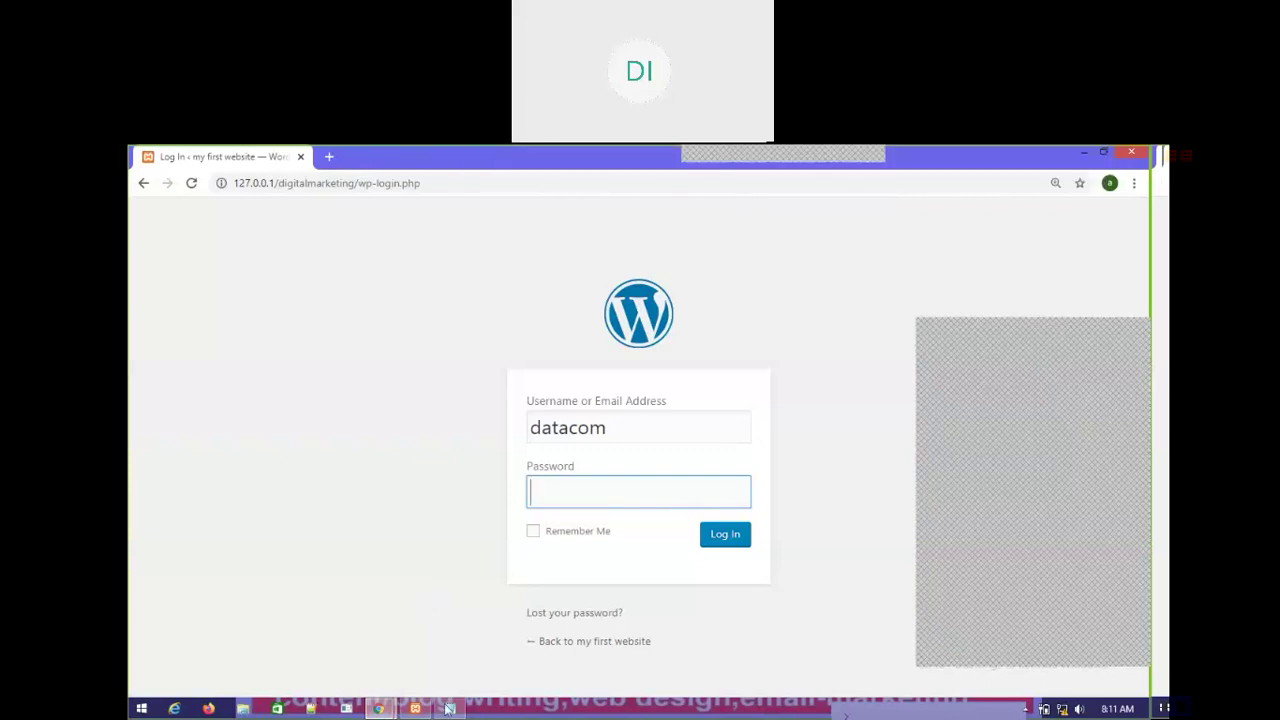
Step: Enter the account password, log in to the WordPress dashboard and dismiss the browser's change-password notice
{"action": "mouse_move", "coordinate": [445, 708]}
{"action": "type", "text": "••••••"}
{"action": "key", "text": "Return"}
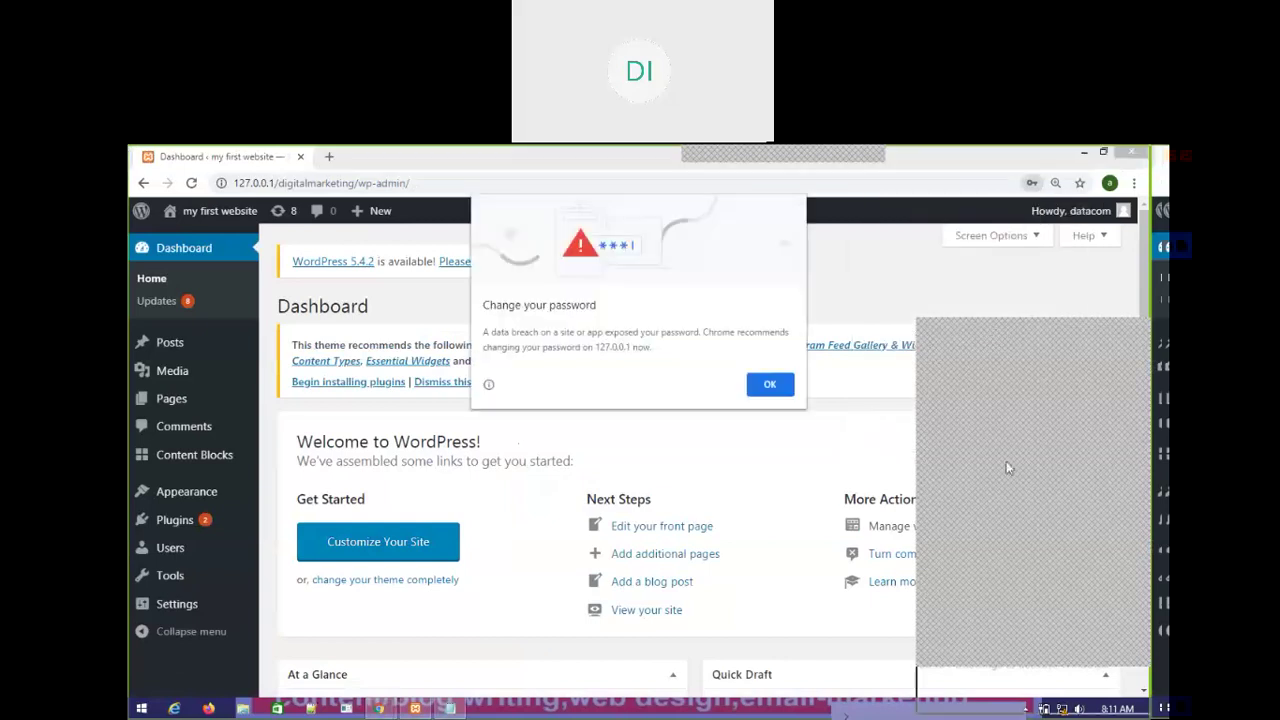
{"action": "left_click", "coordinate": [767, 384]}
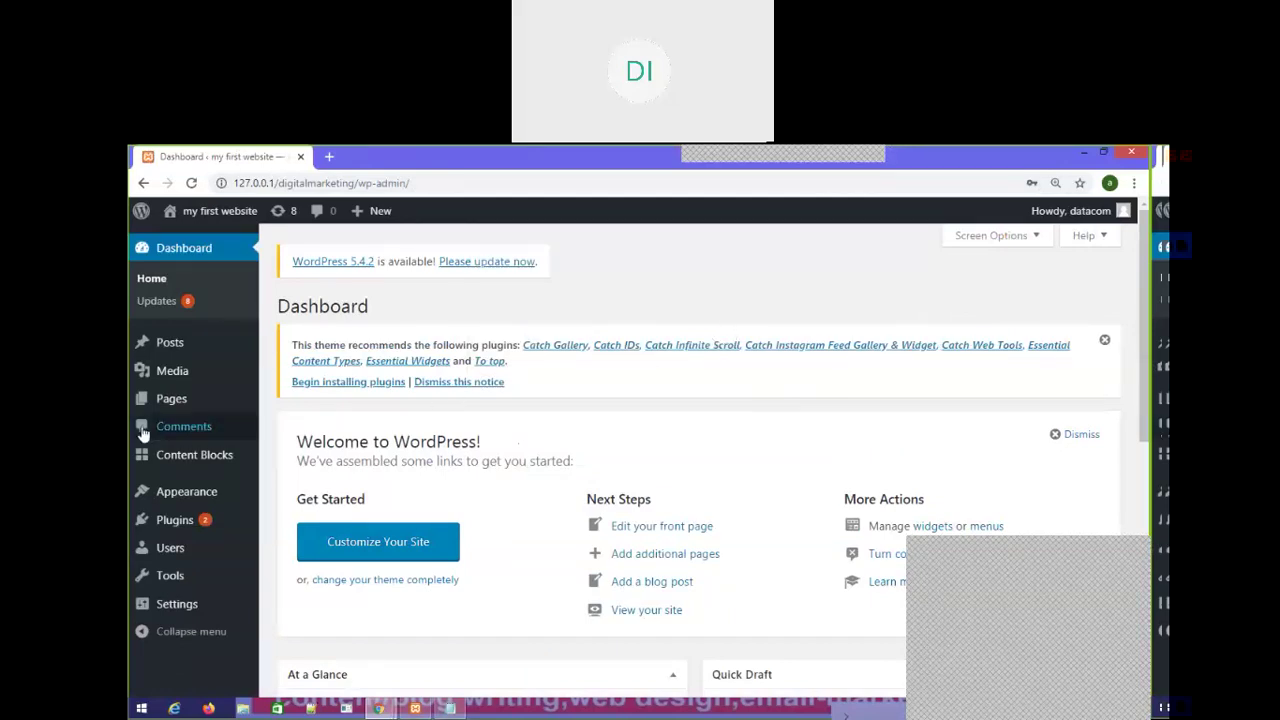
{"action": "mouse_move", "coordinate": [153, 462]}
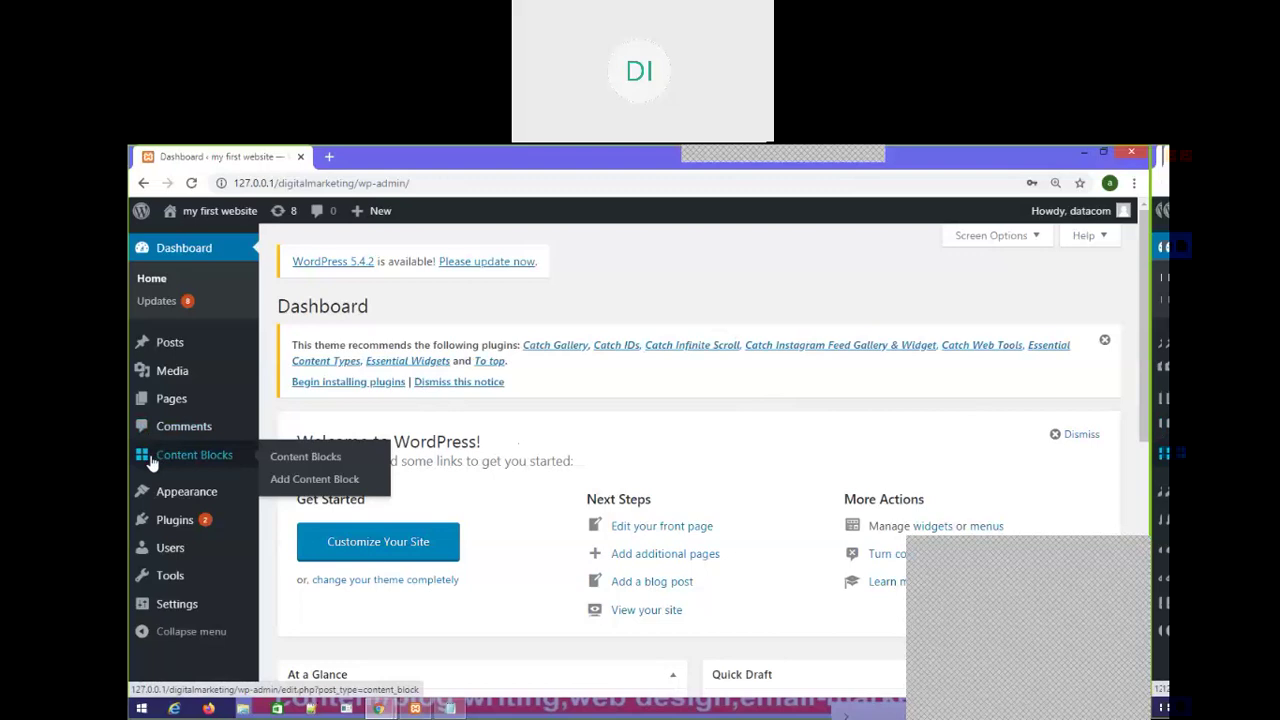
{"action": "left_click", "coordinate": [995, 556]}
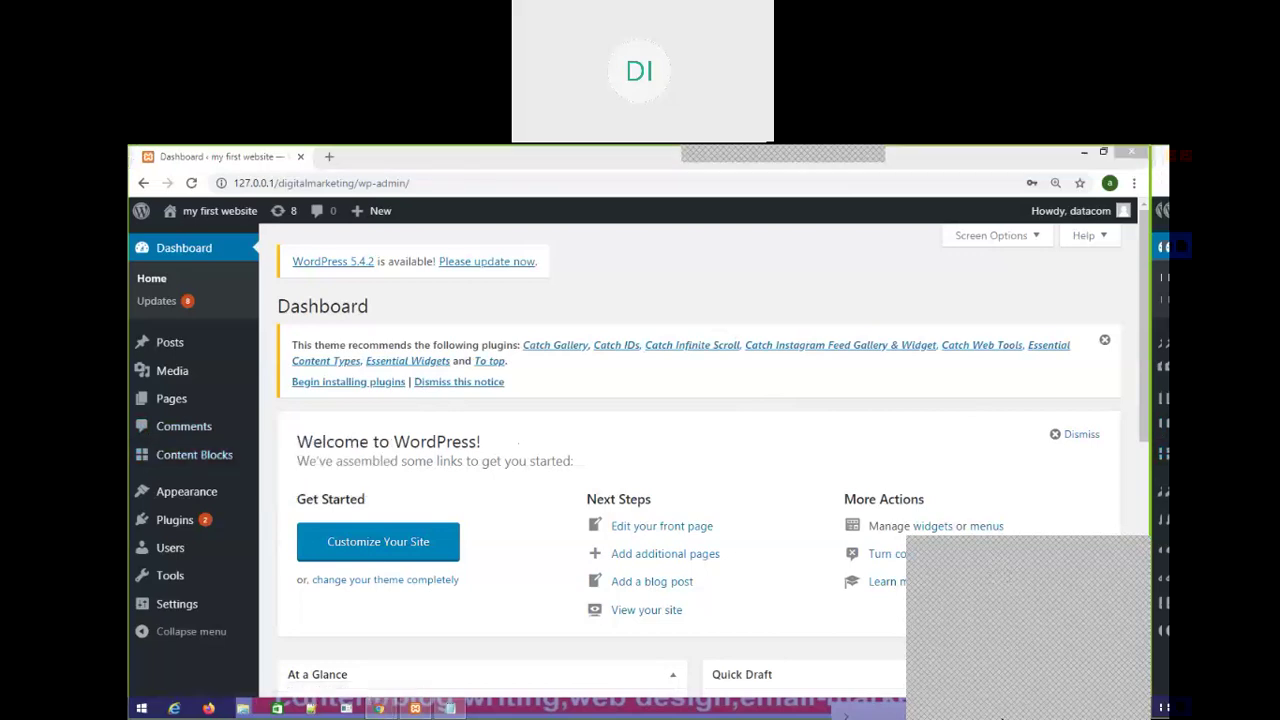
{"action": "mouse_move", "coordinate": [203, 510]}
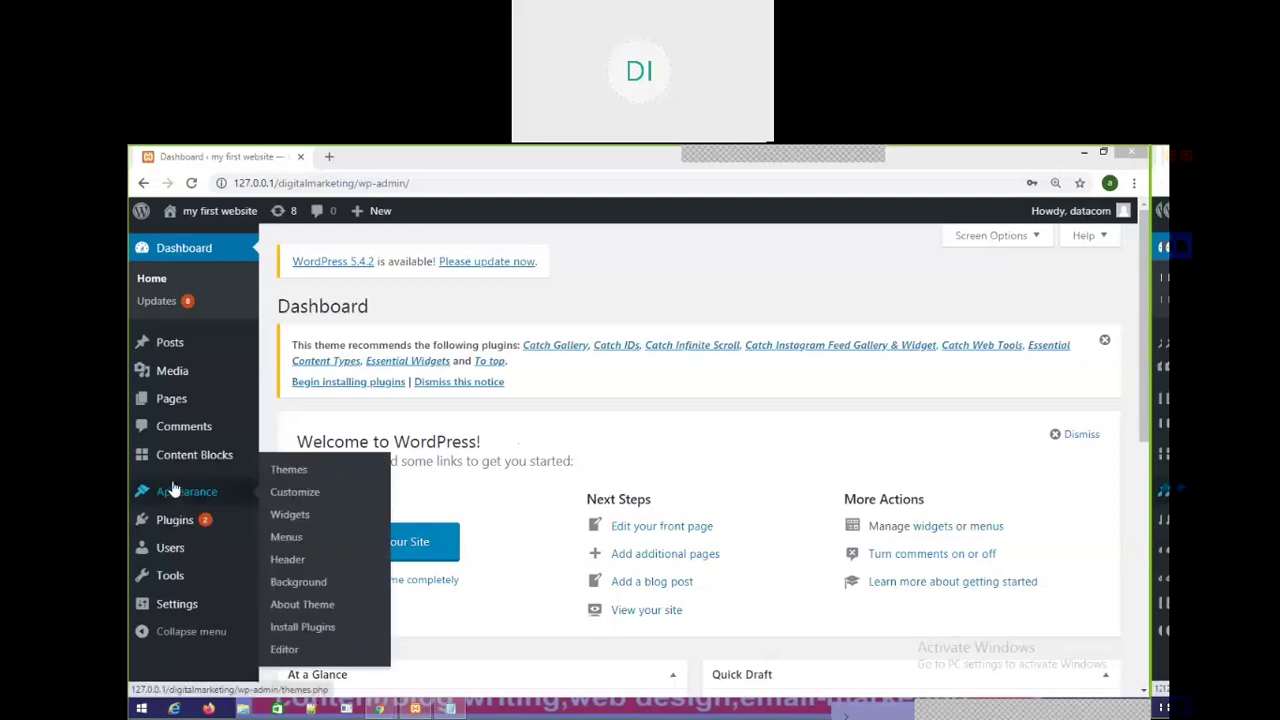
{"action": "mouse_move", "coordinate": [149, 497]}
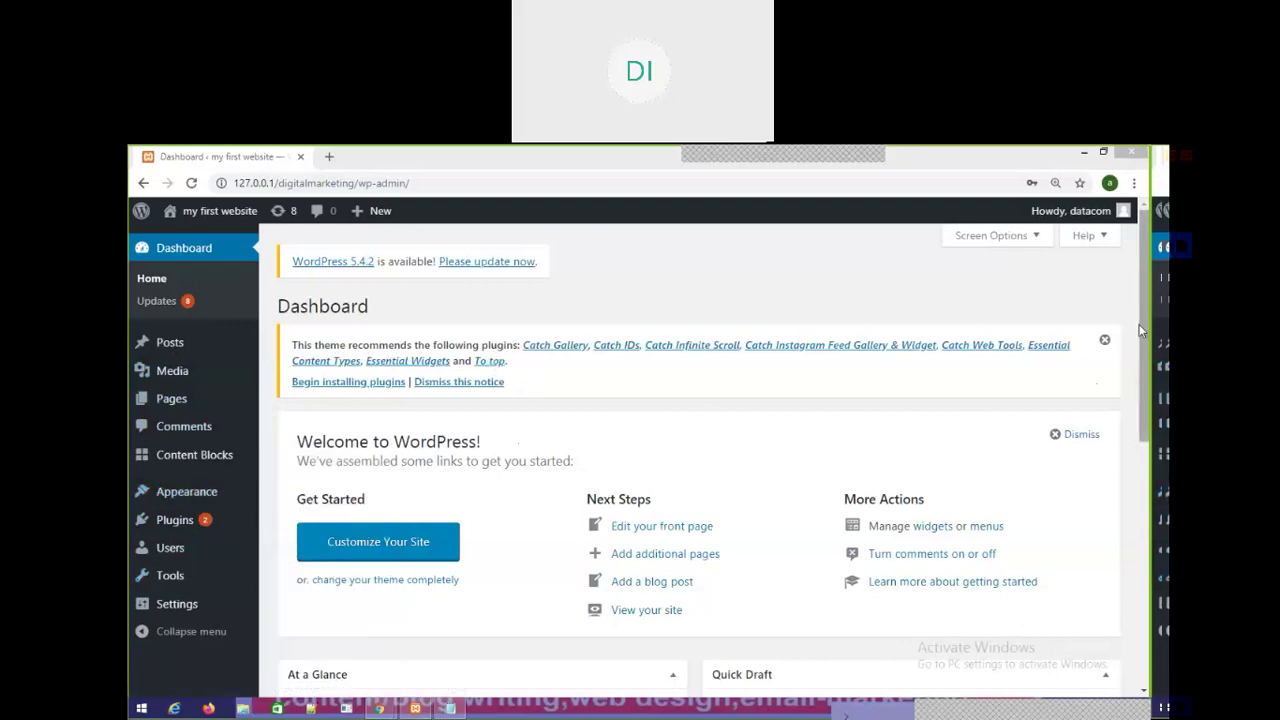
{"action": "mouse_move", "coordinate": [1139, 324]}
{"action": "left_mouse_down"}
{"action": "mouse_move", "coordinate": [1137, 593]}
{"action": "mouse_move", "coordinate": [1138, 307]}
{"action": "left_mouse_up"}
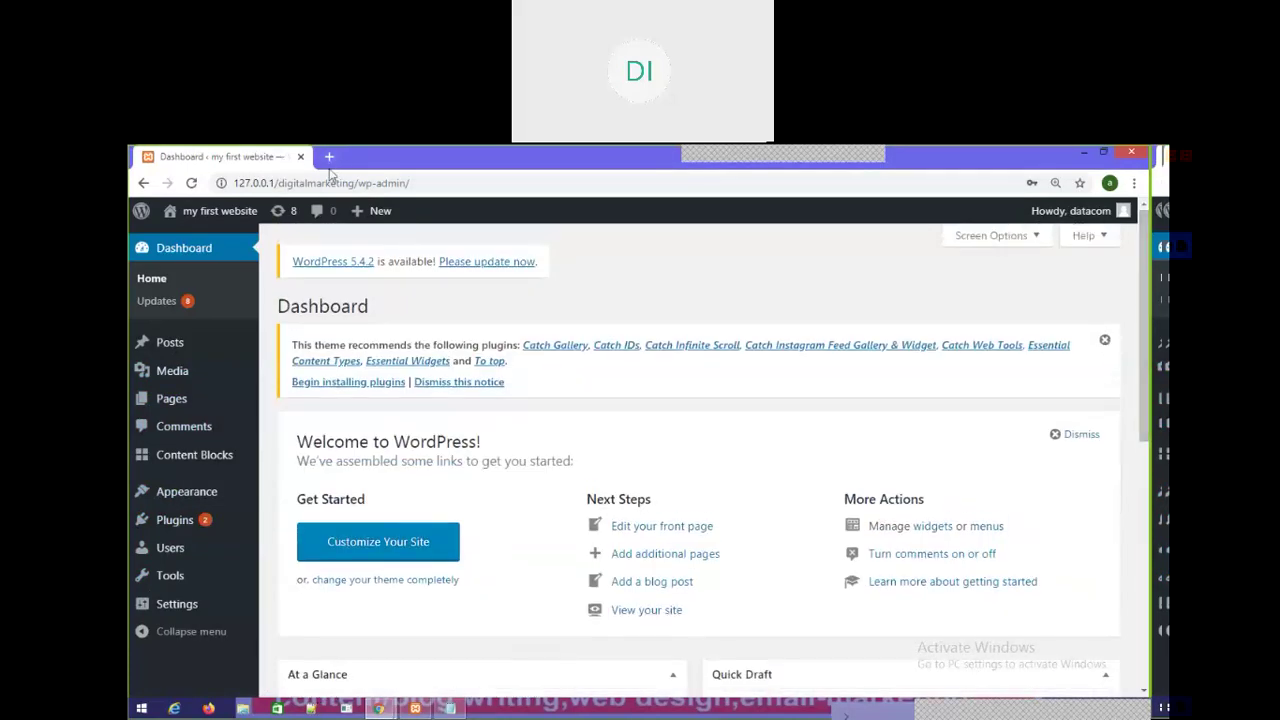
Step: Copy the site's base address 127.0.0.1/digitalmarketing from the dashboard URL and open it in a new browser tab
{"action": "left_click_drag", "start_coordinate": [354, 183], "coordinate": [200, 176]}
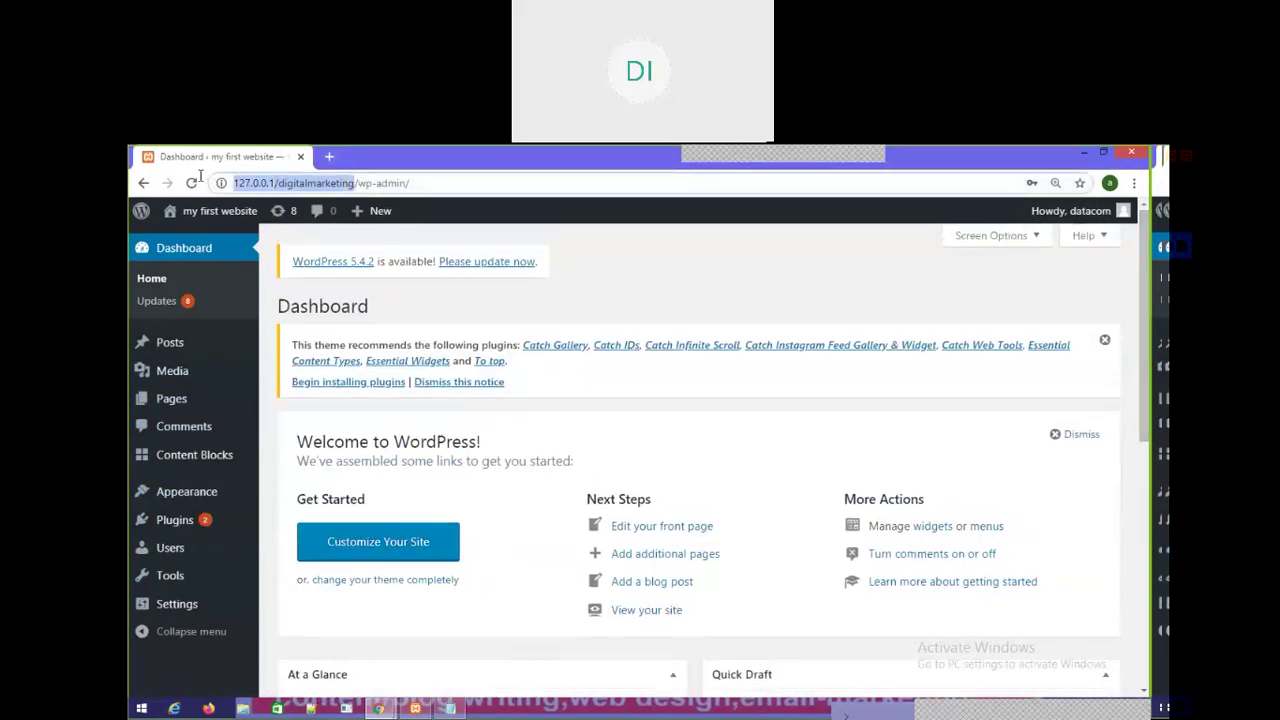
{"action": "right_click", "coordinate": [261, 183]}
{"action": "left_click", "coordinate": [304, 243]}
{"action": "left_click", "coordinate": [329, 157]}
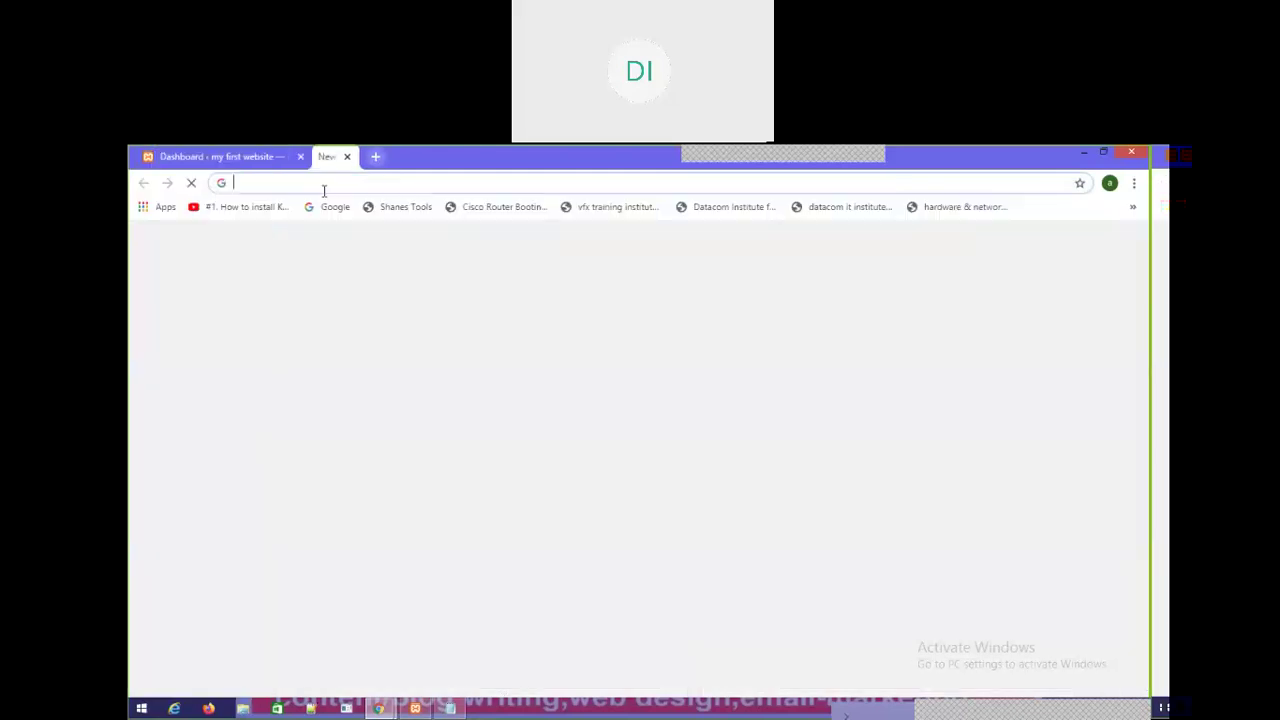
{"action": "right_click", "coordinate": [326, 184]}
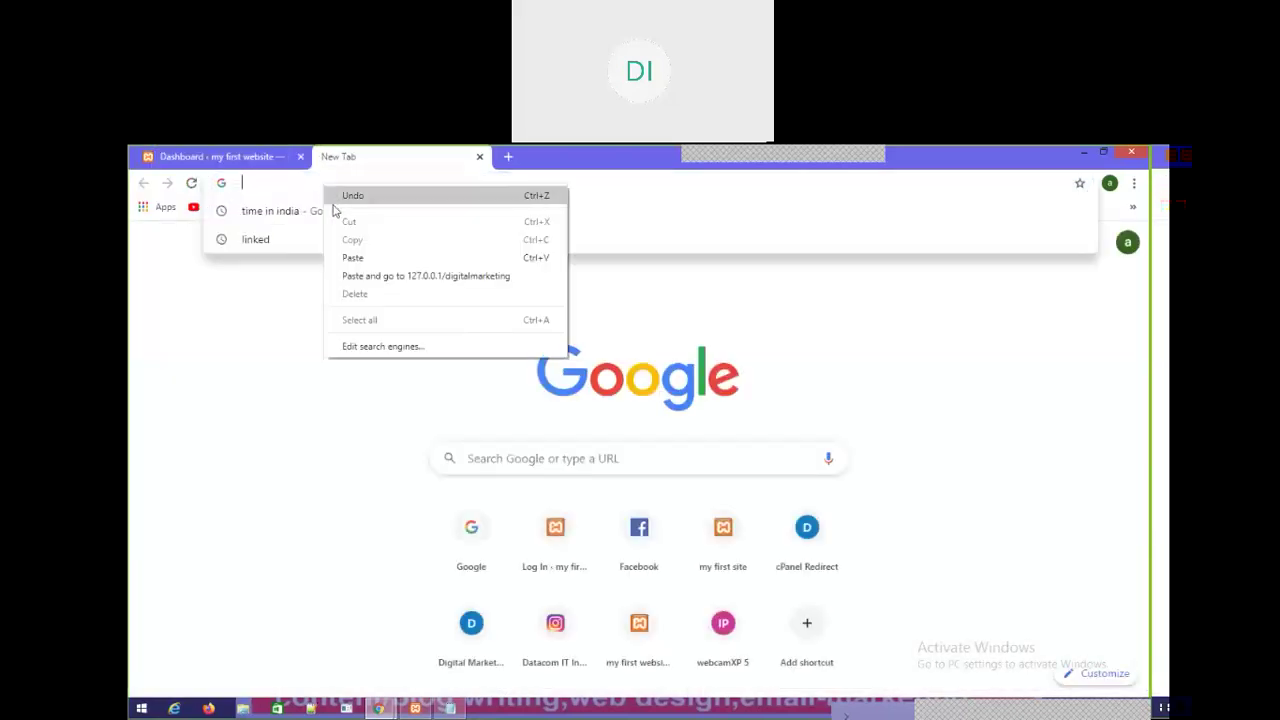
{"action": "left_click", "coordinate": [345, 257]}
{"action": "key", "text": "Return"}
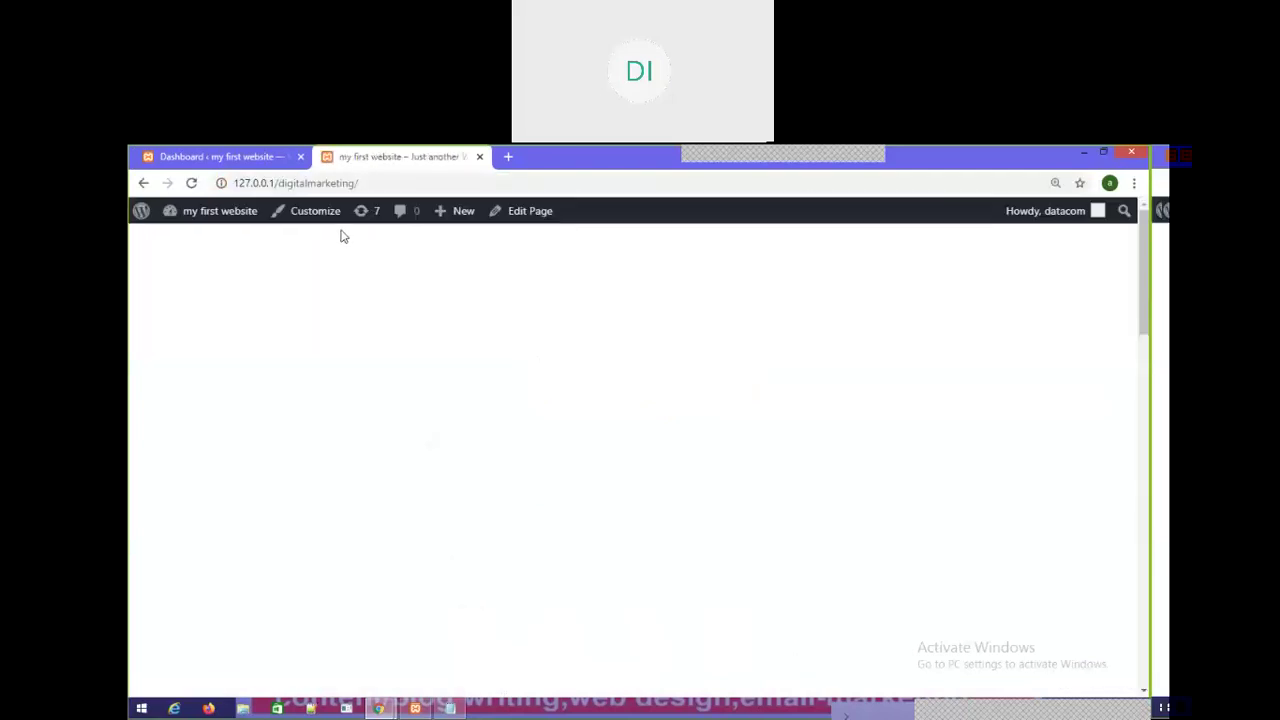
Step: Examine the site's homepage layout, from the header image and navigation menu through the sidebar widgets to the footer widgets
{"action": "scroll", "coordinate": [854, 380], "scroll_direction": "down", "scroll_amount": 15}
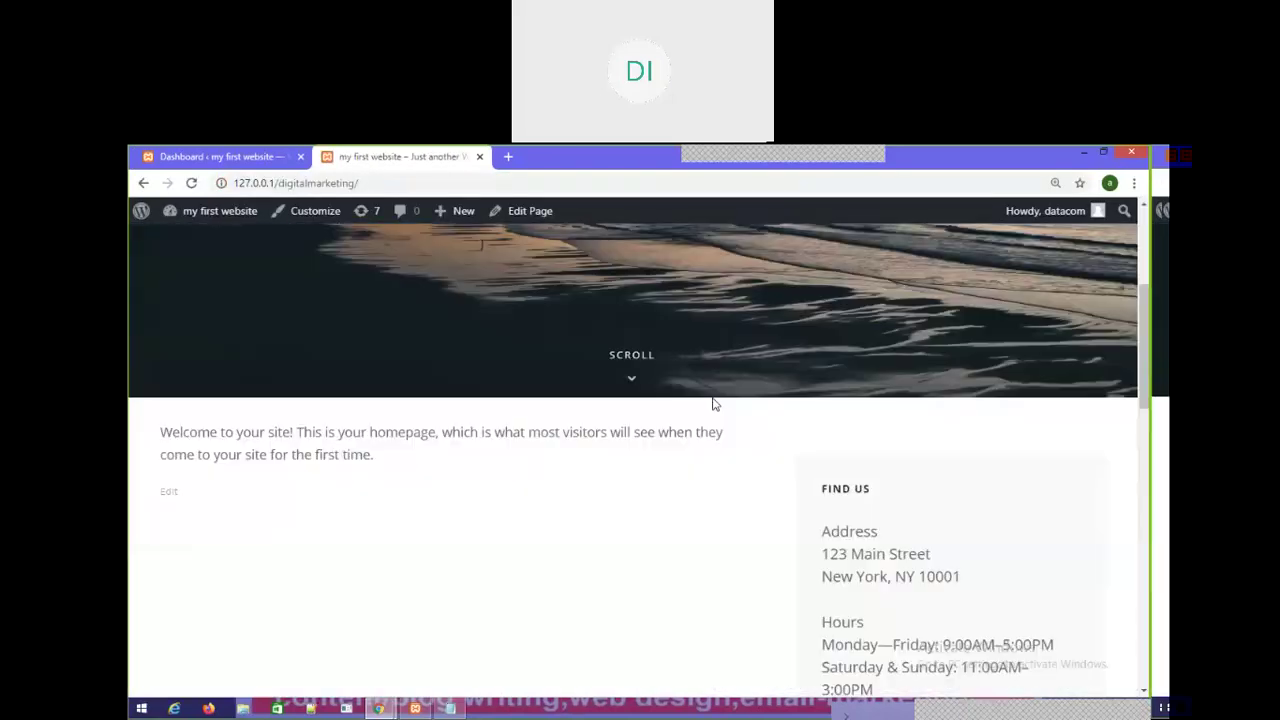
{"action": "scroll", "coordinate": [710, 405], "scroll_direction": "up", "scroll_amount": 15}
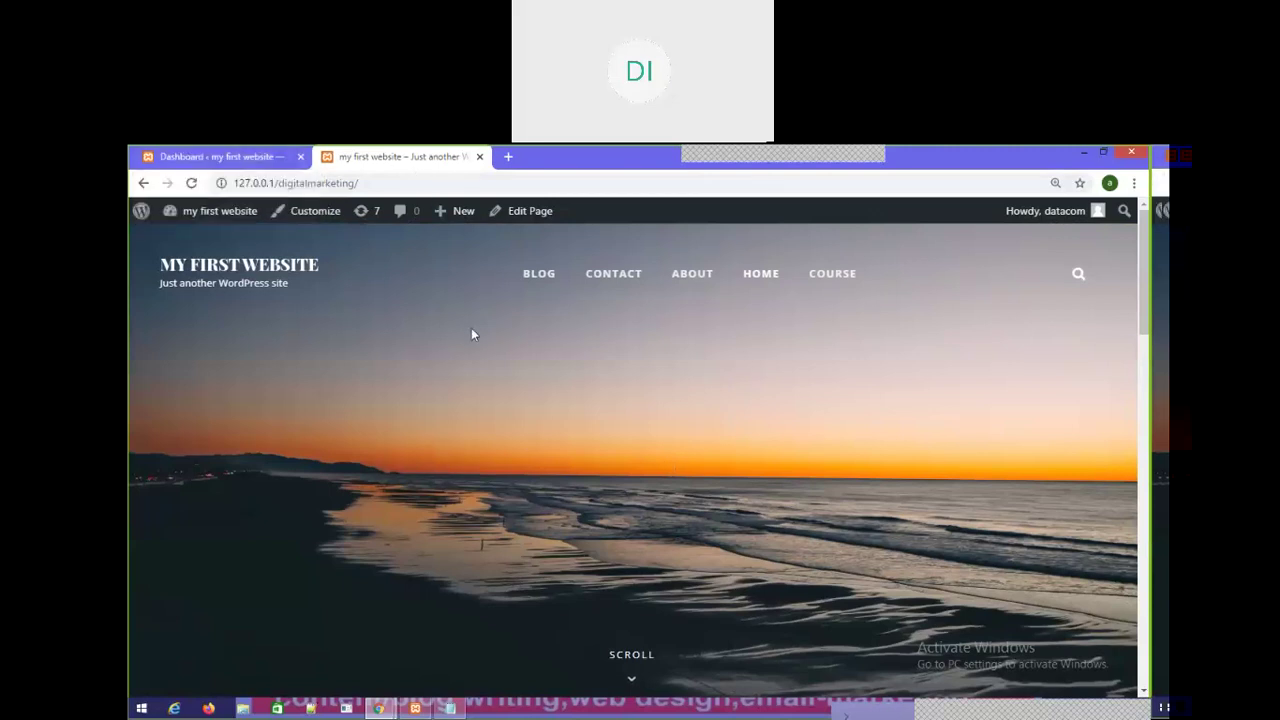
{"action": "scroll", "coordinate": [357, 451], "scroll_direction": "down", "scroll_amount": 15}
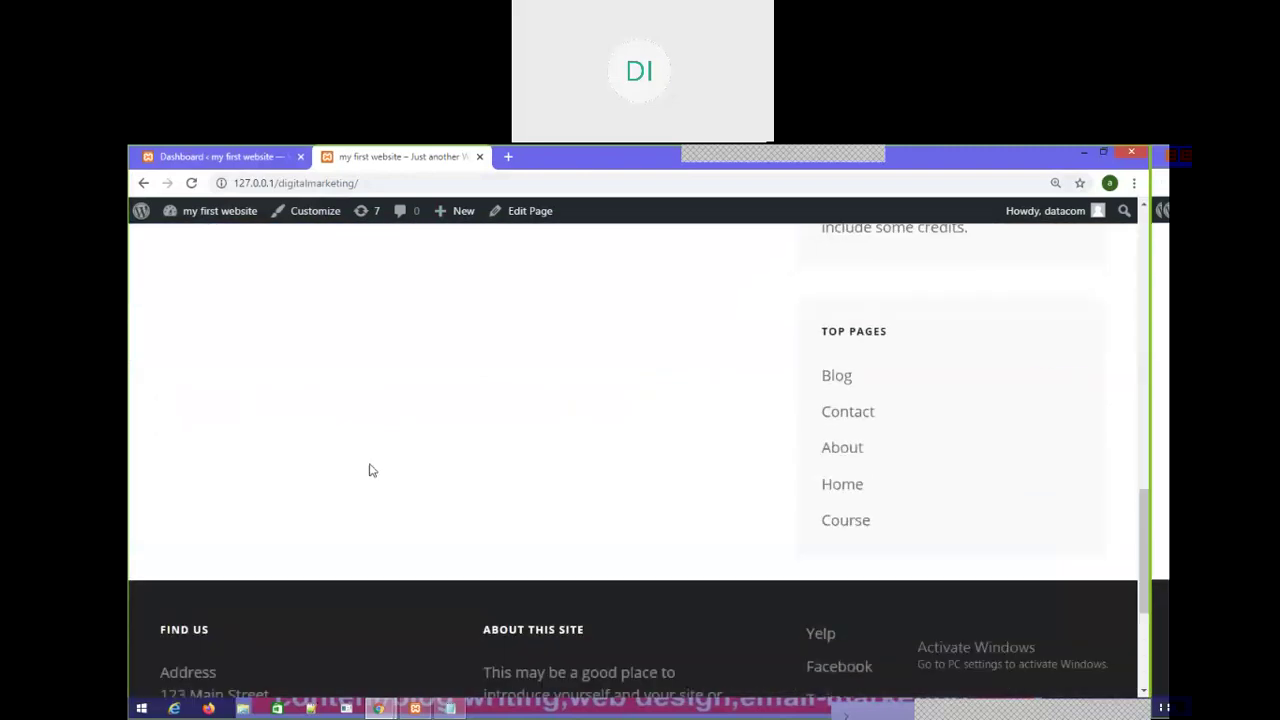
{"action": "scroll", "coordinate": [391, 461], "scroll_direction": "up", "scroll_amount": 10}
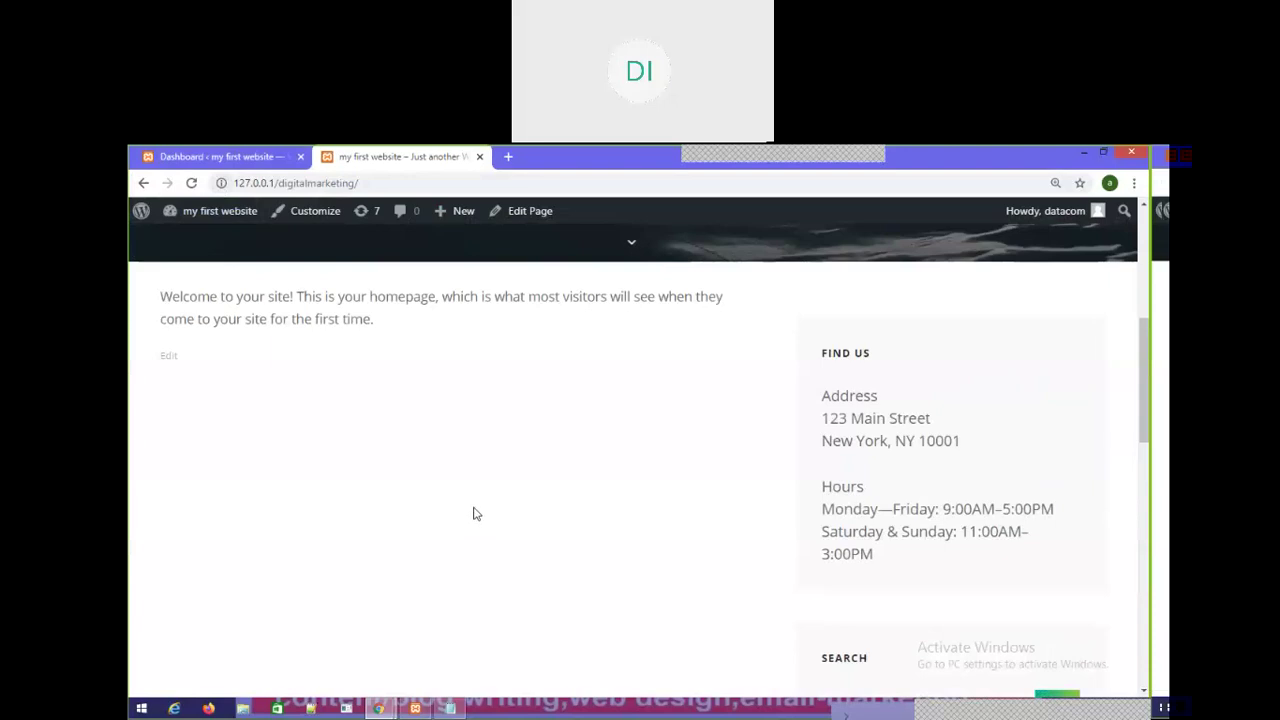
{"action": "scroll", "coordinate": [600, 660], "scroll_direction": "up", "scroll_amount": 5}
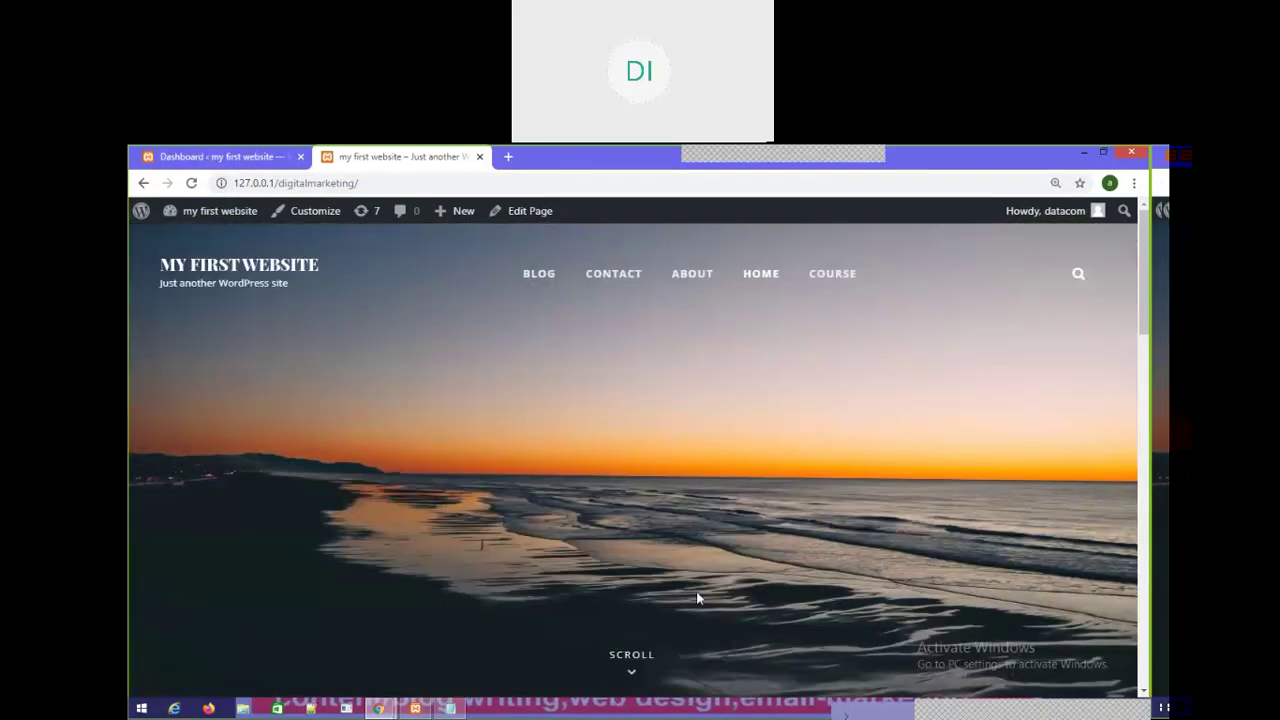
{"action": "scroll", "coordinate": [746, 640], "scroll_direction": "down", "scroll_amount": 5}
{"action": "scroll", "coordinate": [862, 417], "scroll_direction": "down", "scroll_amount": 5}
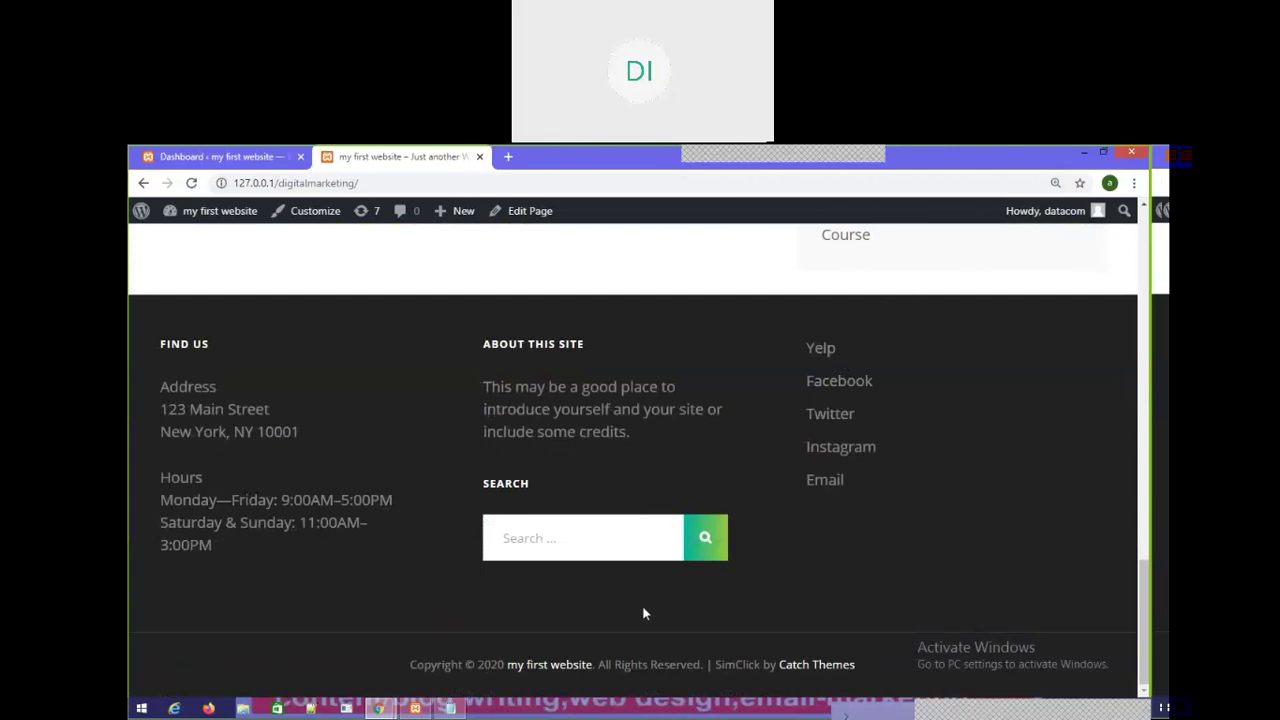
{"action": "scroll", "coordinate": [991, 564], "scroll_direction": "up", "scroll_amount": 20}
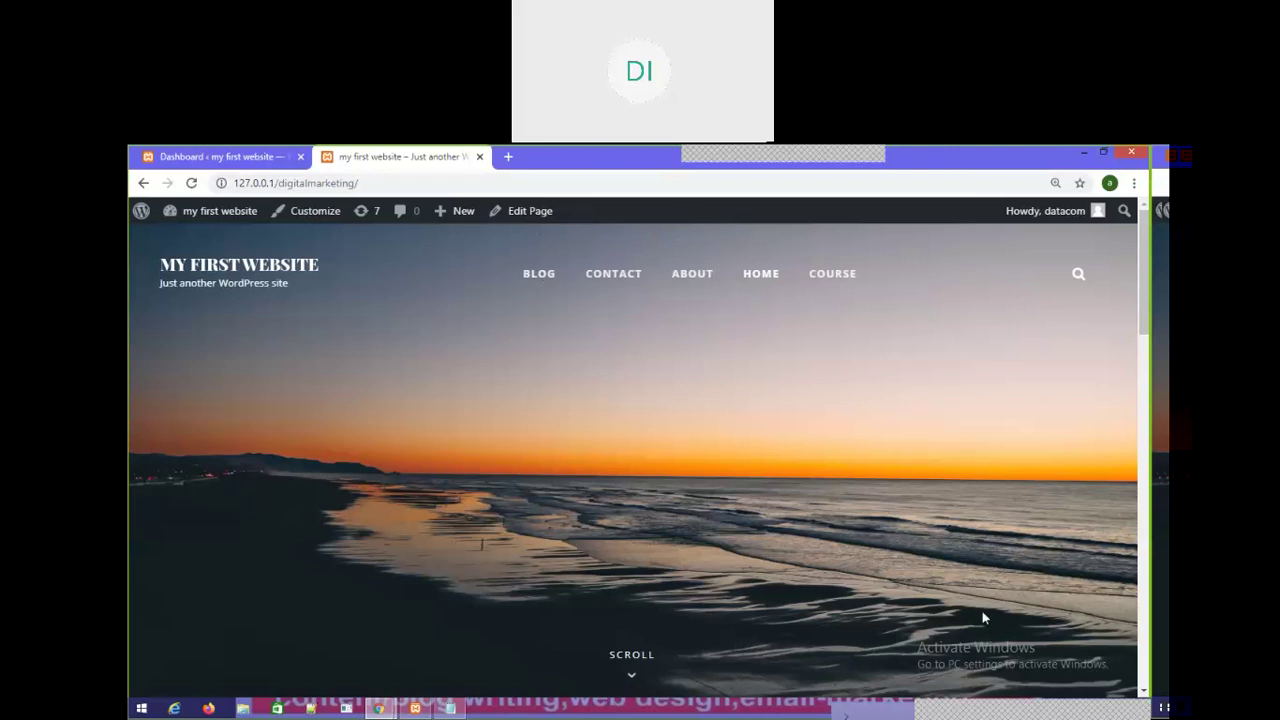
{"action": "scroll", "coordinate": [982, 616], "scroll_direction": "down", "scroll_amount": 7}
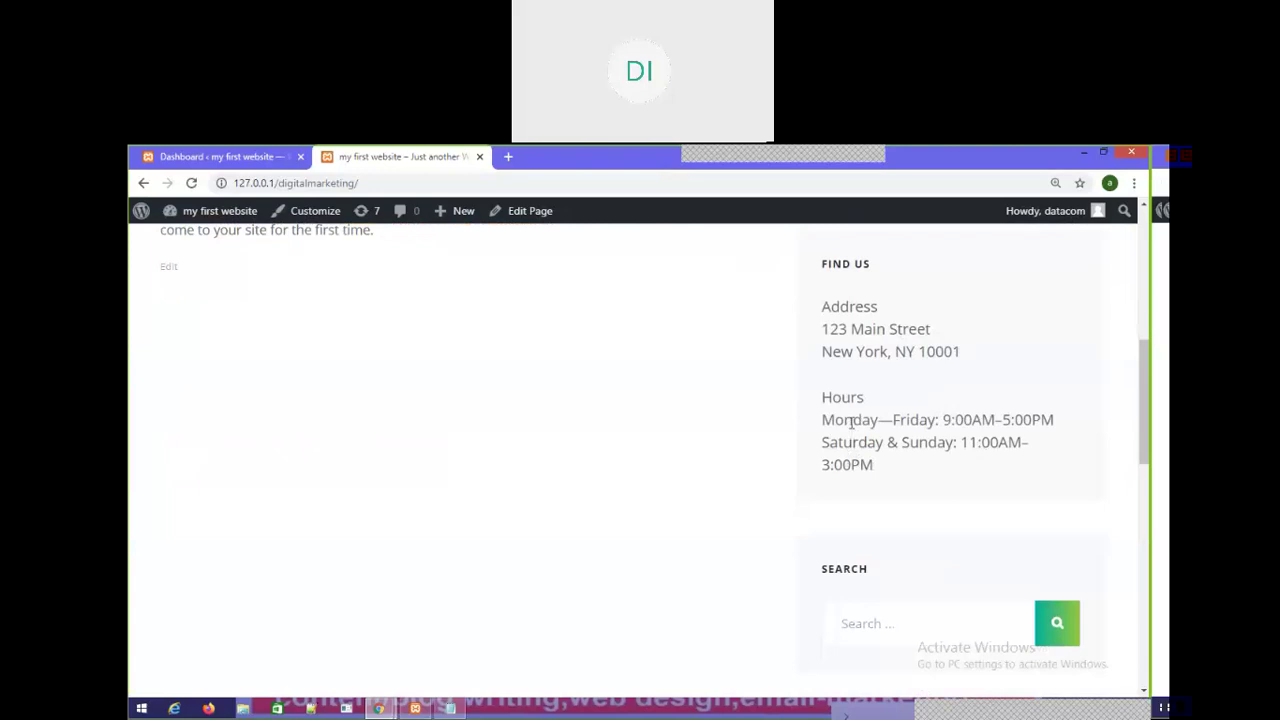
{"action": "scroll", "coordinate": [820, 394], "scroll_direction": "down", "scroll_amount": 9}
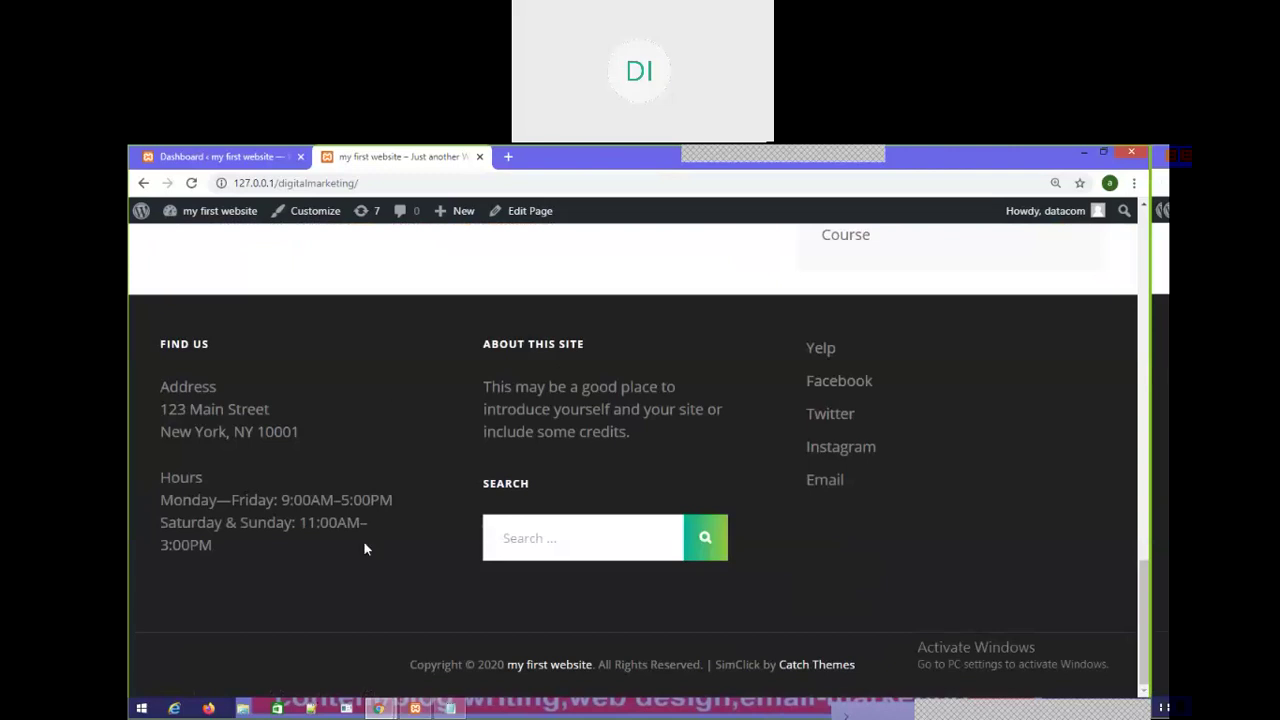
{"action": "scroll", "coordinate": [1023, 430], "scroll_direction": "up", "scroll_amount": 8}
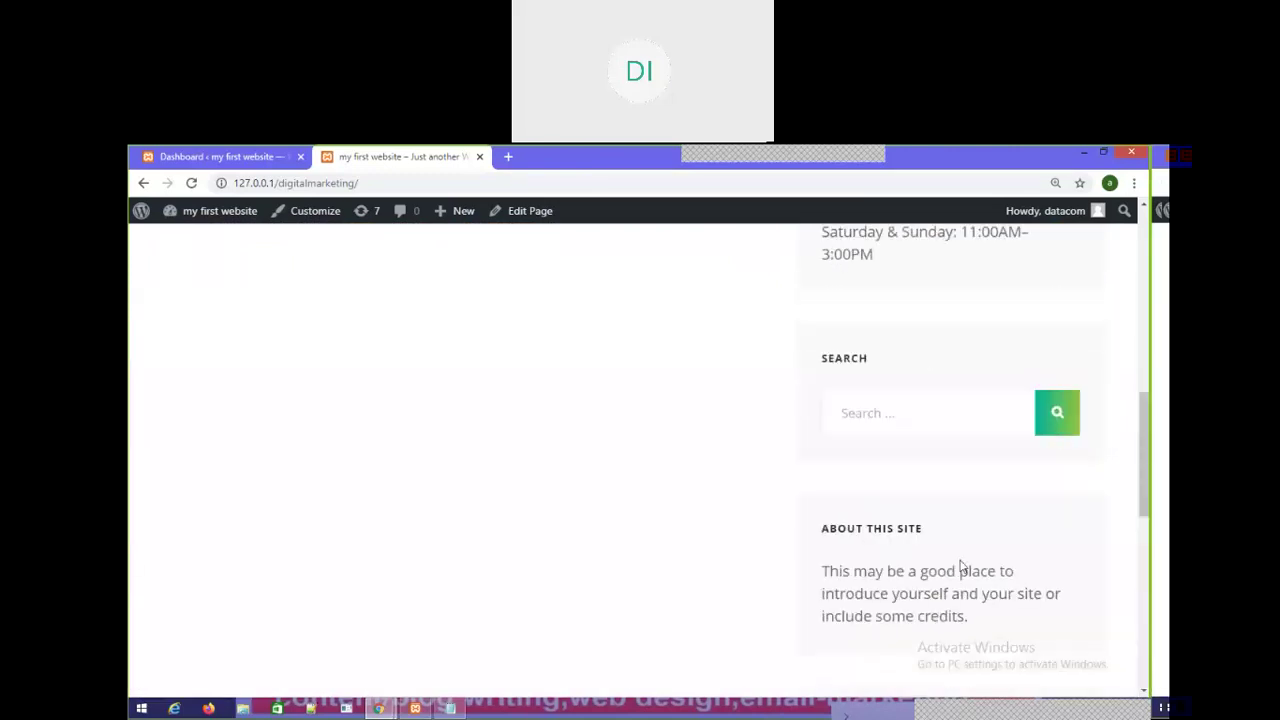
{"action": "scroll", "coordinate": [857, 331], "scroll_direction": "up", "scroll_amount": 10}
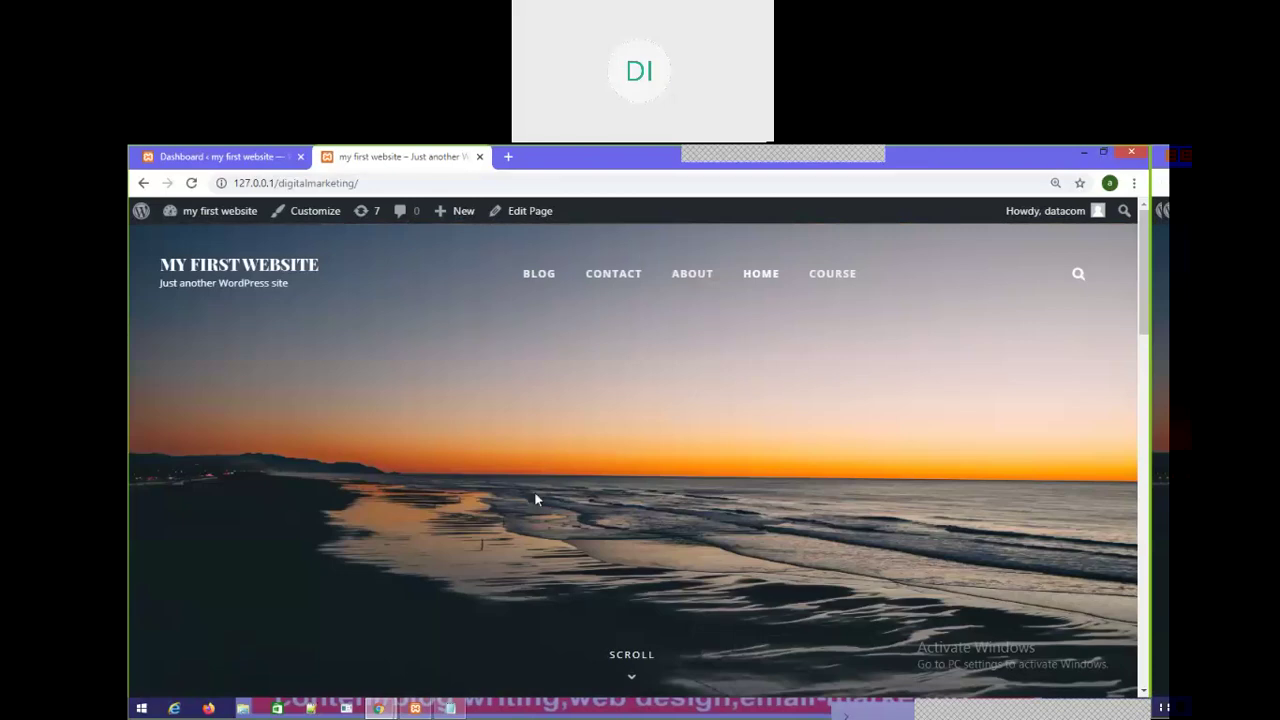
{"action": "scroll", "coordinate": [534, 497], "scroll_direction": "down", "scroll_amount": 10}
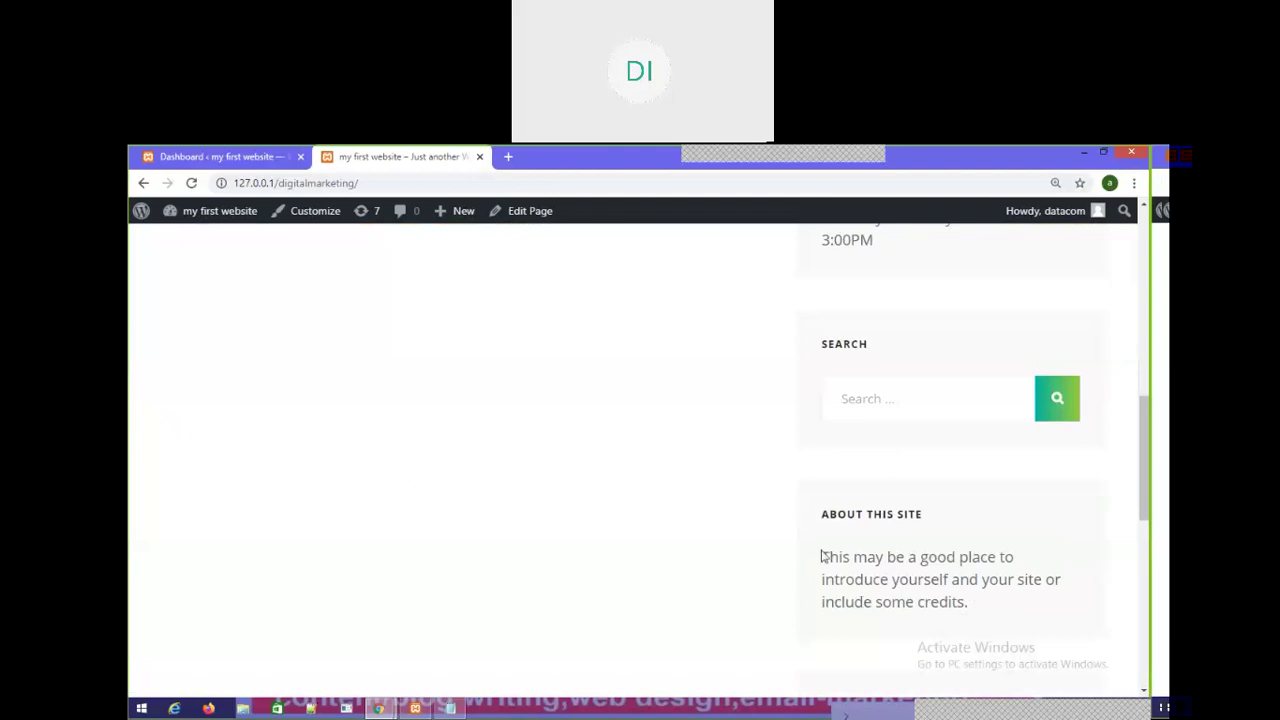
{"action": "scroll", "coordinate": [880, 540], "scroll_direction": "up", "scroll_amount": 5}
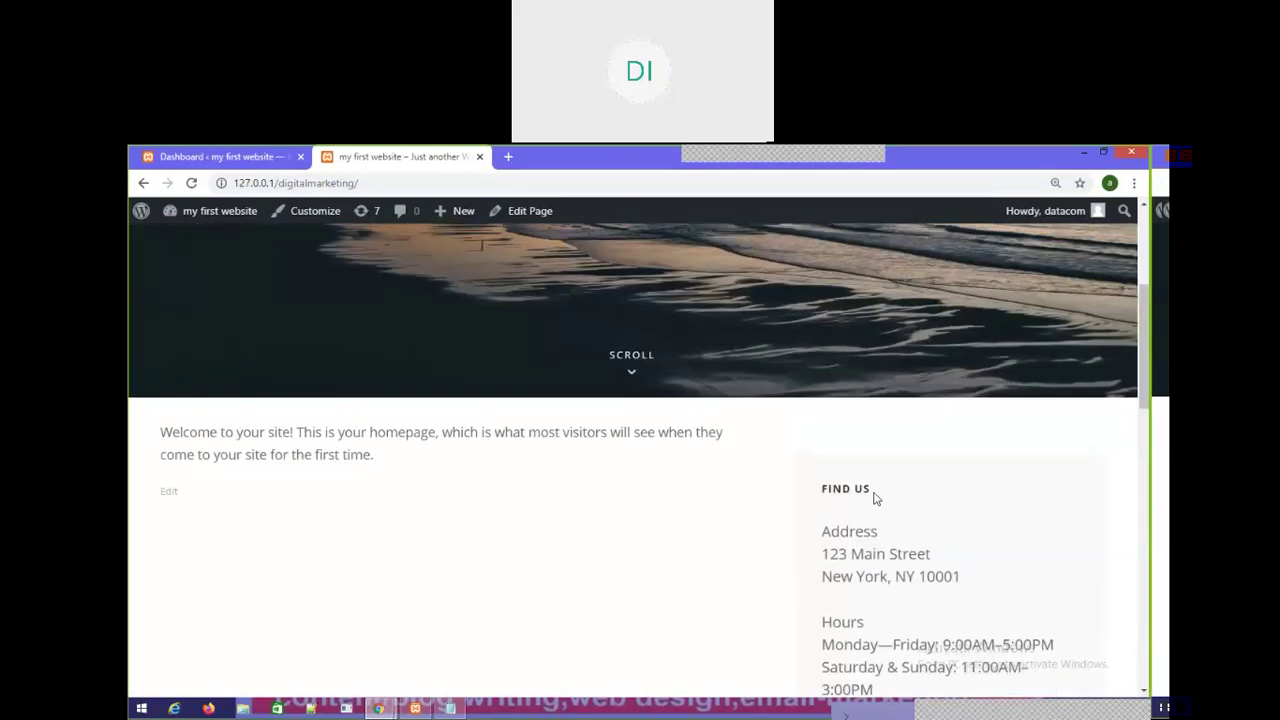
{"action": "scroll", "coordinate": [910, 600], "scroll_direction": "down", "scroll_amount": 4}
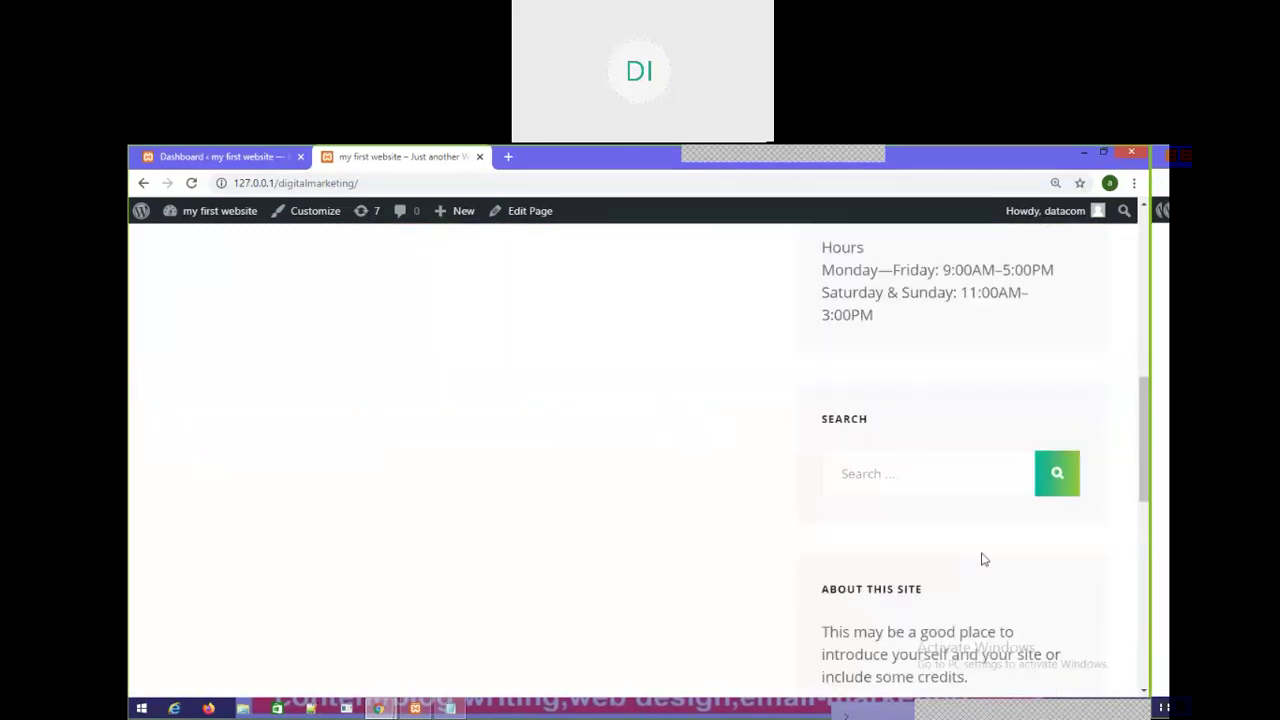
{"action": "scroll", "coordinate": [970, 550], "scroll_direction": "down", "scroll_amount": 4}
{"action": "scroll", "coordinate": [955, 535], "scroll_direction": "down", "scroll_amount": 4}
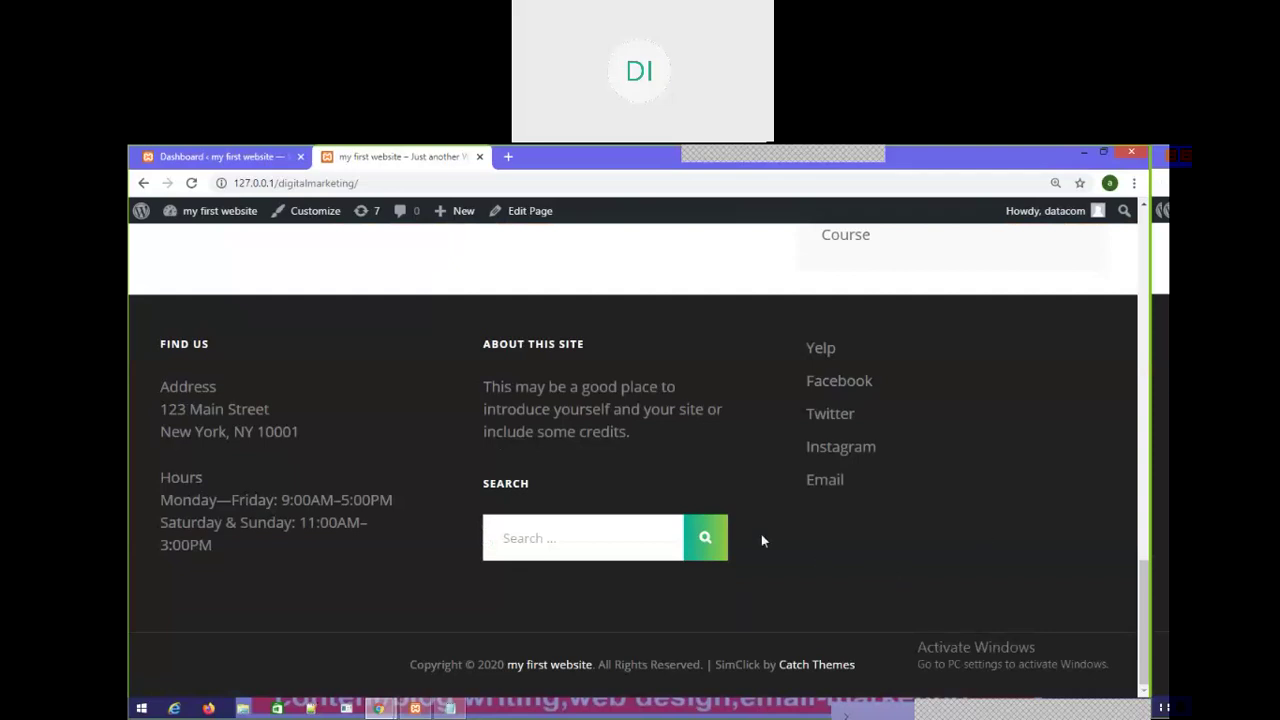
{"action": "scroll", "coordinate": [761, 540], "scroll_direction": "up", "scroll_amount": 6}
{"action": "scroll", "coordinate": [666, 451], "scroll_direction": "up", "scroll_amount": 8}
{"action": "scroll", "coordinate": [634, 638], "scroll_direction": "down", "scroll_amount": 5}
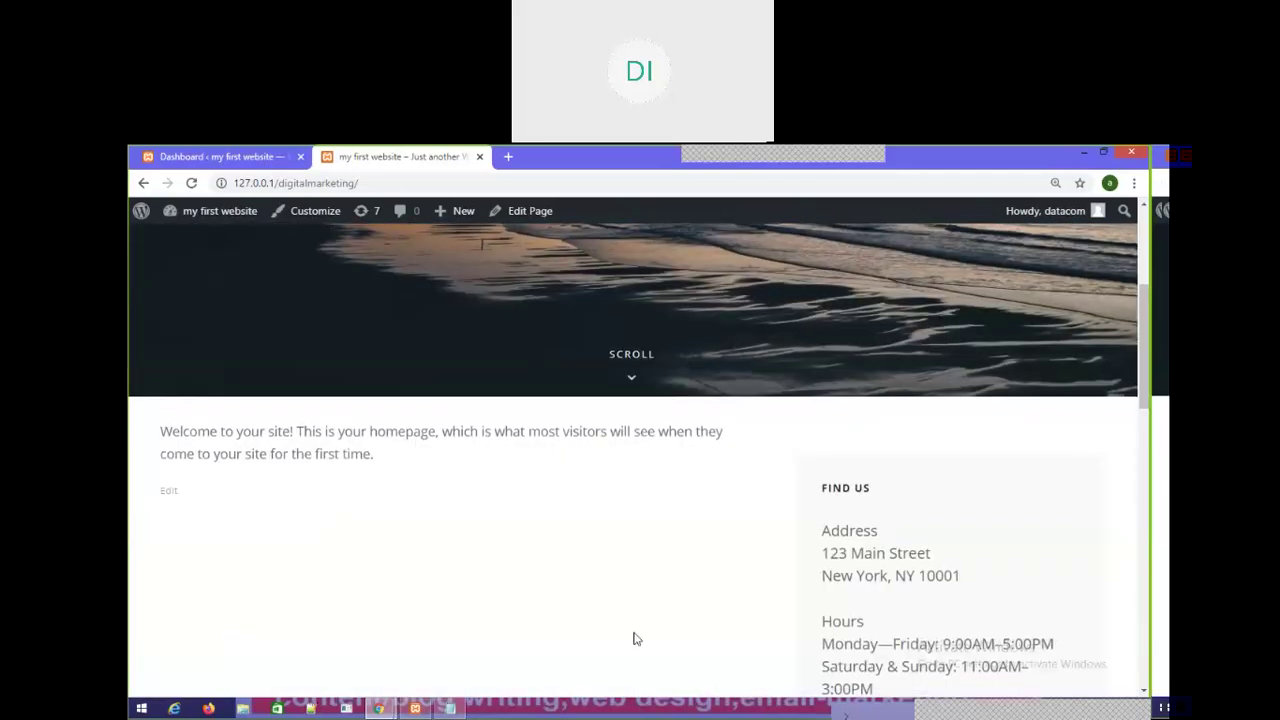
{"action": "scroll", "coordinate": [633, 638], "scroll_direction": "down", "scroll_amount": 8}
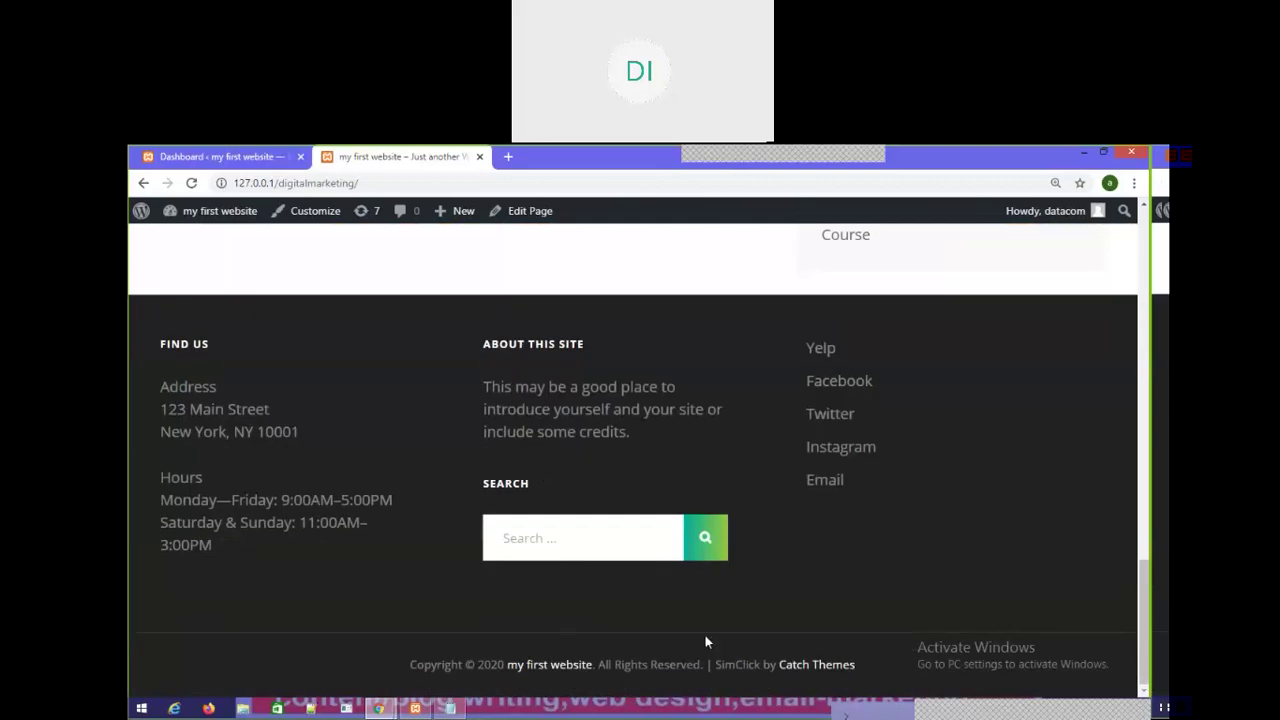
{"action": "scroll", "coordinate": [840, 535], "scroll_direction": "up", "scroll_amount": 5}
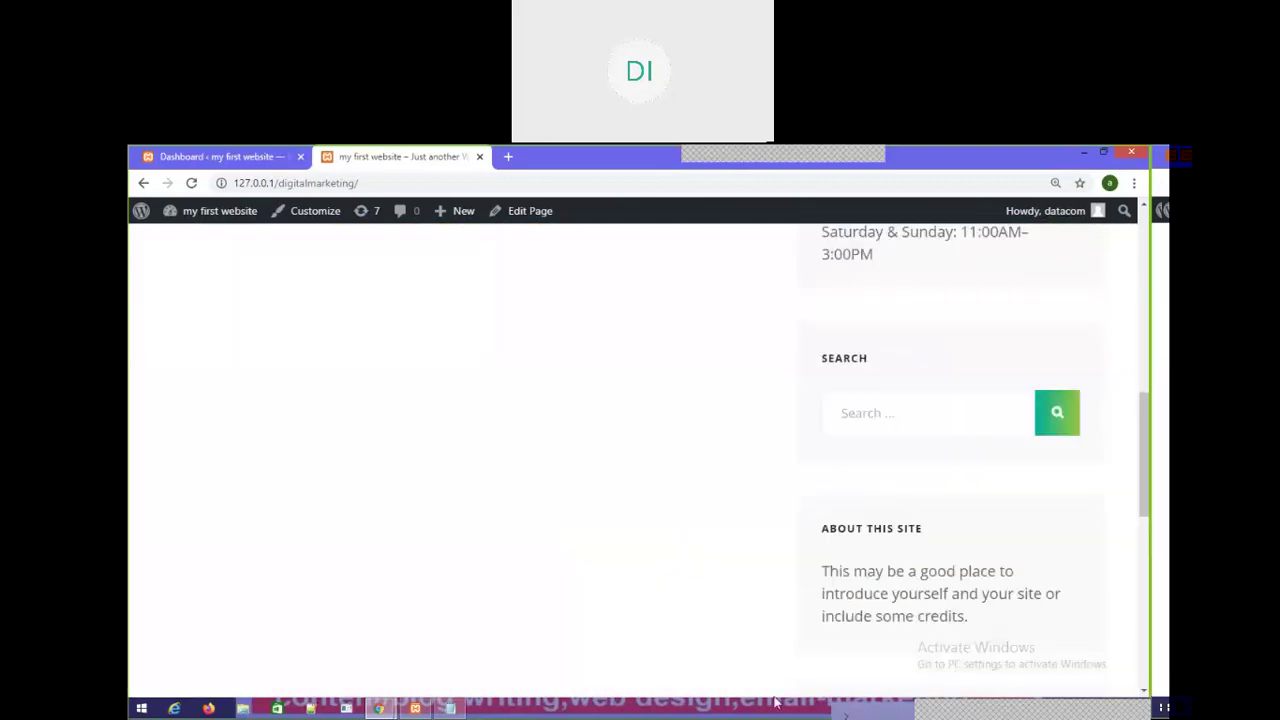
{"action": "scroll", "coordinate": [751, 640], "scroll_direction": "down", "scroll_amount": 5}
{"action": "scroll", "coordinate": [719, 628], "scroll_direction": "up", "scroll_amount": 5}
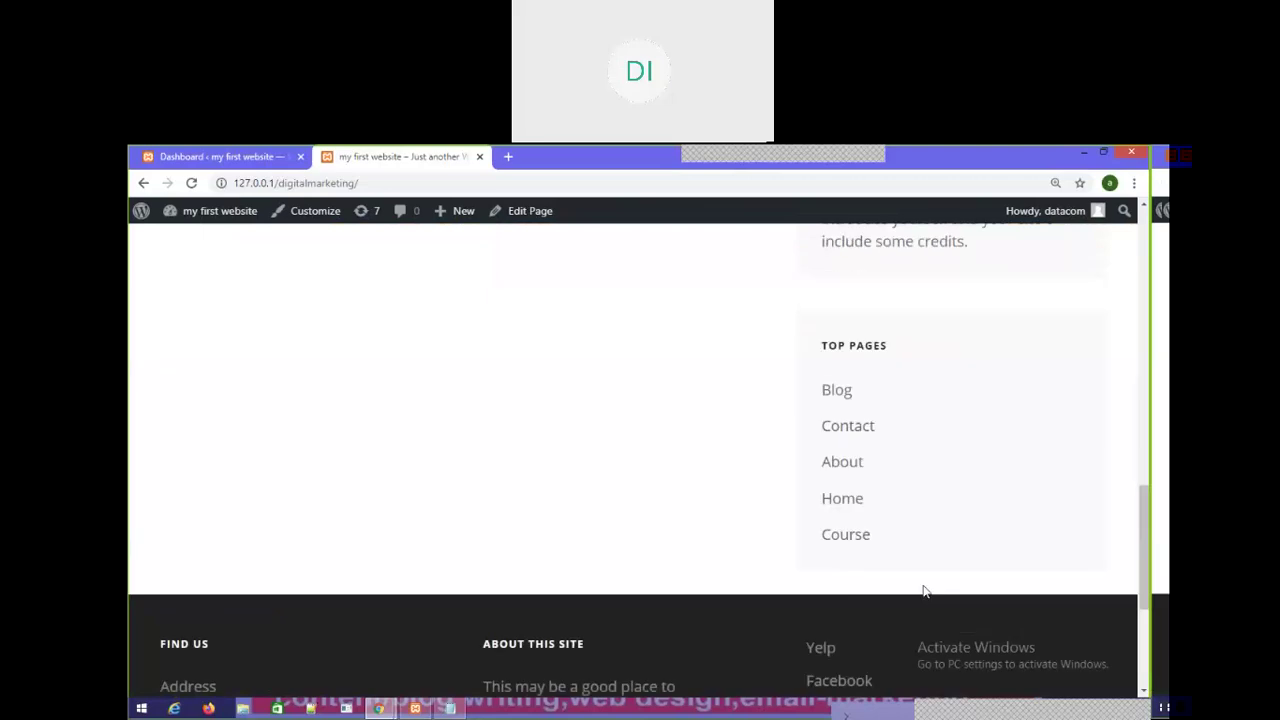
{"action": "mouse_move", "coordinate": [1007, 212]}
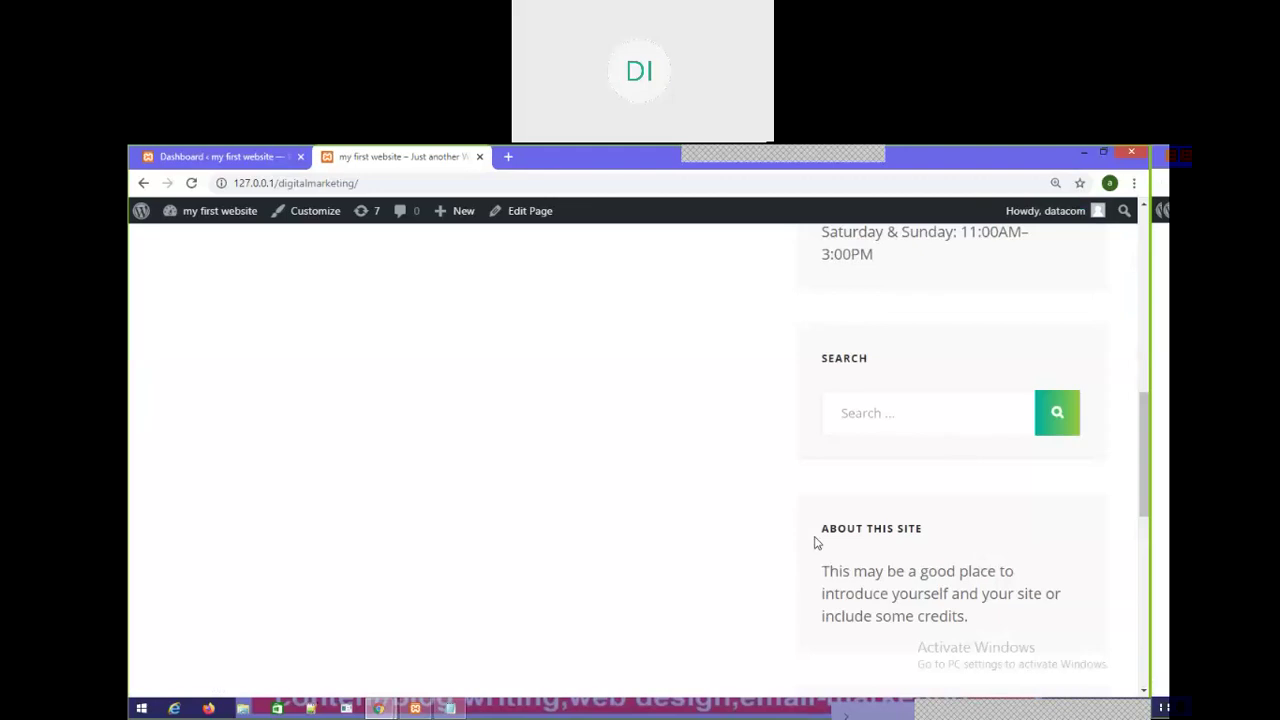
{"action": "scroll", "coordinate": [800, 650], "scroll_direction": "down", "scroll_amount": 5}
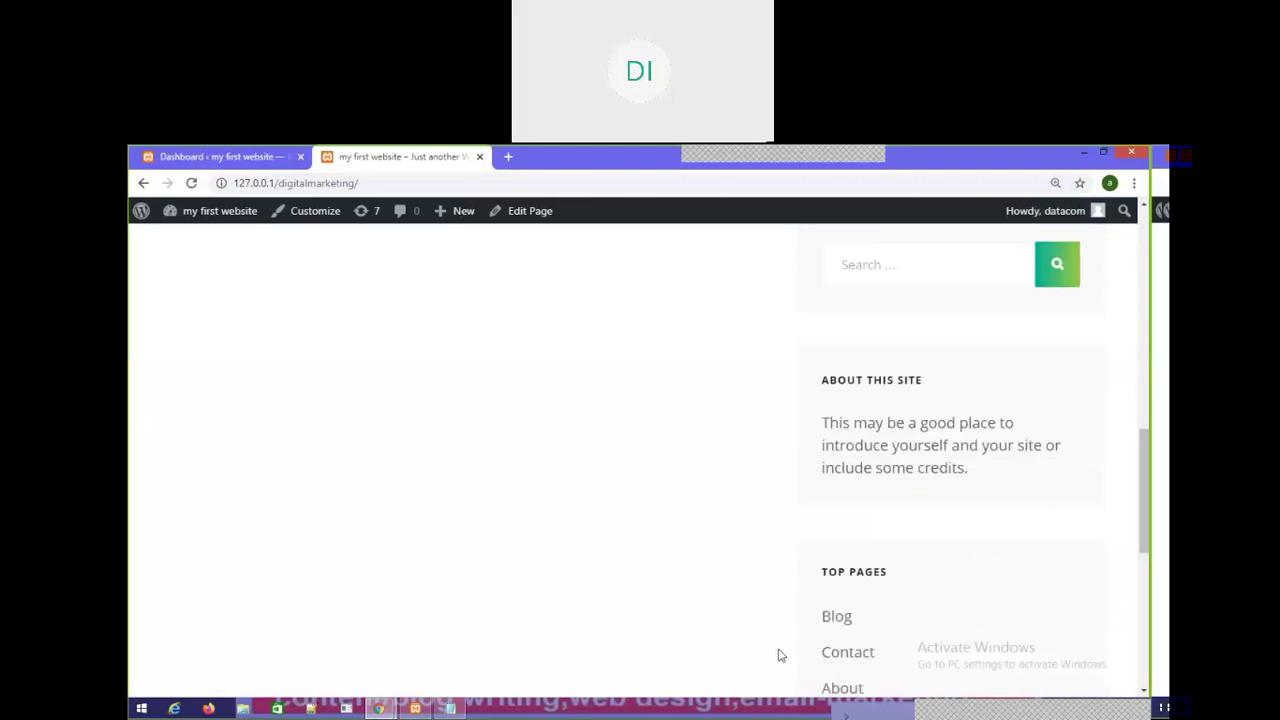
{"action": "scroll", "coordinate": [928, 548], "scroll_direction": "up", "scroll_amount": 5}
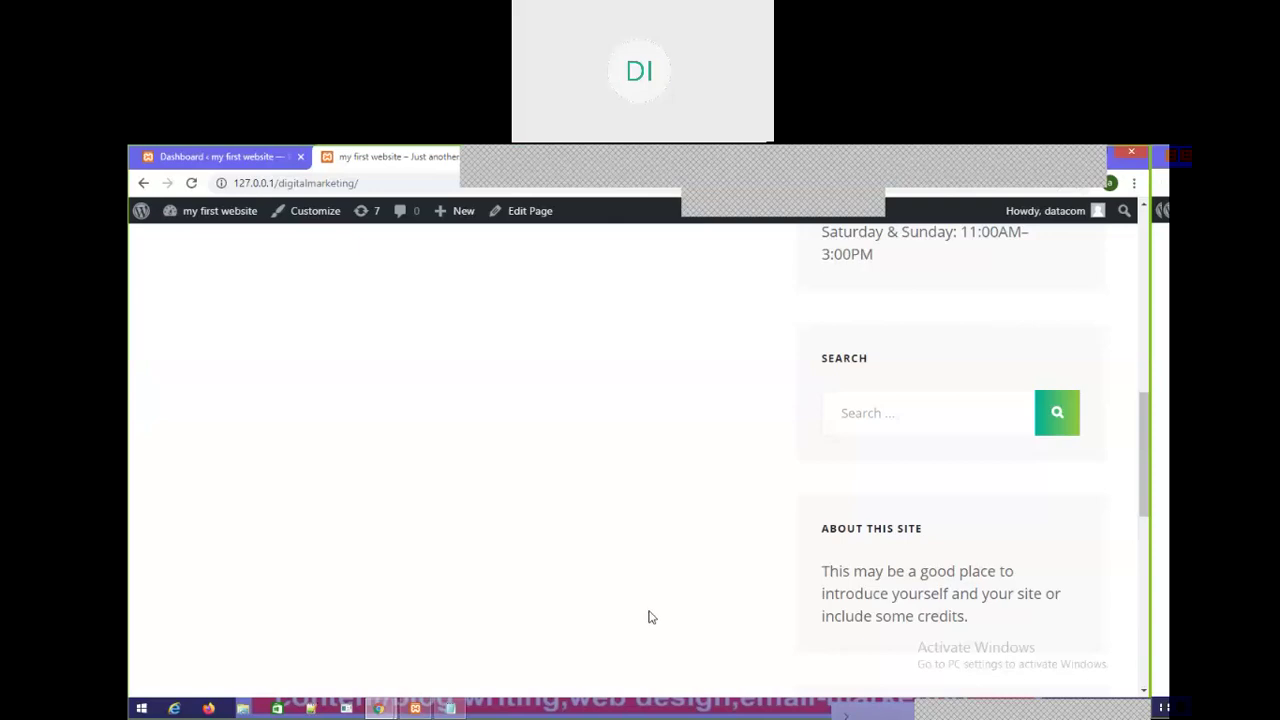
{"action": "scroll", "coordinate": [789, 554], "scroll_direction": "down", "scroll_amount": 7}
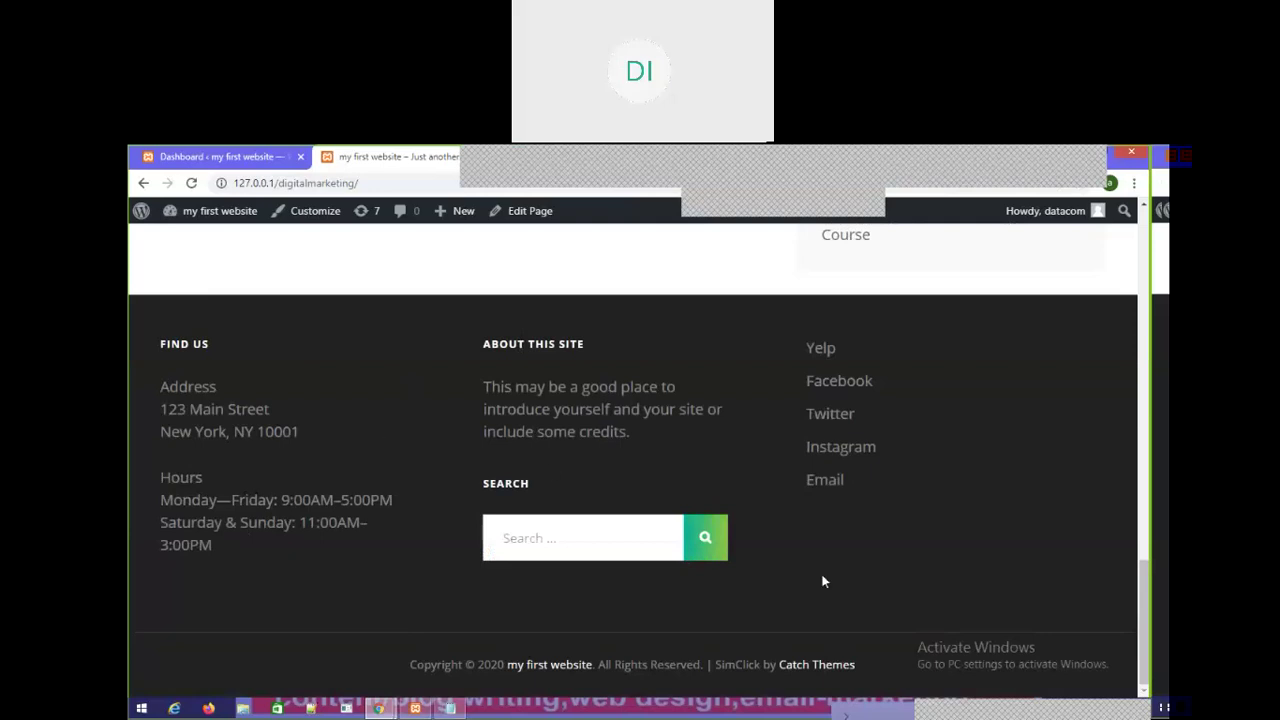
{"action": "scroll", "coordinate": [783, 579], "scroll_direction": "up", "scroll_amount": 5}
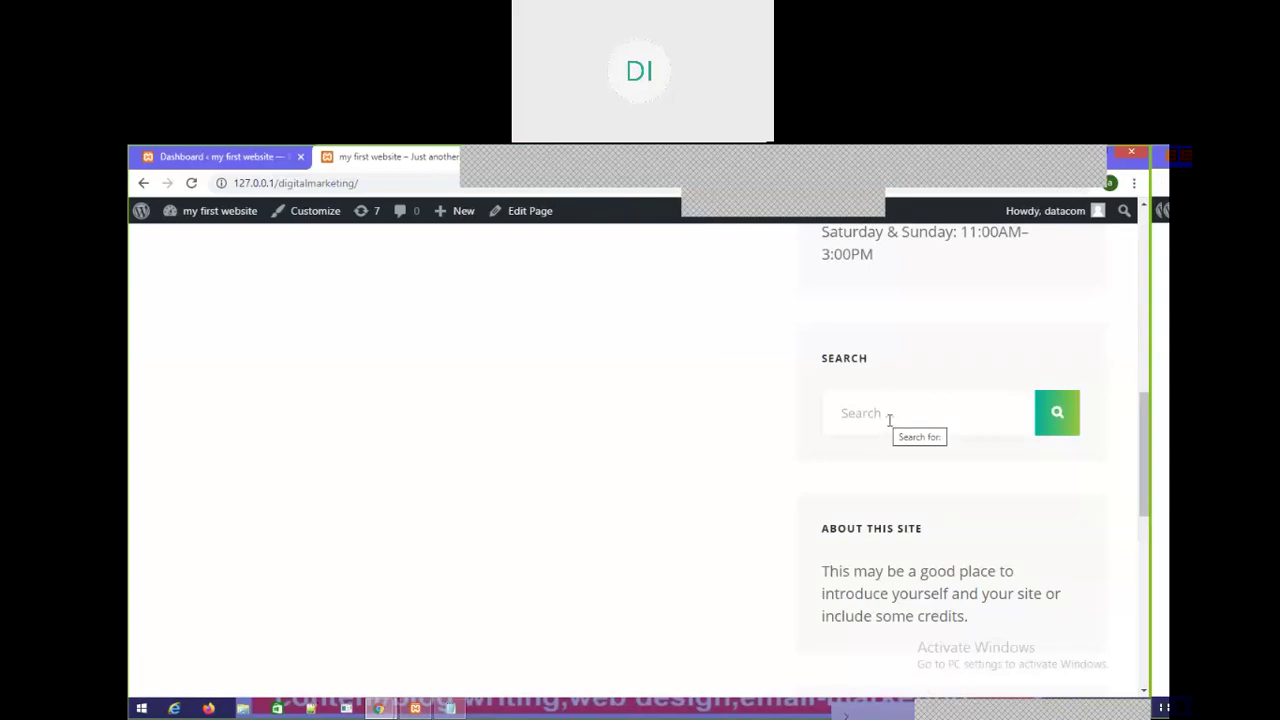
Step: Finish reviewing the homepage's sidebar and footer, return to the WordPress dashboard and open the Widgets settings page
{"action": "scroll", "coordinate": [940, 491], "scroll_direction": "down", "scroll_amount": 5}
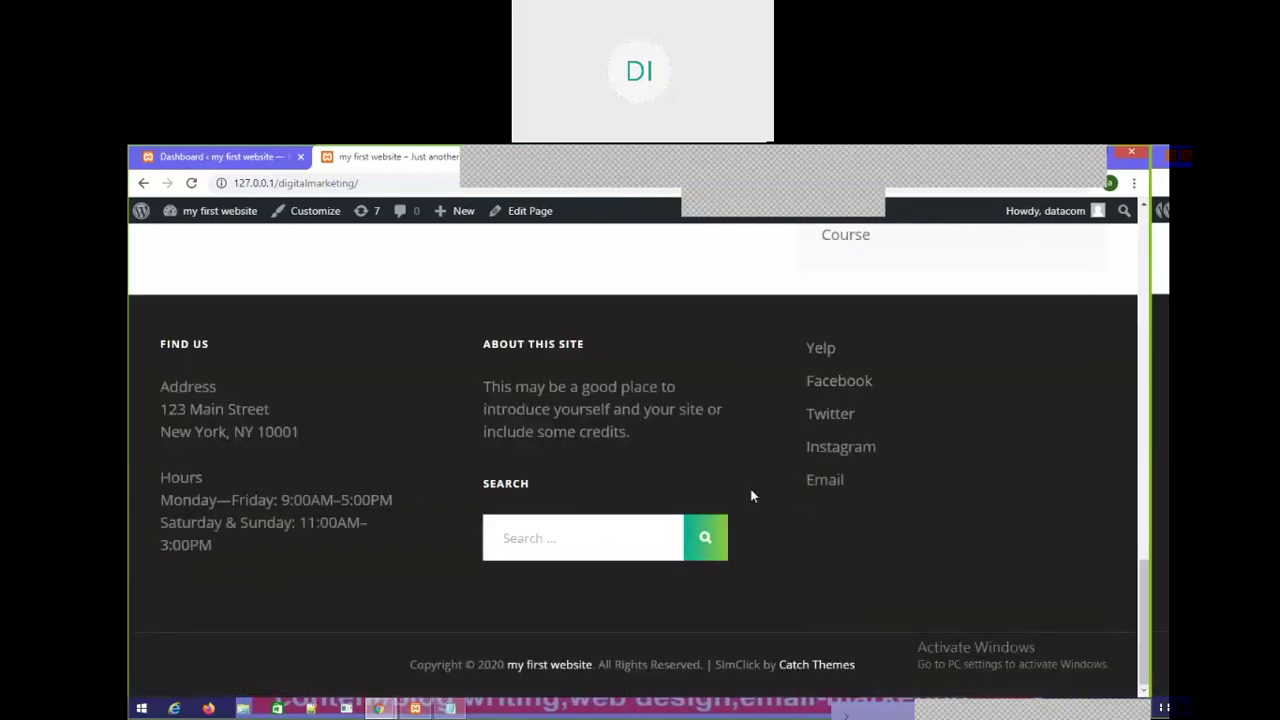
{"action": "scroll", "coordinate": [754, 529], "scroll_direction": "up", "scroll_amount": 5}
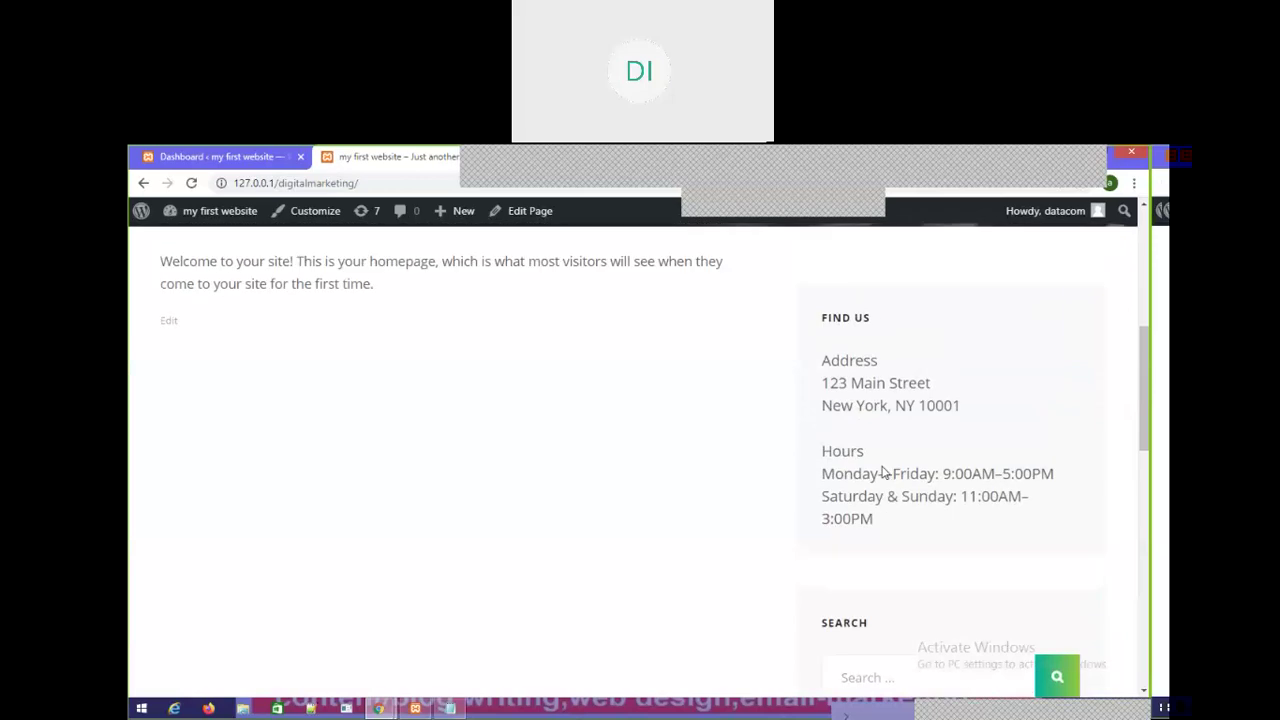
{"action": "scroll", "coordinate": [884, 463], "scroll_direction": "up", "scroll_amount": 3}
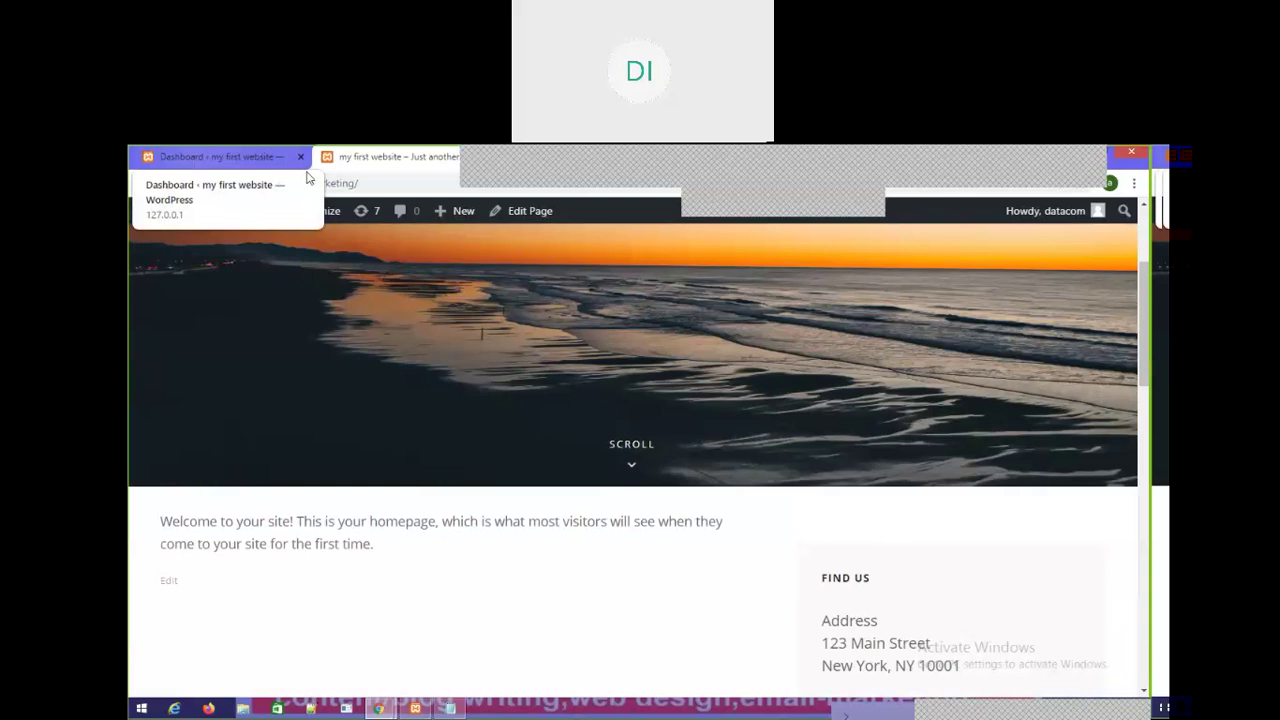
{"action": "left_click", "coordinate": [226, 163]}
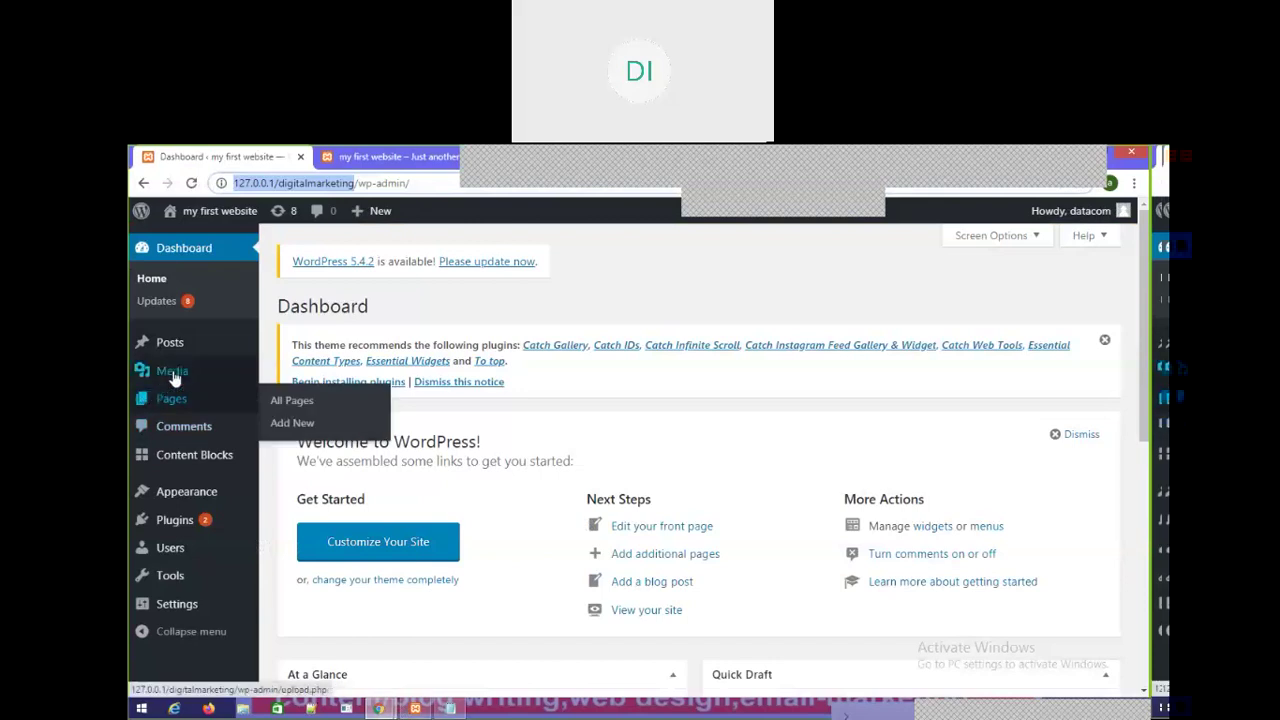
{"action": "mouse_move", "coordinate": [188, 492]}
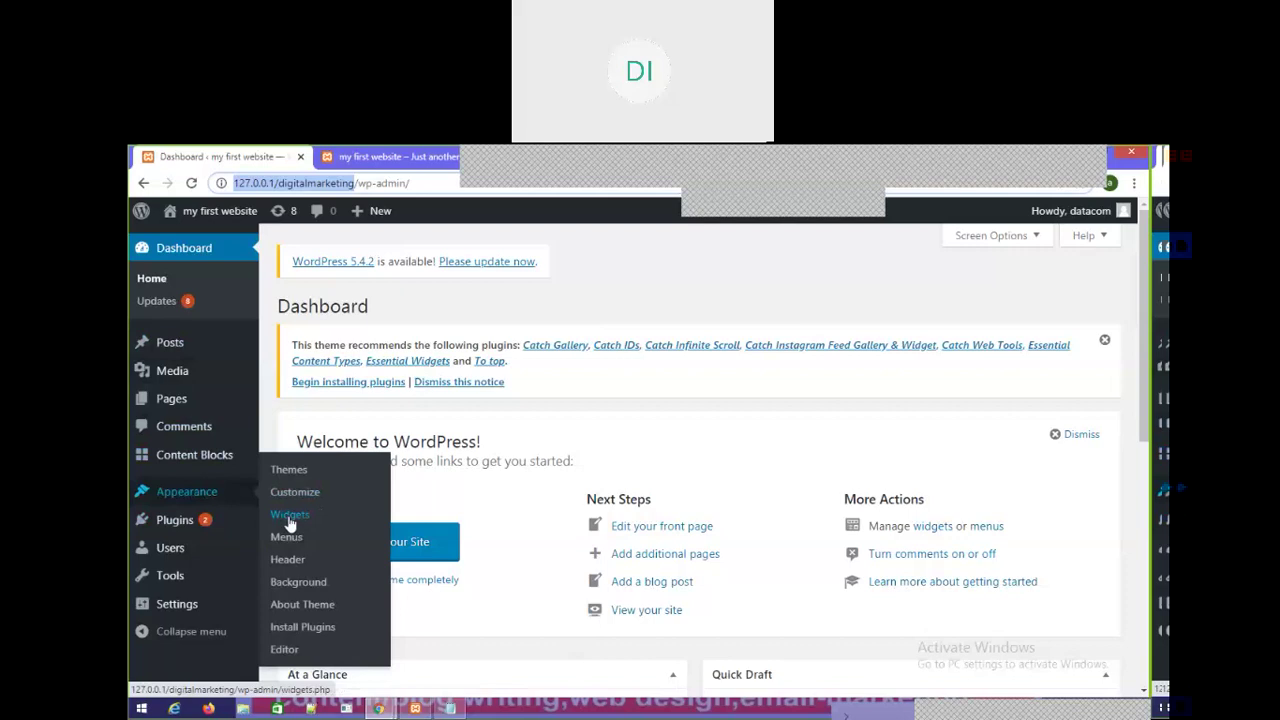
{"action": "left_click", "coordinate": [289, 516]}
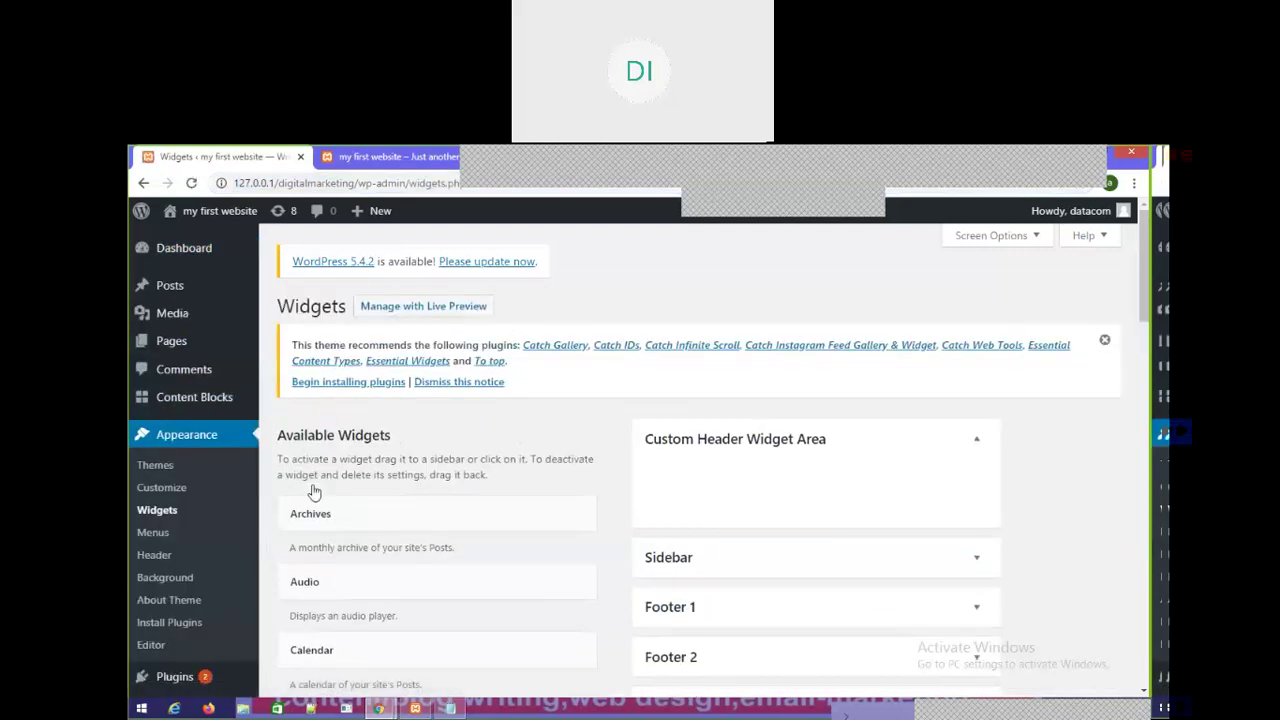
{"action": "left_click", "coordinate": [955, 713]}
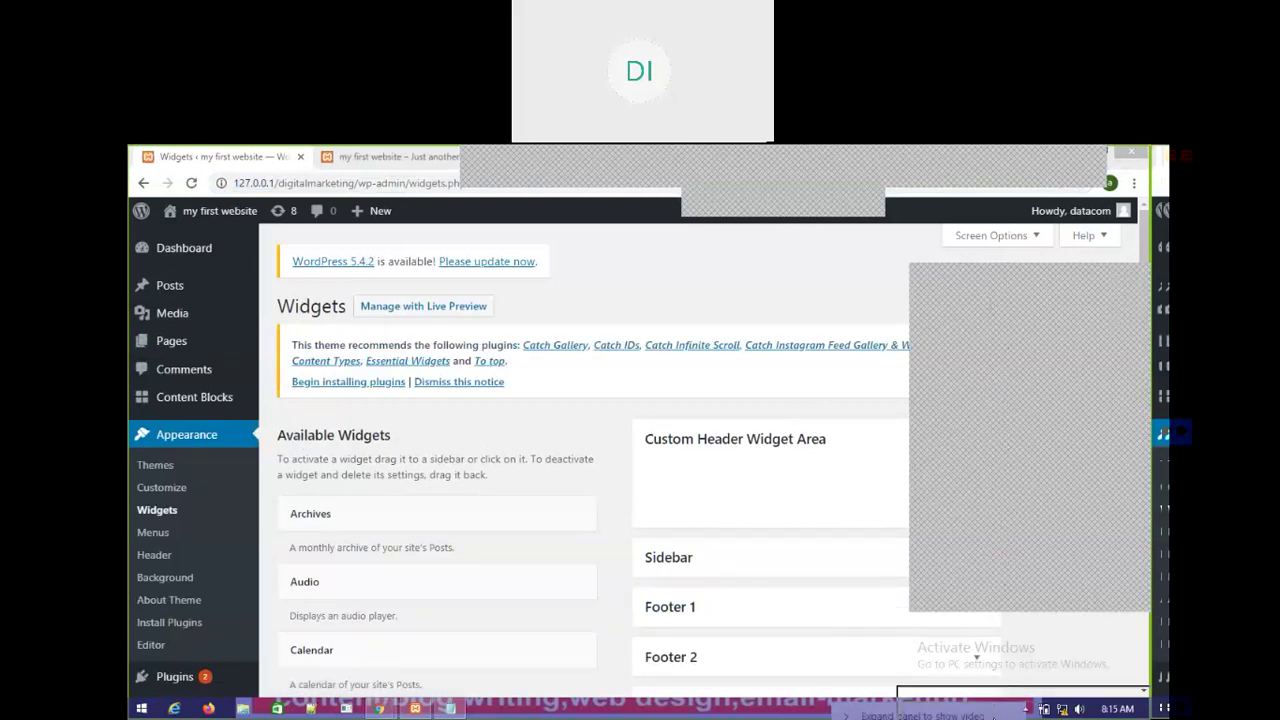
{"action": "left_click", "coordinate": [987, 714]}
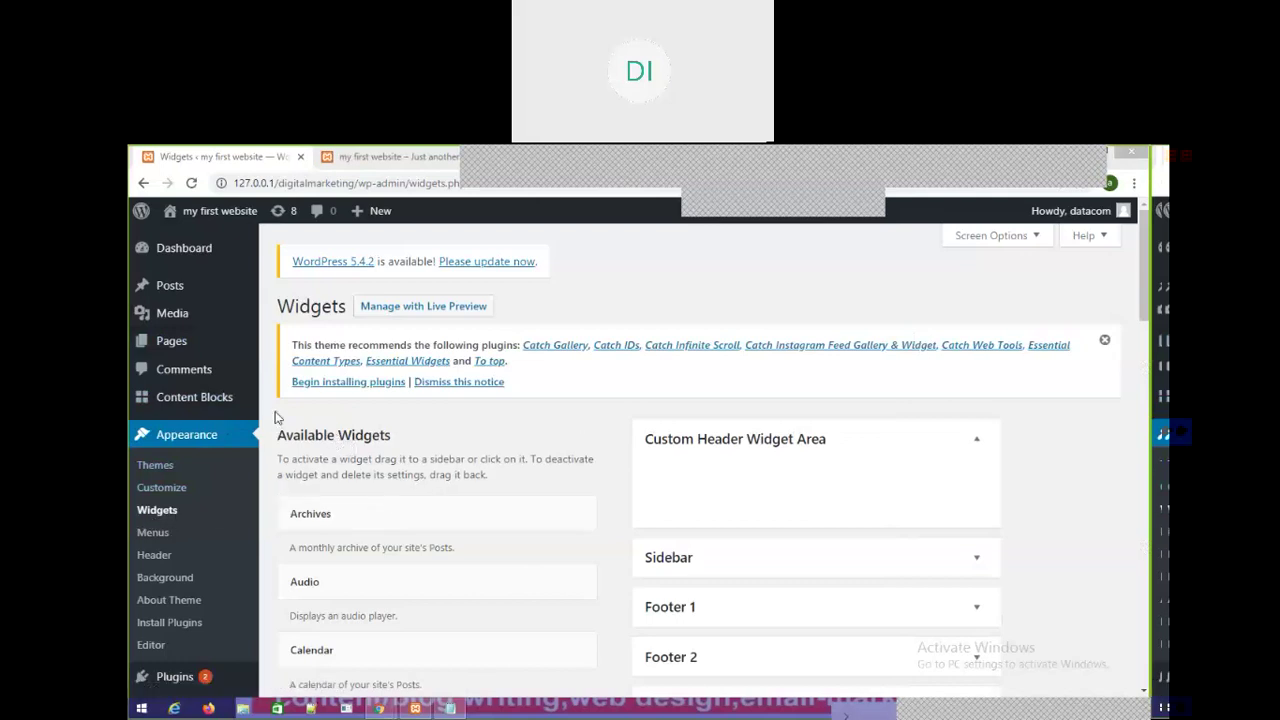
{"action": "key", "text": "ctrl+a"}
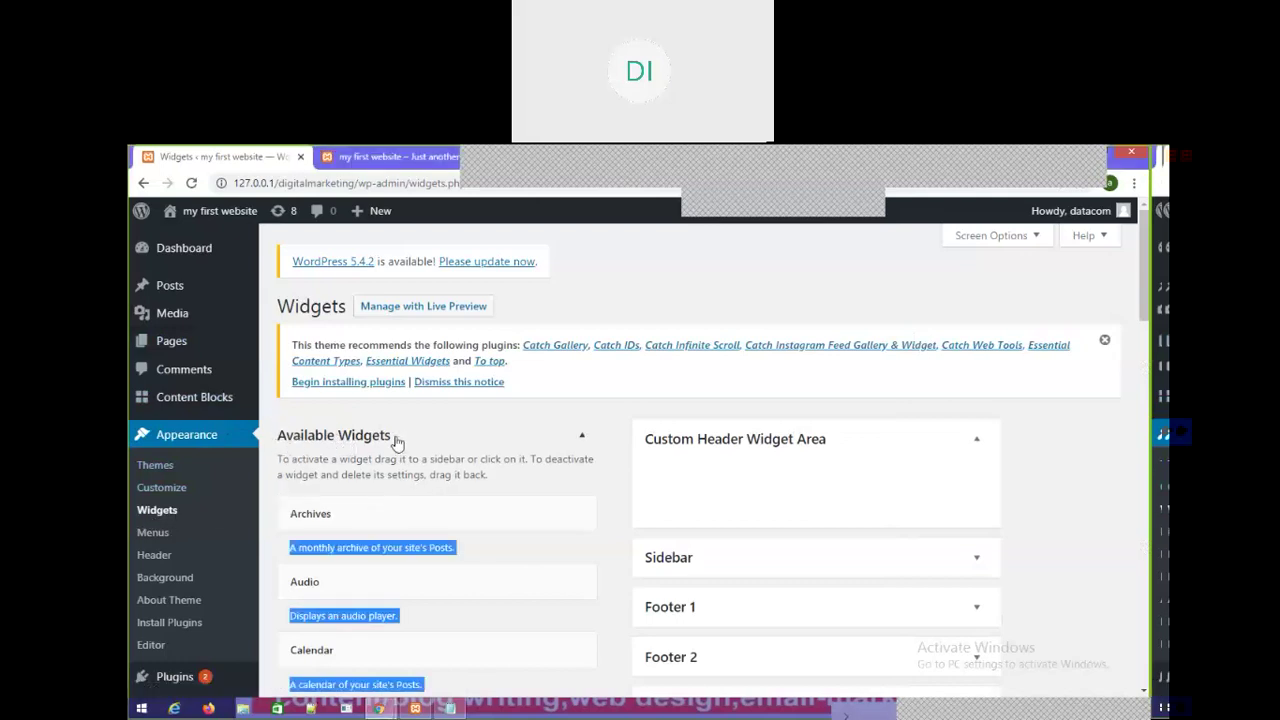
{"action": "scroll", "coordinate": [485, 460], "scroll_direction": "down", "scroll_amount": 2}
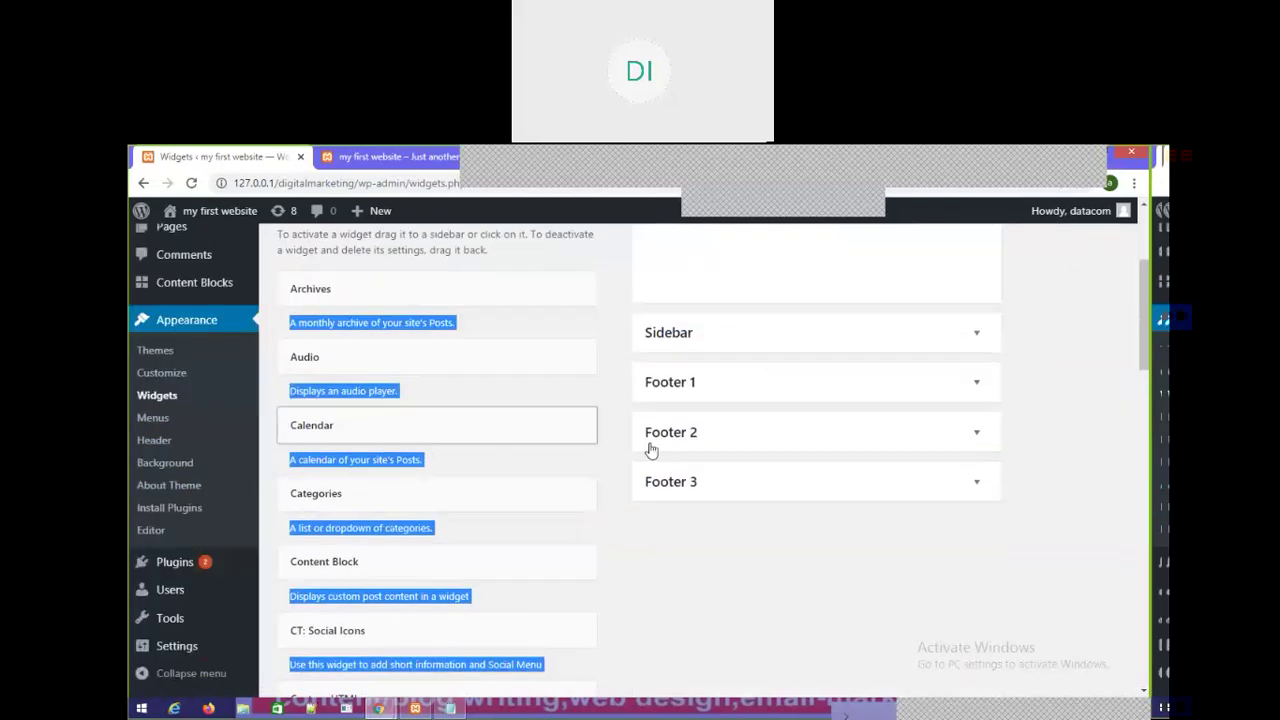
{"action": "left_click", "coordinate": [695, 591]}
Step: Examine the available widgets, from Archives through Pages, and the header, sidebar and footer areas that can hold them
{"action": "scroll", "coordinate": [407, 348], "scroll_direction": "up", "scroll_amount": 2}
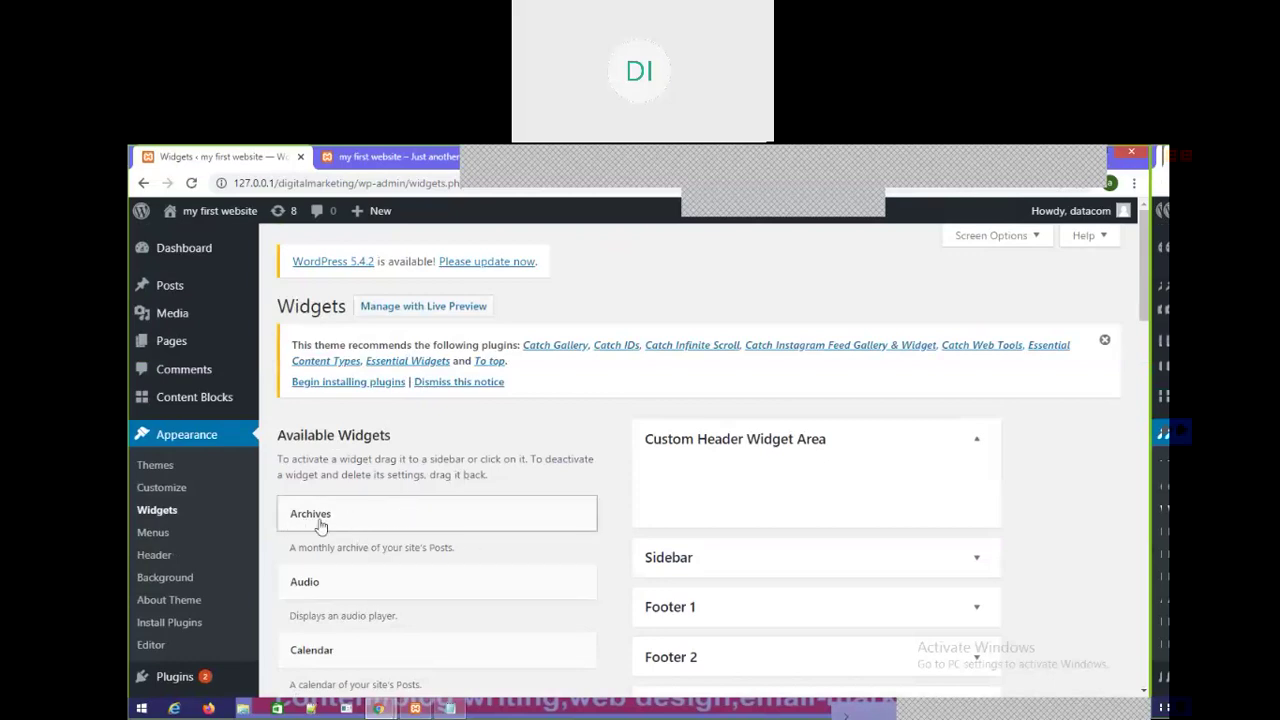
{"action": "scroll", "coordinate": [340, 640], "scroll_direction": "down", "scroll_amount": 2}
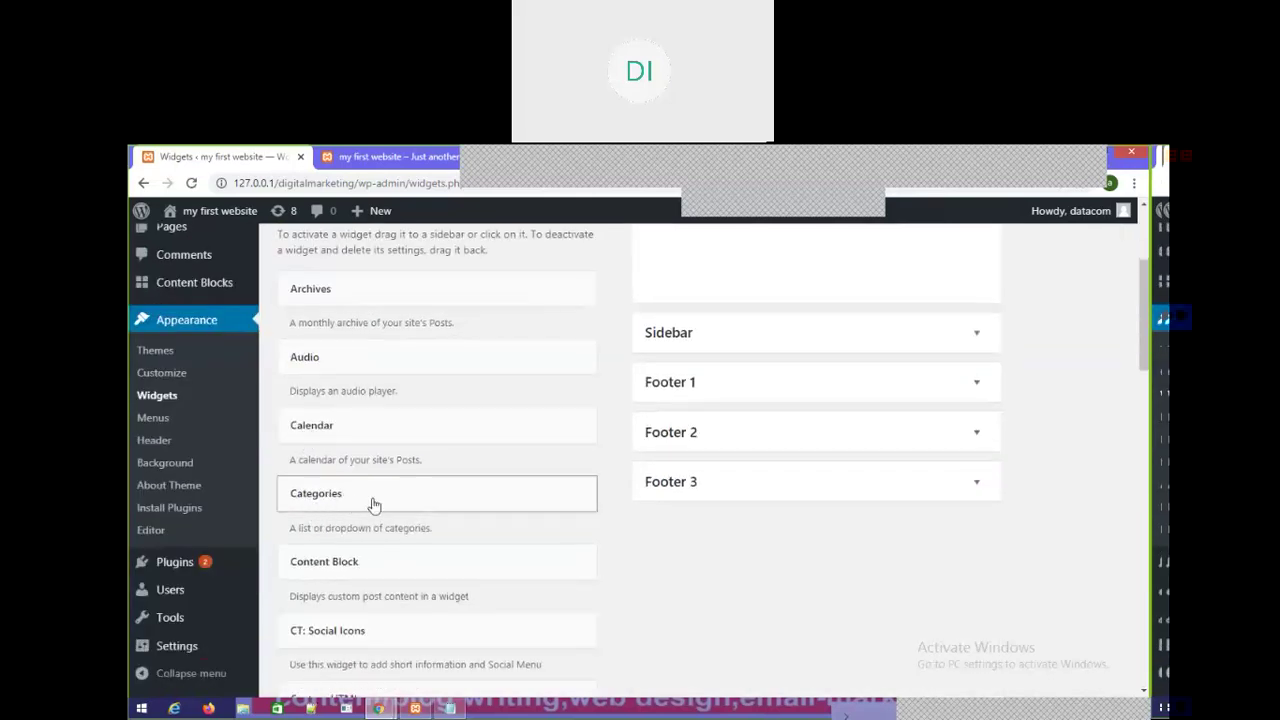
{"action": "scroll", "coordinate": [314, 615], "scroll_direction": "down", "scroll_amount": 2}
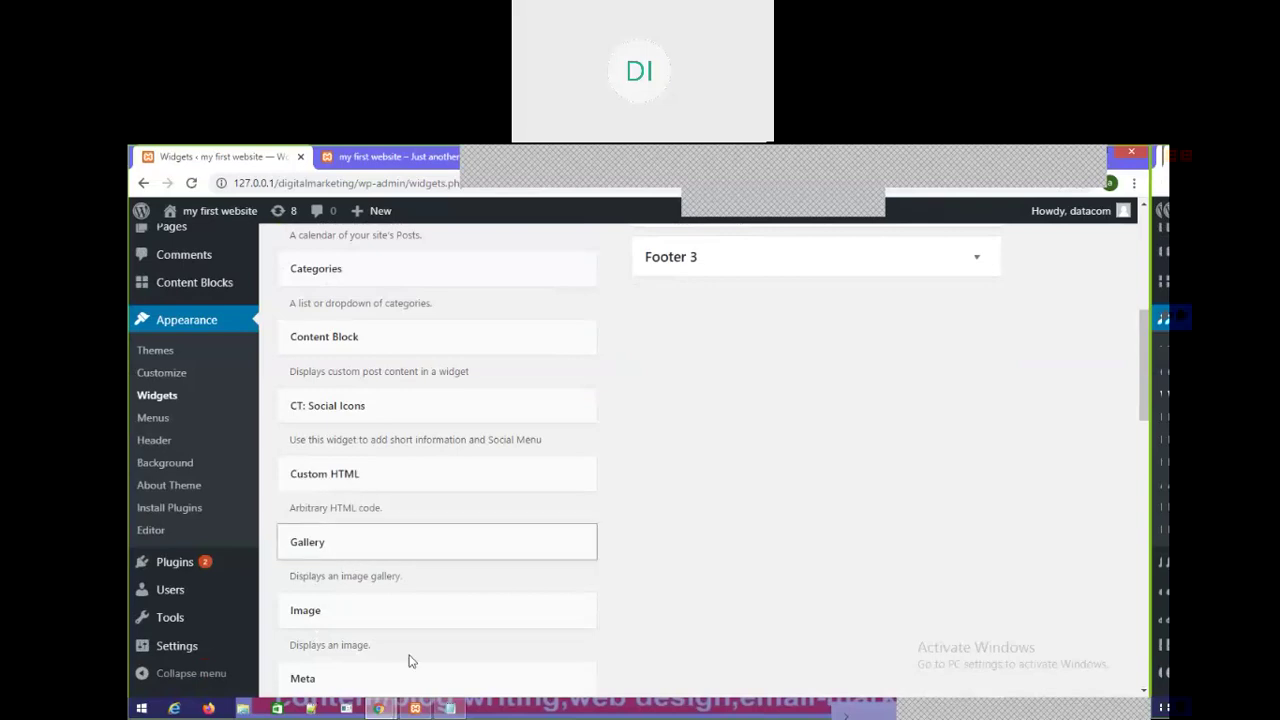
{"action": "scroll", "coordinate": [390, 402], "scroll_direction": "up", "scroll_amount": 2}
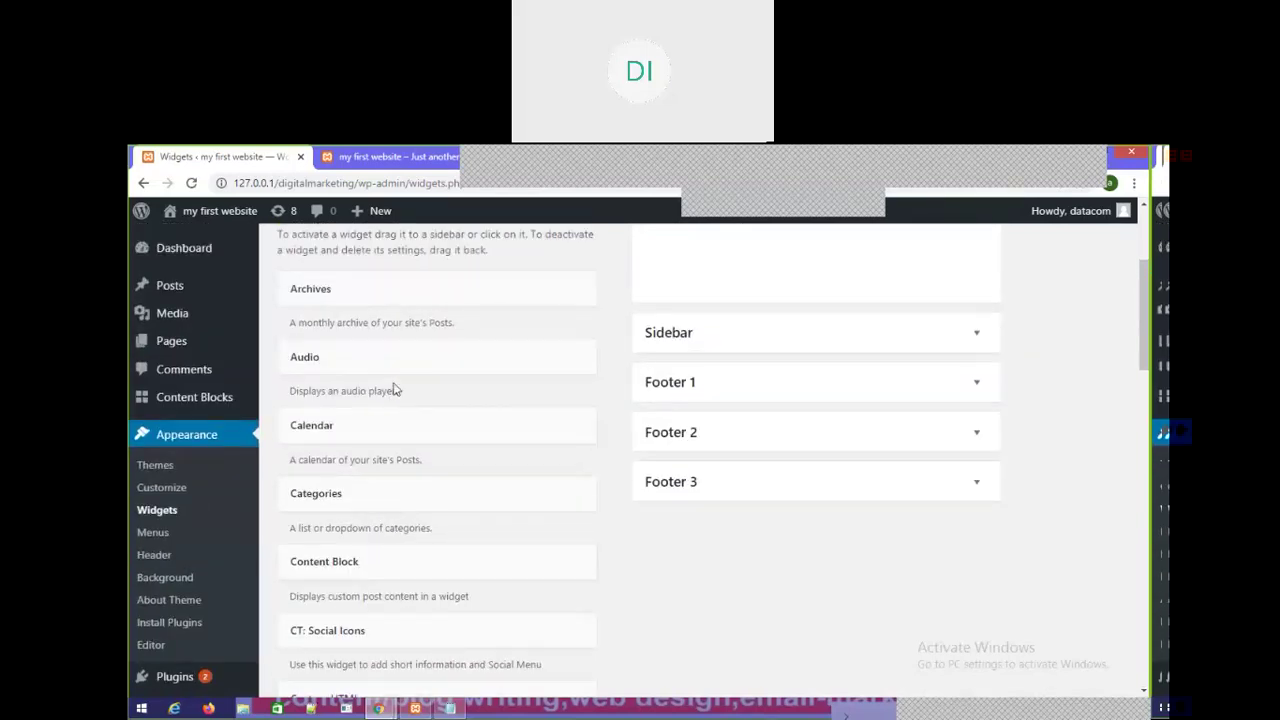
{"action": "scroll", "coordinate": [381, 497], "scroll_direction": "down", "scroll_amount": 3}
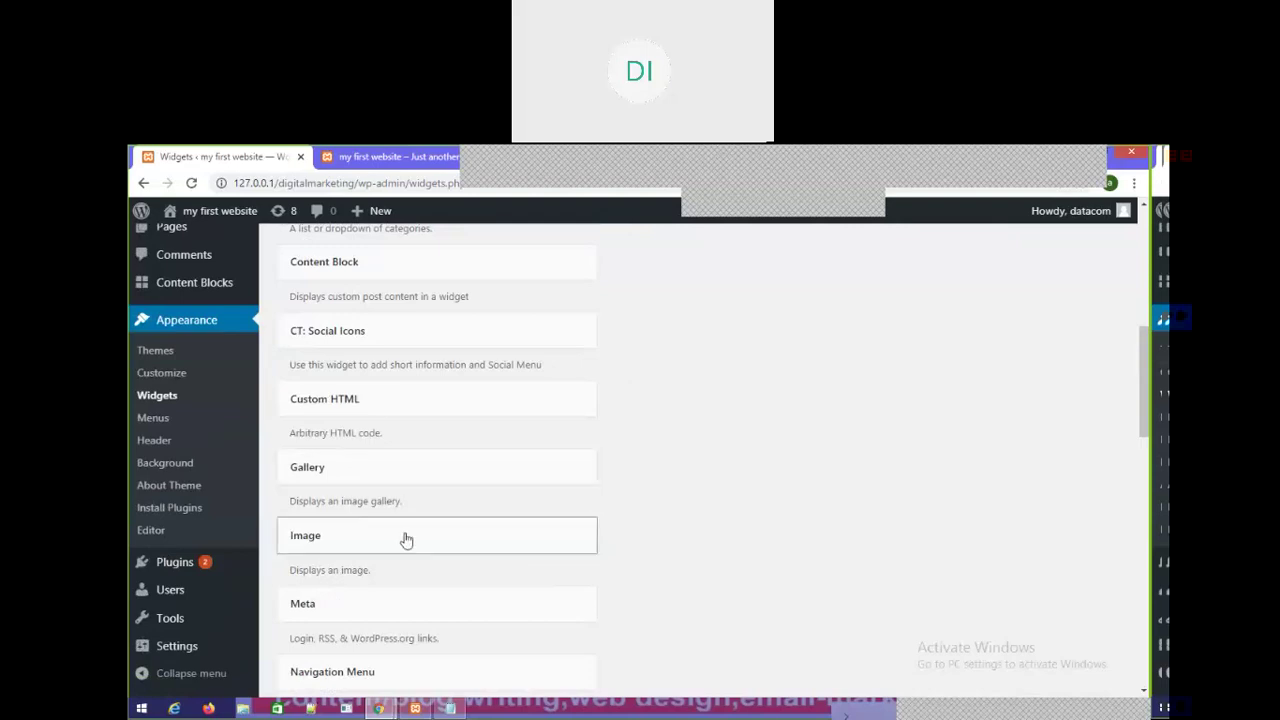
{"action": "scroll", "coordinate": [410, 536], "scroll_direction": "down", "scroll_amount": 1}
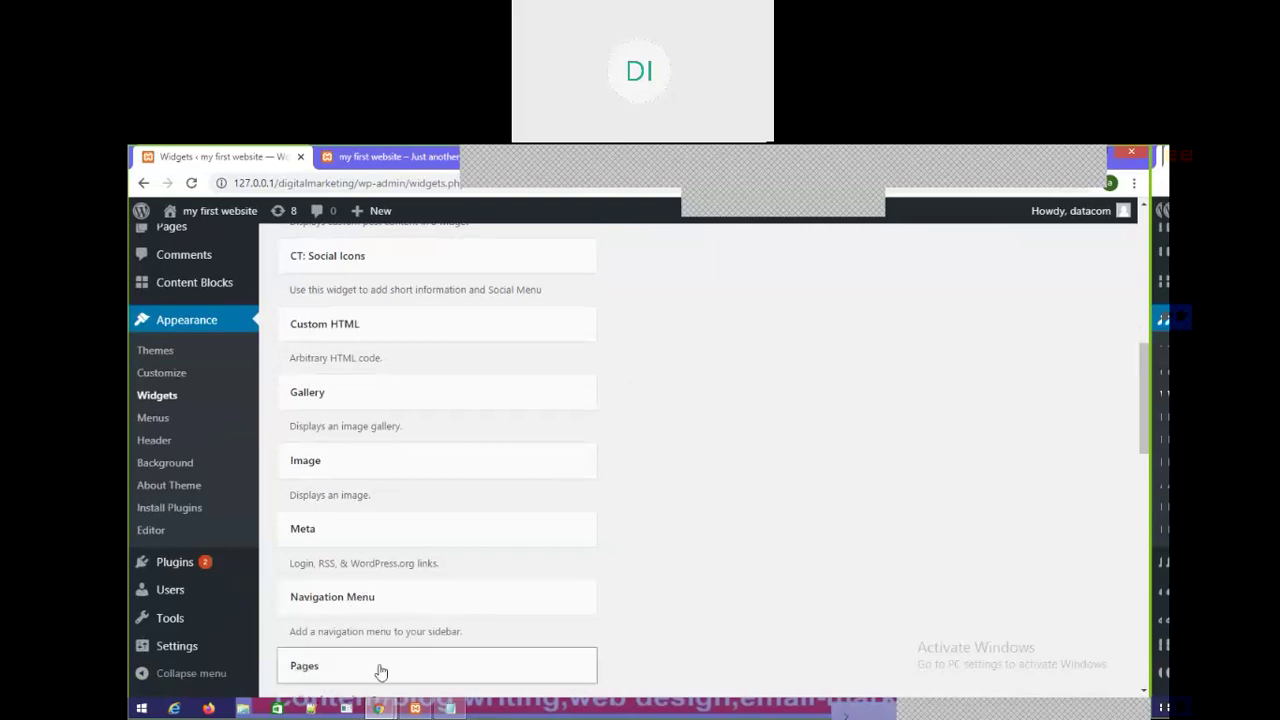
{"action": "scroll", "coordinate": [378, 668], "scroll_direction": "down", "scroll_amount": 2}
{"action": "scroll", "coordinate": [330, 600], "scroll_direction": "up", "scroll_amount": 8}
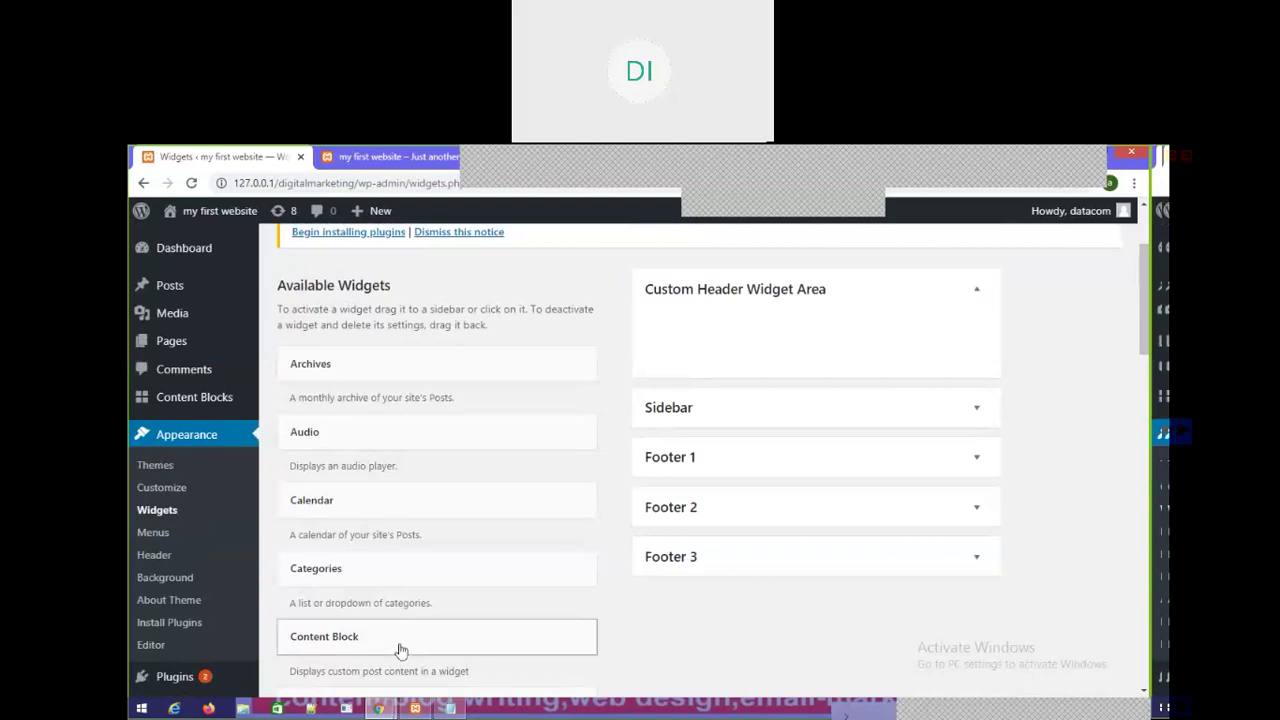
{"action": "scroll", "coordinate": [400, 650], "scroll_direction": "down", "scroll_amount": 3}
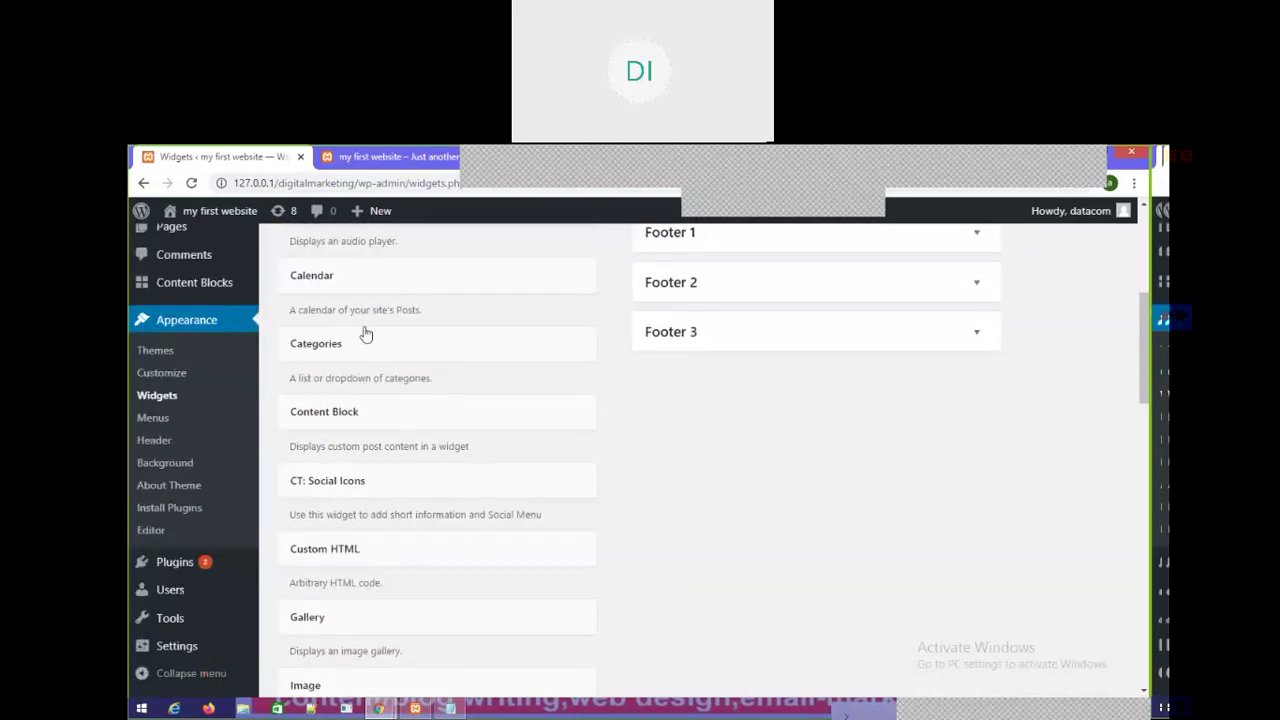
{"action": "scroll", "coordinate": [445, 455], "scroll_direction": "up", "scroll_amount": 3}
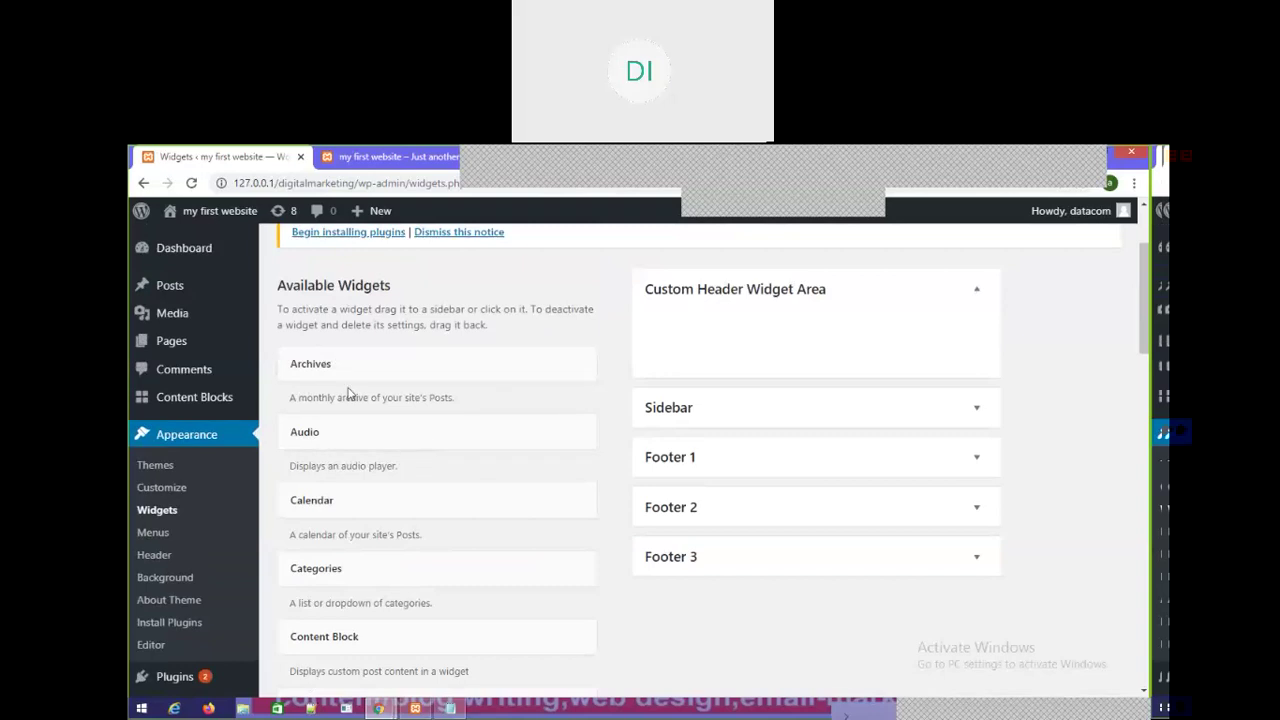
Step: Compare the sidebar and footer content on the live homepage with the available widgets and widget areas on the Widgets page
{"action": "left_click", "coordinate": [395, 156]}
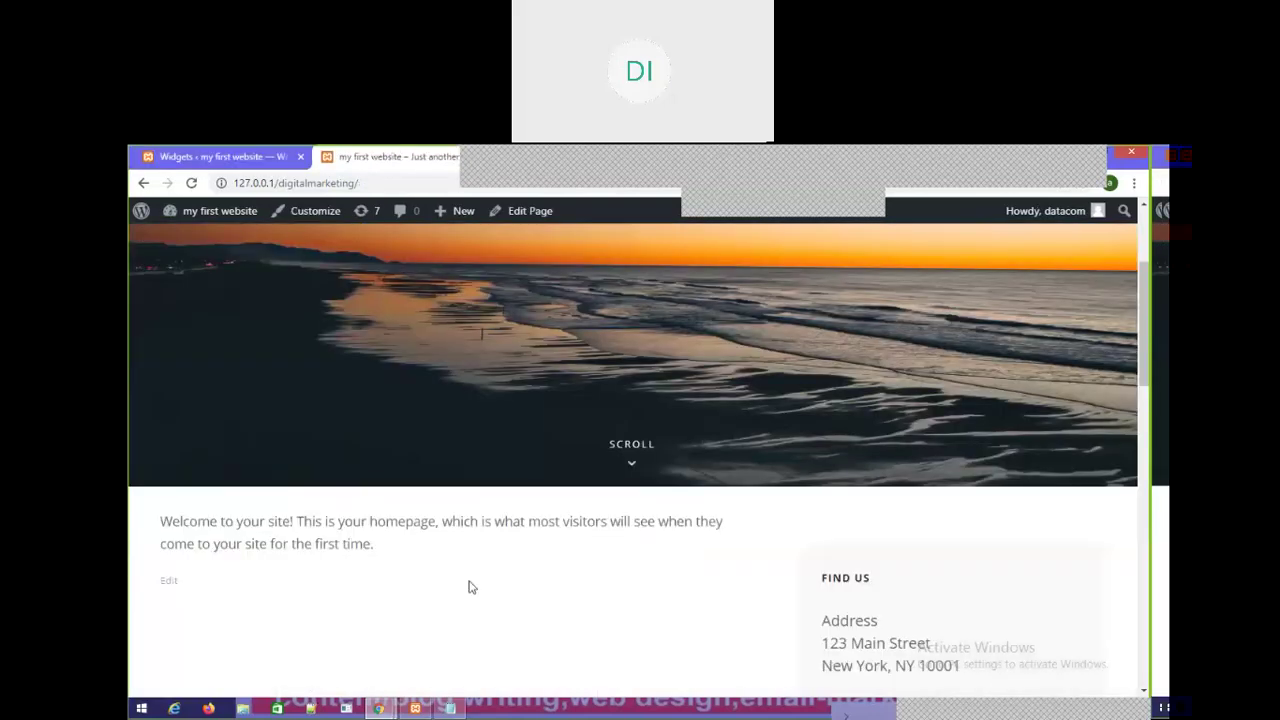
{"action": "scroll", "coordinate": [470, 600], "scroll_direction": "down", "scroll_amount": 4}
{"action": "scroll", "coordinate": [466, 617], "scroll_direction": "down", "scroll_amount": 8}
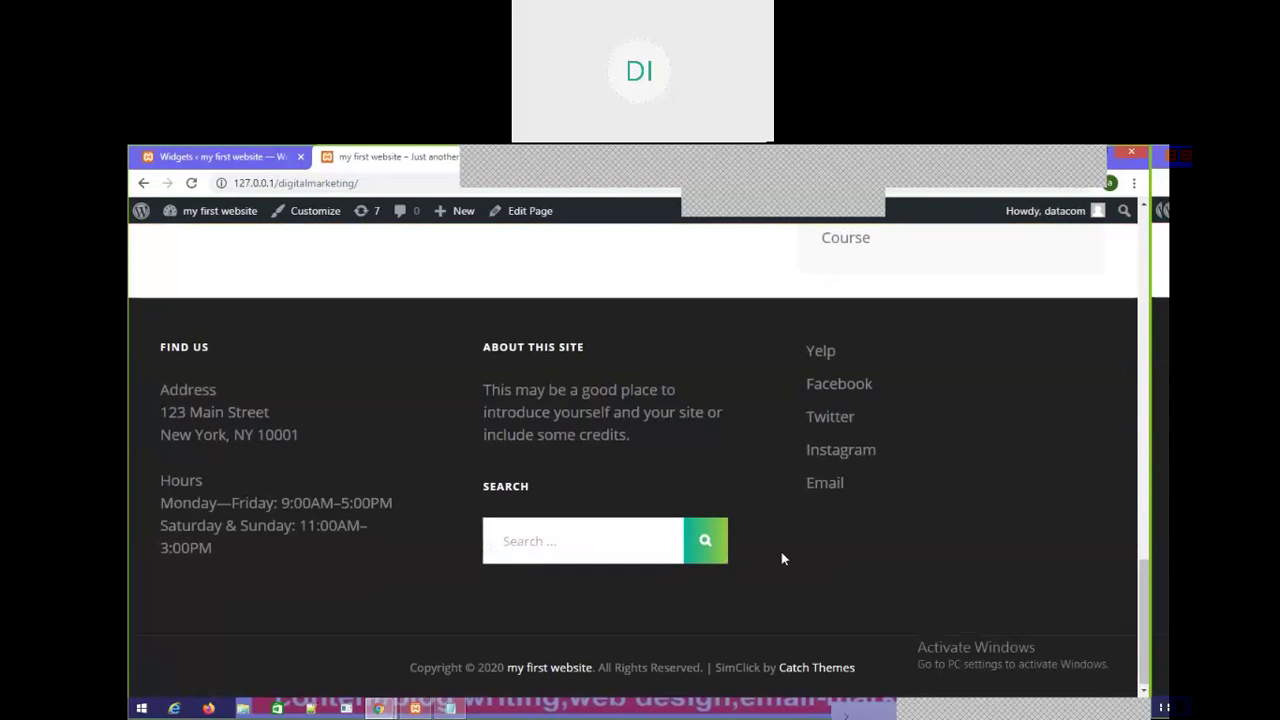
{"action": "scroll", "coordinate": [800, 540], "scroll_direction": "up", "scroll_amount": 7}
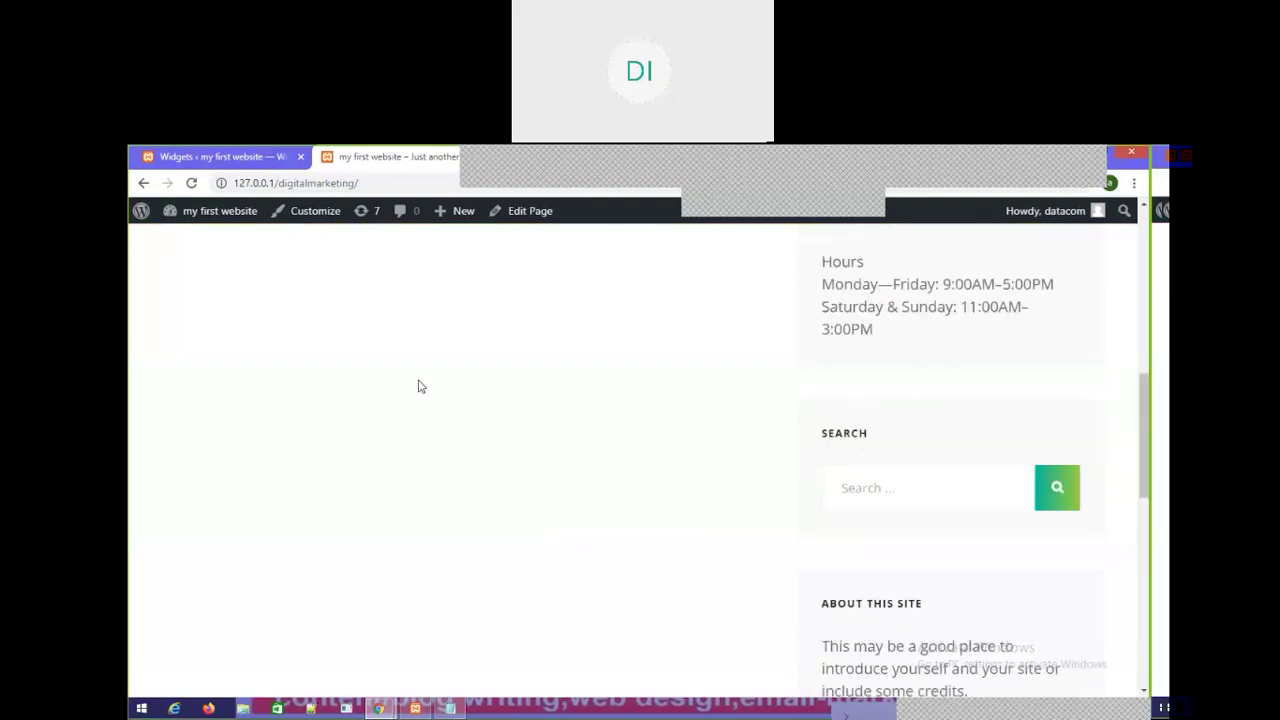
{"action": "left_click", "coordinate": [215, 156]}
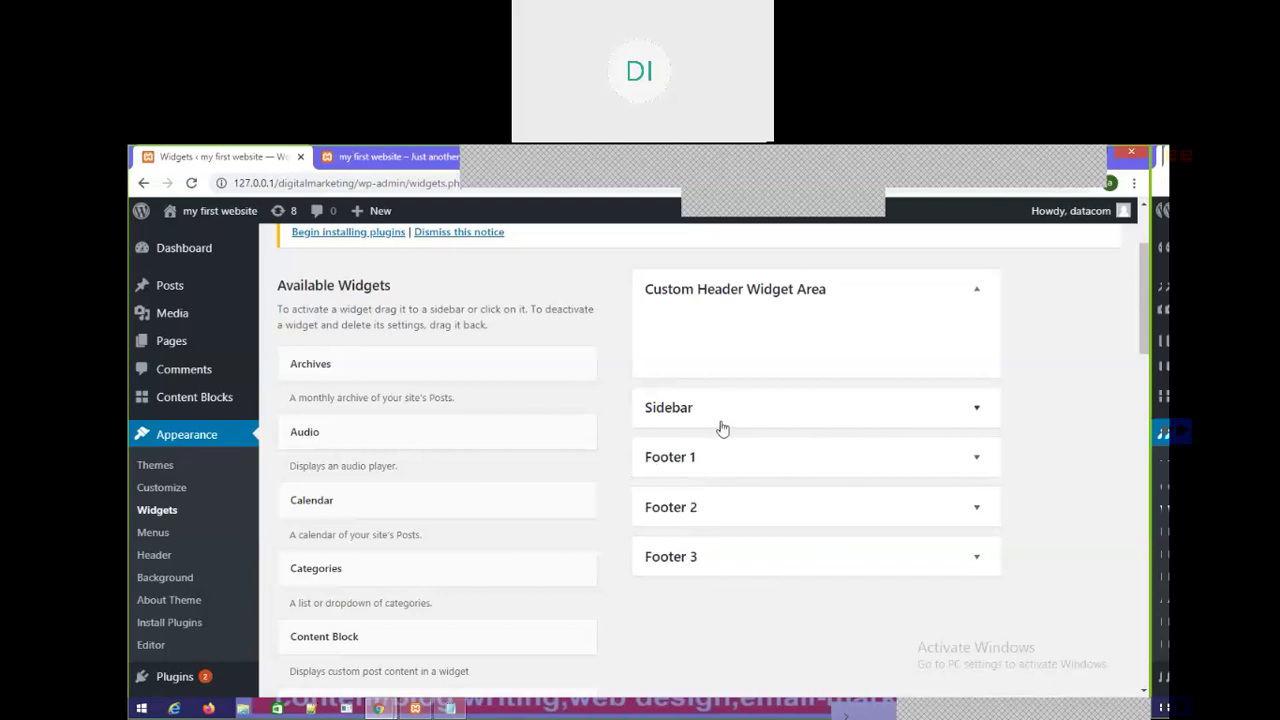
{"action": "scroll", "coordinate": [403, 586], "scroll_direction": "down", "scroll_amount": 3}
{"action": "scroll", "coordinate": [680, 440], "scroll_direction": "up", "scroll_amount": 3}
{"action": "scroll", "coordinate": [340, 500], "scroll_direction": "down", "scroll_amount": 3}
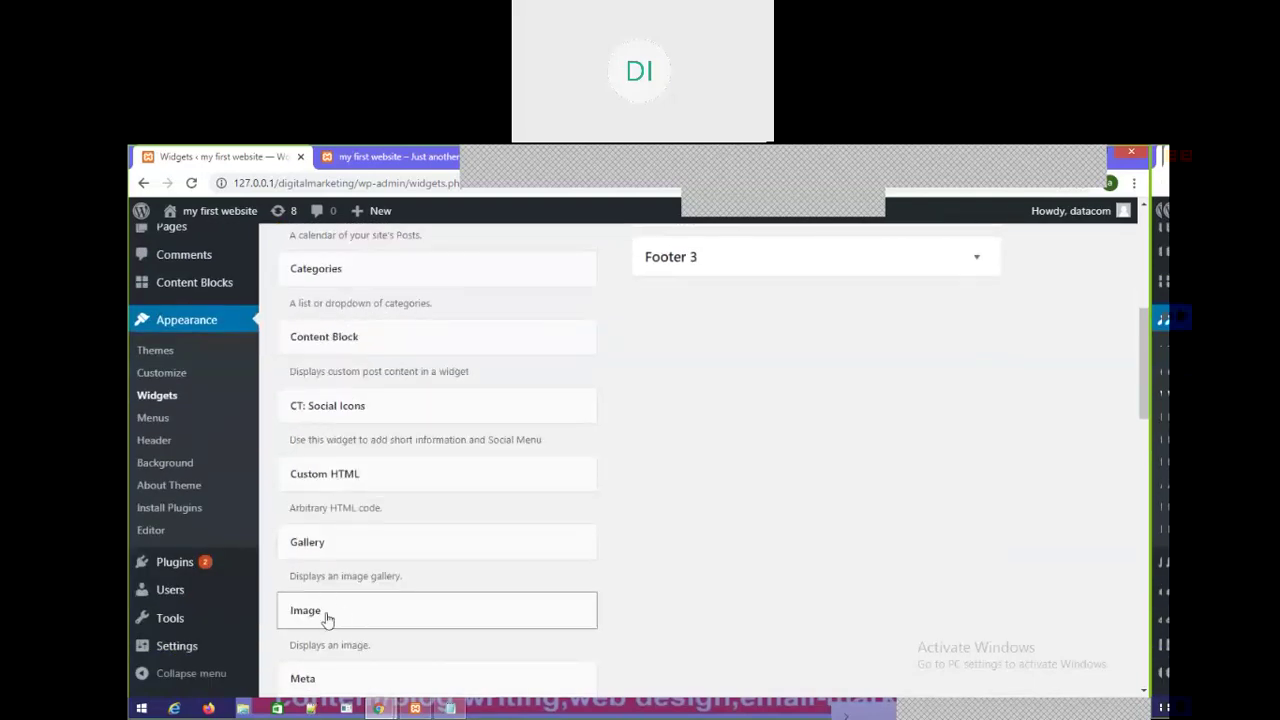
{"action": "scroll", "coordinate": [588, 457], "scroll_direction": "up", "scroll_amount": 2}
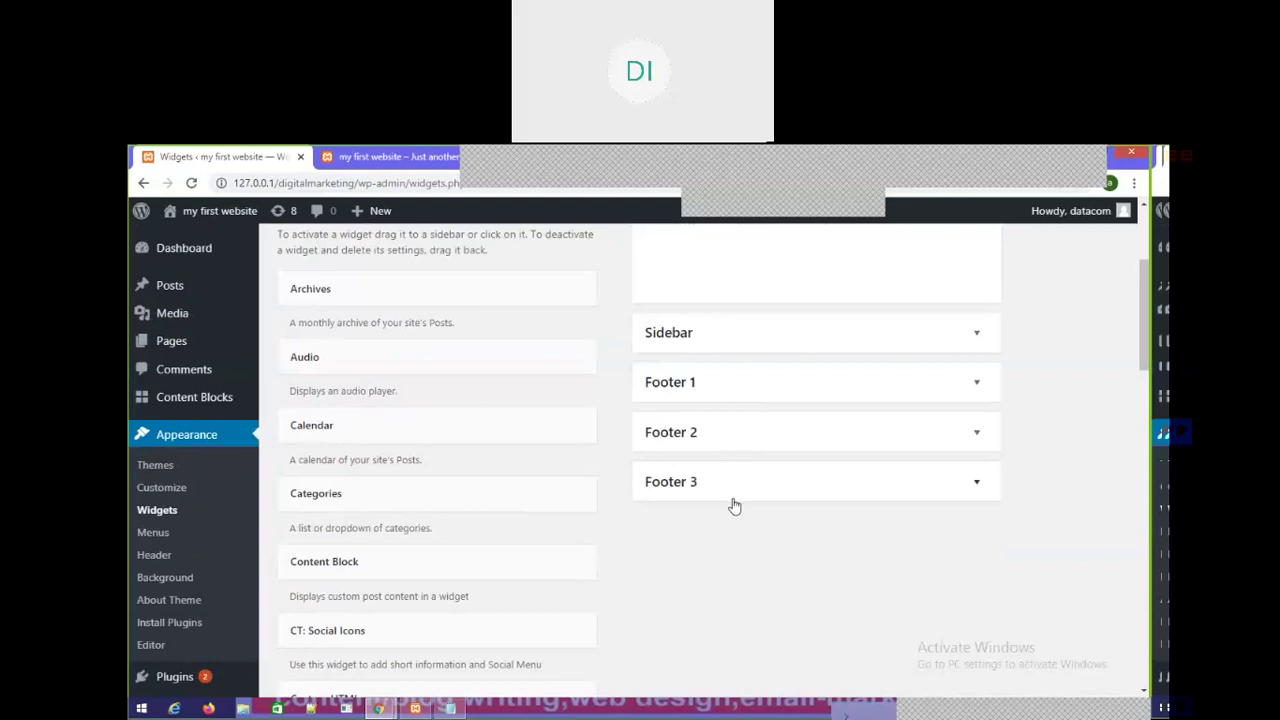
{"action": "scroll", "coordinate": [606, 523], "scroll_direction": "down", "scroll_amount": 1}
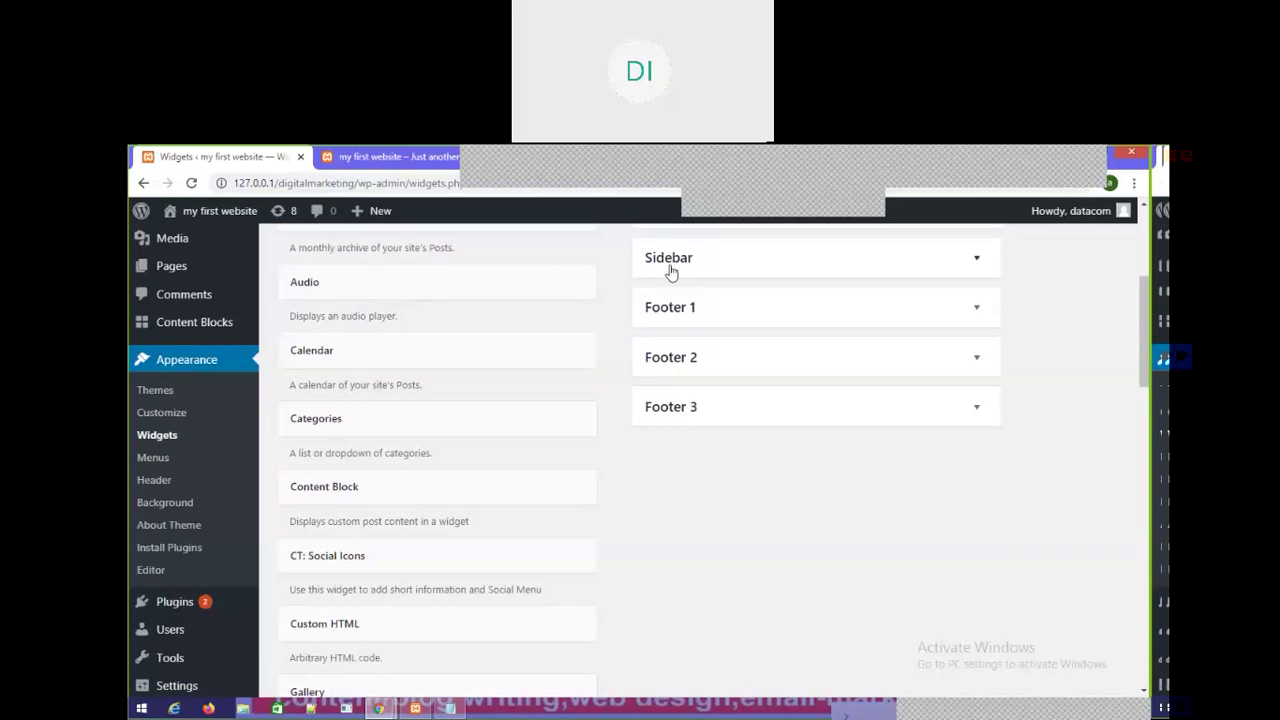
{"action": "left_click", "coordinate": [400, 157]}
{"action": "scroll", "coordinate": [923, 354], "scroll_direction": "up", "scroll_amount": 3}
{"action": "scroll", "coordinate": [912, 383], "scroll_direction": "down", "scroll_amount": 2}
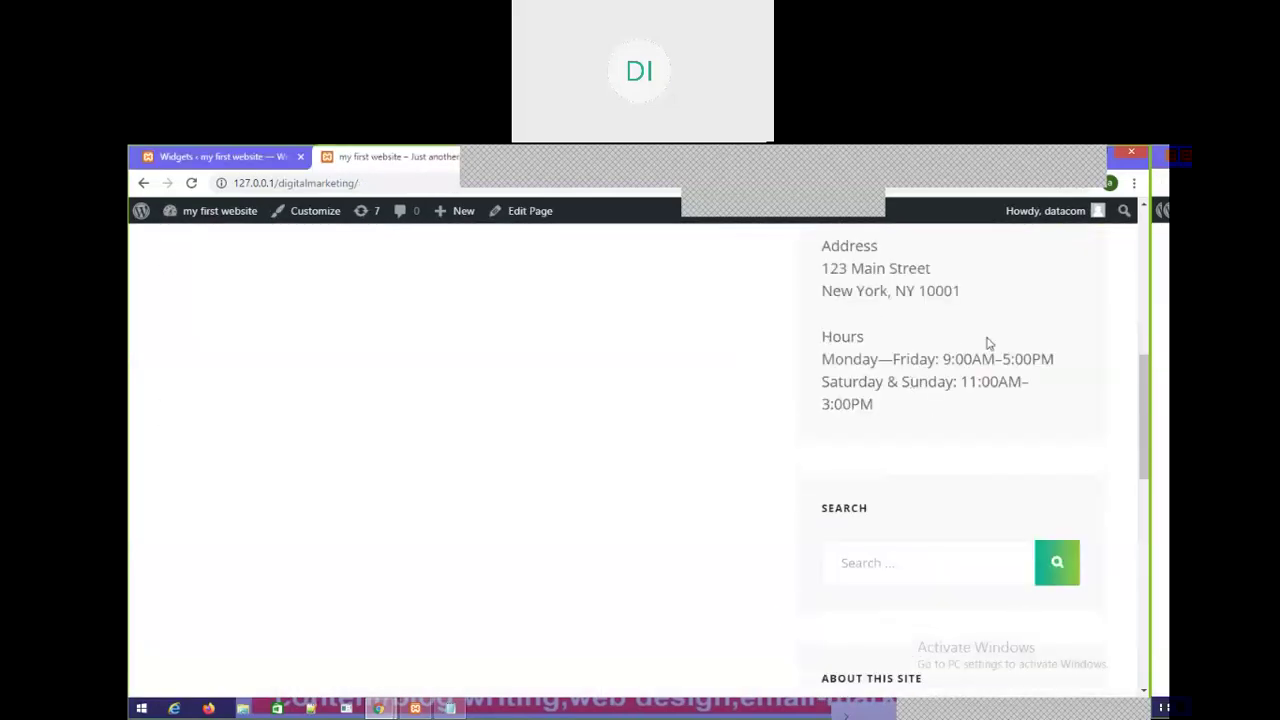
Step: Return to the Widgets page and add an Image widget to the Sidebar area
{"action": "left_click", "coordinate": [220, 157]}
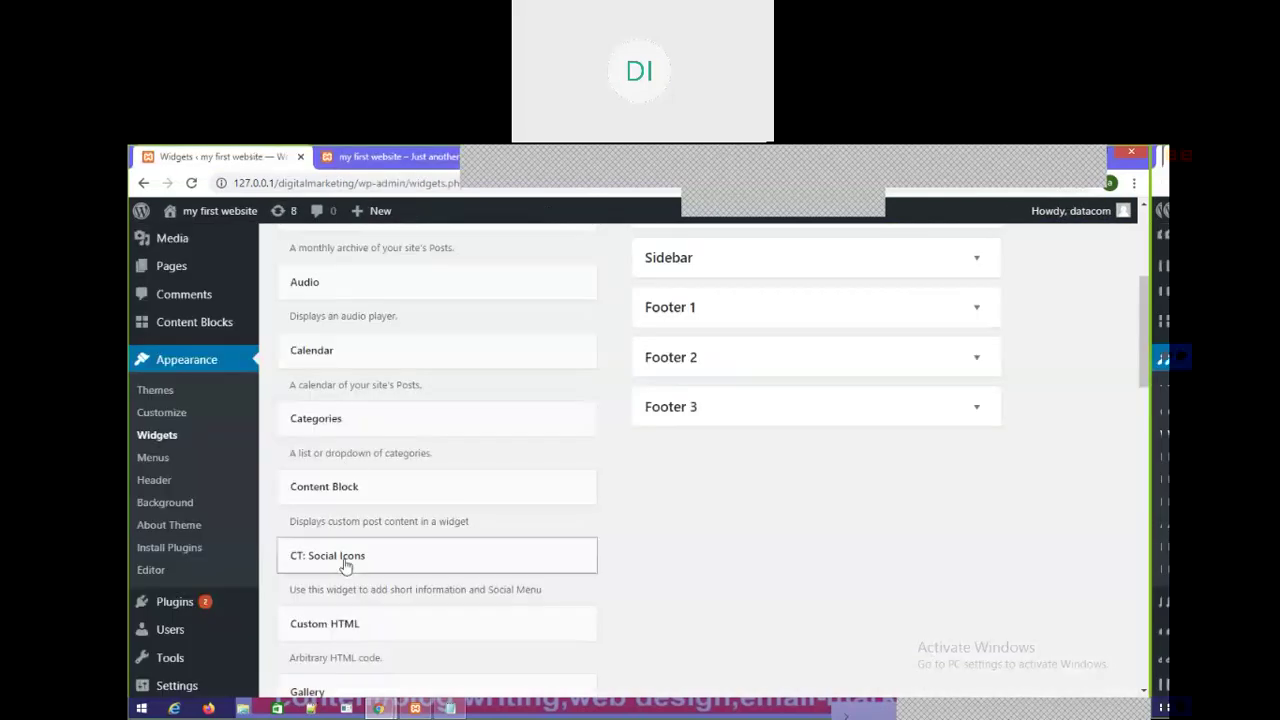
{"action": "scroll", "coordinate": [363, 593], "scroll_direction": "down", "scroll_amount": 3}
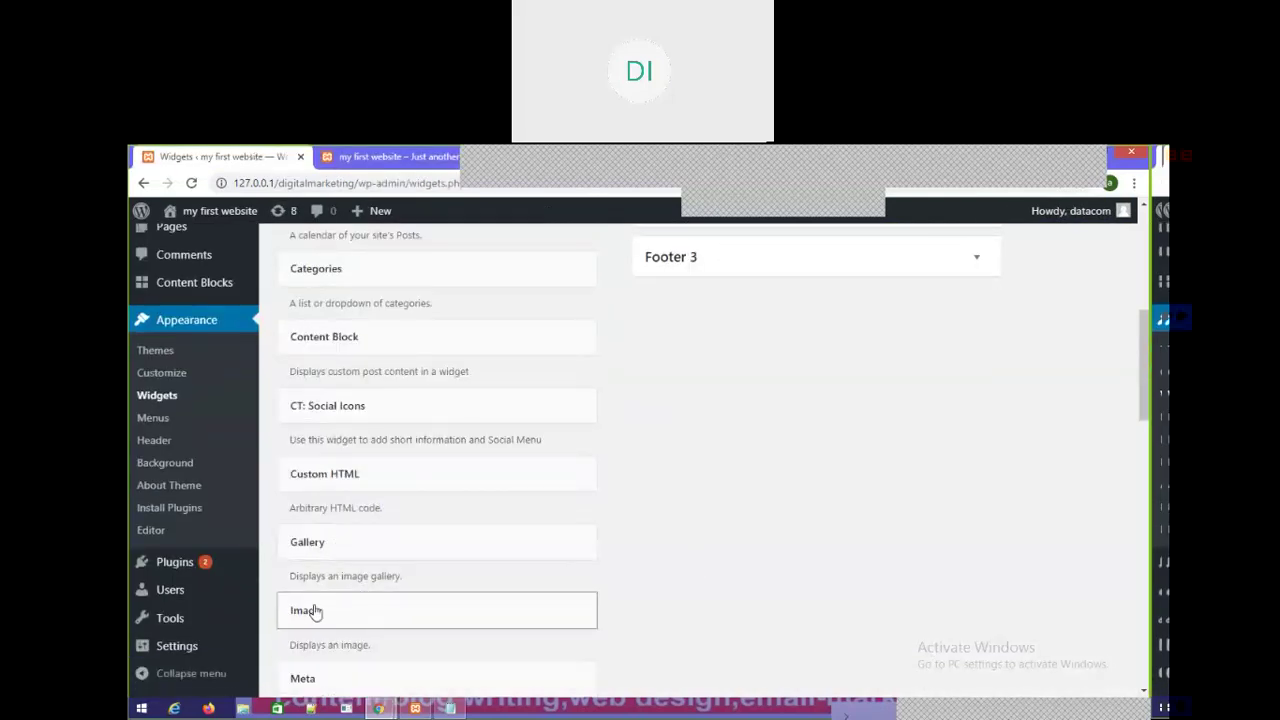
{"action": "scroll", "coordinate": [751, 489], "scroll_direction": "up", "scroll_amount": 3}
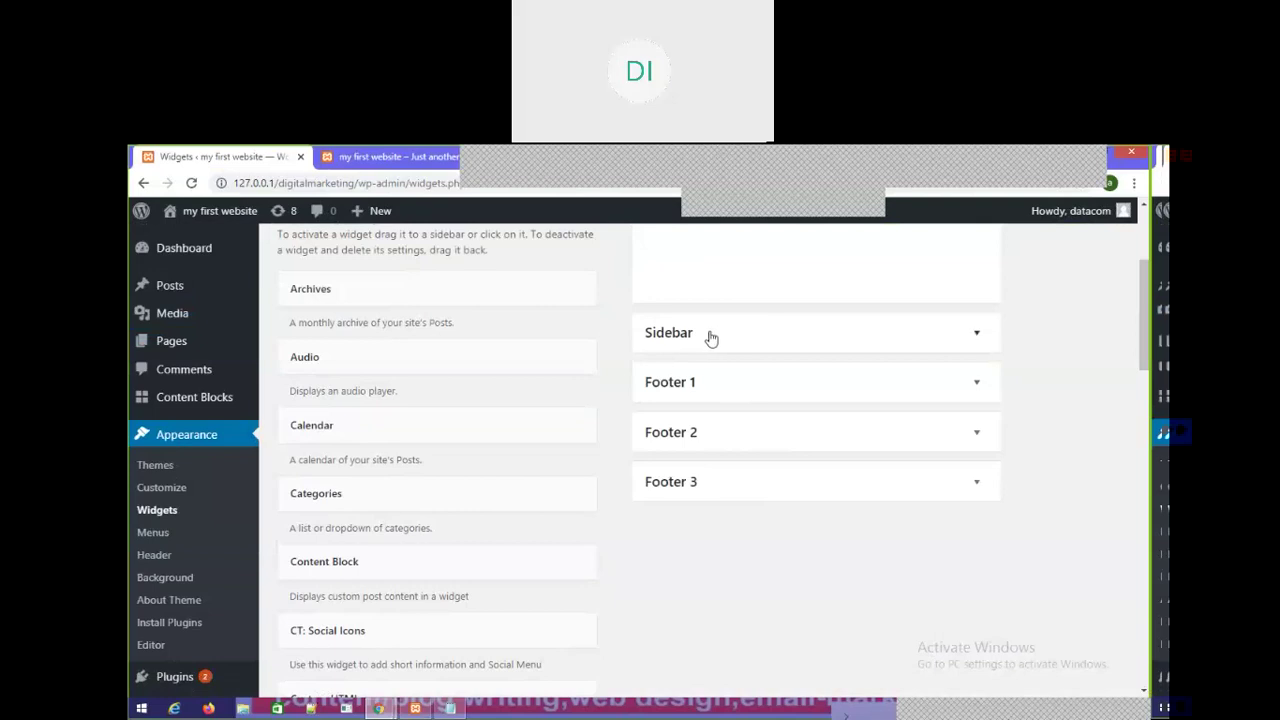
{"action": "scroll", "coordinate": [343, 630], "scroll_direction": "down", "scroll_amount": 3}
{"action": "scroll", "coordinate": [720, 371], "scroll_direction": "up", "scroll_amount": 3}
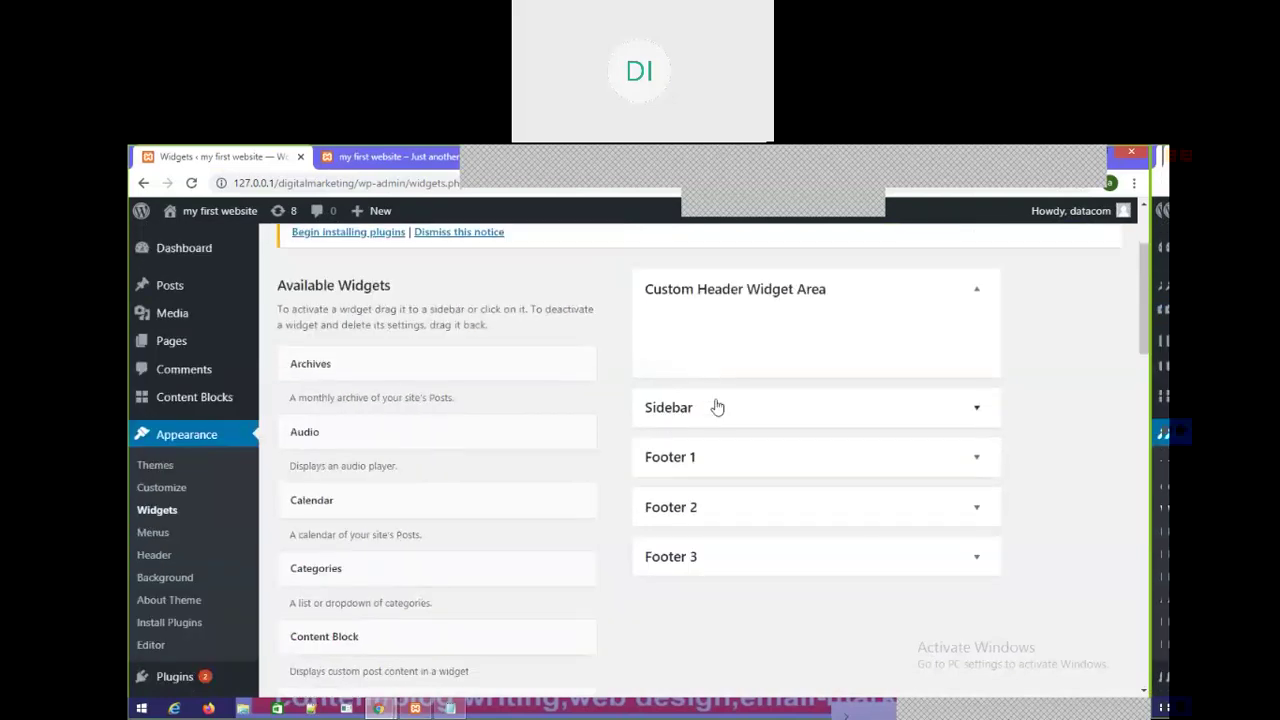
{"action": "scroll", "coordinate": [390, 568], "scroll_direction": "down", "scroll_amount": 3}
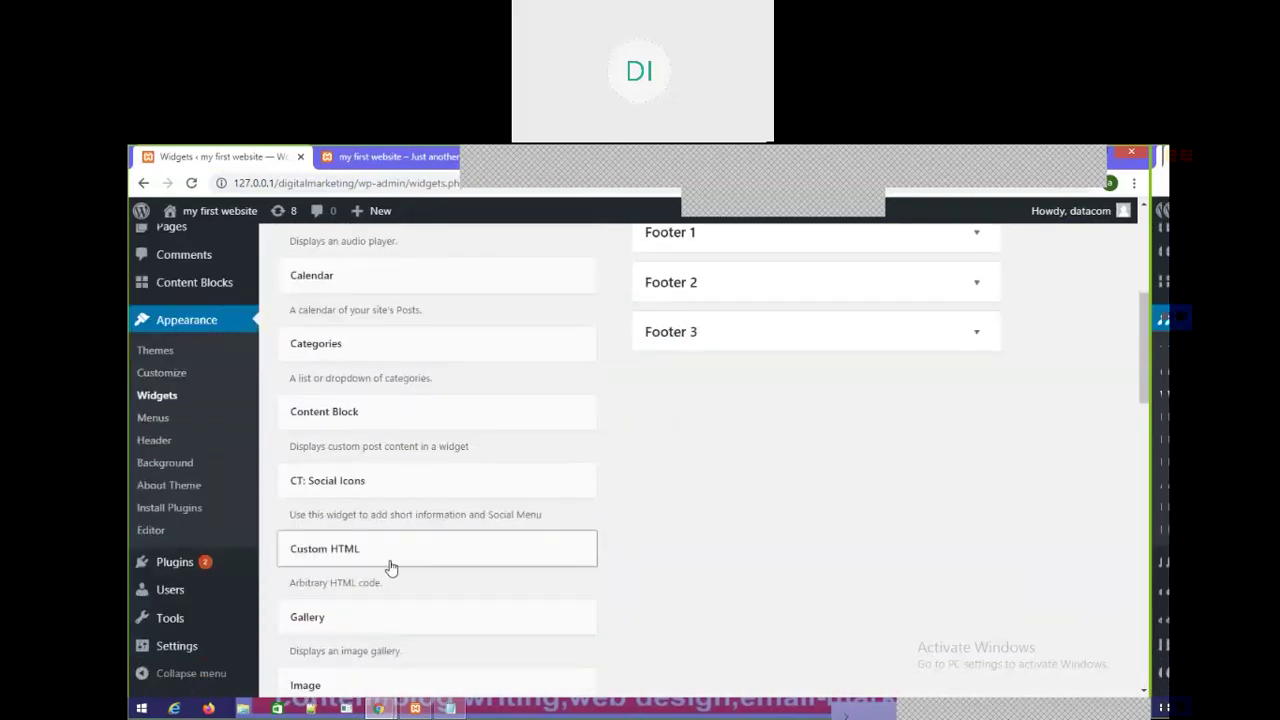
{"action": "scroll", "coordinate": [390, 568], "scroll_direction": "down", "scroll_amount": 1}
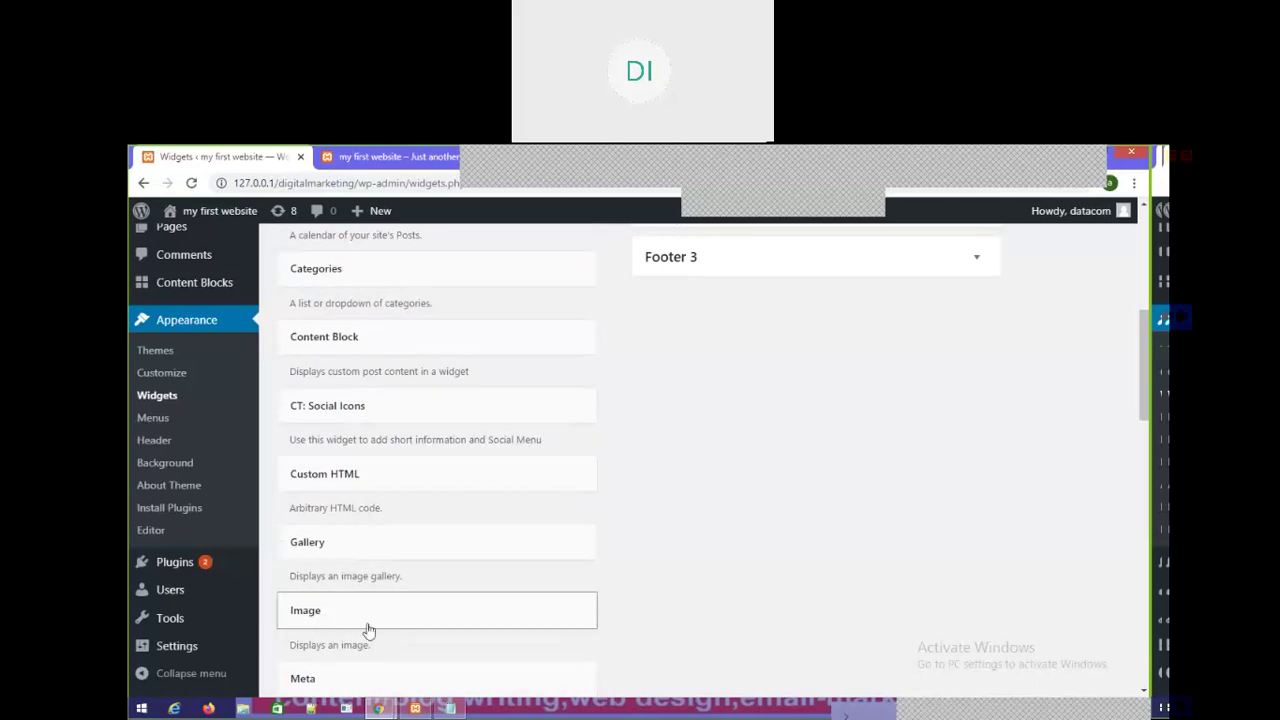
{"action": "left_click", "coordinate": [370, 626]}
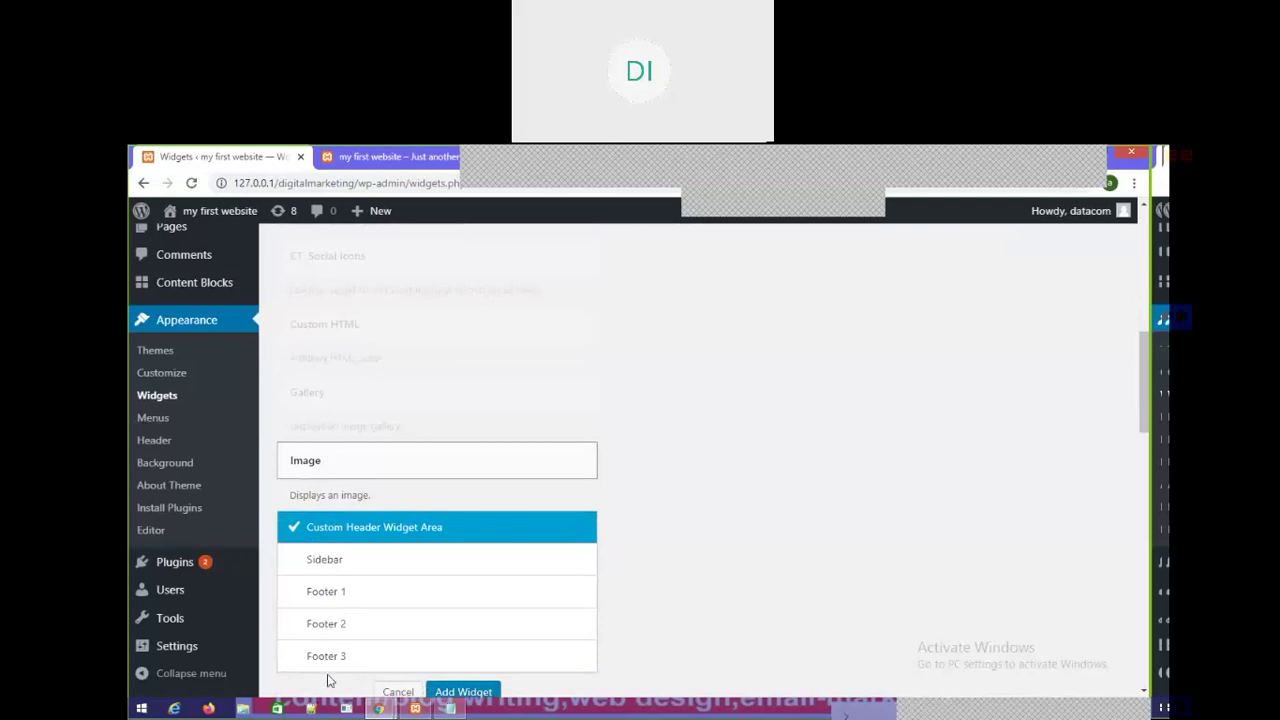
{"action": "left_click", "coordinate": [328, 566]}
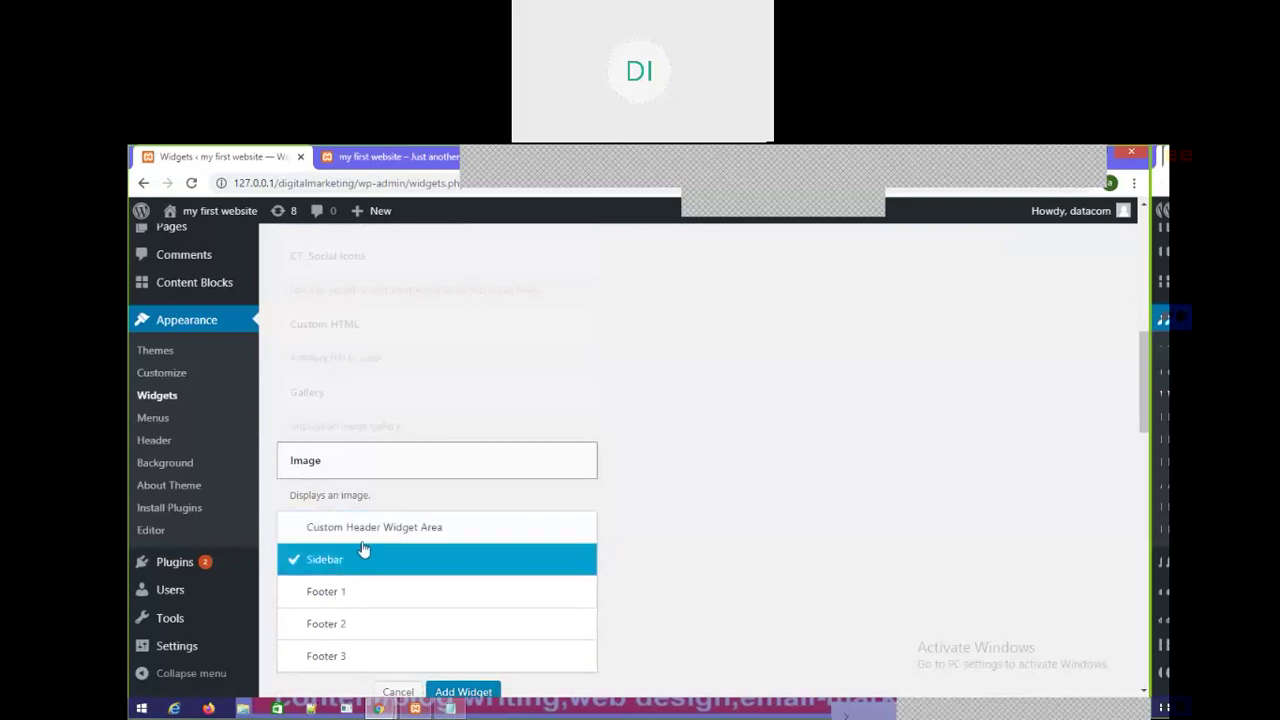
{"action": "scroll", "coordinate": [380, 549], "scroll_direction": "down", "scroll_amount": 2}
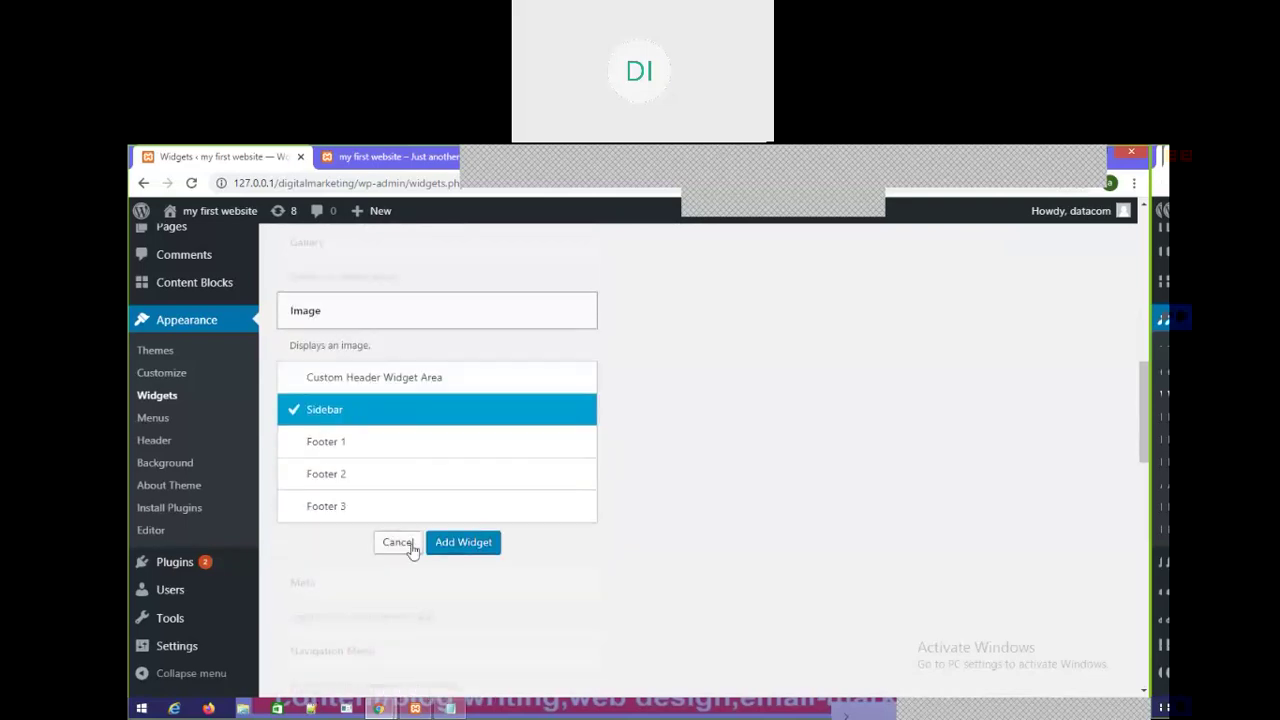
{"action": "left_click", "coordinate": [466, 545]}
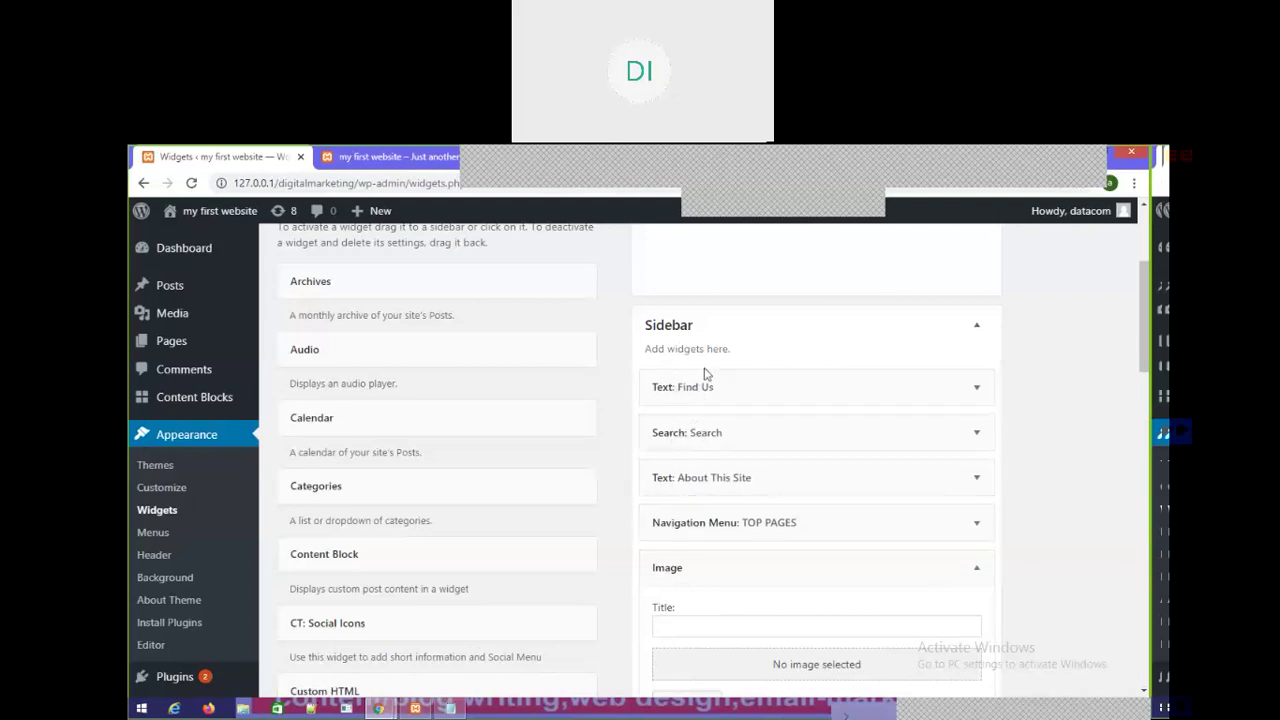
Step: Start adding an image to the sidebar's new Image widget and open the file chooser for uploading one from the computer
{"action": "scroll", "coordinate": [960, 588], "scroll_direction": "down", "scroll_amount": 2}
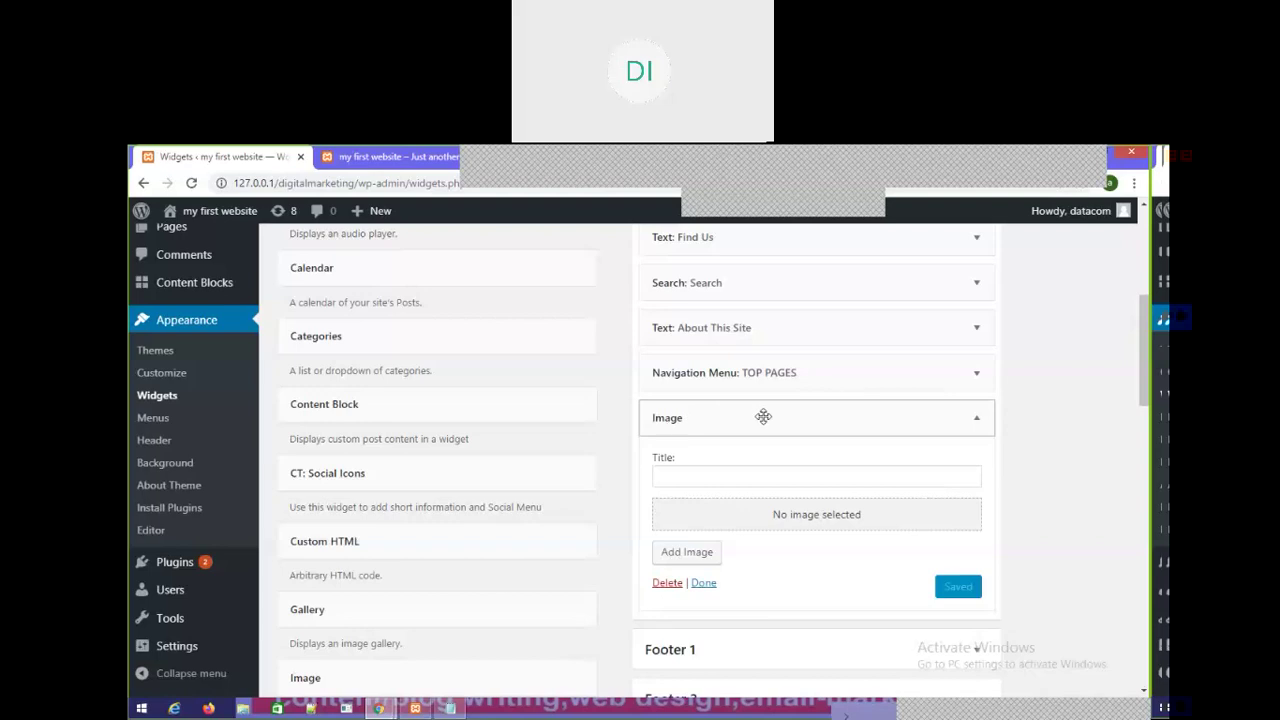
{"action": "left_click", "coordinate": [757, 479]}
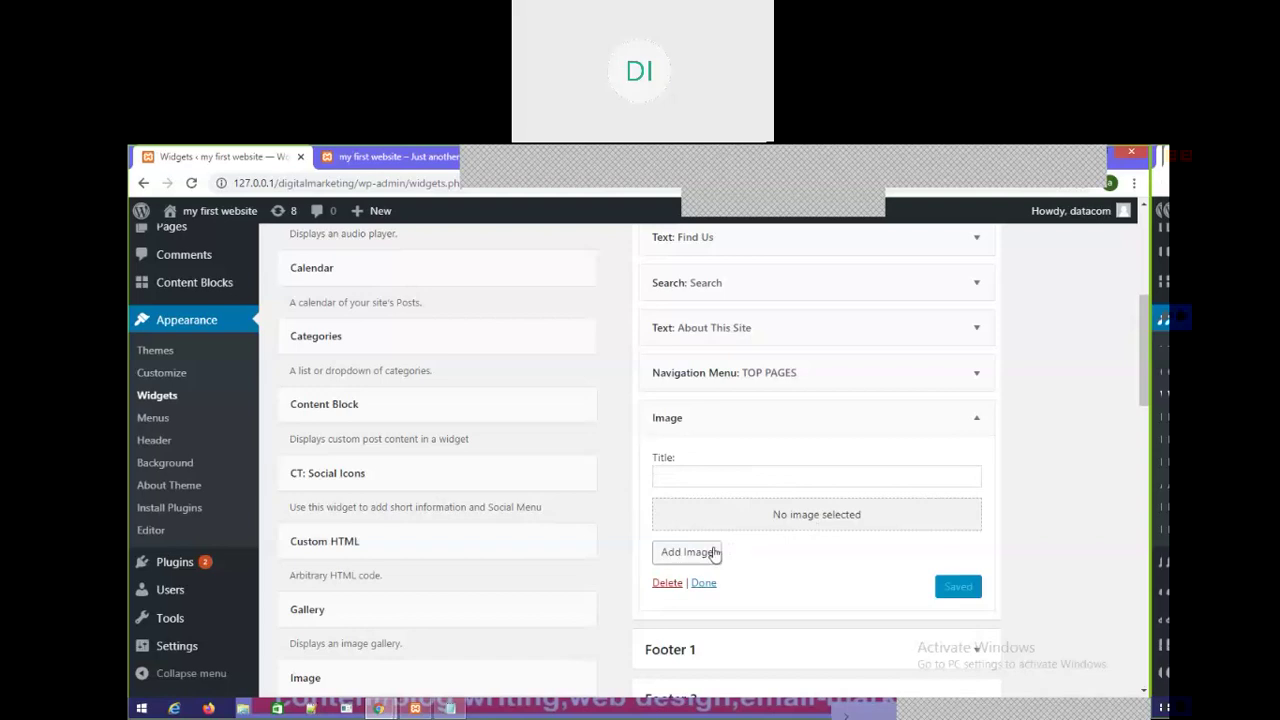
{"action": "left_click", "coordinate": [800, 525]}
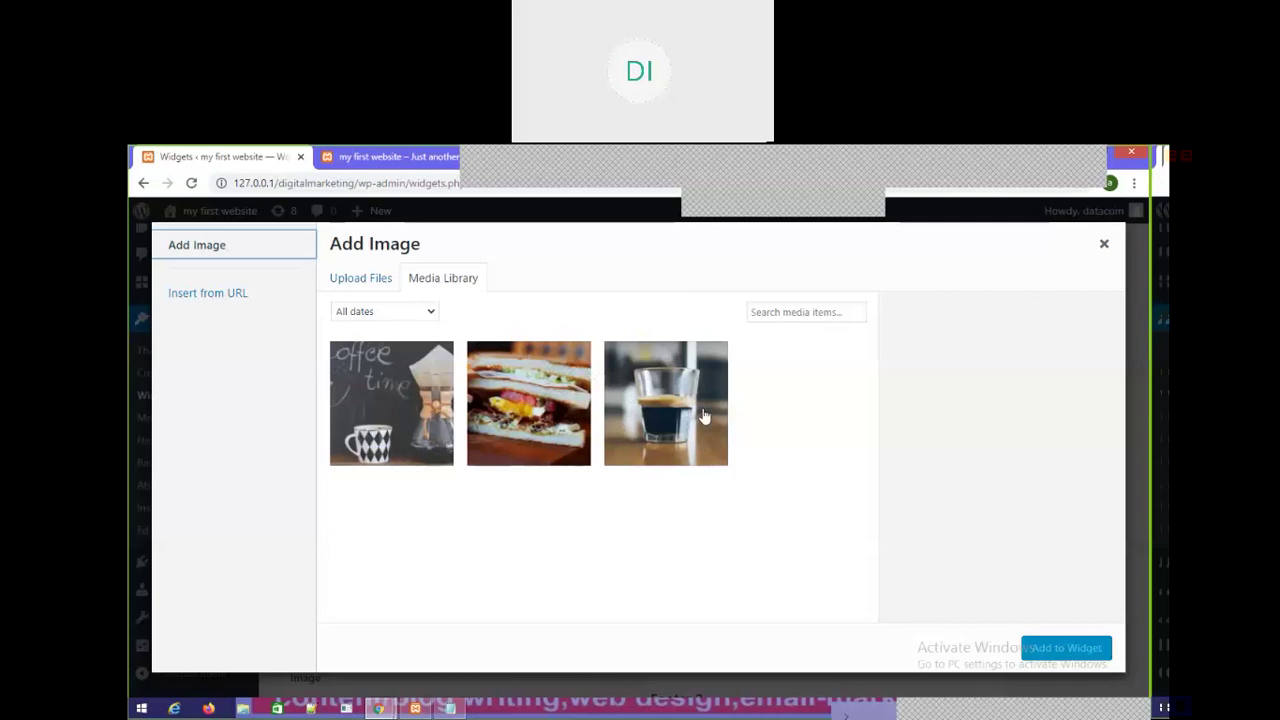
{"action": "left_click", "coordinate": [364, 286]}
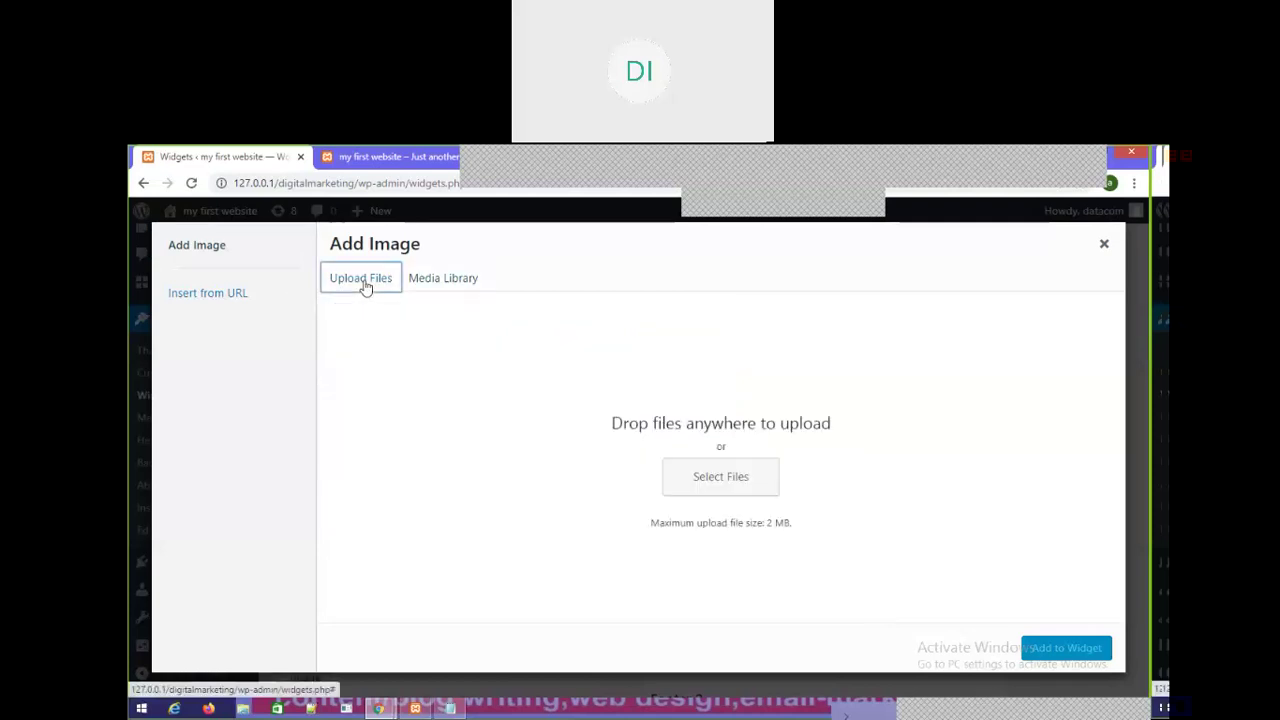
{"action": "left_click", "coordinate": [714, 484]}
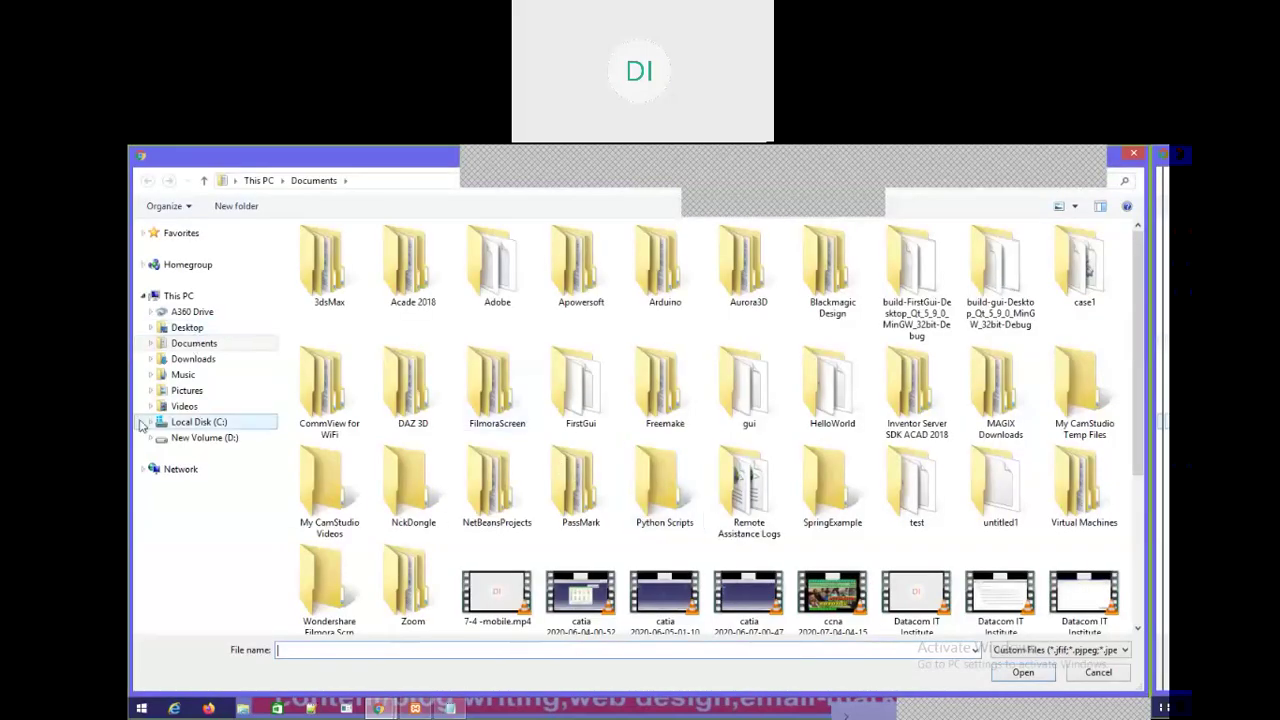
Step: Upload rsz_e1400.jpg from the rsz folder inside New folder (2) on the Desktop
{"action": "left_click", "coordinate": [213, 327]}
{"action": "double_click", "coordinate": [340, 250]}
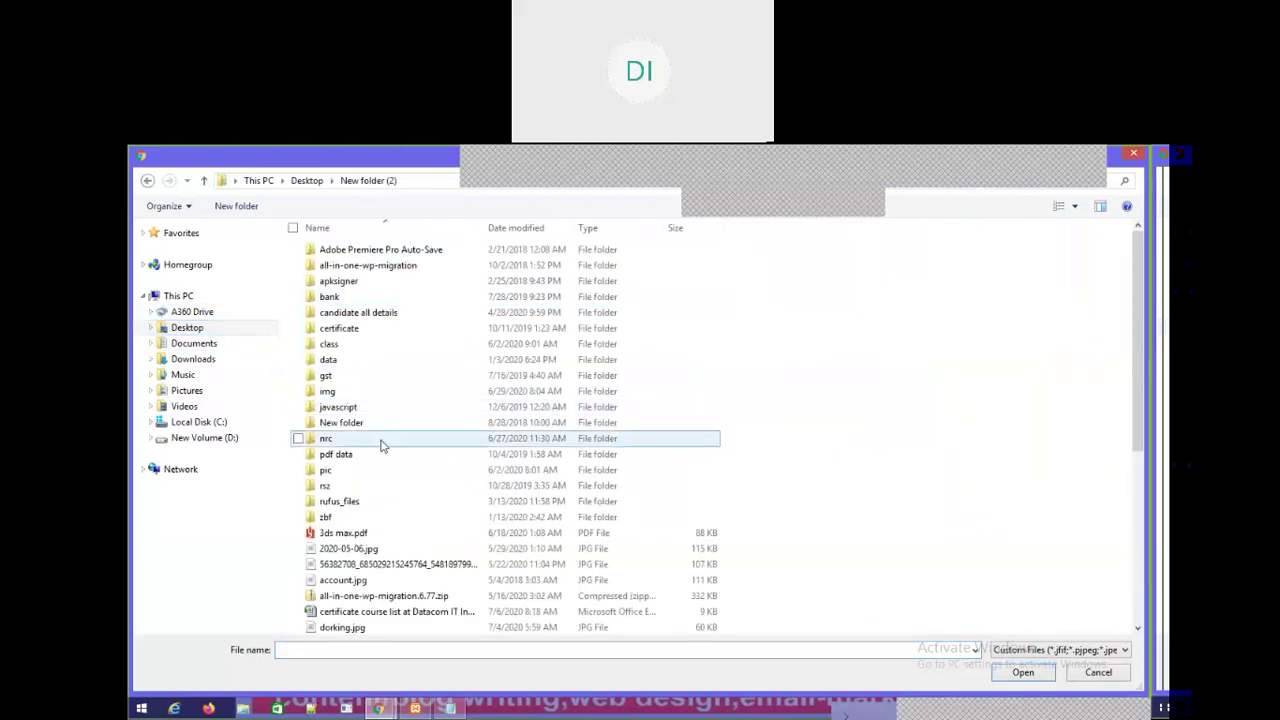
{"action": "scroll", "coordinate": [363, 560], "scroll_direction": "down", "scroll_amount": 4}
{"action": "scroll", "coordinate": [363, 594], "scroll_direction": "down", "scroll_amount": 2}
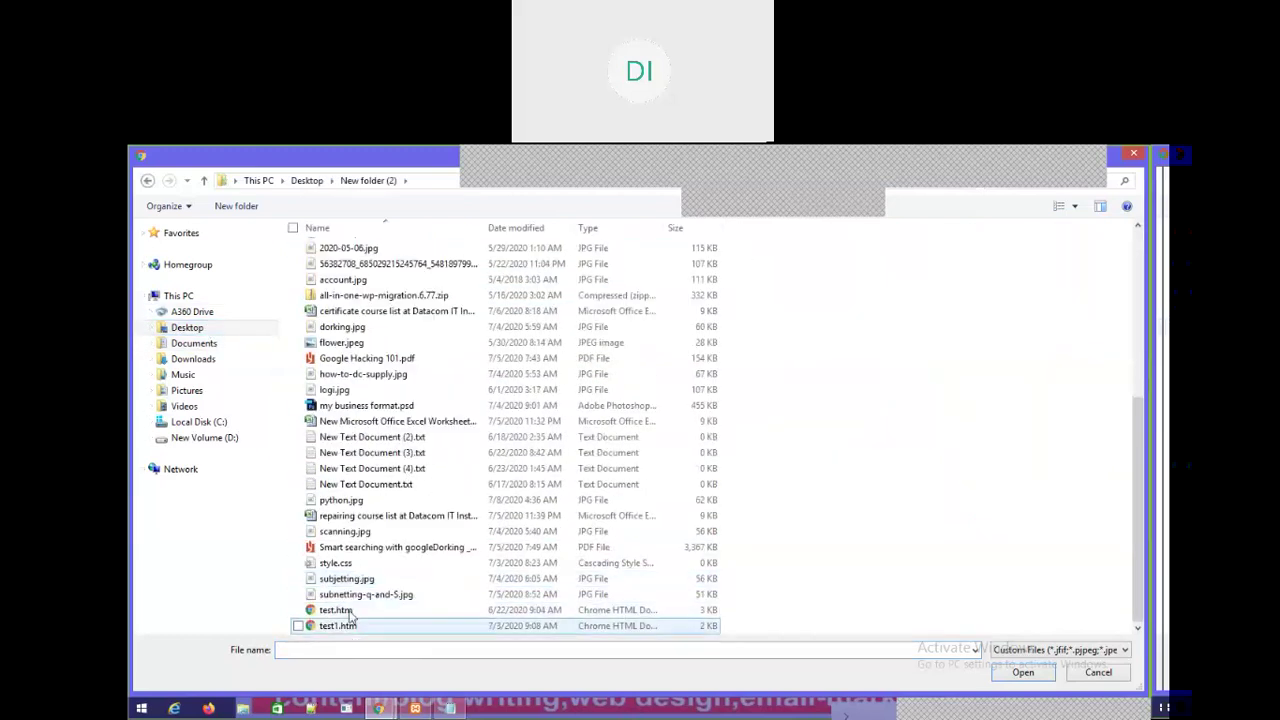
{"action": "scroll", "coordinate": [322, 420], "scroll_direction": "up", "scroll_amount": 6}
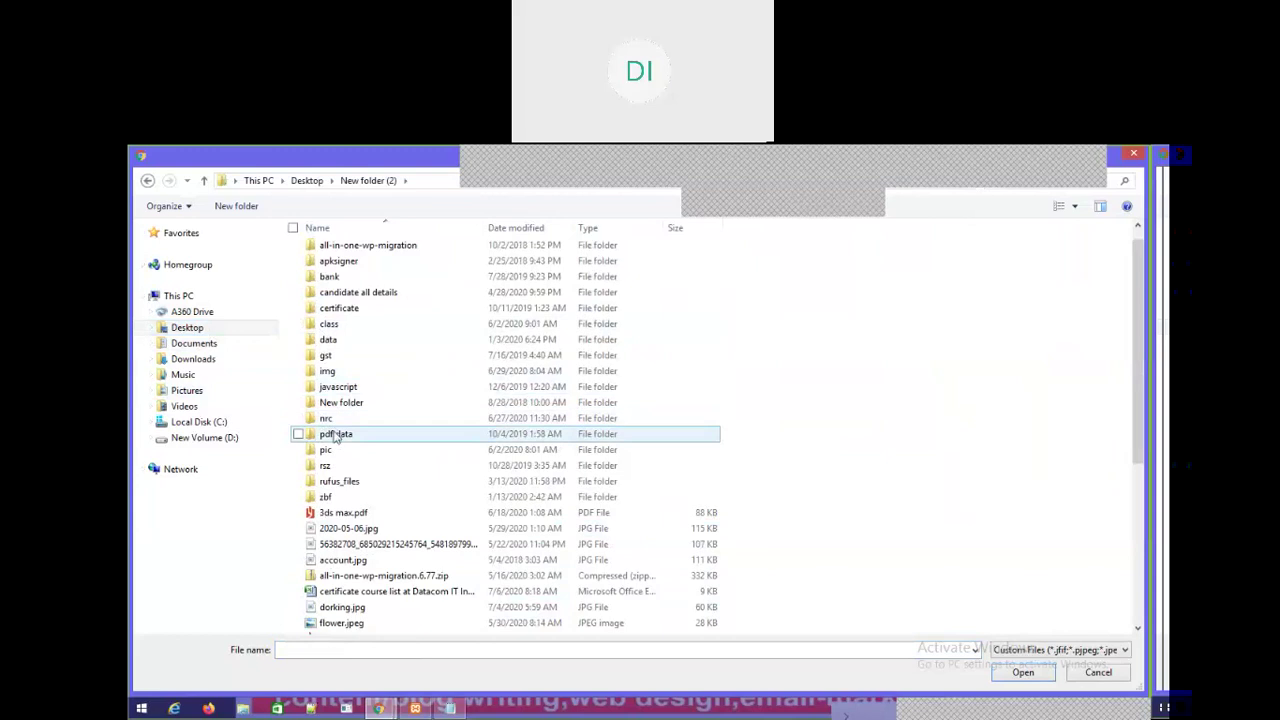
{"action": "double_click", "coordinate": [325, 466]}
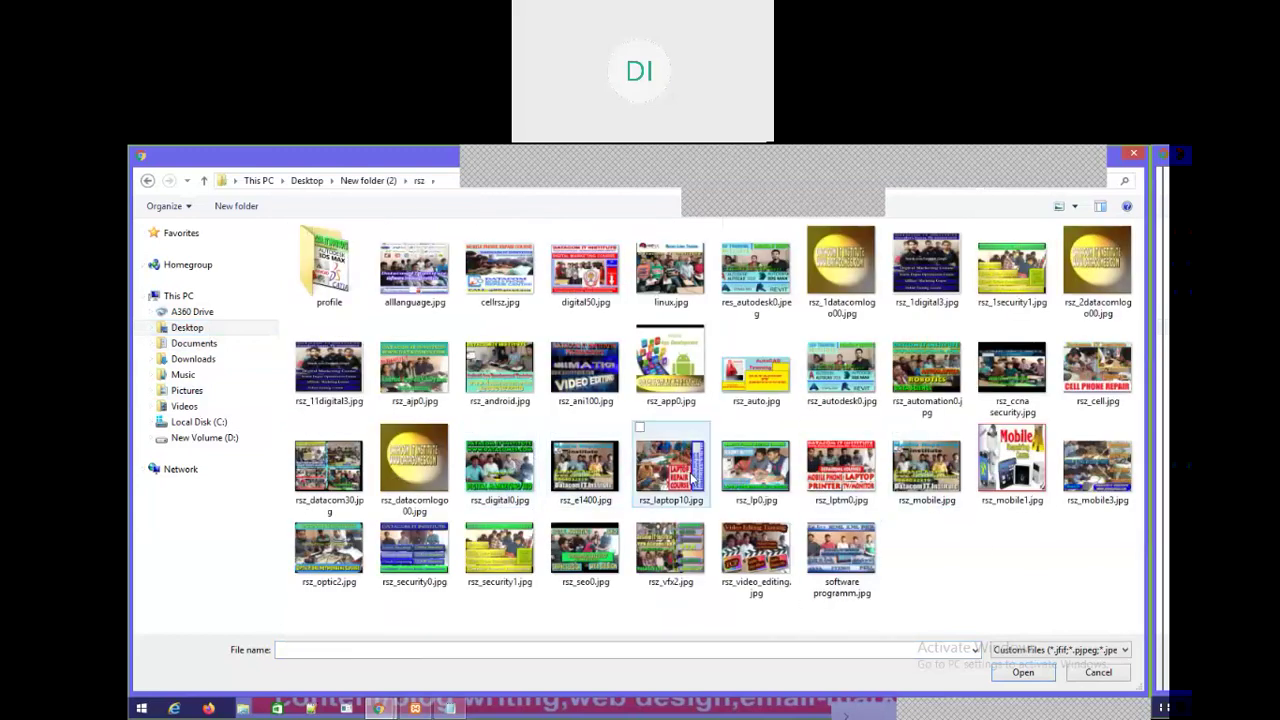
{"action": "double_click", "coordinate": [586, 478]}
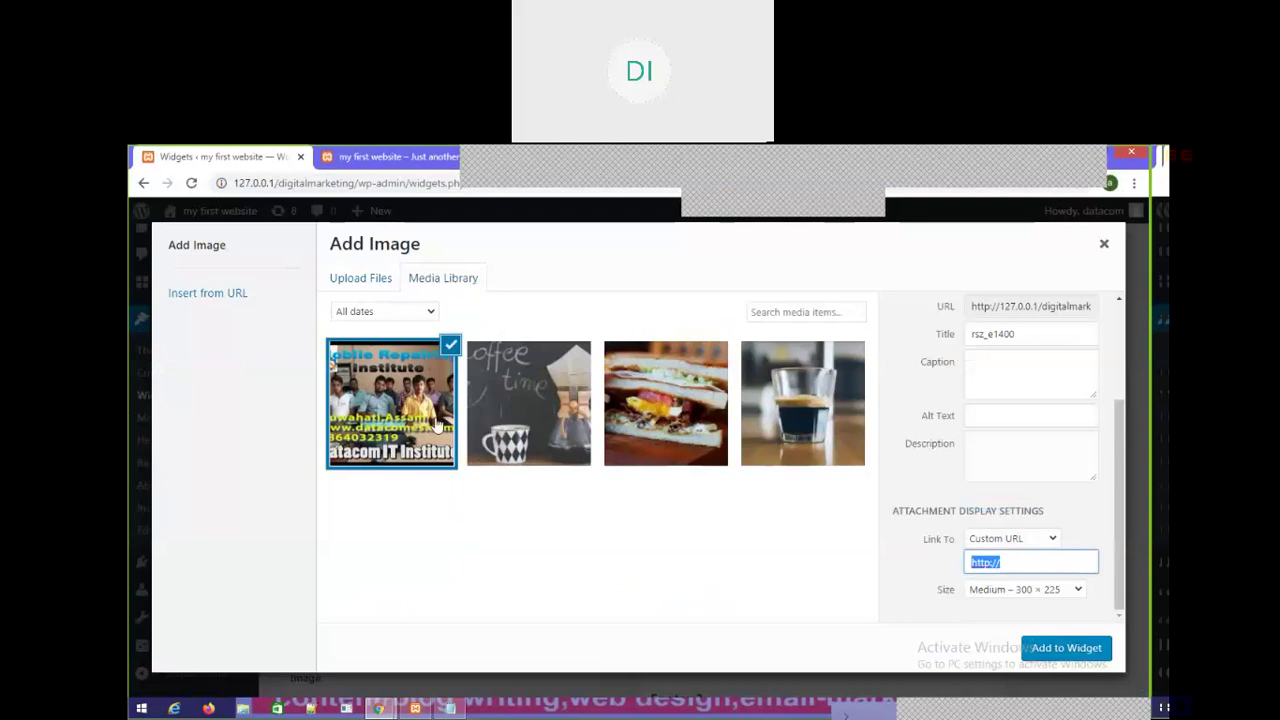
Step: Insert the uploaded rsz_e1400 image into the sidebar's Image widget, save the widget and close its settings
{"action": "left_click", "coordinate": [367, 390]}
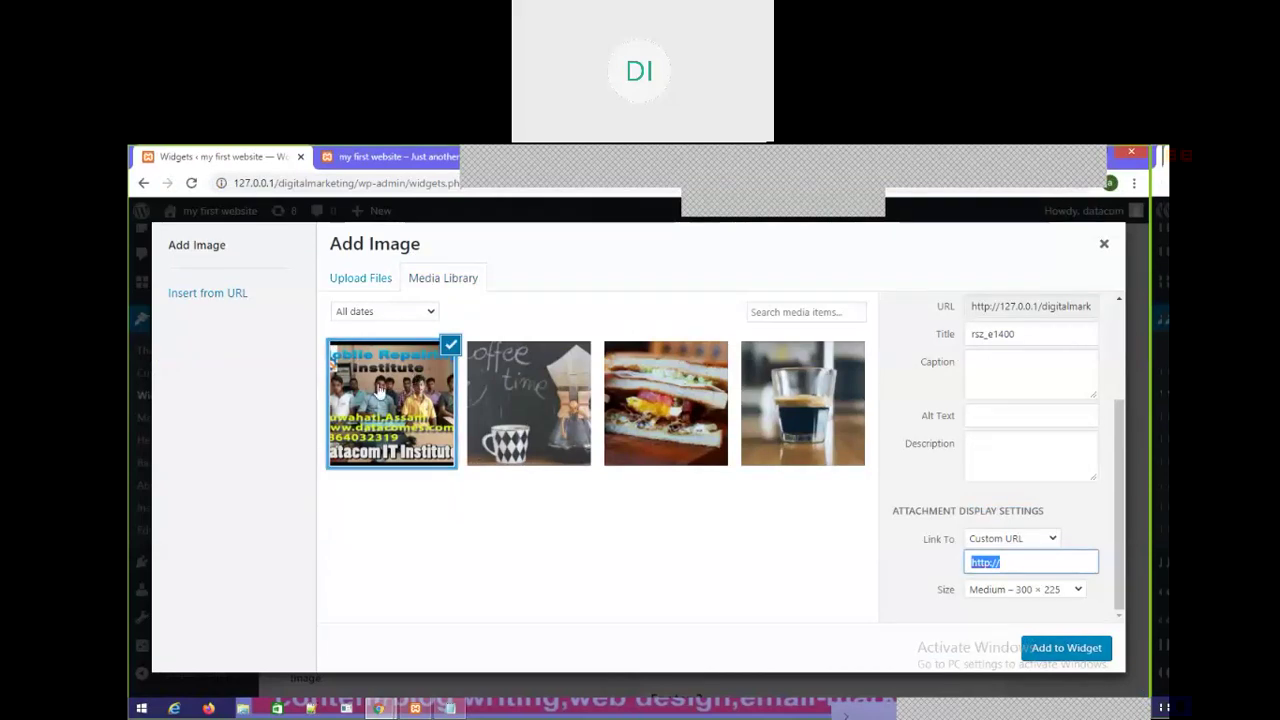
{"action": "left_click", "coordinate": [1076, 652]}
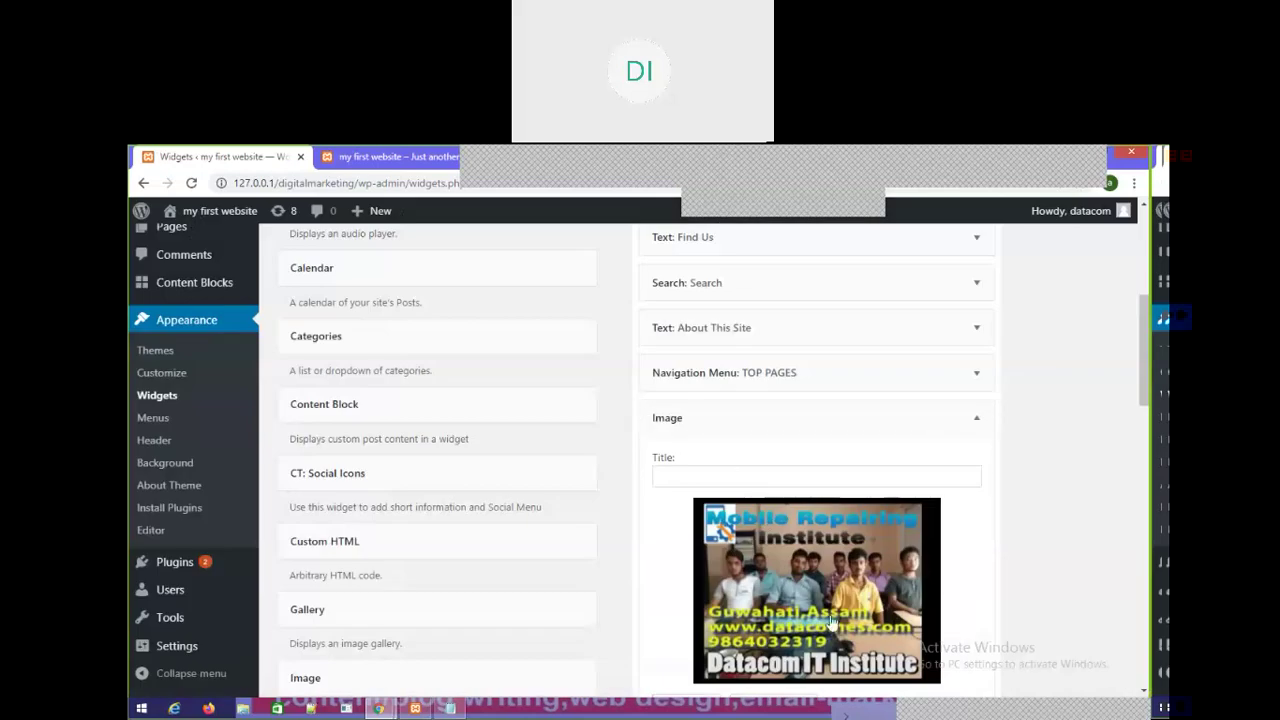
{"action": "scroll", "coordinate": [815, 600], "scroll_direction": "down", "scroll_amount": 3}
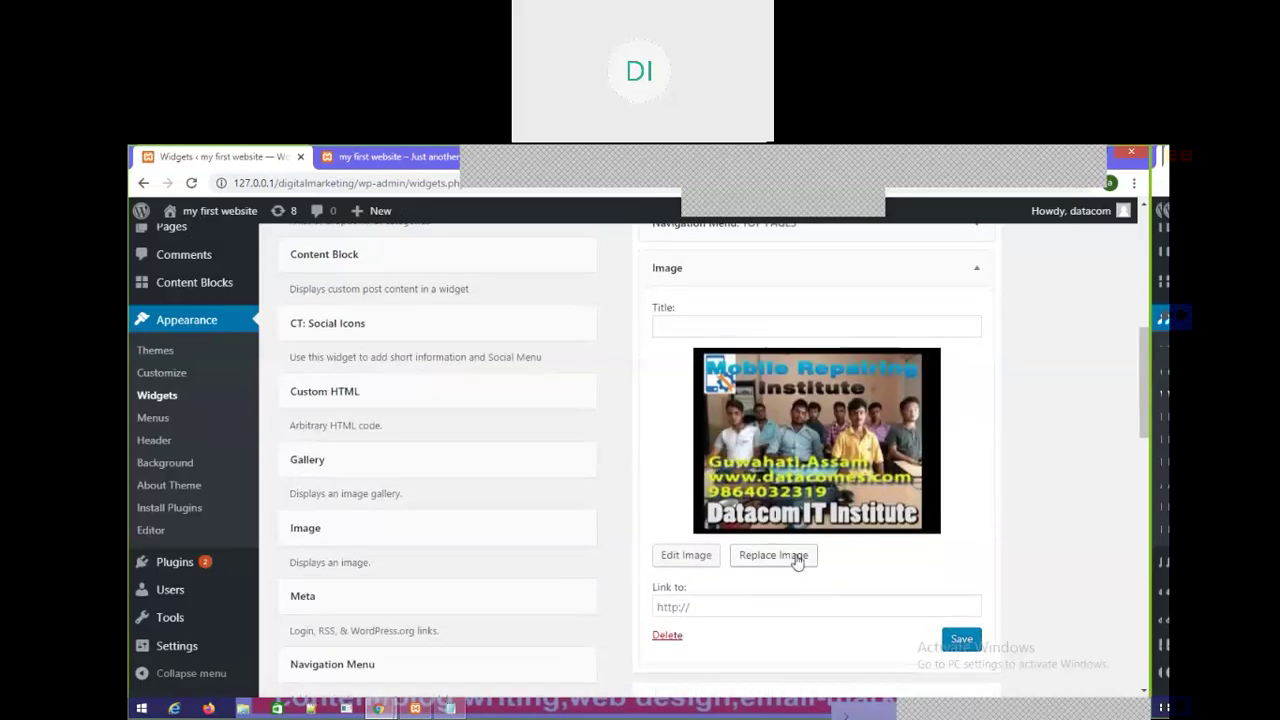
{"action": "left_click", "coordinate": [964, 642]}
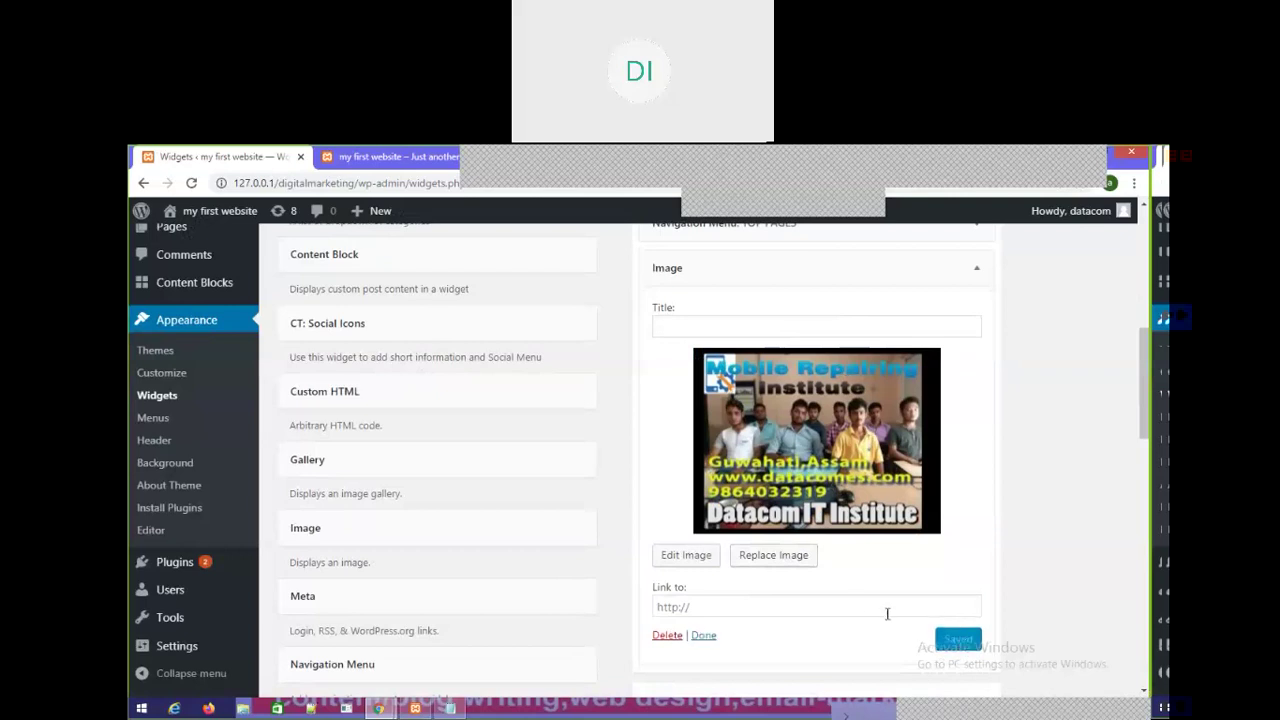
{"action": "left_click", "coordinate": [706, 637]}
Step: Reopen the sidebar's Image widget to check its image and link settings, and close it again
{"action": "scroll", "coordinate": [706, 402], "scroll_direction": "up", "scroll_amount": 3}
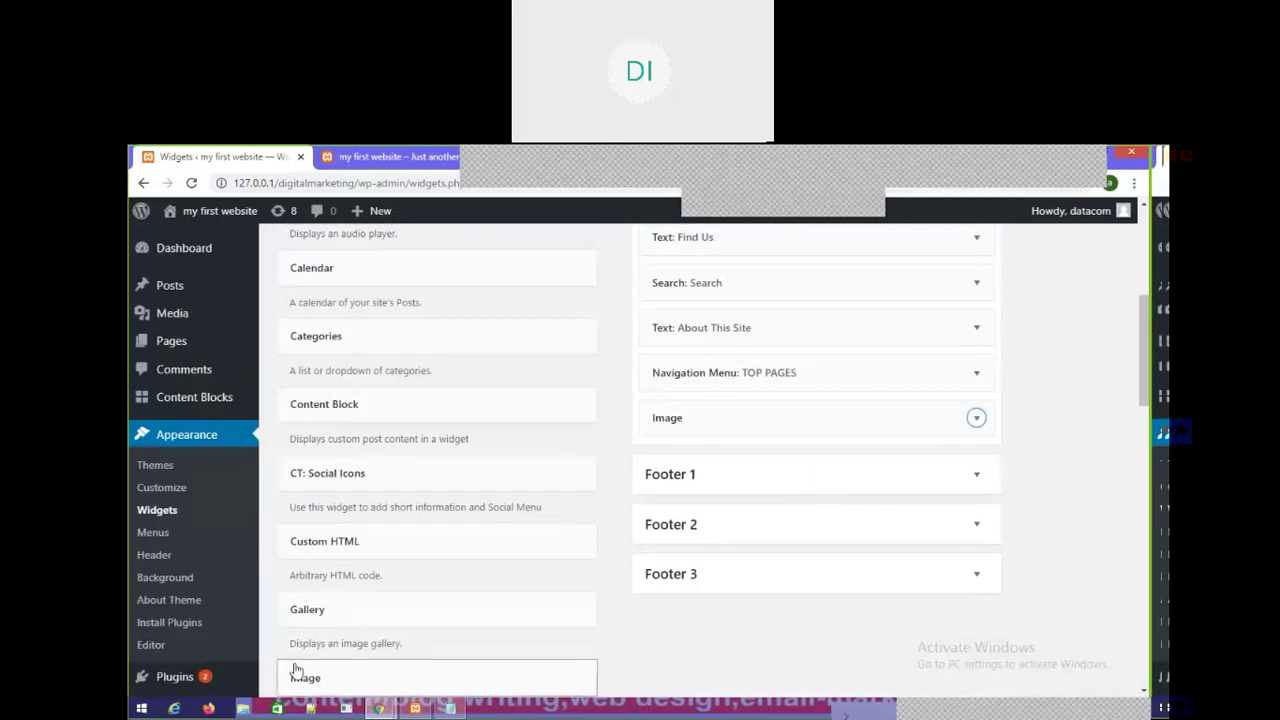
{"action": "scroll", "coordinate": [707, 483], "scroll_direction": "up", "scroll_amount": 3}
{"action": "scroll", "coordinate": [706, 490], "scroll_direction": "down", "scroll_amount": 2}
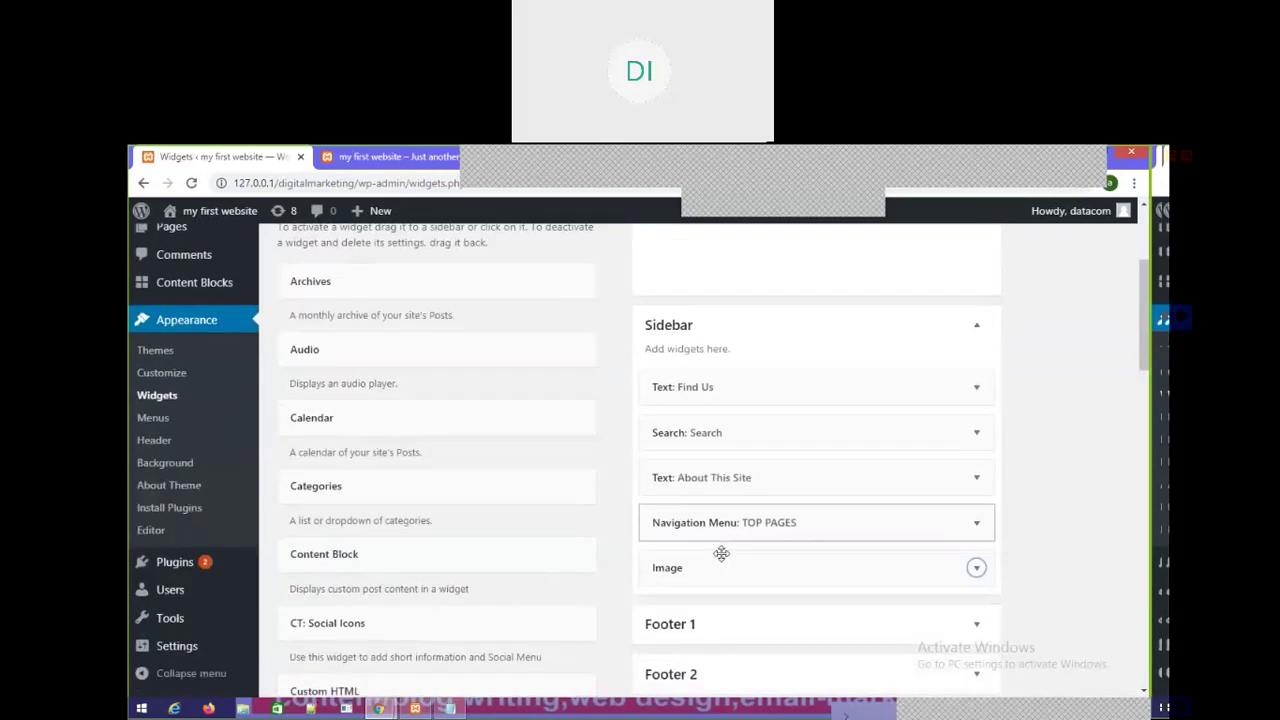
{"action": "left_click", "coordinate": [686, 571]}
{"action": "scroll", "coordinate": [700, 571], "scroll_direction": "down", "scroll_amount": 2}
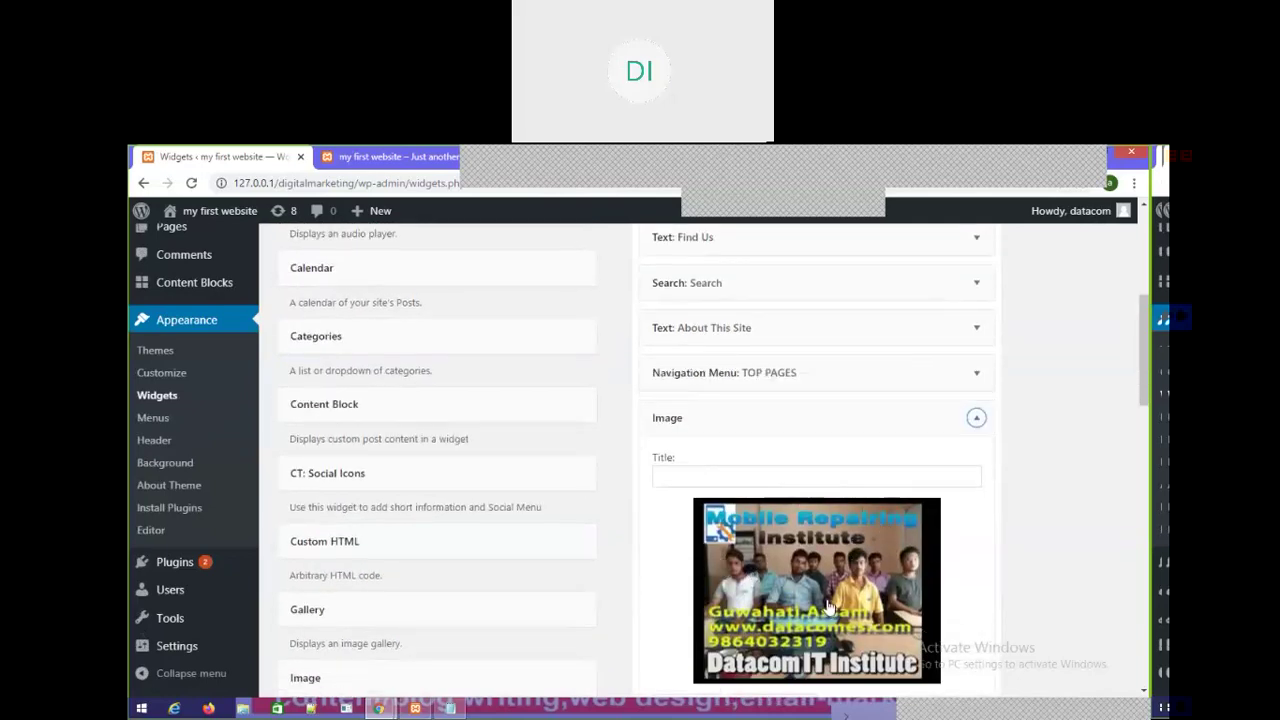
{"action": "scroll", "coordinate": [834, 605], "scroll_direction": "down", "scroll_amount": 2}
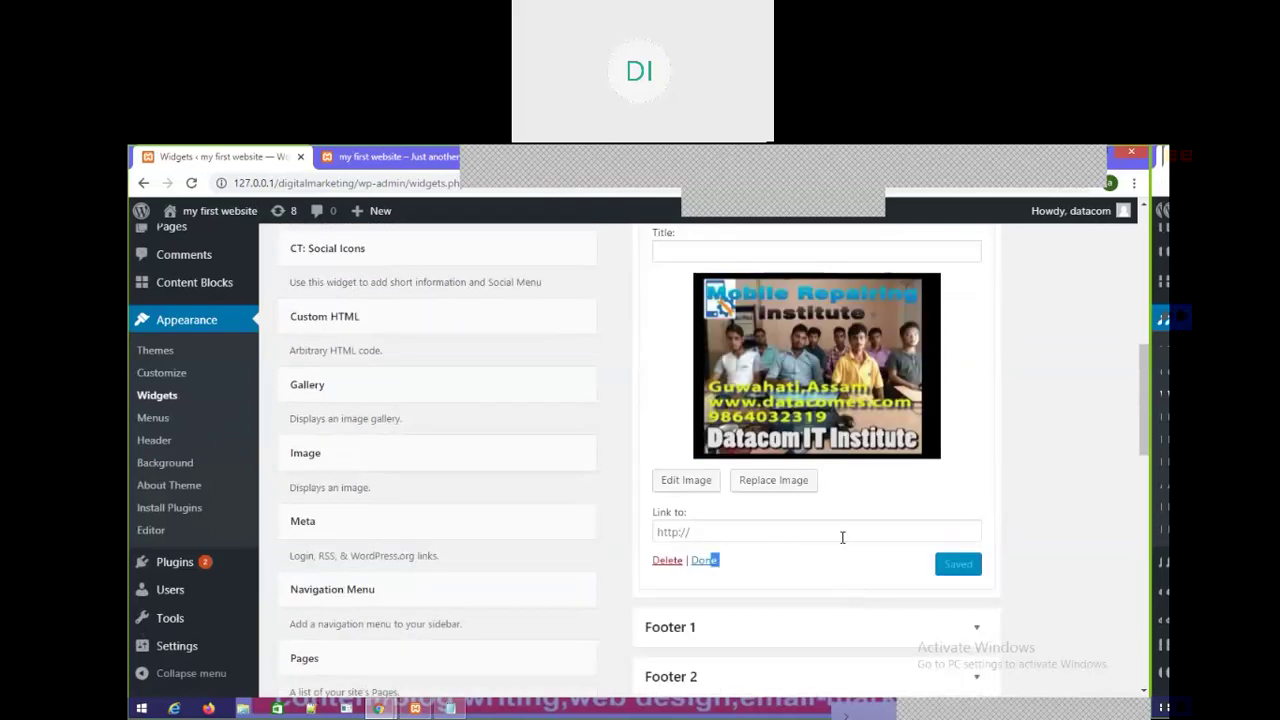
{"action": "left_click", "coordinate": [703, 561]}
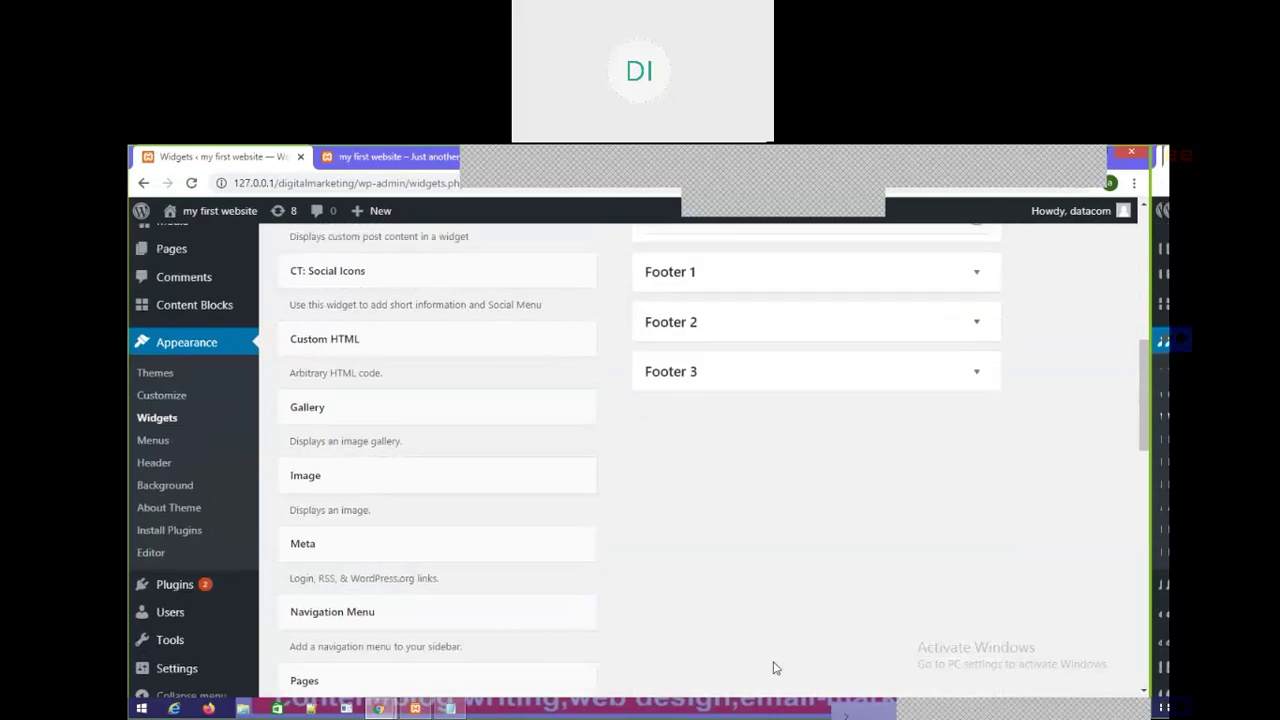
Step: Reload the live homepage and check the sidebar for the new image between the Top Pages menu and the footer
{"action": "left_click", "coordinate": [384, 160]}
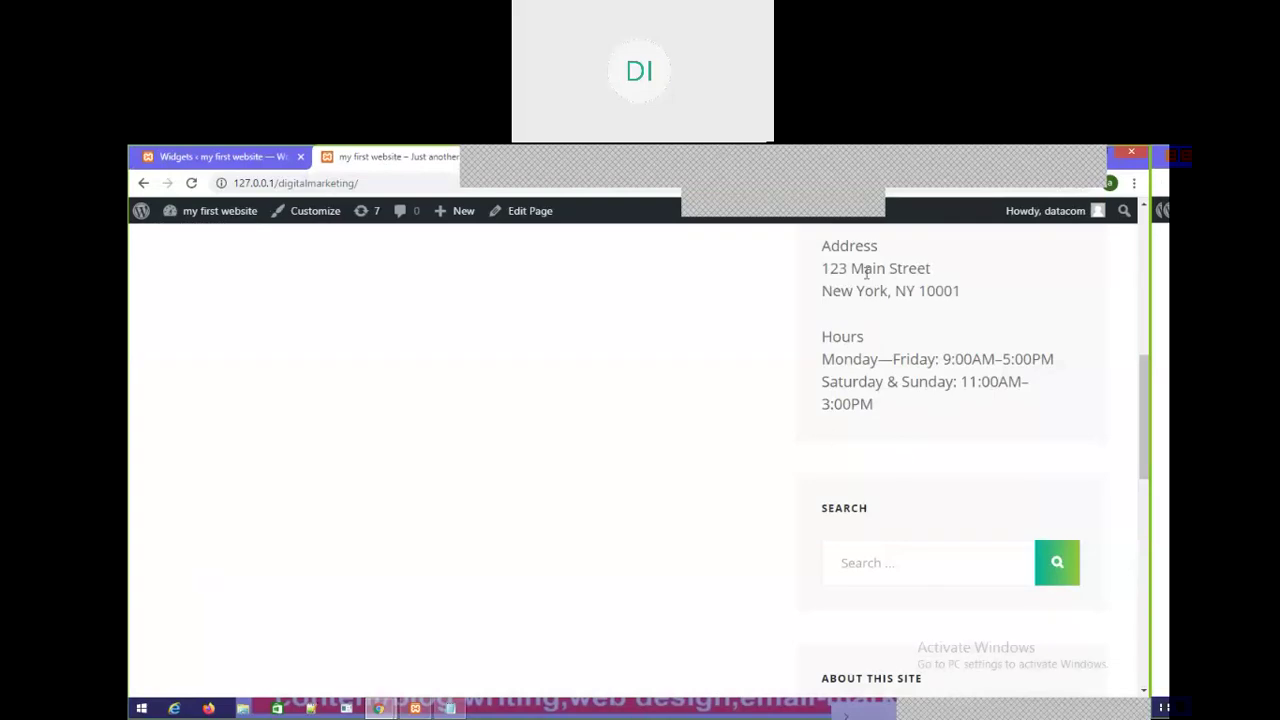
{"action": "scroll", "coordinate": [890, 475], "scroll_direction": "up", "scroll_amount": 5}
{"action": "scroll", "coordinate": [910, 490], "scroll_direction": "down", "scroll_amount": 10}
{"action": "scroll", "coordinate": [918, 513], "scroll_direction": "down", "scroll_amount": 3}
{"action": "scroll", "coordinate": [857, 397], "scroll_direction": "up", "scroll_amount": 2}
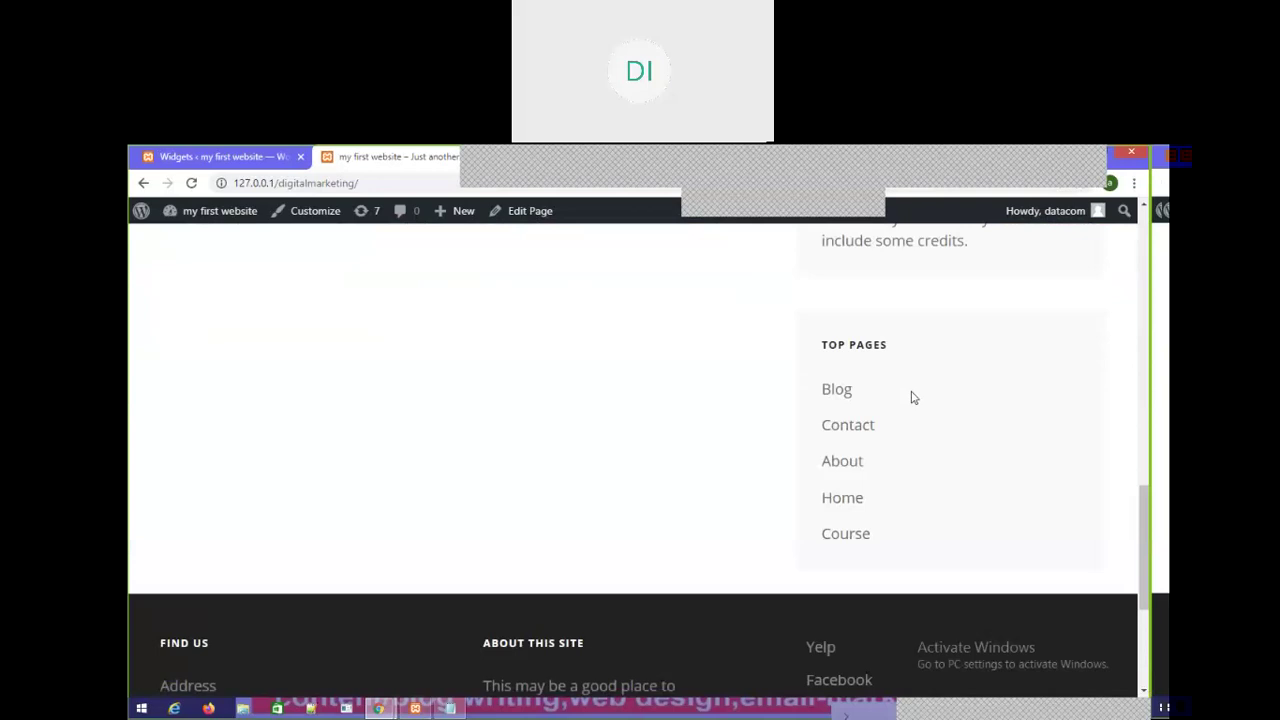
{"action": "right_click", "coordinate": [250, 313]}
{"action": "left_click", "coordinate": [285, 355]}
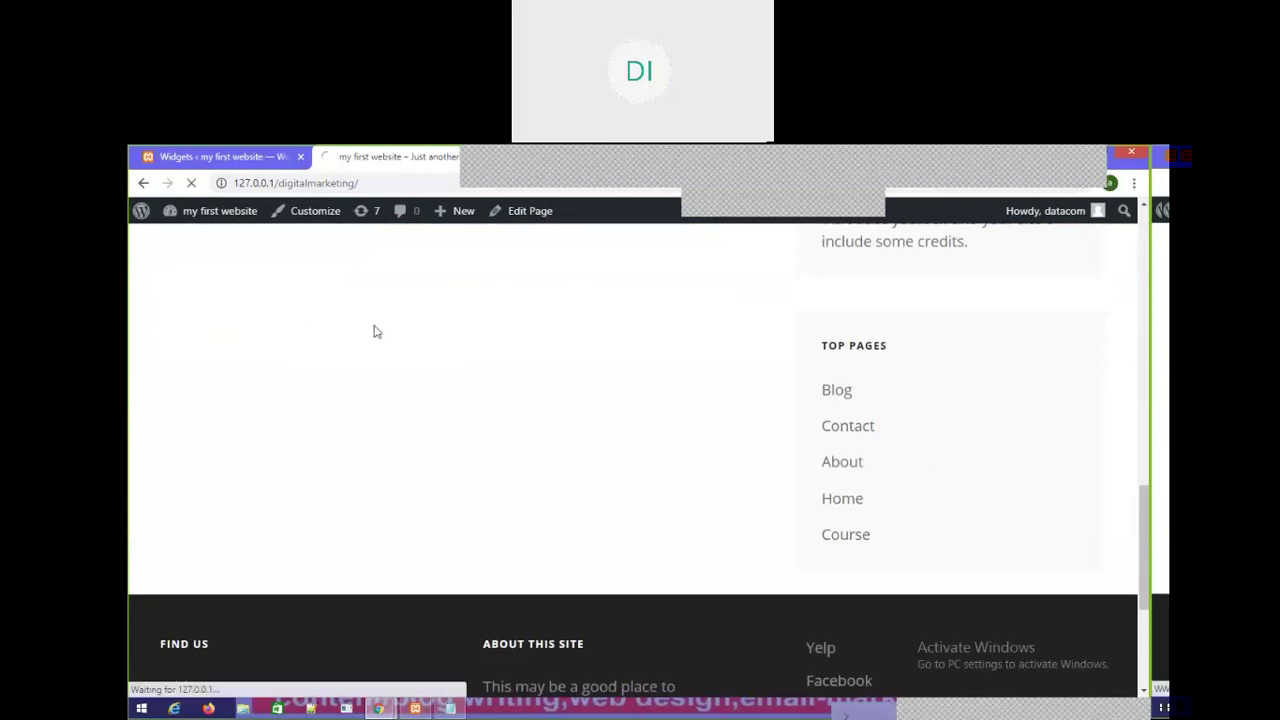
{"action": "scroll", "coordinate": [967, 509], "scroll_direction": "down", "scroll_amount": 4}
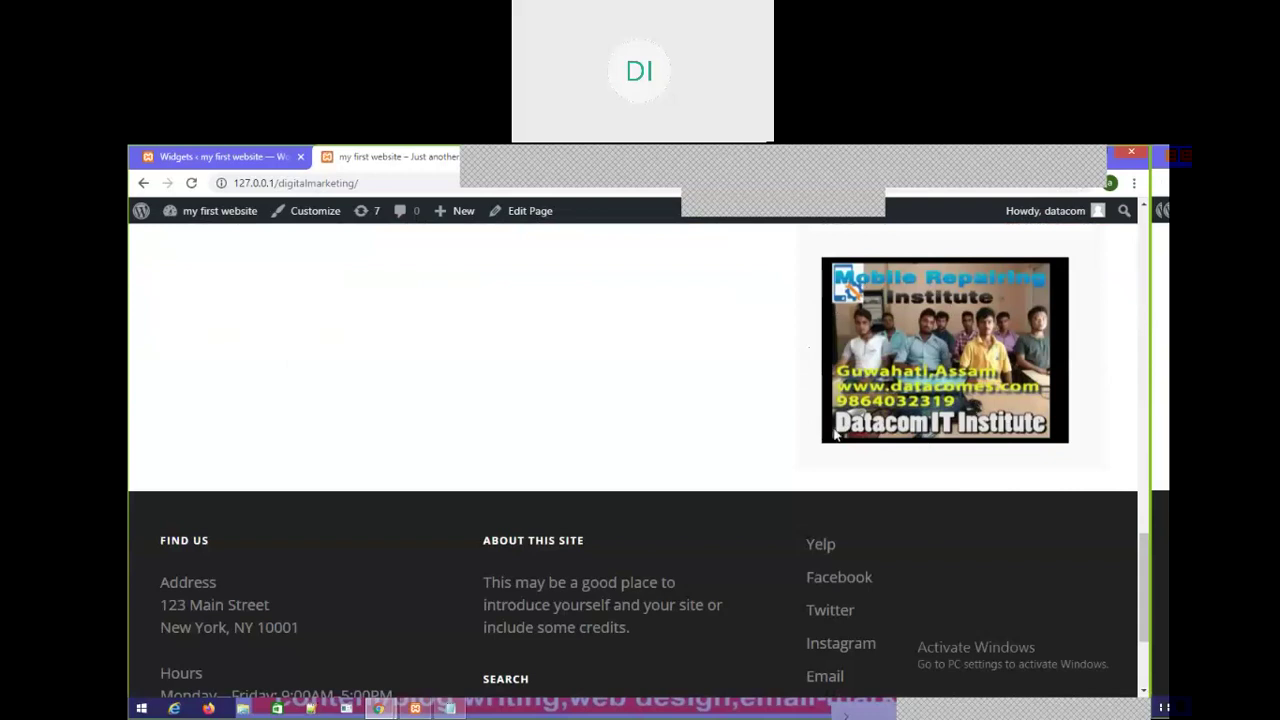
{"action": "scroll", "coordinate": [885, 400], "scroll_direction": "up", "scroll_amount": 2}
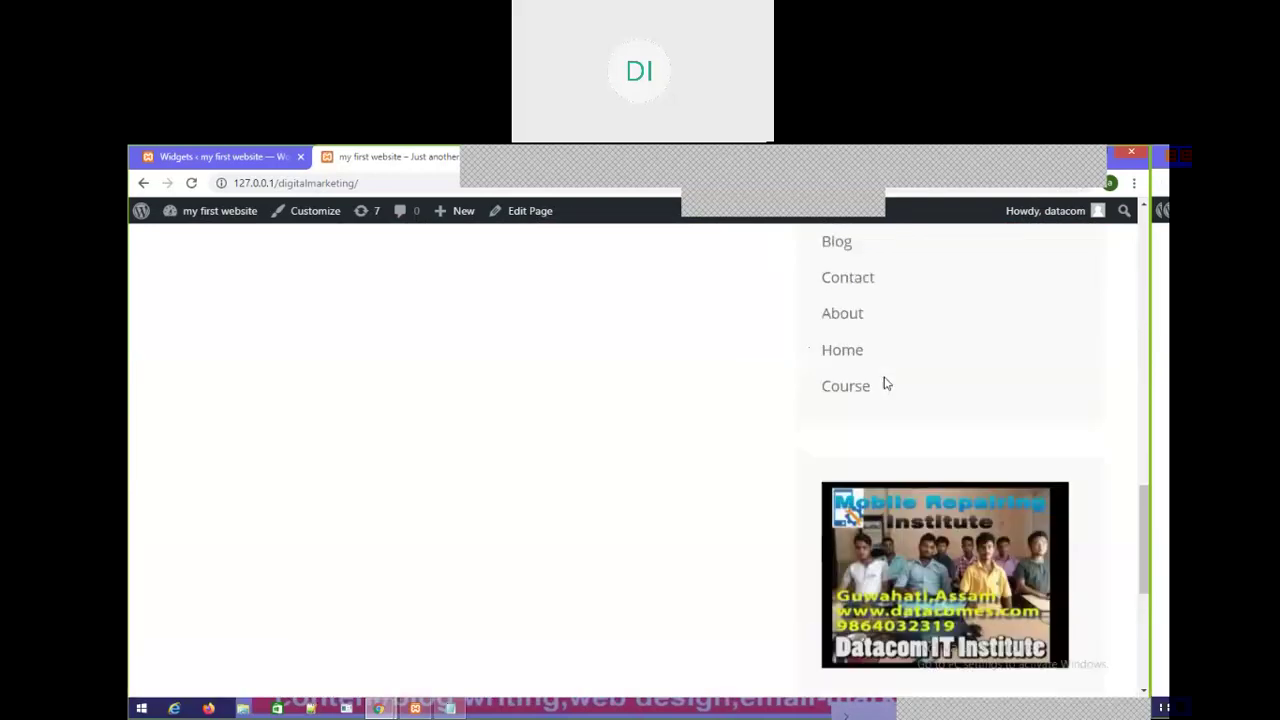
{"action": "scroll", "coordinate": [837, 515], "scroll_direction": "down", "scroll_amount": 3}
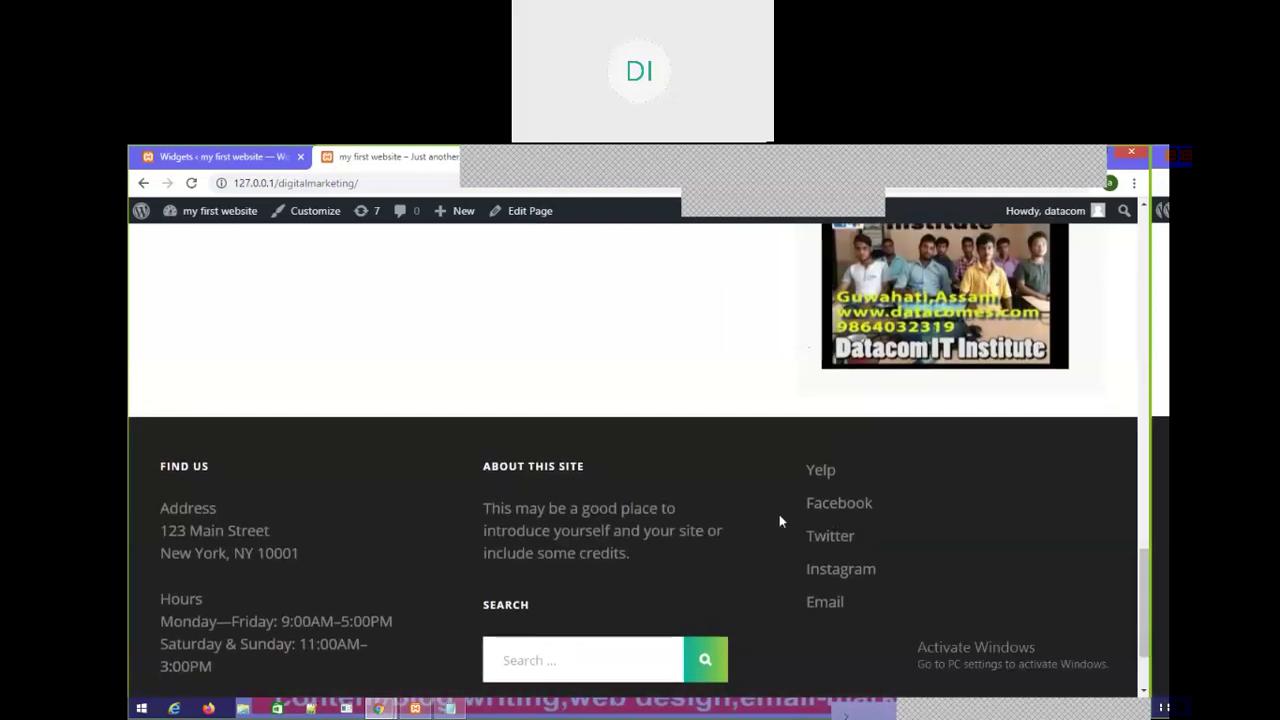
Step: Compare the sidebar blocks on the live homepage with the Sidebar area's widget list, locating the Search box
{"action": "scroll", "coordinate": [785, 490], "scroll_direction": "up", "scroll_amount": 3}
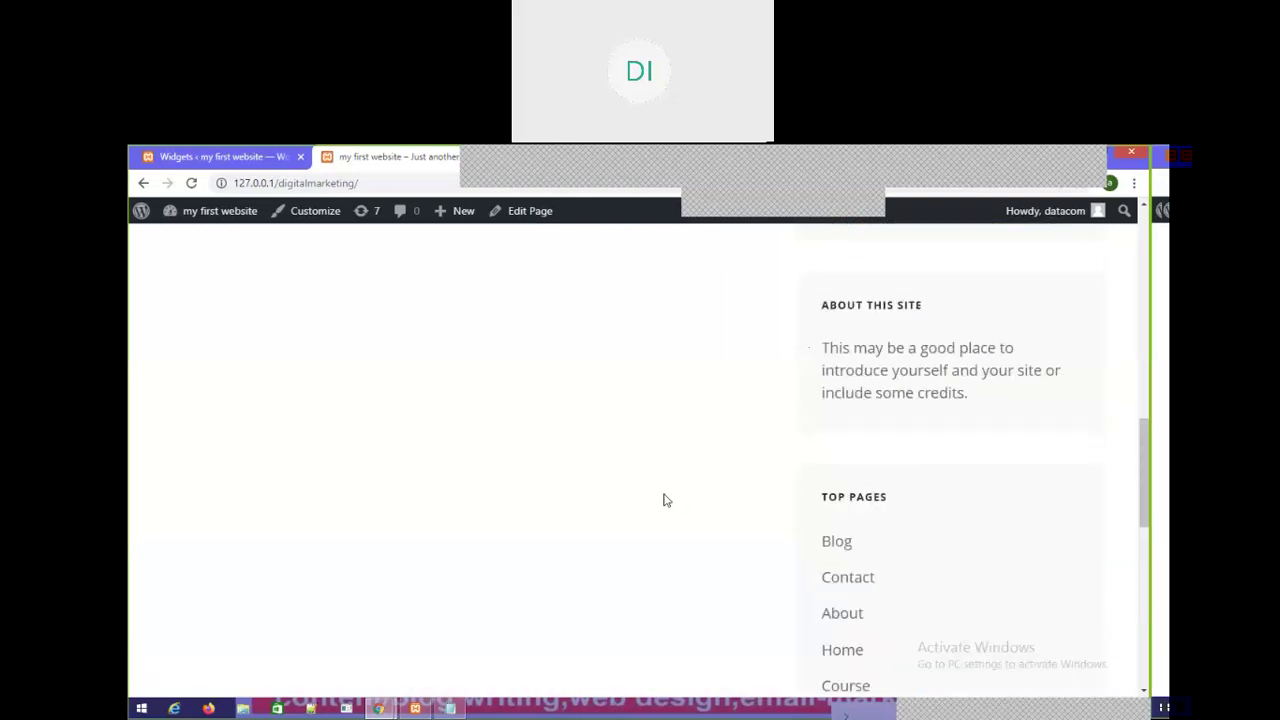
{"action": "left_click", "coordinate": [190, 155]}
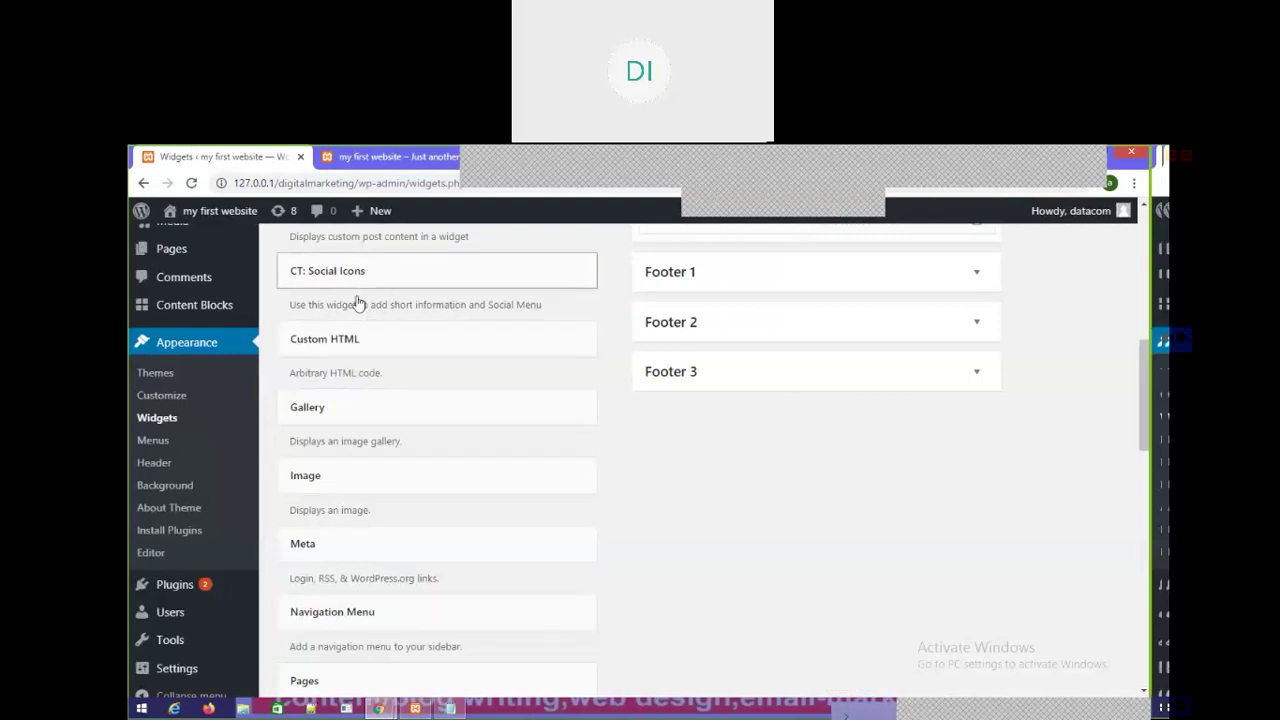
{"action": "scroll", "coordinate": [708, 320], "scroll_direction": "up", "scroll_amount": 4}
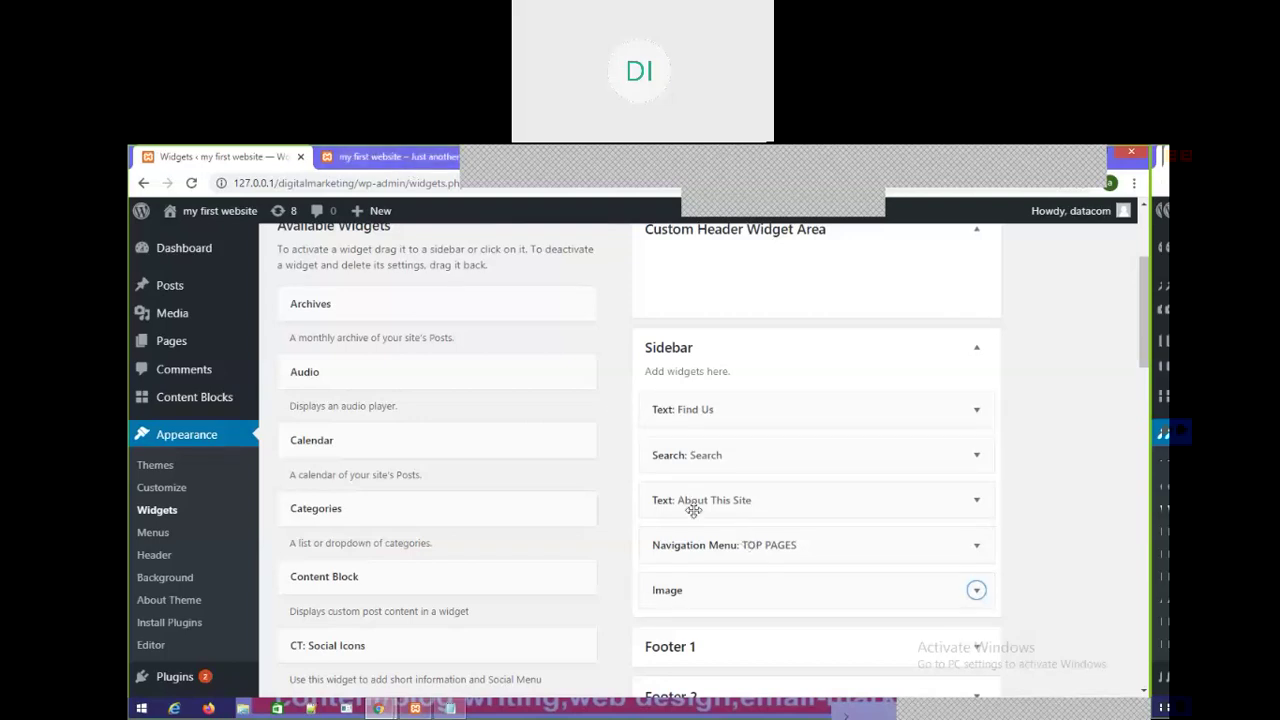
{"action": "left_click", "coordinate": [395, 156]}
{"action": "scroll", "coordinate": [930, 428], "scroll_direction": "up", "scroll_amount": 3}
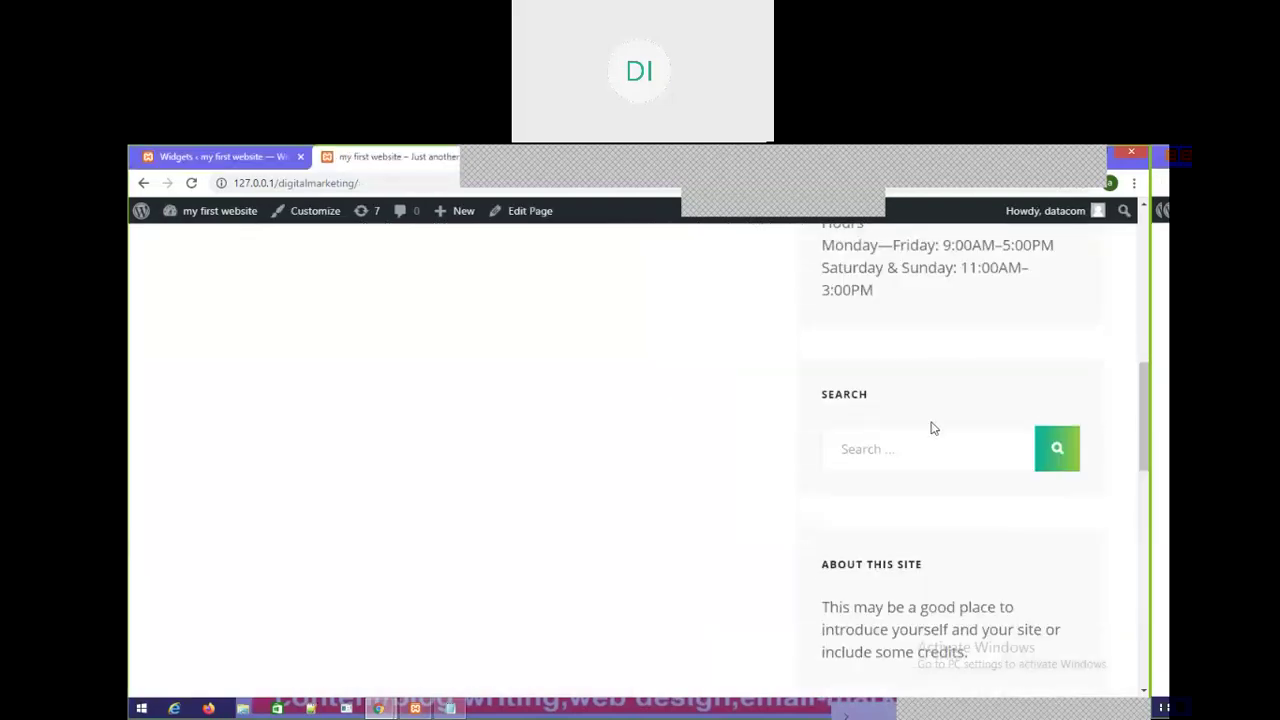
{"action": "scroll", "coordinate": [920, 470], "scroll_direction": "up", "scroll_amount": 2}
{"action": "scroll", "coordinate": [843, 560], "scroll_direction": "down", "scroll_amount": 2}
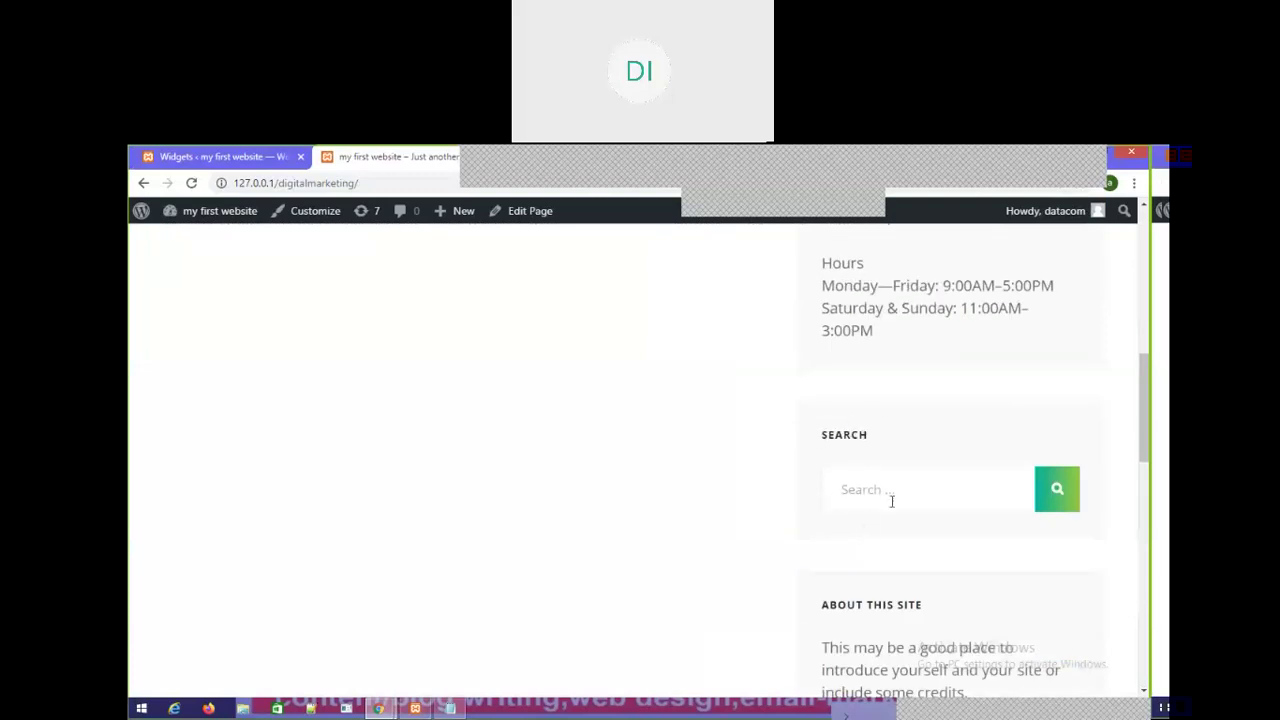
Step: Delete the Search widget from the Sidebar widget area
{"action": "left_click", "coordinate": [215, 156]}
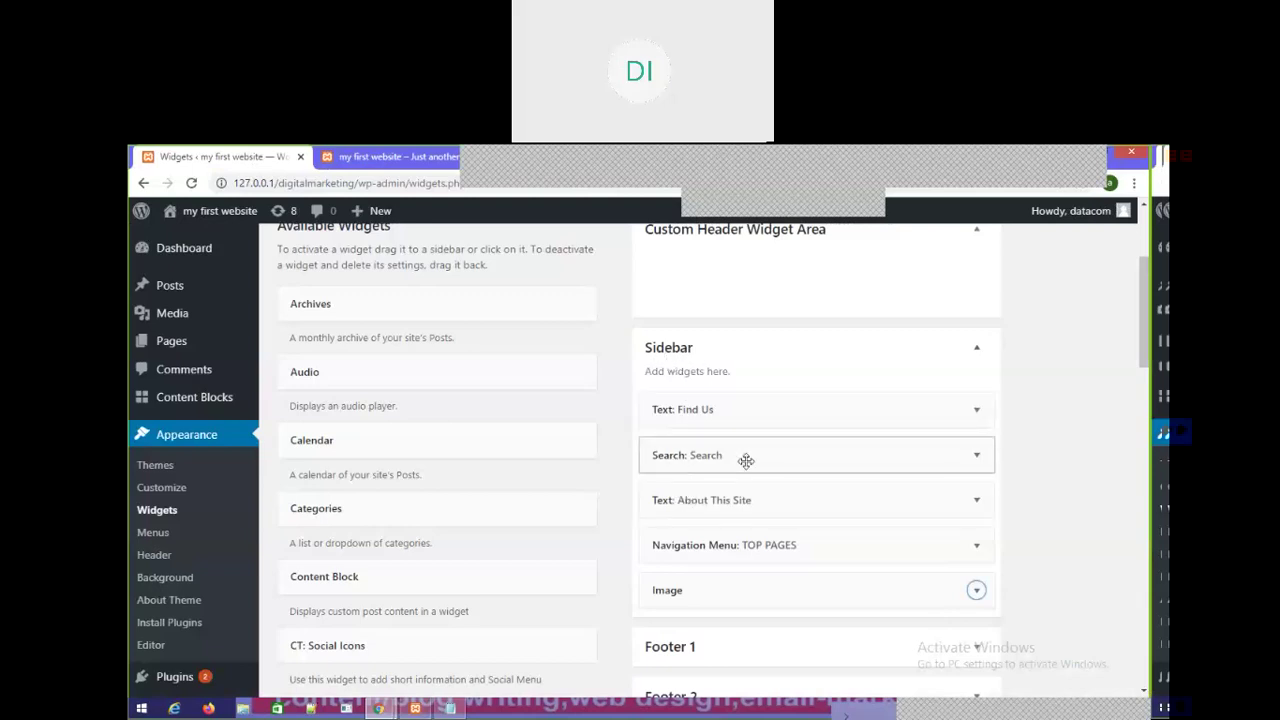
{"action": "left_click", "coordinate": [979, 458]}
{"action": "left_click", "coordinate": [666, 545]}
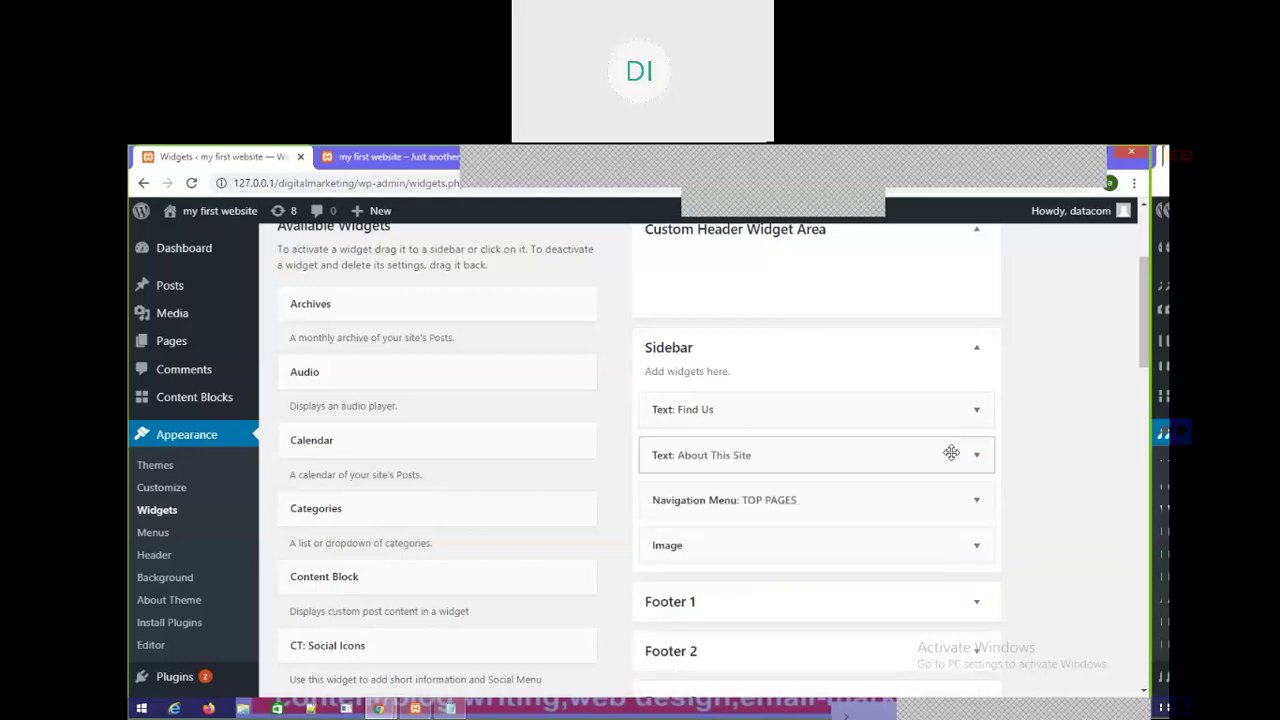
Step: Reload the live homepage and check the sidebar between the Find Us block and the image for the Search box's removal
{"action": "scroll", "coordinate": [955, 458], "scroll_direction": "up", "scroll_amount": 3}
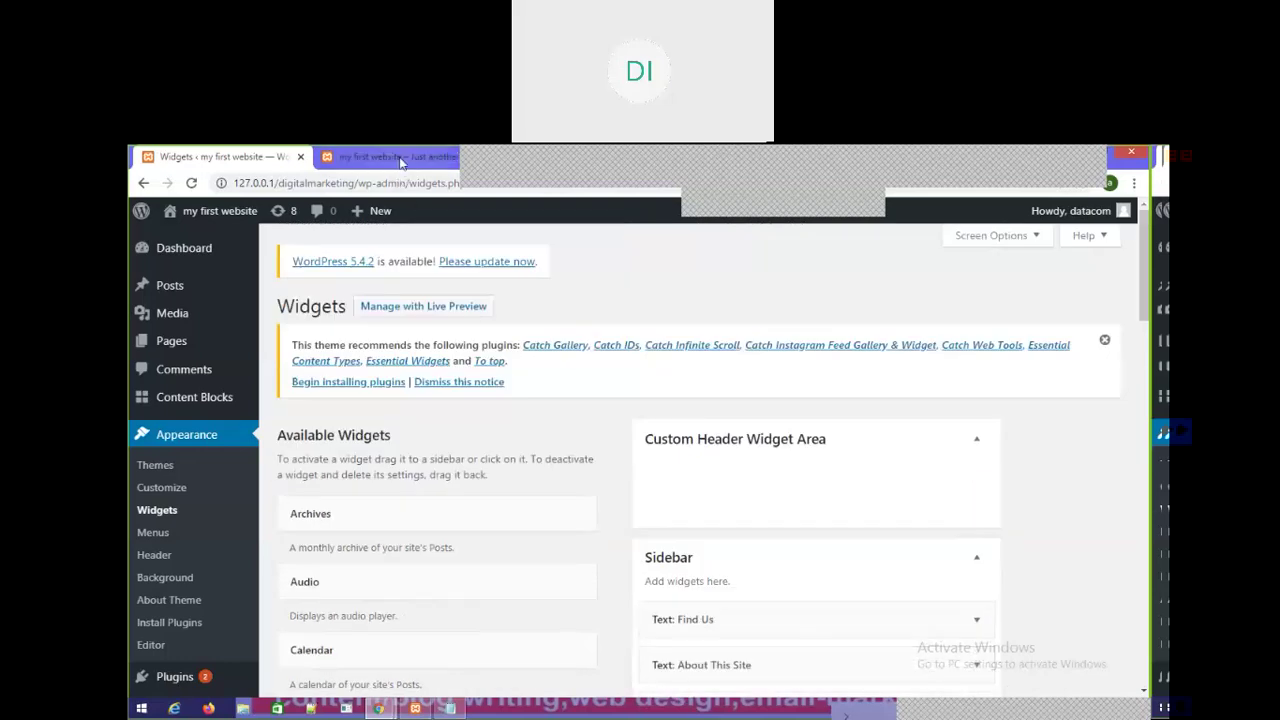
{"action": "left_click", "coordinate": [395, 157]}
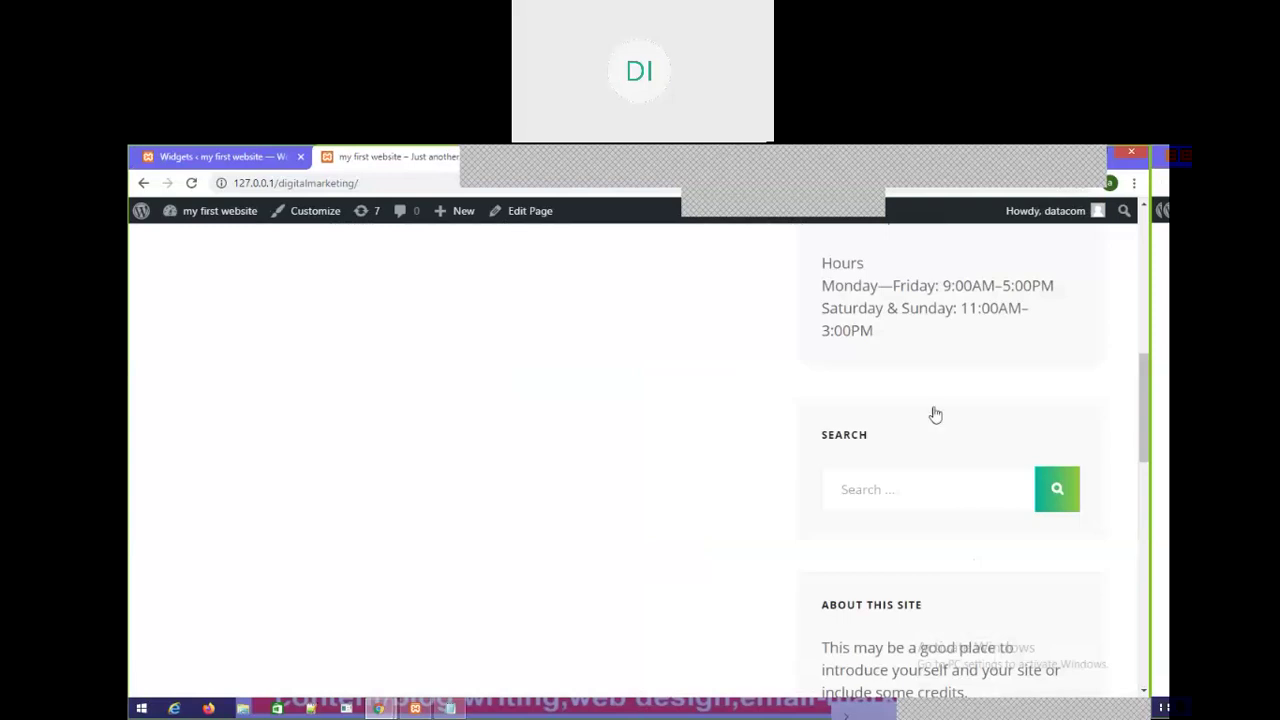
{"action": "right_click", "coordinate": [446, 346]}
{"action": "left_click", "coordinate": [463, 382]}
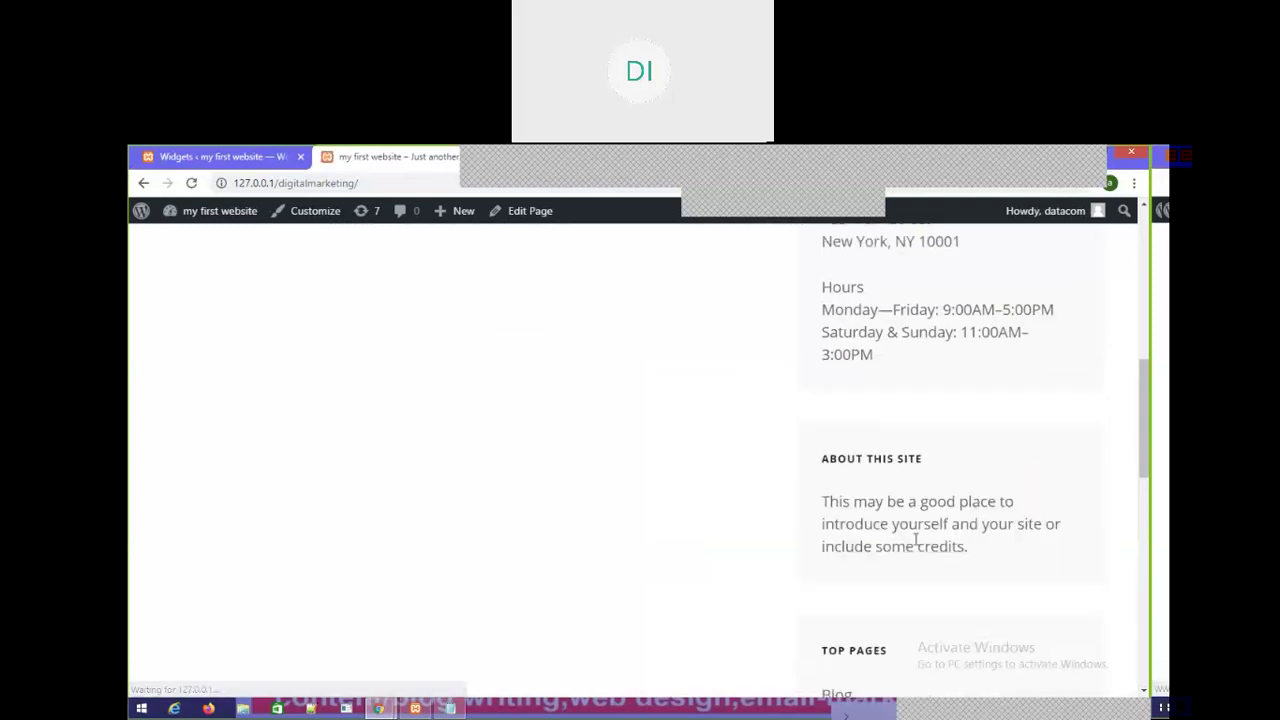
{"action": "scroll", "coordinate": [920, 480], "scroll_direction": "down", "scroll_amount": 5}
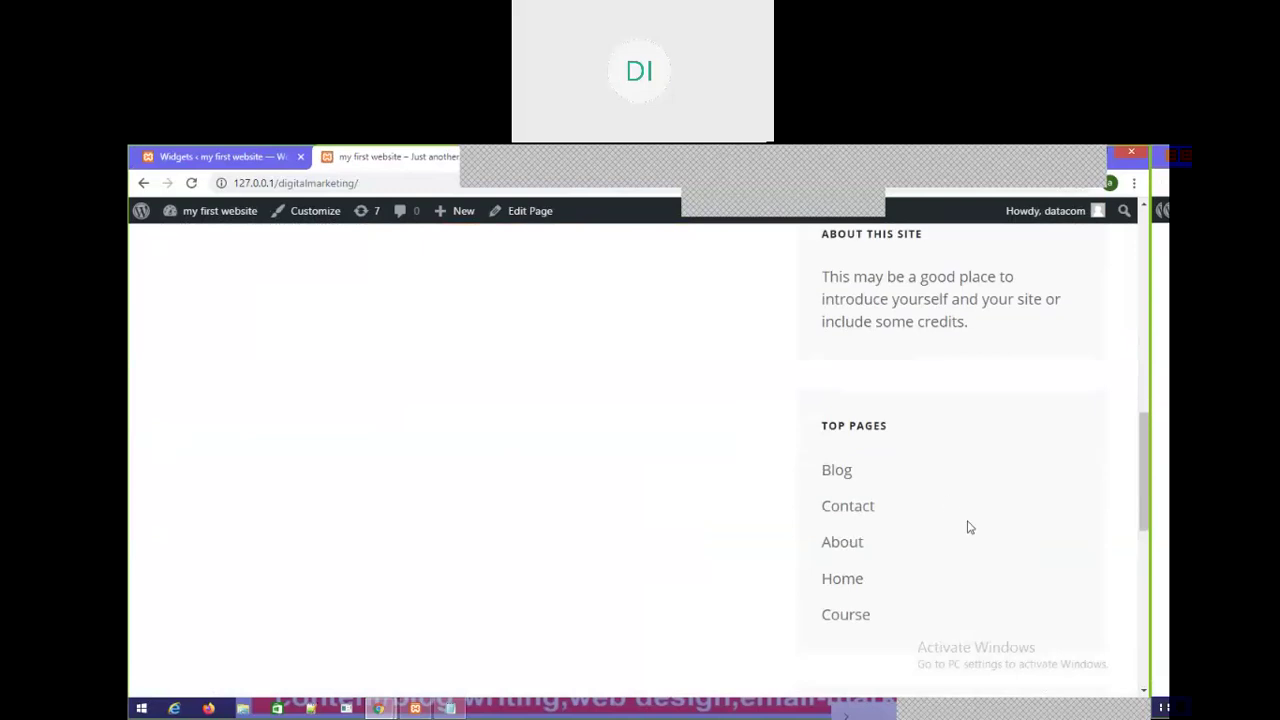
{"action": "scroll", "coordinate": [957, 534], "scroll_direction": "down", "scroll_amount": 6}
{"action": "scroll", "coordinate": [943, 540], "scroll_direction": "up", "scroll_amount": 5}
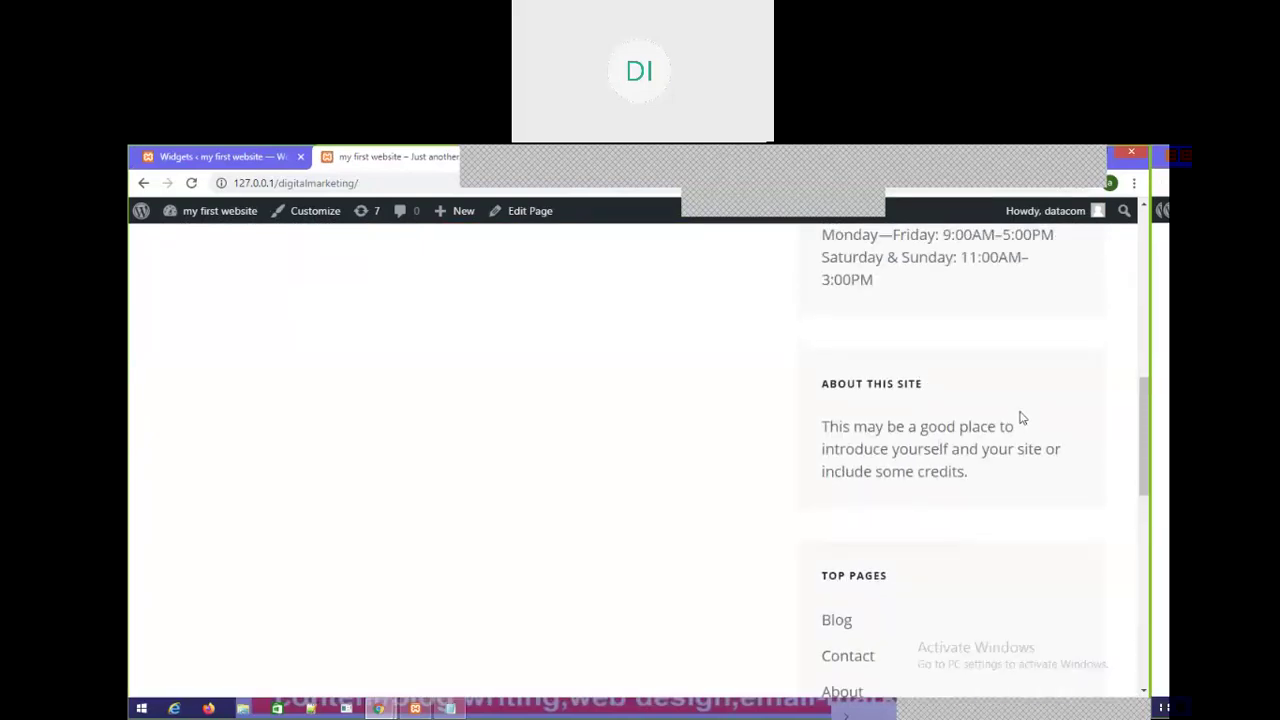
{"action": "left_click", "coordinate": [224, 157]}
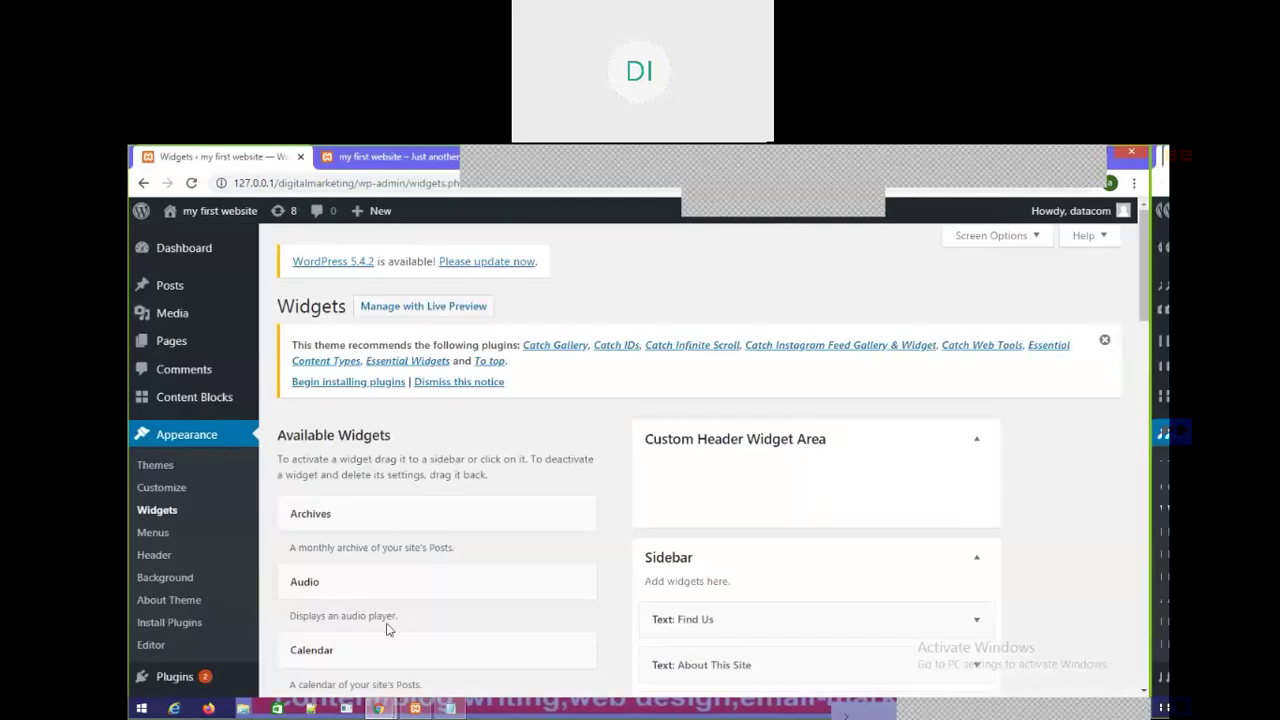
{"action": "left_click", "coordinate": [368, 156]}
{"action": "scroll", "coordinate": [848, 423], "scroll_direction": "down", "scroll_amount": 1}
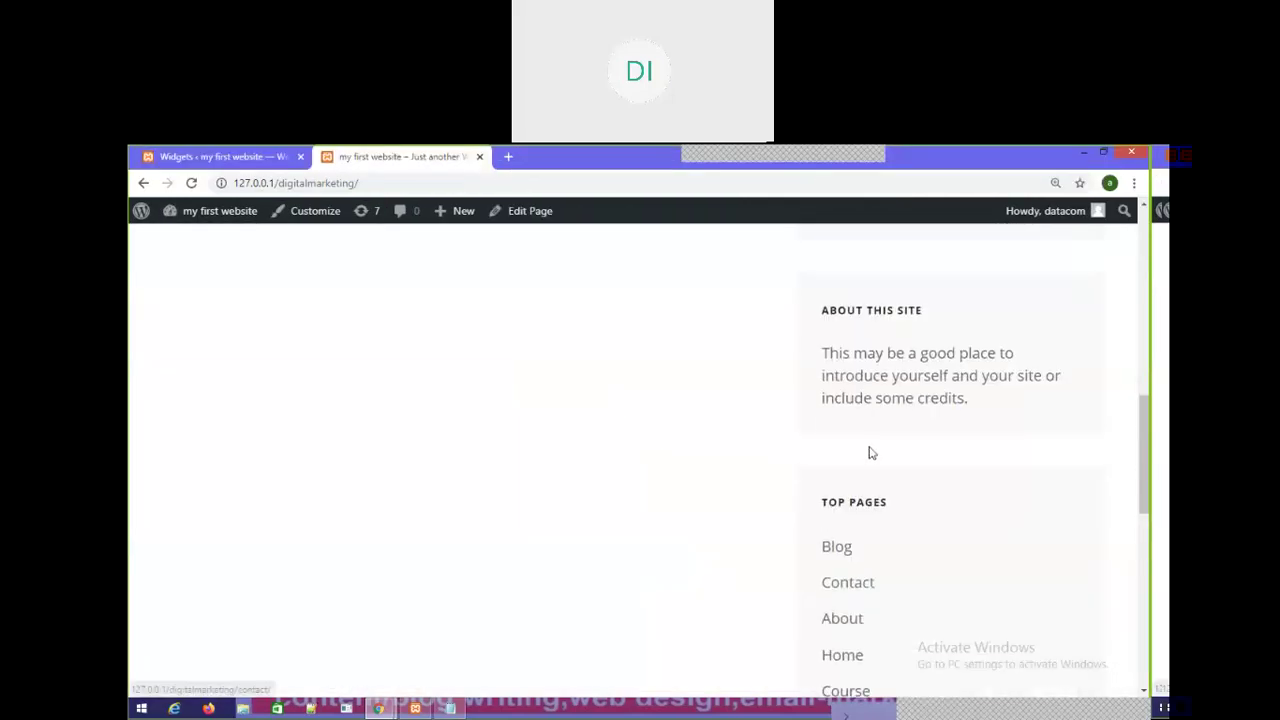
{"action": "scroll", "coordinate": [871, 451], "scroll_direction": "up", "scroll_amount": 3}
Step: Collapse the Sidebar and Custom Header Widget Area sections on the Widgets page
{"action": "left_click", "coordinate": [209, 154]}
{"action": "scroll", "coordinate": [517, 506], "scroll_direction": "down", "scroll_amount": 3}
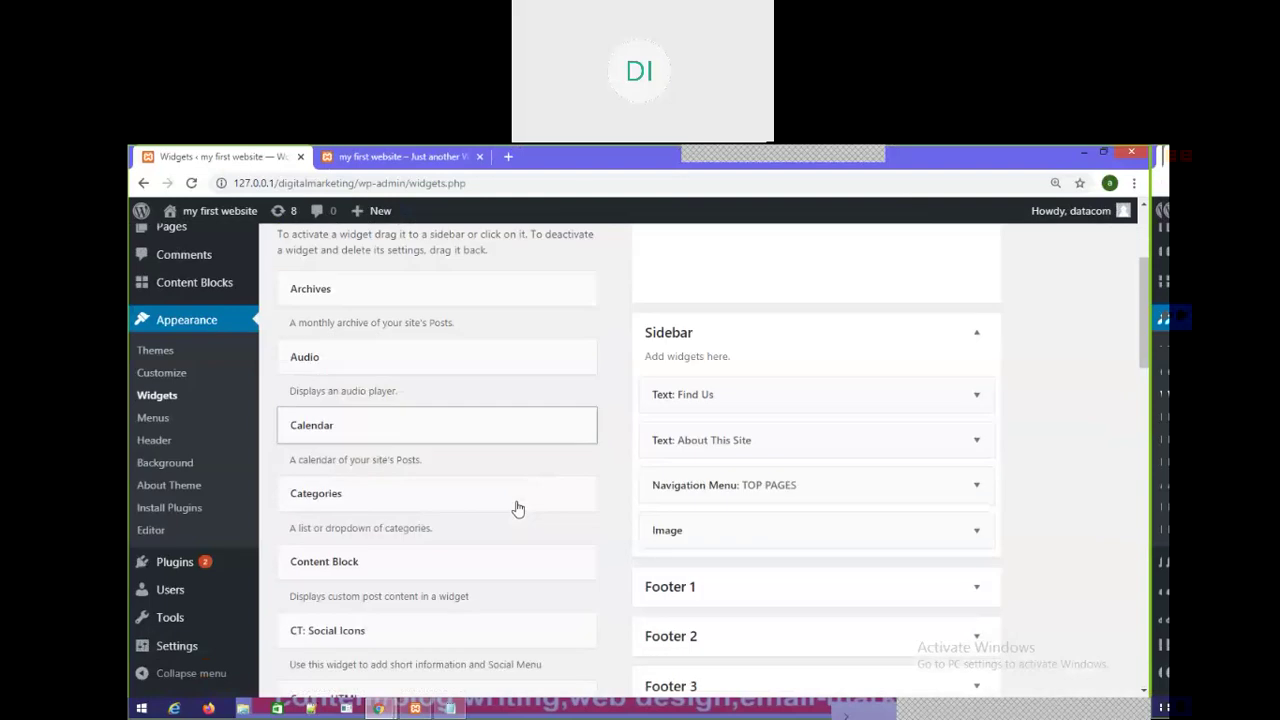
{"action": "left_click", "coordinate": [976, 334]}
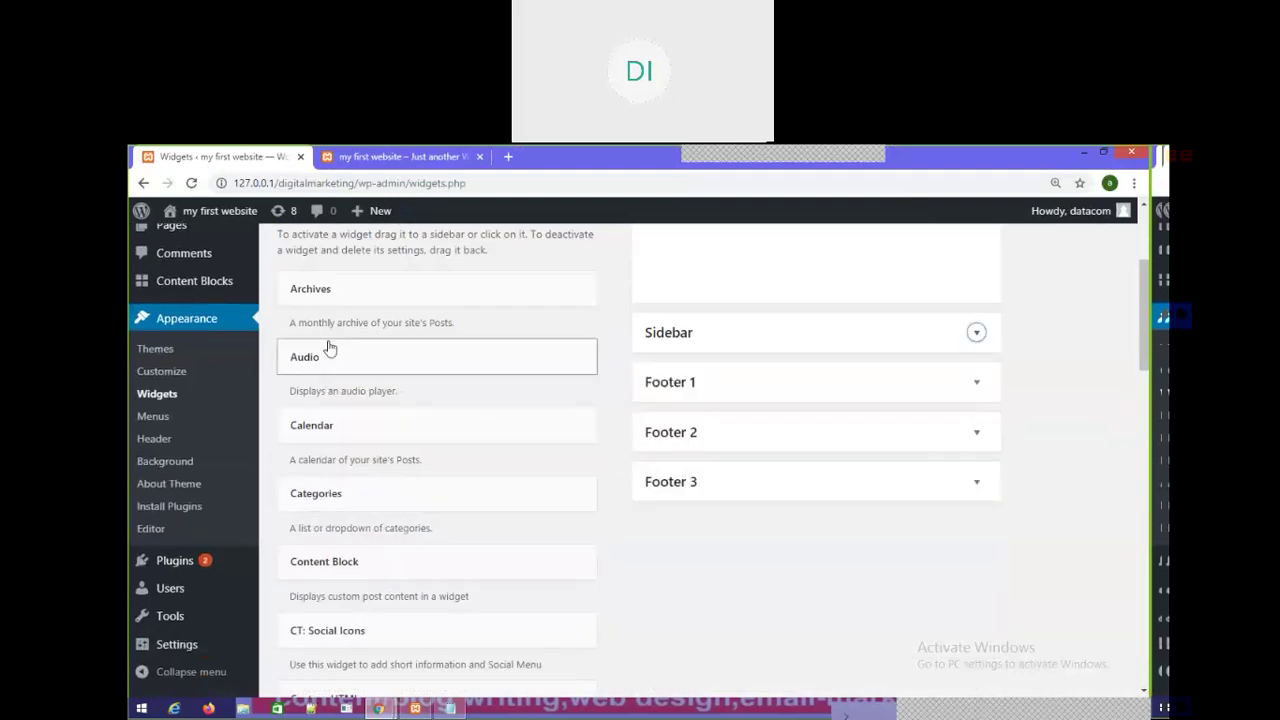
{"action": "scroll", "coordinate": [696, 400], "scroll_direction": "up", "scroll_amount": 3}
{"action": "scroll", "coordinate": [828, 591], "scroll_direction": "down", "scroll_amount": 3}
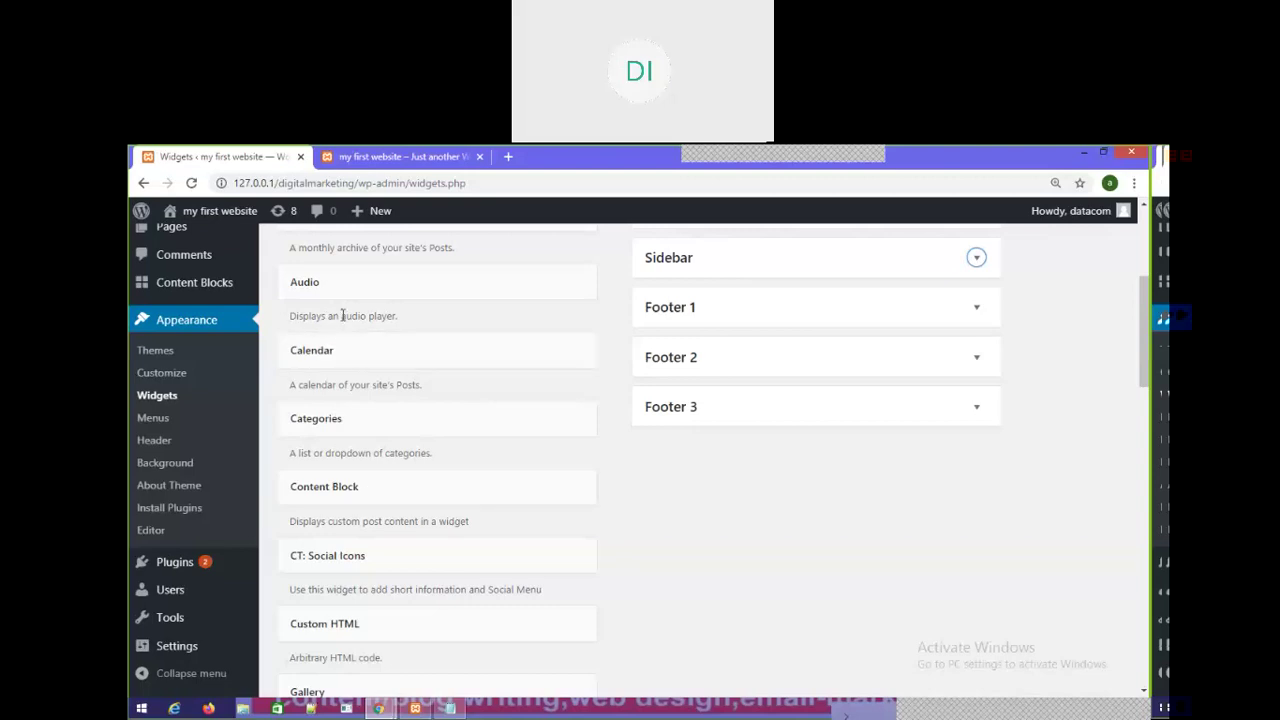
{"action": "scroll", "coordinate": [797, 506], "scroll_direction": "up", "scroll_amount": 2}
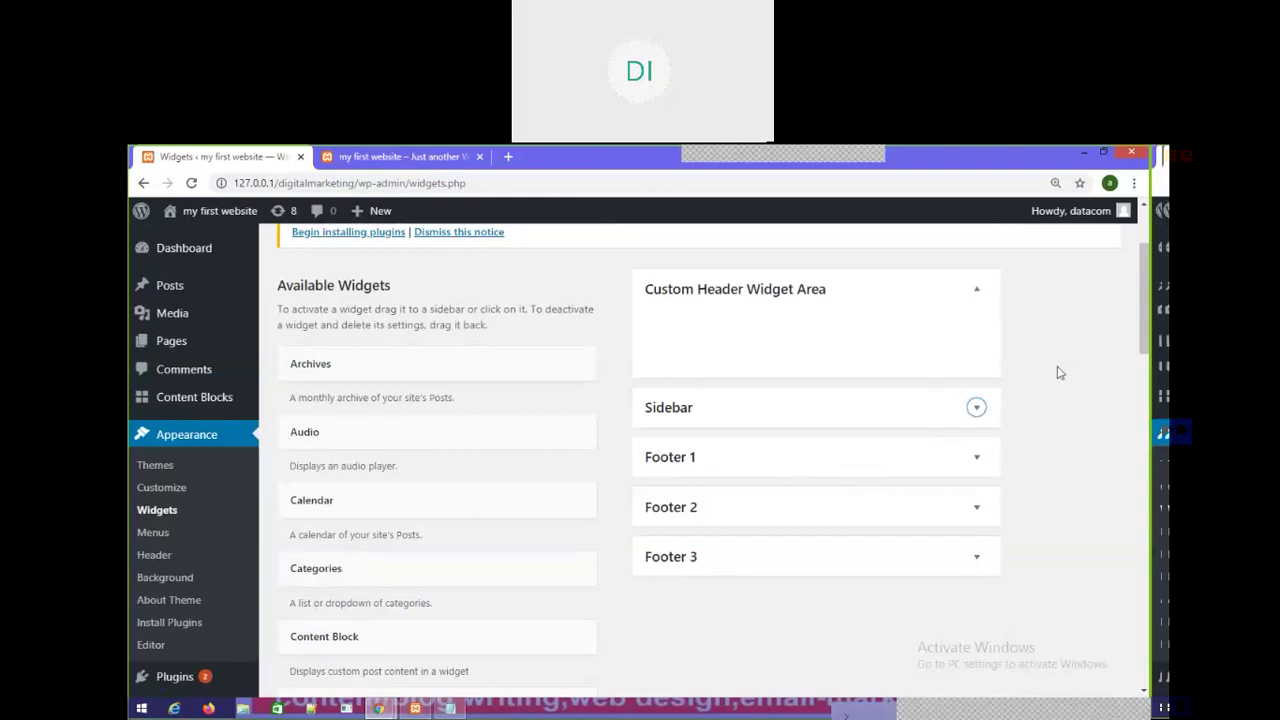
{"action": "left_click", "coordinate": [979, 294]}
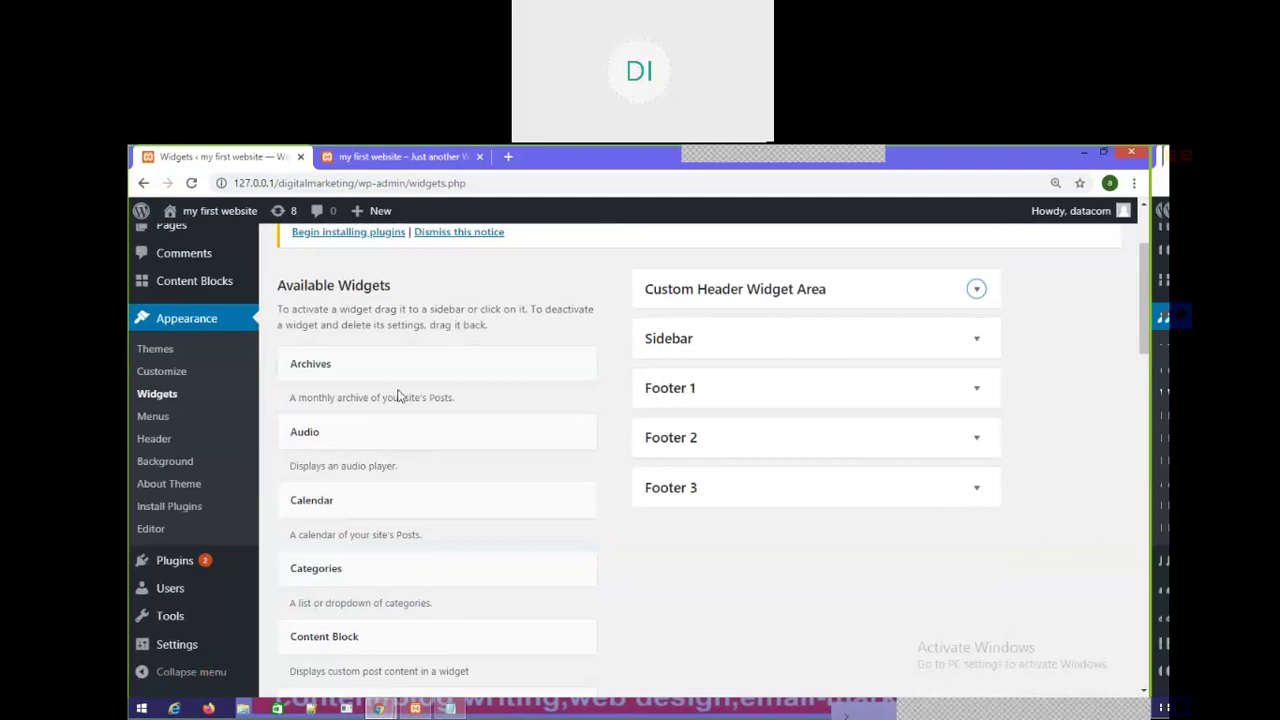
Step: Look through the available widgets from Archives to Video, down to the Inactive Widgets section
{"action": "scroll", "coordinate": [415, 450], "scroll_direction": "down", "scroll_amount": 10}
{"action": "scroll", "coordinate": [383, 482], "scroll_direction": "down", "scroll_amount": 2}
{"action": "scroll", "coordinate": [380, 483], "scroll_direction": "up", "scroll_amount": 2}
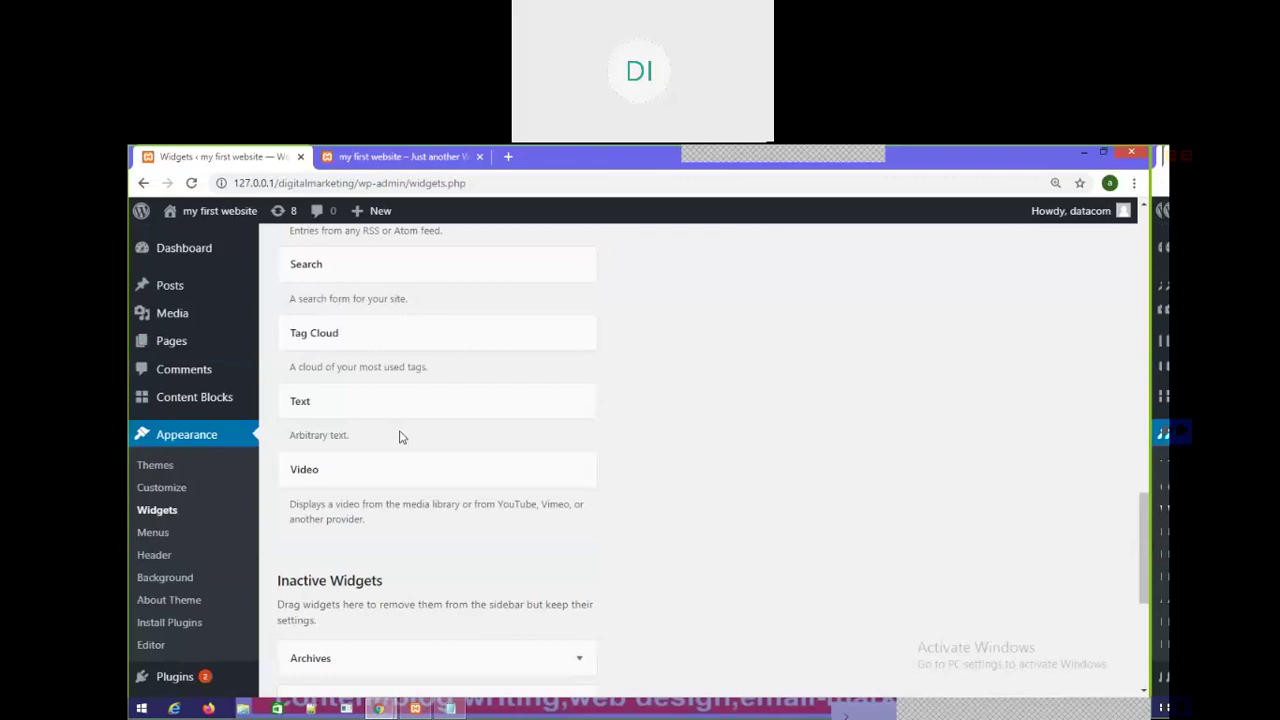
{"action": "scroll", "coordinate": [365, 335], "scroll_direction": "up", "scroll_amount": 6}
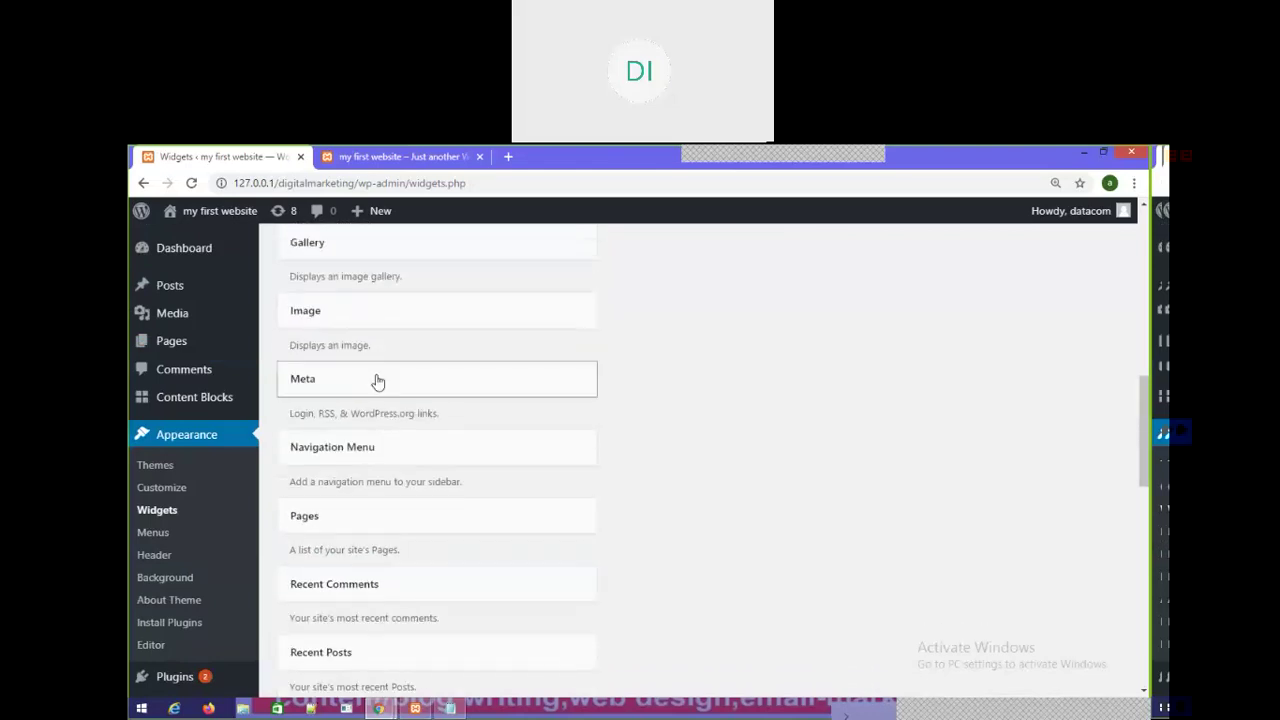
{"action": "scroll", "coordinate": [380, 400], "scroll_direction": "down", "scroll_amount": 6}
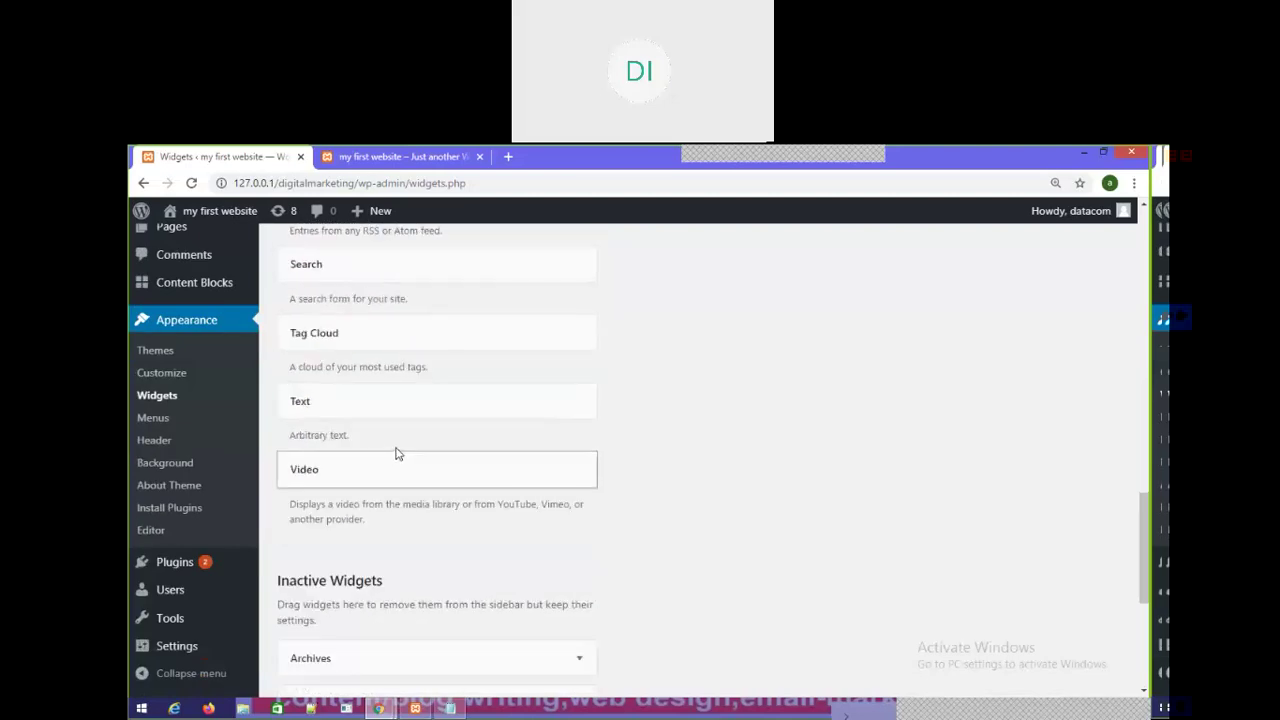
{"action": "scroll", "coordinate": [537, 483], "scroll_direction": "up", "scroll_amount": 3}
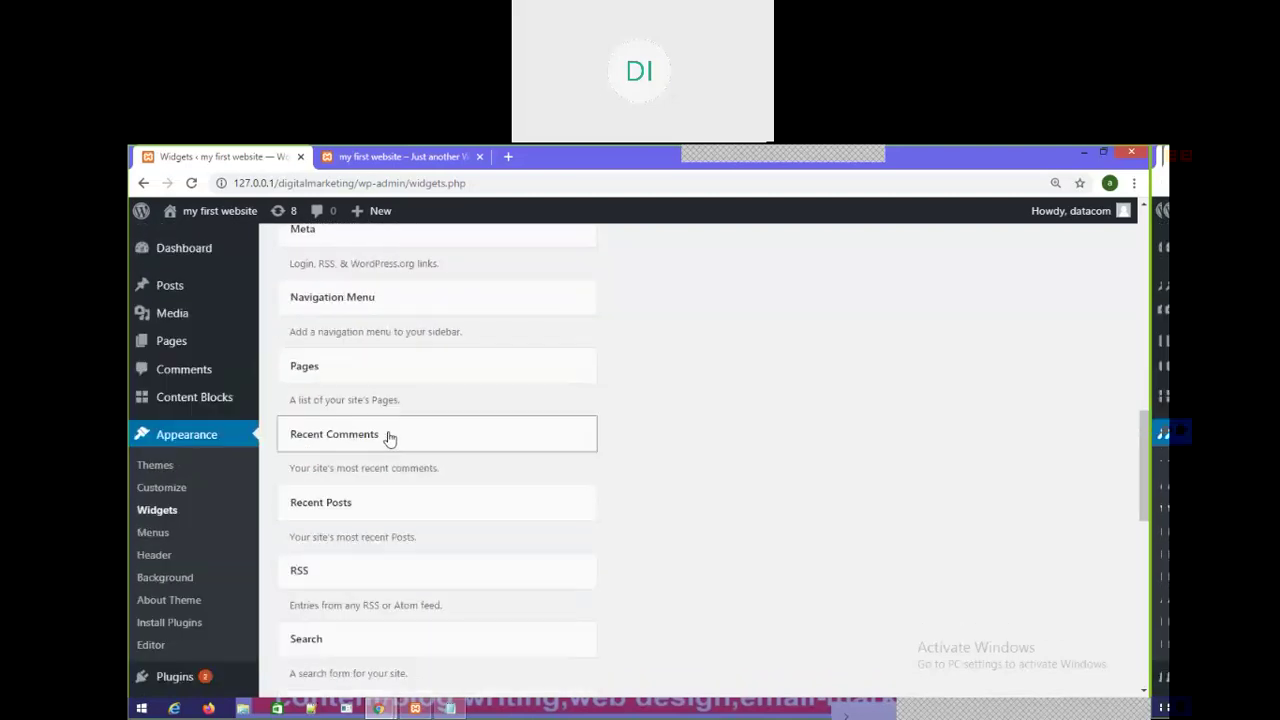
{"action": "scroll", "coordinate": [591, 451], "scroll_direction": "up", "scroll_amount": 10}
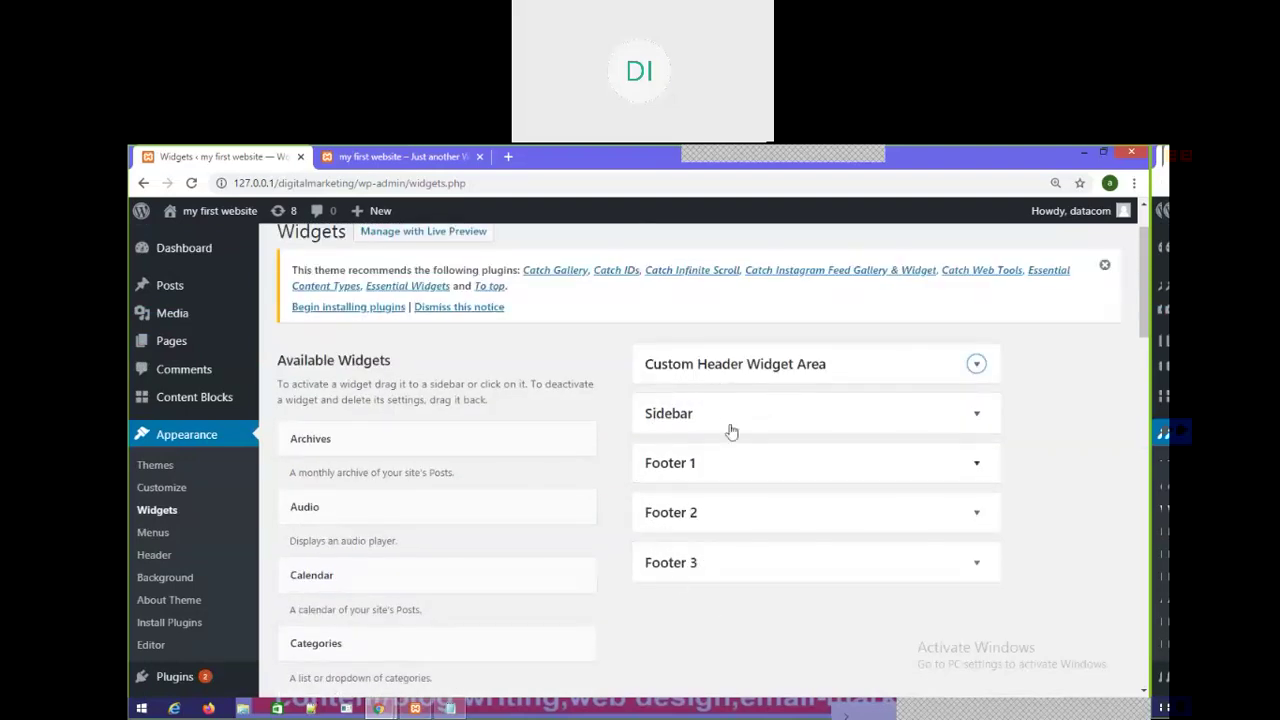
Step: Examine the live homepage's header image, navigation menu, welcome text and upper sidebar blocks
{"action": "left_click", "coordinate": [400, 157]}
{"action": "scroll", "coordinate": [850, 425], "scroll_direction": "up", "scroll_amount": 3}
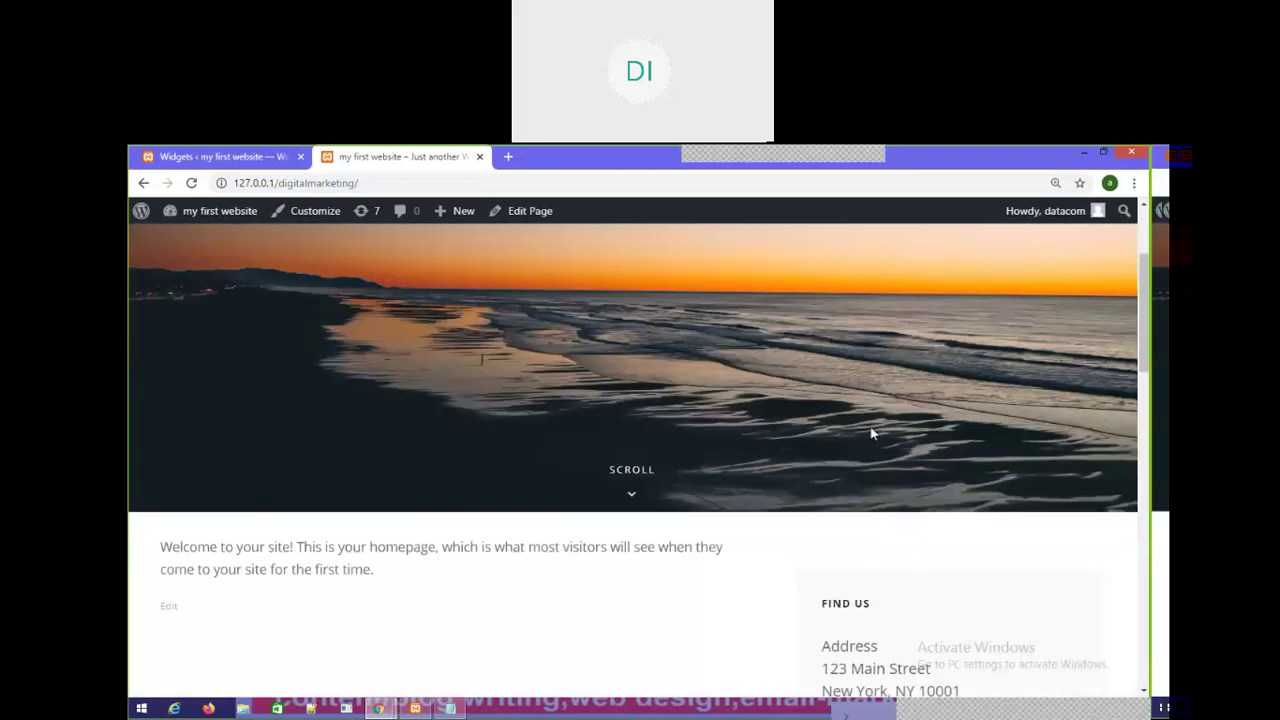
{"action": "scroll", "coordinate": [910, 500], "scroll_direction": "down", "scroll_amount": 2}
{"action": "scroll", "coordinate": [760, 594], "scroll_direction": "down", "scroll_amount": 6}
{"action": "scroll", "coordinate": [618, 549], "scroll_direction": "up", "scroll_amount": 3}
{"action": "scroll", "coordinate": [698, 679], "scroll_direction": "down", "scroll_amount": 3}
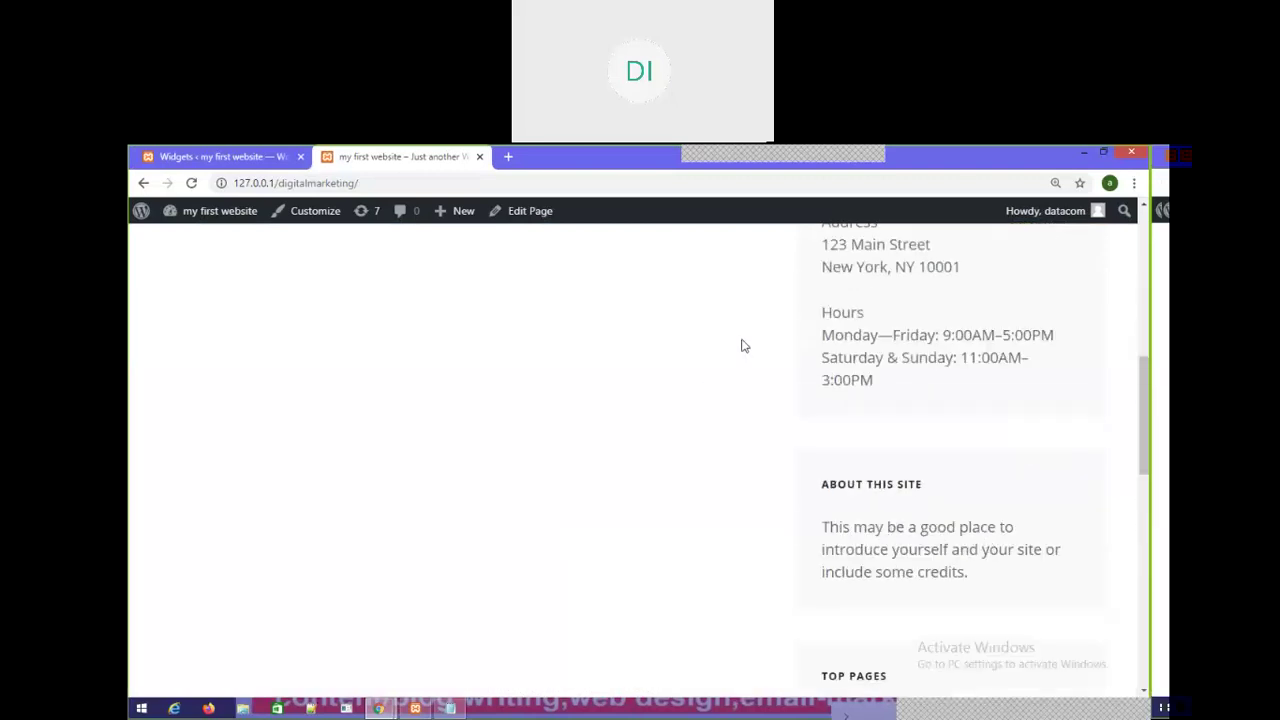
{"action": "scroll", "coordinate": [903, 494], "scroll_direction": "up", "scroll_amount": 5}
{"action": "scroll", "coordinate": [483, 597], "scroll_direction": "down", "scroll_amount": 3}
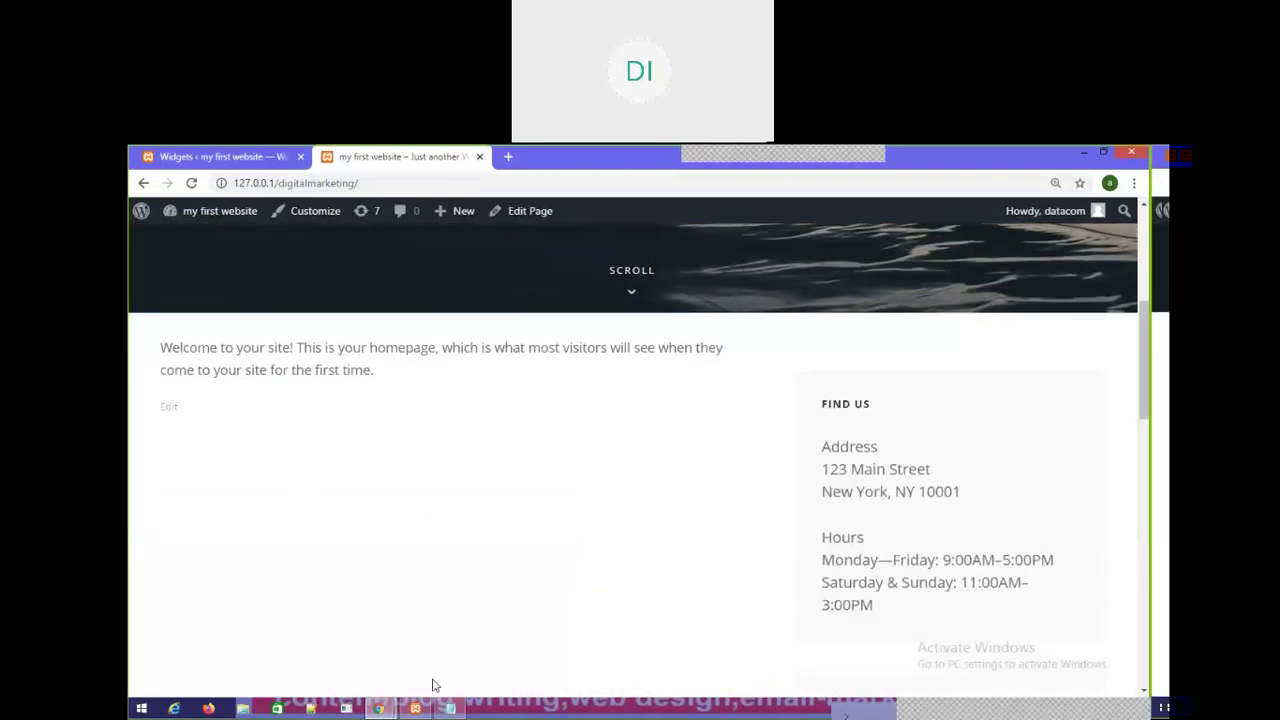
{"action": "scroll", "coordinate": [660, 634], "scroll_direction": "up", "scroll_amount": 3}
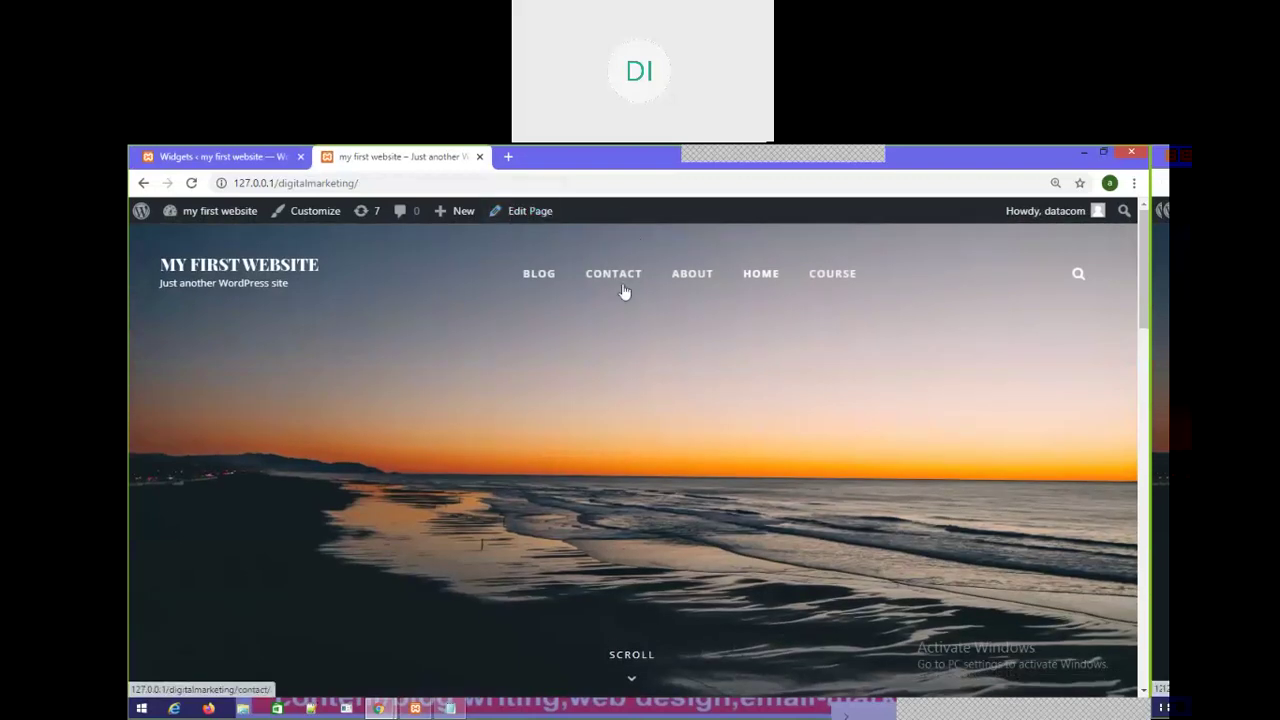
Step: Review the whole live homepage from the header through the sidebar widgets and image to the footer columns
{"action": "left_click", "coordinate": [215, 157]}
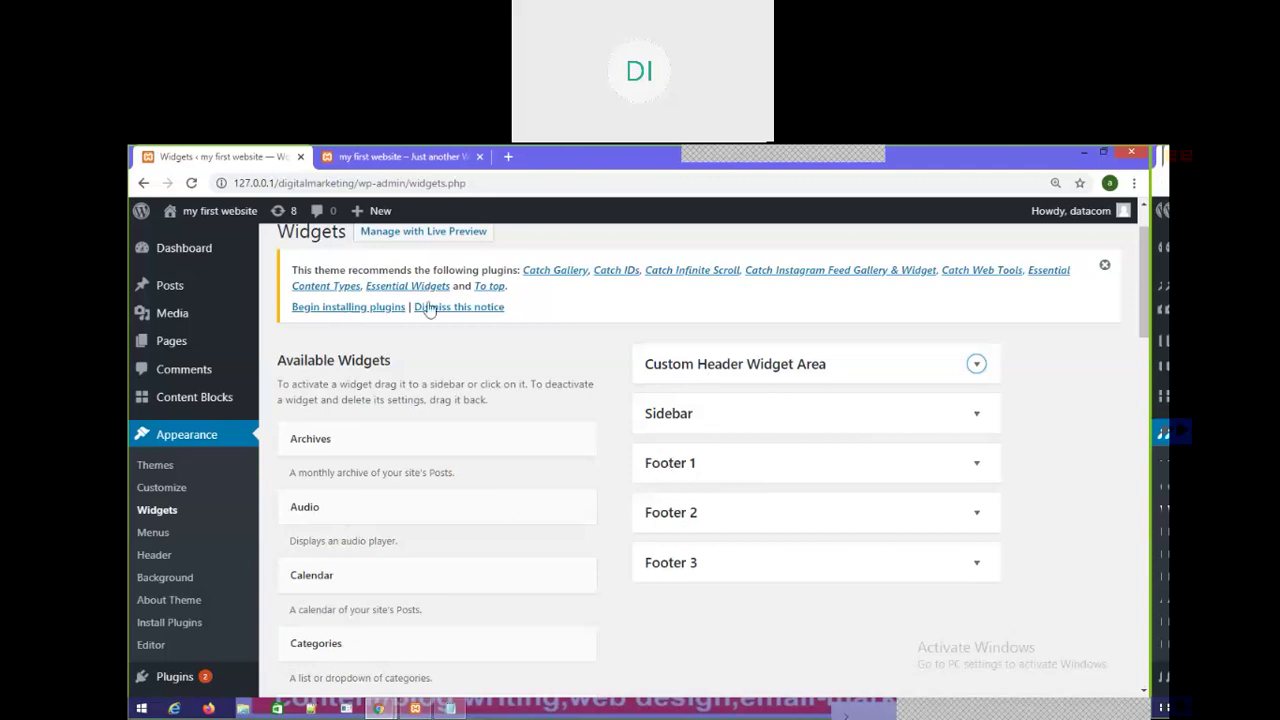
{"action": "left_click", "coordinate": [395, 157]}
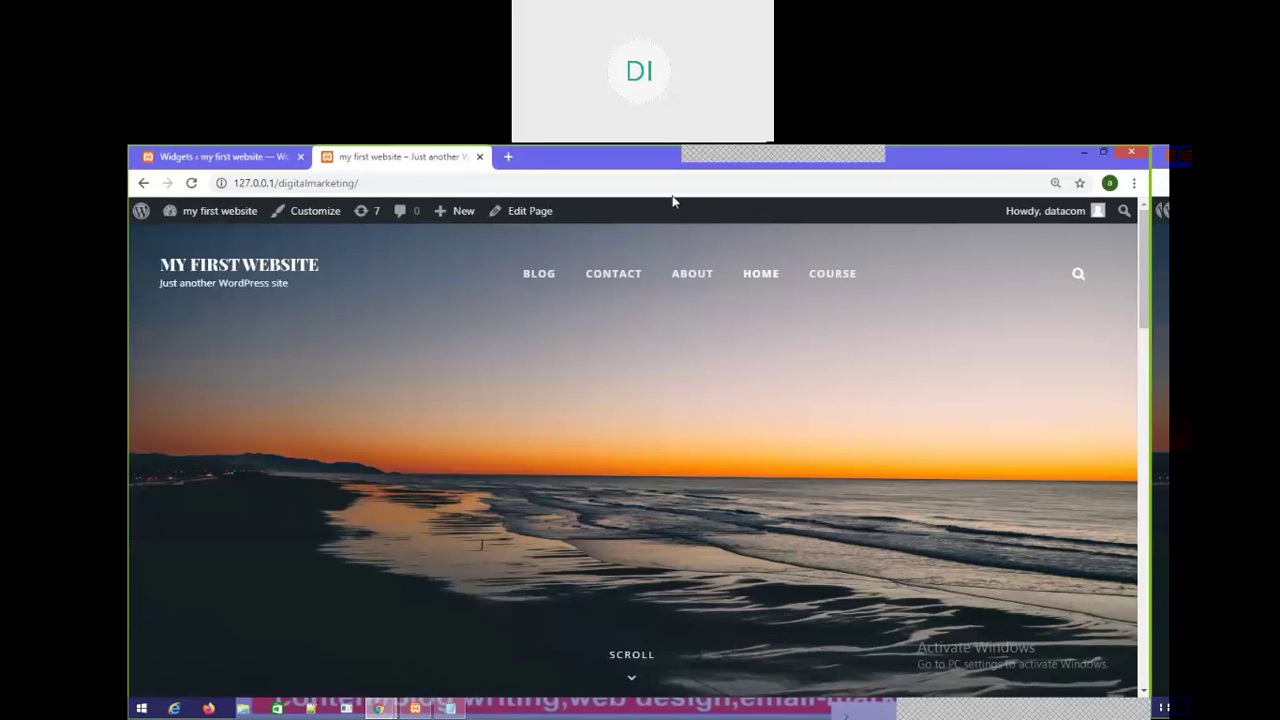
{"action": "scroll", "coordinate": [940, 628], "scroll_direction": "down", "scroll_amount": 3}
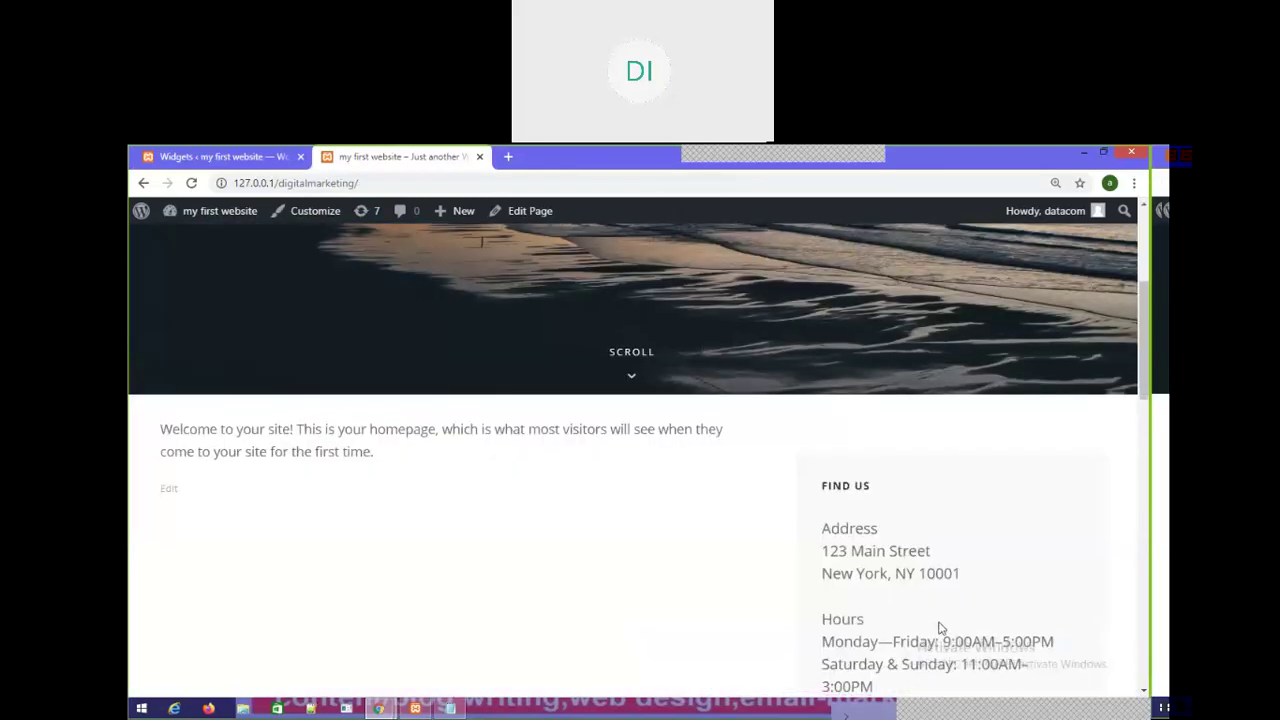
{"action": "scroll", "coordinate": [940, 628], "scroll_direction": "down", "scroll_amount": 3}
{"action": "scroll", "coordinate": [945, 540], "scroll_direction": "down", "scroll_amount": 3}
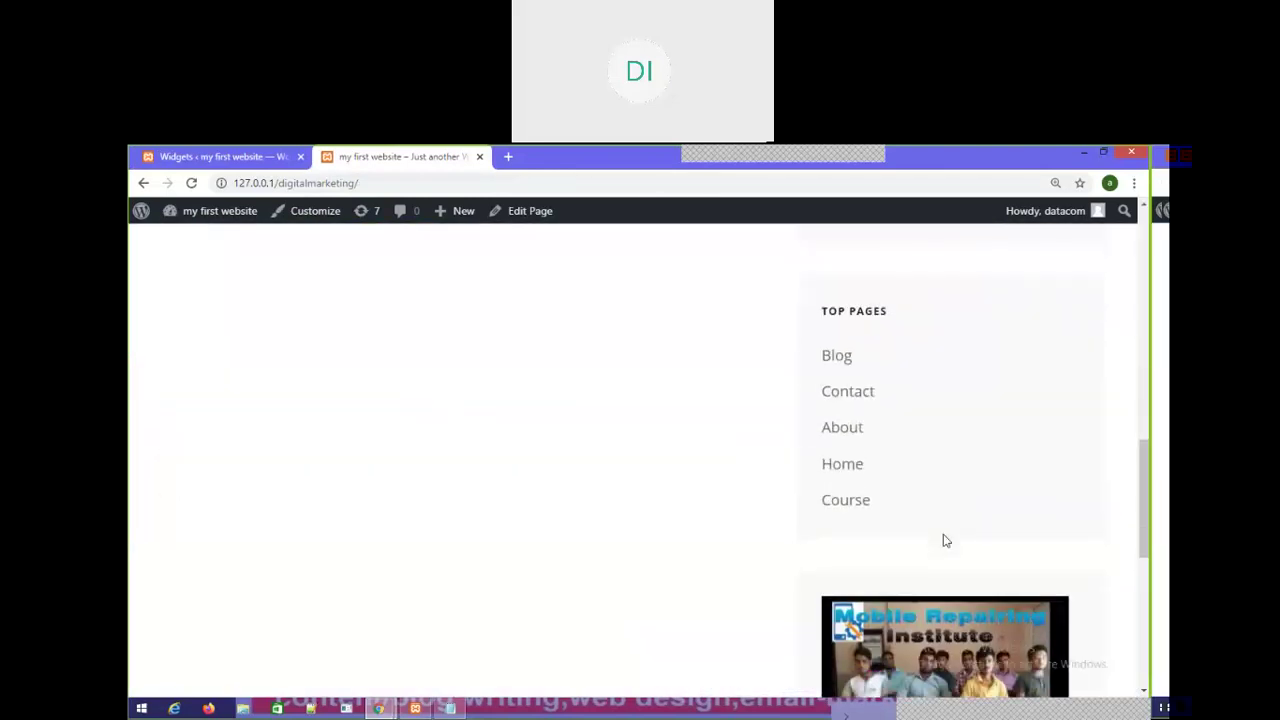
{"action": "scroll", "coordinate": [877, 437], "scroll_direction": "down", "scroll_amount": 3}
{"action": "scroll", "coordinate": [770, 531], "scroll_direction": "down", "scroll_amount": 1}
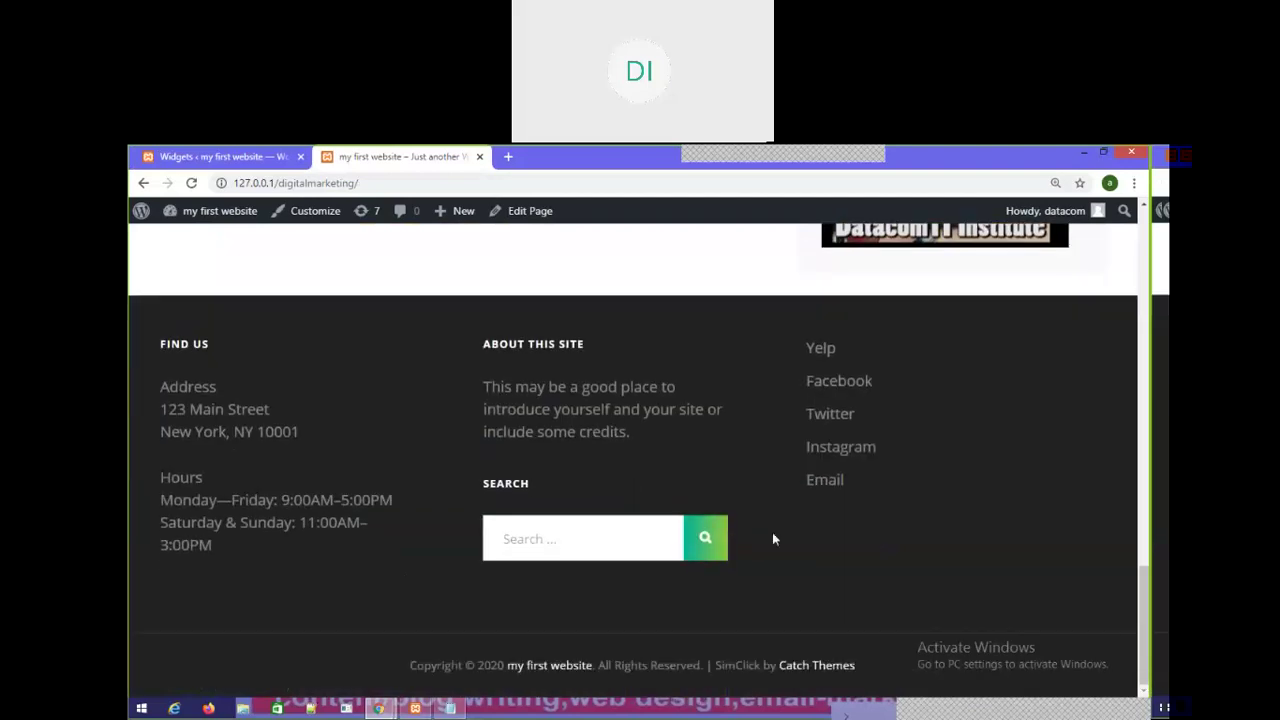
{"action": "scroll", "coordinate": [540, 450], "scroll_direction": "up", "scroll_amount": 15}
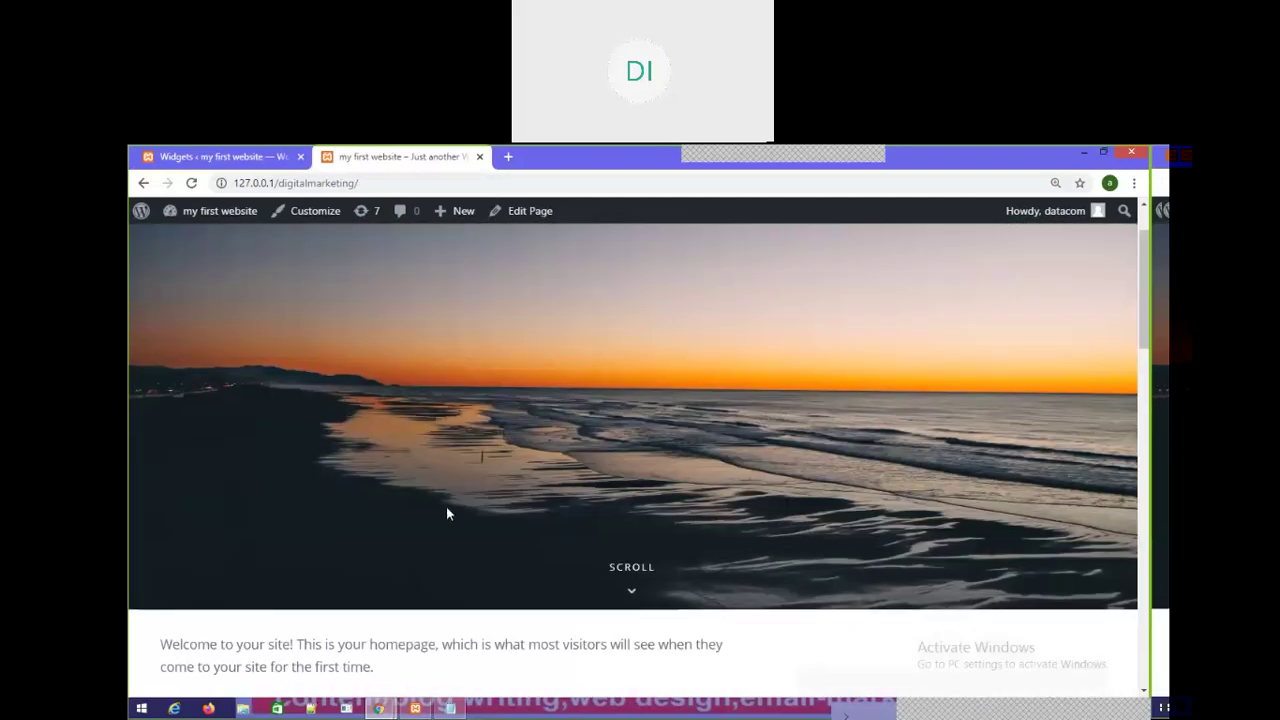
{"action": "scroll", "coordinate": [446, 600], "scroll_direction": "down", "scroll_amount": 5}
{"action": "scroll", "coordinate": [786, 514], "scroll_direction": "up", "scroll_amount": 5}
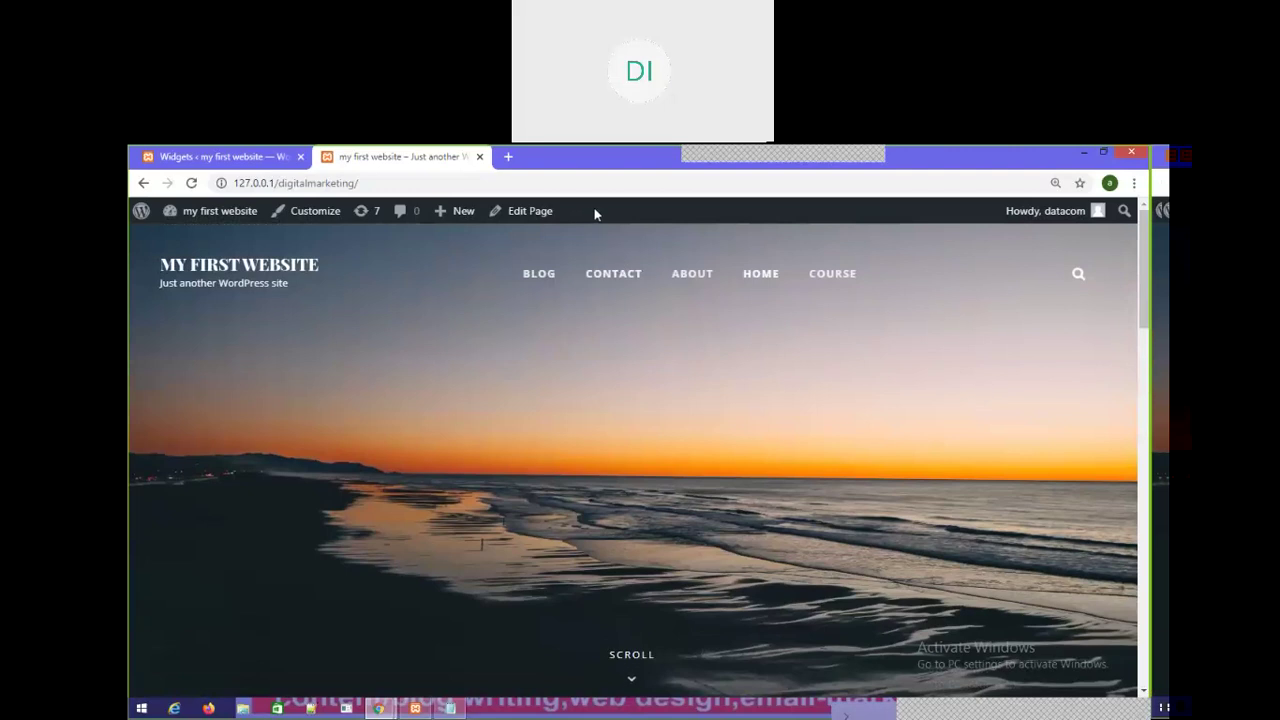
Step: Look through the available widgets and the collapsed widget areas on the Widgets admin page
{"action": "left_click", "coordinate": [264, 156]}
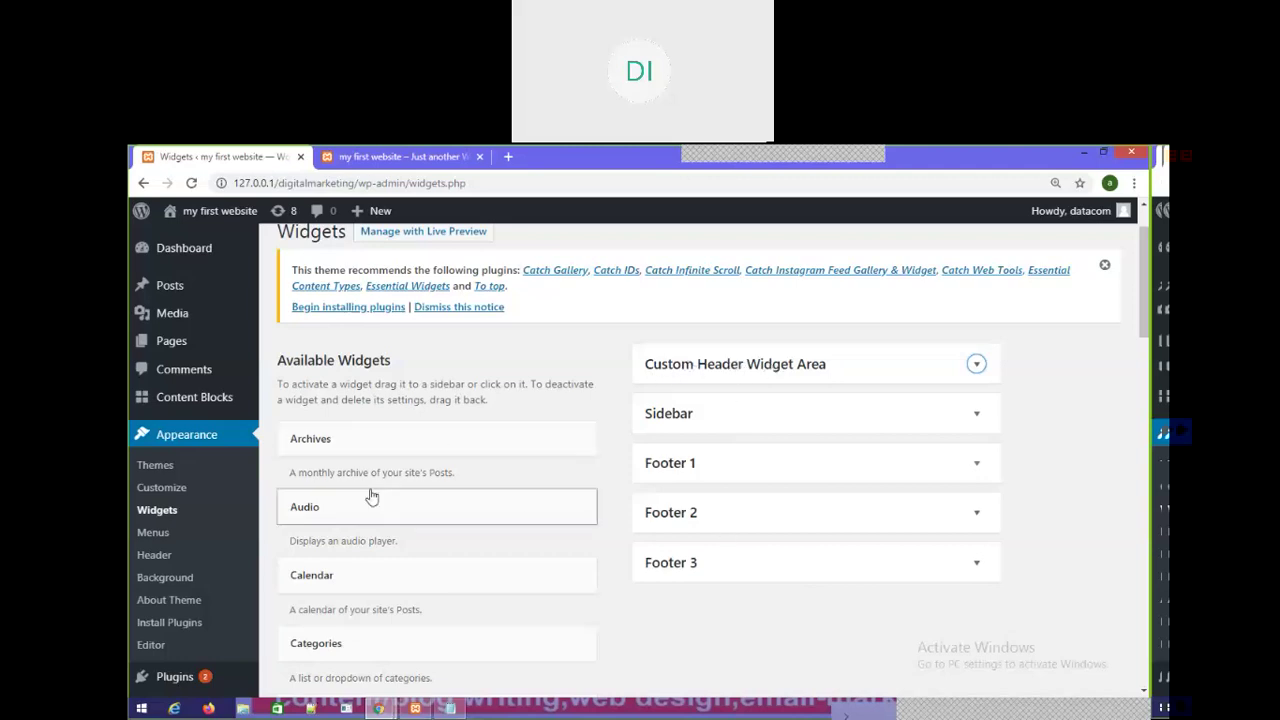
{"action": "scroll", "coordinate": [405, 450], "scroll_direction": "down", "scroll_amount": 6}
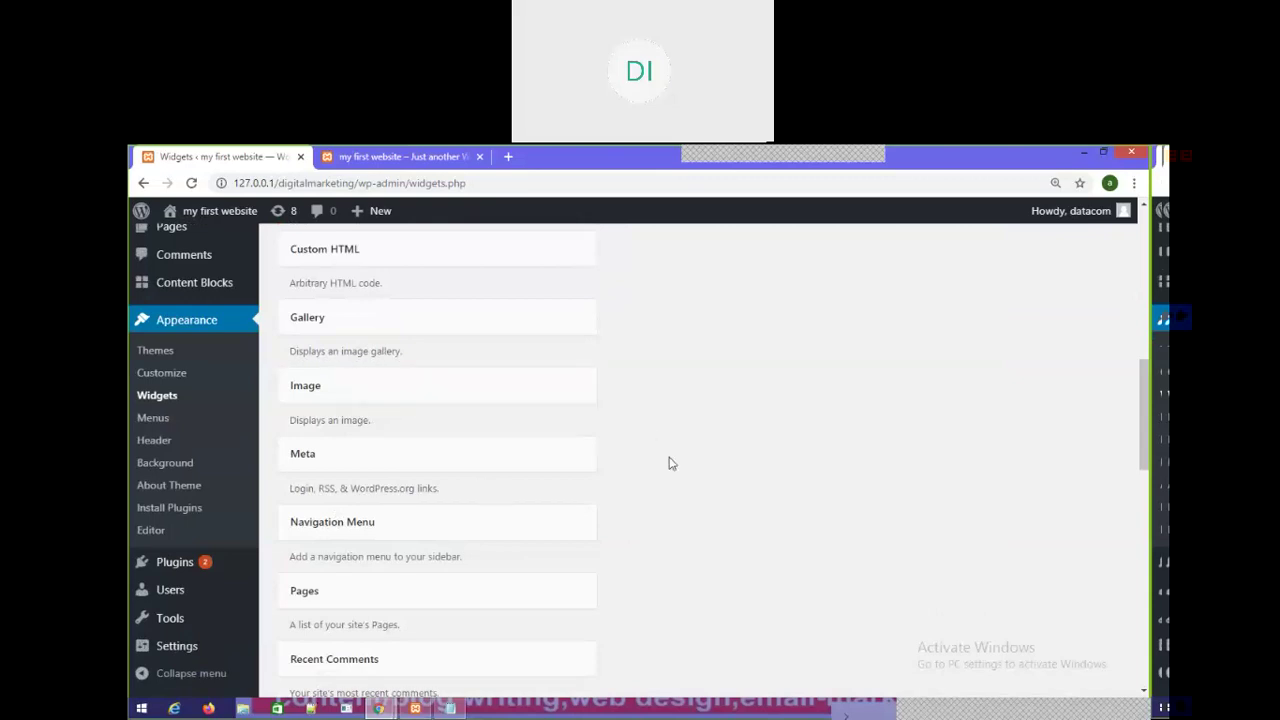
{"action": "scroll", "coordinate": [688, 483], "scroll_direction": "up", "scroll_amount": 10}
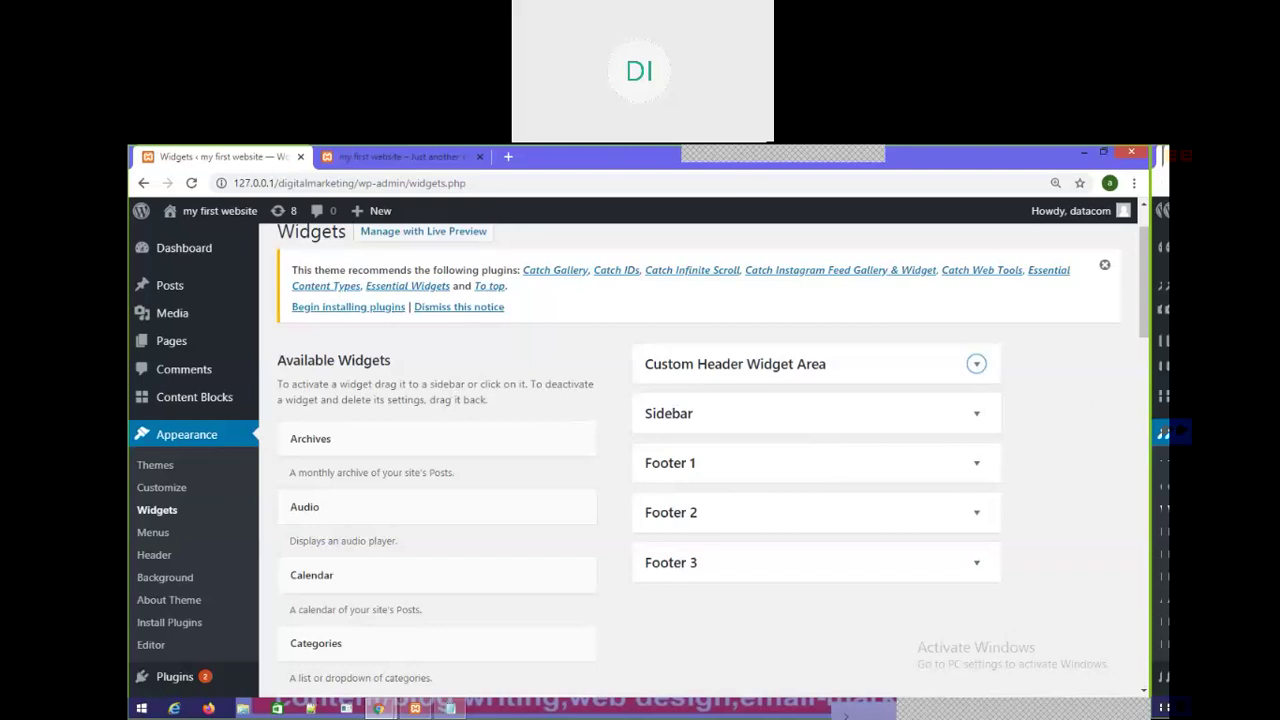
Step: Examine the live homepage's sidebar blocks, highlighting About This Site, and compare them with the footer columns
{"action": "left_click", "coordinate": [418, 160]}
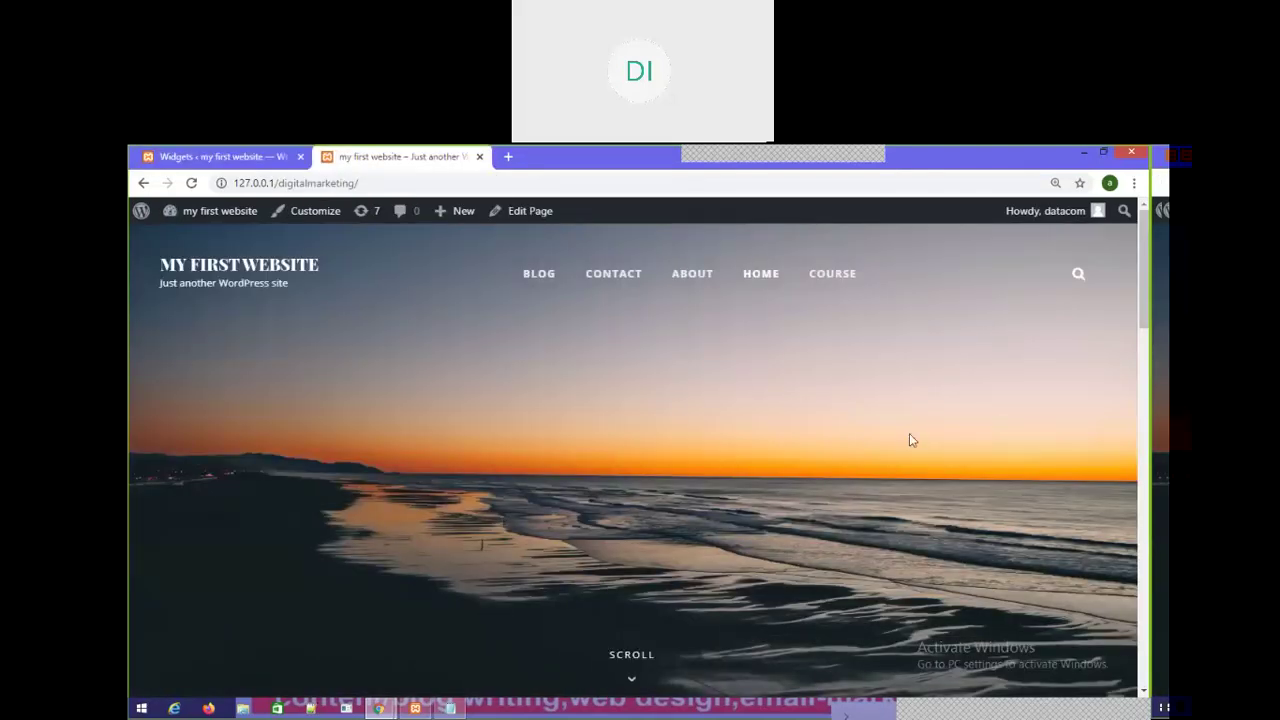
{"action": "scroll", "coordinate": [794, 495], "scroll_direction": "down", "scroll_amount": 10}
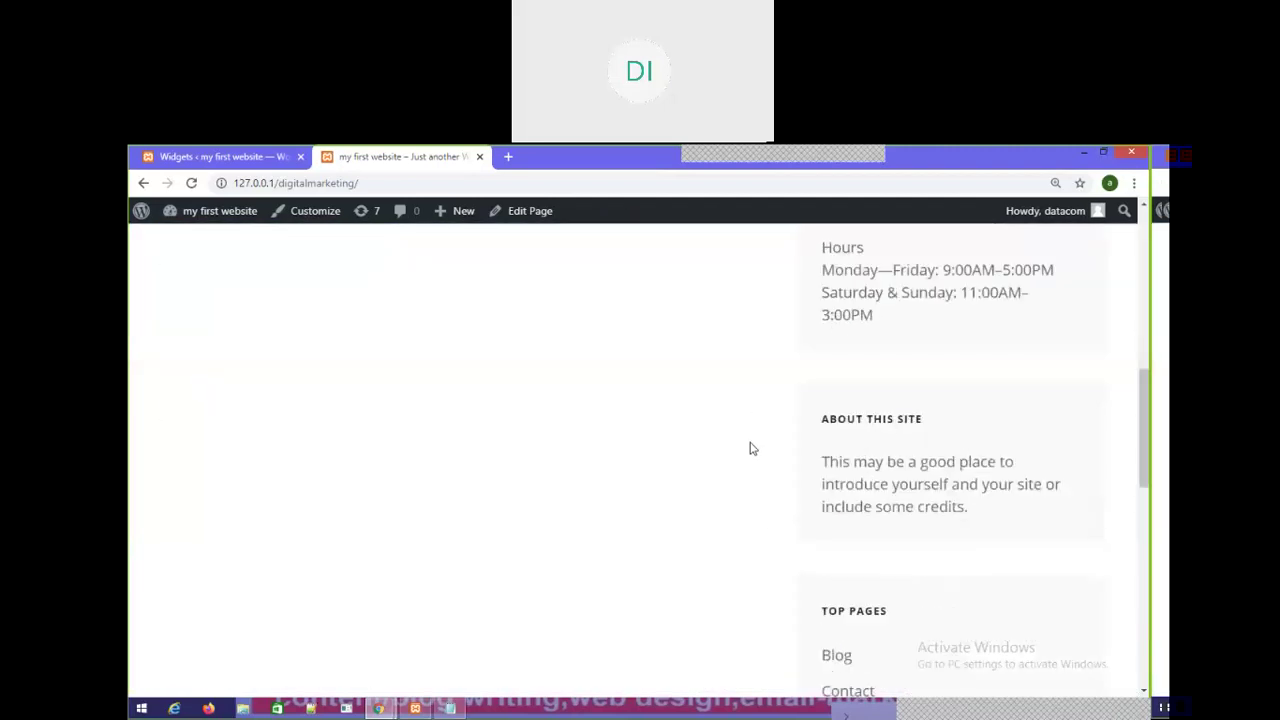
{"action": "left_click_drag", "start_coordinate": [822, 412], "coordinate": [1100, 519]}
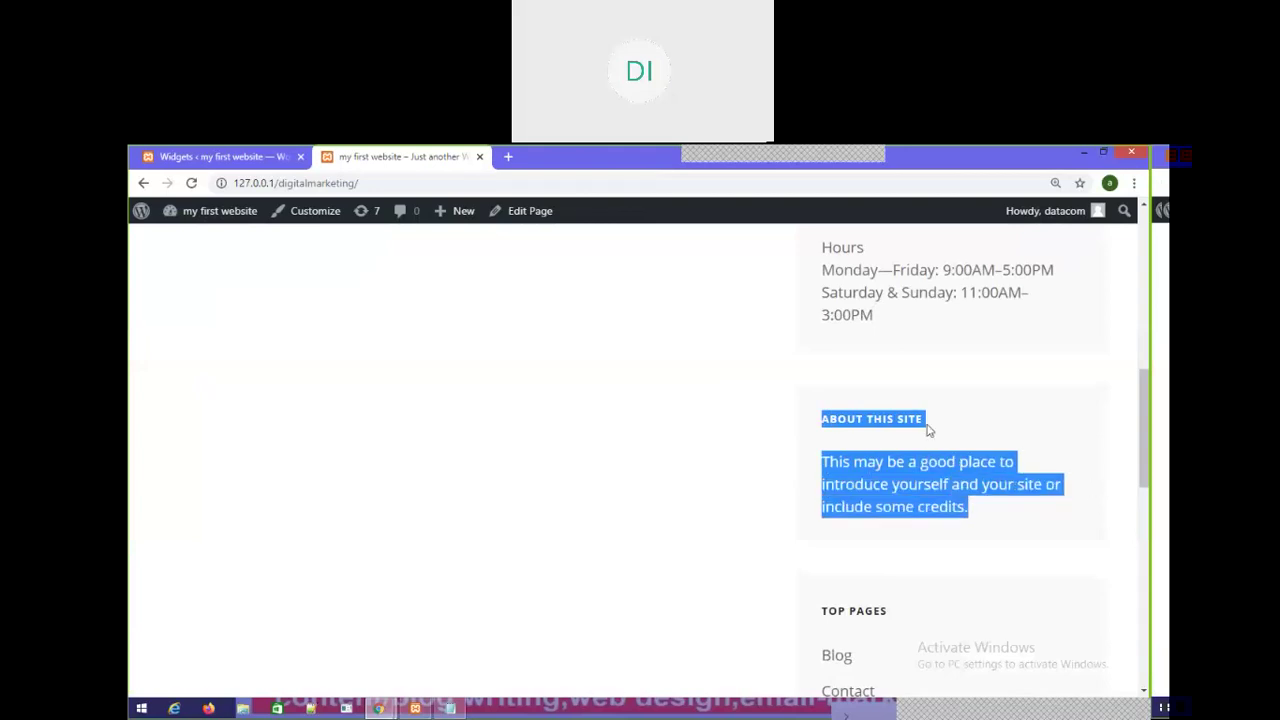
{"action": "left_click", "coordinate": [530, 508]}
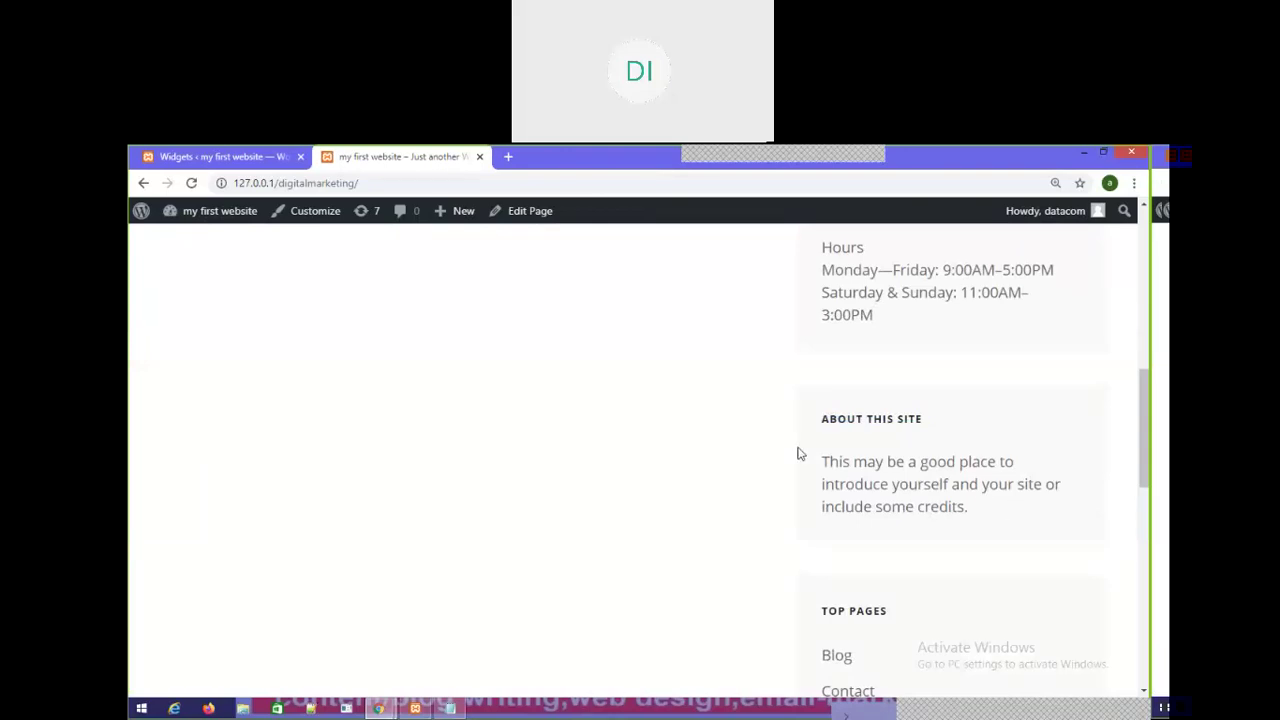
{"action": "scroll", "coordinate": [389, 554], "scroll_direction": "down", "scroll_amount": 7}
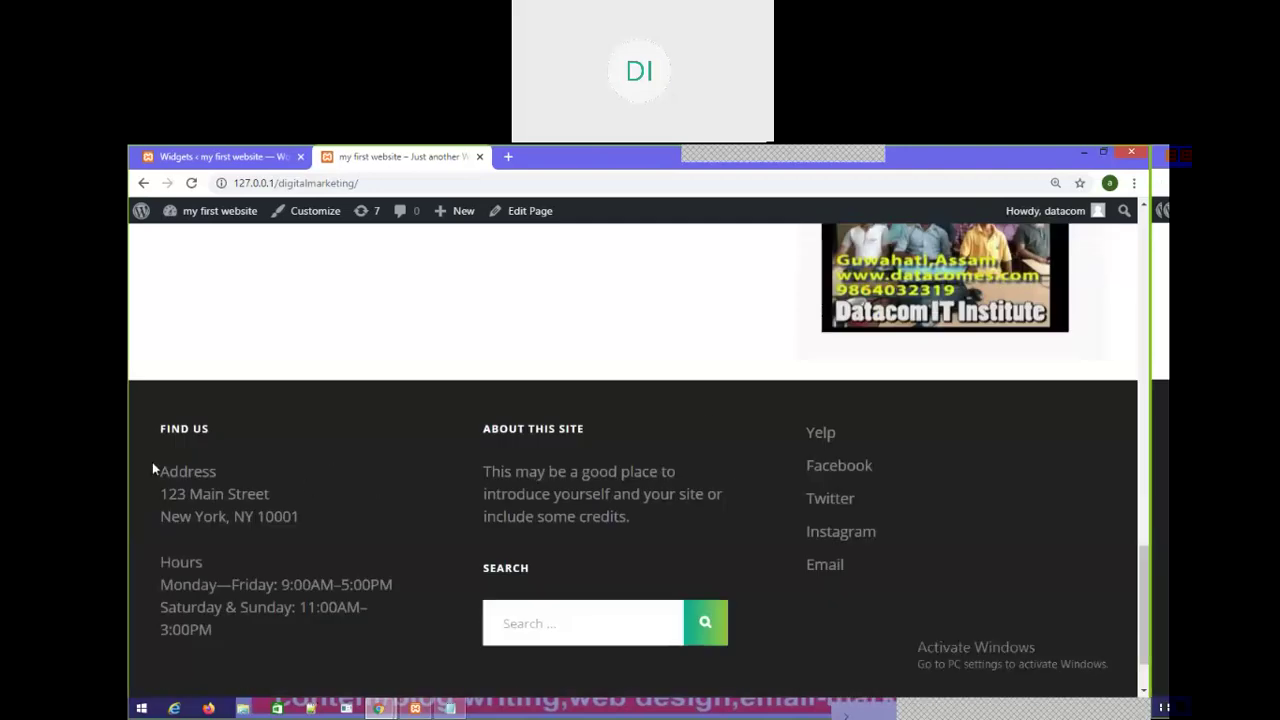
{"action": "scroll", "coordinate": [969, 343], "scroll_direction": "up", "scroll_amount": 7}
{"action": "scroll", "coordinate": [894, 480], "scroll_direction": "down", "scroll_amount": 8}
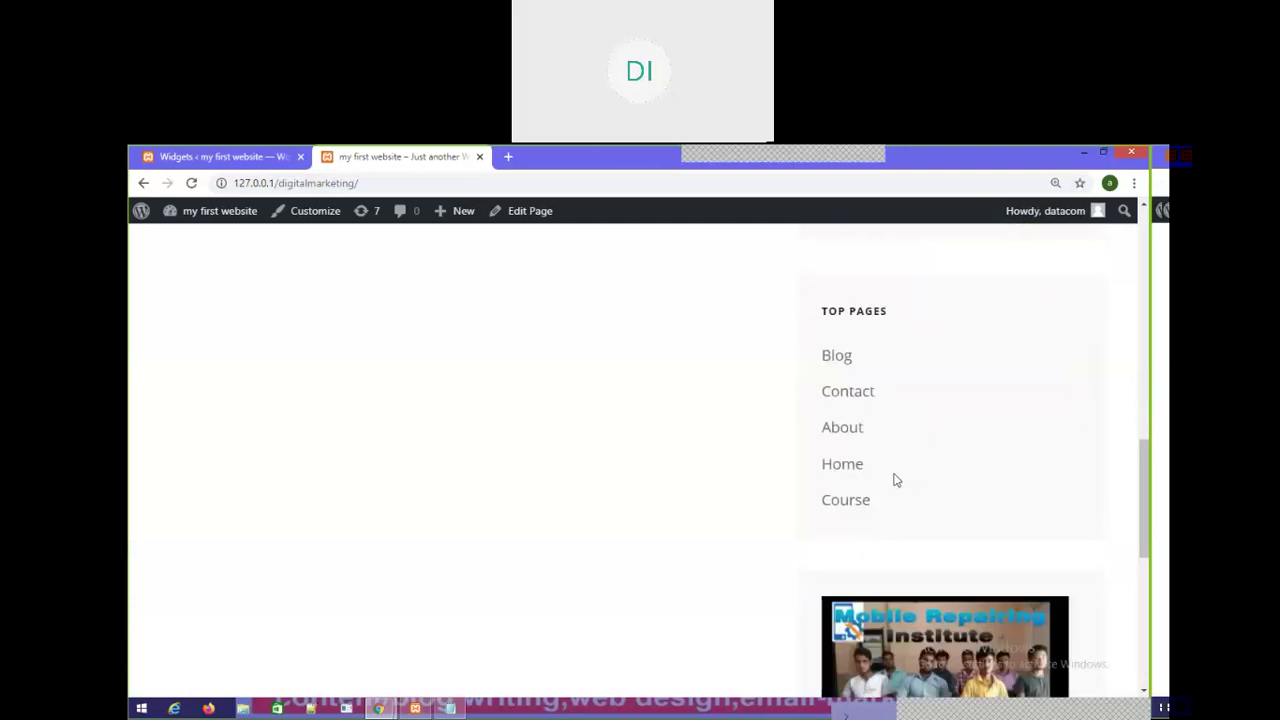
{"action": "scroll", "coordinate": [893, 450], "scroll_direction": "up", "scroll_amount": 8}
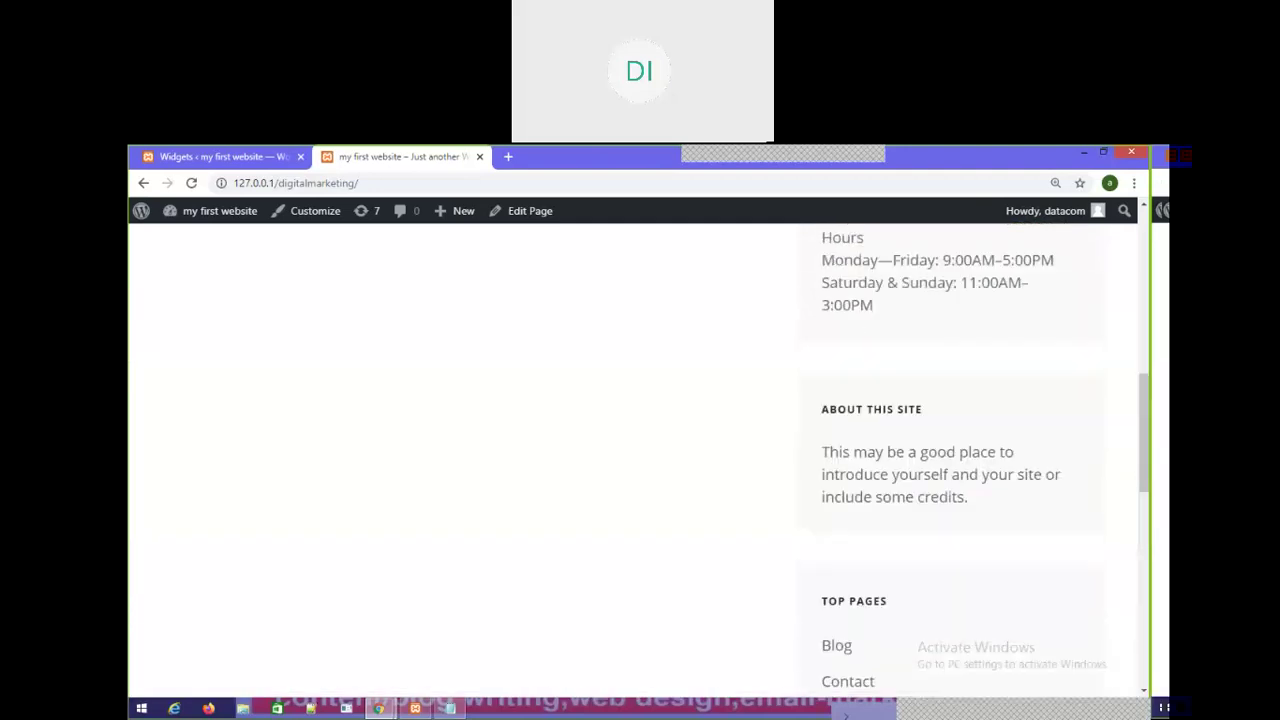
{"action": "scroll", "coordinate": [490, 445], "scroll_direction": "up", "scroll_amount": 4}
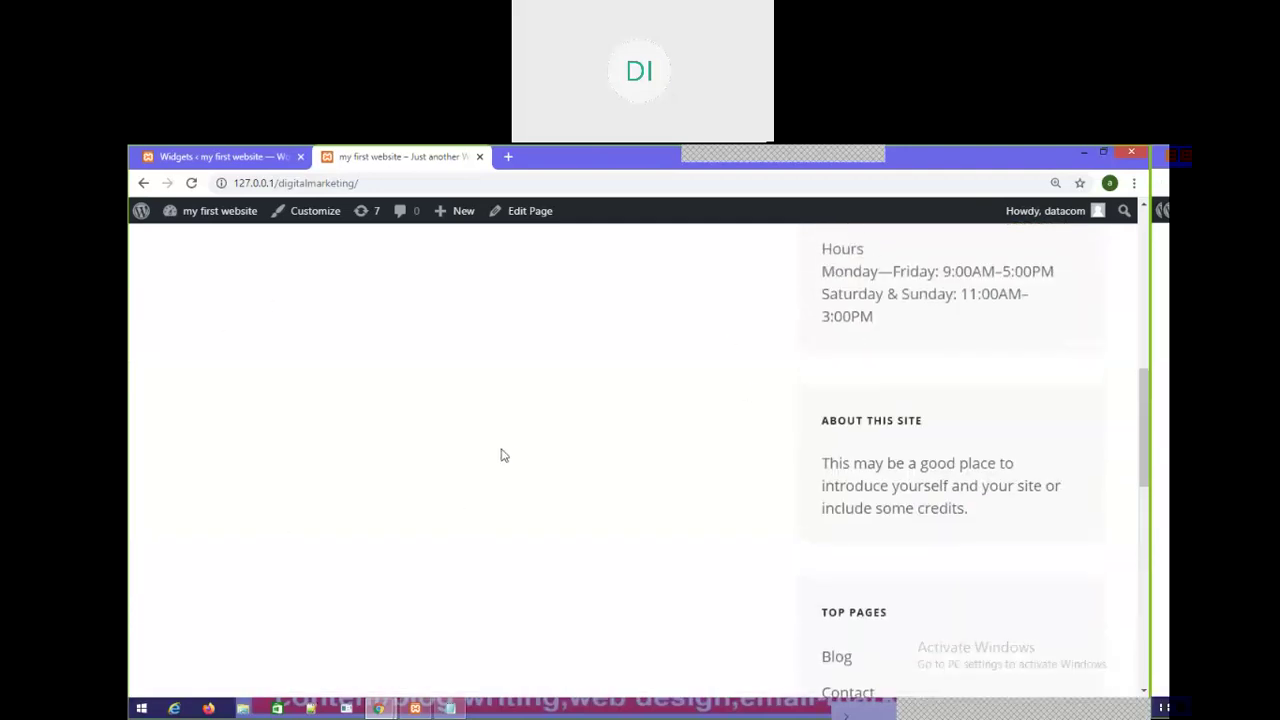
Step: Examine the homepage's welcome text beside the Find Us block and return to the header image
{"action": "scroll", "coordinate": [265, 433], "scroll_direction": "up", "scroll_amount": 1}
{"action": "left_click_drag", "start_coordinate": [157, 424], "coordinate": [588, 604]}
{"action": "left_click", "coordinate": [617, 554]}
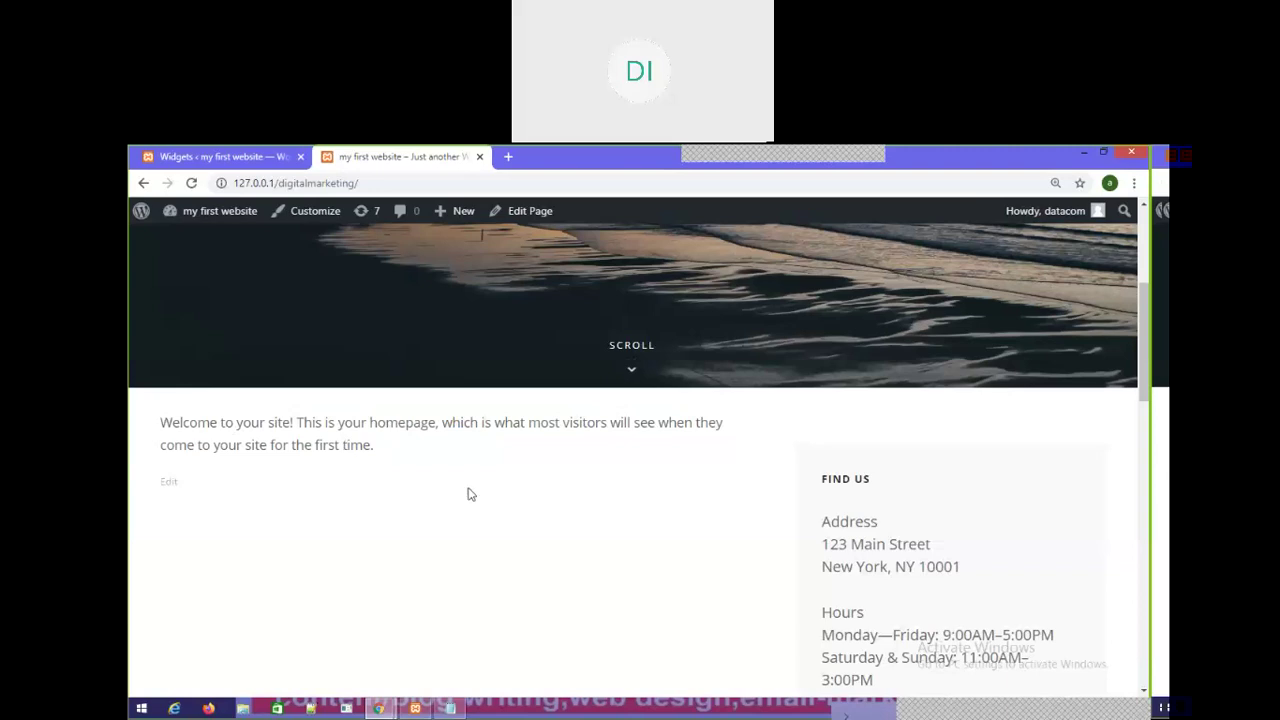
{"action": "scroll", "coordinate": [437, 437], "scroll_direction": "up", "scroll_amount": 3}
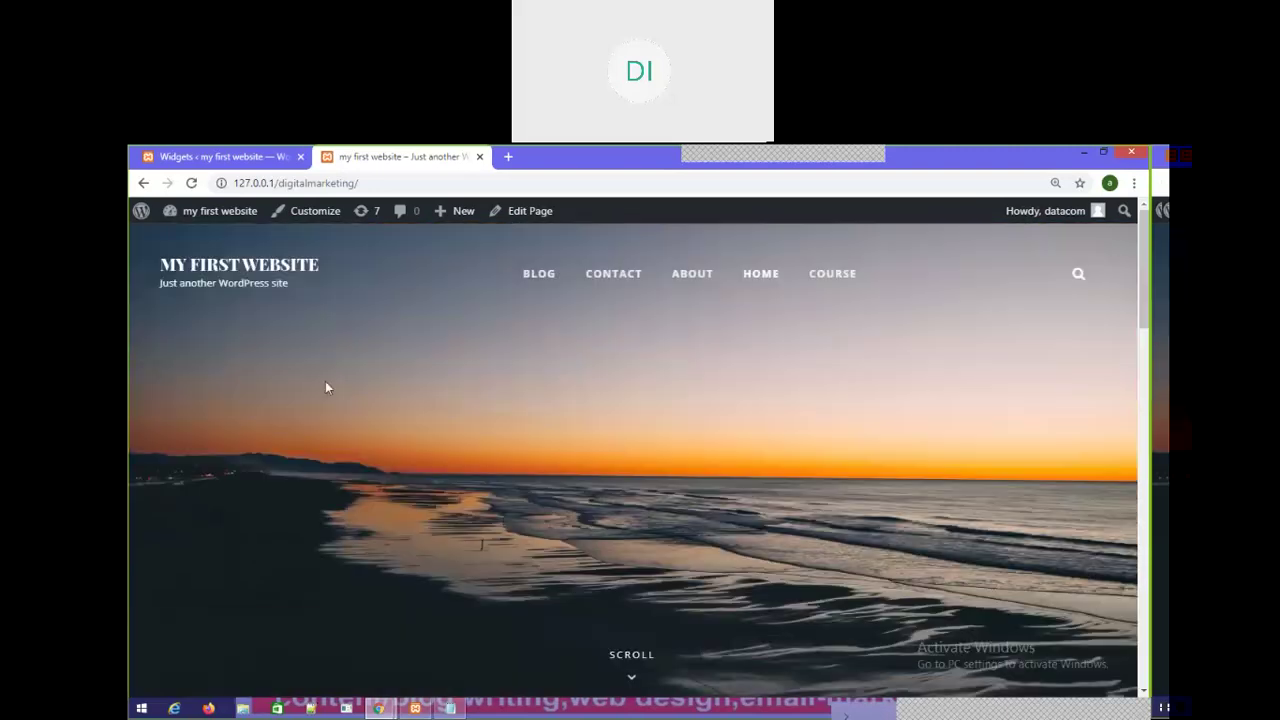
Step: Open the site's About page and check its text, sidebar widgets and sidebar image
{"action": "left_click", "coordinate": [692, 281]}
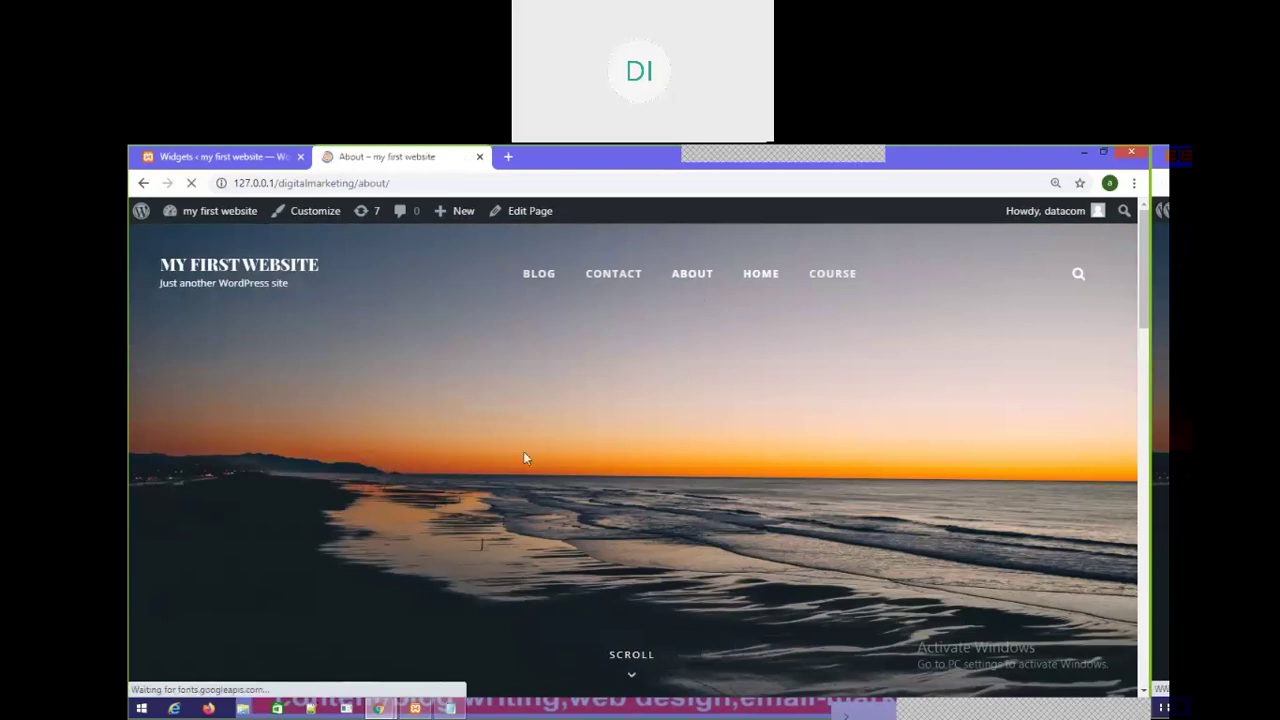
{"action": "scroll", "coordinate": [419, 528], "scroll_direction": "down", "scroll_amount": 2}
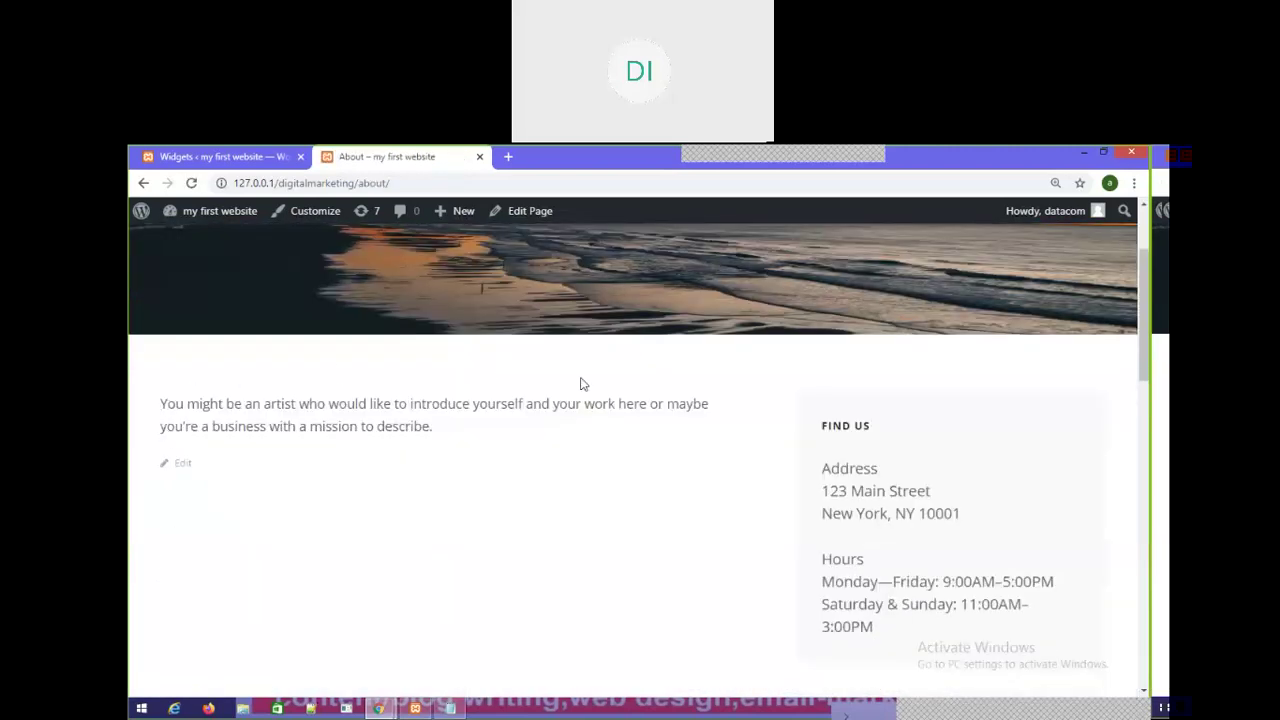
{"action": "scroll", "coordinate": [545, 524], "scroll_direction": "down", "scroll_amount": 3}
{"action": "scroll", "coordinate": [500, 512], "scroll_direction": "down", "scroll_amount": 4}
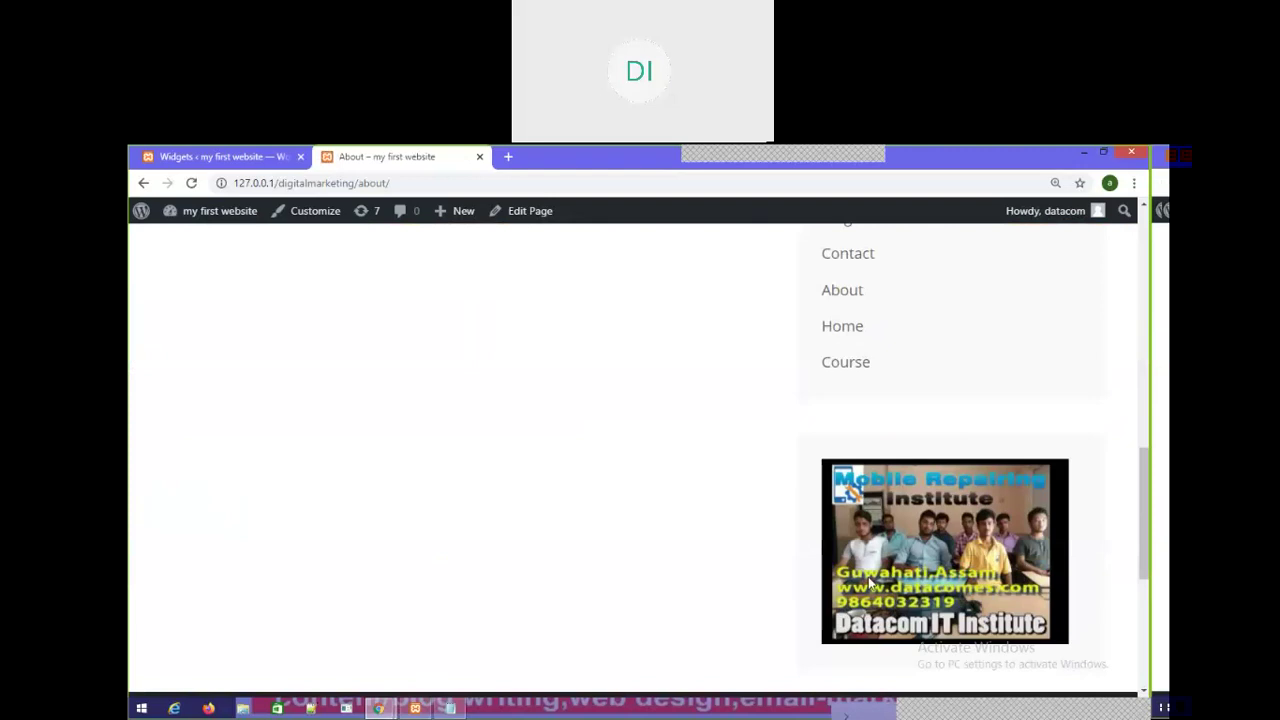
{"action": "scroll", "coordinate": [826, 456], "scroll_direction": "down", "scroll_amount": 3}
{"action": "scroll", "coordinate": [929, 383], "scroll_direction": "up", "scroll_amount": 12}
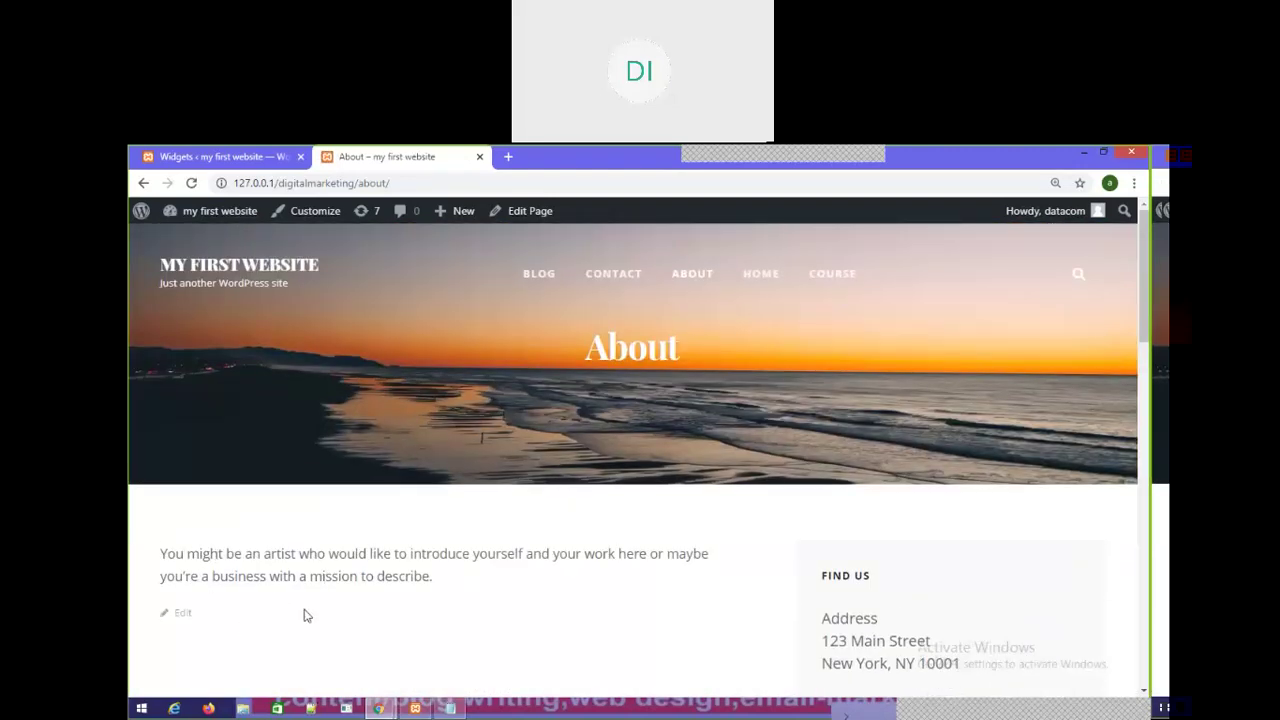
Step: Open the site's Course page and check its cover image alongside the sidebar widgets
{"action": "left_click", "coordinate": [840, 280]}
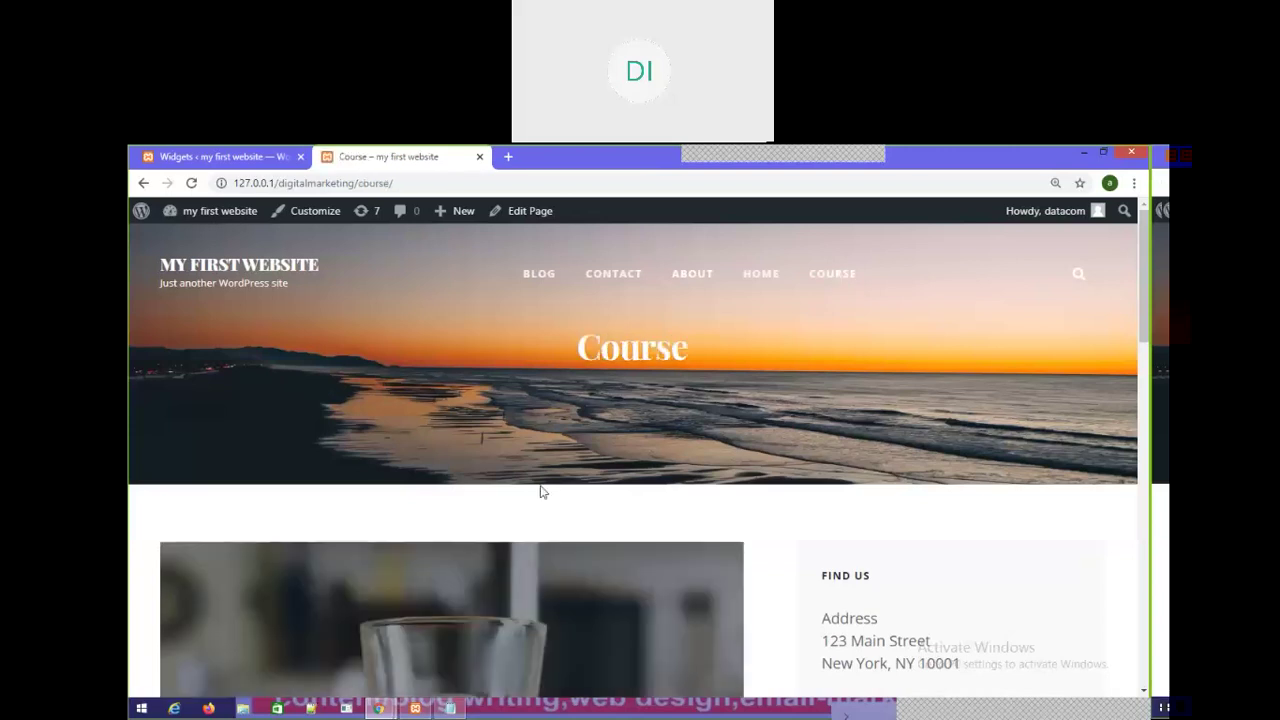
{"action": "scroll", "coordinate": [492, 448], "scroll_direction": "down", "scroll_amount": 3}
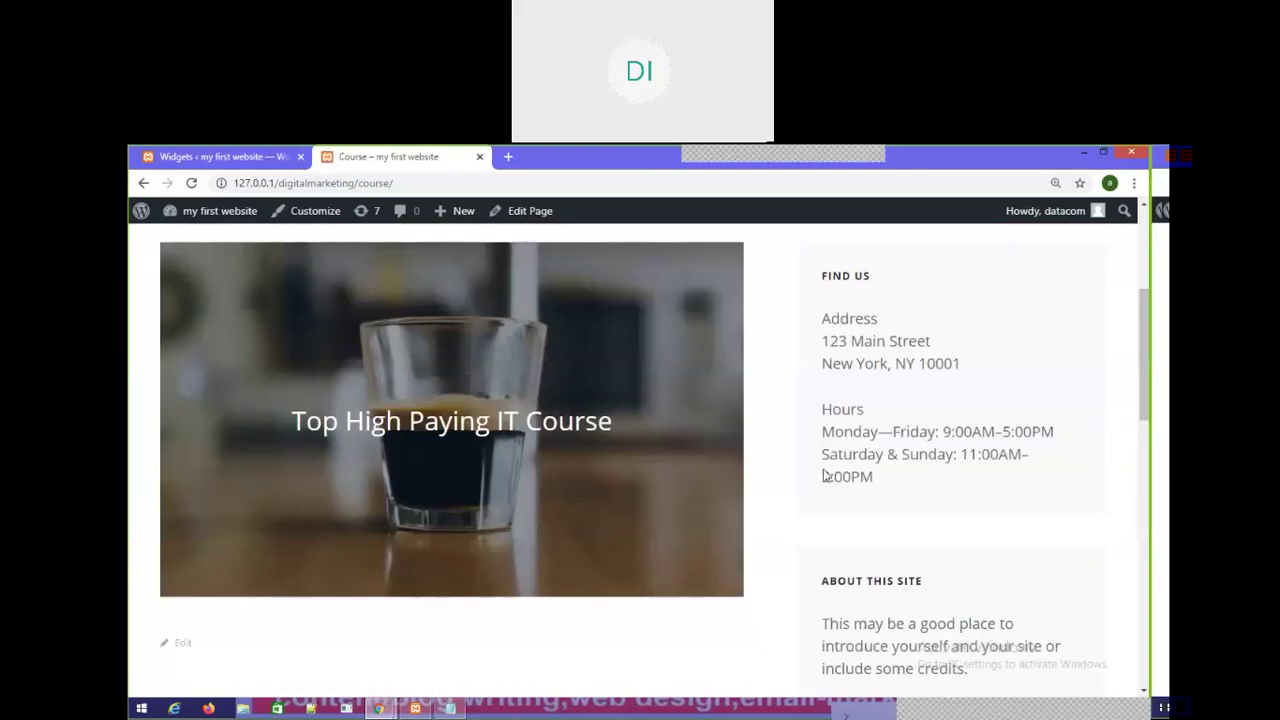
{"action": "scroll", "coordinate": [866, 295], "scroll_direction": "up", "scroll_amount": 3}
{"action": "scroll", "coordinate": [884, 550], "scroll_direction": "down", "scroll_amount": 10}
{"action": "scroll", "coordinate": [763, 500], "scroll_direction": "up", "scroll_amount": 8}
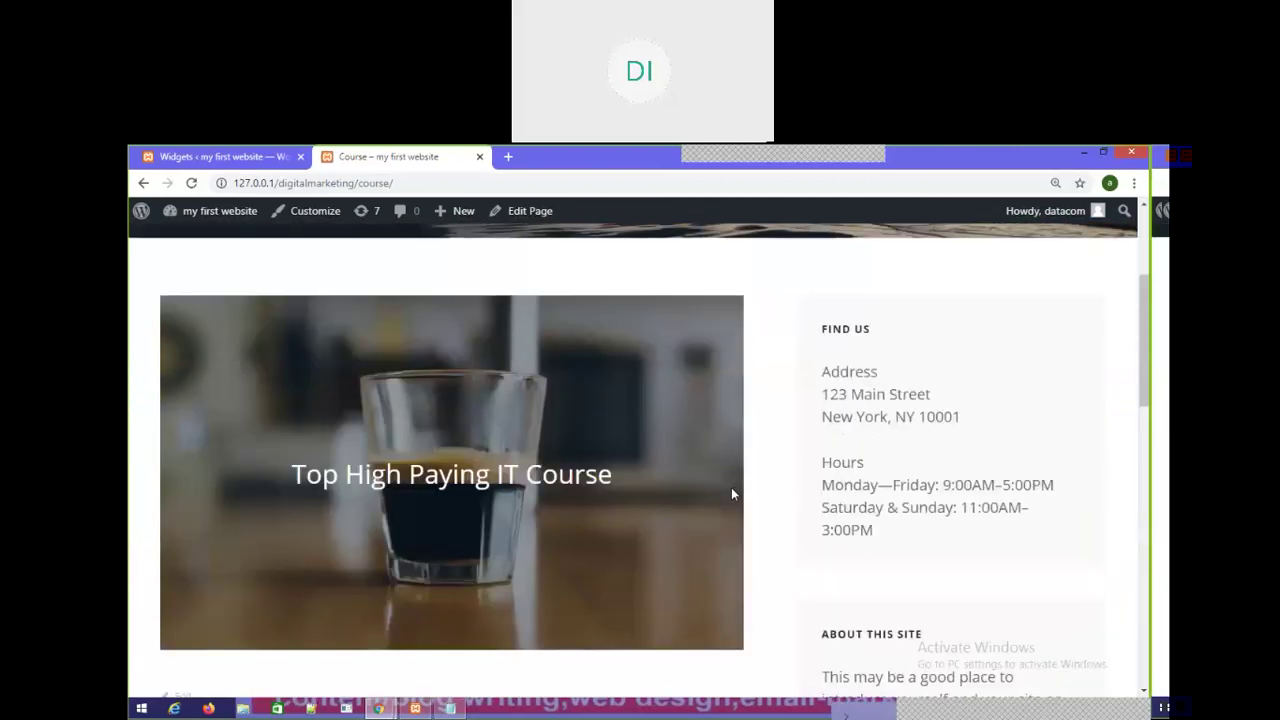
{"action": "scroll", "coordinate": [733, 487], "scroll_direction": "up", "scroll_amount": 3}
{"action": "scroll", "coordinate": [668, 584], "scroll_direction": "down", "scroll_amount": 3}
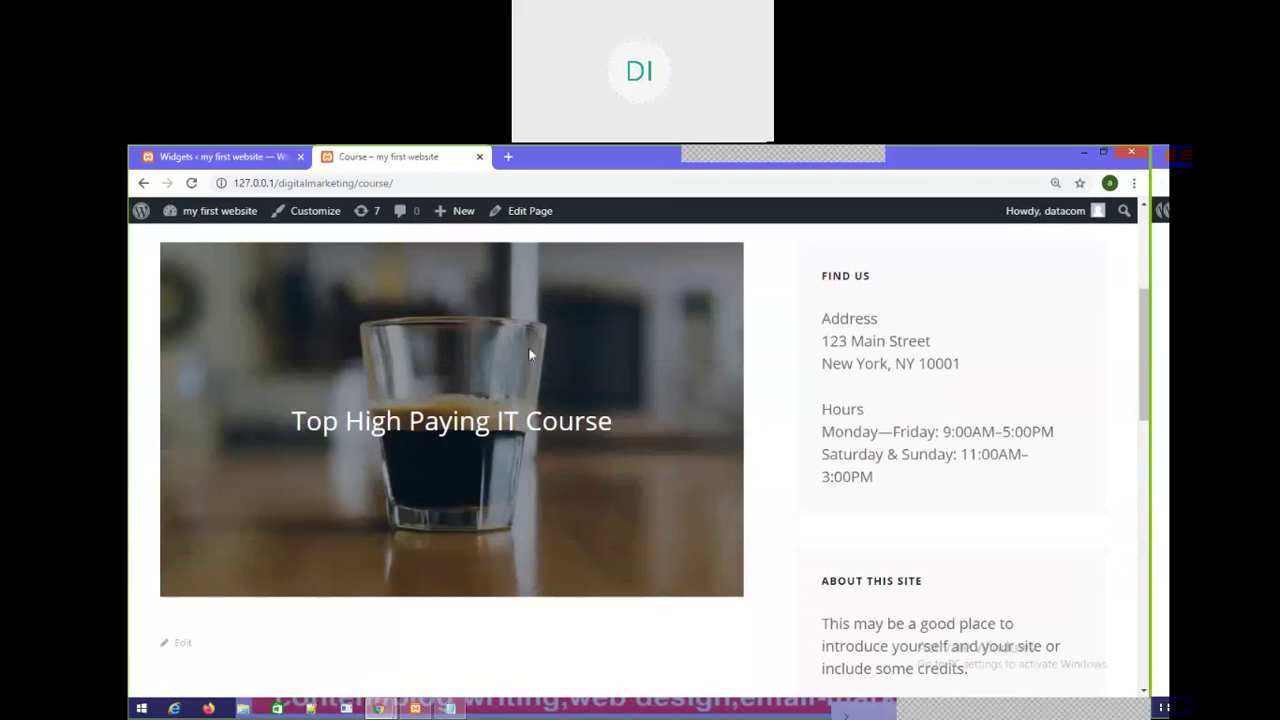
Step: Highlight the About This Site block in the Course page's sidebar, clear the selection and return to the header
{"action": "scroll", "coordinate": [870, 600], "scroll_direction": "down", "scroll_amount": 3}
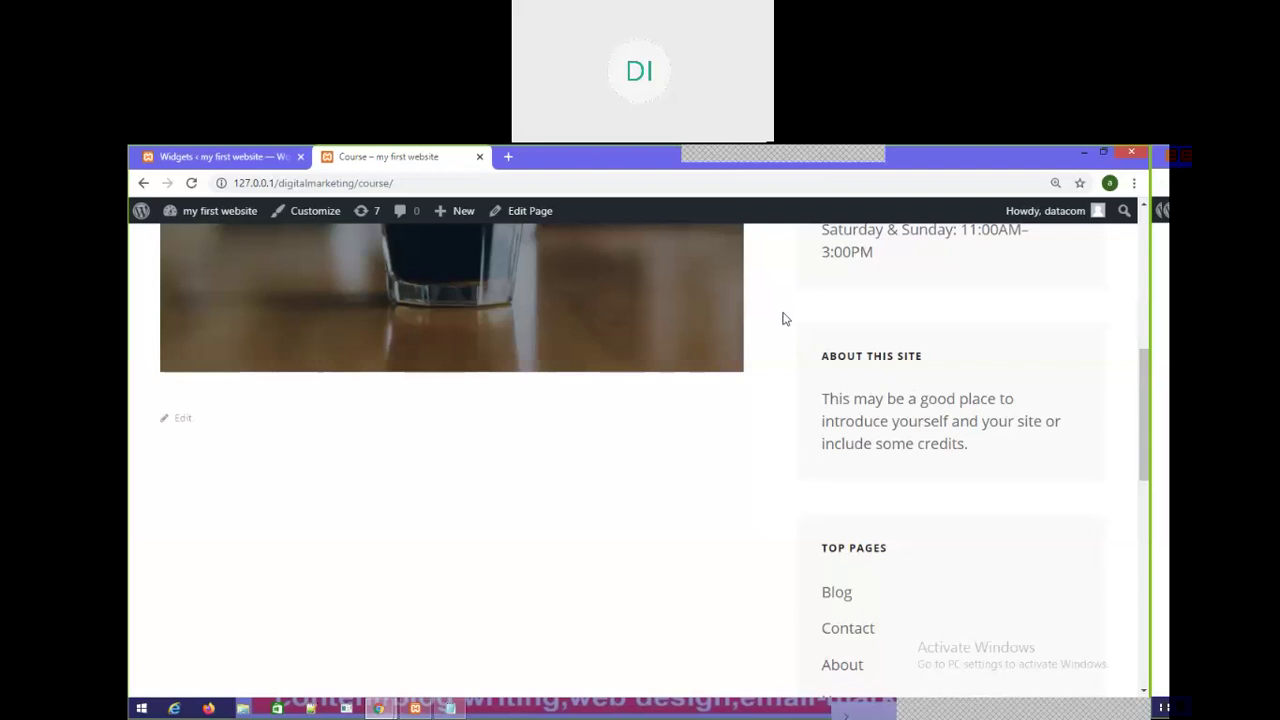
{"action": "left_click_drag", "start_coordinate": [850, 362], "coordinate": [1043, 453]}
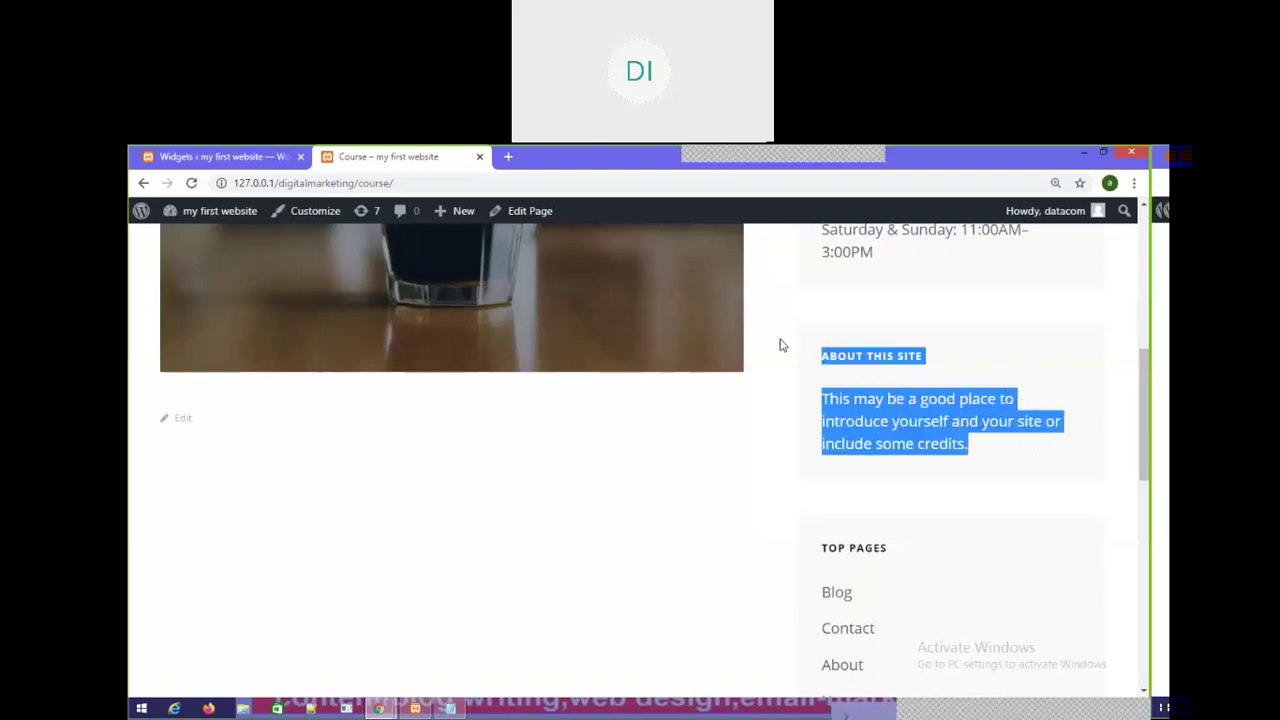
{"action": "left_click", "coordinate": [869, 398]}
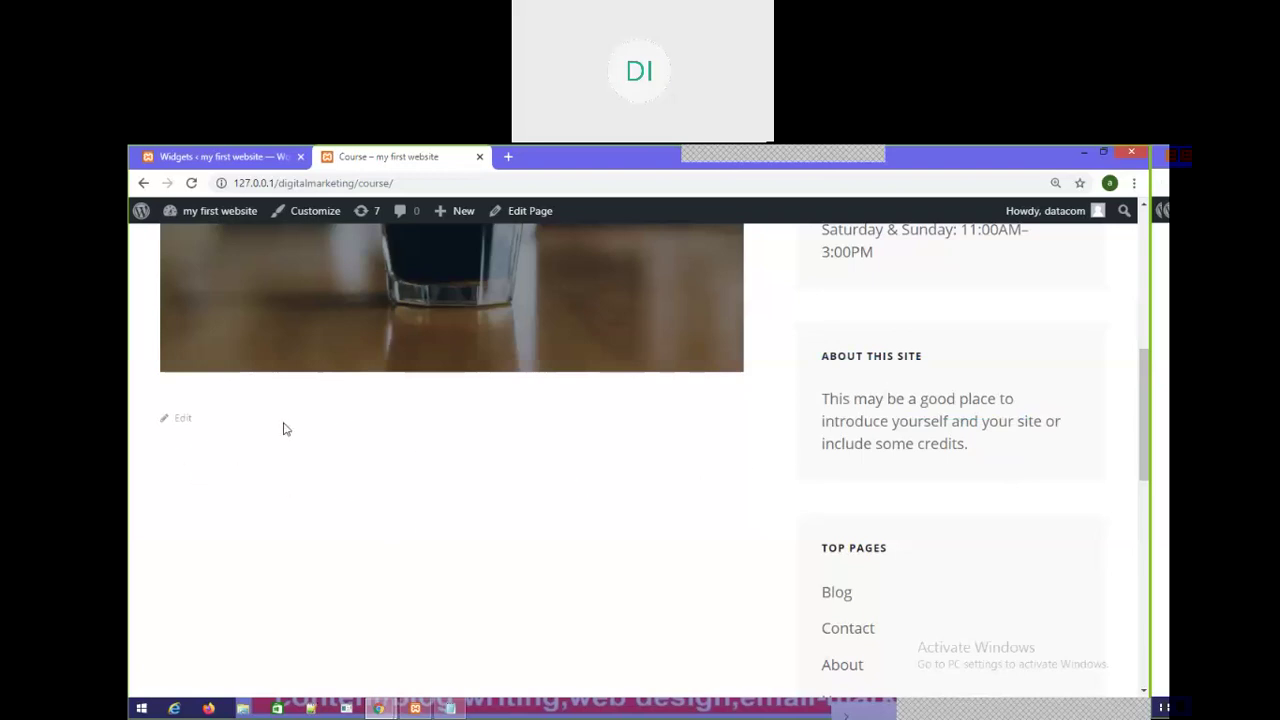
{"action": "scroll", "coordinate": [853, 288], "scroll_direction": "up", "scroll_amount": 5}
{"action": "scroll", "coordinate": [711, 296], "scroll_direction": "up", "scroll_amount": 1}
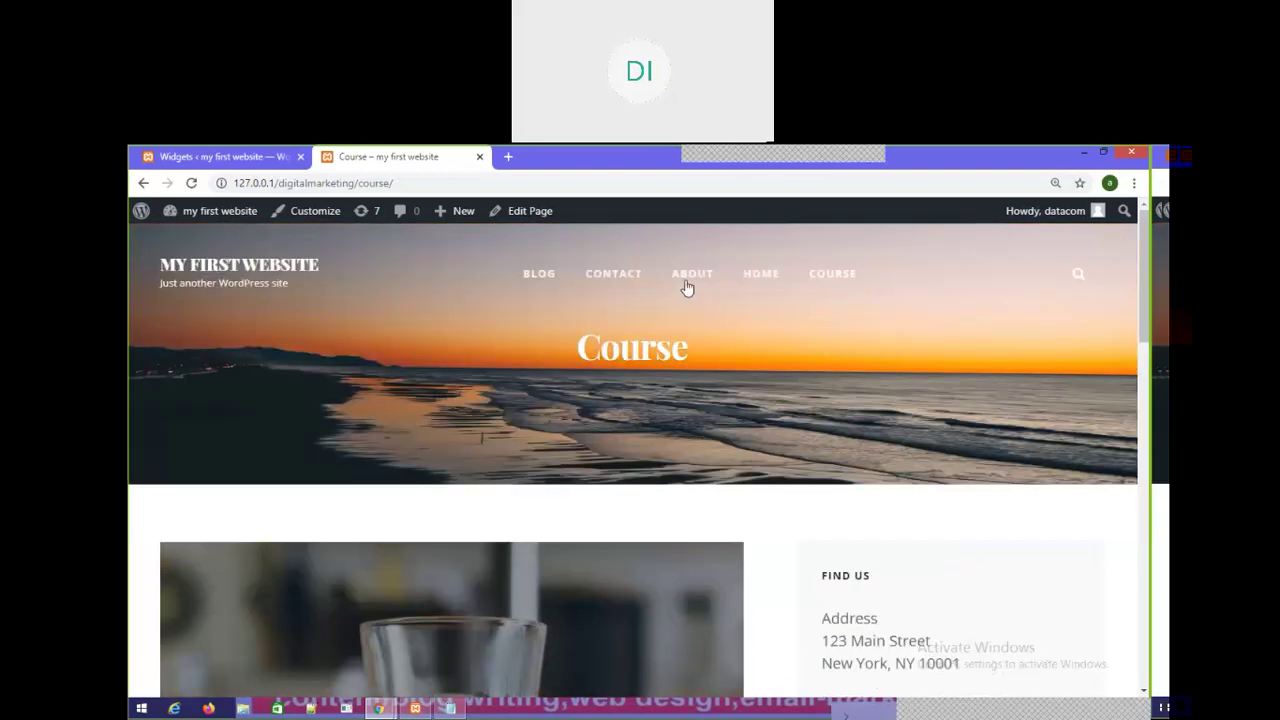
Step: Open the site's Contact page, review its sidebar widgets and highlight the About This Site block
{"action": "left_click", "coordinate": [618, 273]}
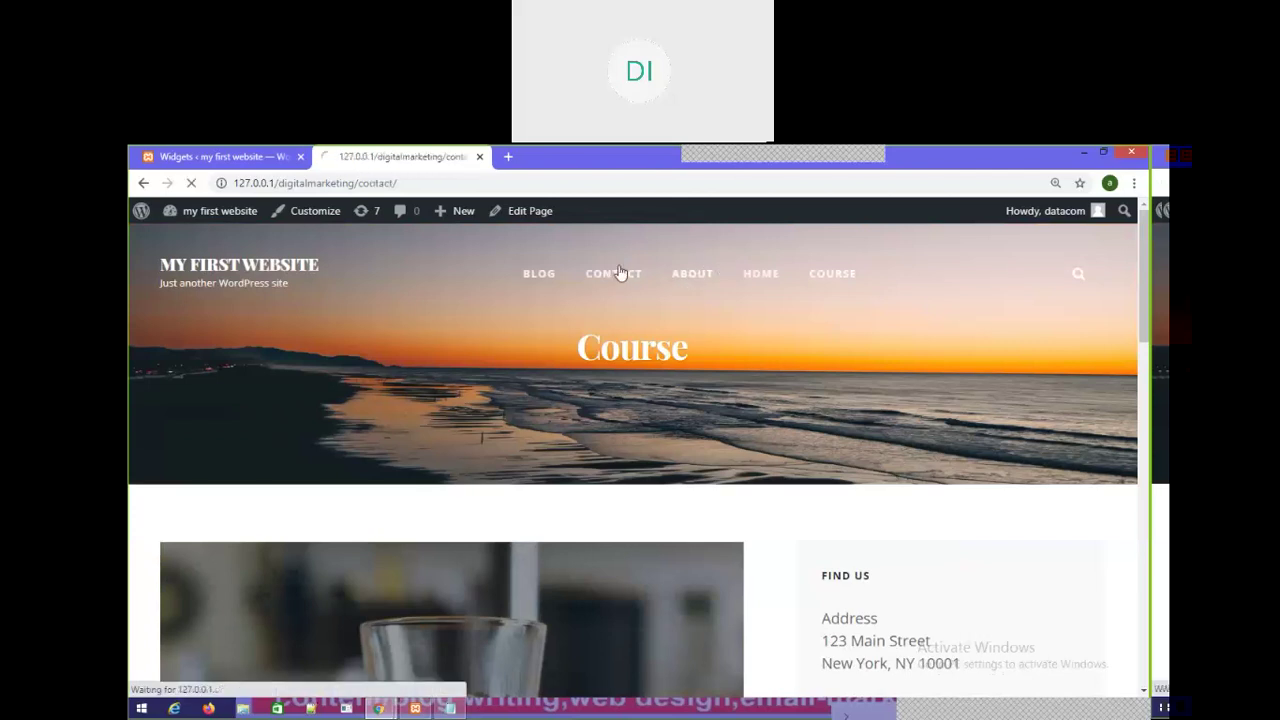
{"action": "scroll", "coordinate": [940, 585], "scroll_direction": "down", "scroll_amount": 3}
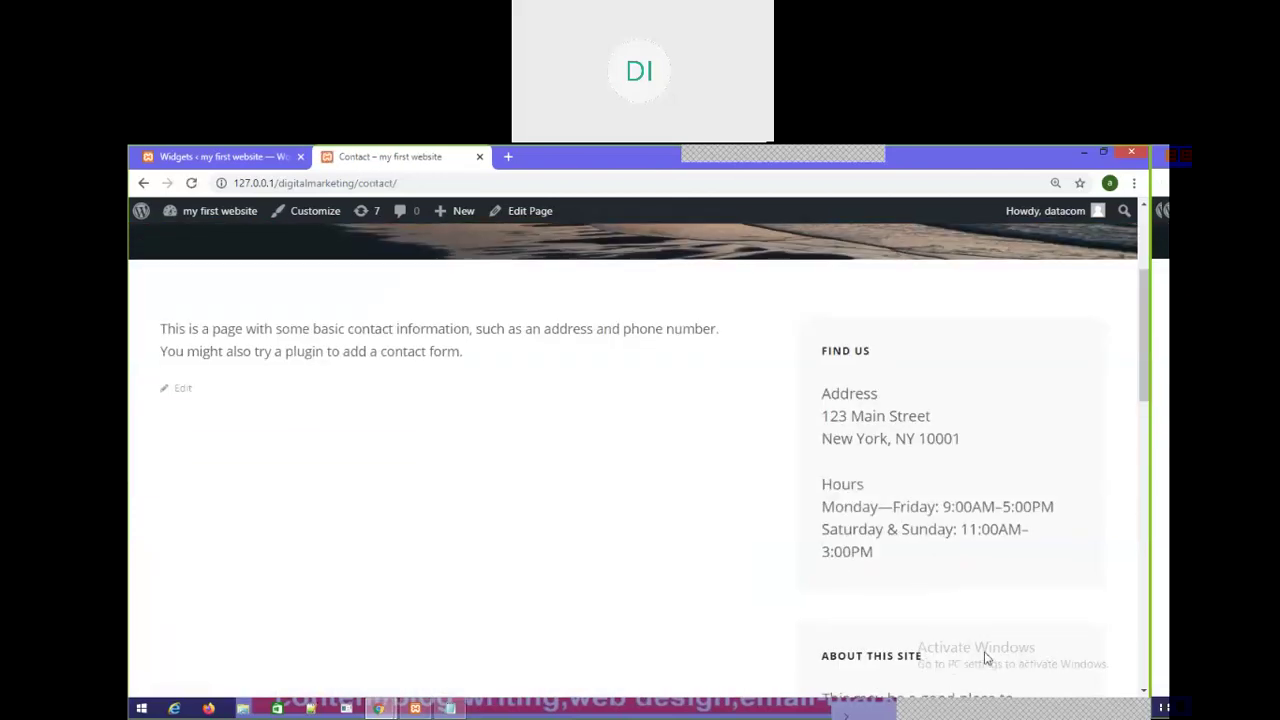
{"action": "scroll", "coordinate": [814, 463], "scroll_direction": "down", "scroll_amount": 3}
{"action": "scroll", "coordinate": [600, 445], "scroll_direction": "up", "scroll_amount": 4}
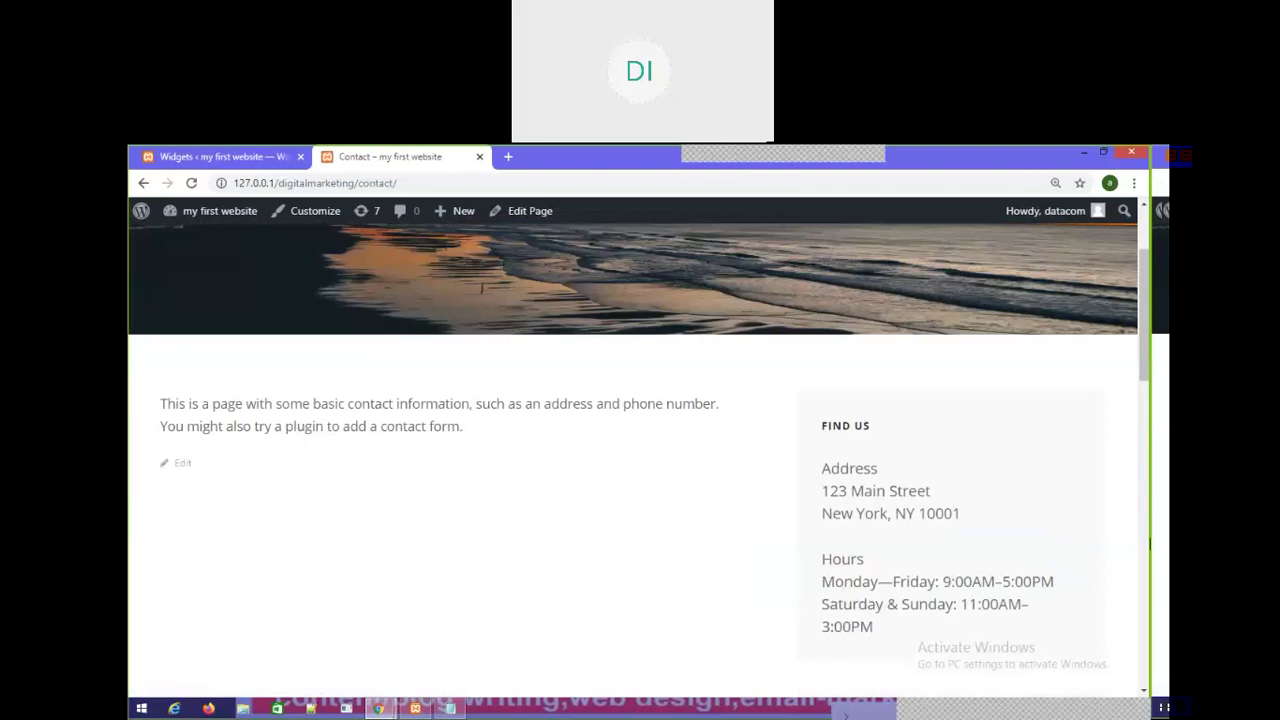
{"action": "scroll", "coordinate": [1049, 571], "scroll_direction": "down", "scroll_amount": 4}
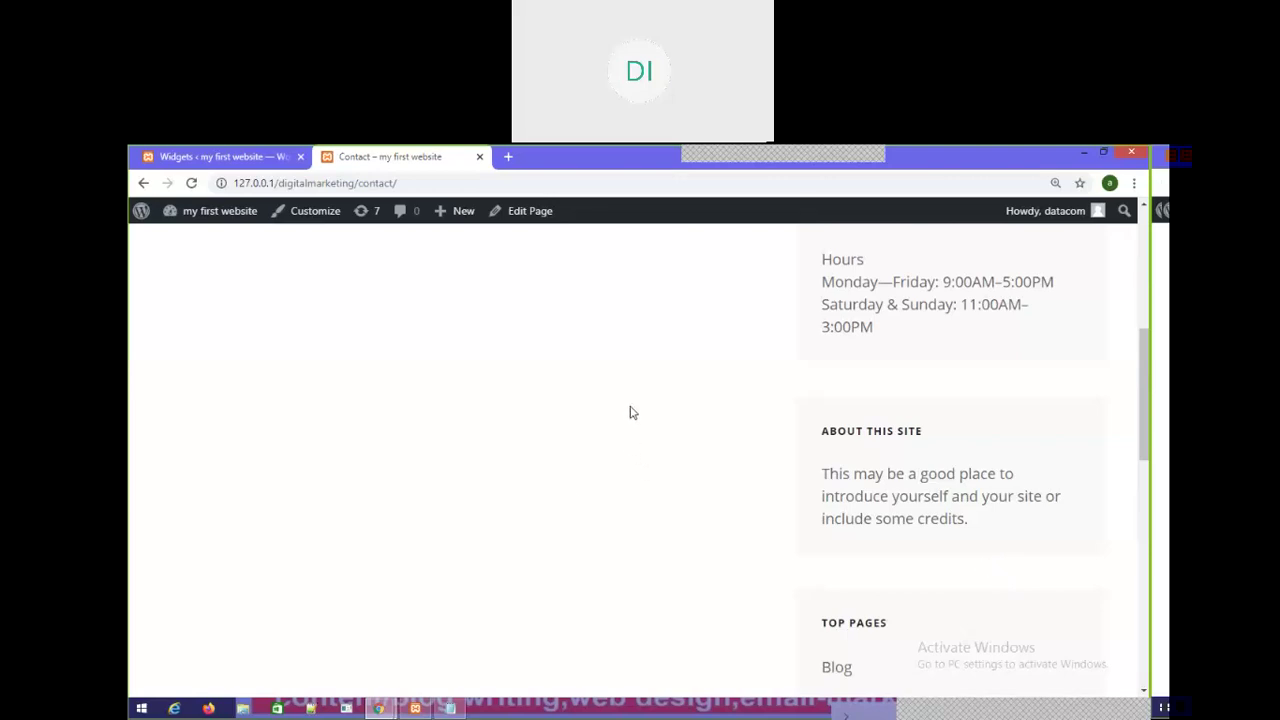
{"action": "scroll", "coordinate": [929, 517], "scroll_direction": "down", "scroll_amount": 3}
{"action": "scroll", "coordinate": [910, 455], "scroll_direction": "up", "scroll_amount": 4}
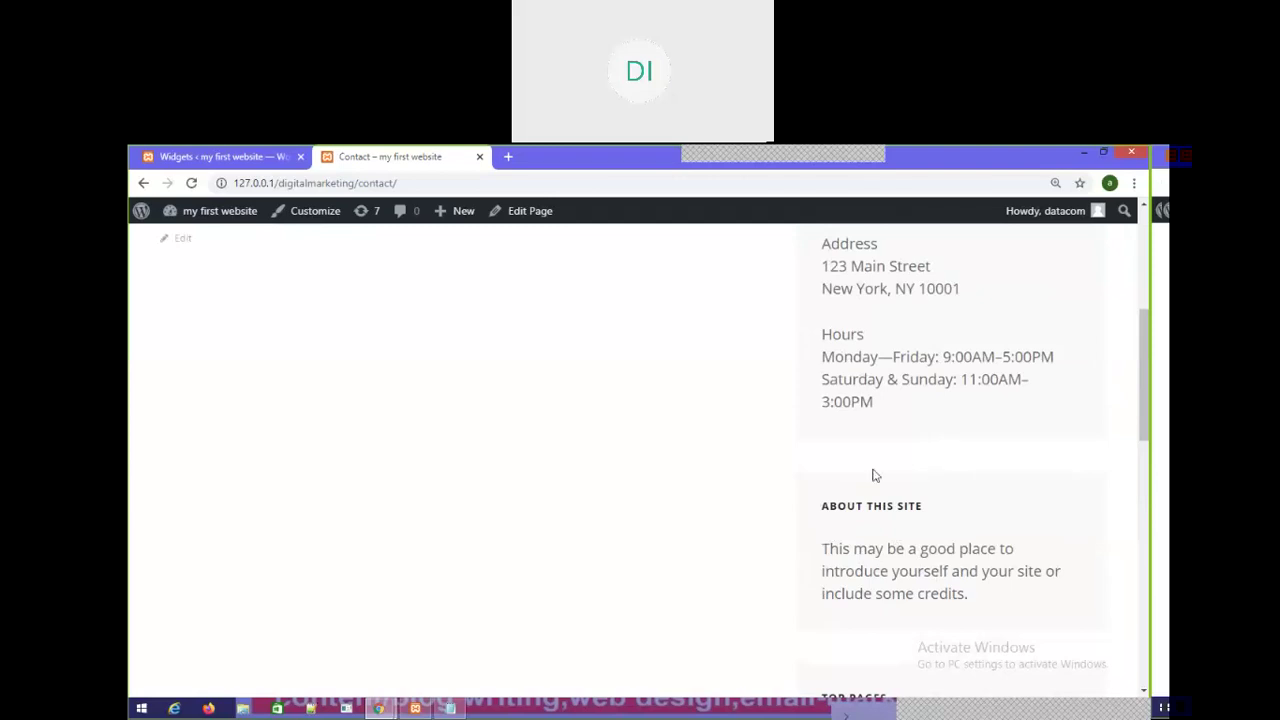
{"action": "left_click_drag", "start_coordinate": [823, 484], "coordinate": [1064, 627]}
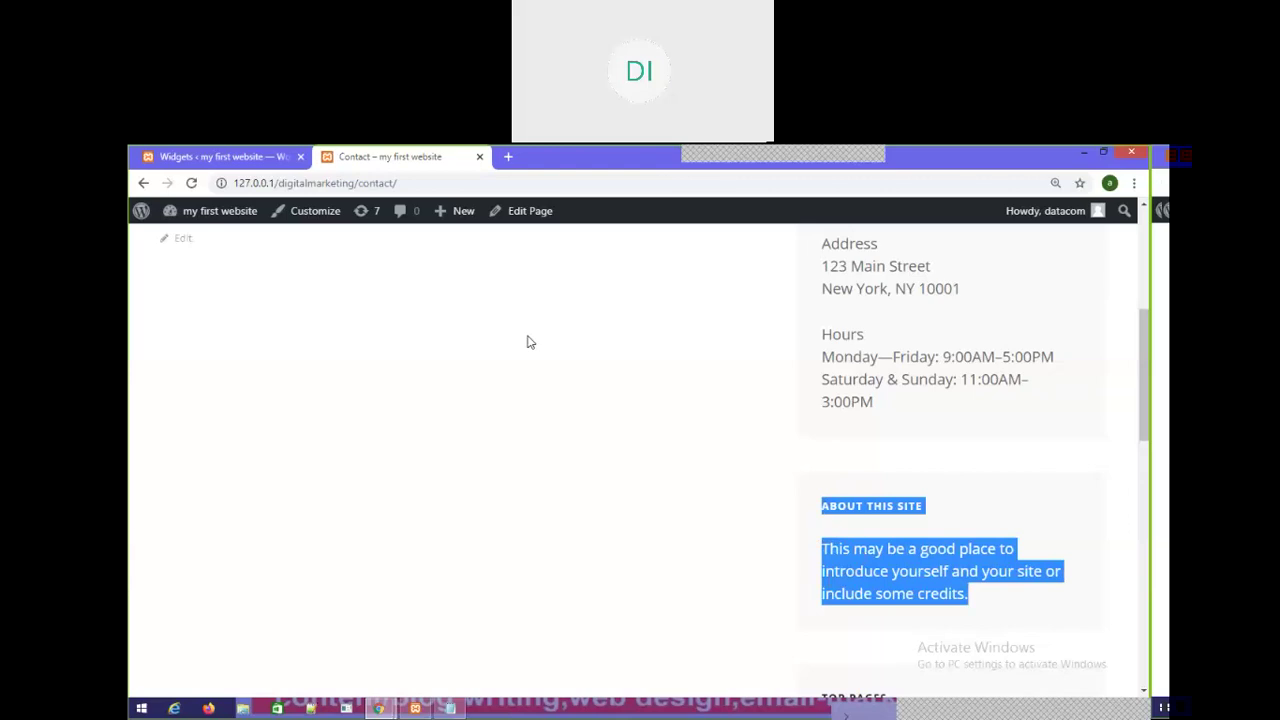
Step: Check the available widgets and widget areas on the Widgets admin page, and return to the live Contact page's header
{"action": "left_click", "coordinate": [185, 158]}
{"action": "scroll", "coordinate": [490, 575], "scroll_direction": "up", "scroll_amount": 1}
{"action": "scroll", "coordinate": [478, 600], "scroll_direction": "down", "scroll_amount": 3}
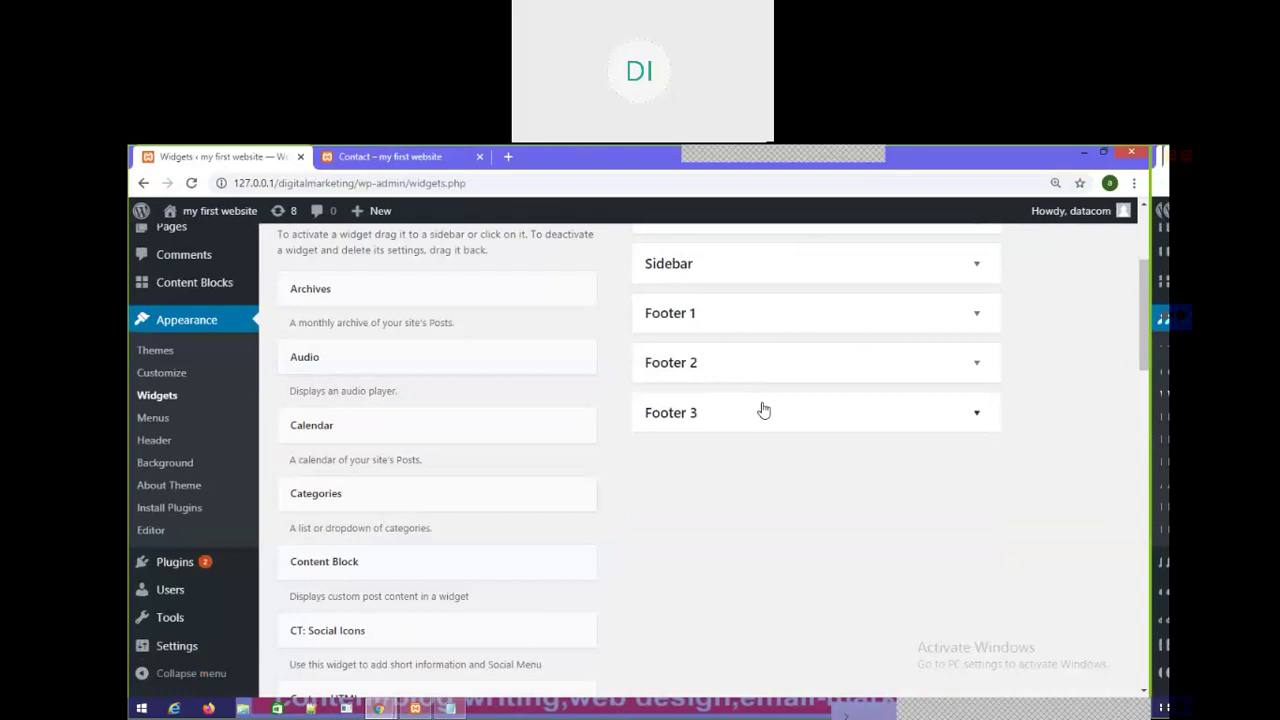
{"action": "scroll", "coordinate": [763, 408], "scroll_direction": "up", "scroll_amount": 3}
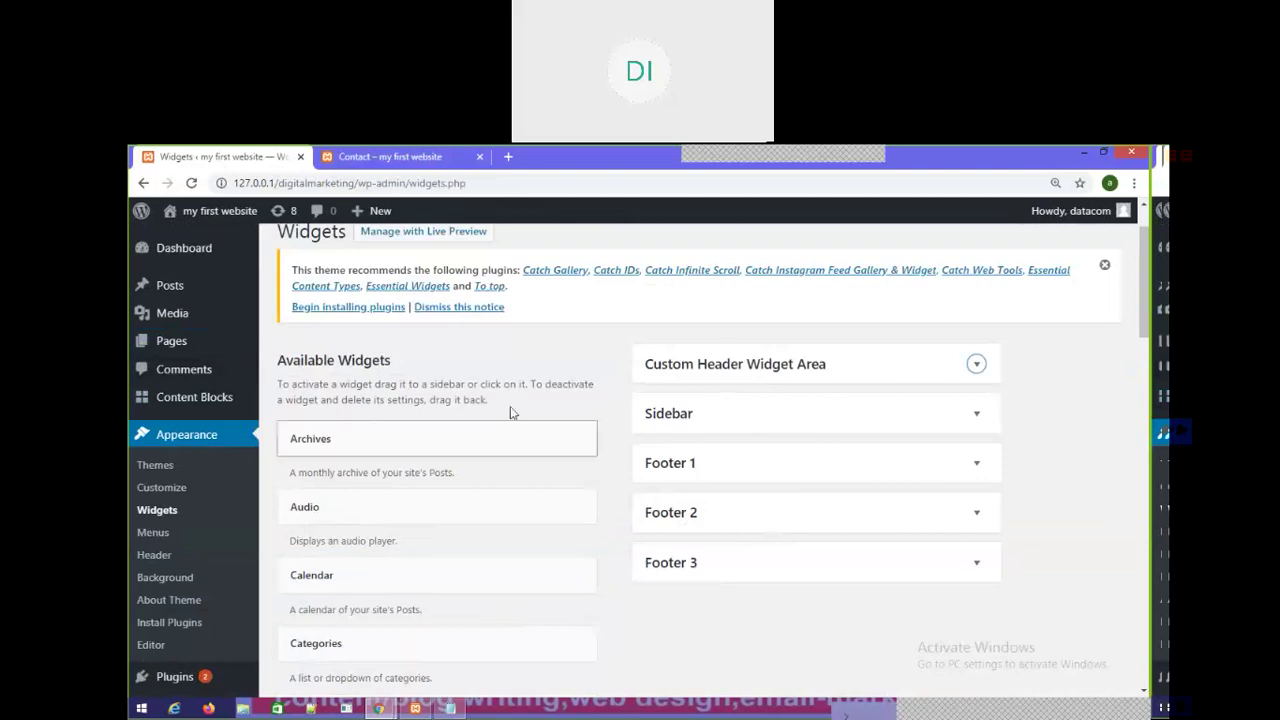
{"action": "left_click", "coordinate": [390, 156]}
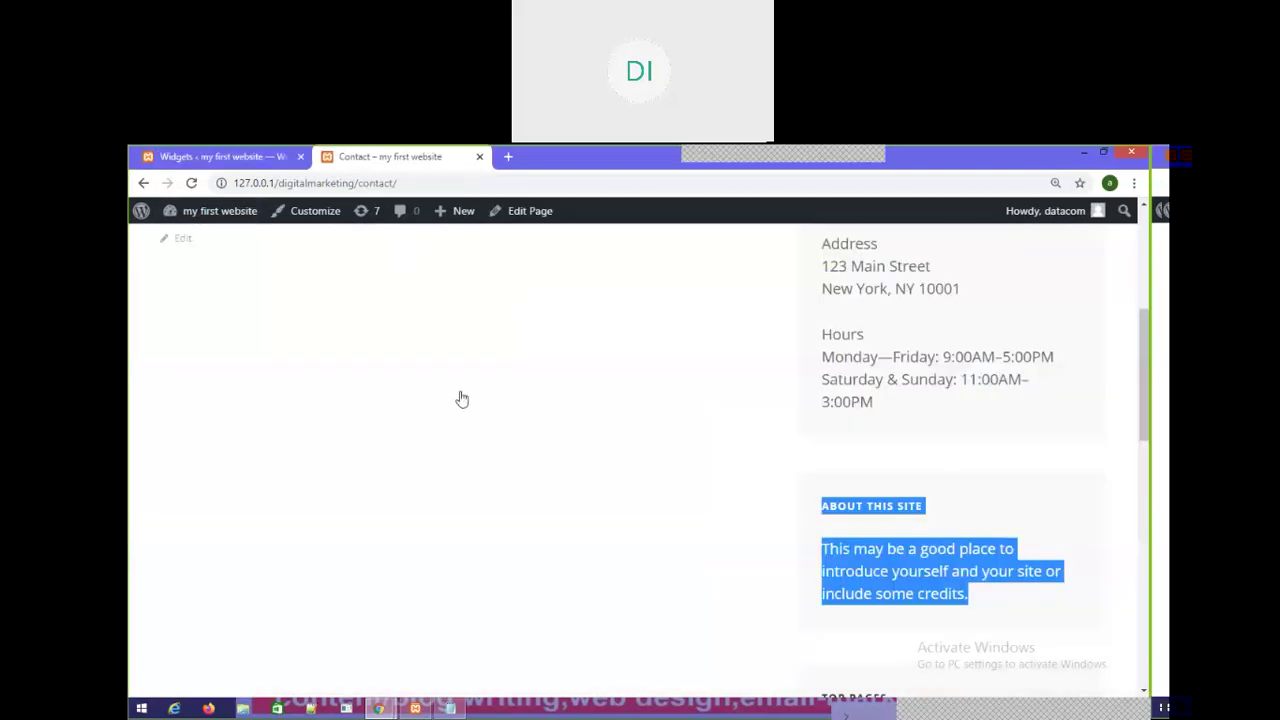
{"action": "scroll", "coordinate": [404, 268], "scroll_direction": "up", "scroll_amount": 4}
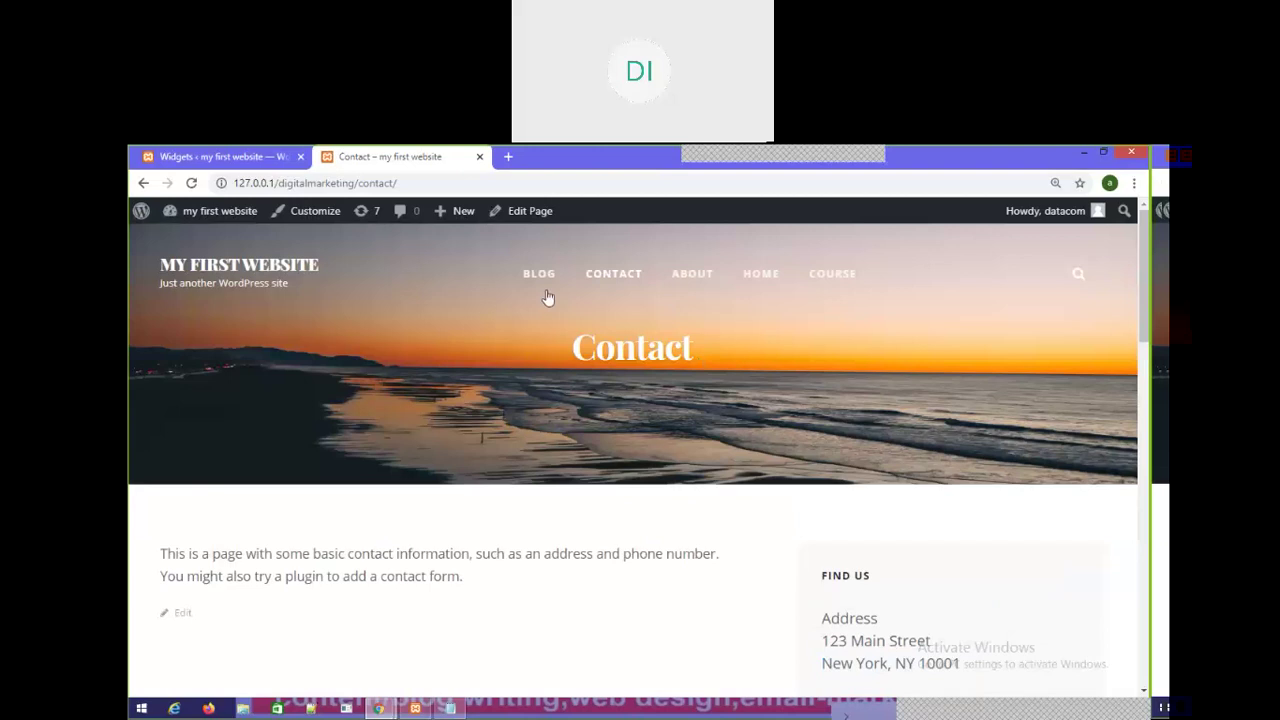
Step: Open the live site's Home page from its navigation, and return to the Widgets admin page
{"action": "left_click", "coordinate": [765, 277]}
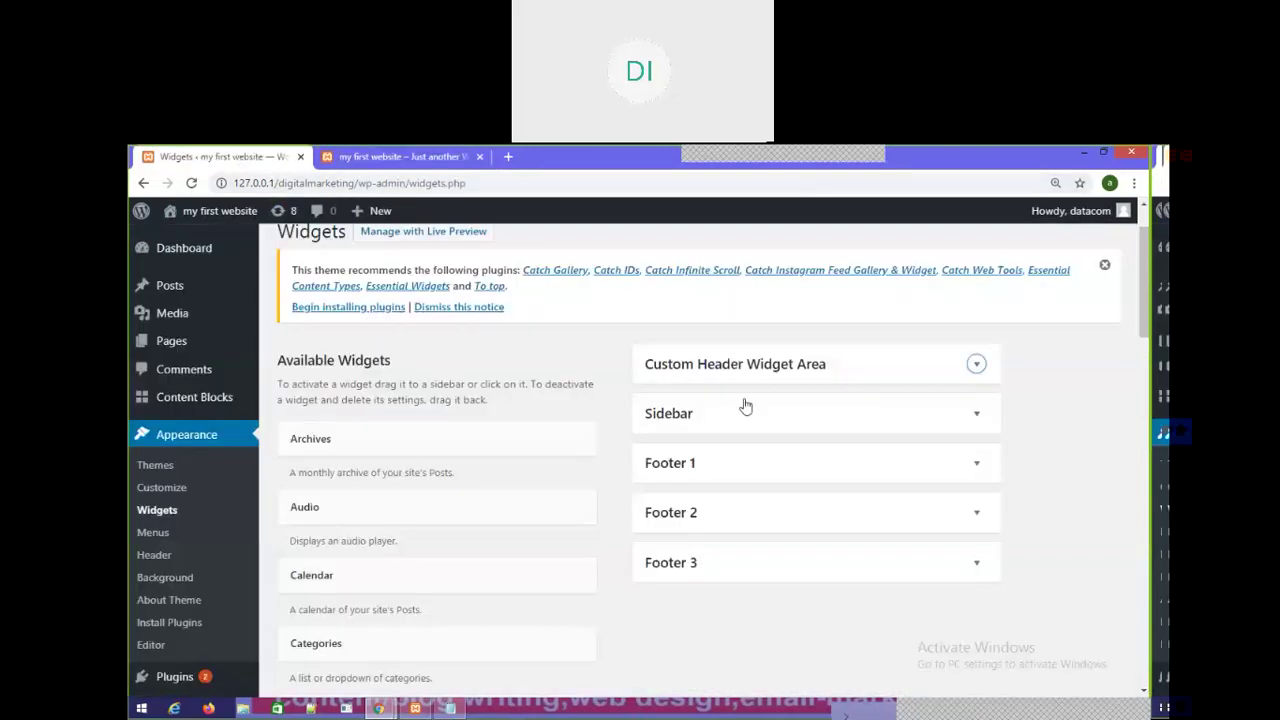
{"action": "left_click", "coordinate": [218, 156]}
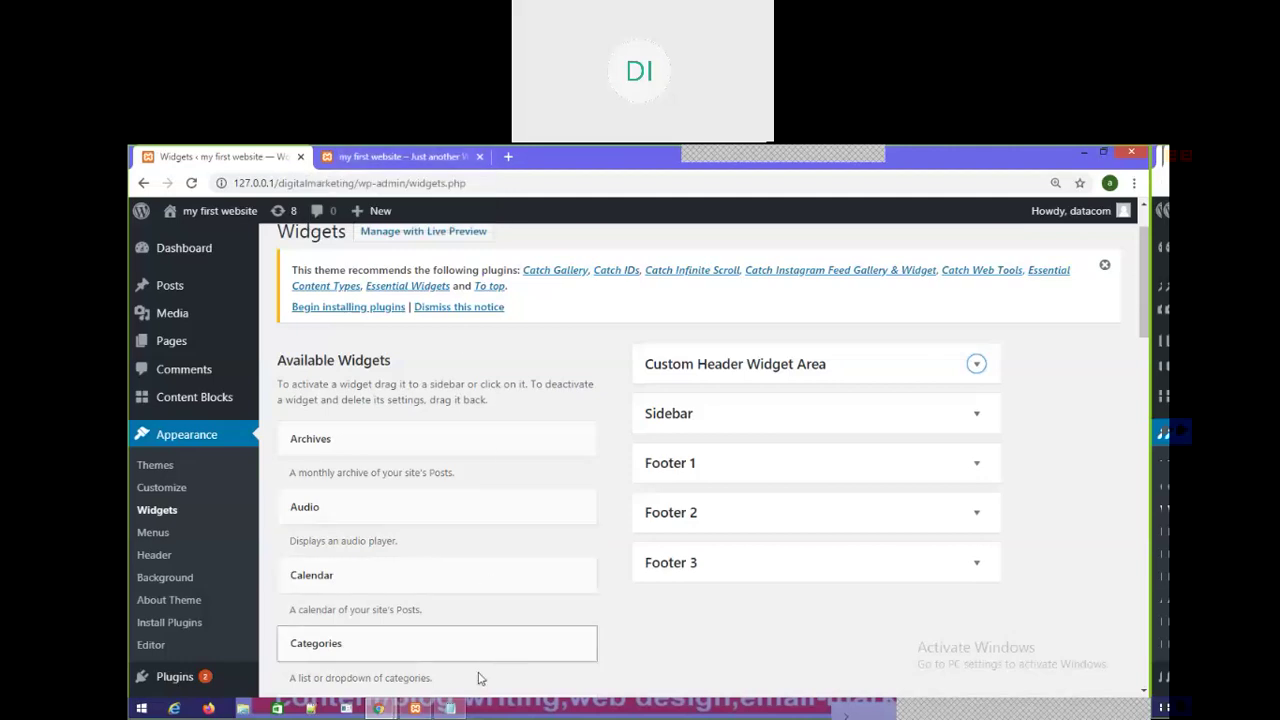
Step: Switch to the Notepad document with the next session's Webex details and highlight the meeting ID and password lines
{"action": "mouse_move", "coordinate": [450, 710]}
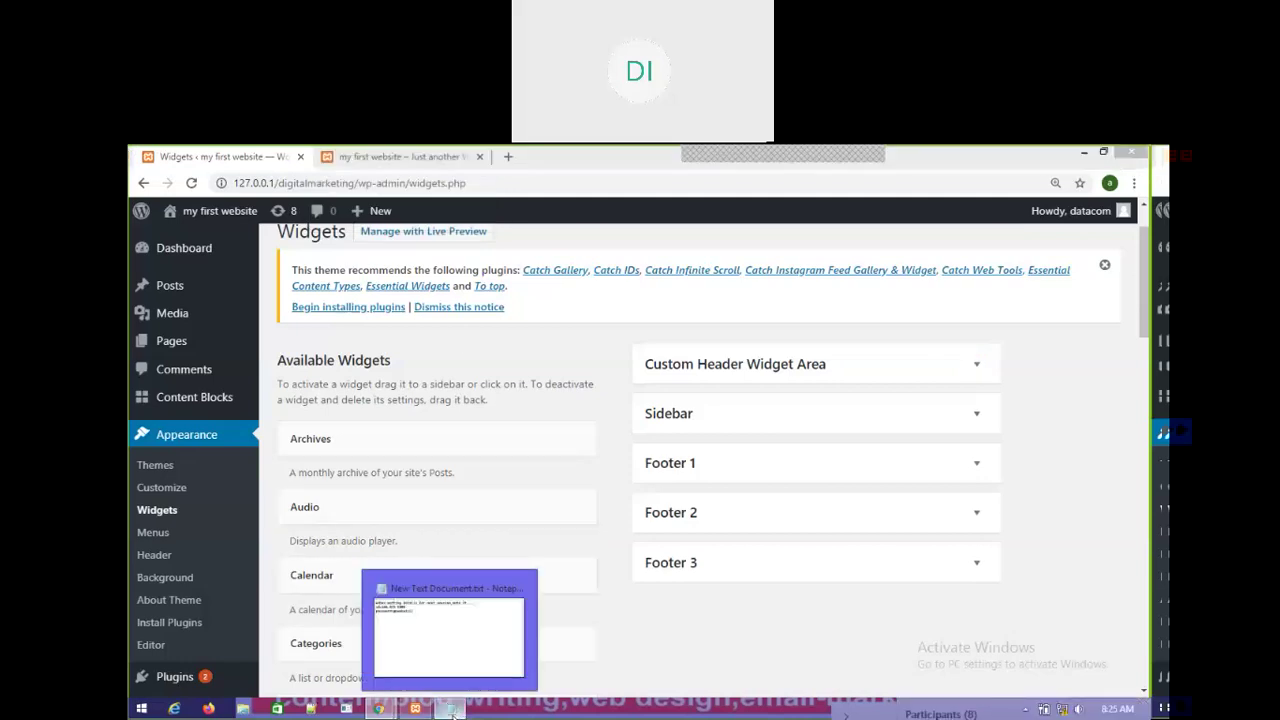
{"action": "left_click", "coordinate": [440, 650]}
{"action": "left_click_drag", "start_coordinate": [411, 250], "coordinate": [133, 207]}
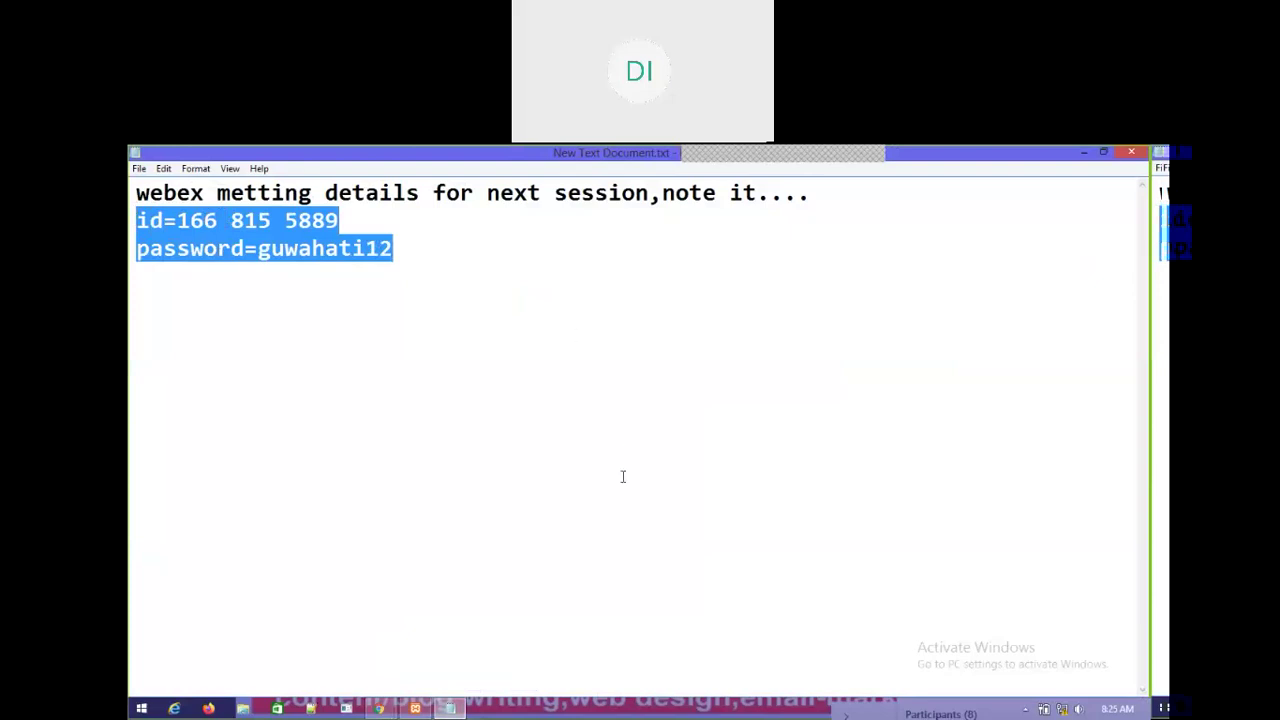
{"action": "left_click", "coordinate": [510, 423]}
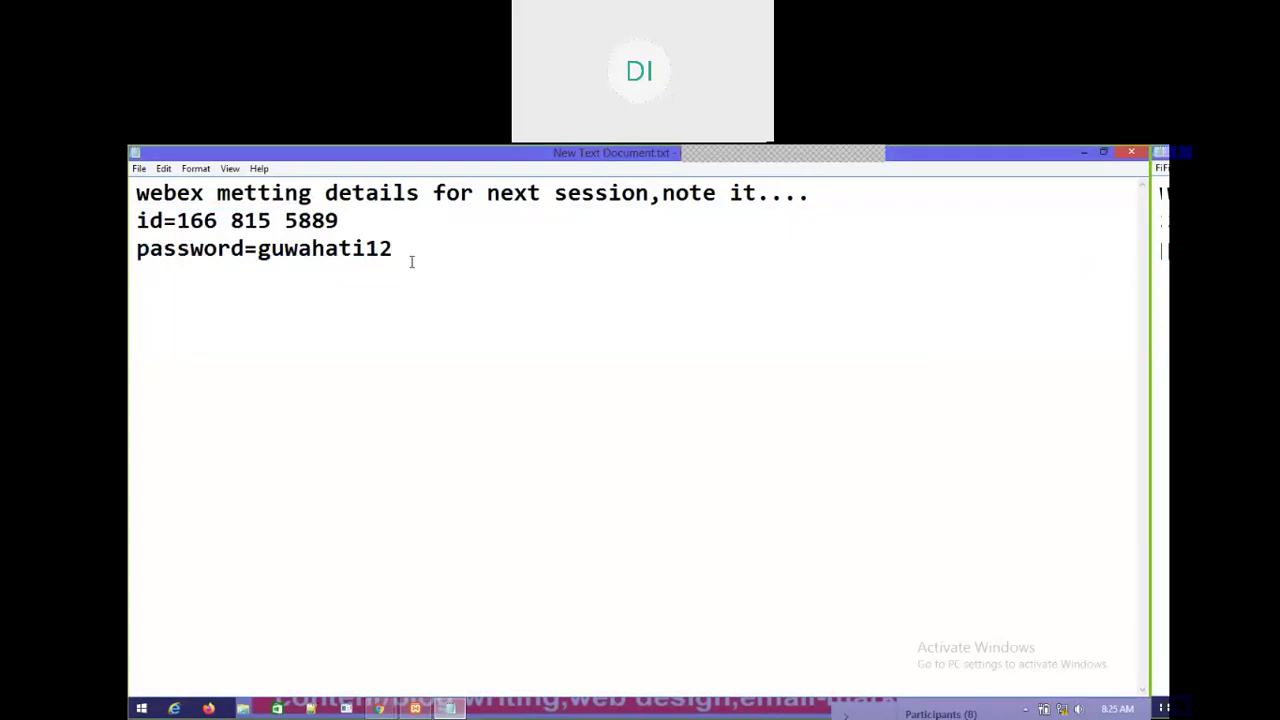
{"action": "left_click_drag", "start_coordinate": [403, 258], "coordinate": [135, 219]}
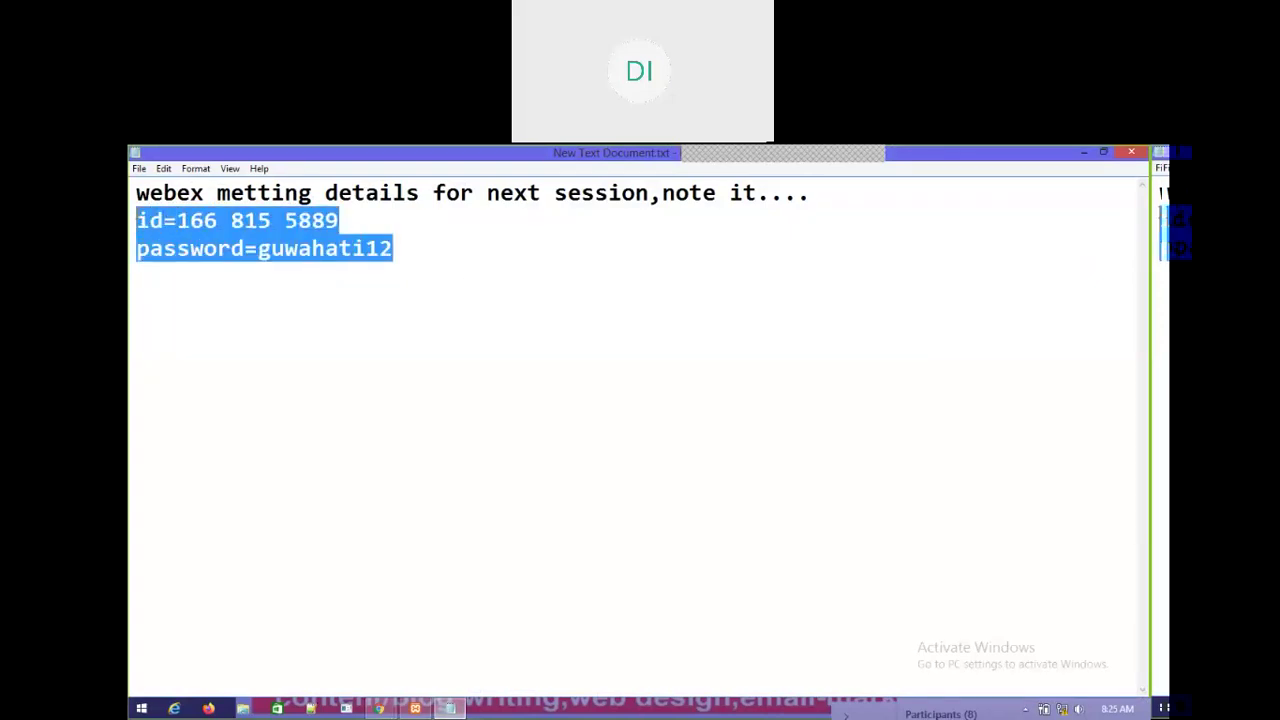
{"action": "left_click", "coordinate": [393, 328]}
{"action": "left_click_drag", "start_coordinate": [401, 258], "coordinate": [136, 220]}
{"action": "left_click", "coordinate": [357, 277]}
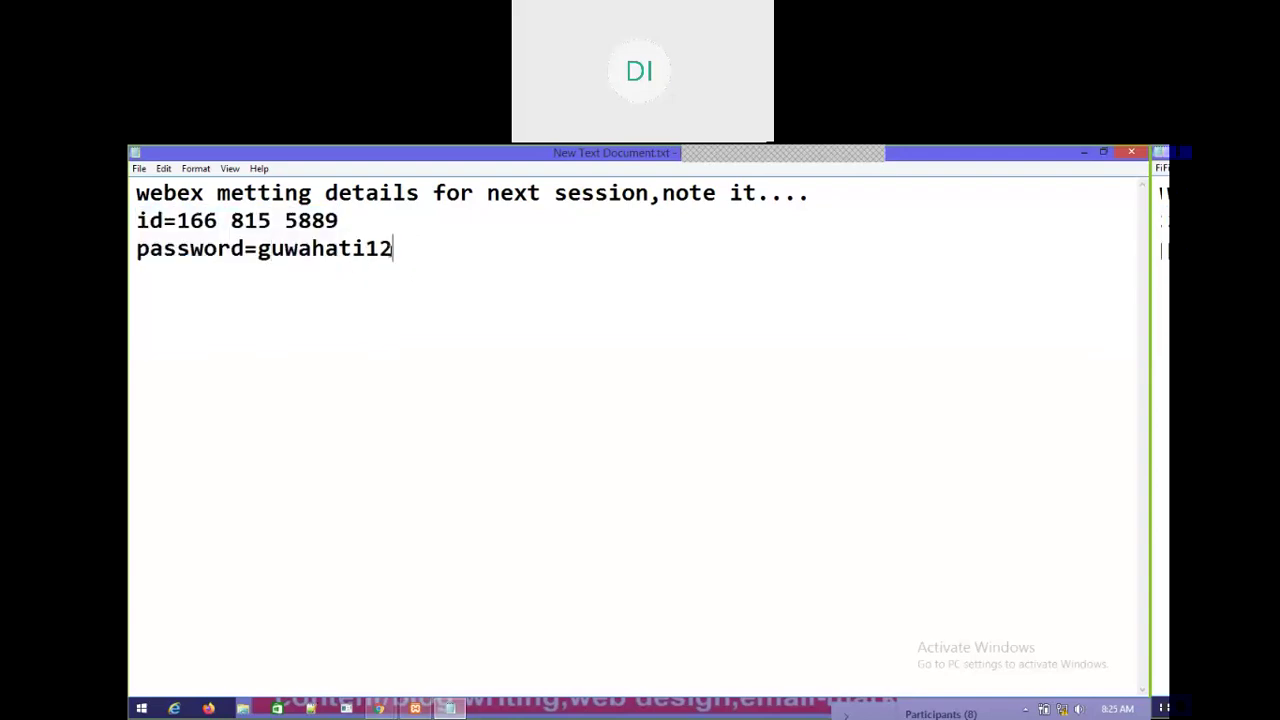
{"action": "left_click_drag", "start_coordinate": [394, 258], "coordinate": [136, 220]}
{"action": "left_click", "coordinate": [273, 325]}
{"action": "left_click_drag", "start_coordinate": [428, 266], "coordinate": [136, 220]}
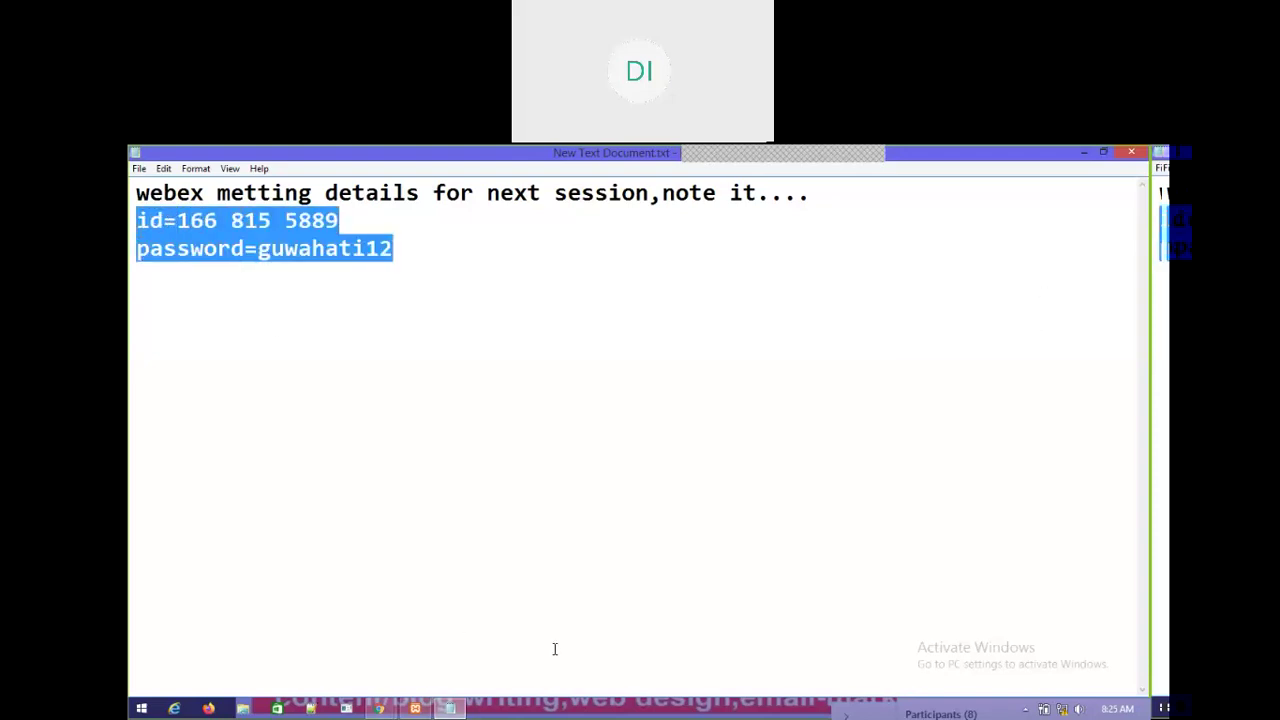
Step: Switch back to the Chrome window with the Widgets admin page and open the WordPress Dashboard
{"action": "left_click", "coordinate": [378, 708]}
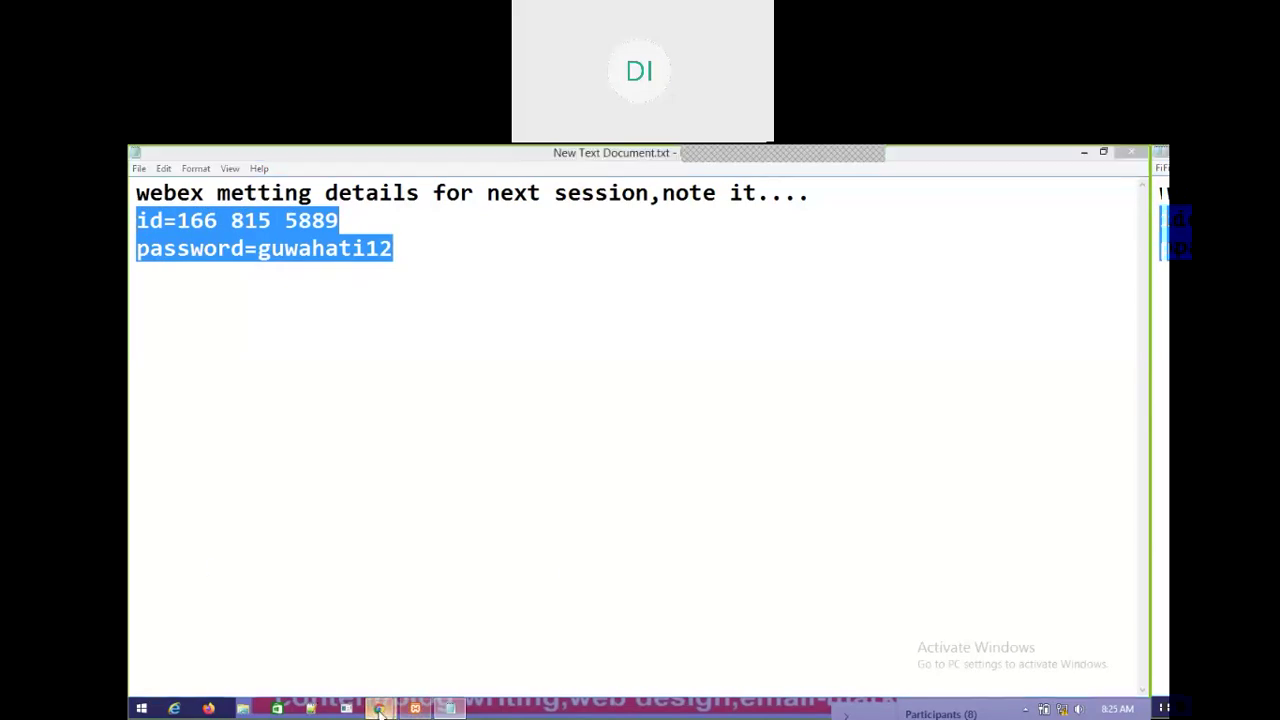
{"action": "left_click", "coordinate": [452, 587]}
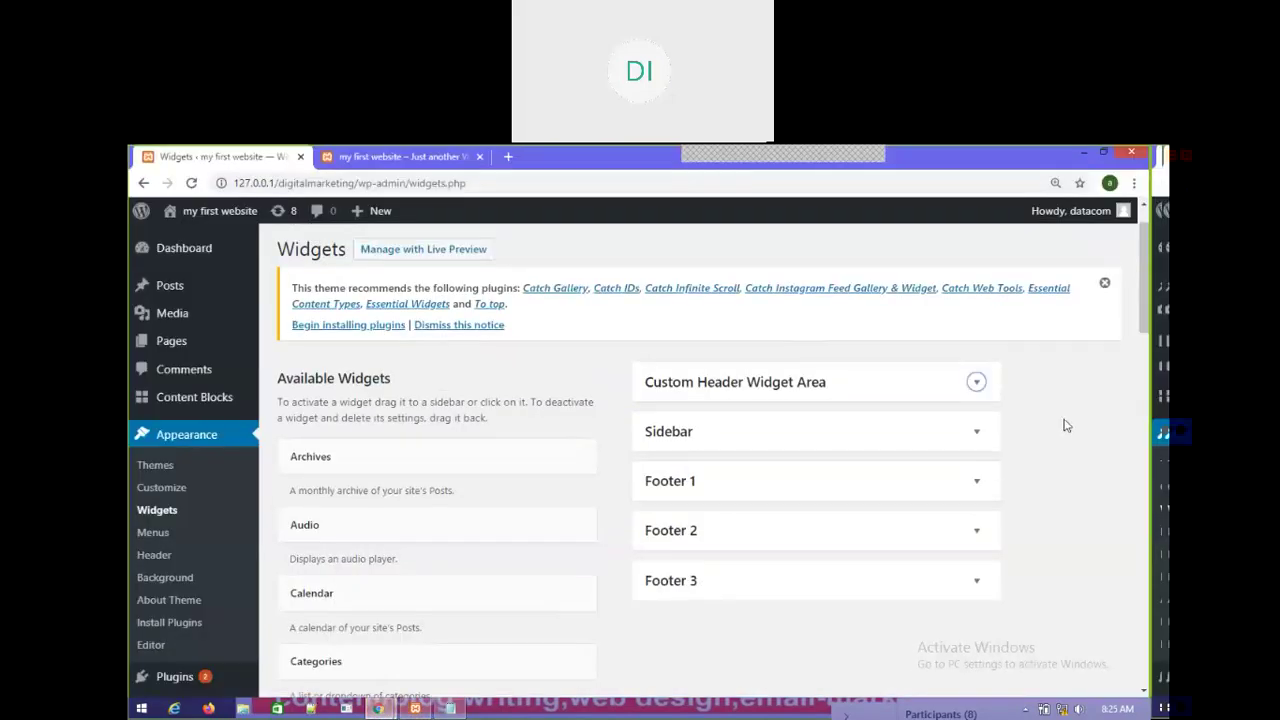
{"action": "scroll", "coordinate": [475, 420], "scroll_direction": "up", "scroll_amount": 1}
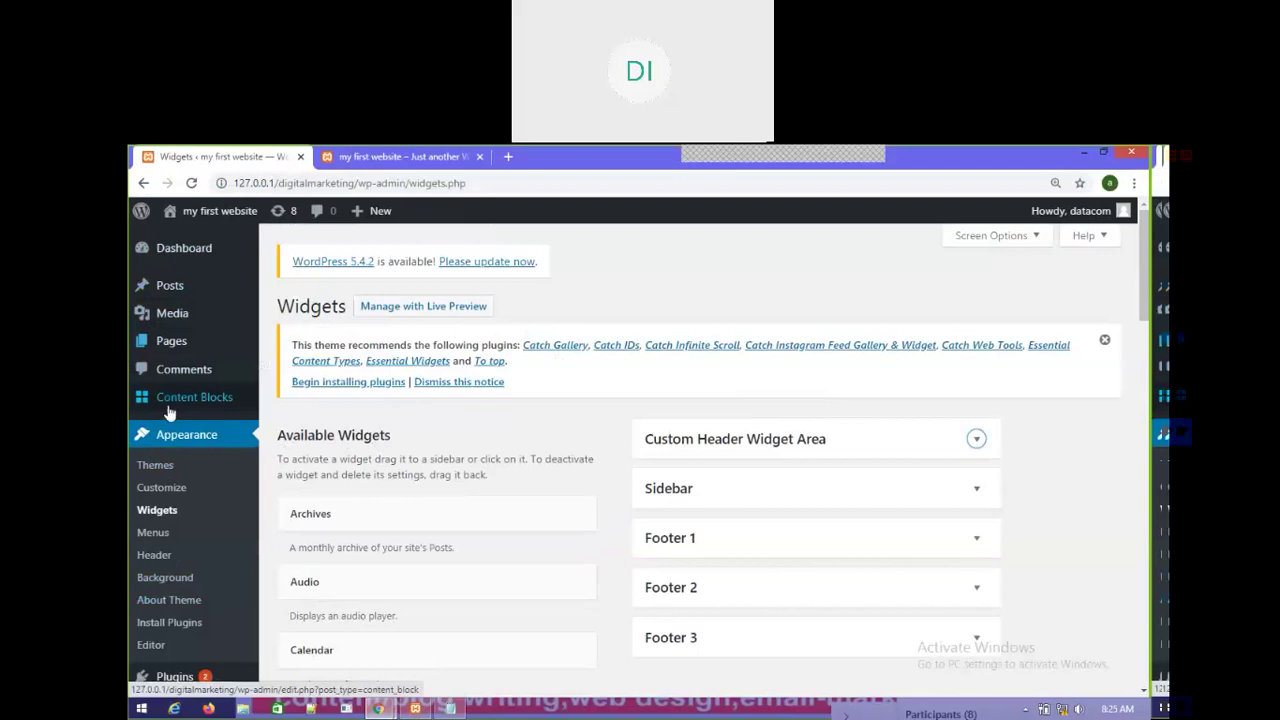
{"action": "scroll", "coordinate": [196, 428], "scroll_direction": "down", "scroll_amount": 1}
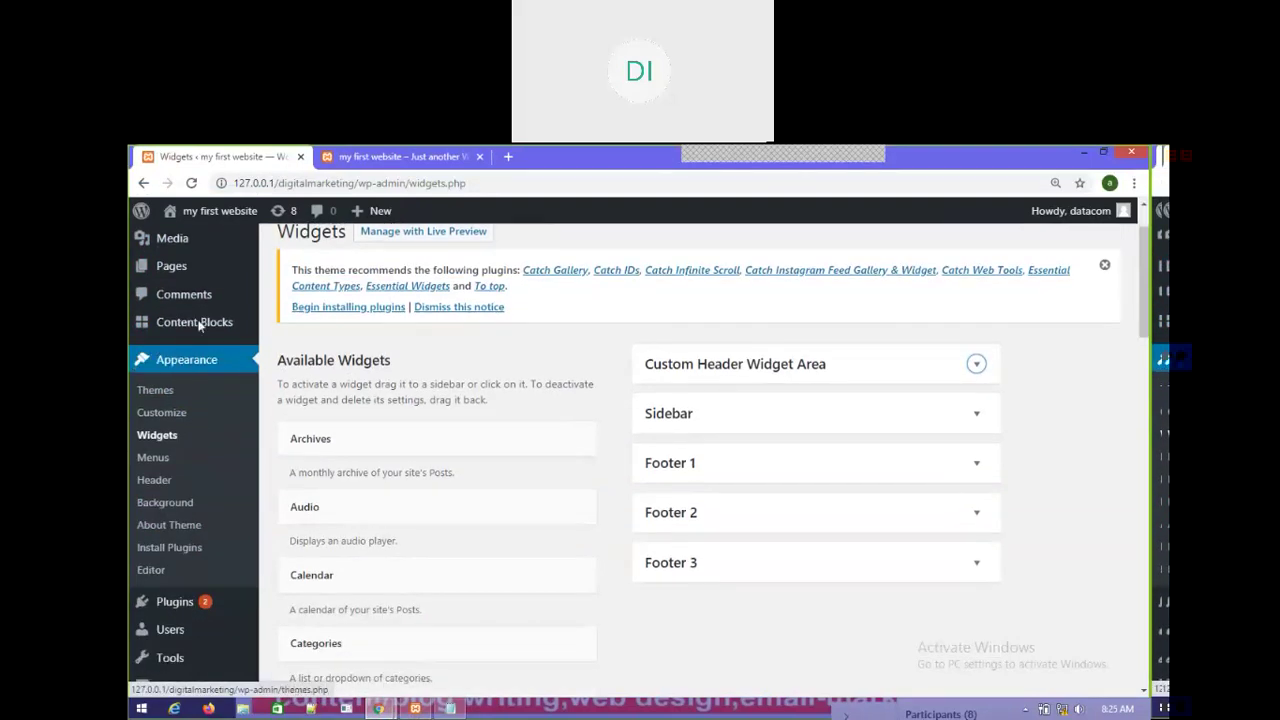
{"action": "scroll", "coordinate": [190, 328], "scroll_direction": "up", "scroll_amount": 1}
{"action": "mouse_move", "coordinate": [168, 255]}
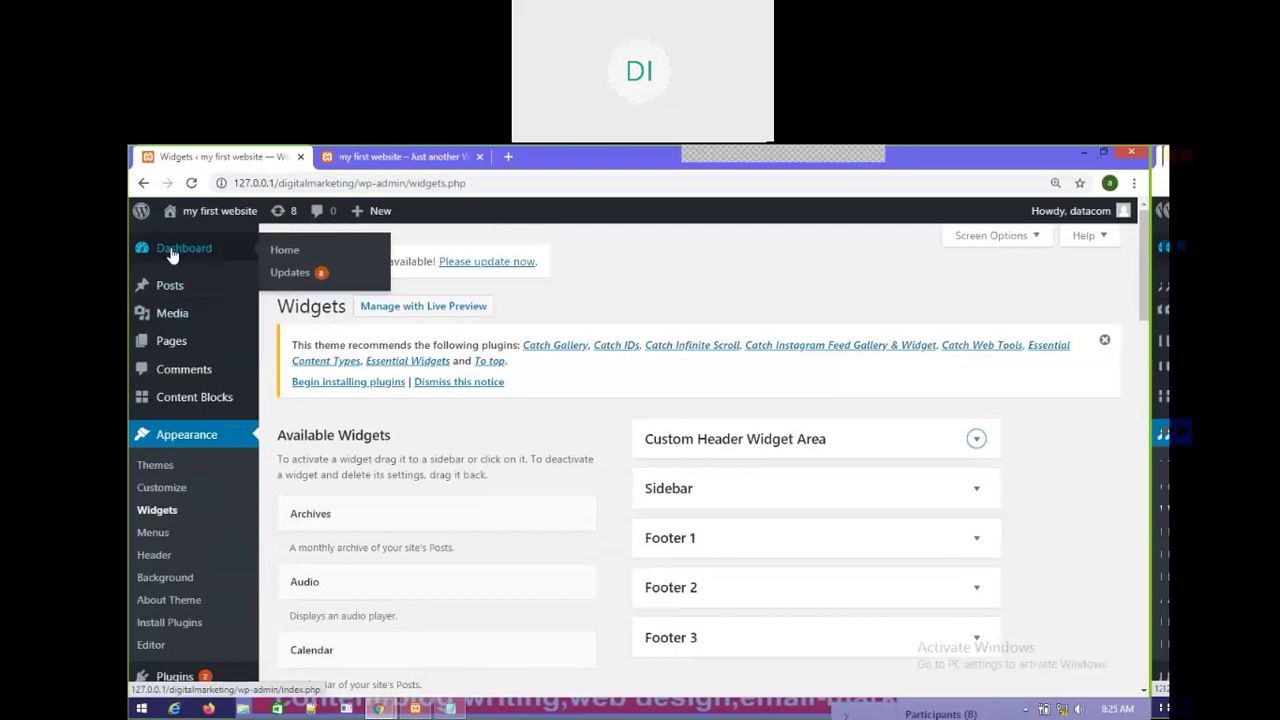
{"action": "left_click", "coordinate": [172, 252]}
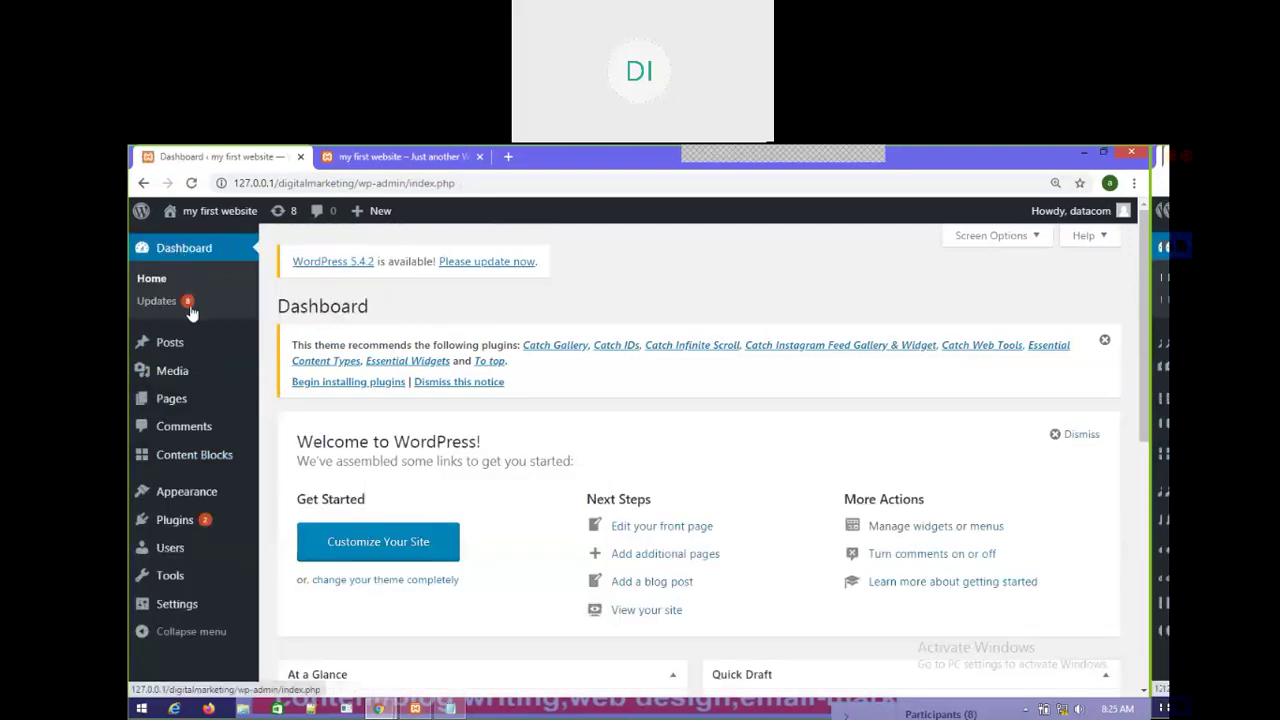
Step: Open the theme file editor and review the SimClick stylesheet (style.css) and the list of theme files
{"action": "mouse_move", "coordinate": [183, 491]}
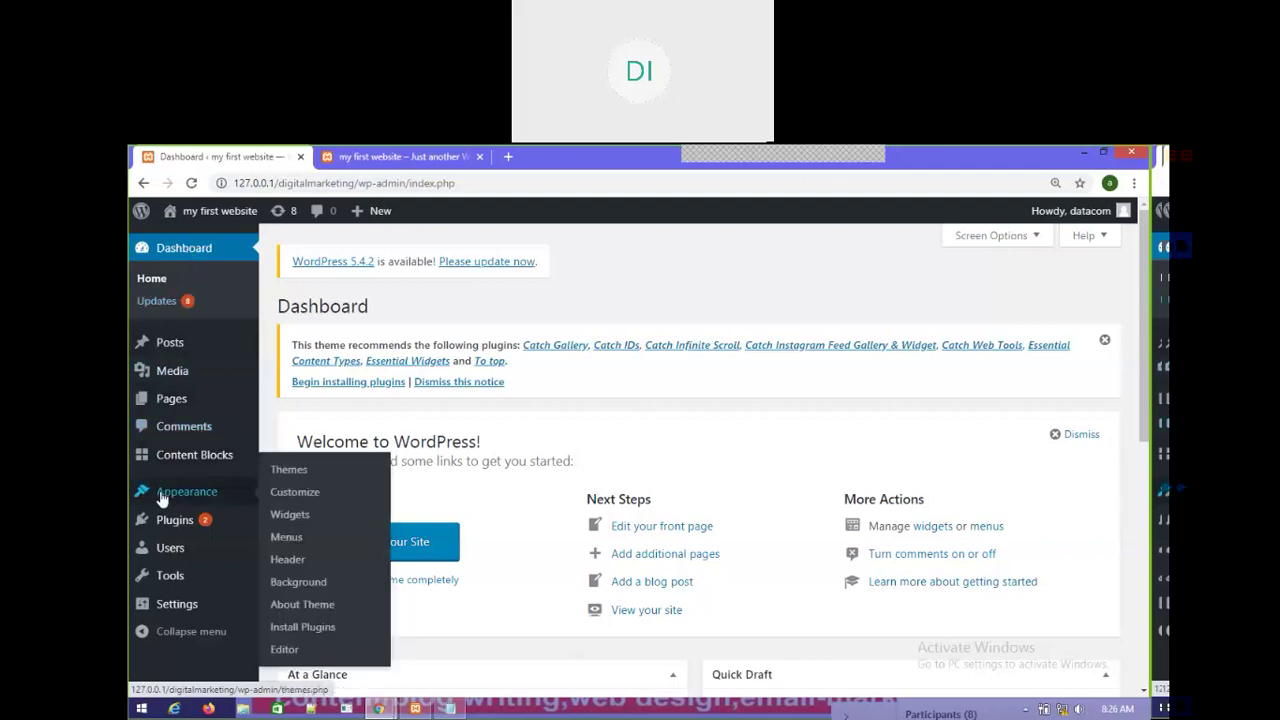
{"action": "left_click", "coordinate": [285, 650]}
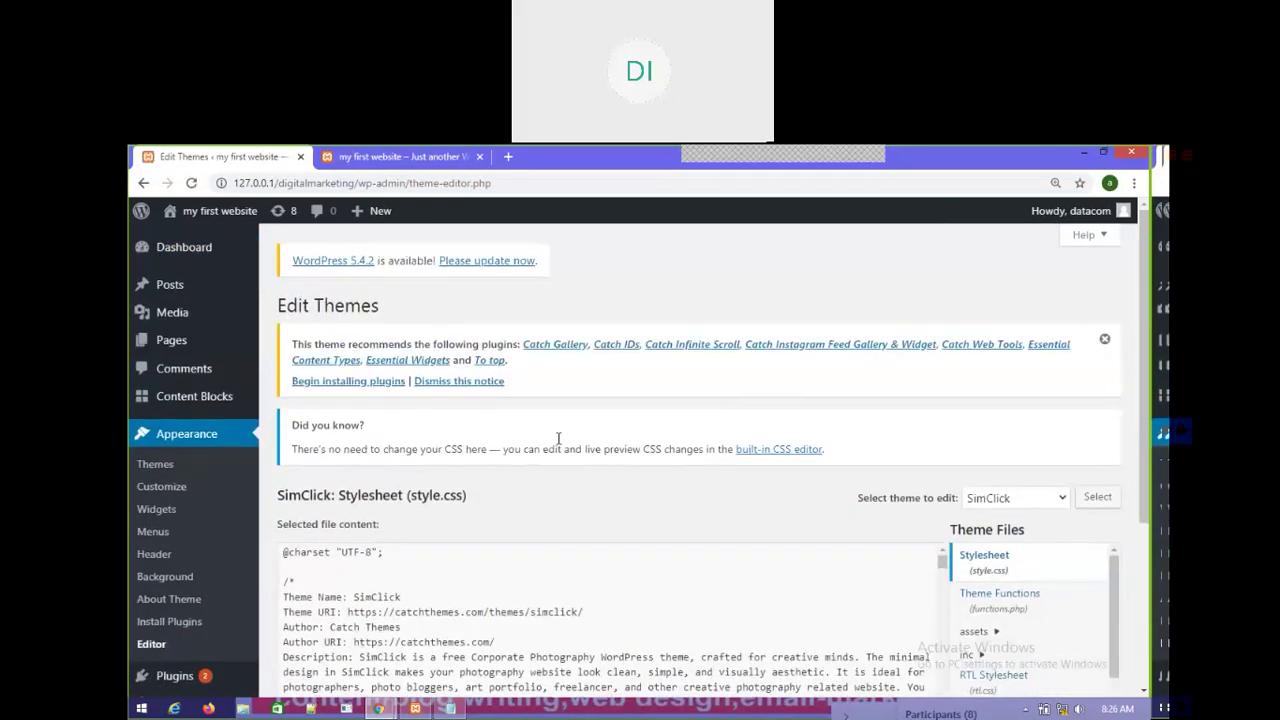
{"action": "scroll", "coordinate": [556, 442], "scroll_direction": "down", "scroll_amount": 3}
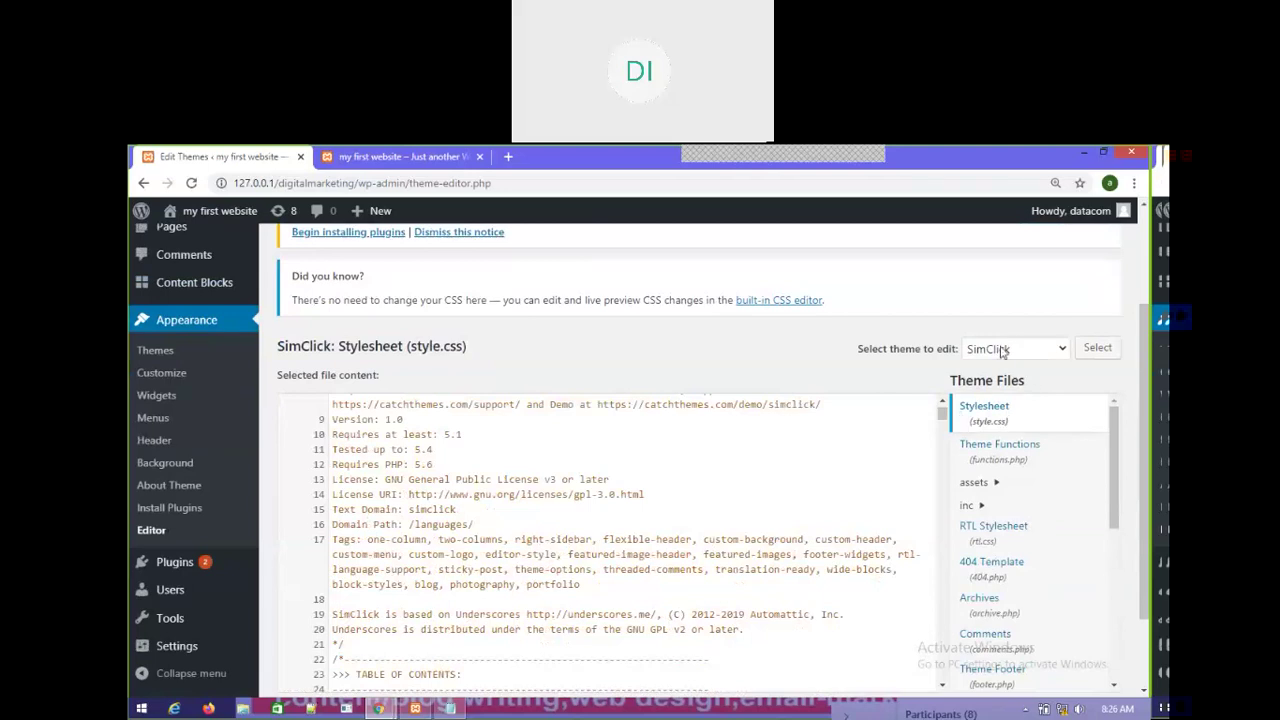
{"action": "scroll", "coordinate": [1015, 510], "scroll_direction": "up", "scroll_amount": 3}
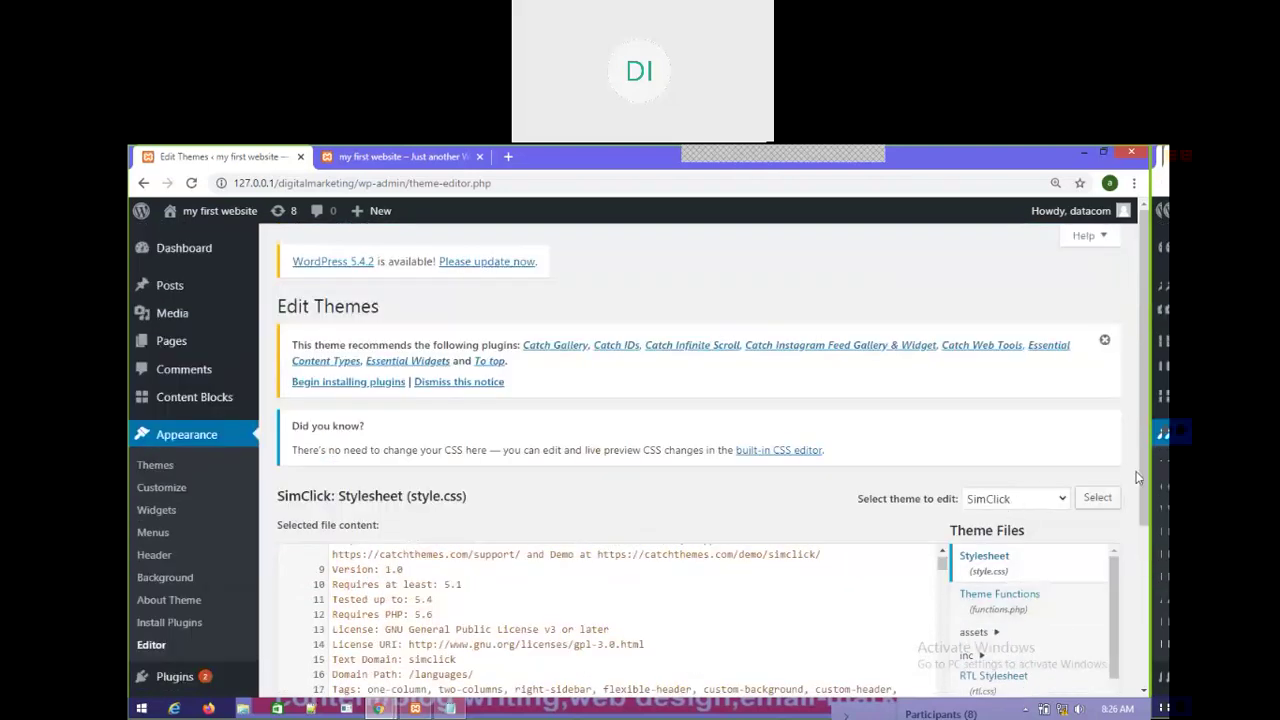
{"action": "scroll", "coordinate": [1143, 462], "scroll_direction": "down", "scroll_amount": 3}
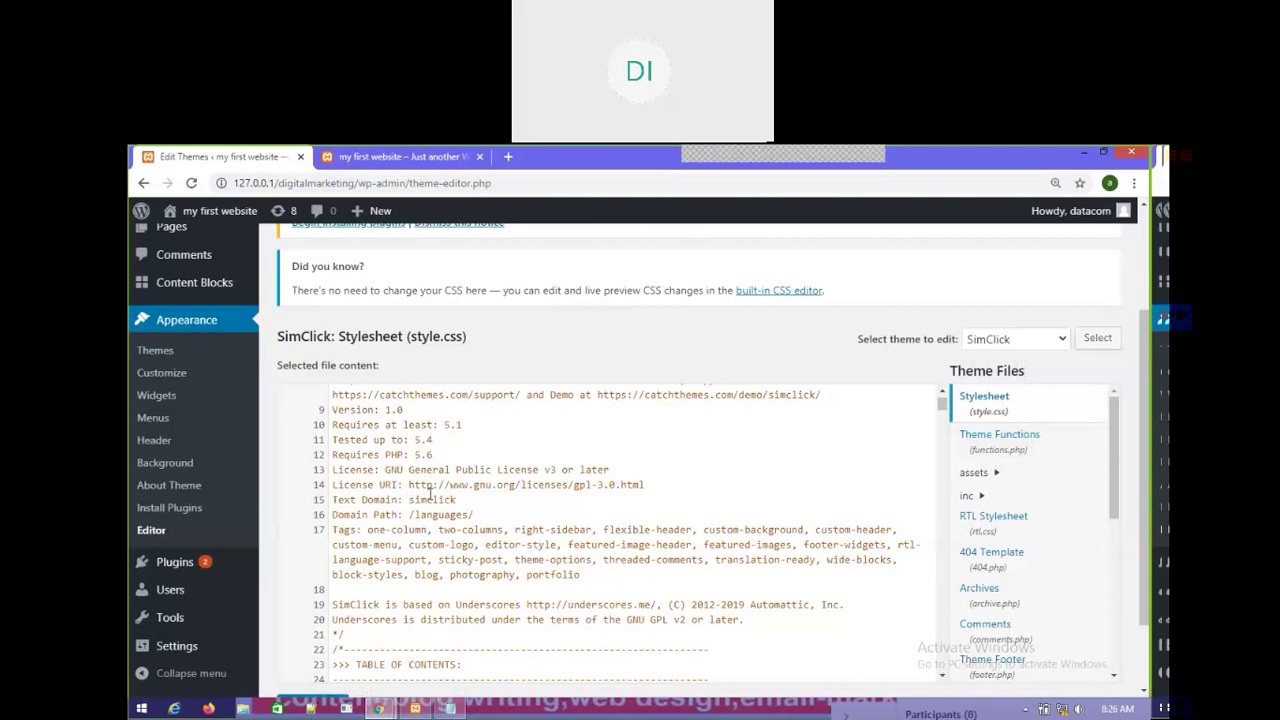
Step: Open the SimClick Theme Functions file (functions.php) and locate the code that registers the widget area
{"action": "left_click", "coordinate": [1010, 457]}
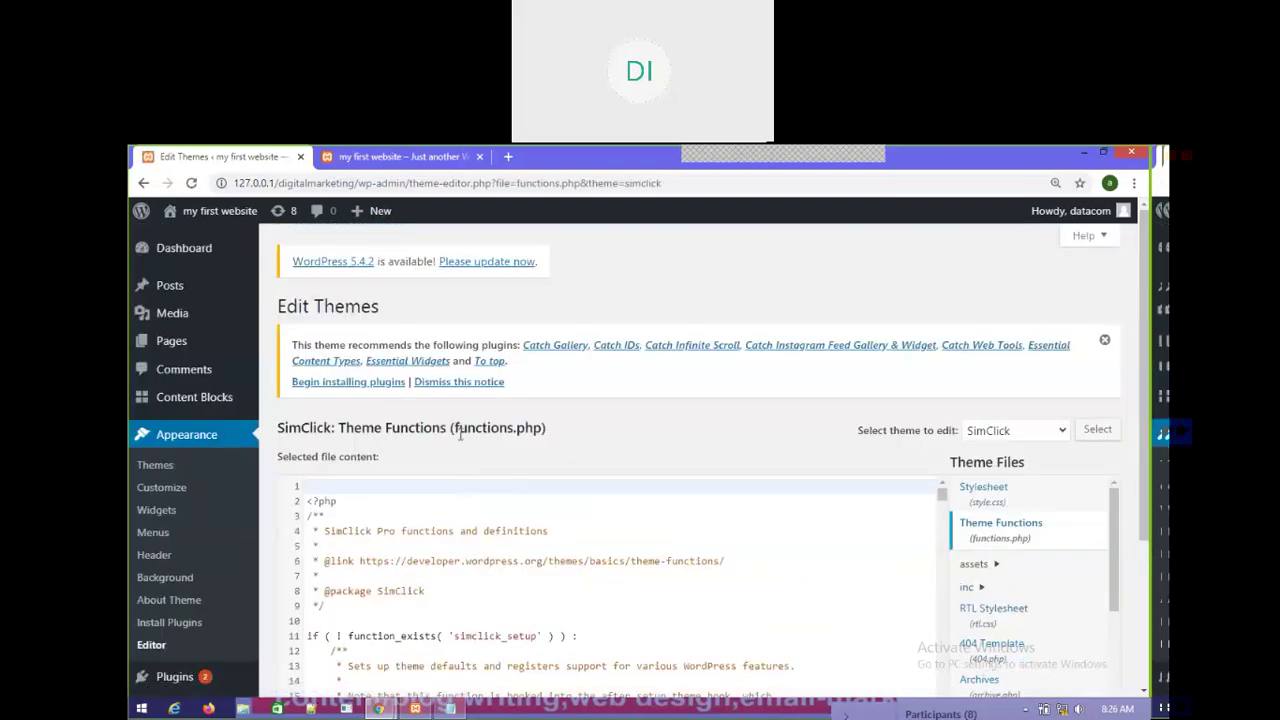
{"action": "scroll", "coordinate": [503, 594], "scroll_direction": "down", "scroll_amount": 5}
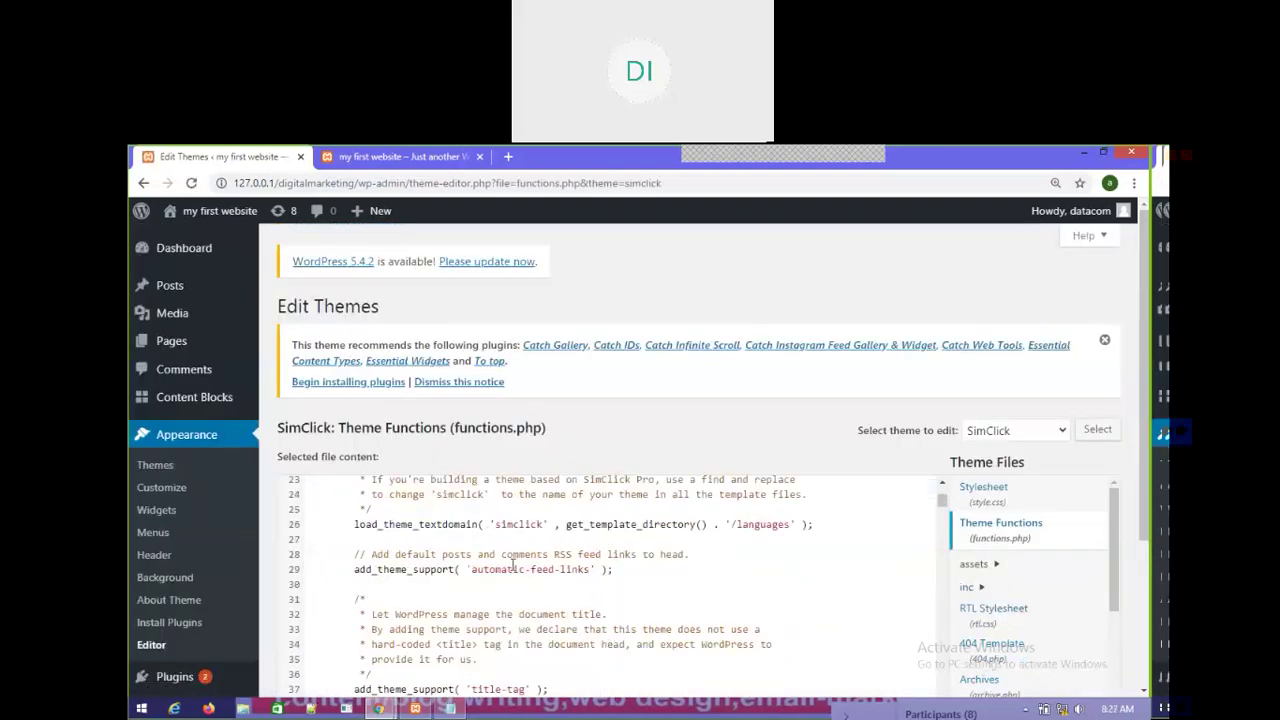
{"action": "scroll", "coordinate": [1148, 404], "scroll_direction": "down", "scroll_amount": 2}
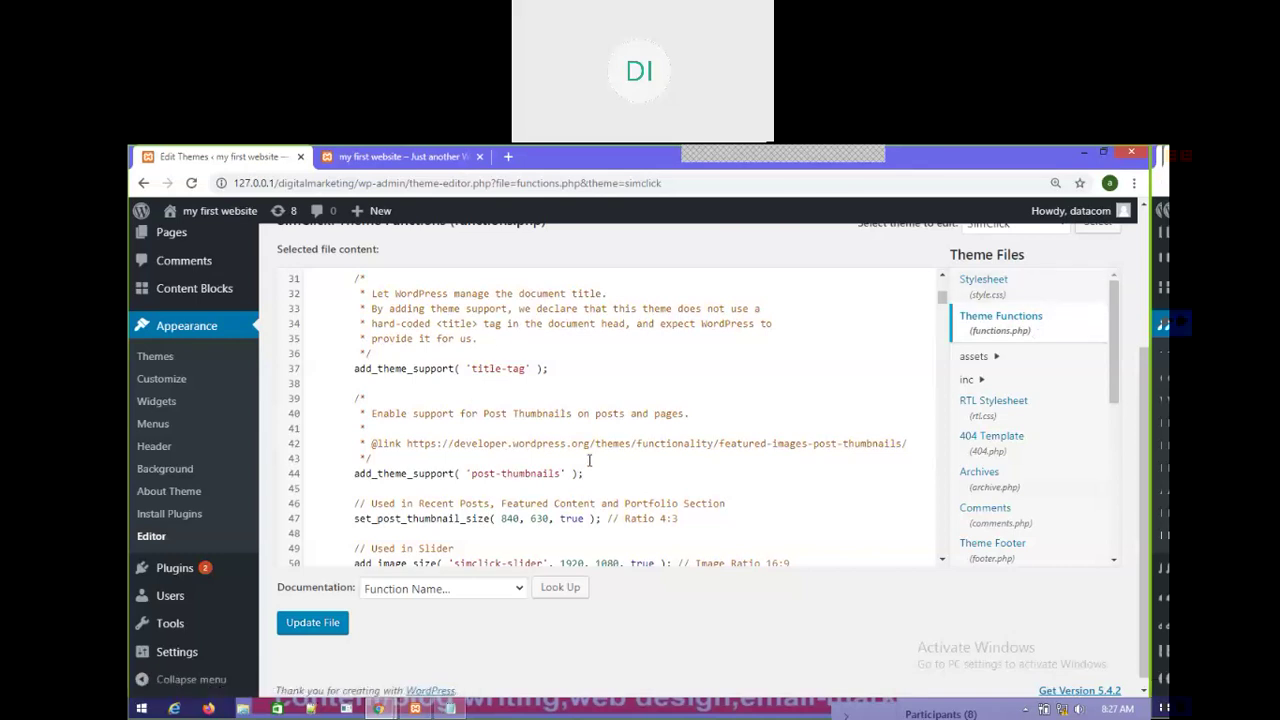
{"action": "scroll", "coordinate": [598, 417], "scroll_direction": "up", "scroll_amount": 3}
{"action": "scroll", "coordinate": [615, 445], "scroll_direction": "down", "scroll_amount": 8}
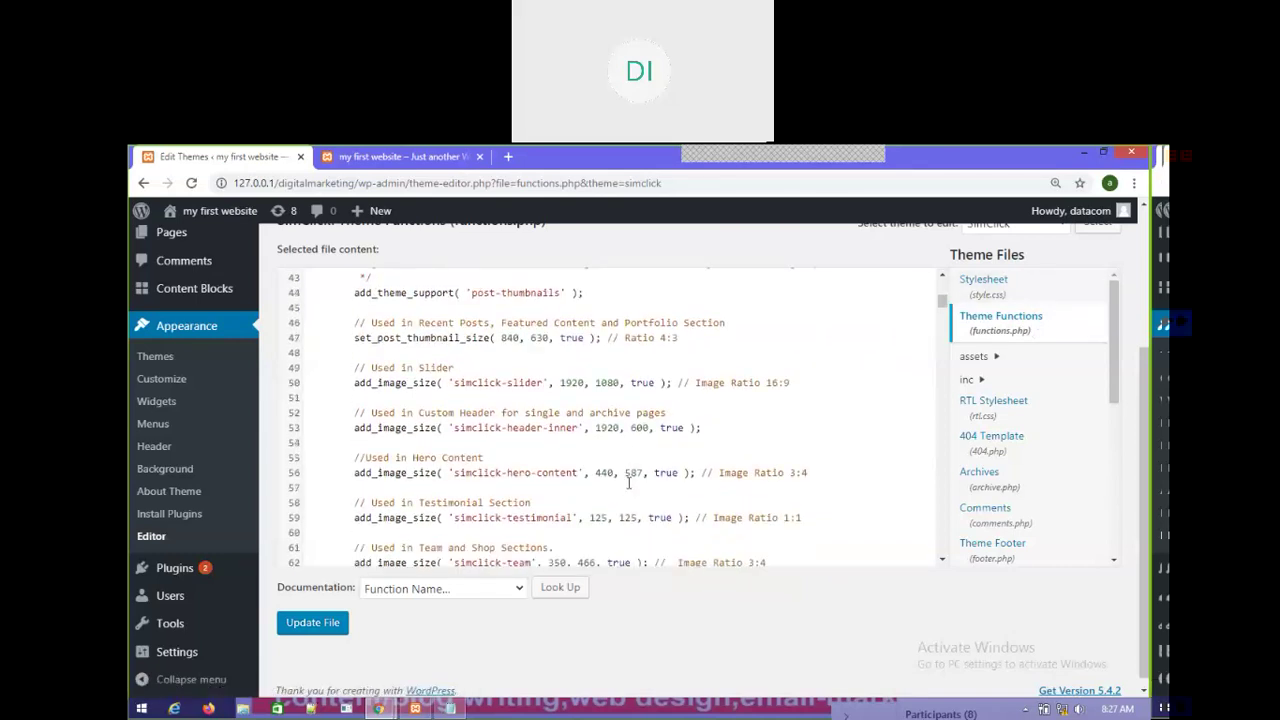
{"action": "scroll", "coordinate": [630, 482], "scroll_direction": "down", "scroll_amount": 8}
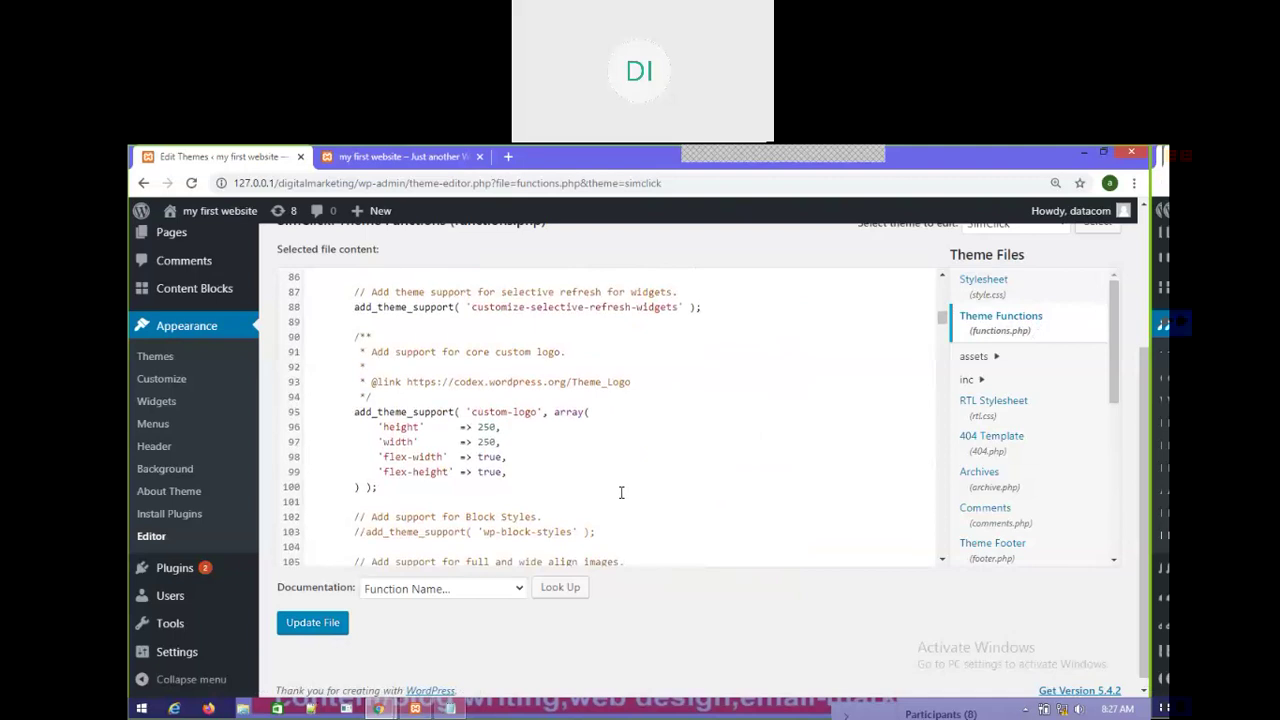
{"action": "scroll", "coordinate": [619, 492], "scroll_direction": "down", "scroll_amount": 12}
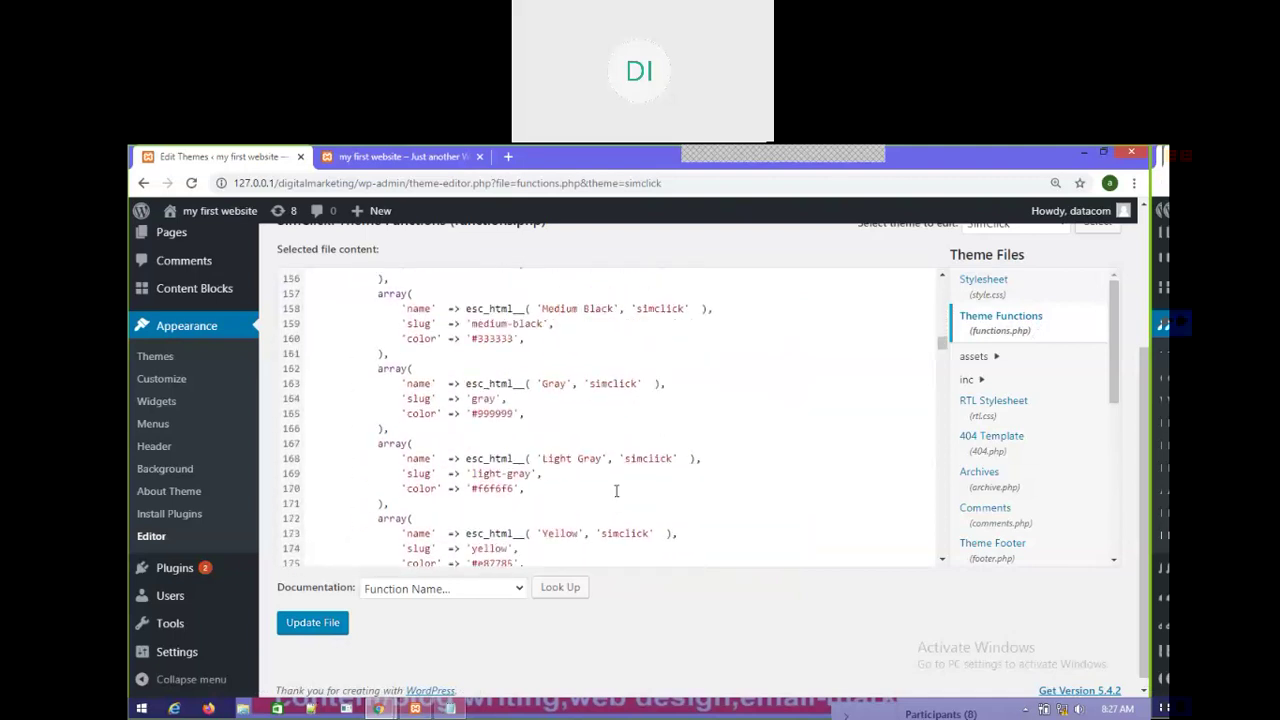
{"action": "scroll", "coordinate": [614, 490], "scroll_direction": "down", "scroll_amount": 3}
{"action": "scroll", "coordinate": [614, 490], "scroll_direction": "down", "scroll_amount": 6}
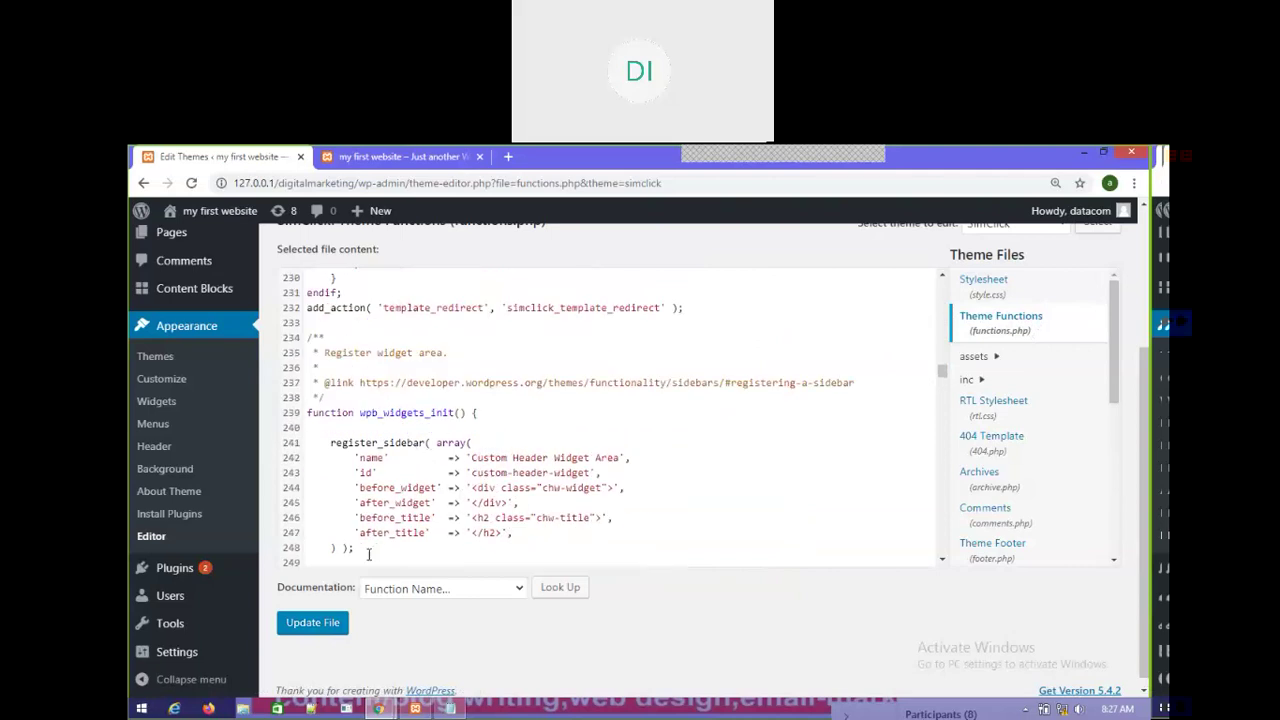
Step: Highlight the wpb_widgets_init code through its register_sidebar call, and place the cursor on the 'Custom Header Widget Area' name line
{"action": "left_click_drag", "start_coordinate": [306, 412], "coordinate": [366, 547]}
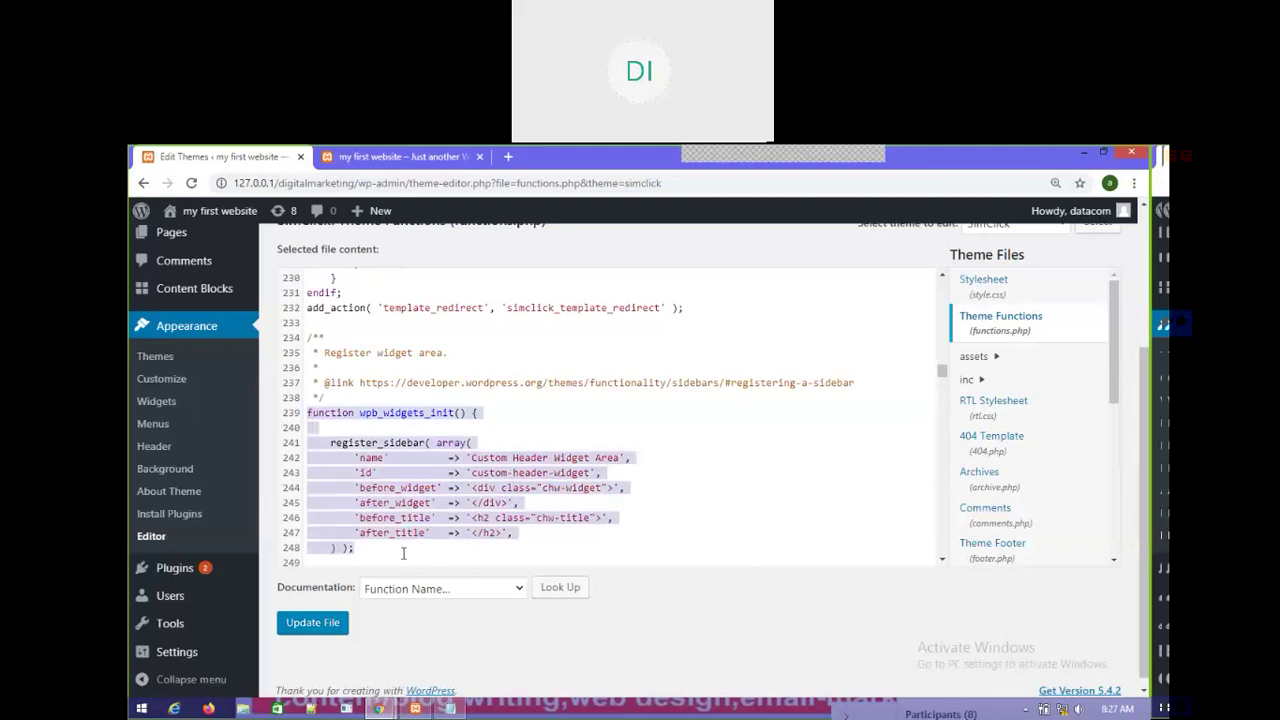
{"action": "left_click", "coordinate": [621, 545]}
{"action": "left_click", "coordinate": [695, 452]}
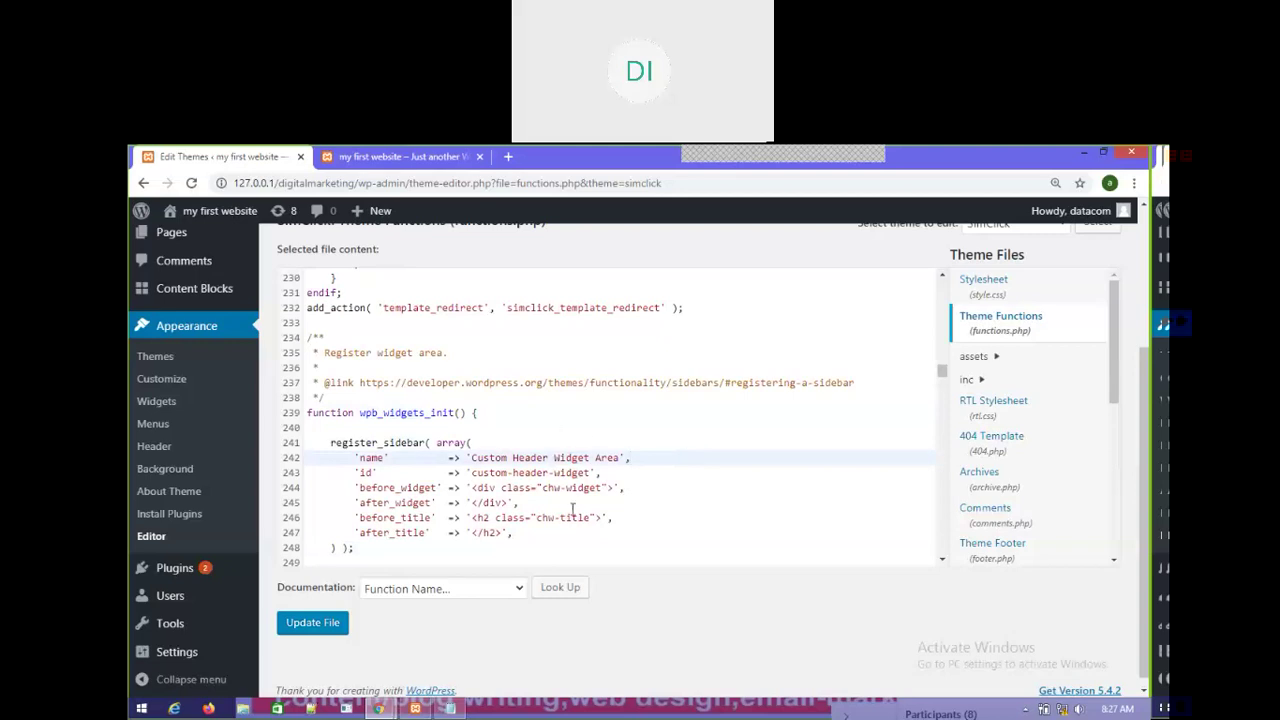
Step: Highlight the whole wpb_widgets_init function with its add_action line, clear the selection and place the cursor at the function's first line
{"action": "scroll", "coordinate": [652, 488], "scroll_direction": "up", "scroll_amount": 5}
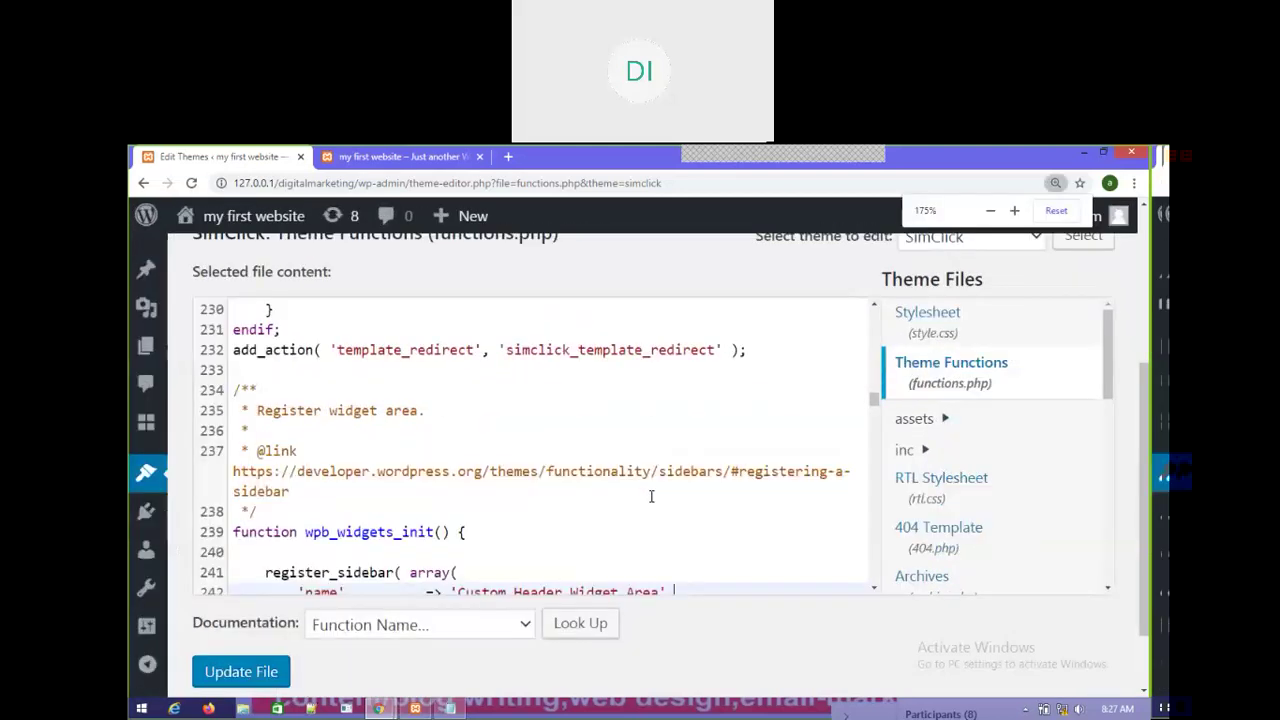
{"action": "scroll", "coordinate": [645, 500], "scroll_direction": "down", "scroll_amount": 3}
{"action": "scroll", "coordinate": [645, 502], "scroll_direction": "up", "scroll_amount": 1}
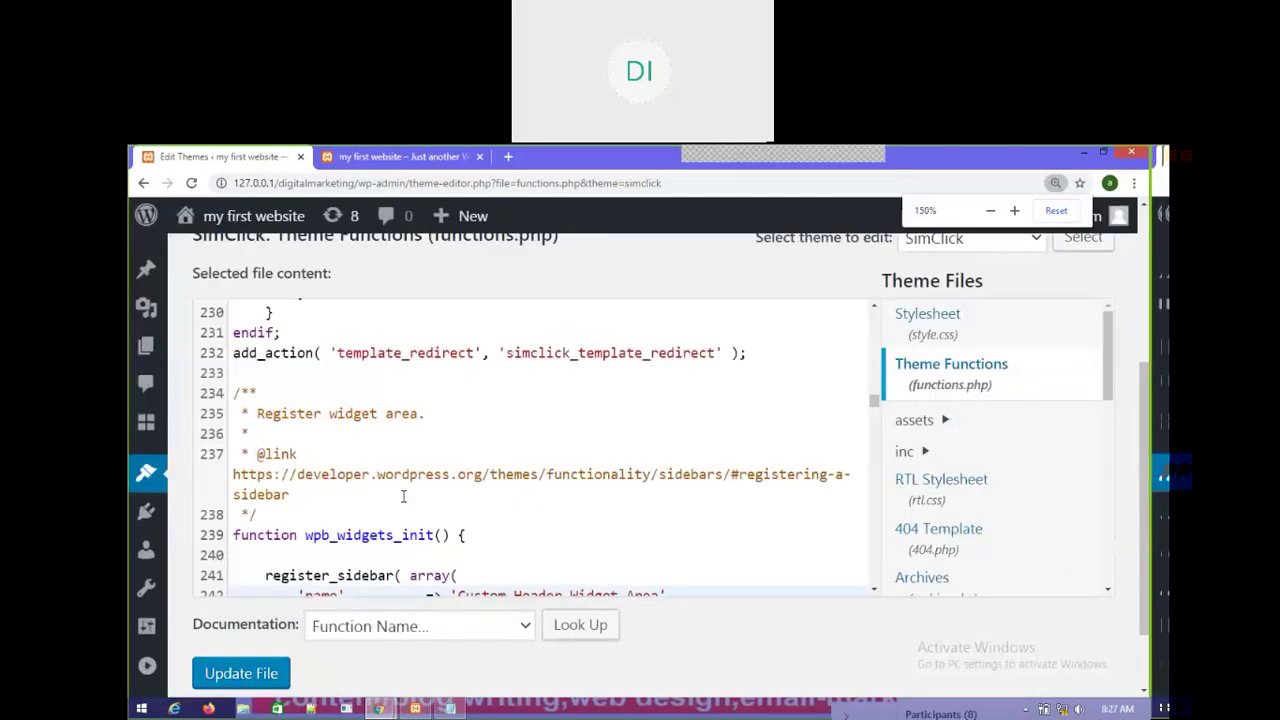
{"action": "scroll", "coordinate": [400, 491], "scroll_direction": "down", "scroll_amount": 2}
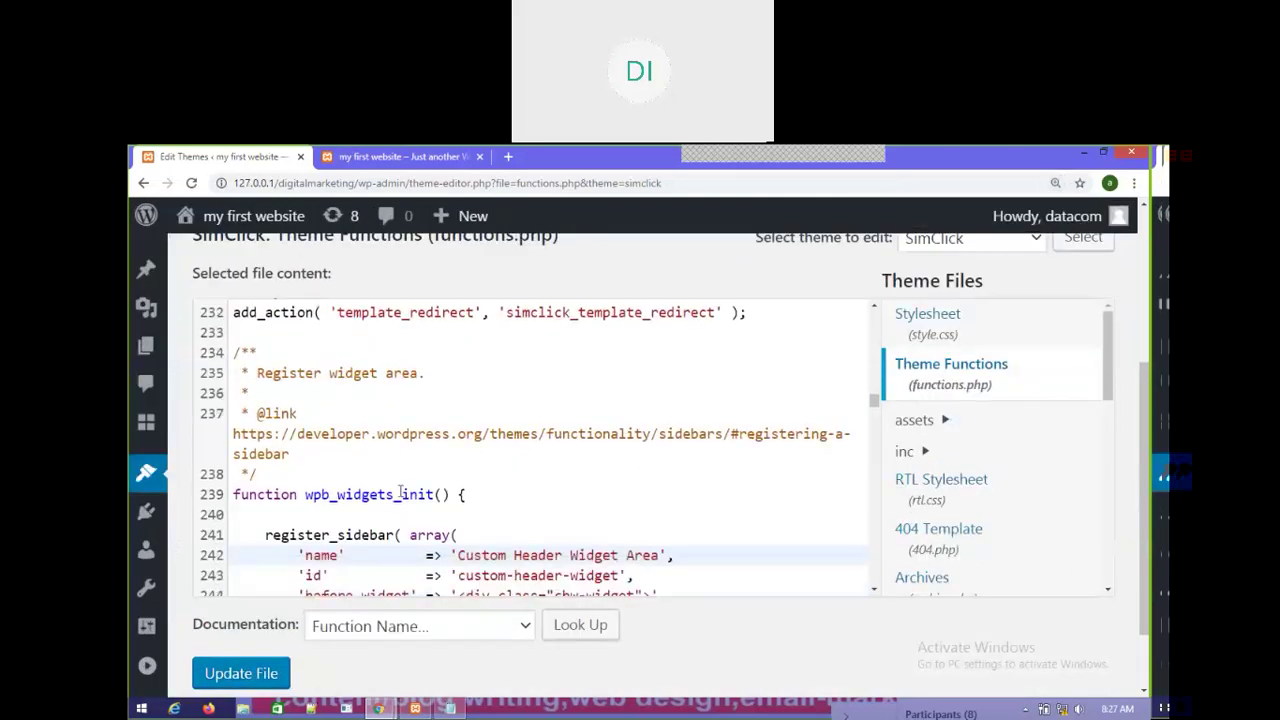
{"action": "scroll", "coordinate": [404, 492], "scroll_direction": "down", "scroll_amount": 1}
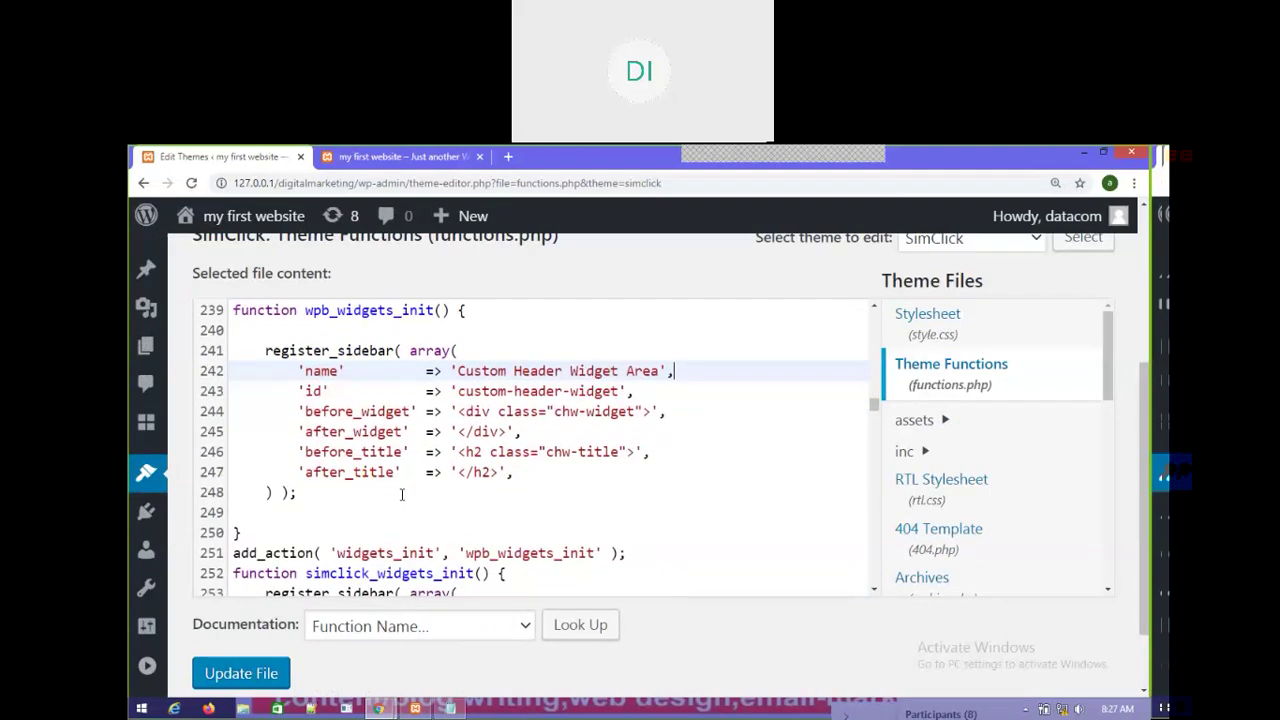
{"action": "left_click_drag", "start_coordinate": [241, 310], "coordinate": [641, 552]}
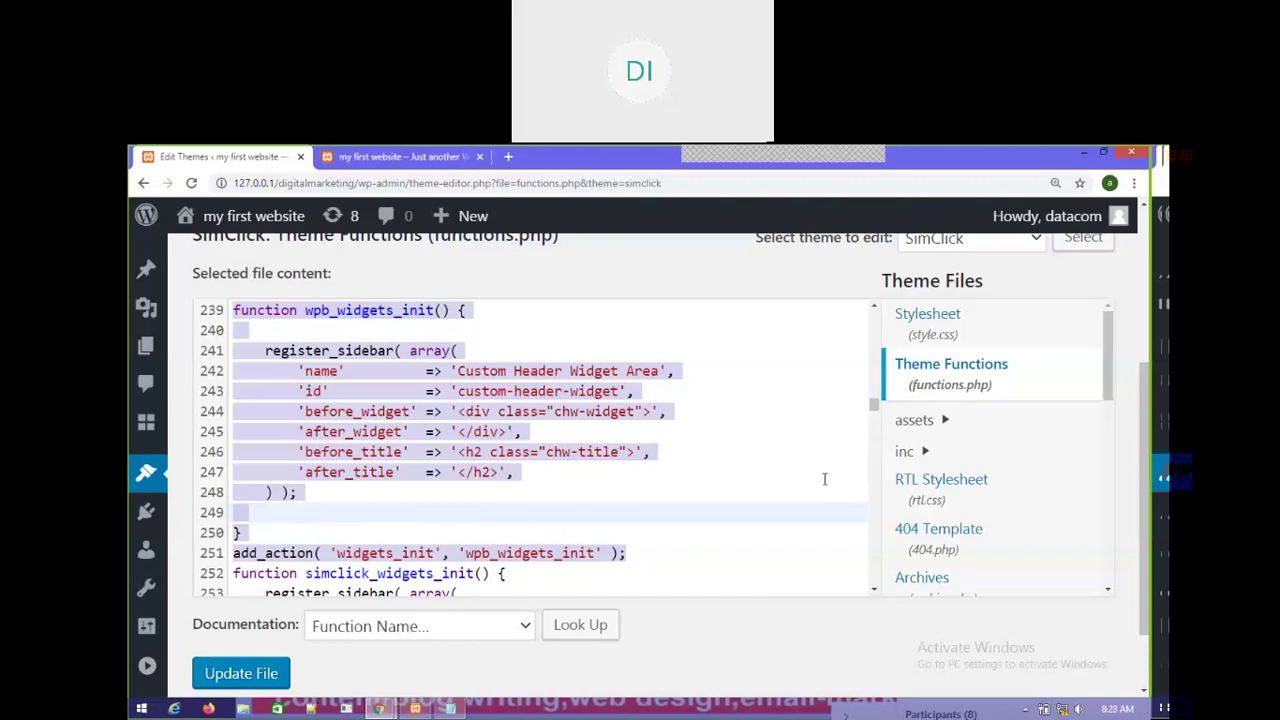
{"action": "left_click", "coordinate": [800, 349]}
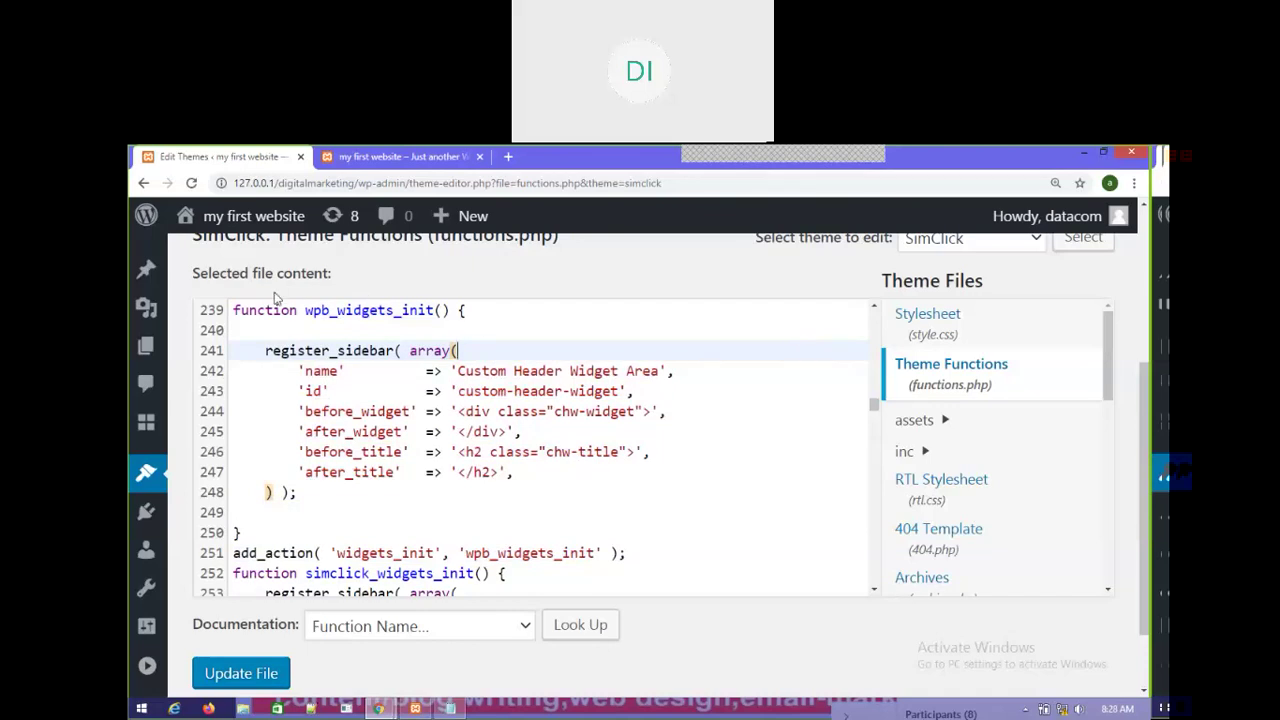
{"action": "left_click", "coordinate": [241, 311]}
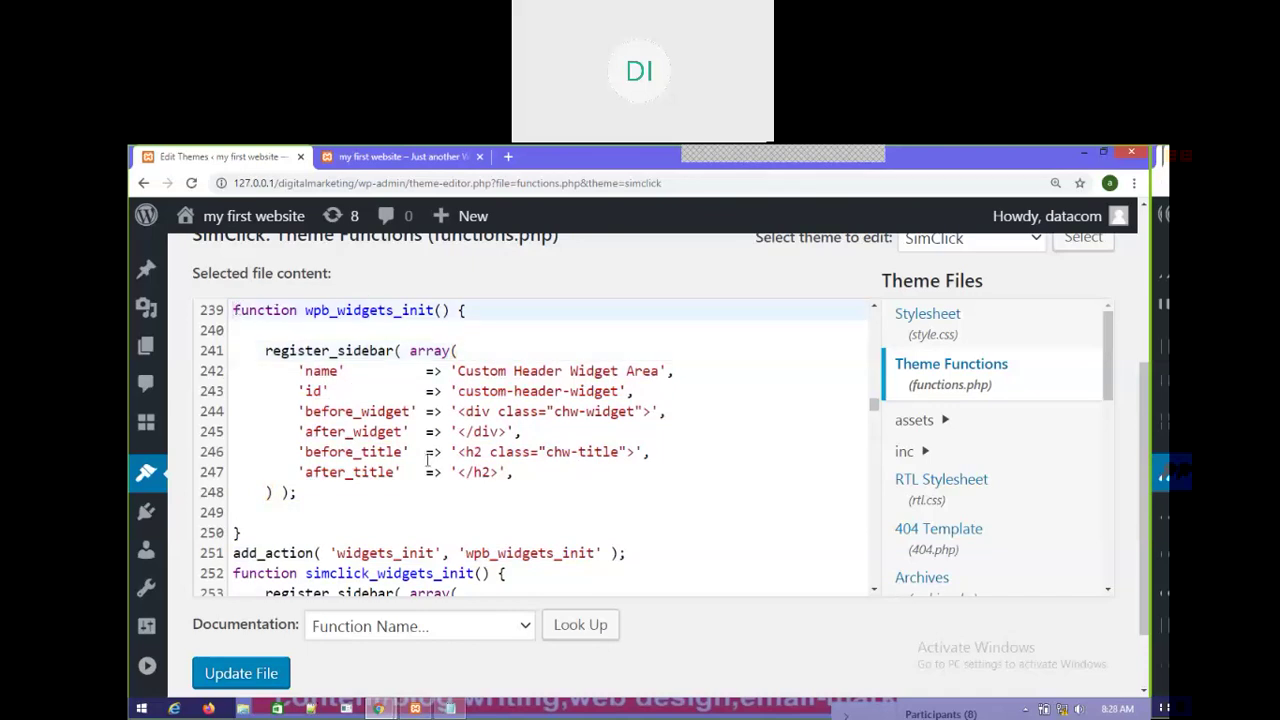
Step: Cut the whole wpb_widgets_init function together with its add_action line out of functions.php
{"action": "left_click", "coordinate": [660, 553]}
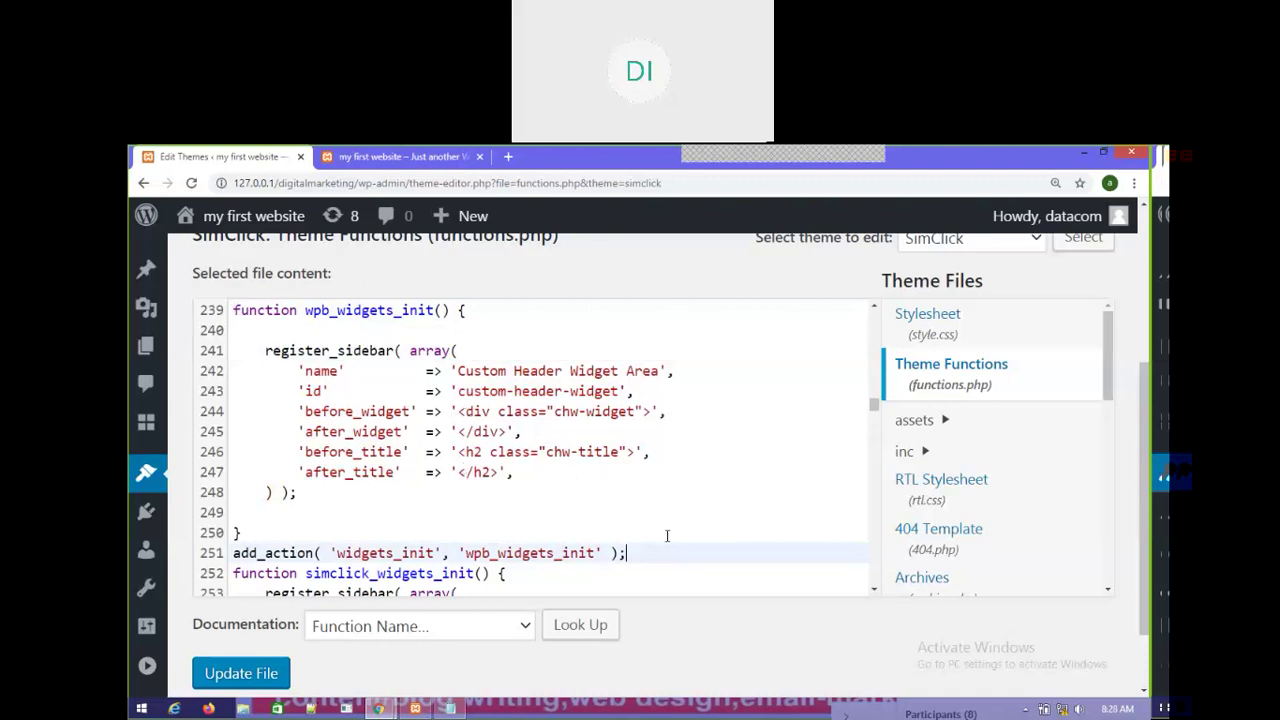
{"action": "left_click_drag", "start_coordinate": [548, 518], "coordinate": [236, 307]}
{"action": "right_click", "coordinate": [243, 310]}
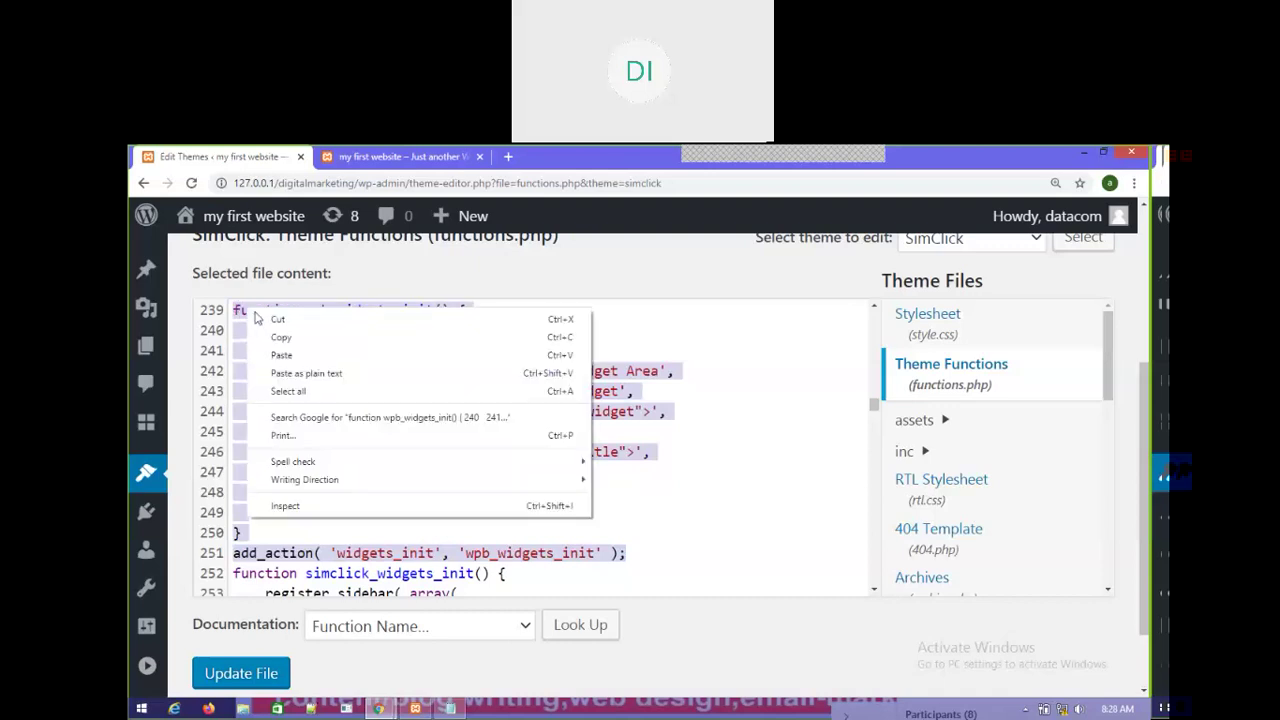
{"action": "left_click", "coordinate": [285, 318]}
Step: Examine the simclick_widgets_init function, its Sidebar and Footer 1 registrations, and the 'Register widget area' comment above it
{"action": "scroll", "coordinate": [590, 490], "scroll_direction": "up", "scroll_amount": 3}
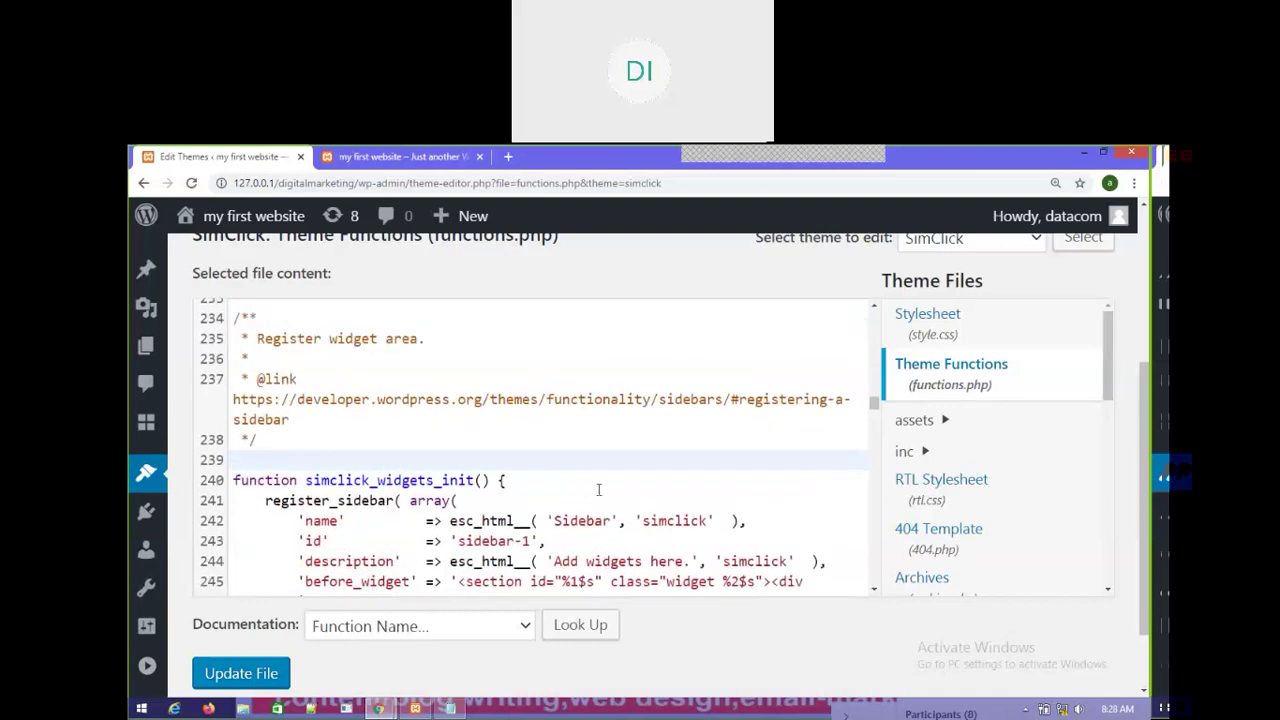
{"action": "scroll", "coordinate": [565, 420], "scroll_direction": "down", "scroll_amount": 3}
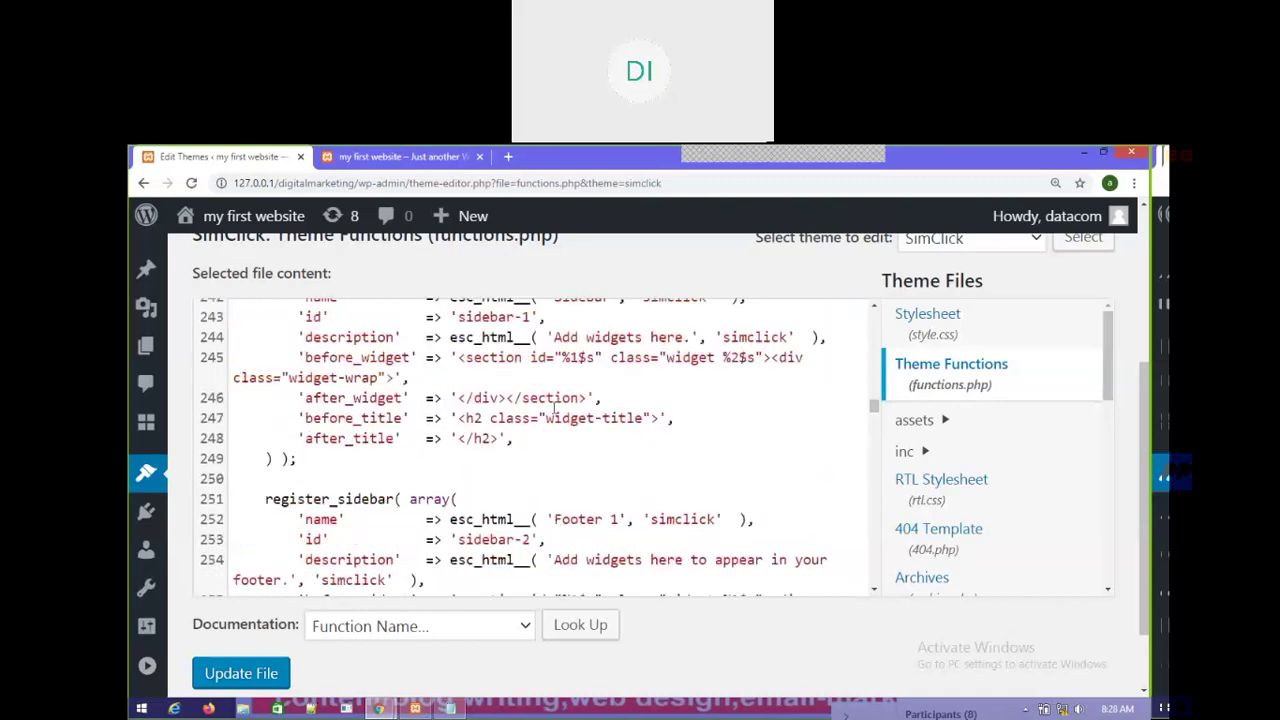
{"action": "scroll", "coordinate": [343, 307], "scroll_direction": "up", "scroll_amount": 3}
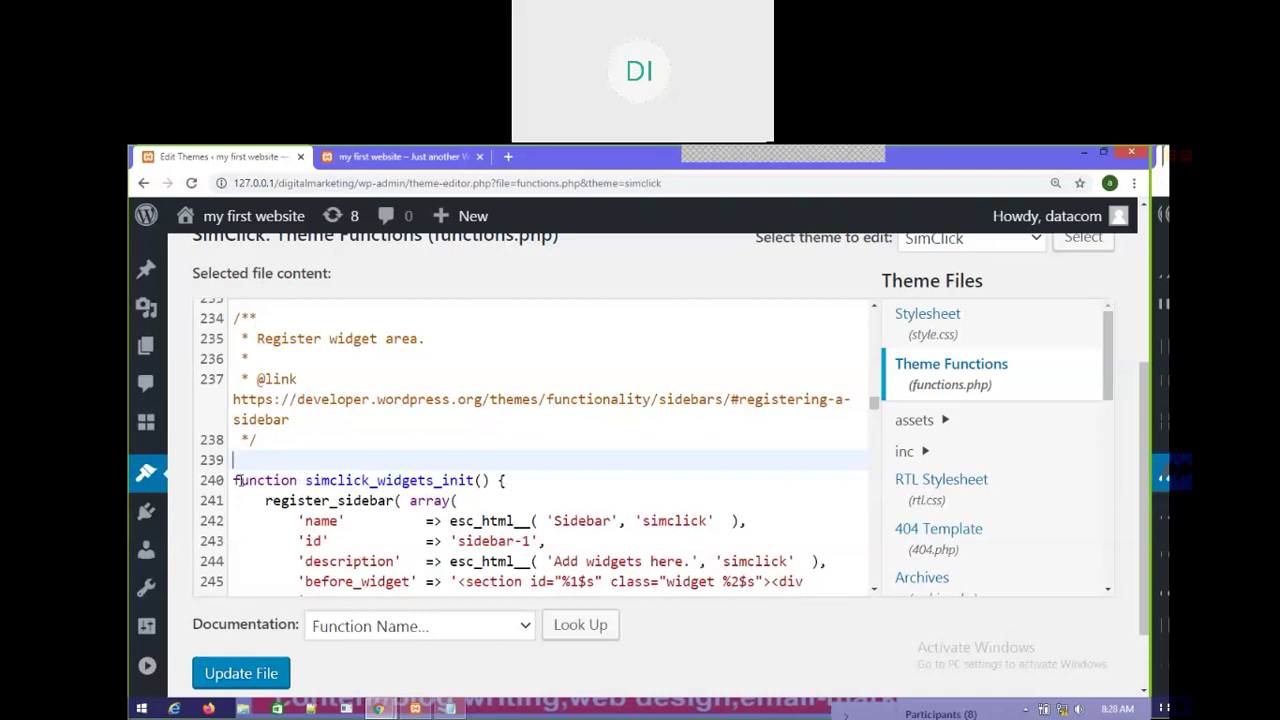
{"action": "scroll", "coordinate": [328, 490], "scroll_direction": "down", "scroll_amount": 2}
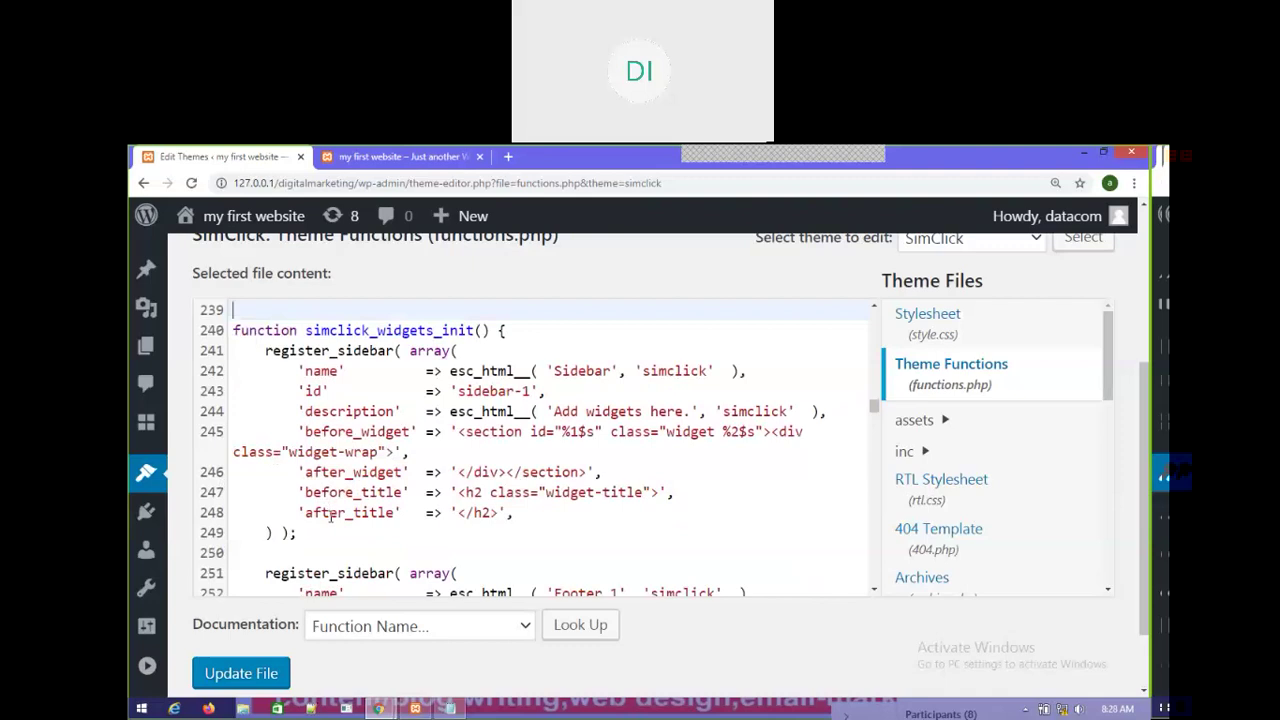
{"action": "scroll", "coordinate": [332, 510], "scroll_direction": "up", "scroll_amount": 1}
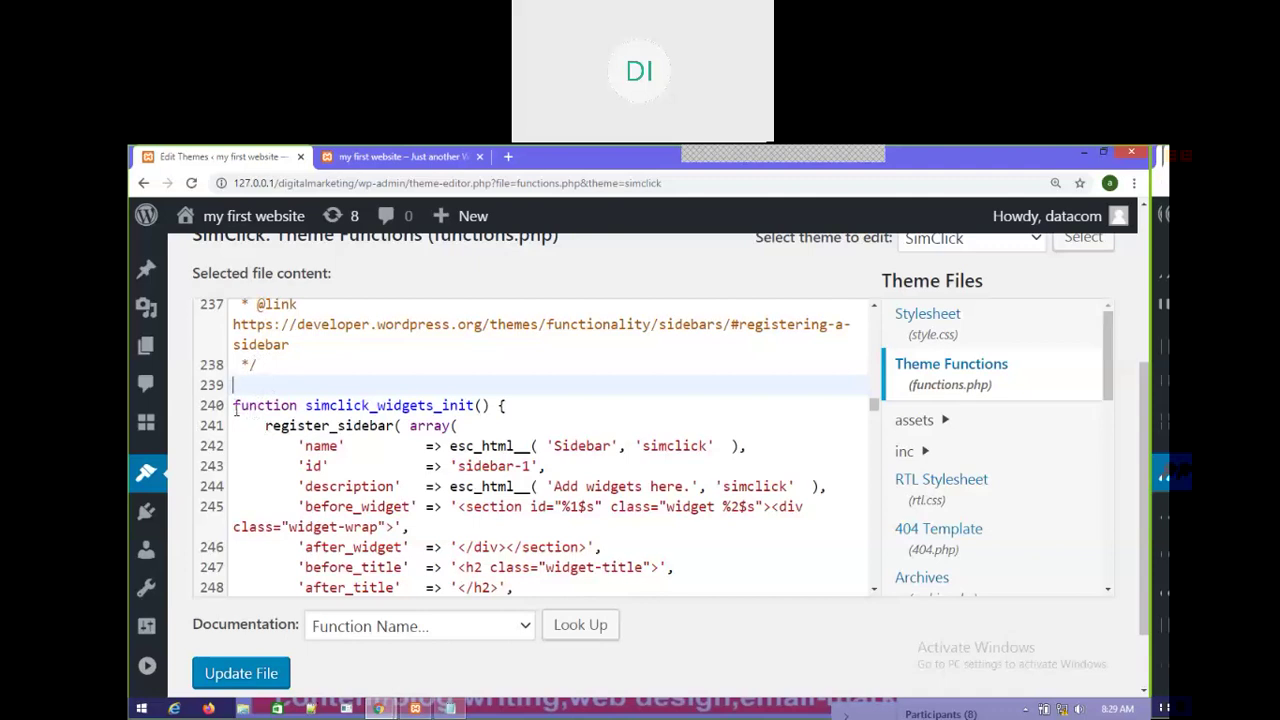
{"action": "scroll", "coordinate": [461, 535], "scroll_direction": "down", "scroll_amount": 1}
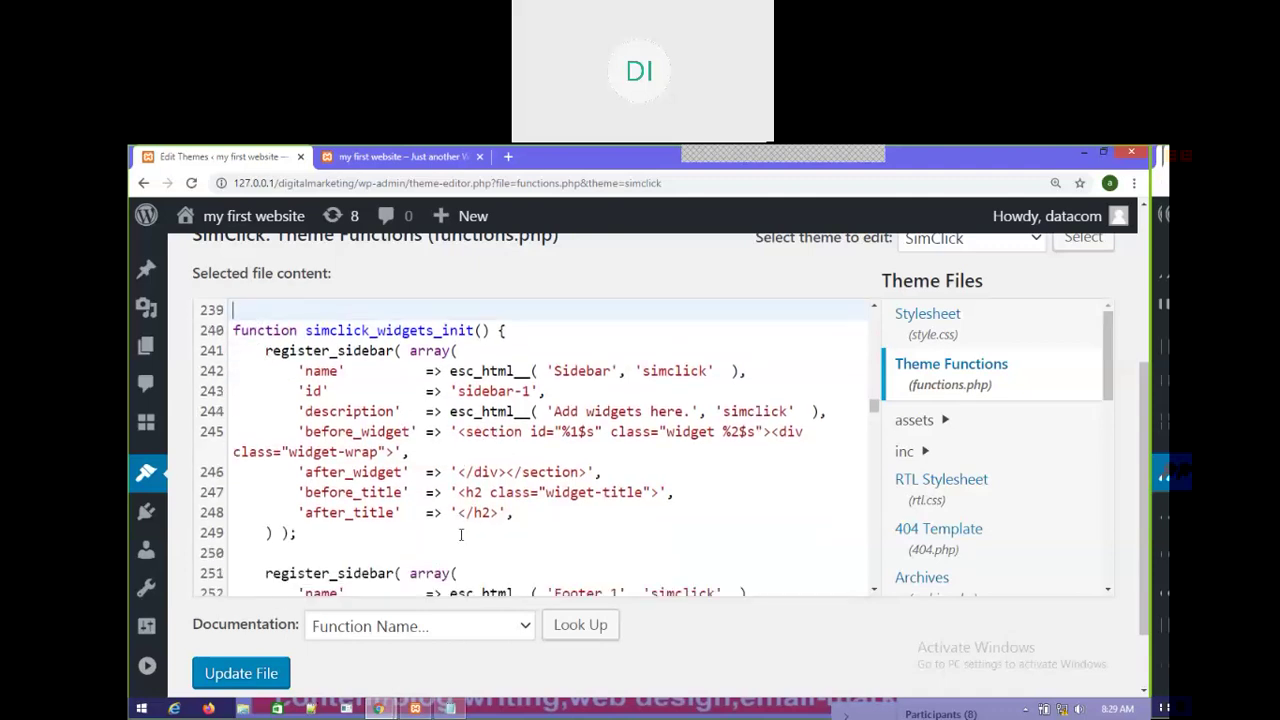
{"action": "scroll", "coordinate": [430, 507], "scroll_direction": "up", "scroll_amount": 4}
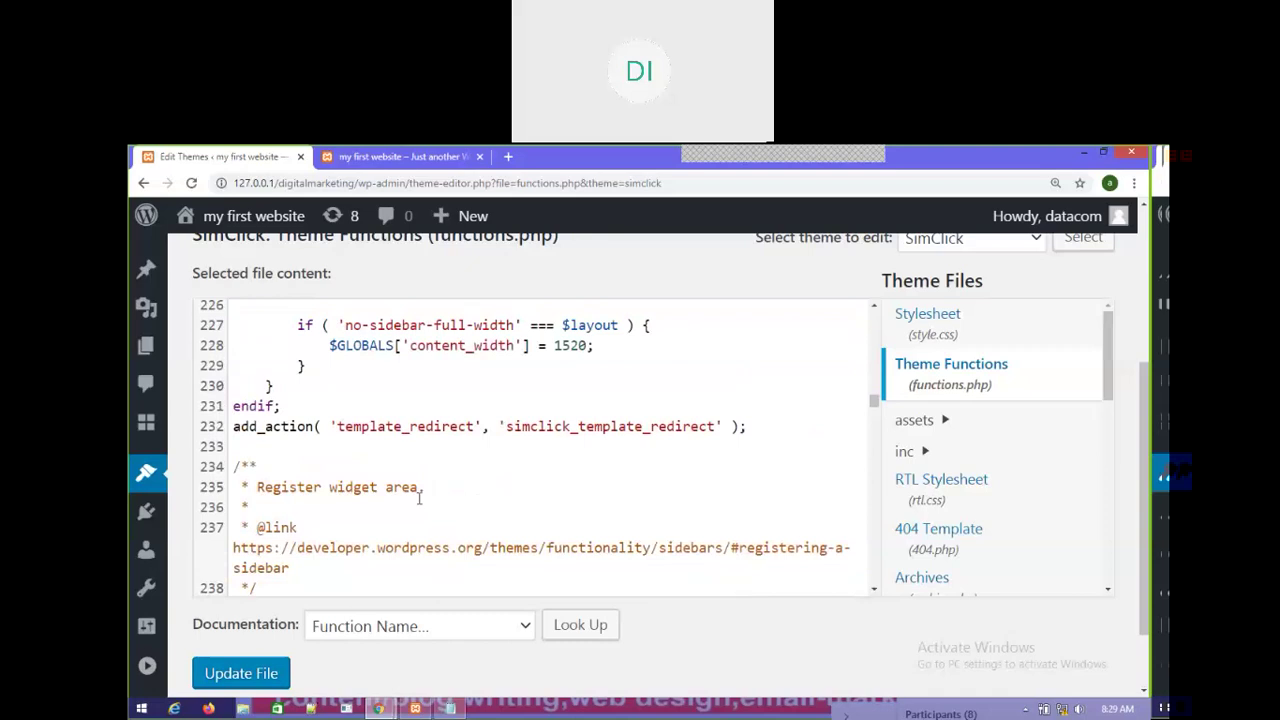
{"action": "scroll", "coordinate": [344, 509], "scroll_direction": "down", "scroll_amount": 3}
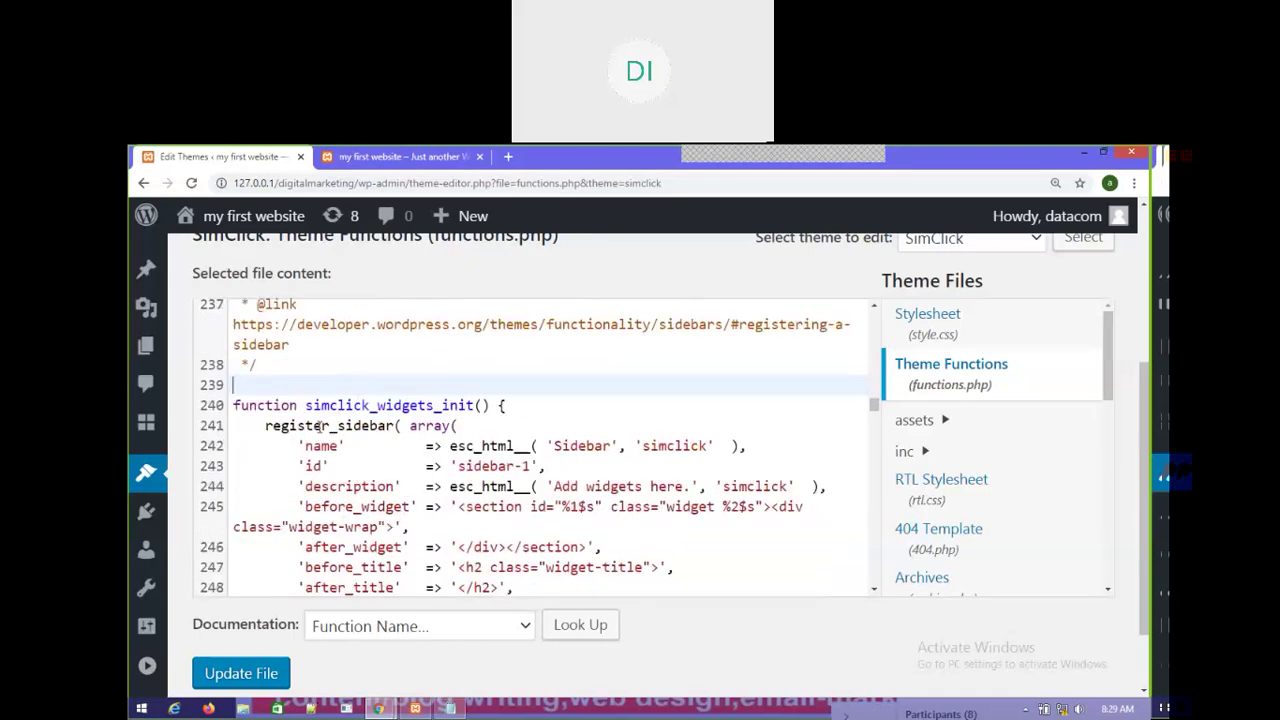
Step: Place the cursor on the empty line below the $layout assignment in the simclick_template_redirect function
{"action": "scroll", "coordinate": [268, 438], "scroll_direction": "up", "scroll_amount": 5}
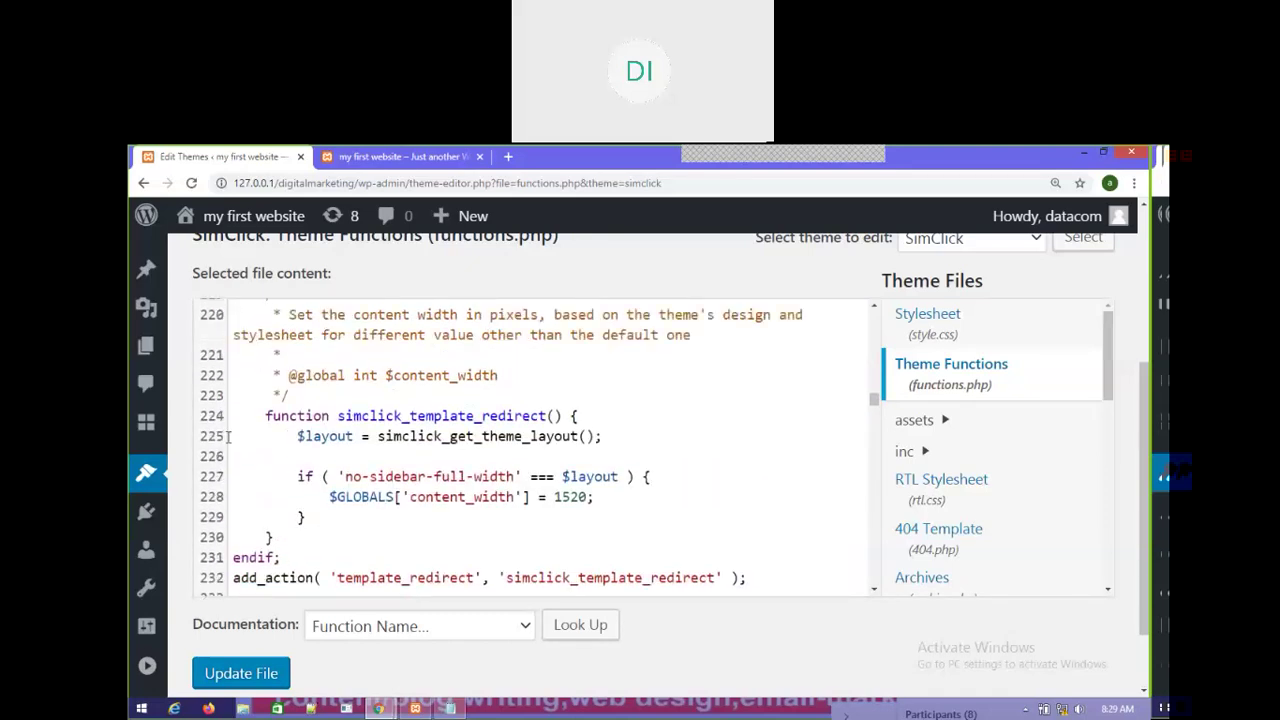
{"action": "left_click", "coordinate": [603, 436]}
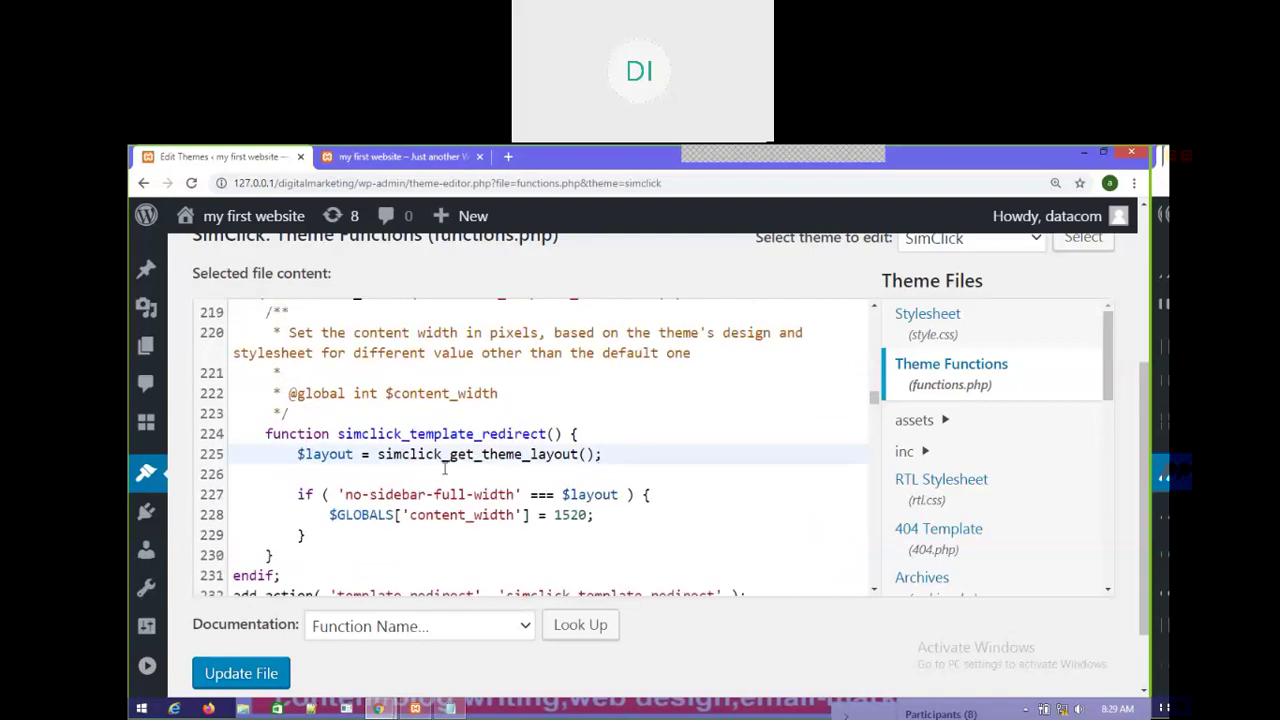
{"action": "left_click", "coordinate": [304, 475]}
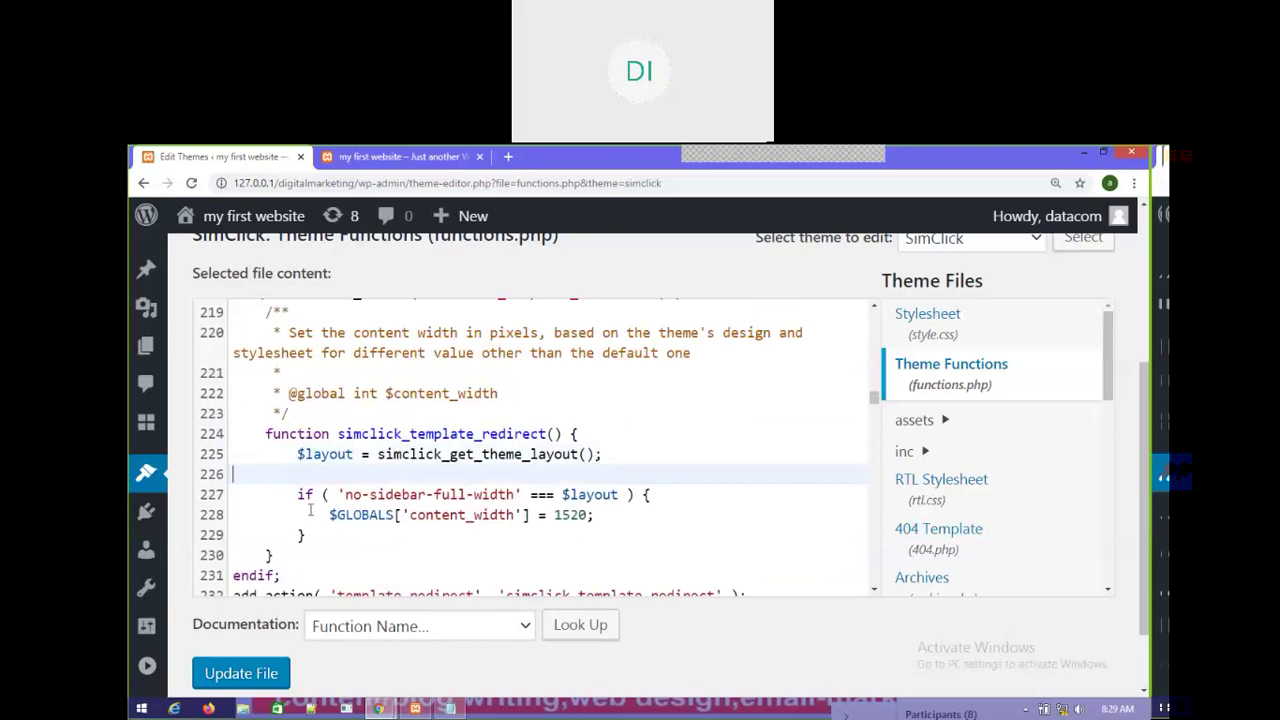
Step: Paste the copied wpb_widgets_init widget-area code on the blank line 239, just above the simclick_widgets_init function in functions.php
{"action": "scroll", "coordinate": [296, 514], "scroll_direction": "down", "scroll_amount": 3}
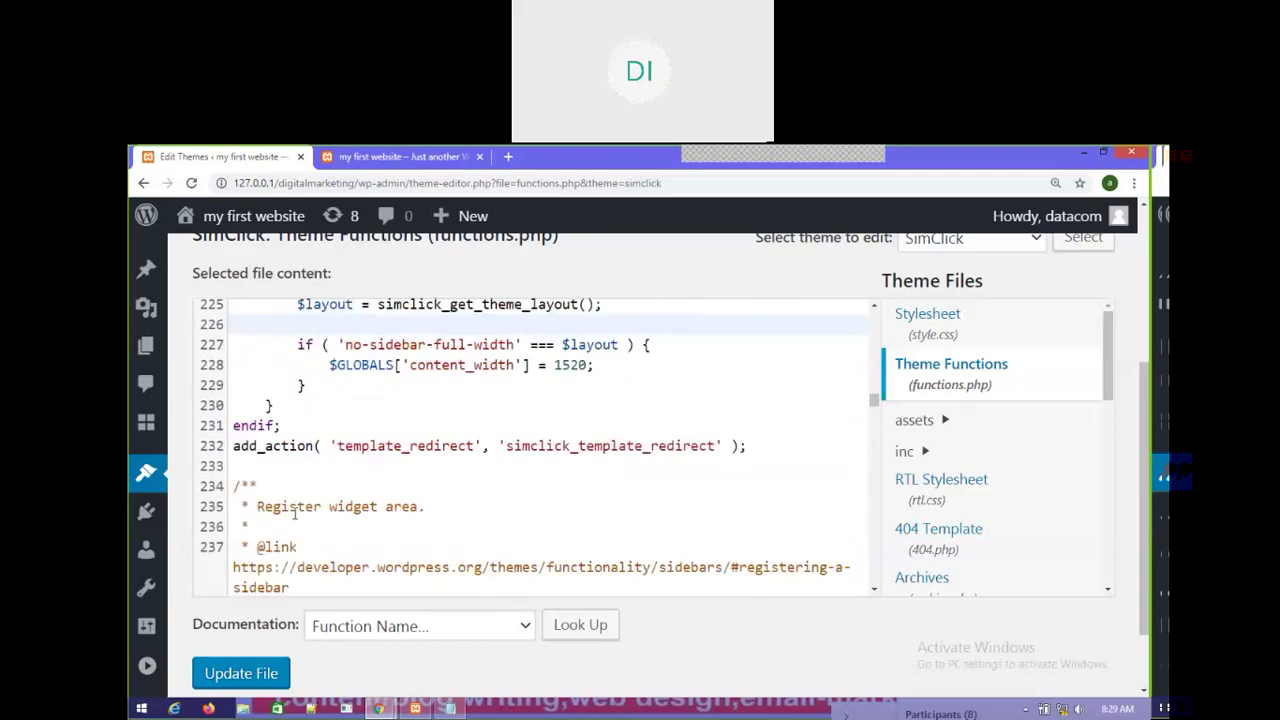
{"action": "scroll", "coordinate": [294, 513], "scroll_direction": "down", "scroll_amount": 3}
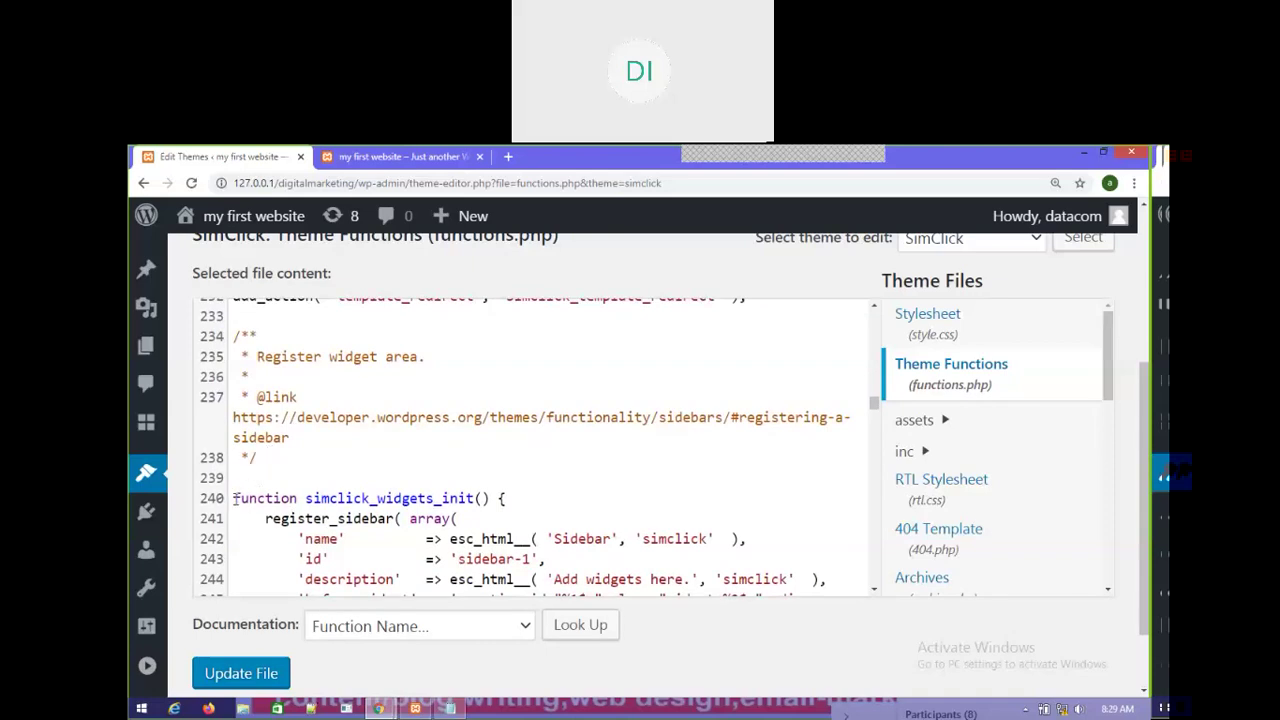
{"action": "scroll", "coordinate": [305, 440], "scroll_direction": "up", "scroll_amount": 5}
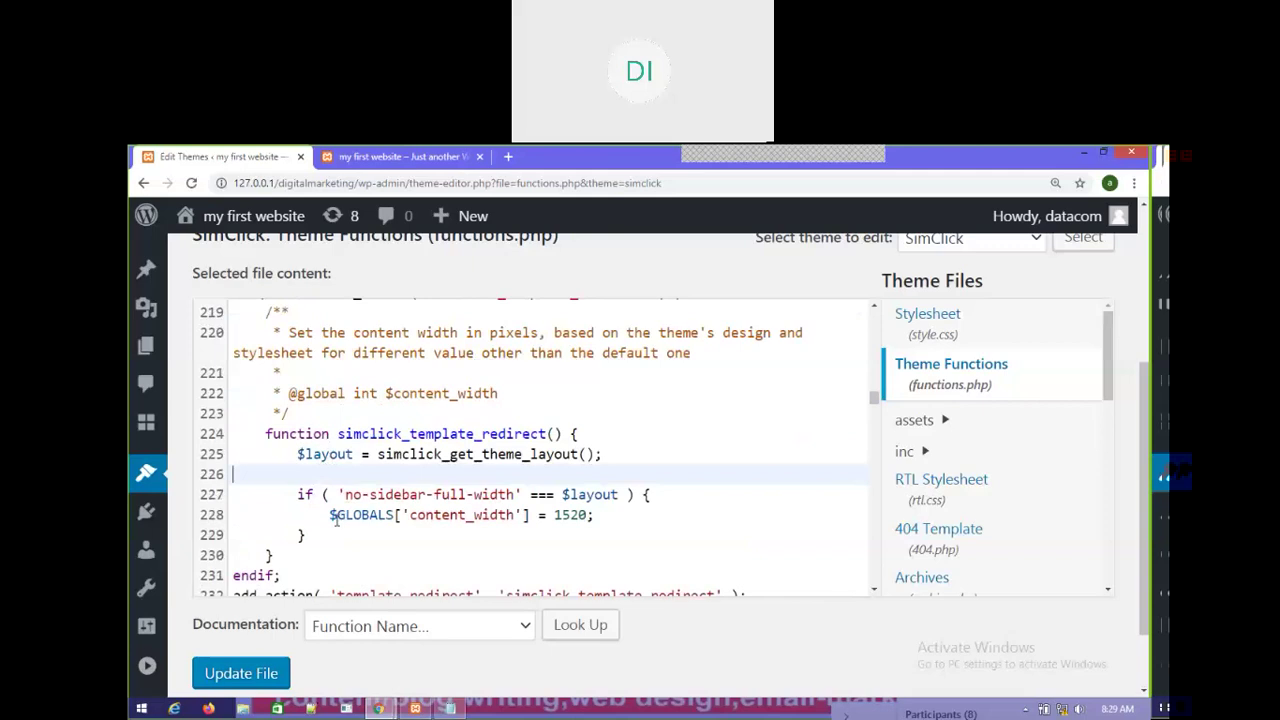
{"action": "scroll", "coordinate": [354, 494], "scroll_direction": "down", "scroll_amount": 2}
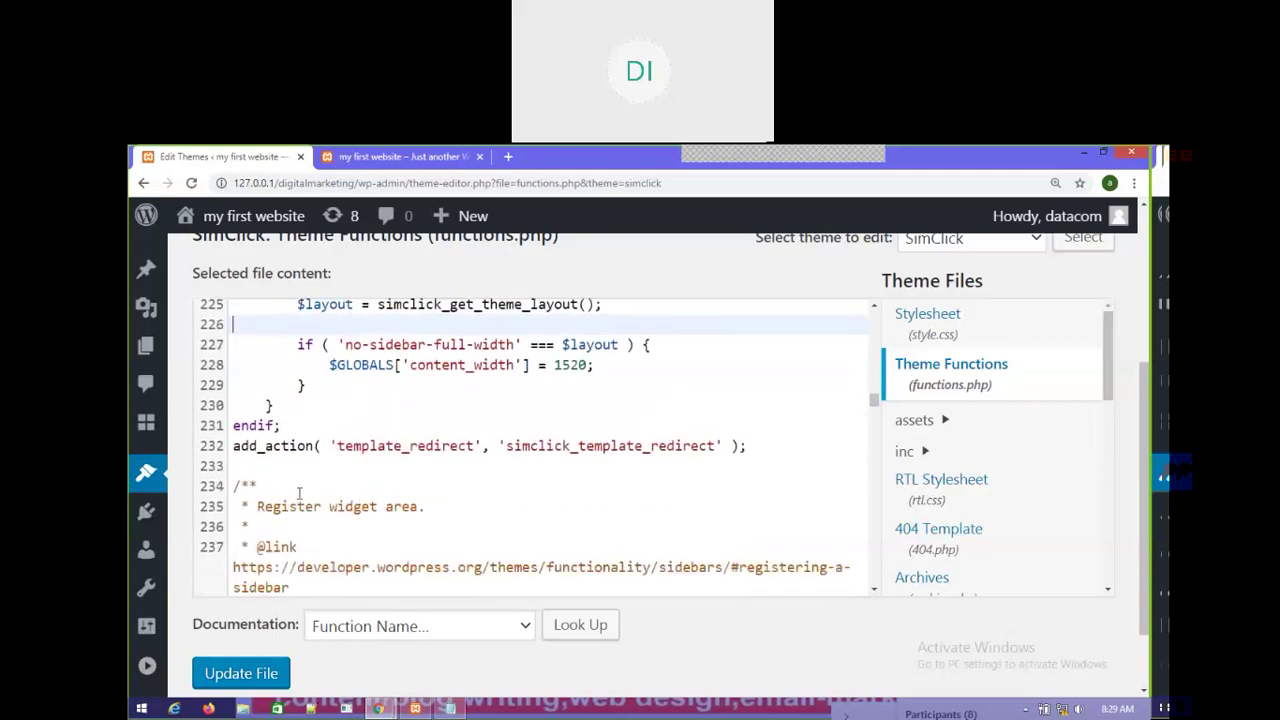
{"action": "scroll", "coordinate": [258, 501], "scroll_direction": "down", "scroll_amount": 1}
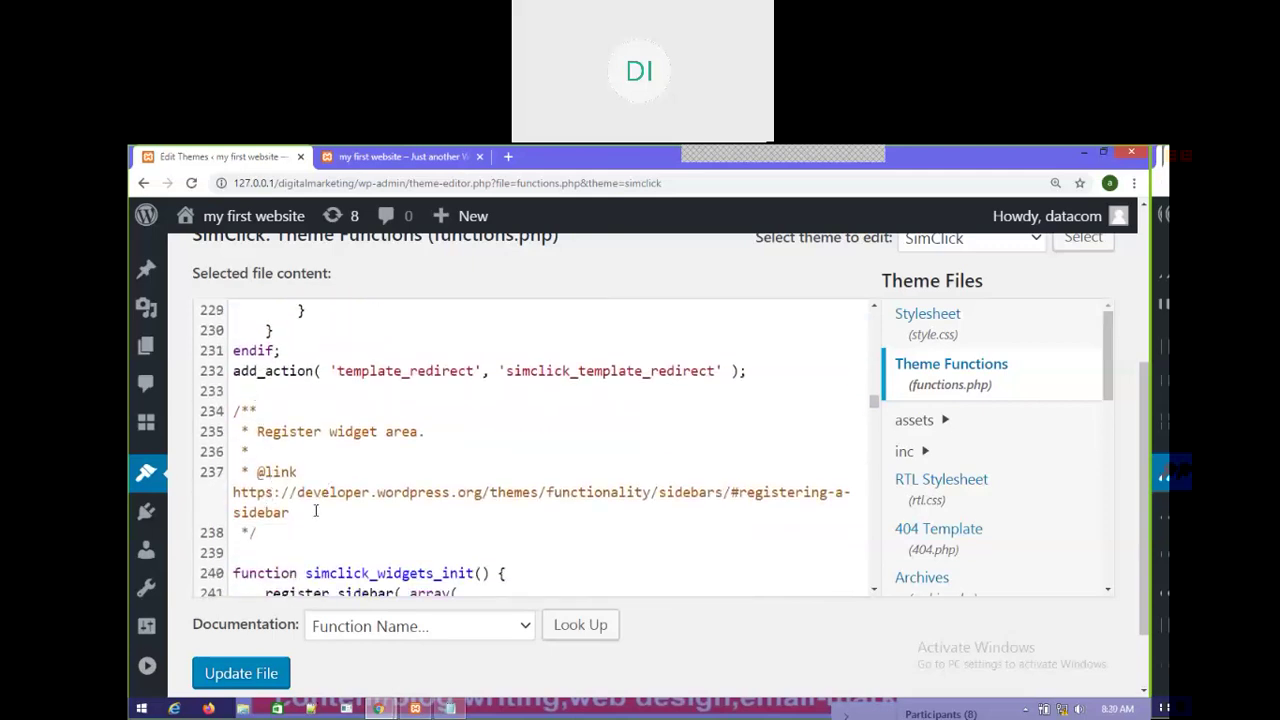
{"action": "scroll", "coordinate": [287, 548], "scroll_direction": "down", "scroll_amount": 1}
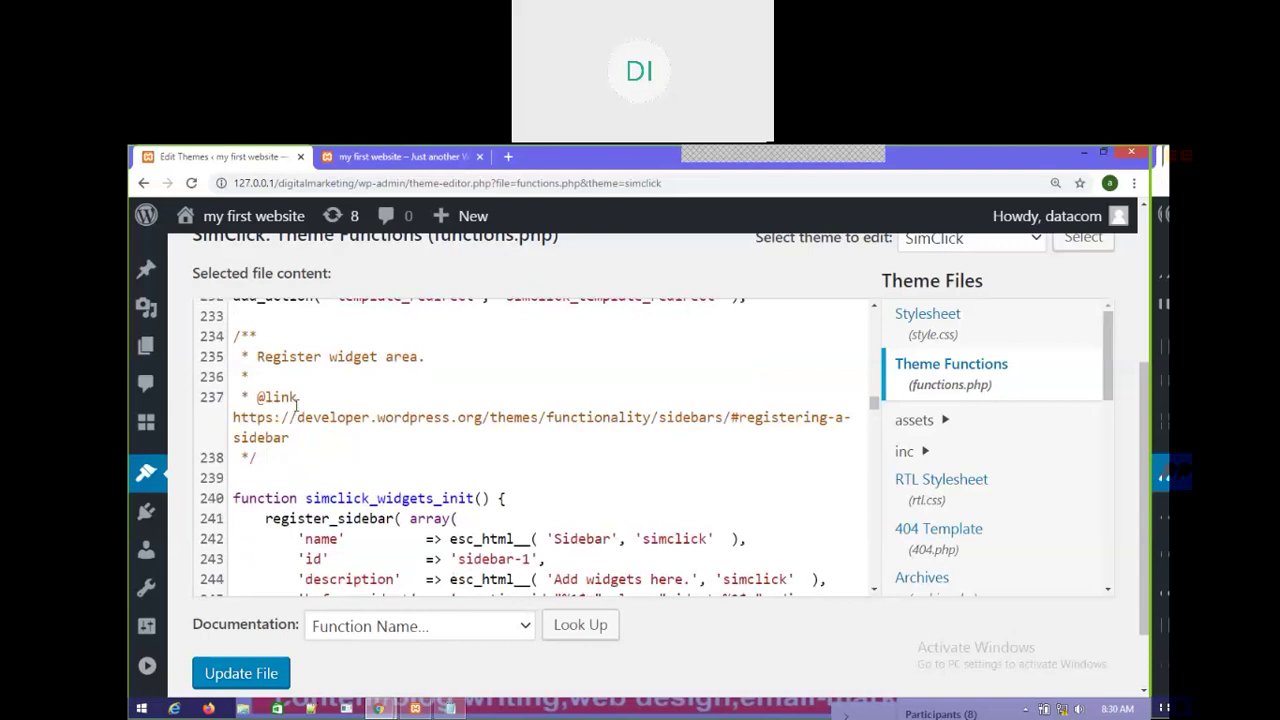
{"action": "scroll", "coordinate": [296, 410], "scroll_direction": "up", "scroll_amount": 1}
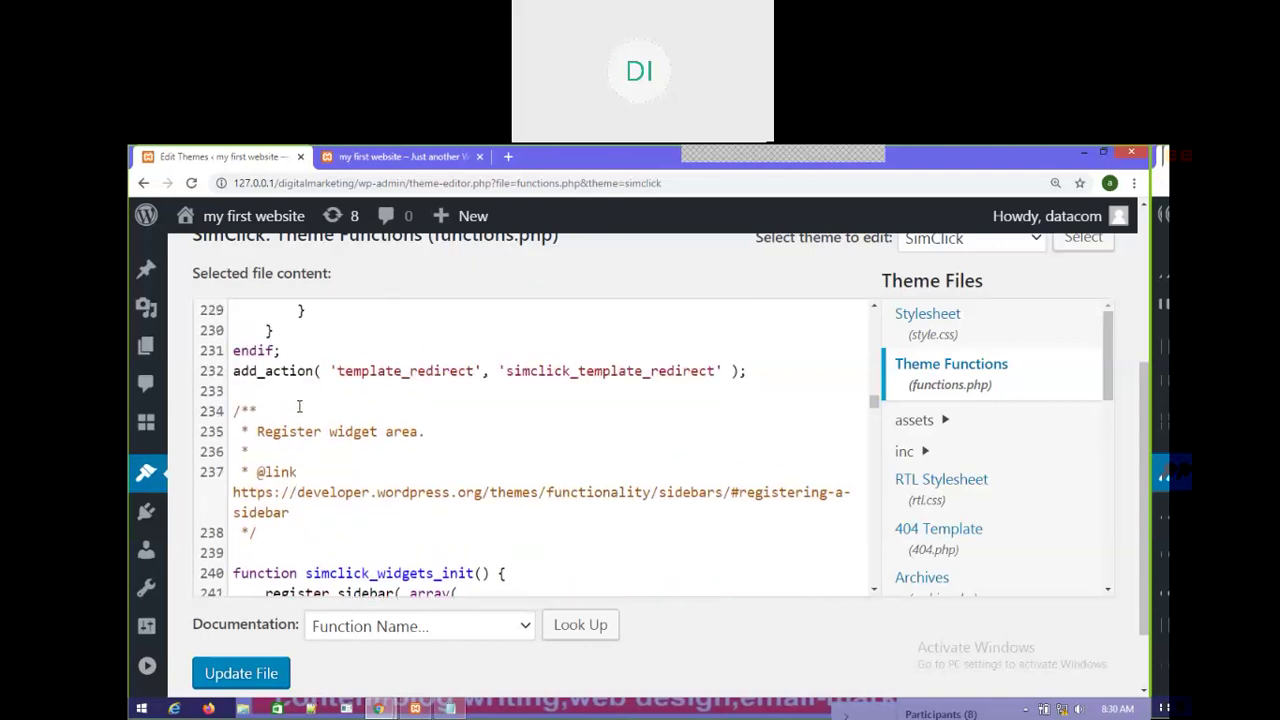
{"action": "scroll", "coordinate": [340, 490], "scroll_direction": "down", "scroll_amount": 2}
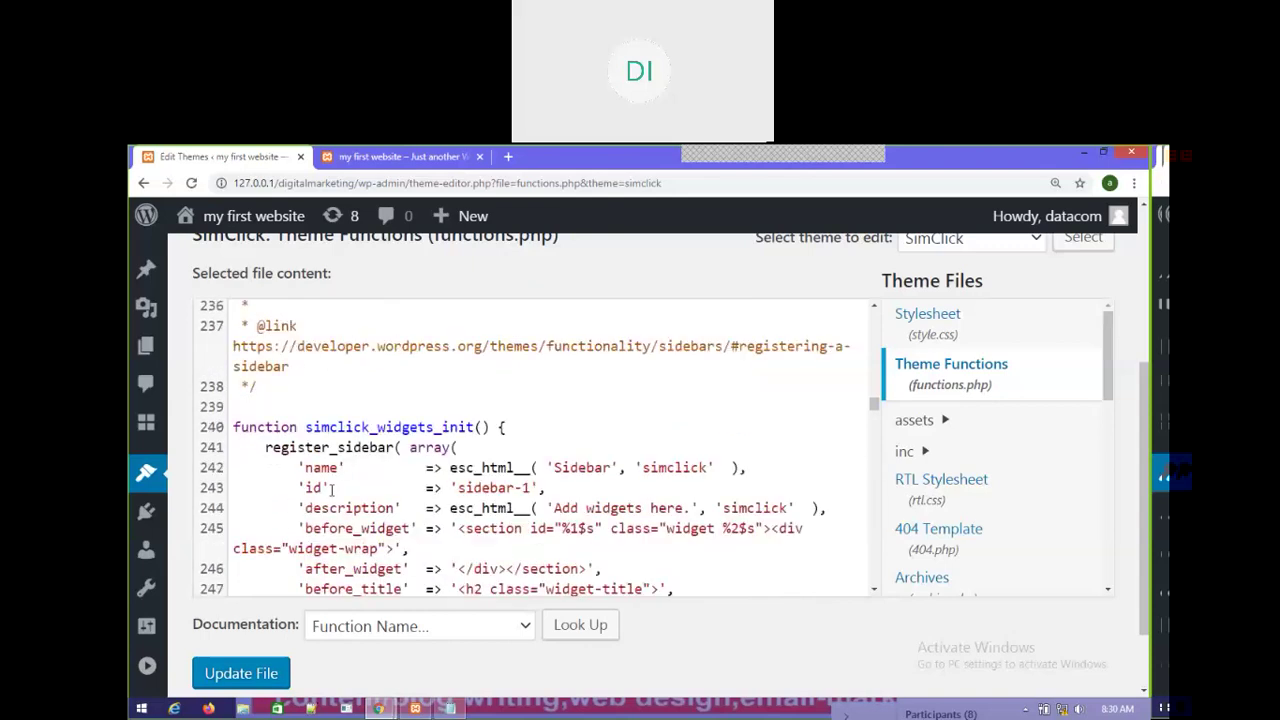
{"action": "left_click_drag", "start_coordinate": [233, 423], "coordinate": [492, 428]}
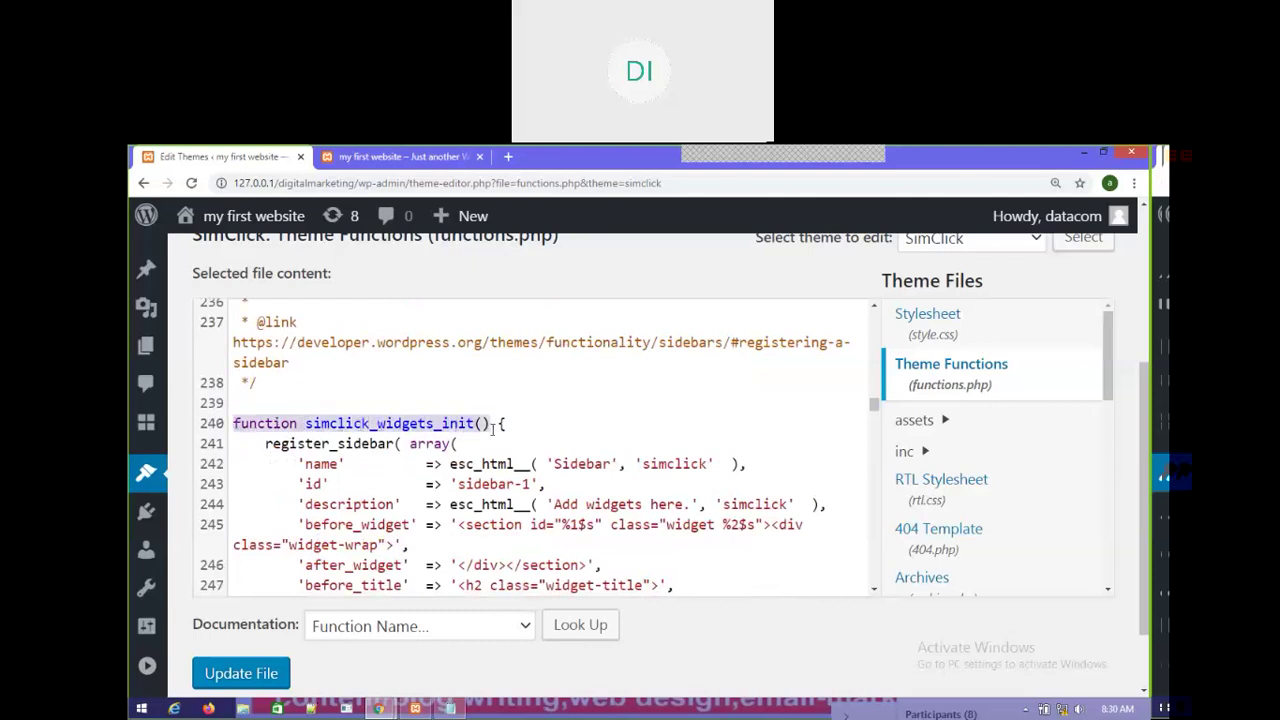
{"action": "left_click", "coordinate": [236, 406]}
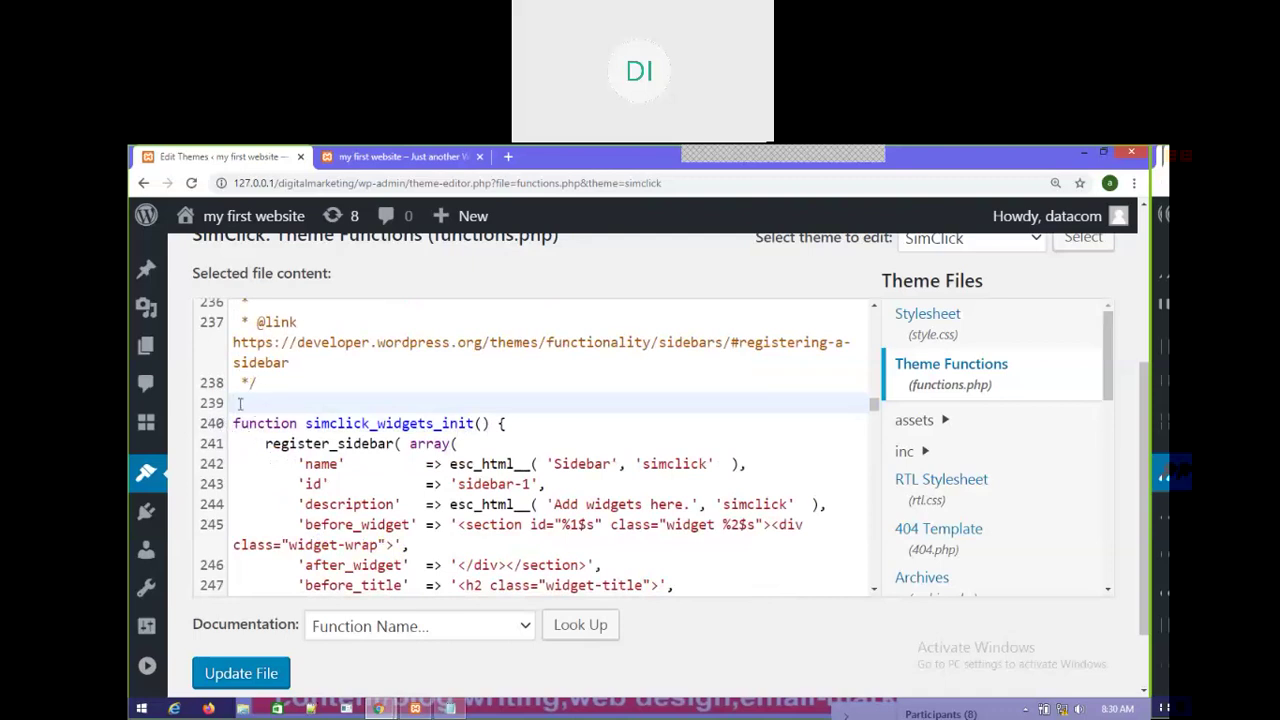
{"action": "right_click", "coordinate": [240, 404]}
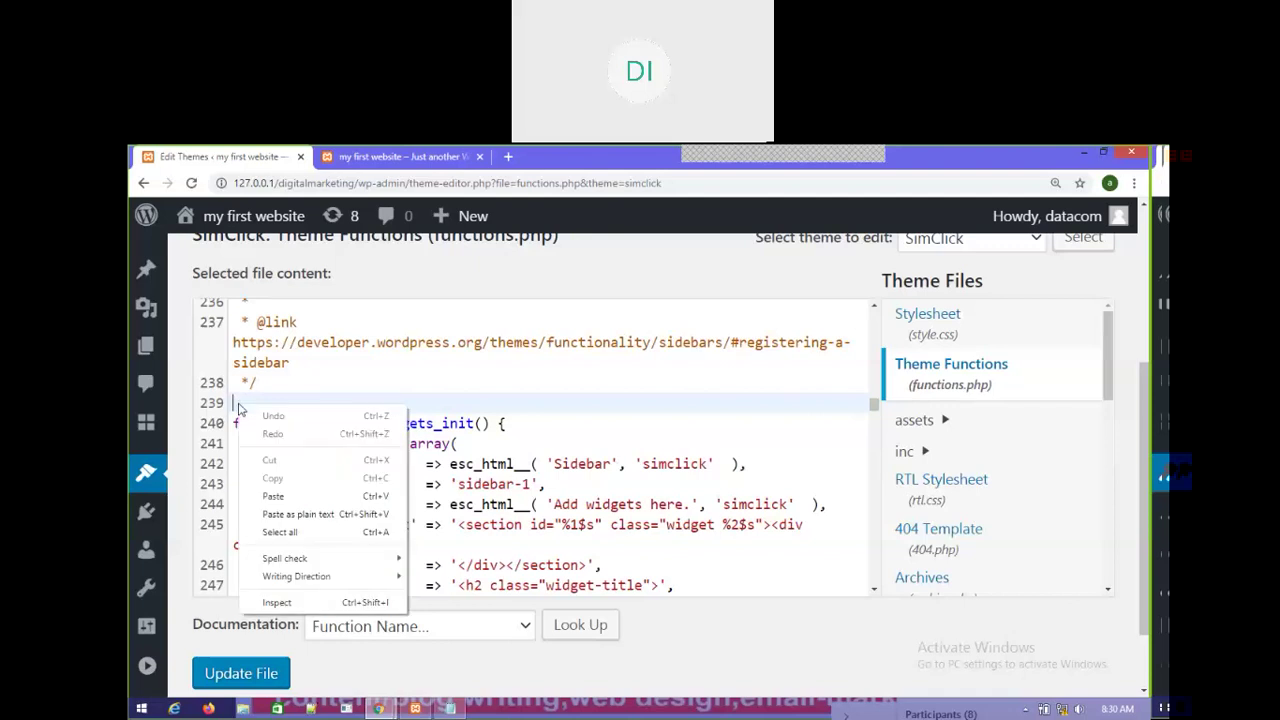
{"action": "left_click", "coordinate": [274, 497]}
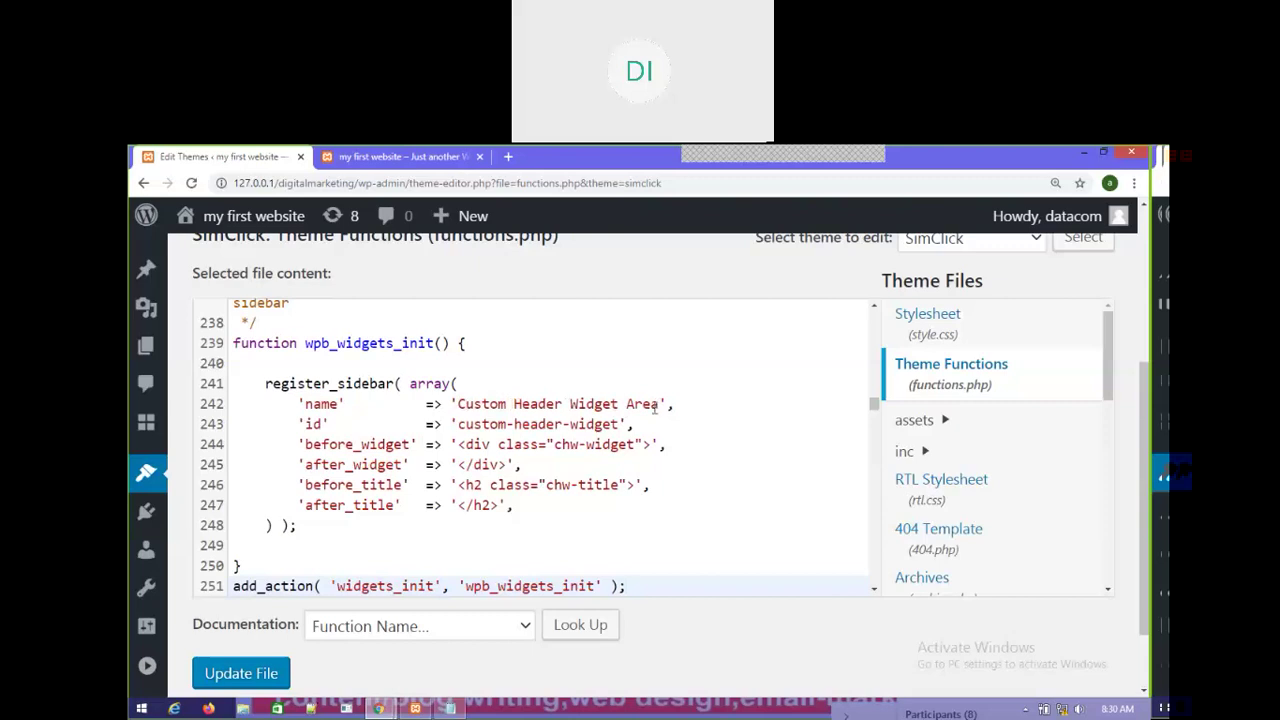
Step: Examine the new widget area's name value in the code, reload the site's front page to view its header, and return to the theme editor
{"action": "left_click_drag", "start_coordinate": [661, 403], "coordinate": [565, 404]}
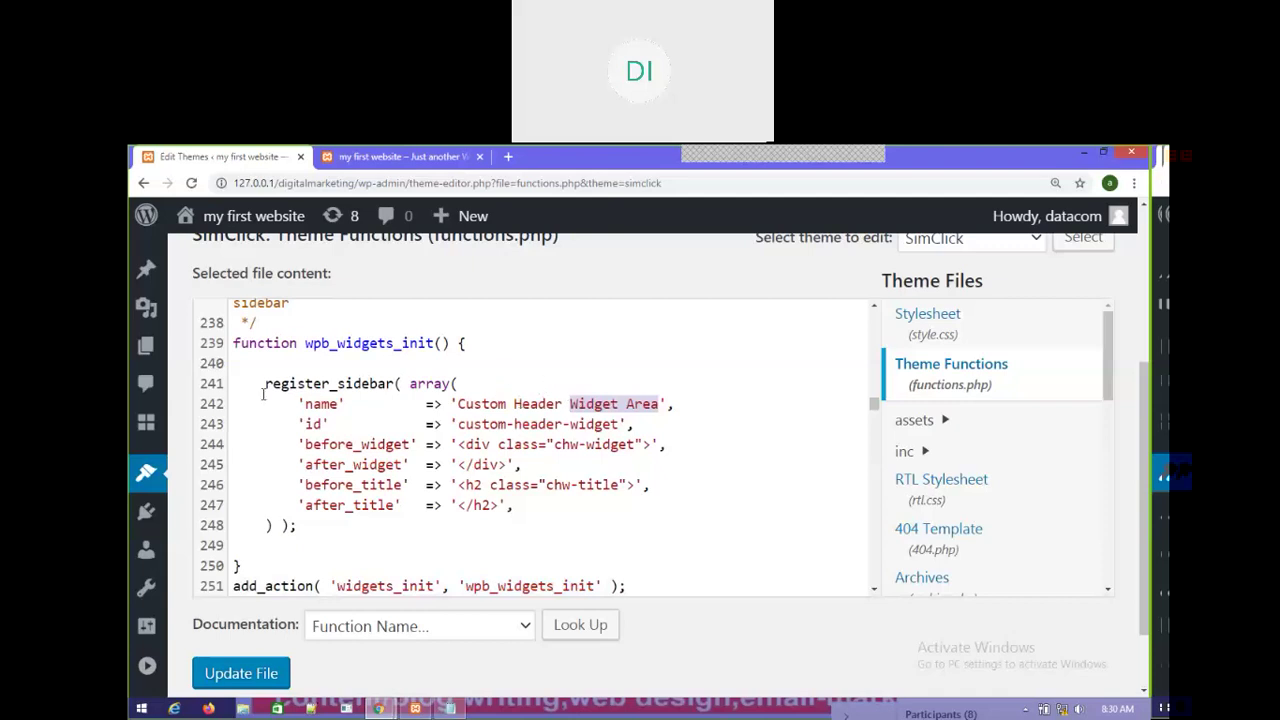
{"action": "left_click", "coordinate": [514, 363]}
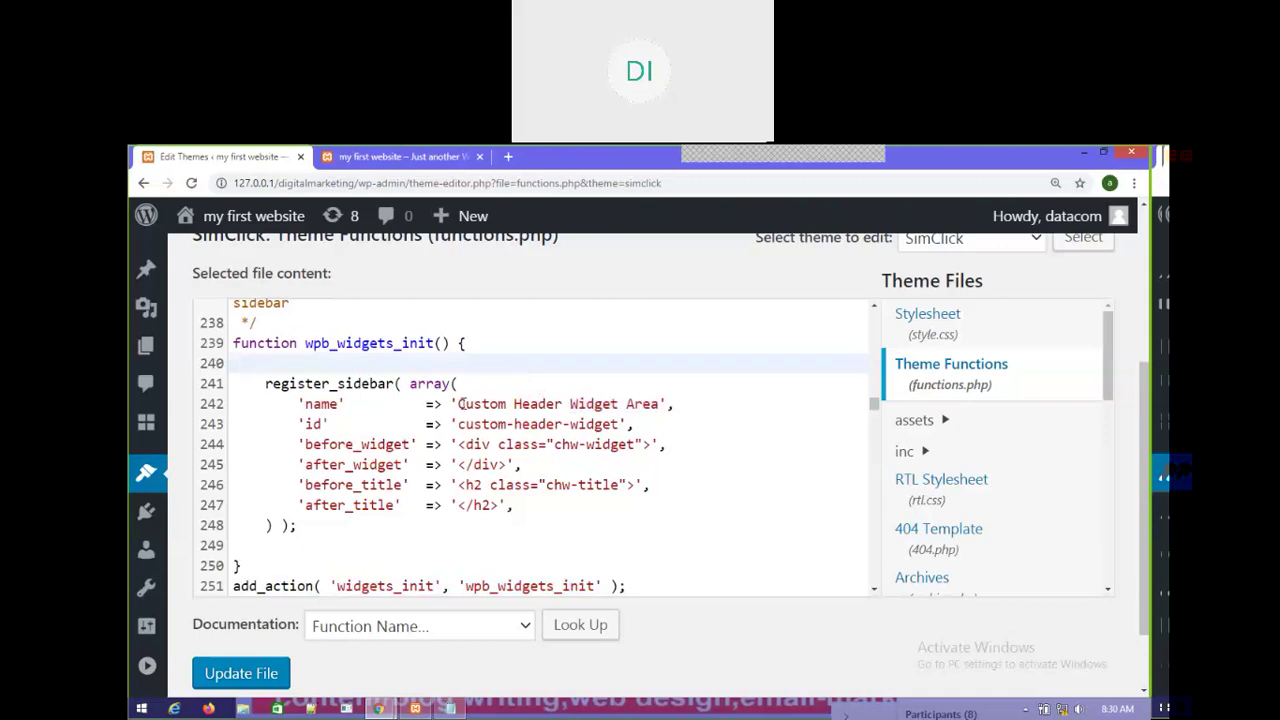
{"action": "left_click_drag", "start_coordinate": [457, 403], "coordinate": [656, 407]}
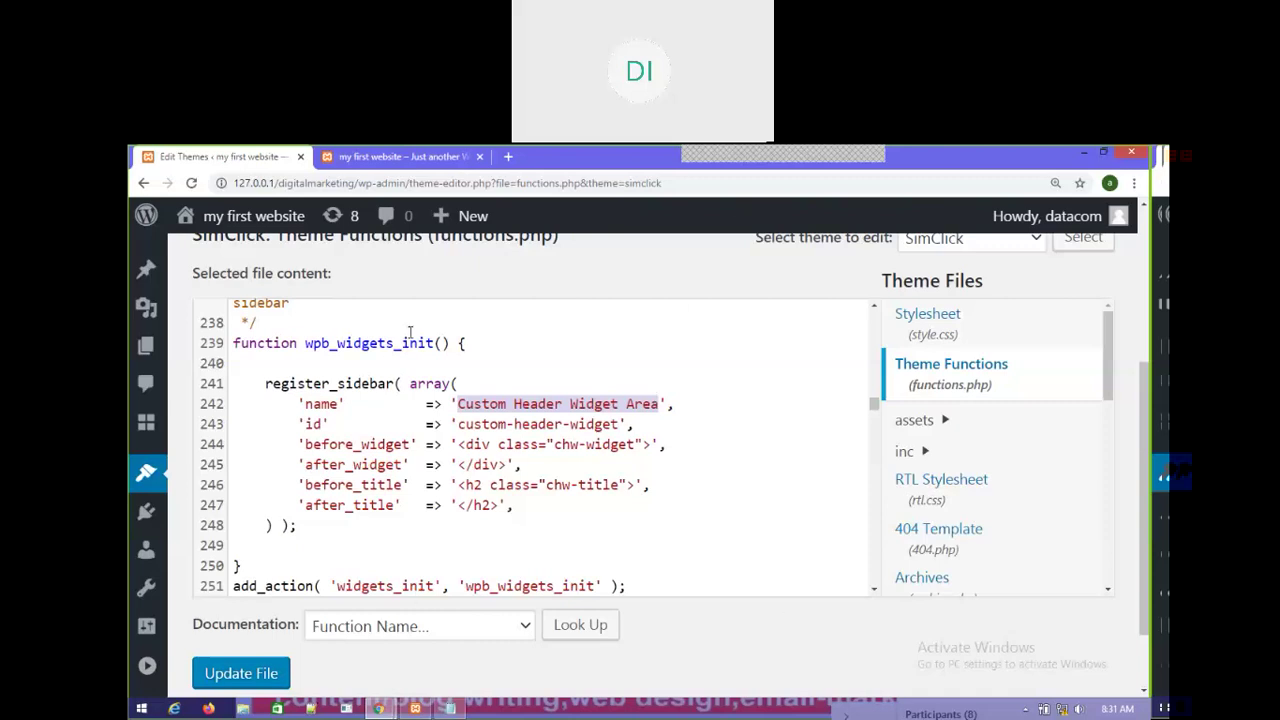
{"action": "left_click", "coordinate": [380, 158]}
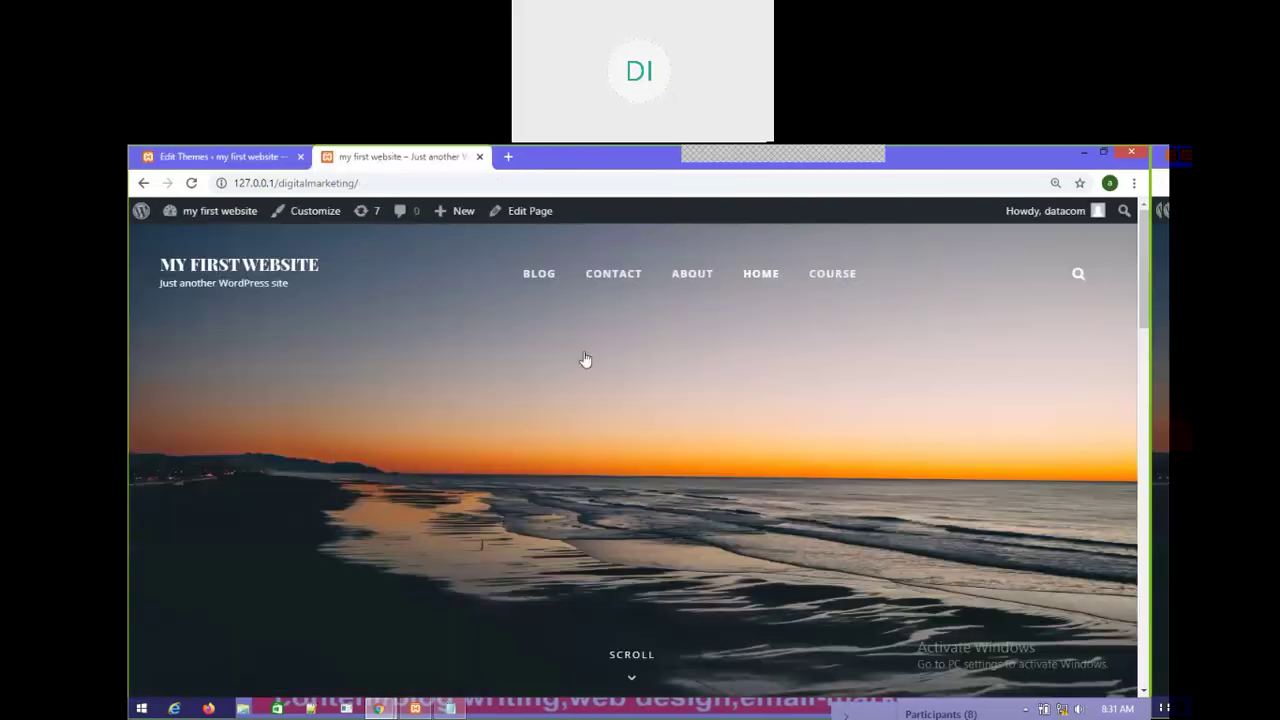
{"action": "key", "text": "ctrl+plus"}
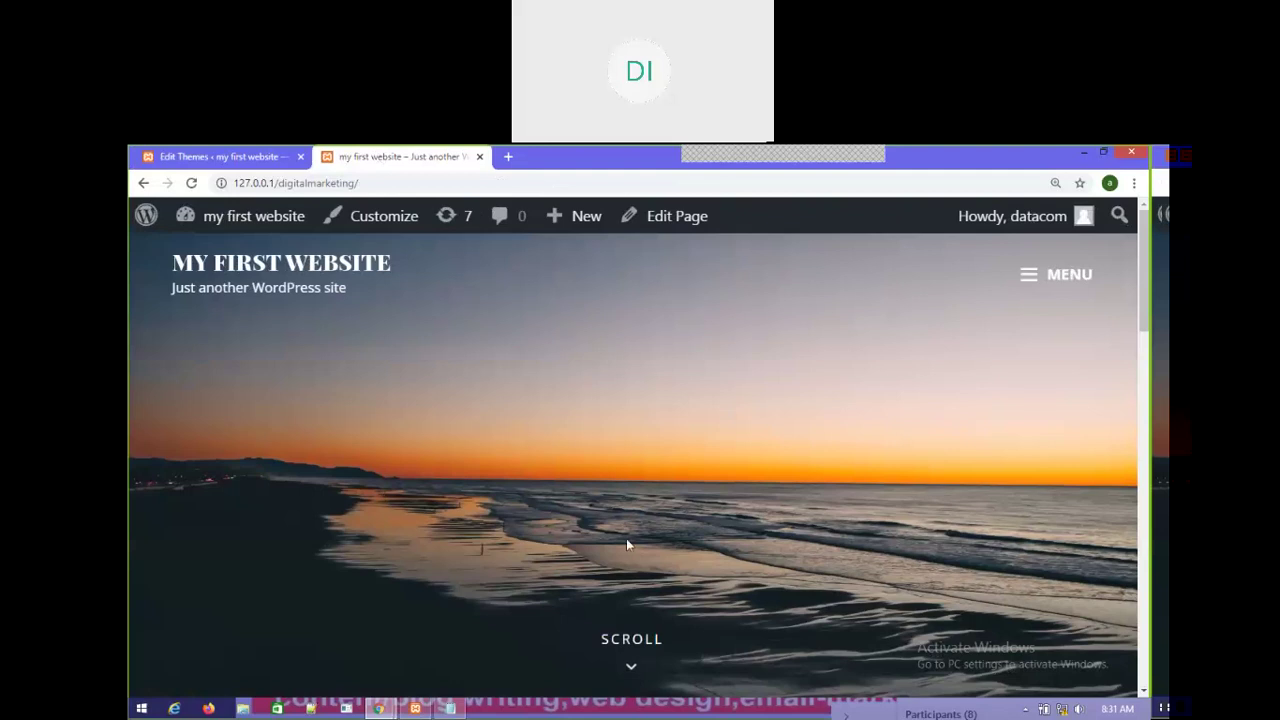
{"action": "scroll", "coordinate": [557, 337], "scroll_direction": "down", "scroll_amount": 2}
{"action": "right_click", "coordinate": [318, 369]}
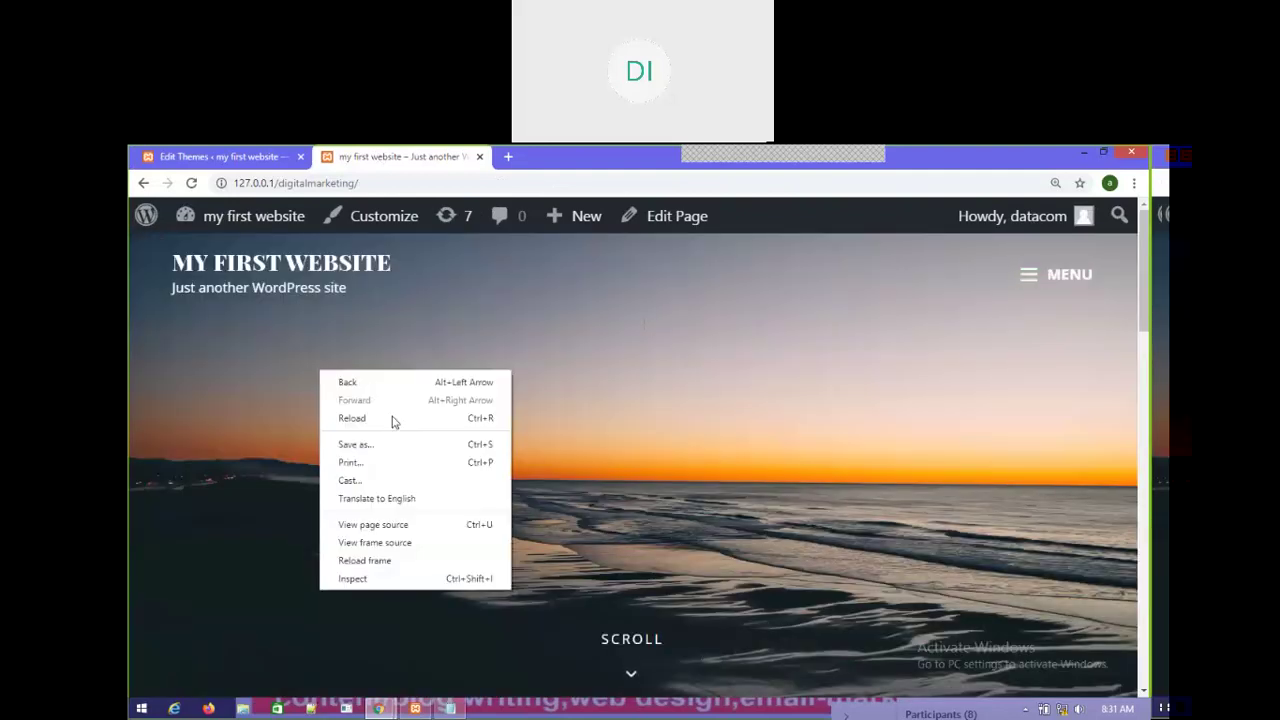
{"action": "left_click", "coordinate": [388, 420]}
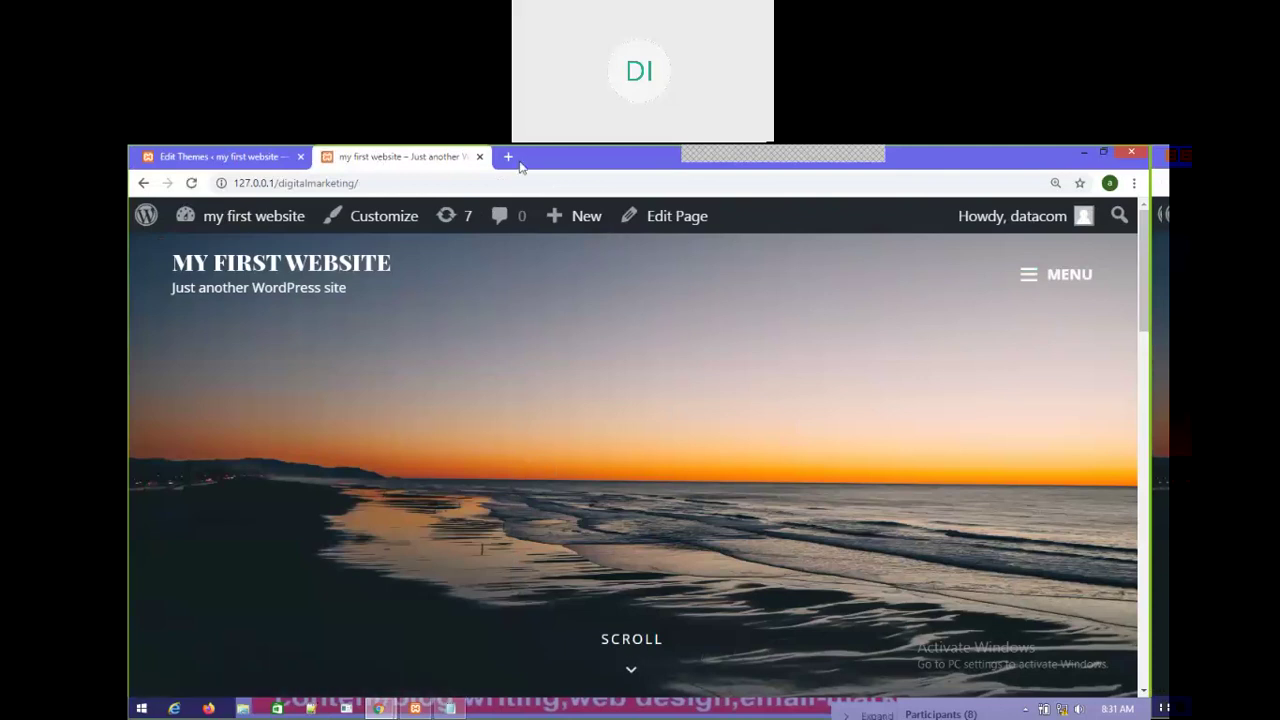
{"action": "left_click", "coordinate": [218, 158]}
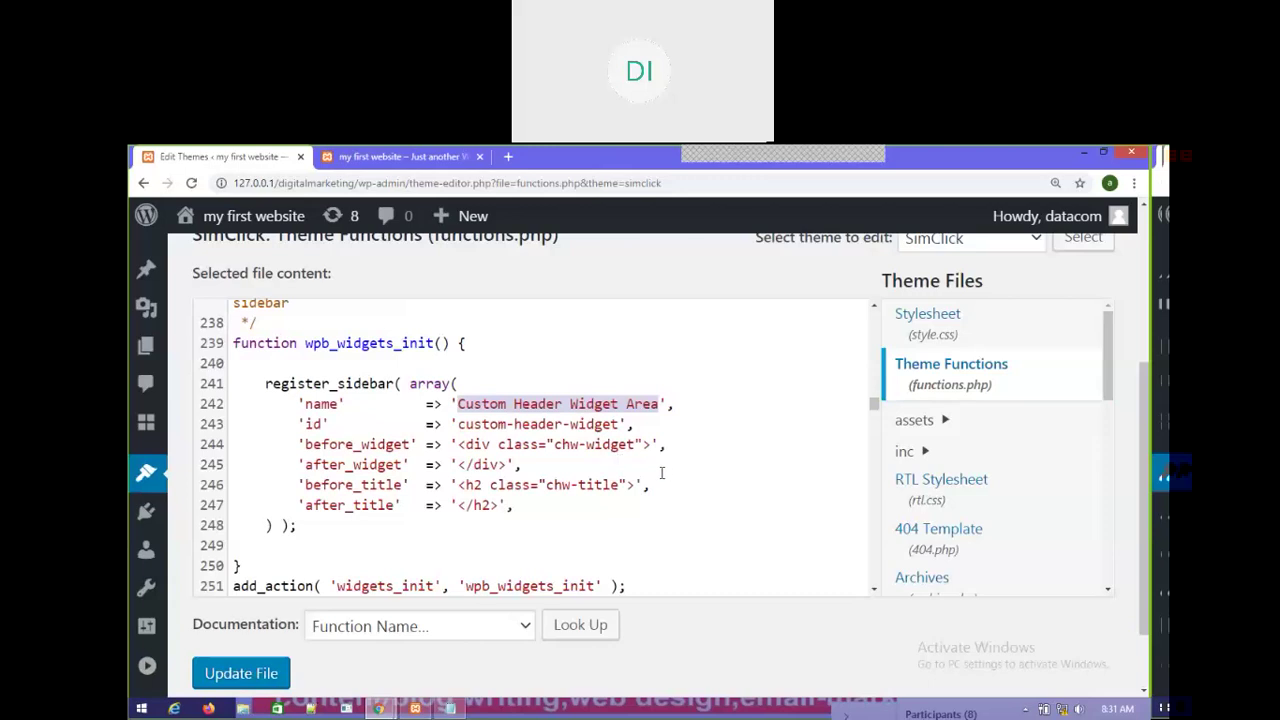
Step: Try to replace the whole name value of the new widget area with "Header", and undo the change
{"action": "type", "text": "HEader"}
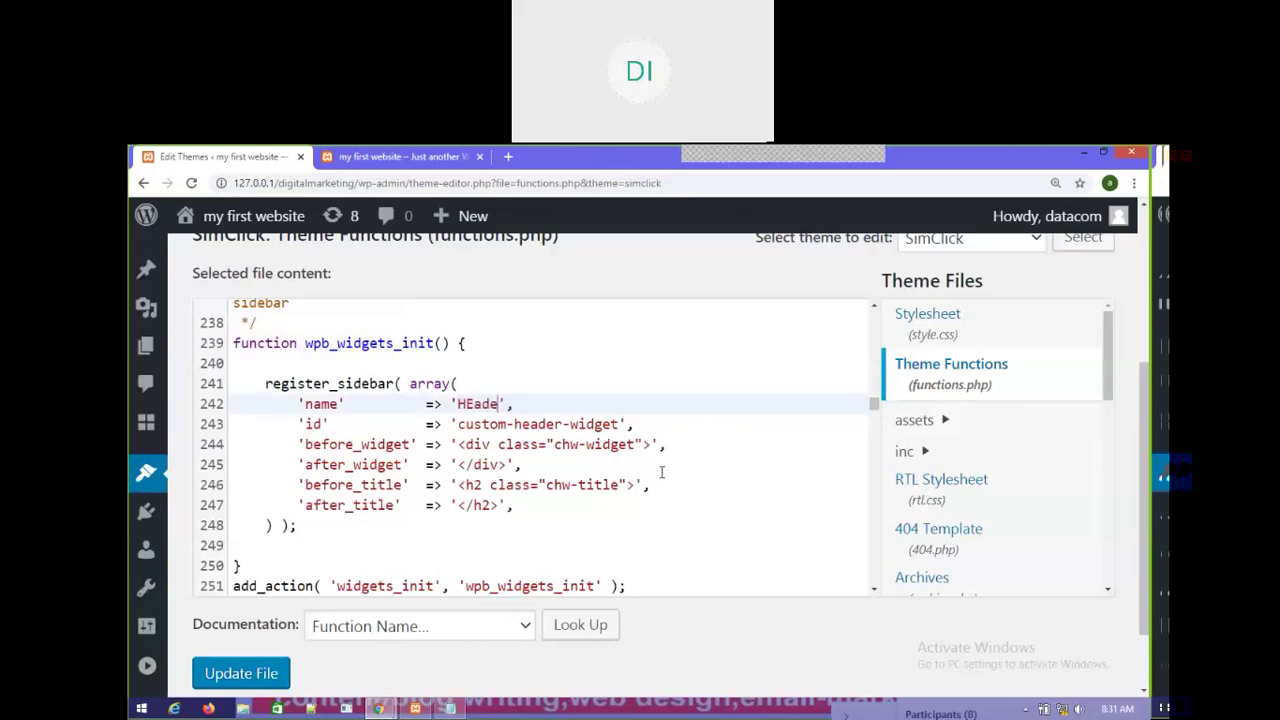
{"action": "key", "text": "BackSpace"}
{"action": "key", "text": "BackSpace"}
{"action": "key", "text": "BackSpace"}
{"action": "key", "text": "BackSpace"}
{"action": "key", "text": "BackSpace"}
{"action": "type", "text": "e"}
{"action": "key", "text": "BackSpace"}
{"action": "key", "text": "BackSpace"}
{"action": "type", "text": "header"}
{"action": "key", "text": "BackSpace"}
{"action": "key", "text": "BackSpace"}
{"action": "key", "text": "BackSpace"}
{"action": "key", "text": "BackSpace"}
{"action": "key", "text": "BackSpace"}
{"action": "key", "text": "BackSpace"}
{"action": "key", "text": "BackSpace"}
{"action": "type", "text": "HE"}
{"action": "key", "text": "BackSpace"}
{"action": "type", "text": "Eader"}
{"action": "key", "text": "ctrl+z"}
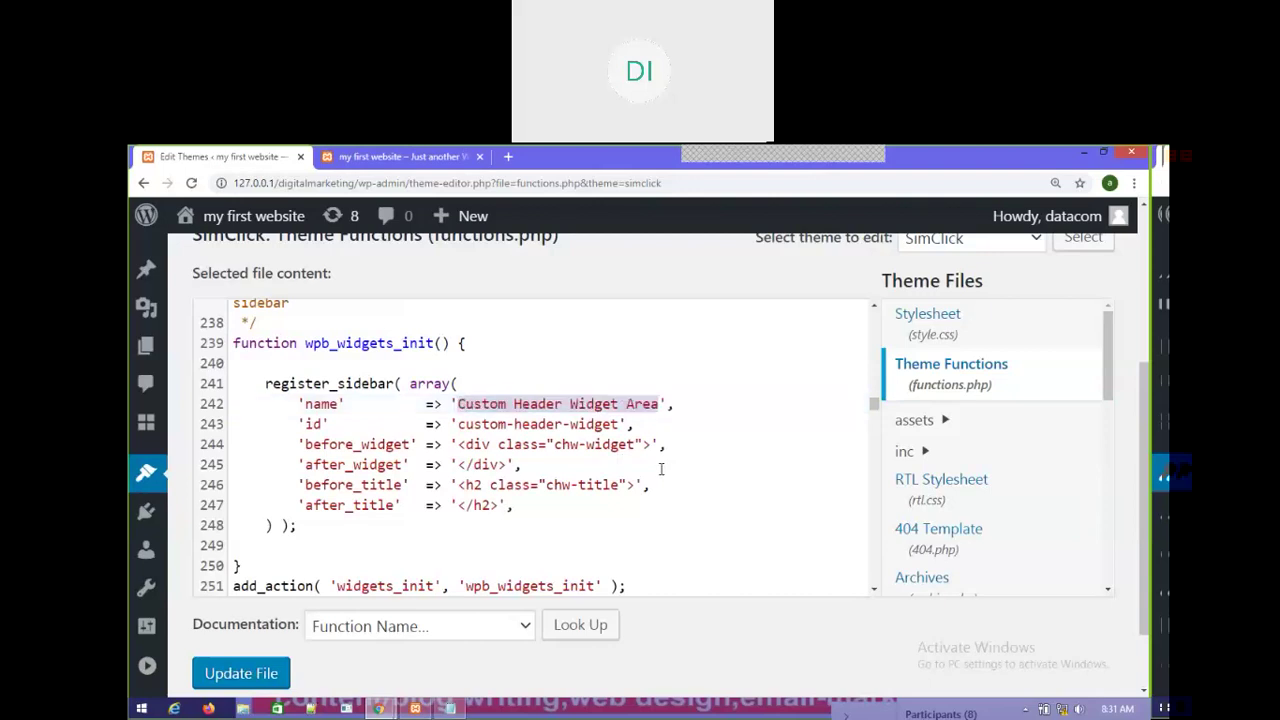
Step: Remove the word "Custom" so the new widget area's name reads "Header Widget Area", and save functions.php
{"action": "left_click", "coordinate": [566, 404]}
{"action": "double_click", "coordinate": [505, 404]}
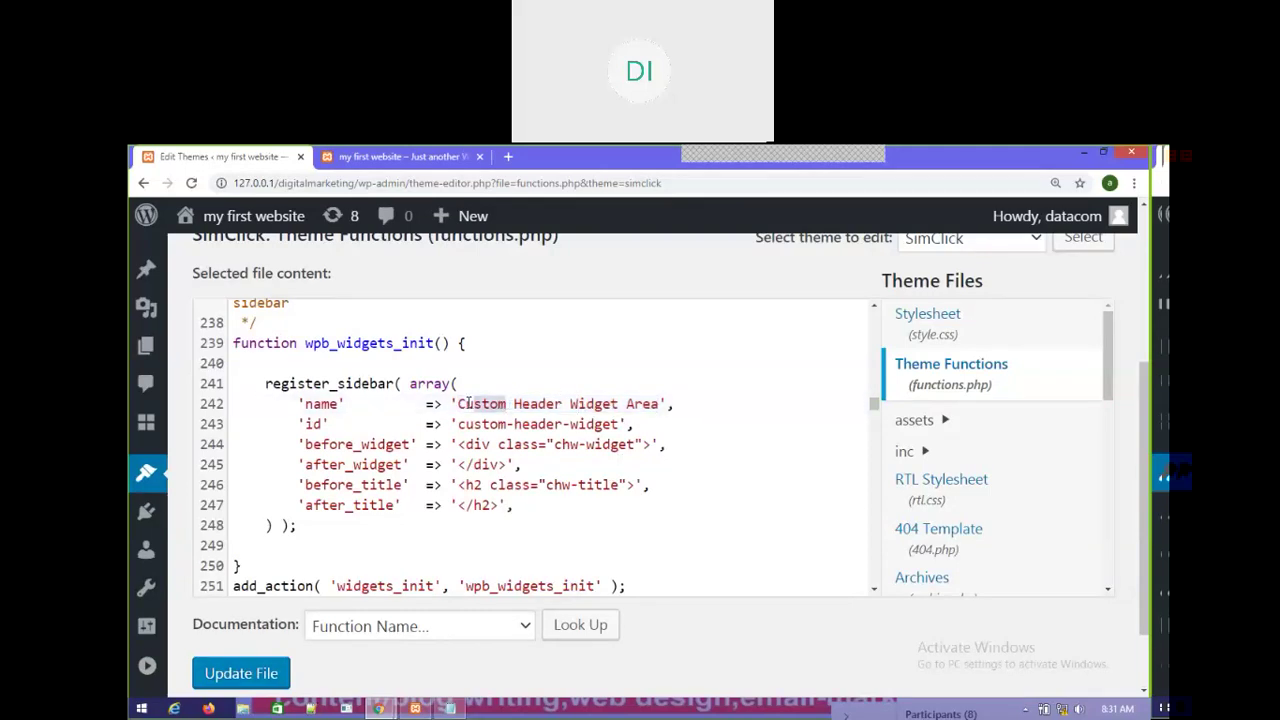
{"action": "key", "text": "BackSpace"}
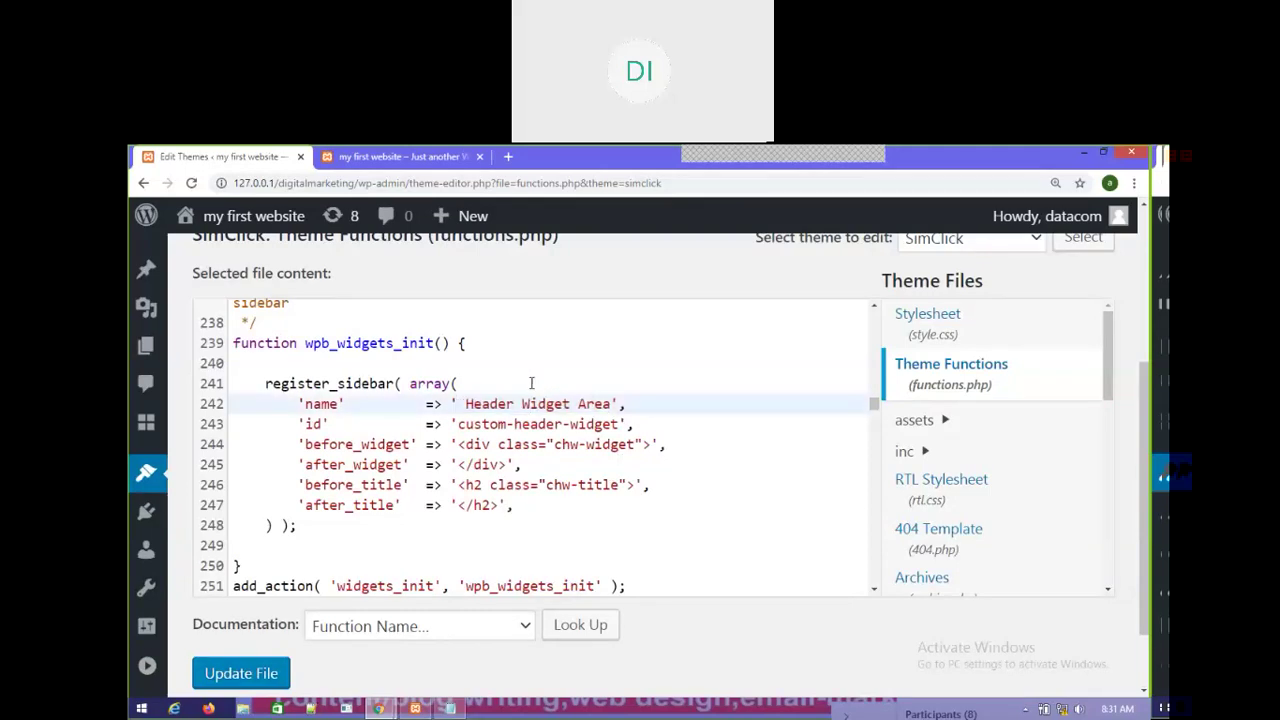
{"action": "key", "text": "Delete"}
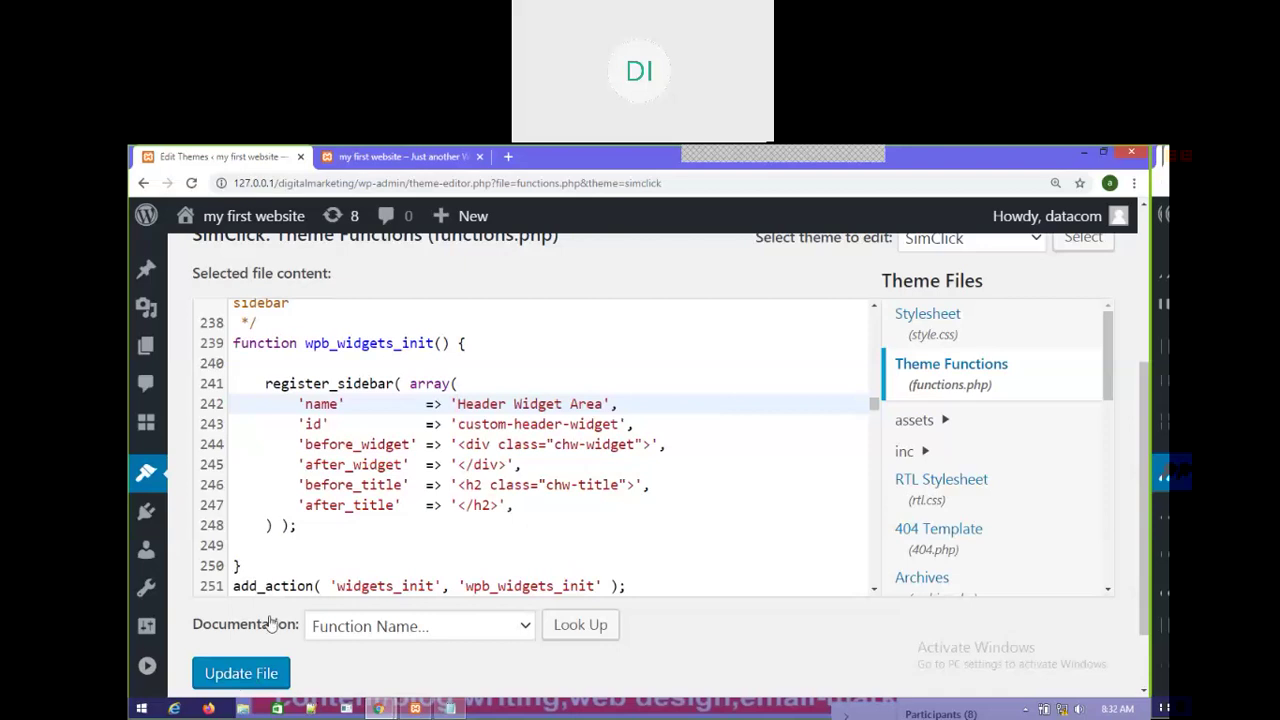
{"action": "scroll", "coordinate": [264, 643], "scroll_direction": "down", "scroll_amount": 1}
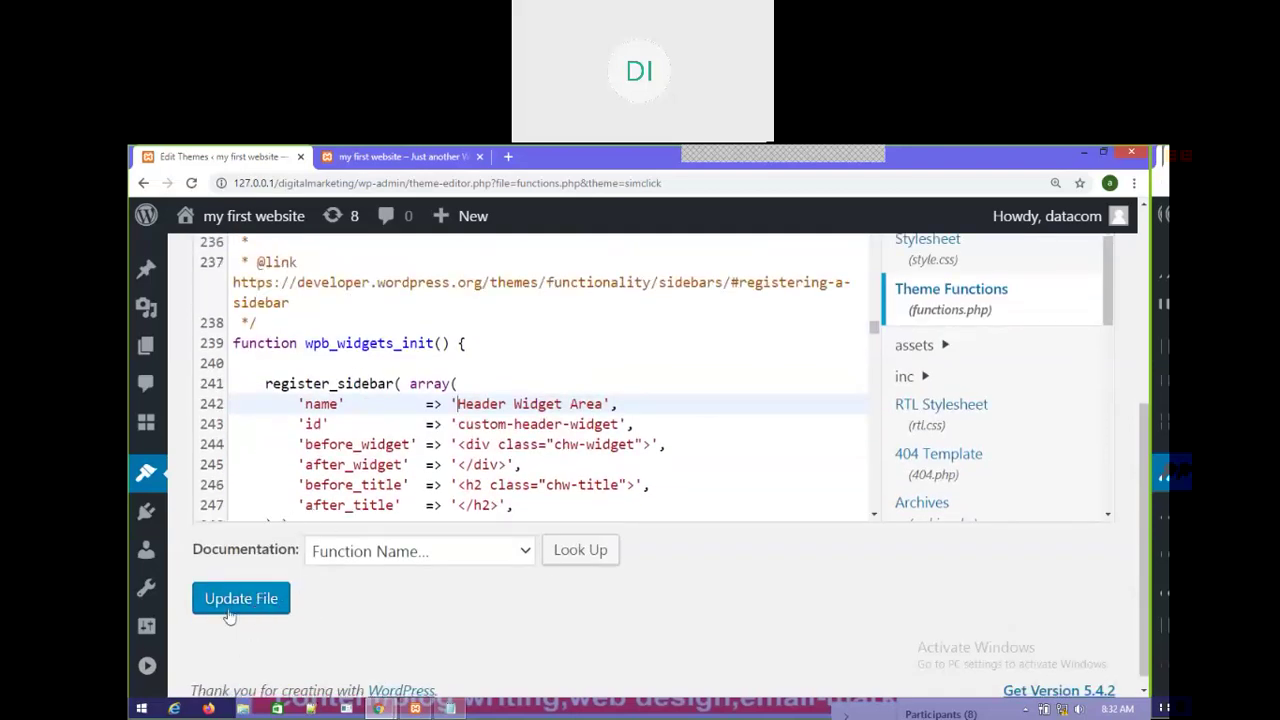
{"action": "left_click", "coordinate": [255, 608]}
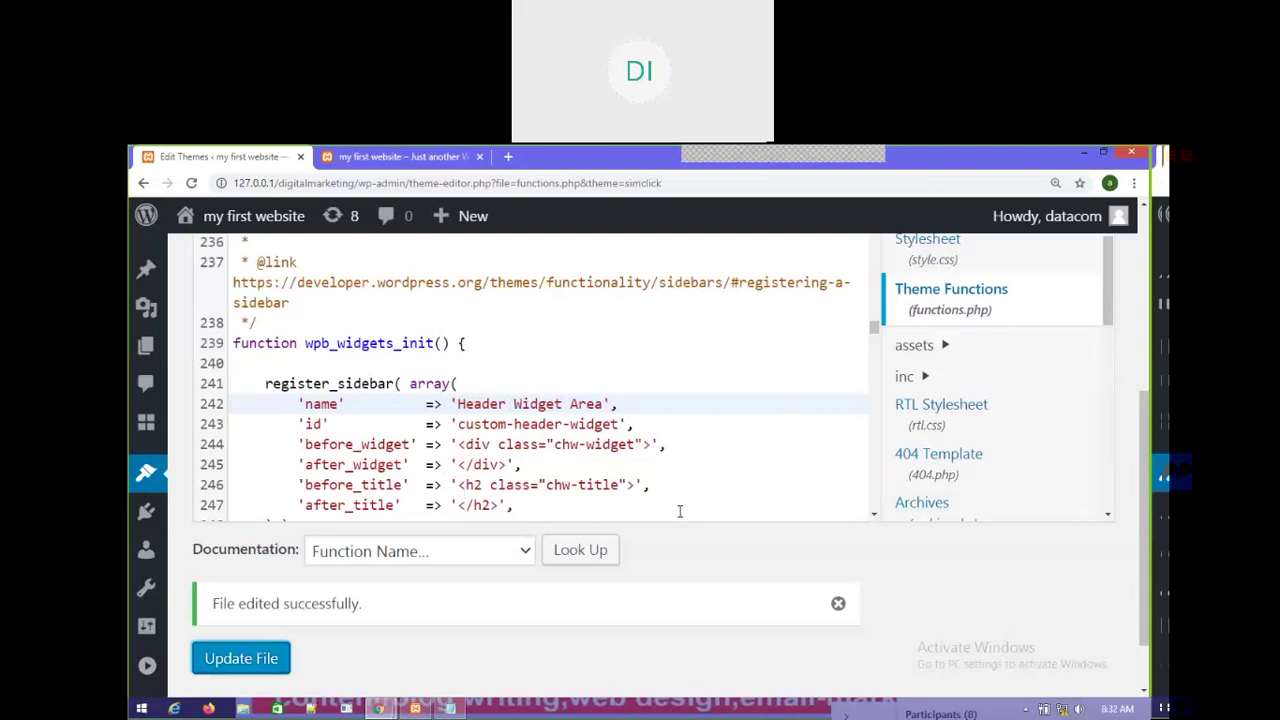
Step: View the header area of the site's front page
{"action": "key", "text": "ctrl+minus"}
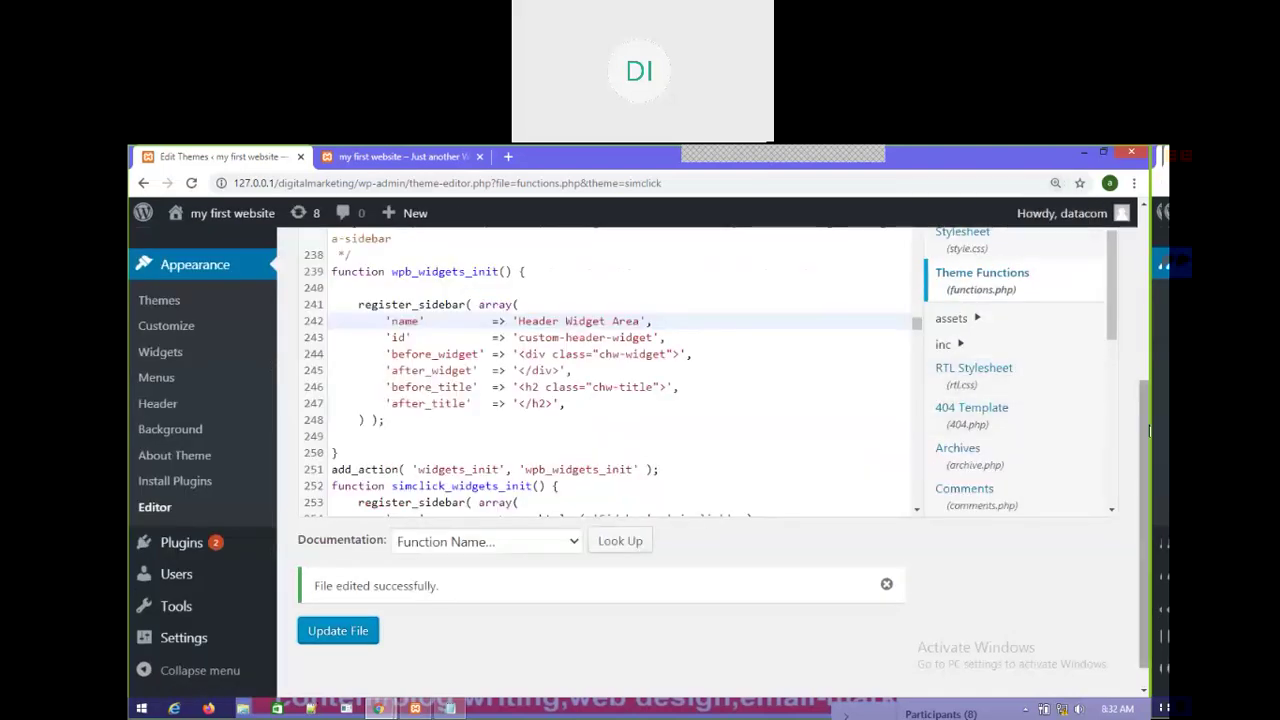
{"action": "scroll", "coordinate": [1149, 430], "scroll_direction": "up", "scroll_amount": 3}
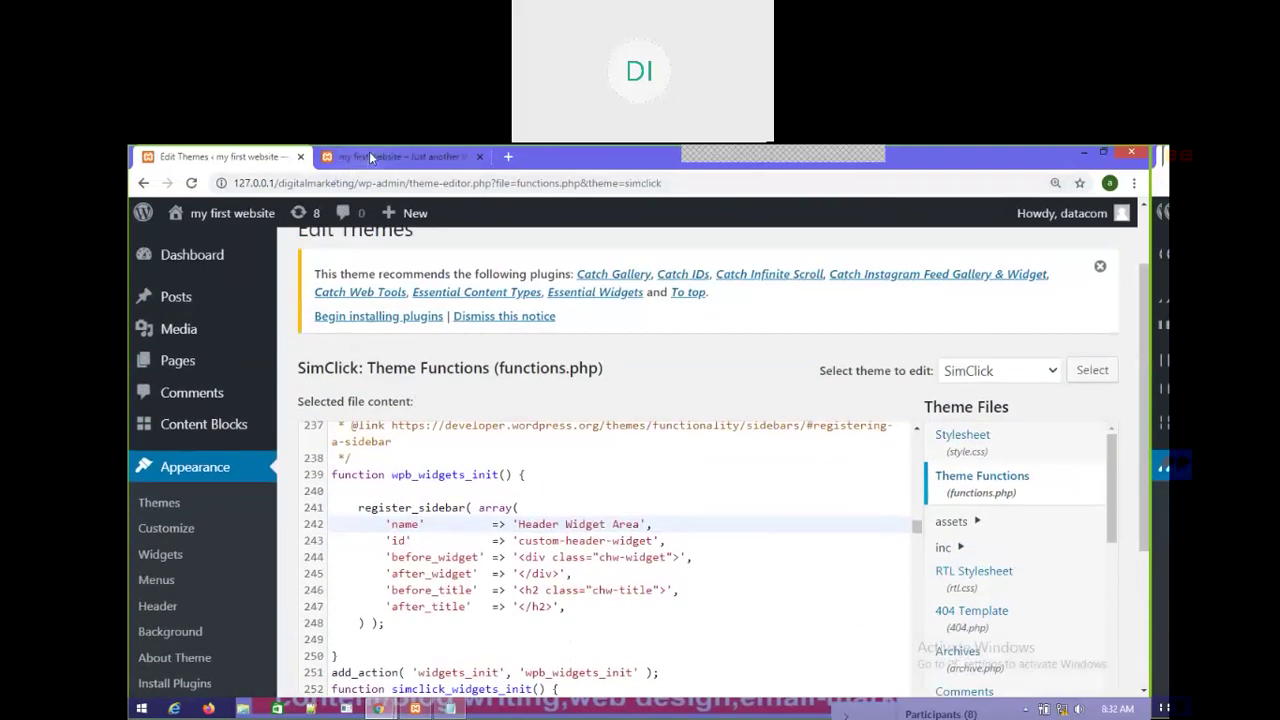
{"action": "left_click", "coordinate": [370, 158]}
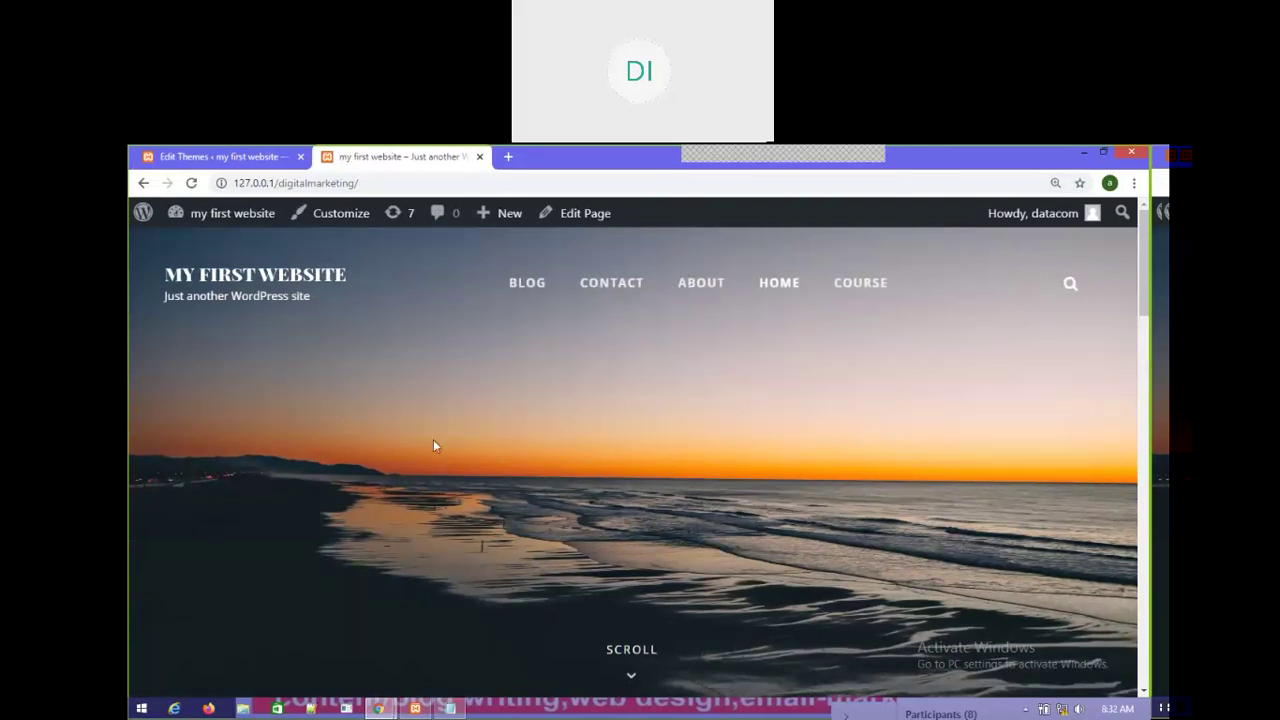
Step: Open the Theme Header file (header.php) of the SimClick theme for editing and enlarge the page to 150%
{"action": "left_click", "coordinate": [215, 156]}
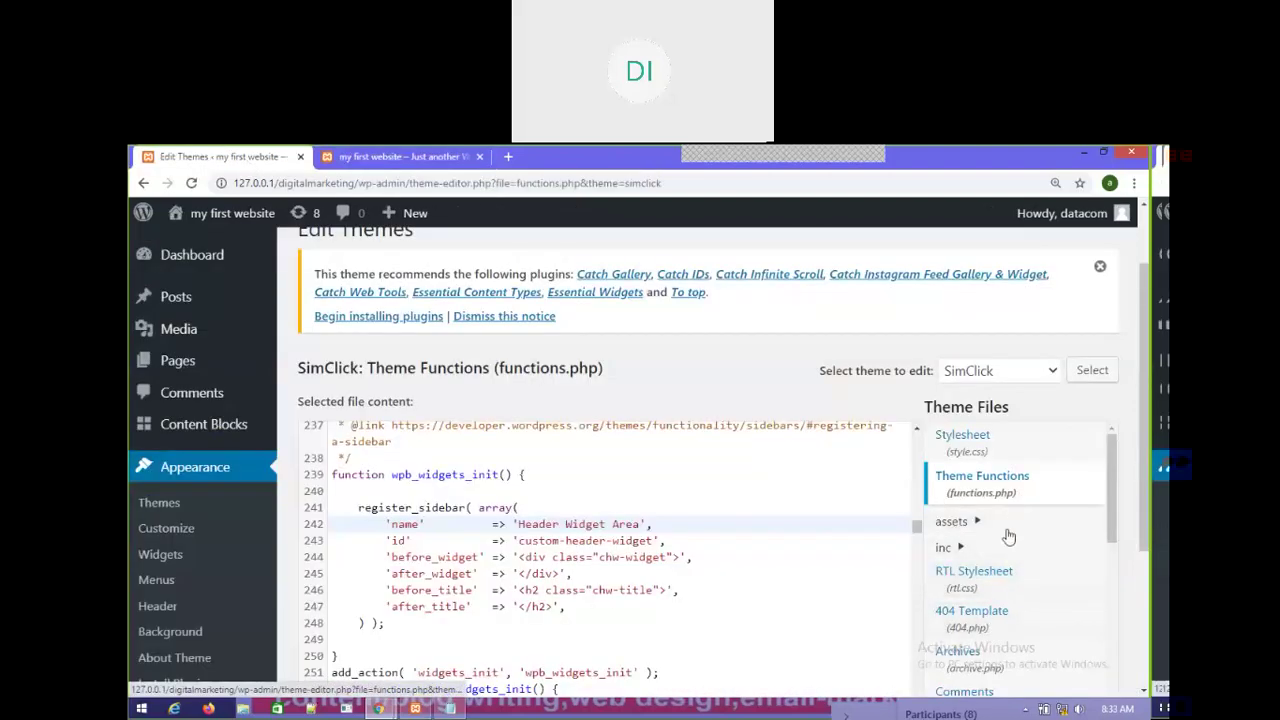
{"action": "left_click_drag", "start_coordinate": [1110, 470], "coordinate": [1117, 534]}
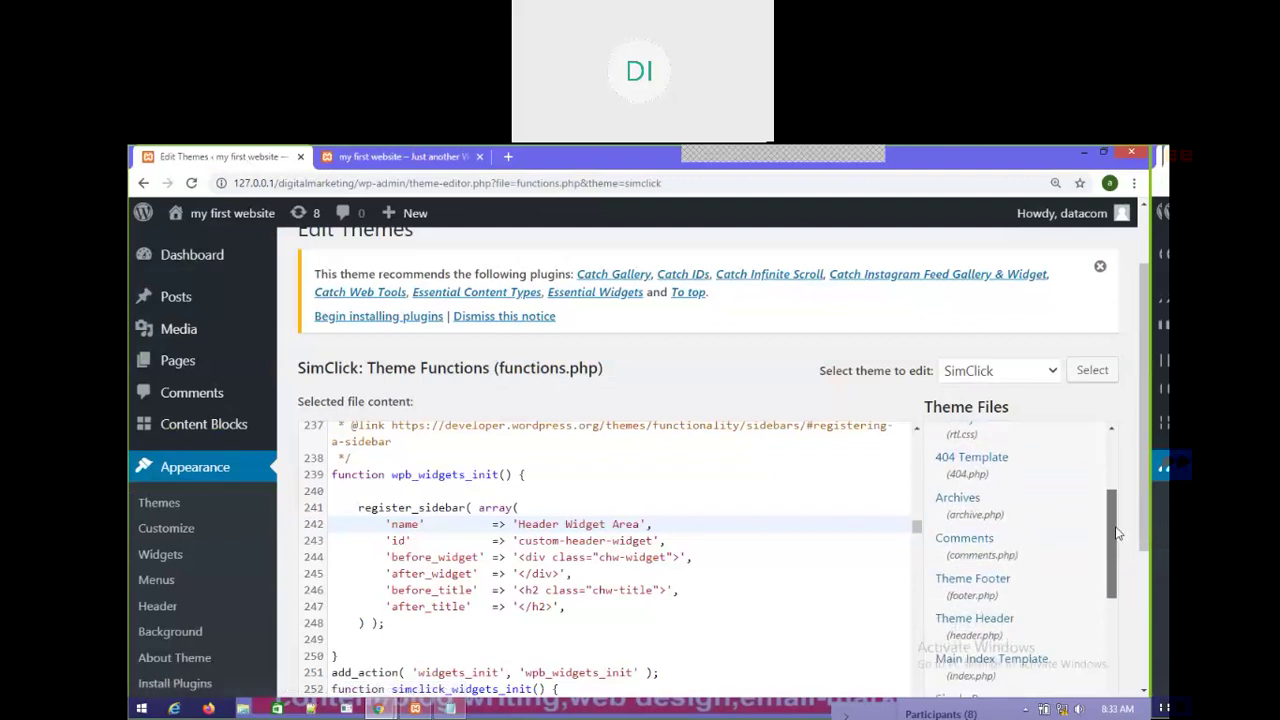
{"action": "left_click", "coordinate": [990, 633]}
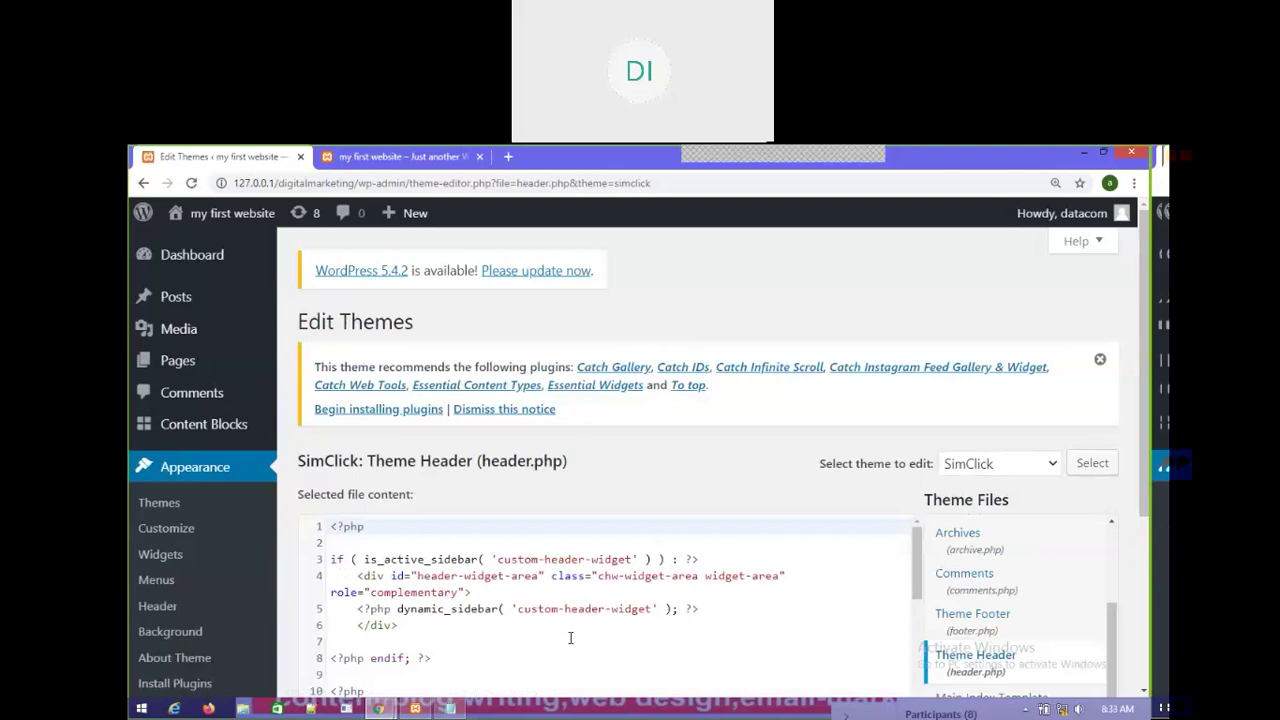
{"action": "scroll", "coordinate": [1142, 459], "scroll_direction": "down", "scroll_amount": 1}
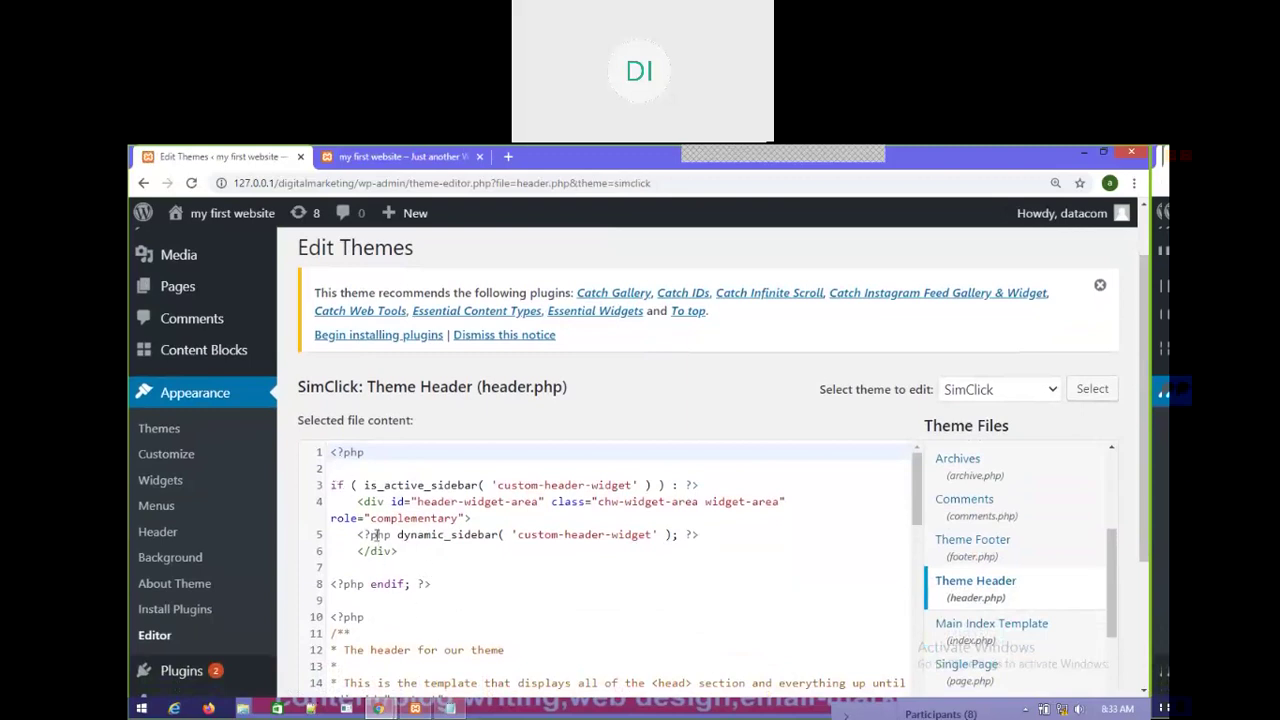
{"action": "key", "text": "ctrl+plus"}
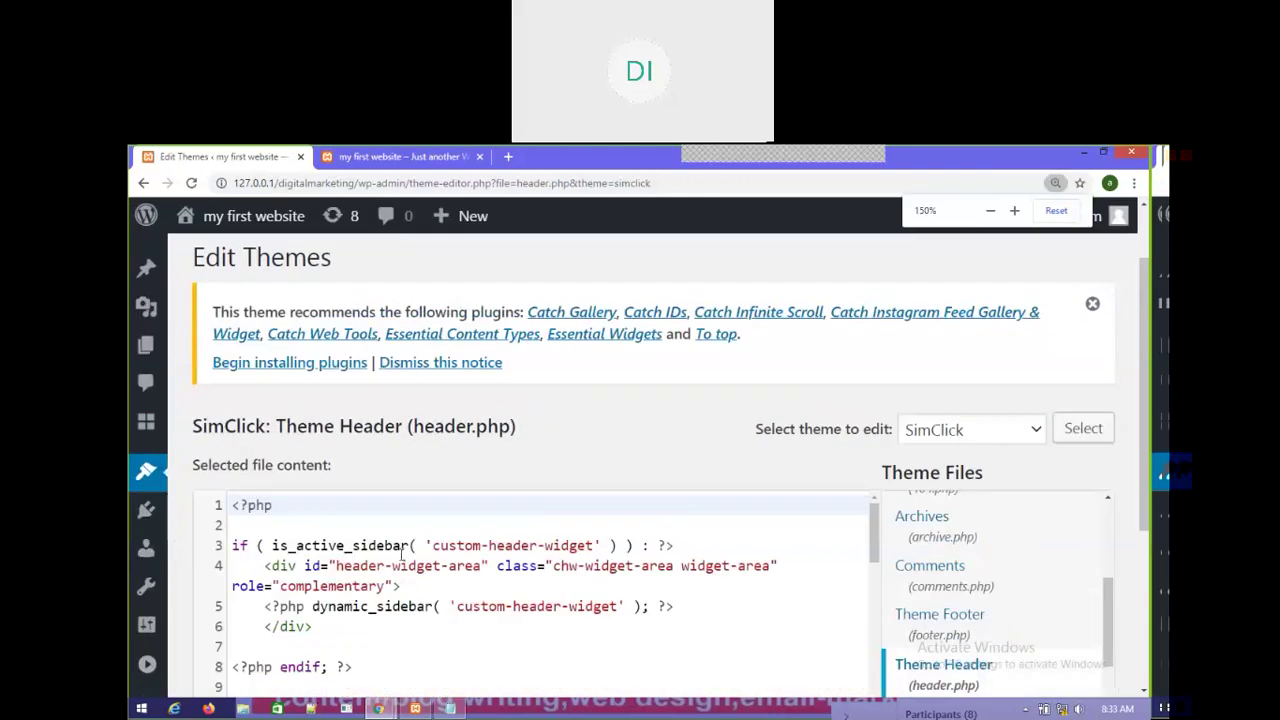
Step: Cut the custom-header-widget code block from the start of header.php and paste it back in the same place
{"action": "scroll", "coordinate": [878, 580], "scroll_direction": "down", "scroll_amount": 1}
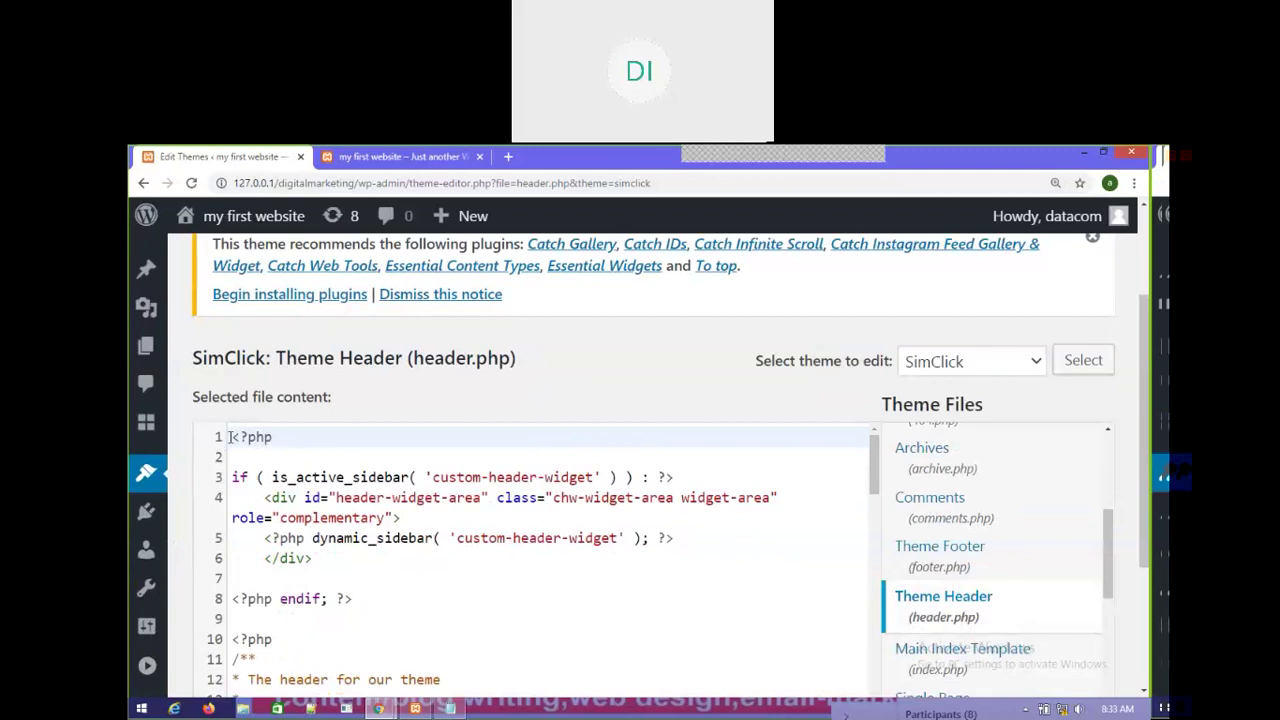
{"action": "left_click_drag", "start_coordinate": [235, 437], "coordinate": [358, 604]}
{"action": "key", "text": "ctrl+c"}
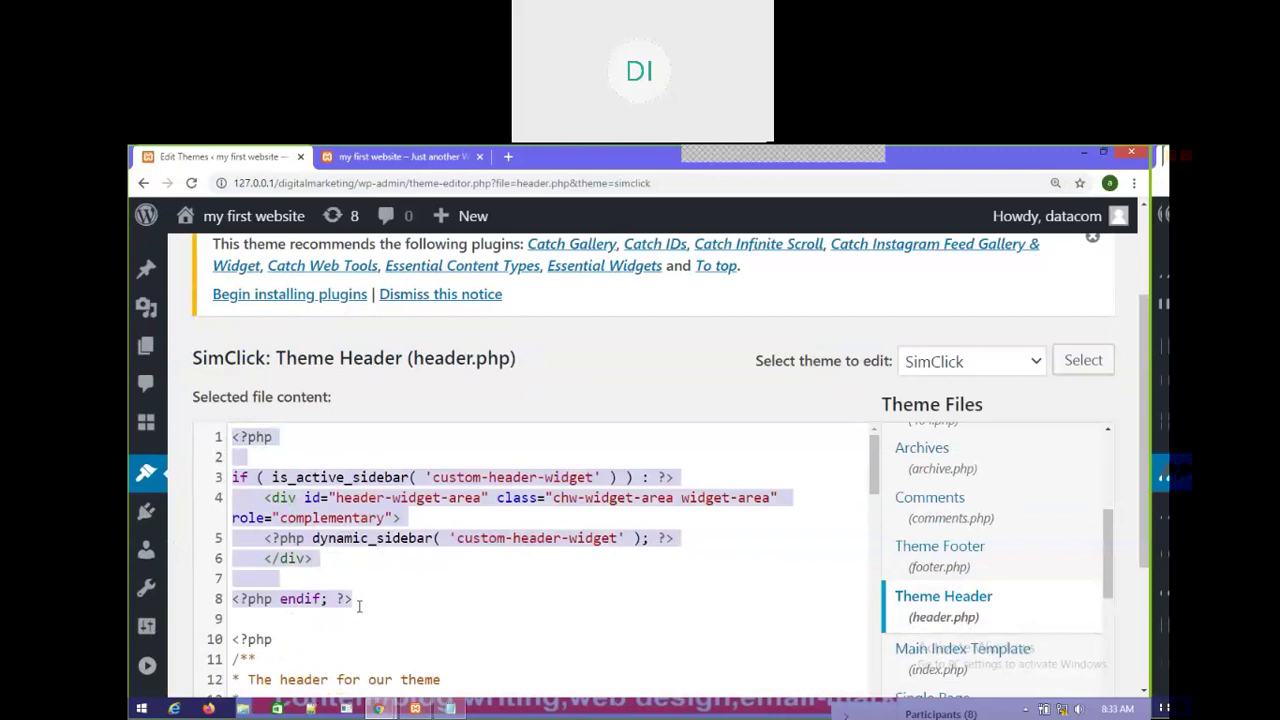
{"action": "right_click", "coordinate": [298, 517]}
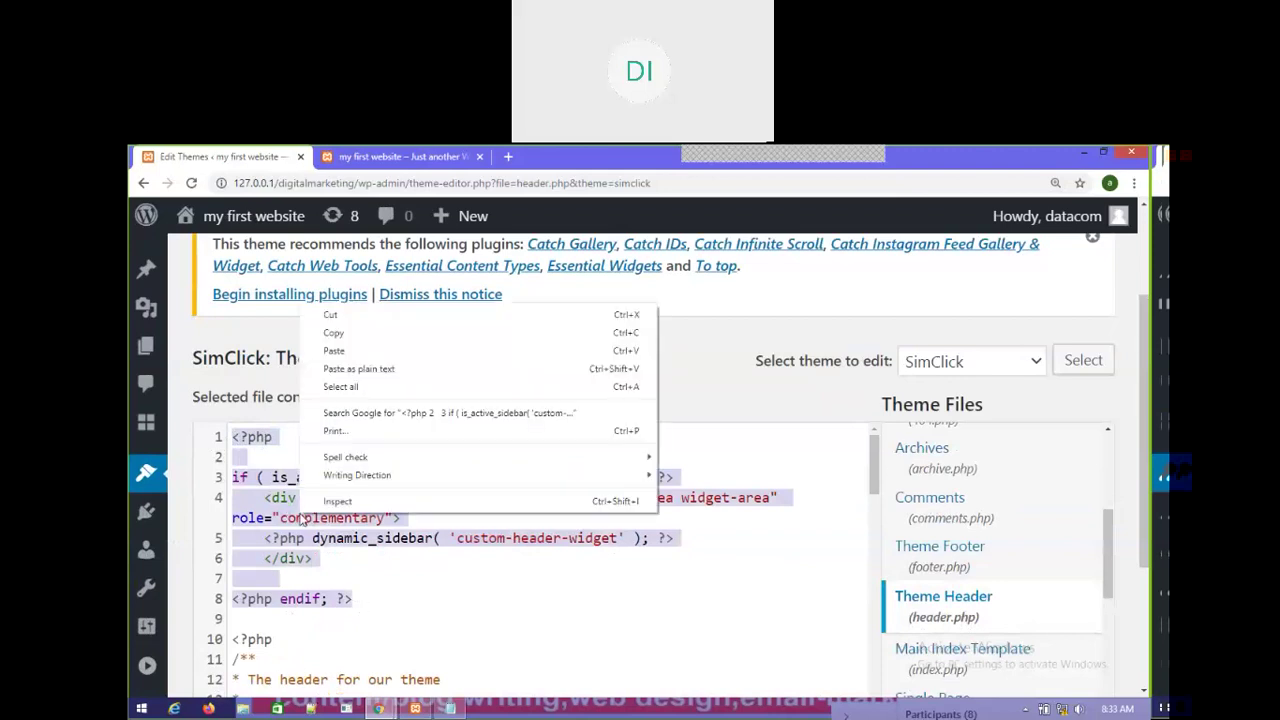
{"action": "left_click", "coordinate": [338, 318]}
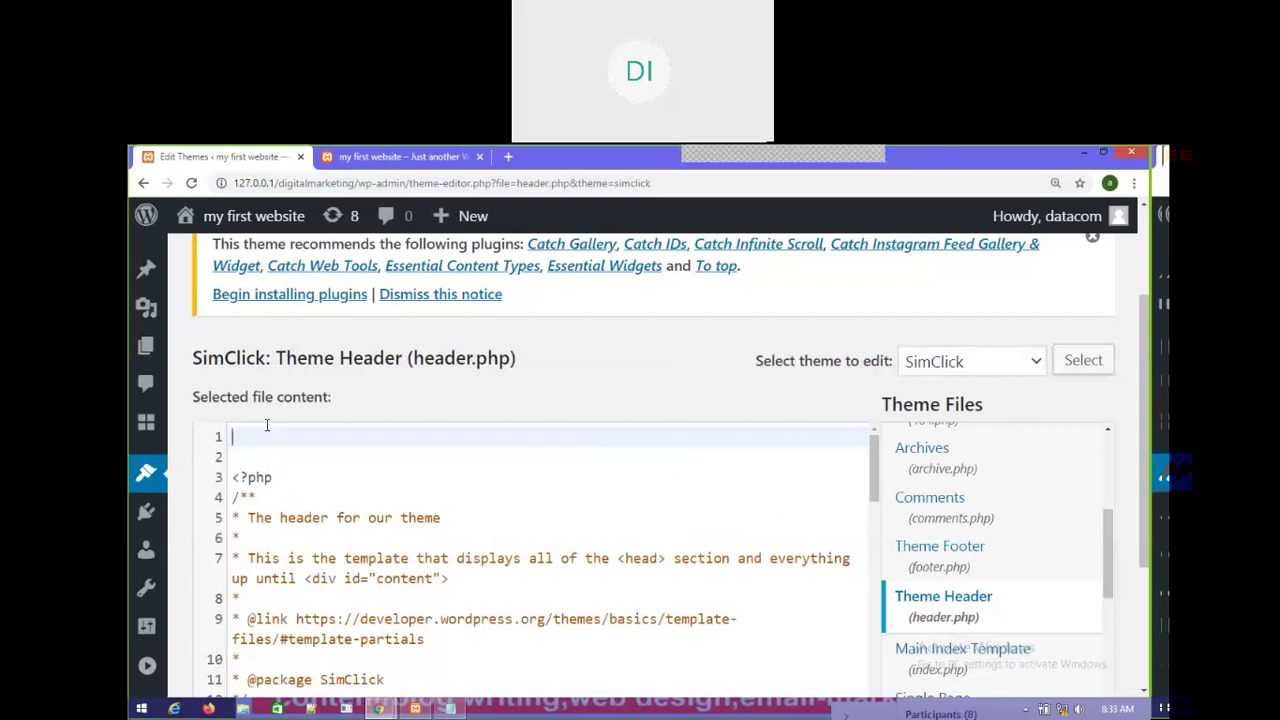
{"action": "right_click", "coordinate": [247, 434]}
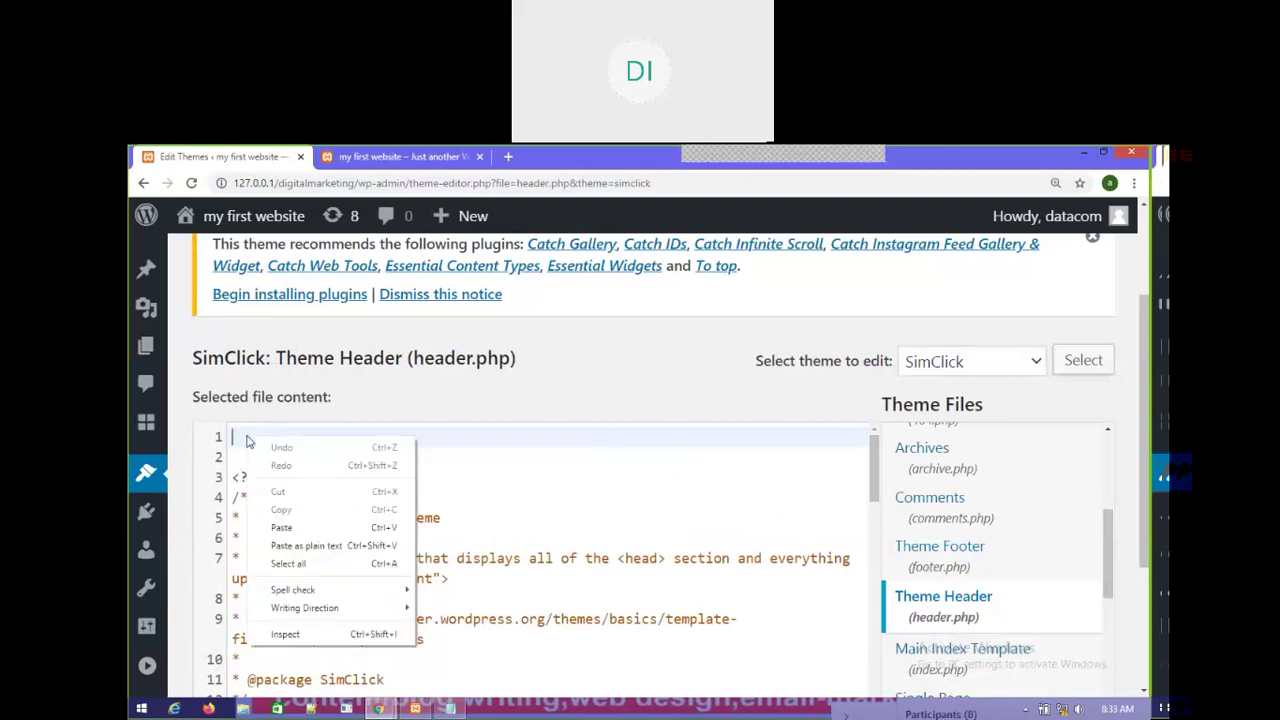
{"action": "left_click", "coordinate": [281, 527]}
{"action": "left_click_drag", "start_coordinate": [232, 437], "coordinate": [401, 604]}
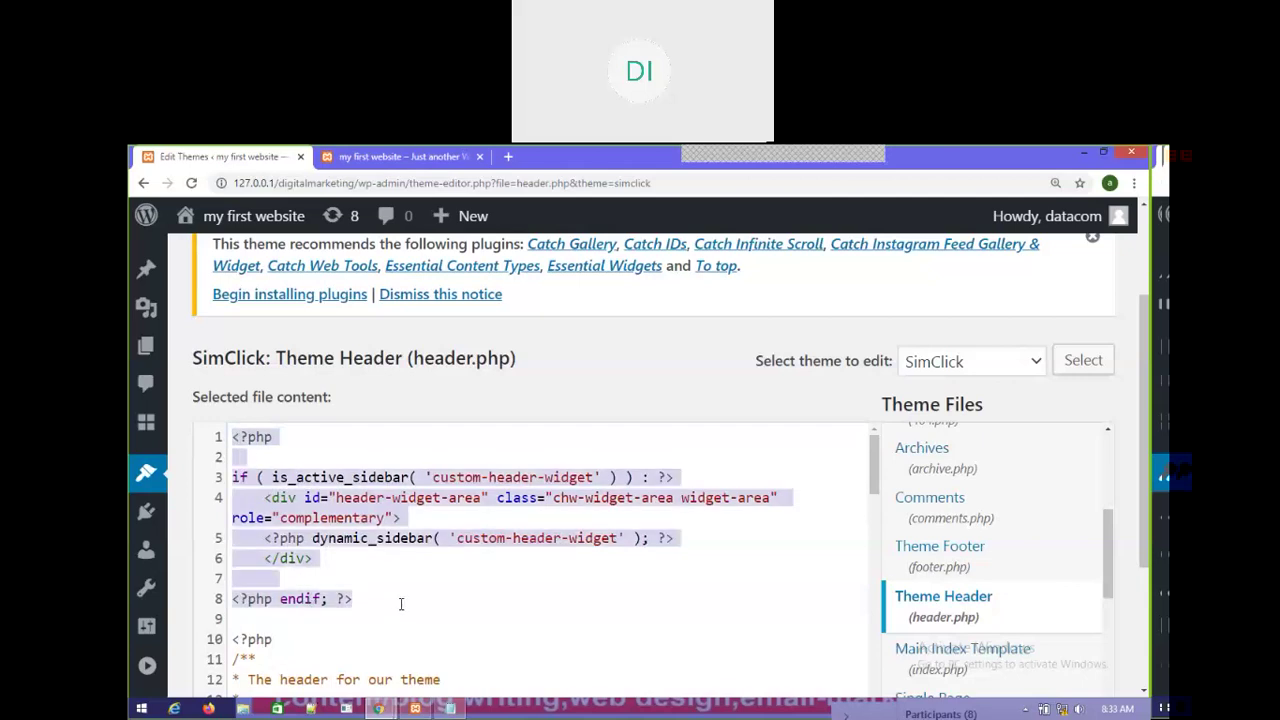
{"action": "left_click", "coordinate": [527, 614]}
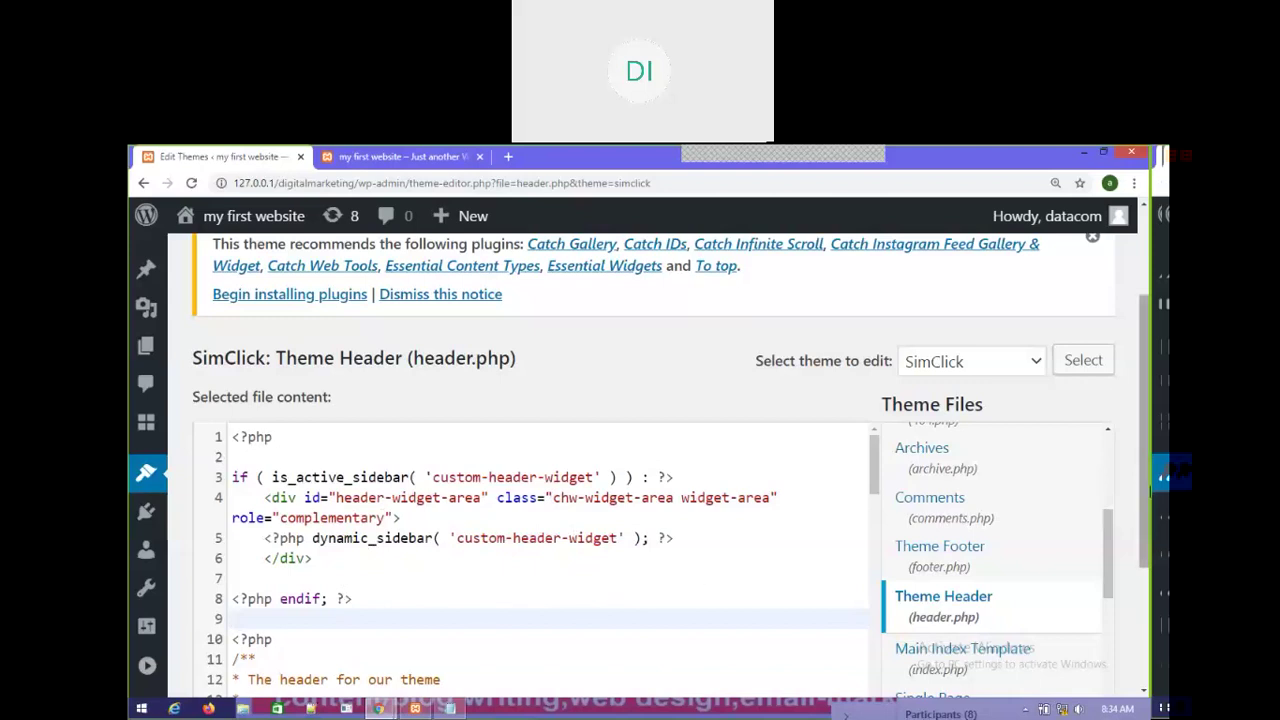
Step: Look through header.php to its end and leave the theme editor for the Dashboard, discarding unsaved changes
{"action": "left_click_drag", "start_coordinate": [1147, 447], "coordinate": [1147, 563]}
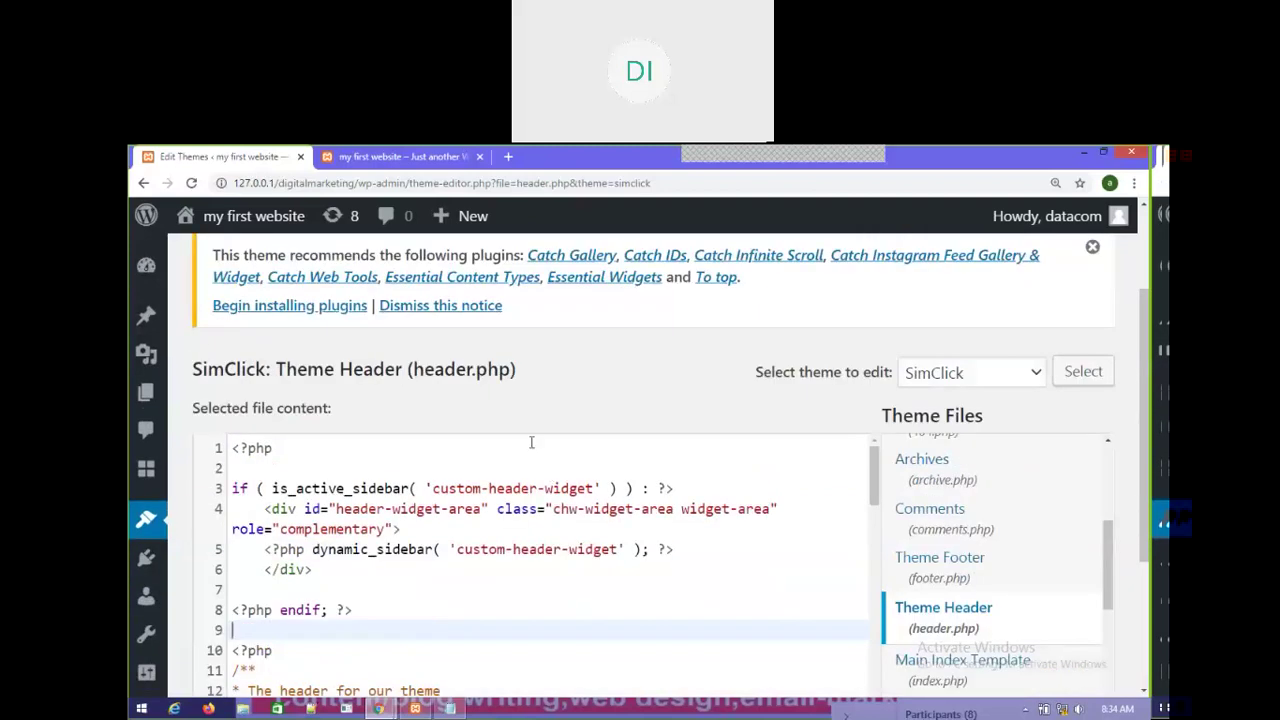
{"action": "scroll", "coordinate": [381, 553], "scroll_direction": "down", "scroll_amount": 3}
{"action": "scroll", "coordinate": [390, 648], "scroll_direction": "down", "scroll_amount": 10}
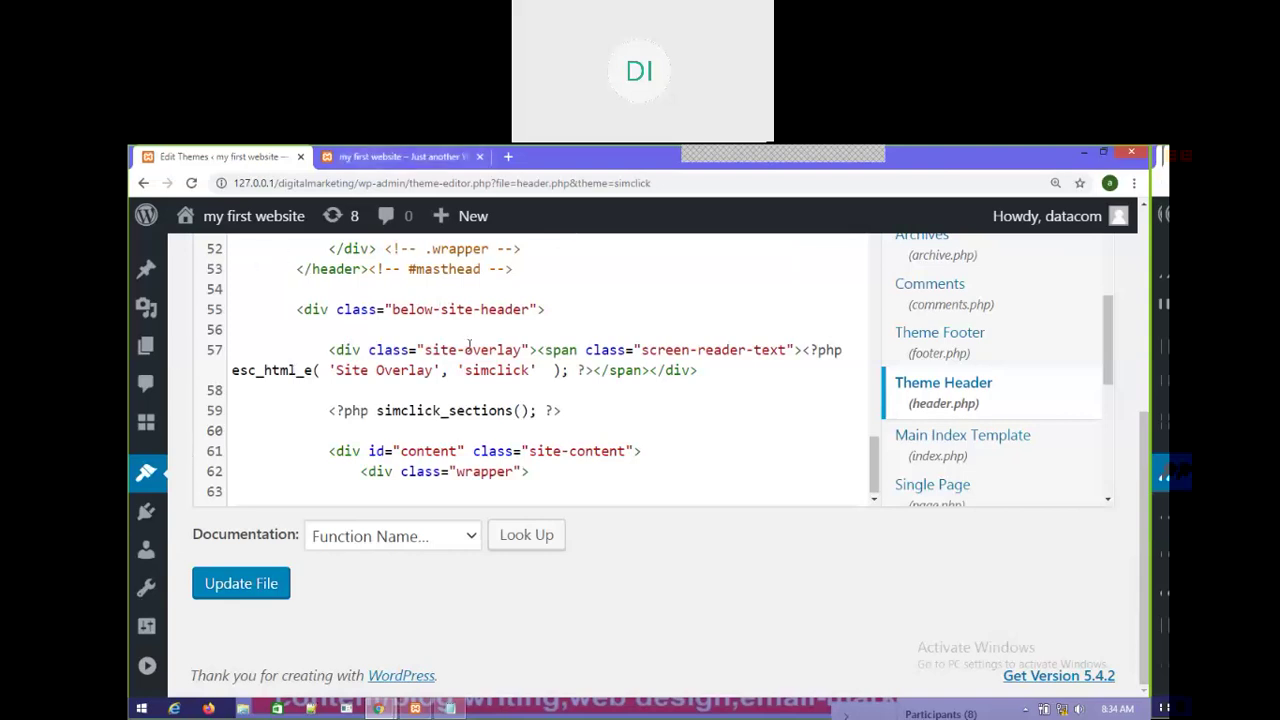
{"action": "scroll", "coordinate": [469, 345], "scroll_direction": "up", "scroll_amount": 15}
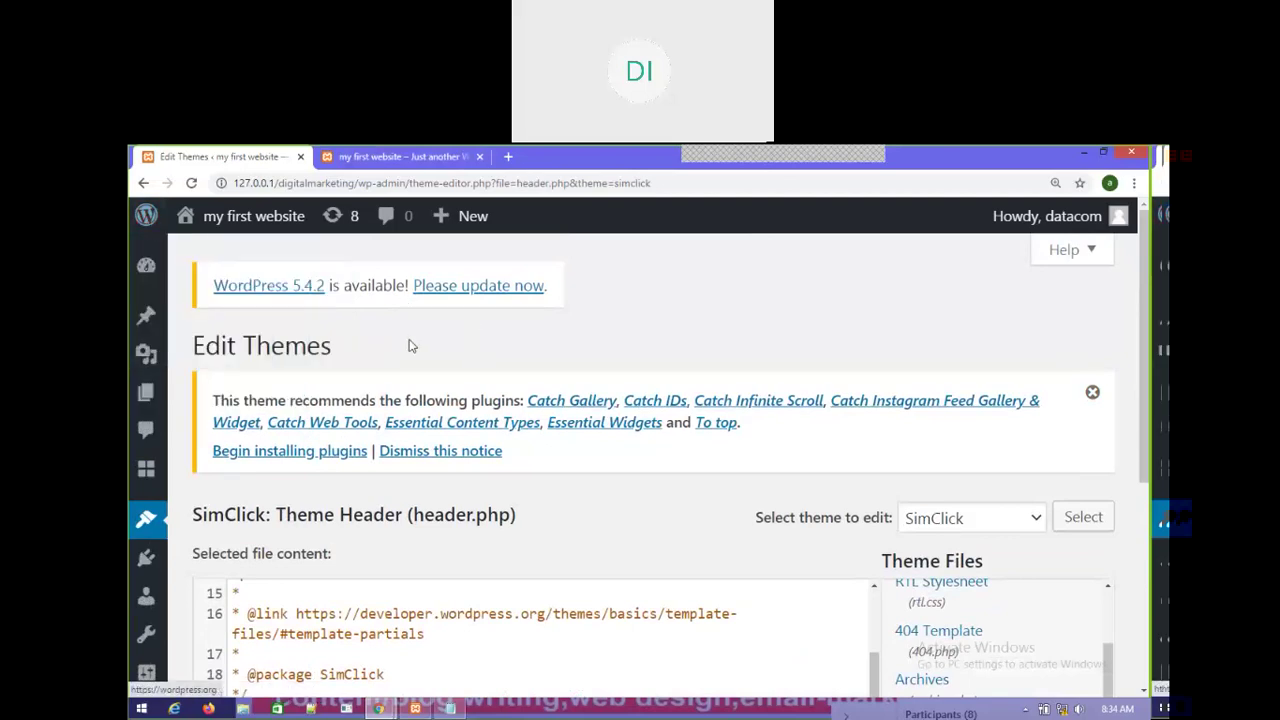
{"action": "left_click", "coordinate": [146, 266]}
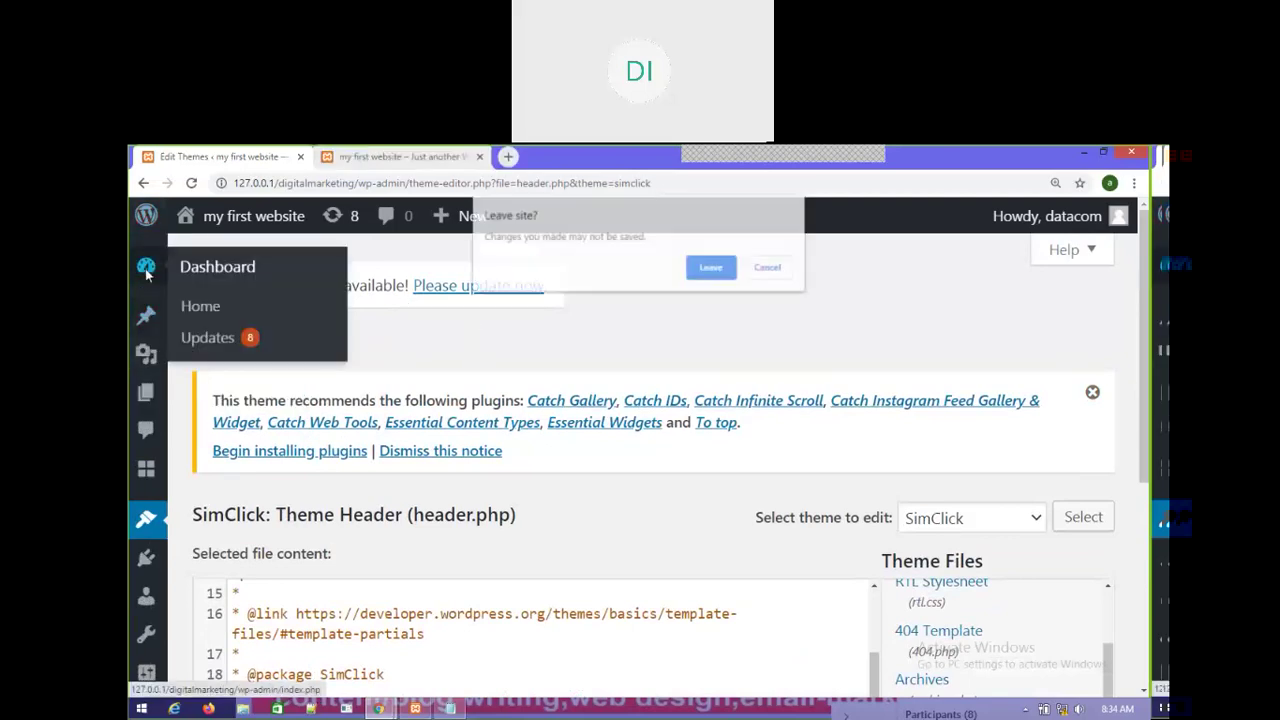
{"action": "left_click", "coordinate": [711, 268]}
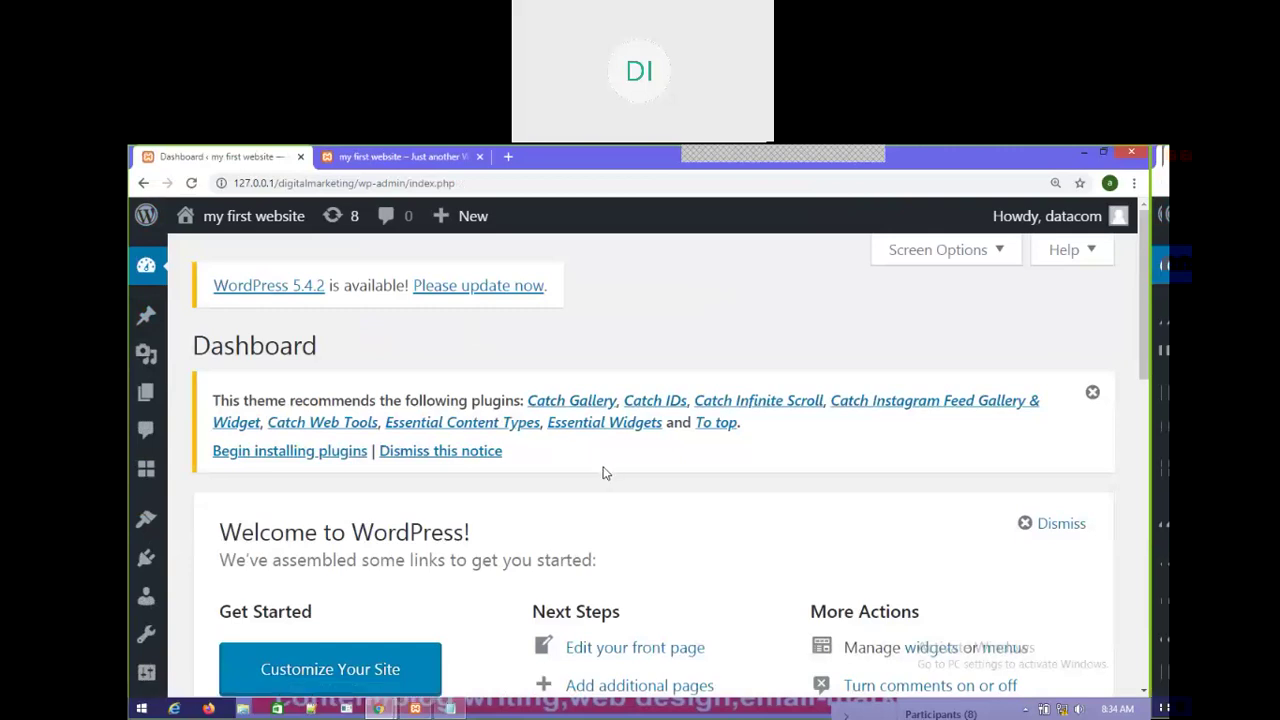
Step: Reduce the page zoom by two levels and open the Widgets page
{"action": "key", "text": "ctrl+minus"}
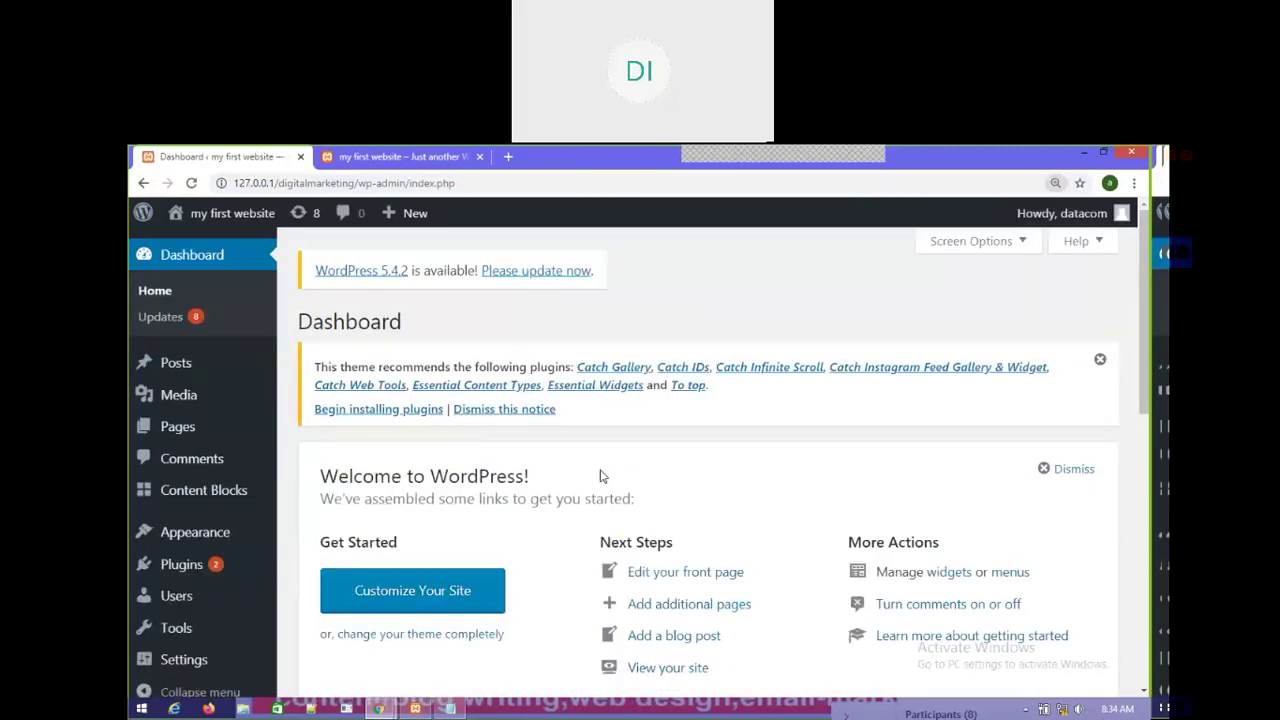
{"action": "key", "text": "ctrl+minus"}
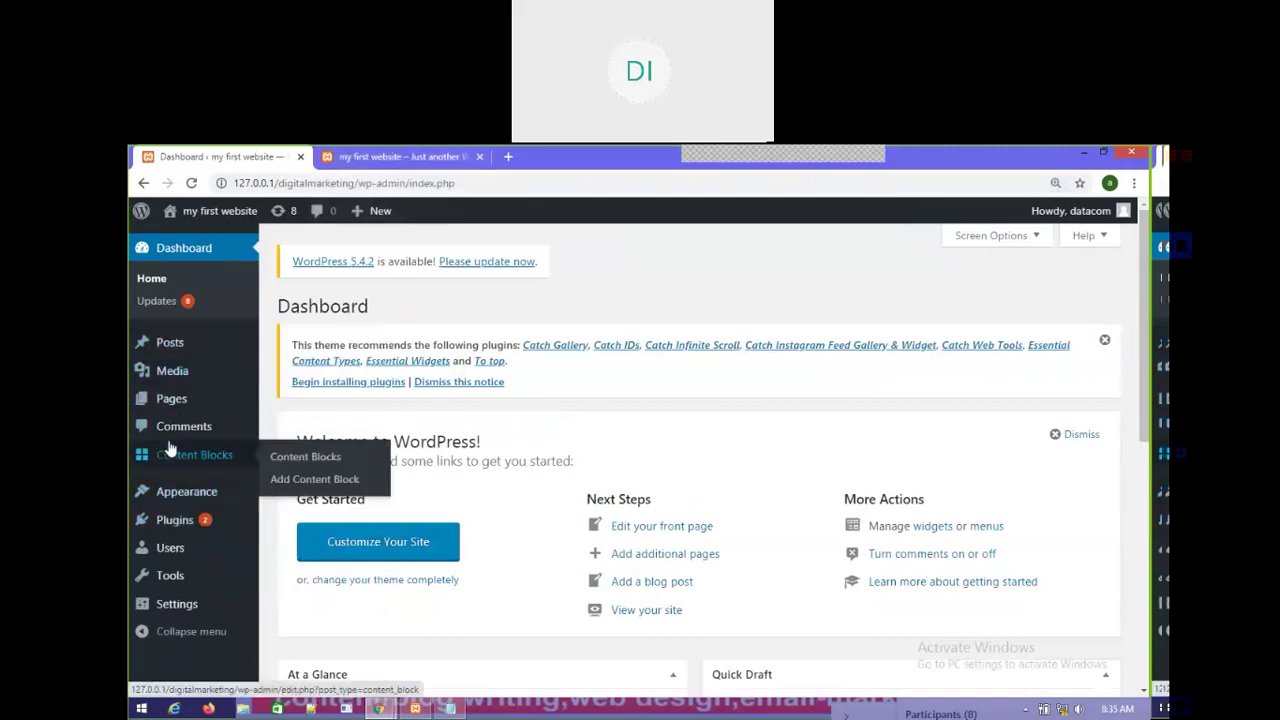
{"action": "mouse_move", "coordinate": [172, 492]}
{"action": "left_click", "coordinate": [301, 518]}
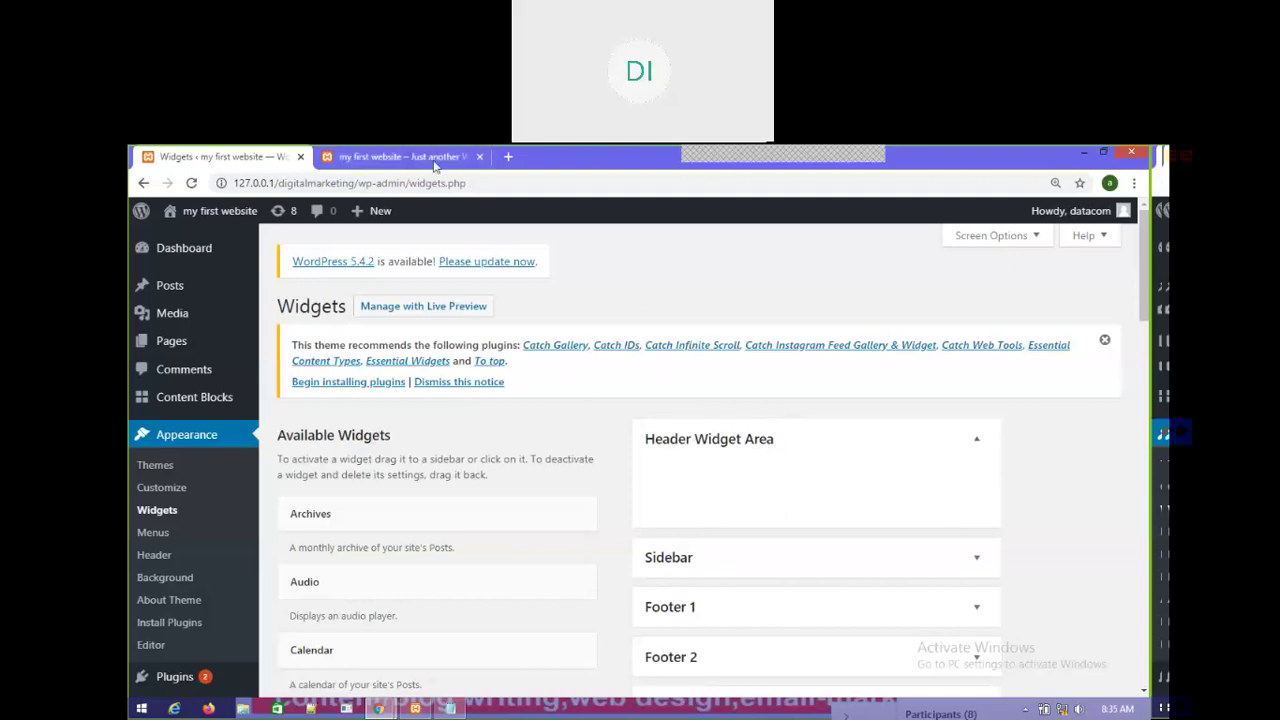
Step: Reload the site's front page and view it from the header down to the footer
{"action": "left_click", "coordinate": [395, 157]}
{"action": "right_click", "coordinate": [378, 375]}
{"action": "left_click", "coordinate": [415, 421]}
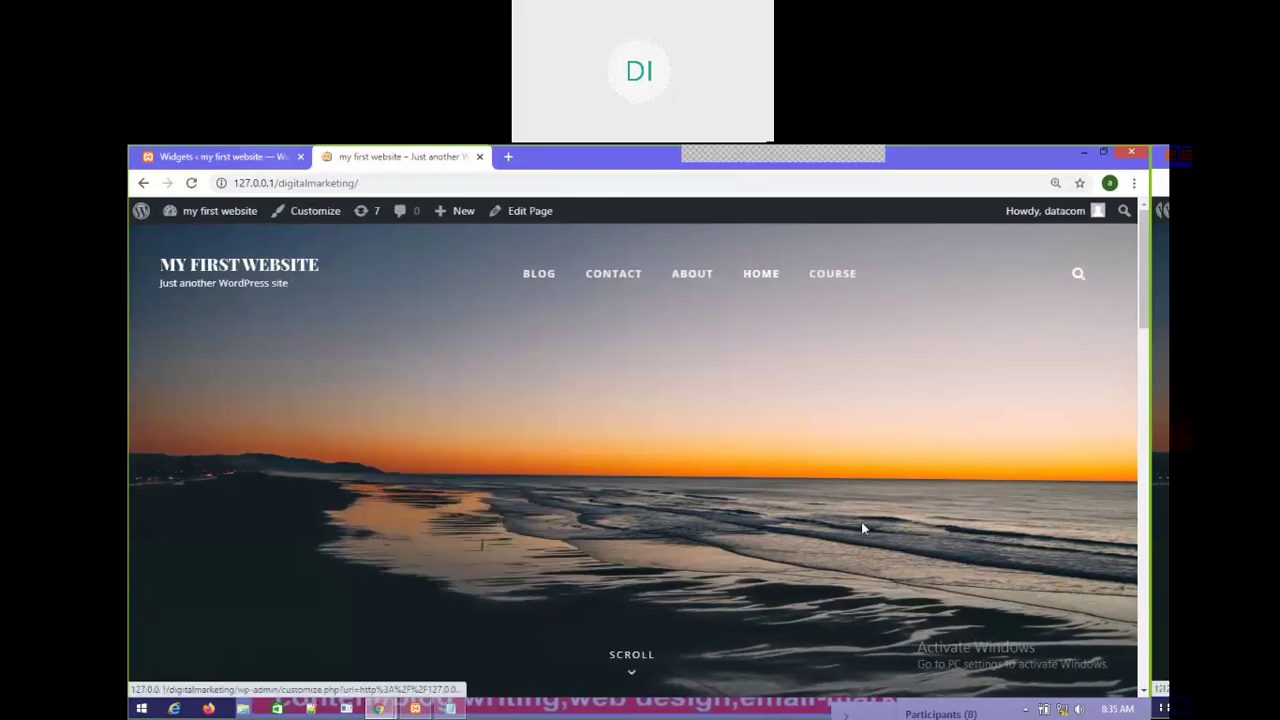
{"action": "scroll", "coordinate": [963, 600], "scroll_direction": "down", "scroll_amount": 5}
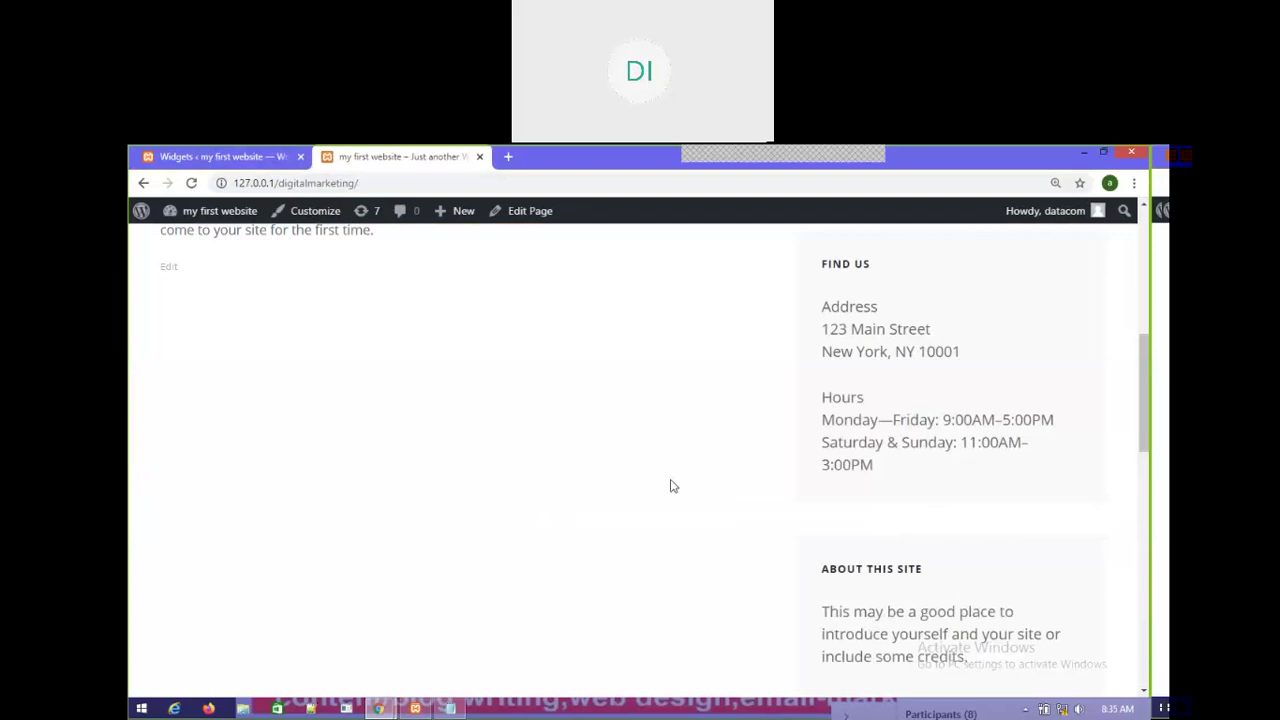
{"action": "scroll", "coordinate": [672, 486], "scroll_direction": "down", "scroll_amount": 6}
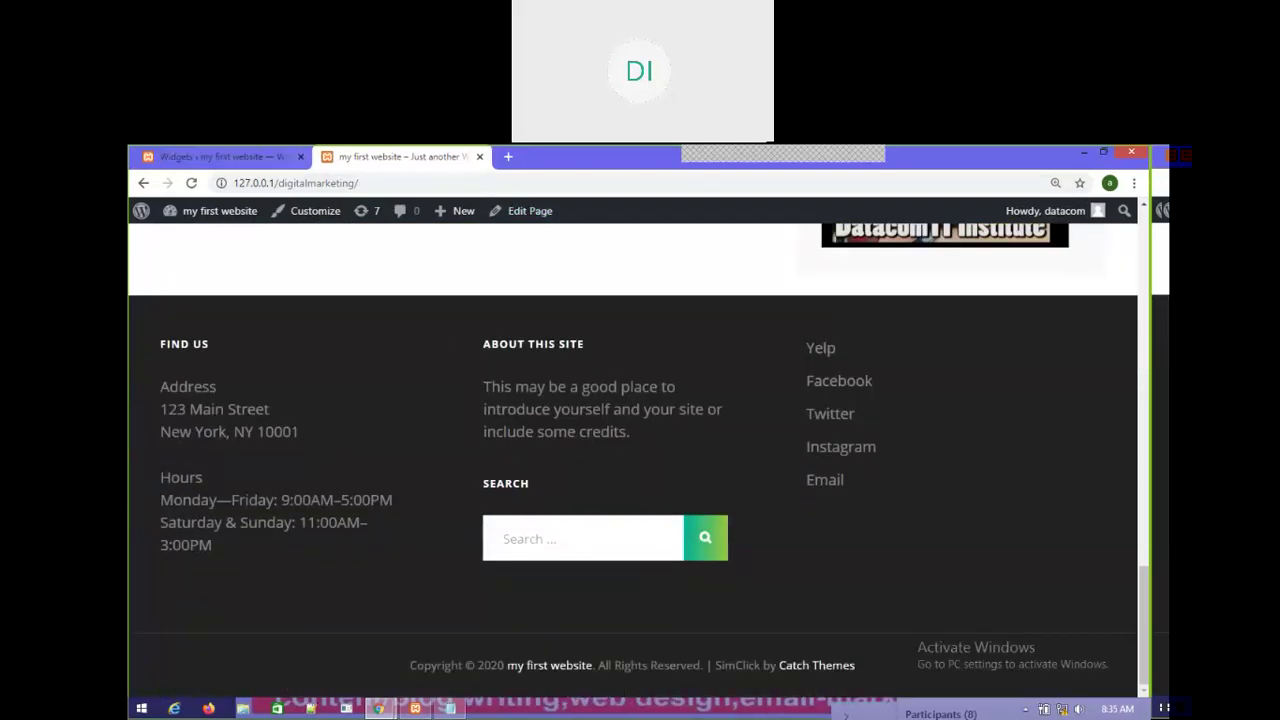
Step: Add the Calendar widget to the Header Widget Area without a title and close its settings
{"action": "left_click", "coordinate": [220, 156]}
{"action": "scroll", "coordinate": [766, 551], "scroll_direction": "down", "scroll_amount": 3}
{"action": "scroll", "coordinate": [729, 346], "scroll_direction": "up", "scroll_amount": 3}
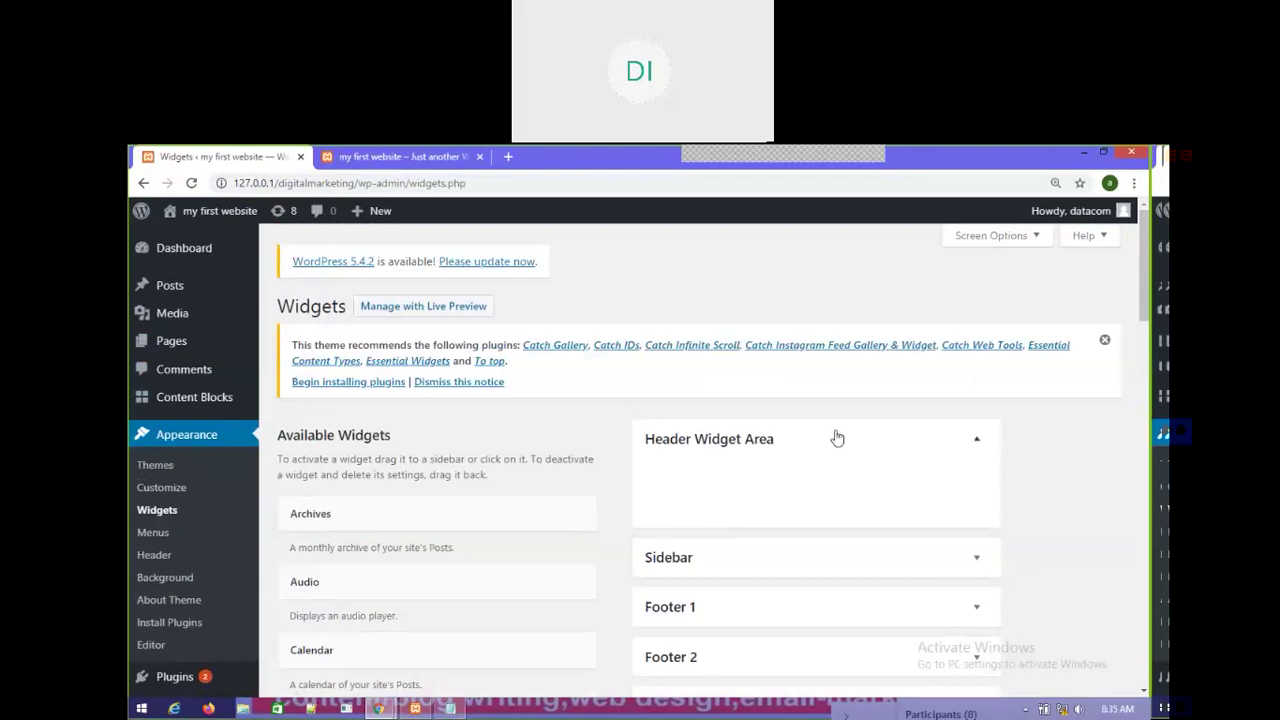
{"action": "scroll", "coordinate": [478, 555], "scroll_direction": "down", "scroll_amount": 1}
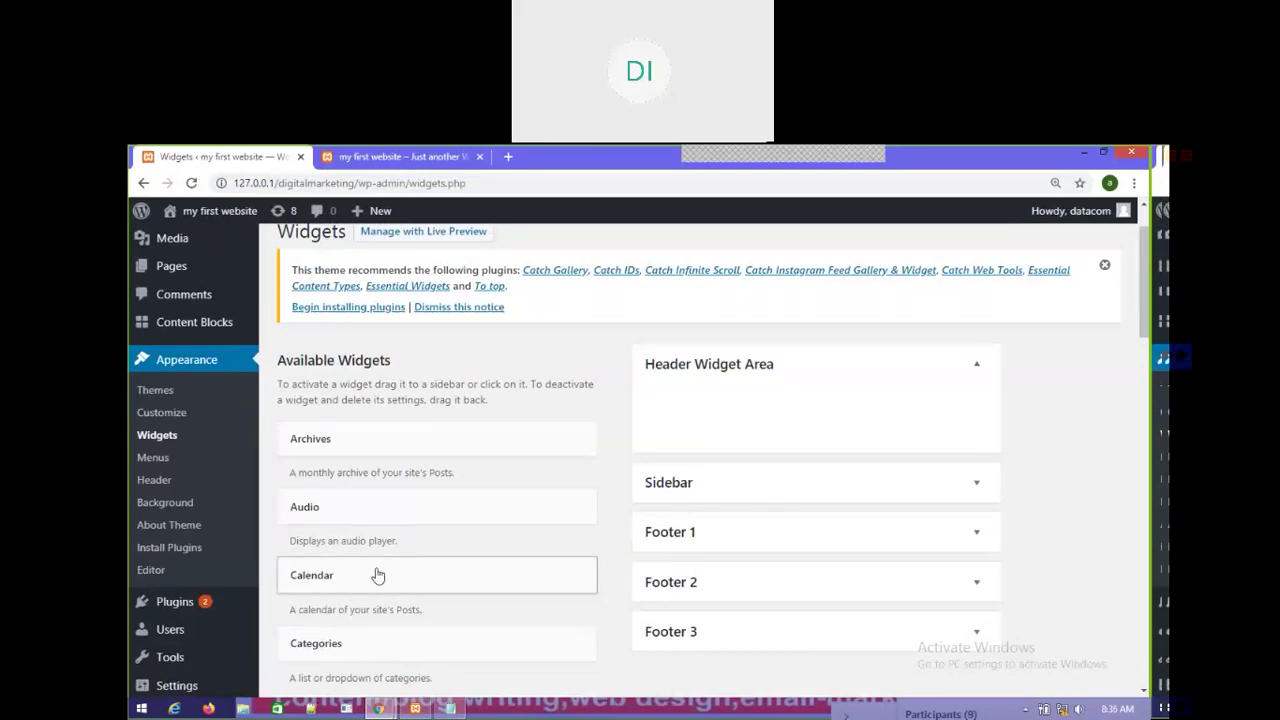
{"action": "left_click", "coordinate": [347, 582]}
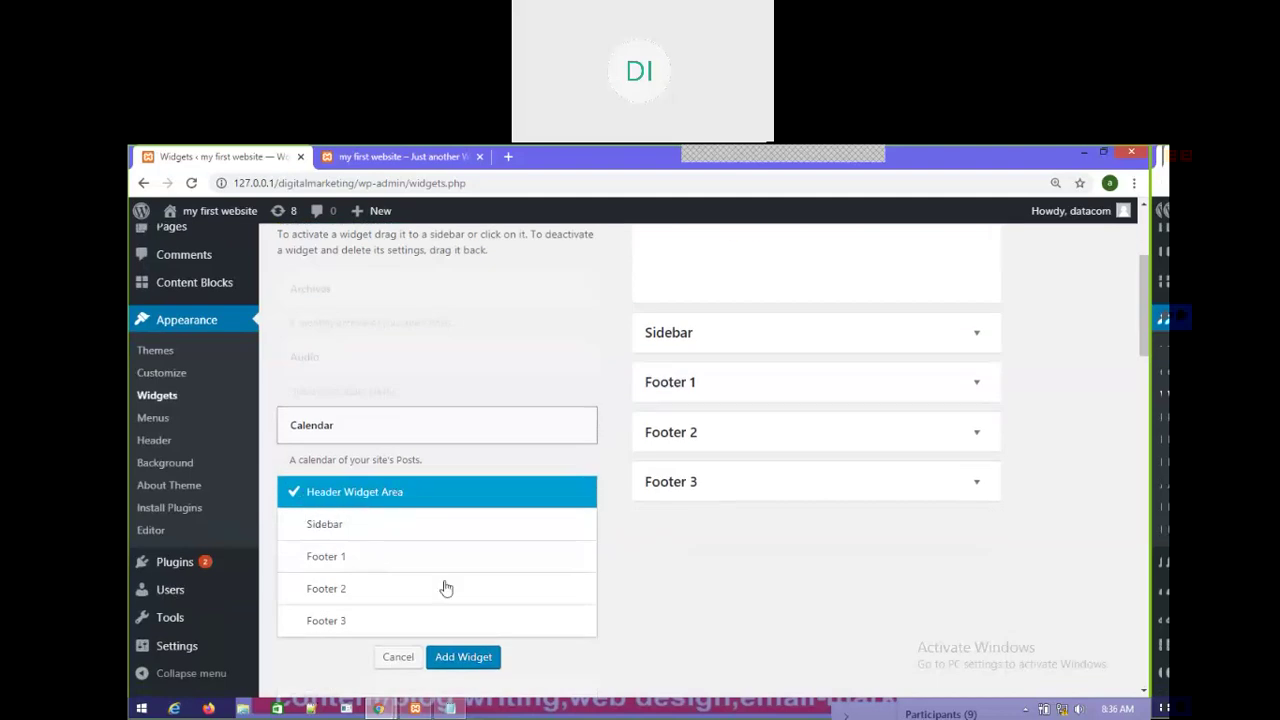
{"action": "left_click", "coordinate": [463, 657]}
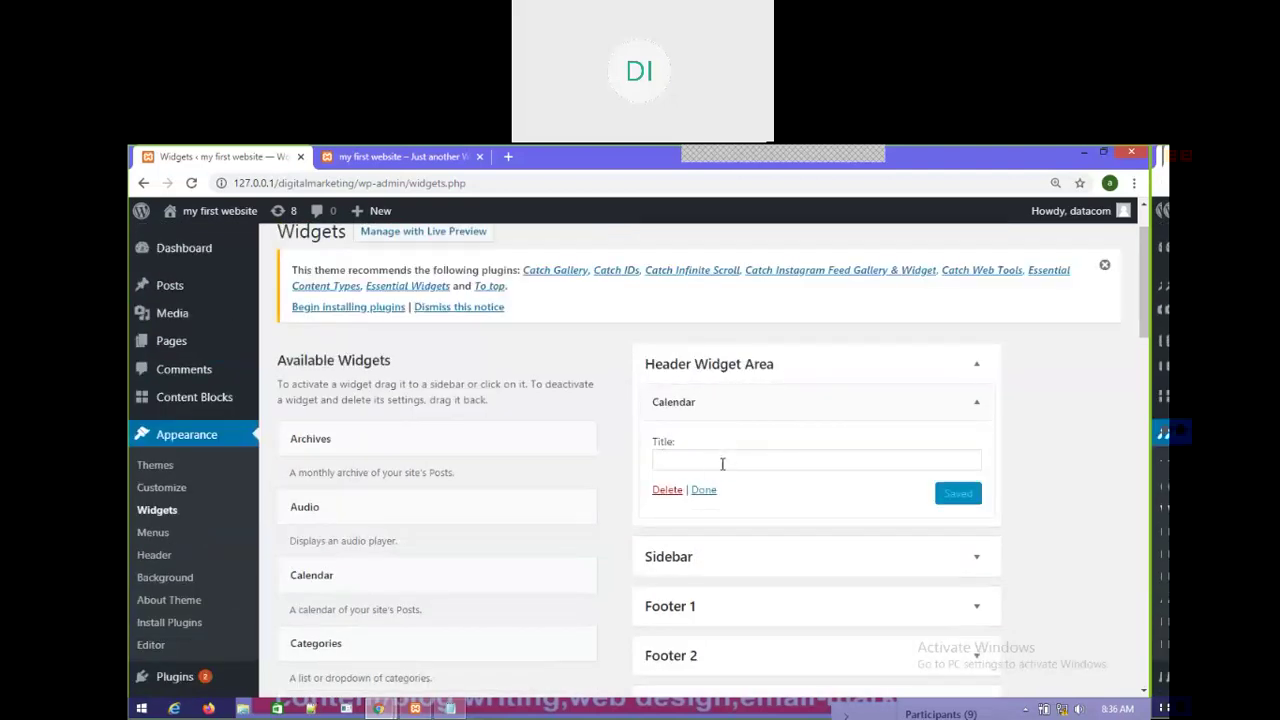
{"action": "left_click", "coordinate": [705, 491]}
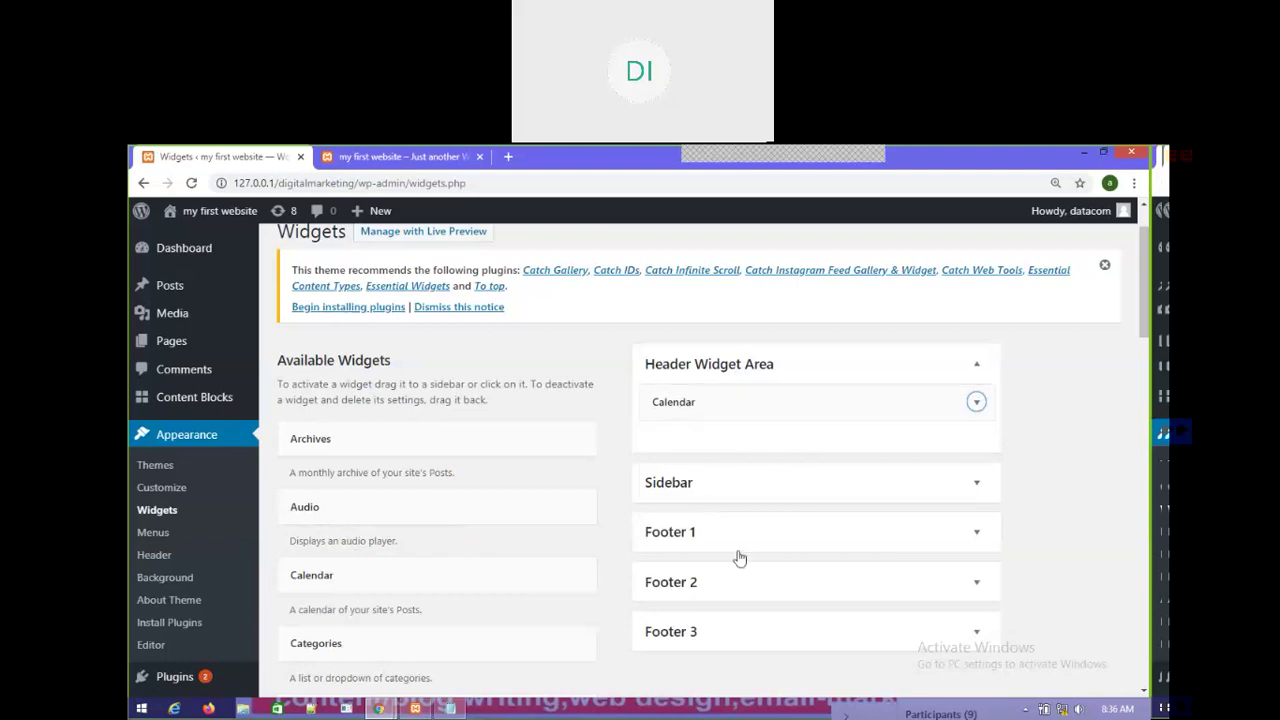
Step: Reload the site's front page and check the header for the Calendar widget
{"action": "left_click", "coordinate": [410, 157]}
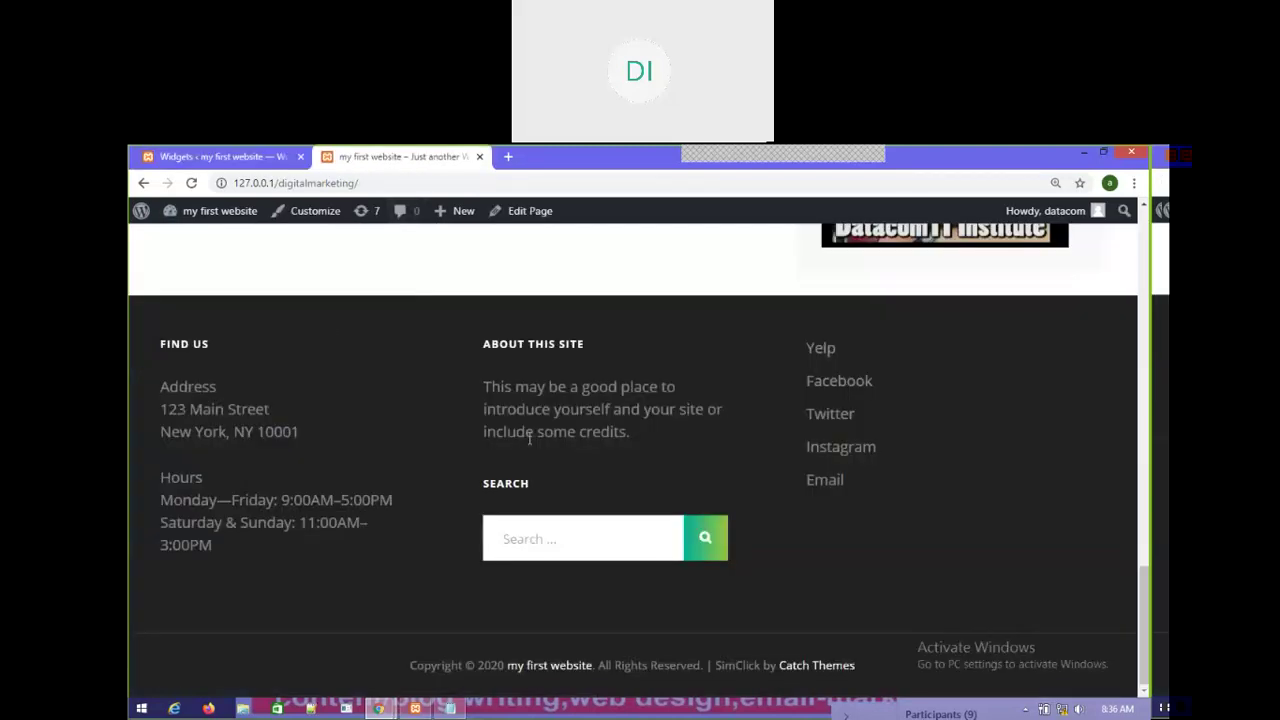
{"action": "scroll", "coordinate": [447, 405], "scroll_direction": "up", "scroll_amount": 15}
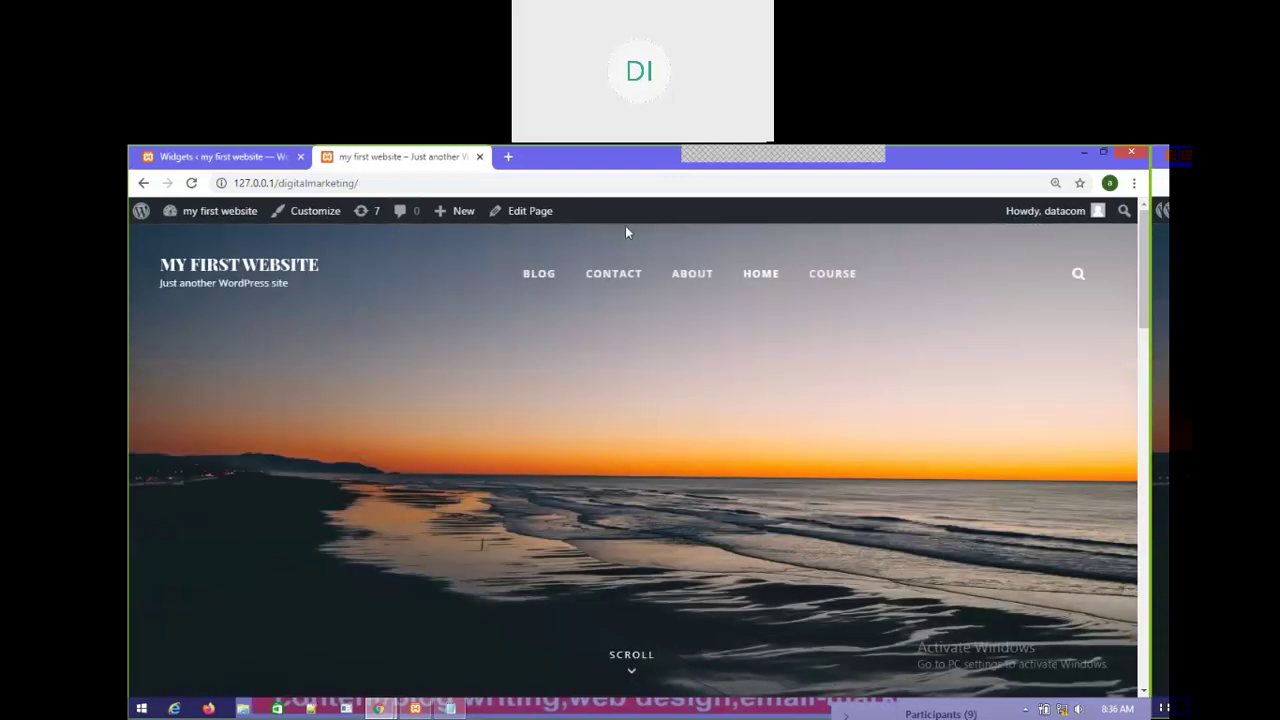
{"action": "right_click", "coordinate": [620, 397]}
{"action": "left_click", "coordinate": [706, 440]}
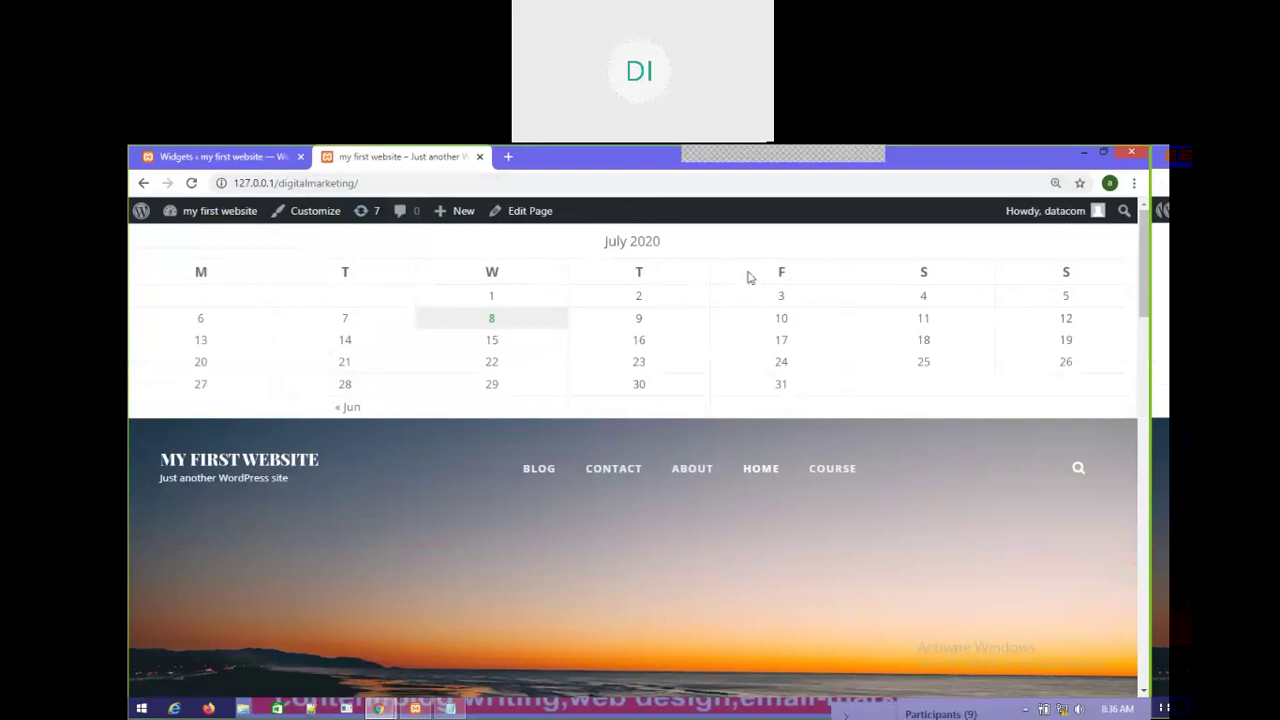
Step: Look through the available widgets and compare the Header Widget Area with the header of the front page
{"action": "left_click", "coordinate": [285, 160]}
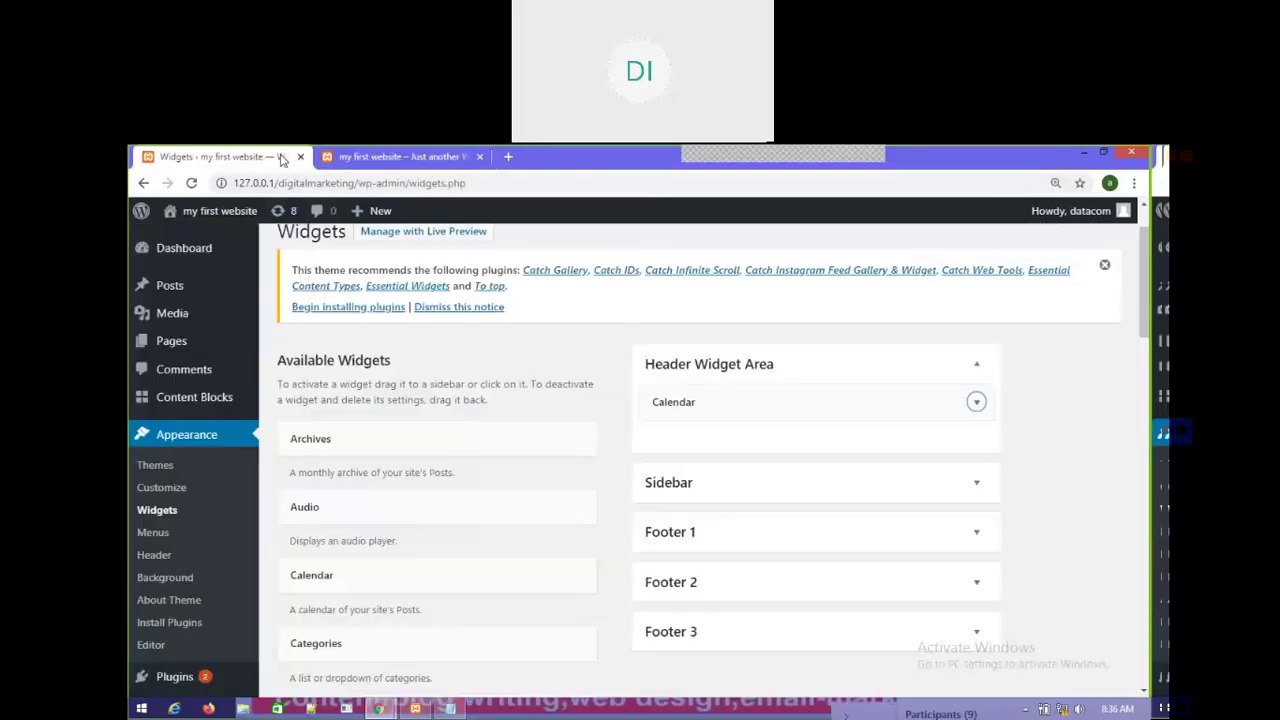
{"action": "scroll", "coordinate": [388, 458], "scroll_direction": "down", "scroll_amount": 7}
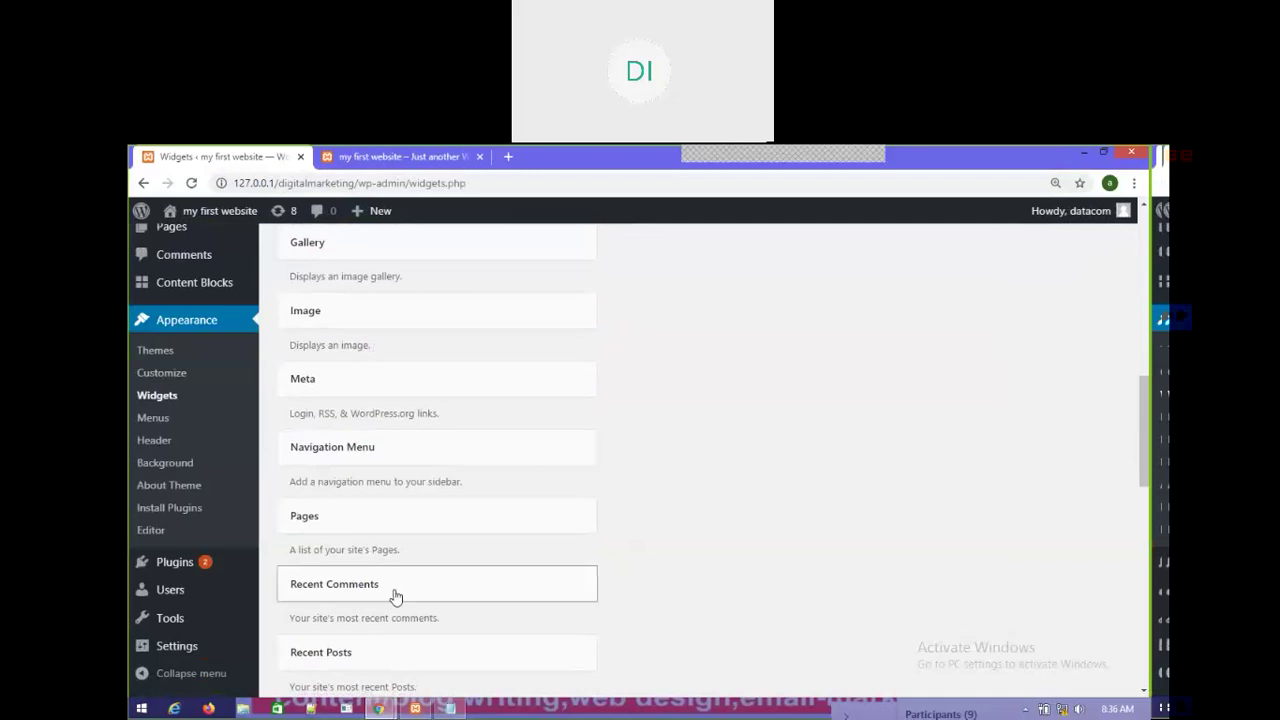
{"action": "scroll", "coordinate": [397, 594], "scroll_direction": "up", "scroll_amount": 4}
{"action": "scroll", "coordinate": [436, 510], "scroll_direction": "up", "scroll_amount": 4}
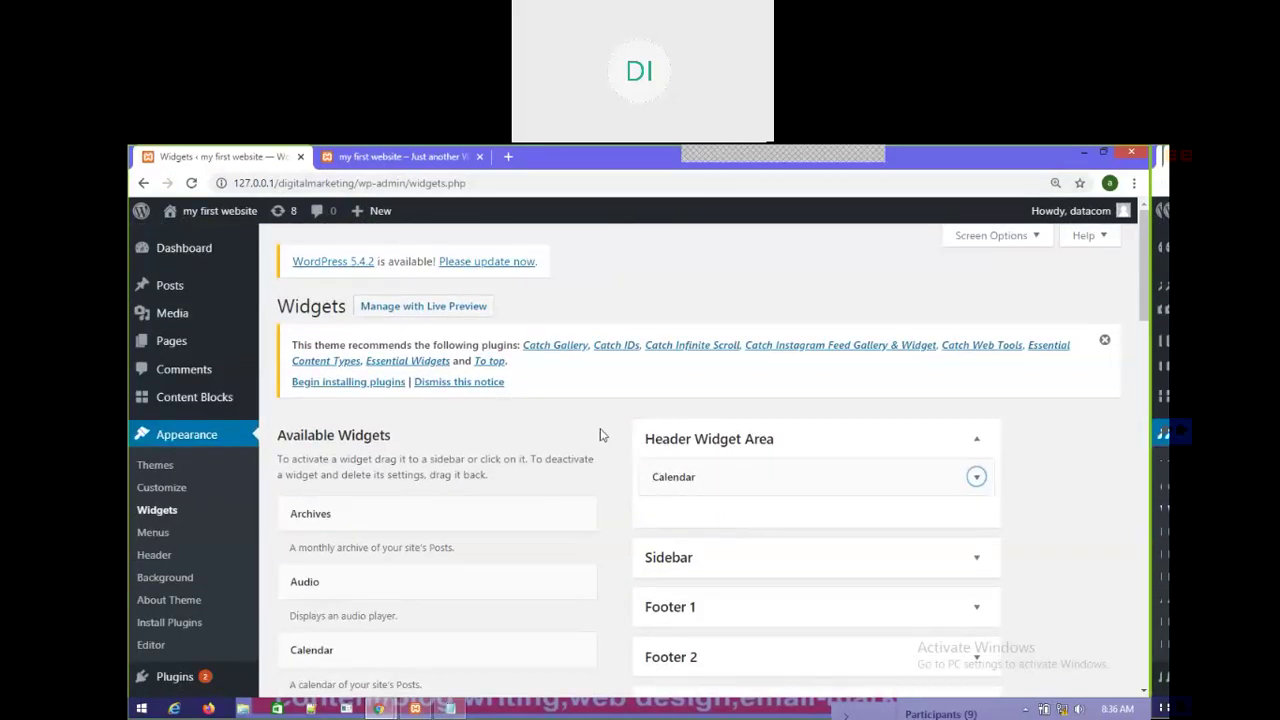
{"action": "key", "text": "ctrl+a"}
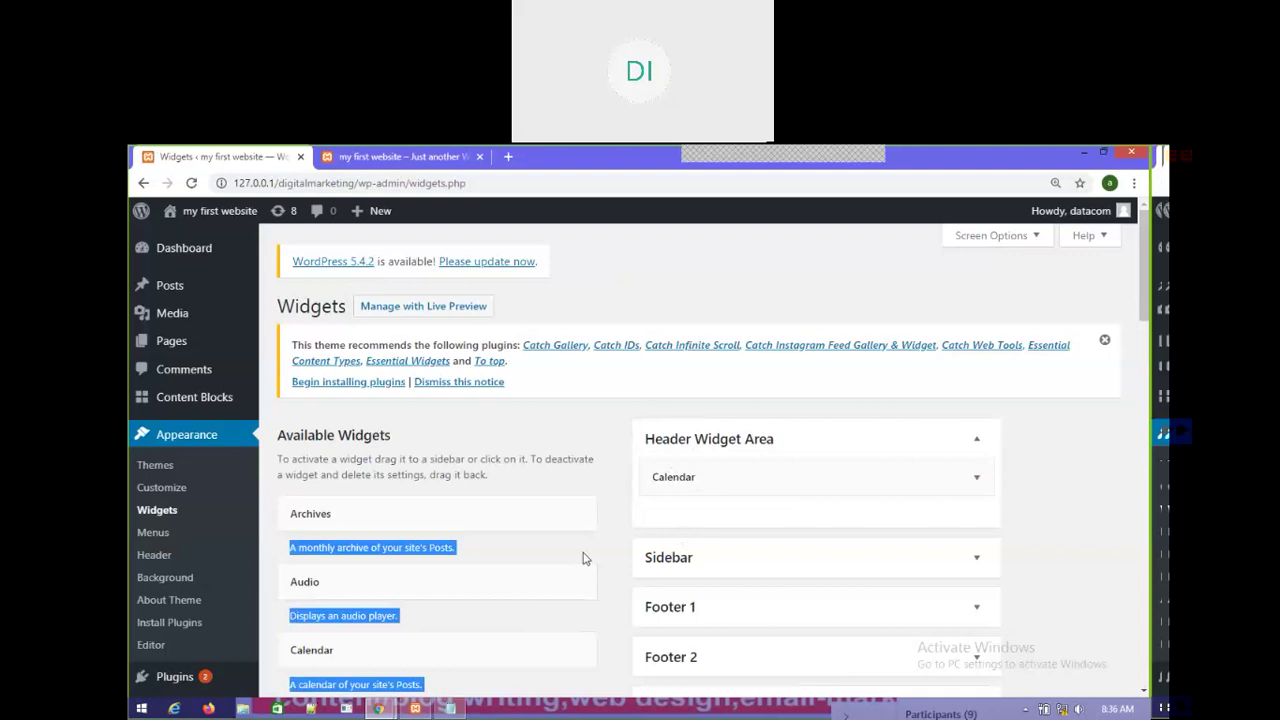
{"action": "left_click", "coordinate": [616, 497]}
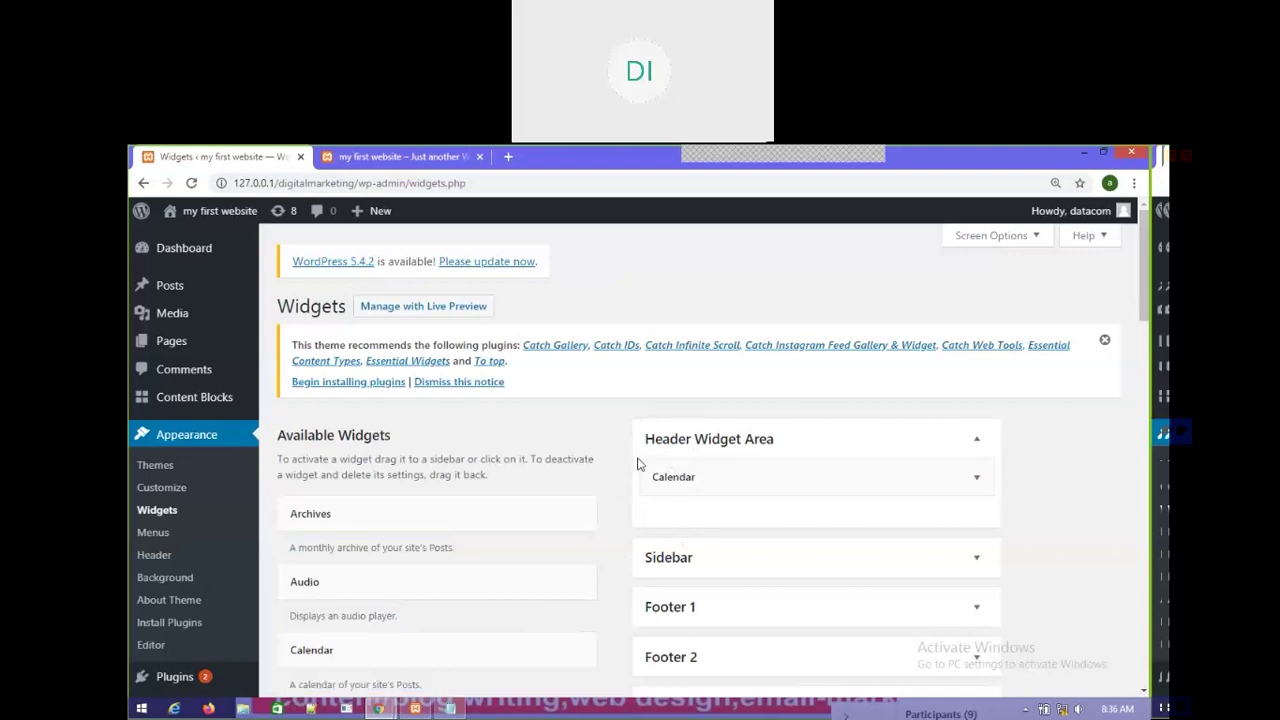
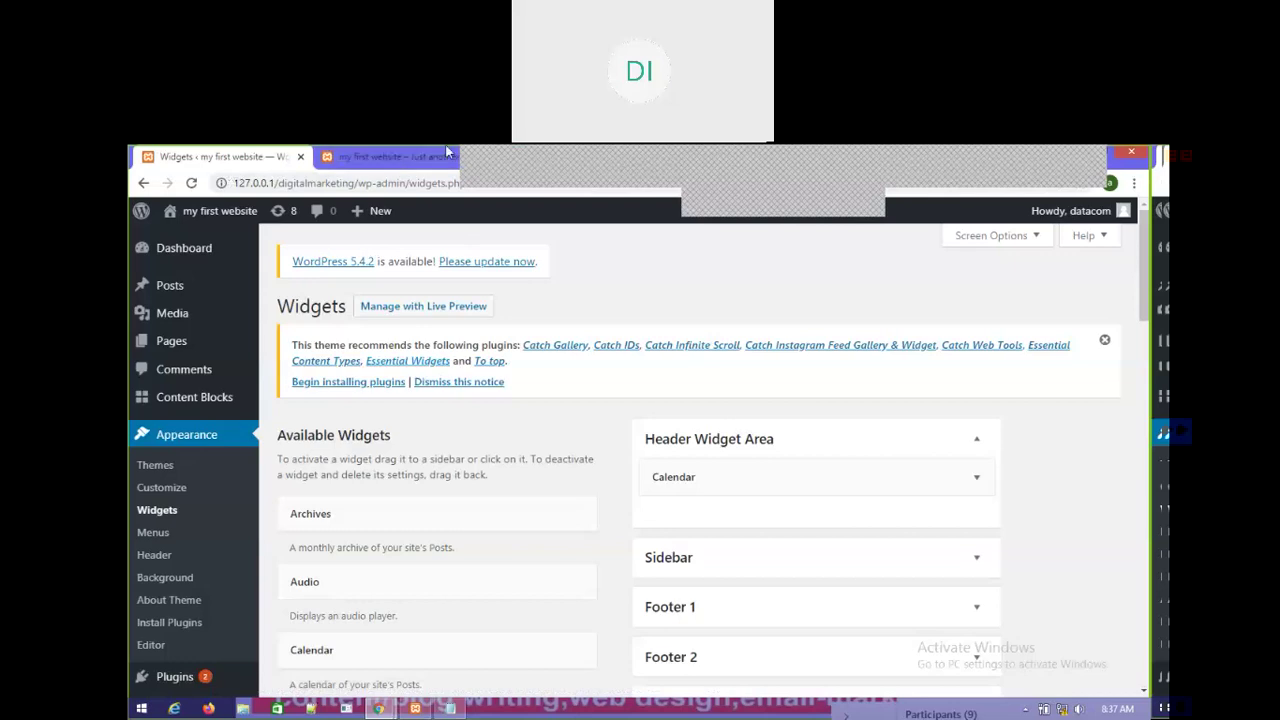
{"action": "left_click", "coordinate": [370, 160]}
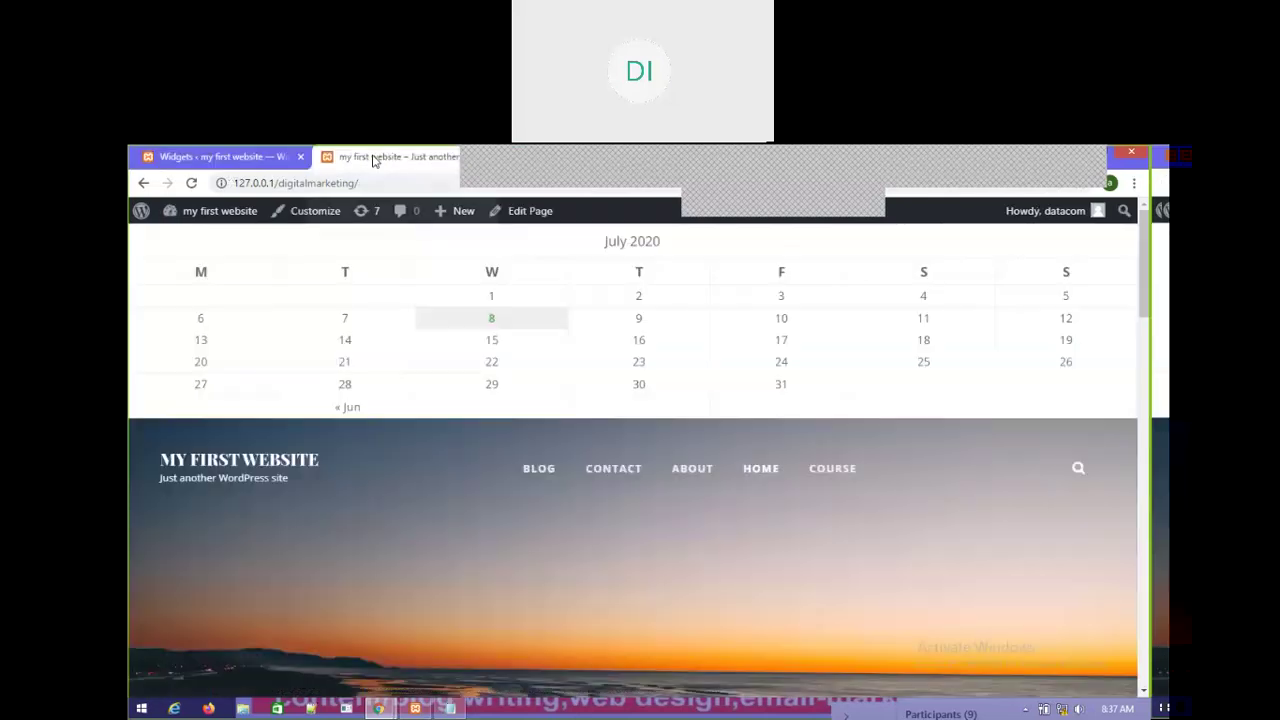
{"action": "left_click", "coordinate": [216, 160]}
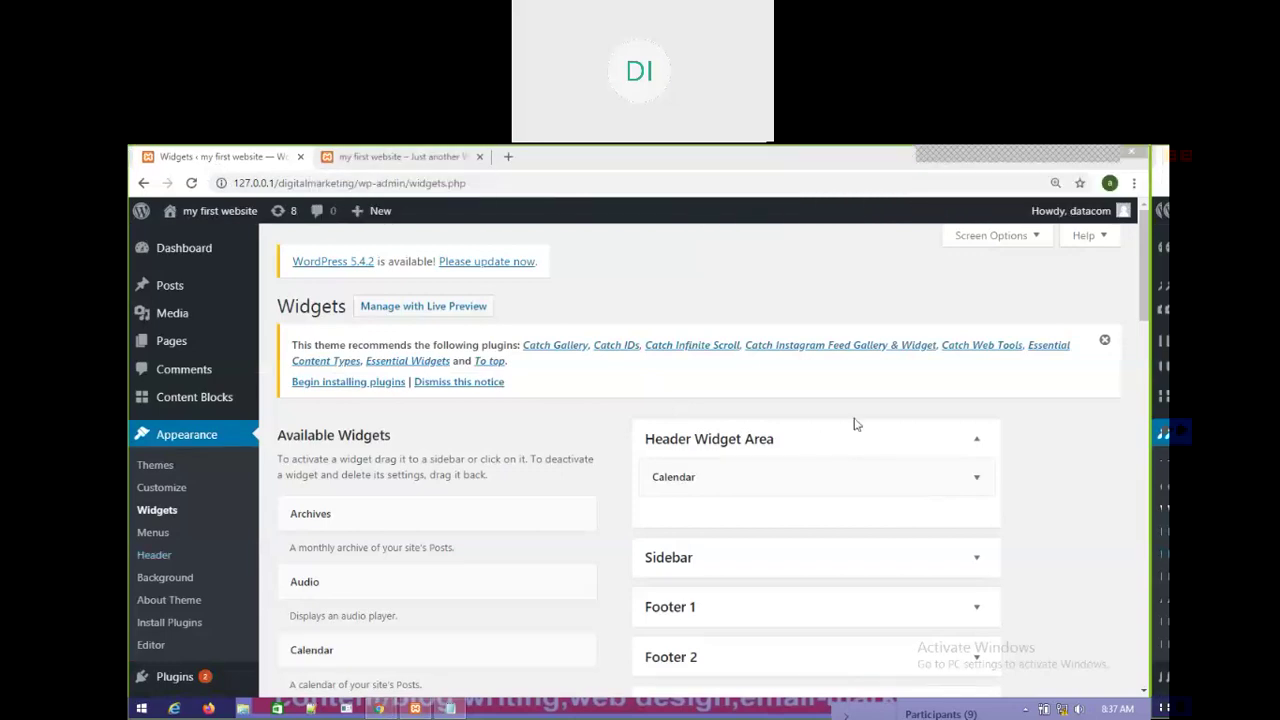
Step: Switch to the Notepad document and highlight the meeting ID and password lines for the next session
{"action": "double_click", "coordinate": [768, 152]}
{"action": "left_click_drag", "start_coordinate": [821, 170], "coordinate": [564, 245]}
{"action": "left_click", "coordinate": [804, 235]}
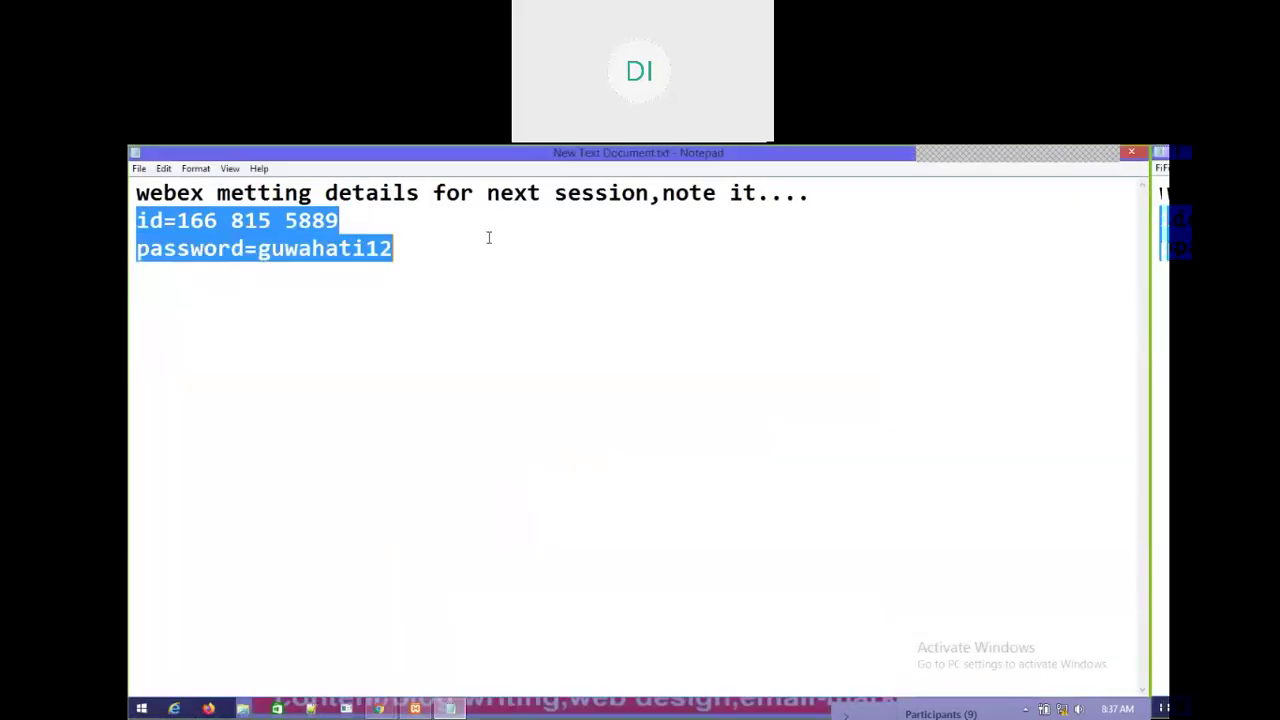
Step: Highlight only the meeting ID in the Notepad document, restore the window to a smaller size and minimize it
{"action": "left_click_drag", "start_coordinate": [425, 262], "coordinate": [136, 221]}
{"action": "left_click_drag", "start_coordinate": [340, 222], "coordinate": [174, 224]}
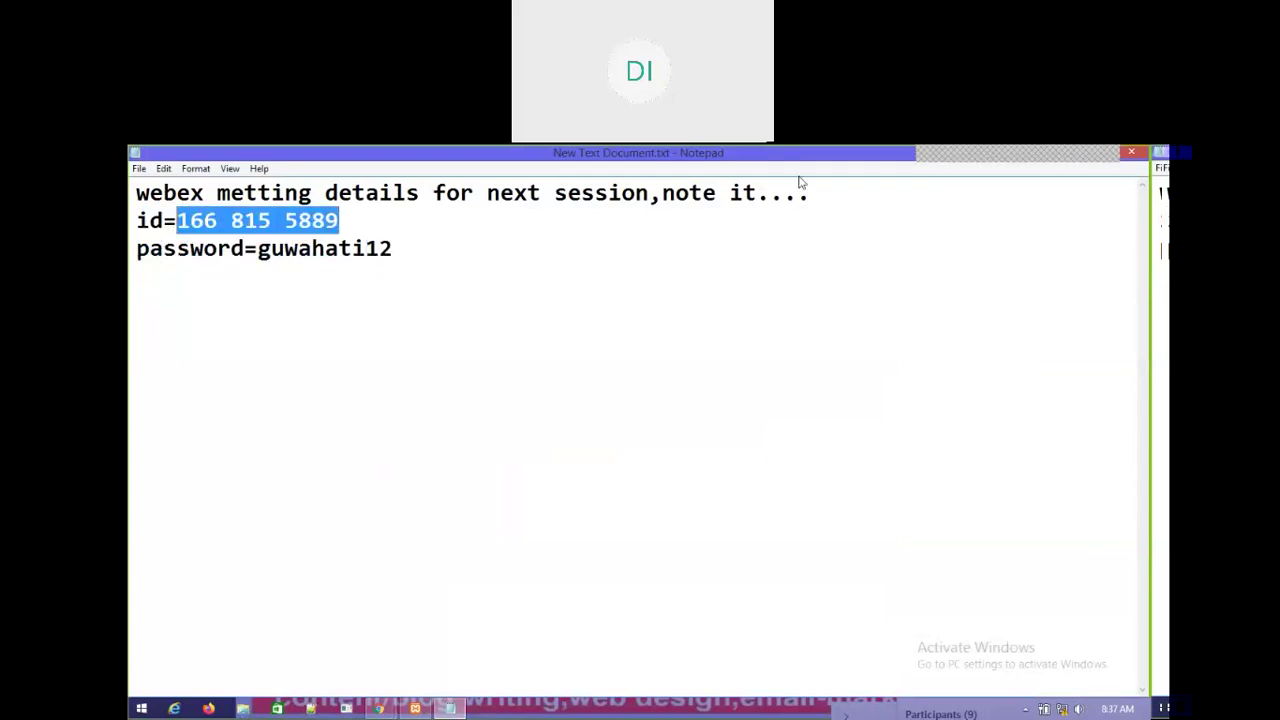
{"action": "left_click_drag", "start_coordinate": [808, 158], "coordinate": [826, 251]}
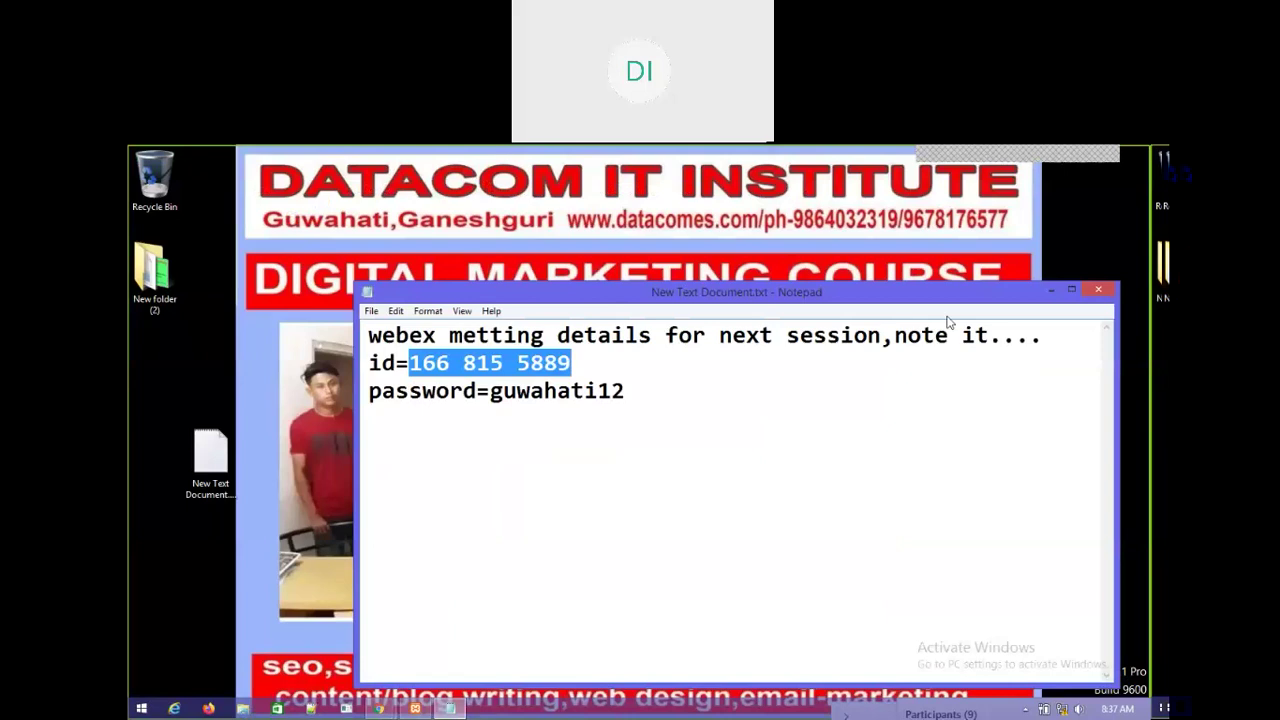
{"action": "left_click", "coordinate": [1052, 292]}
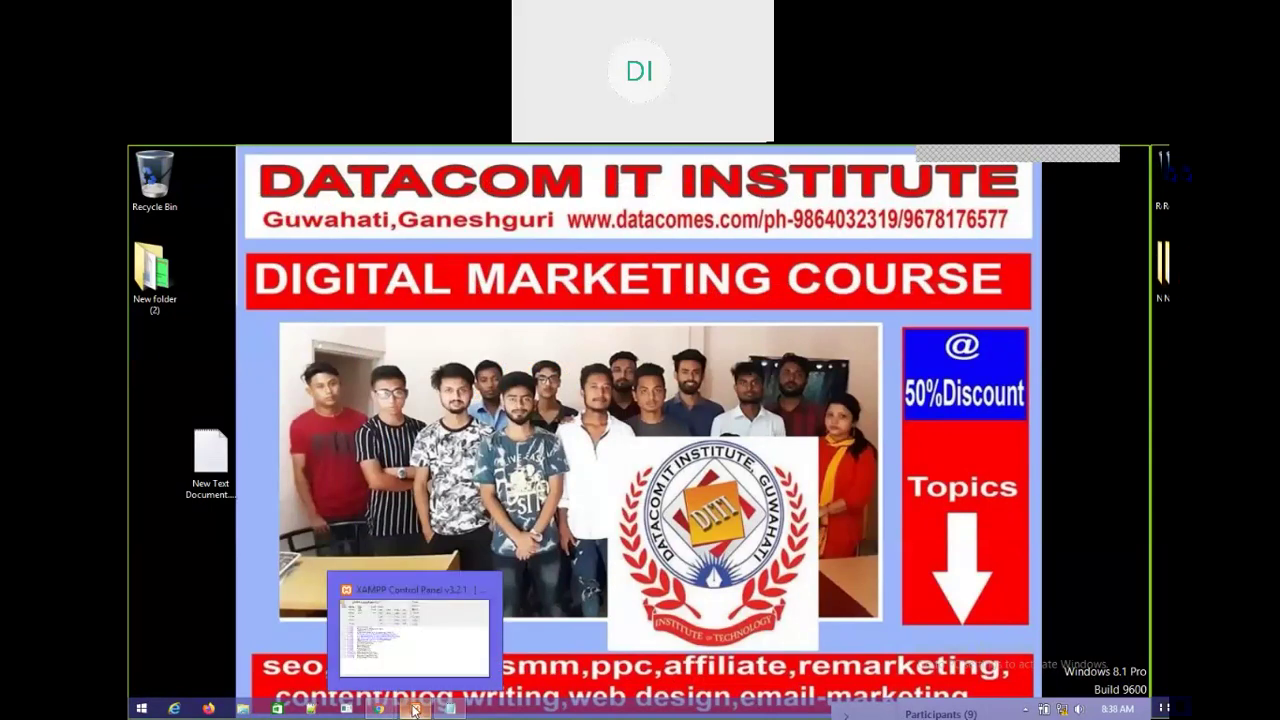
Step: Switch to File Explorer and open the plugins folder at C:\xampp\htdocs\digitalmarketing\wp-content\plugins
{"action": "left_click", "coordinate": [416, 640]}
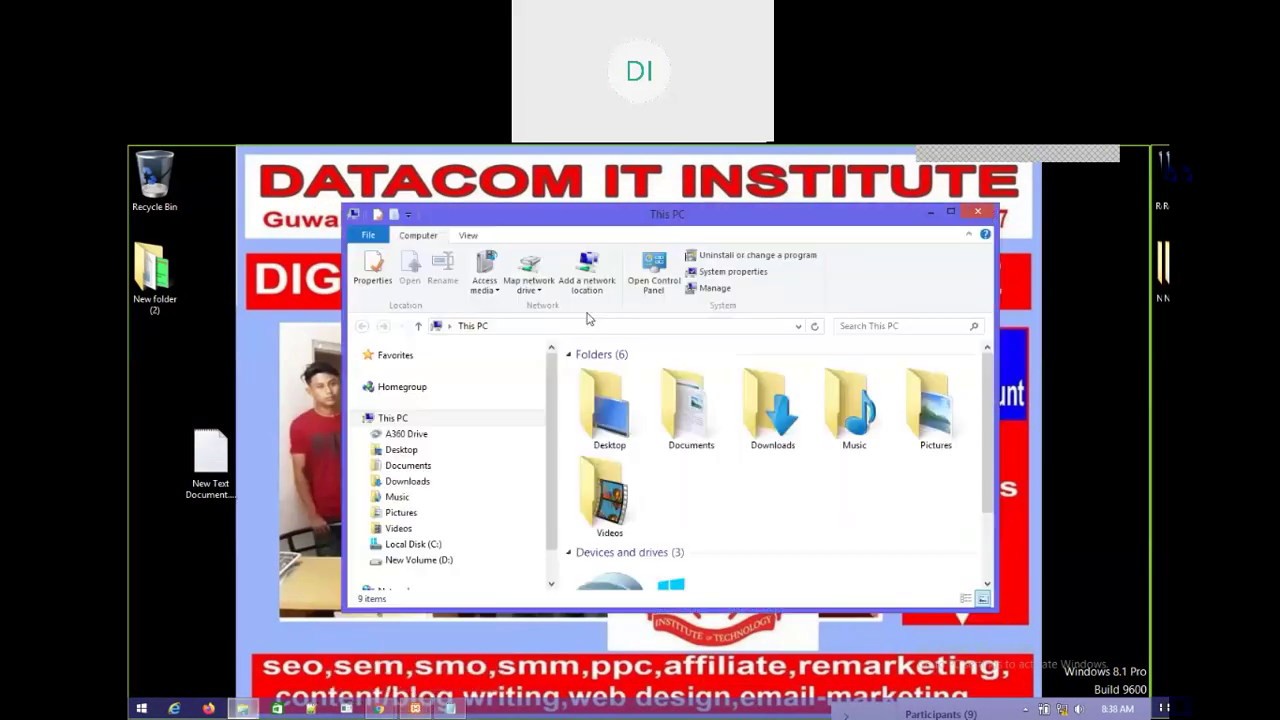
{"action": "double_click", "coordinate": [620, 212]}
{"action": "double_click", "coordinate": [460, 494]}
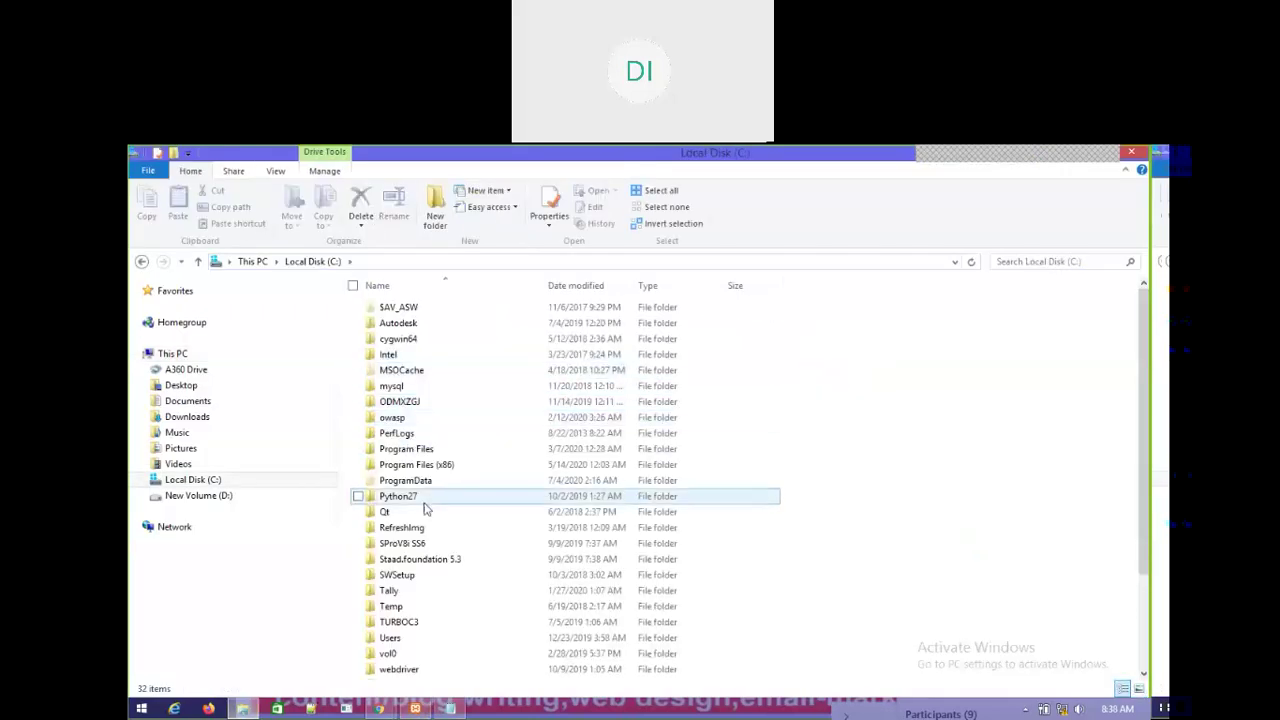
{"action": "left_click", "coordinate": [423, 492]}
{"action": "scroll", "coordinate": [405, 610], "scroll_direction": "down", "scroll_amount": 3}
{"action": "double_click", "coordinate": [392, 577]}
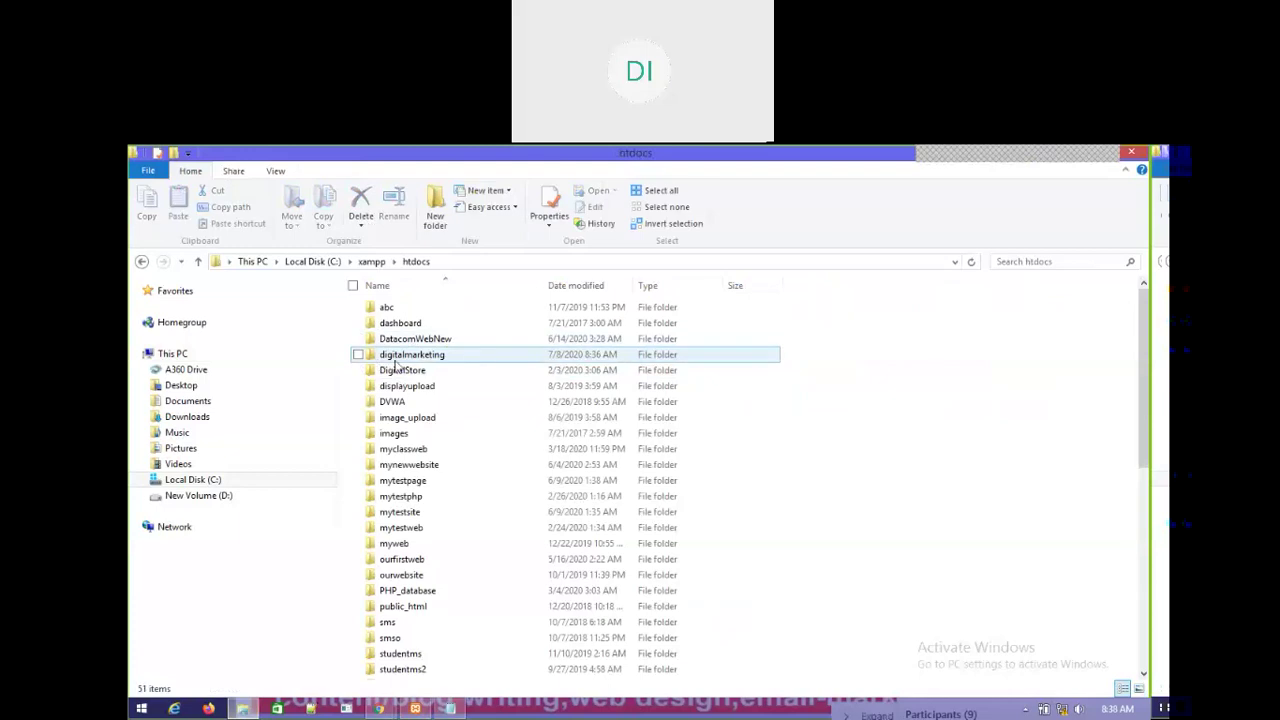
{"action": "double_click", "coordinate": [433, 357]}
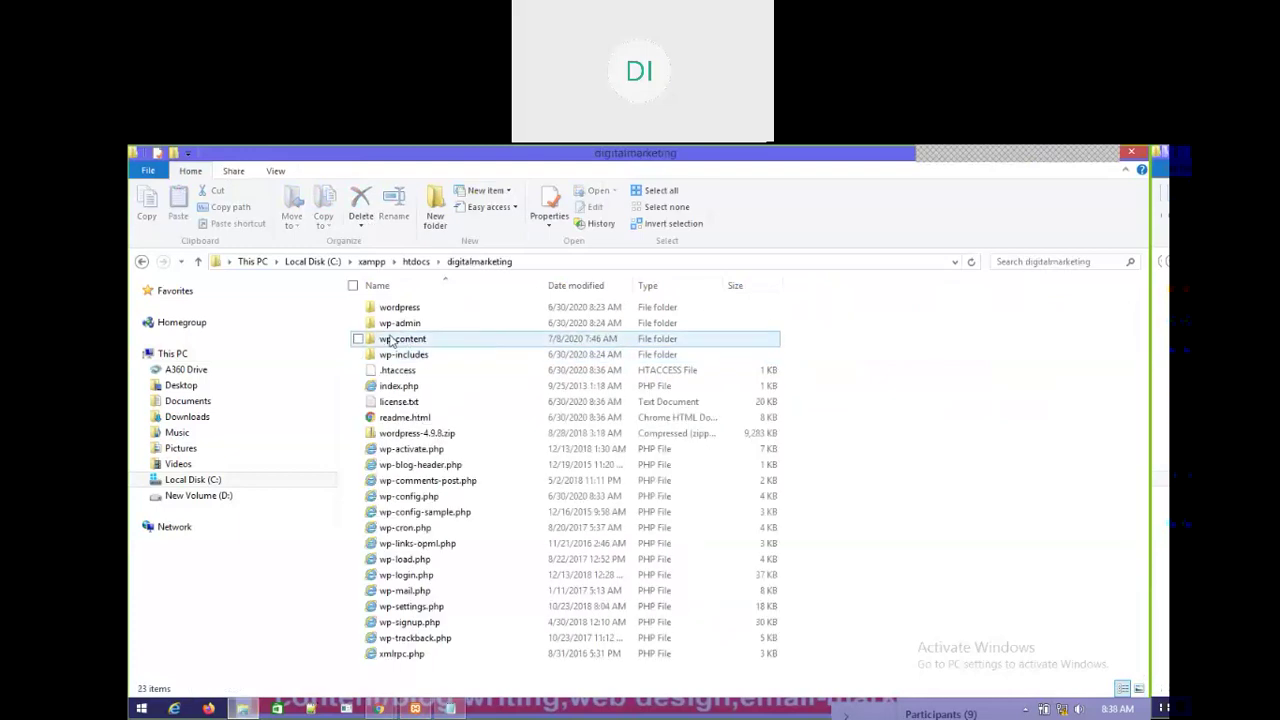
{"action": "double_click", "coordinate": [400, 340]}
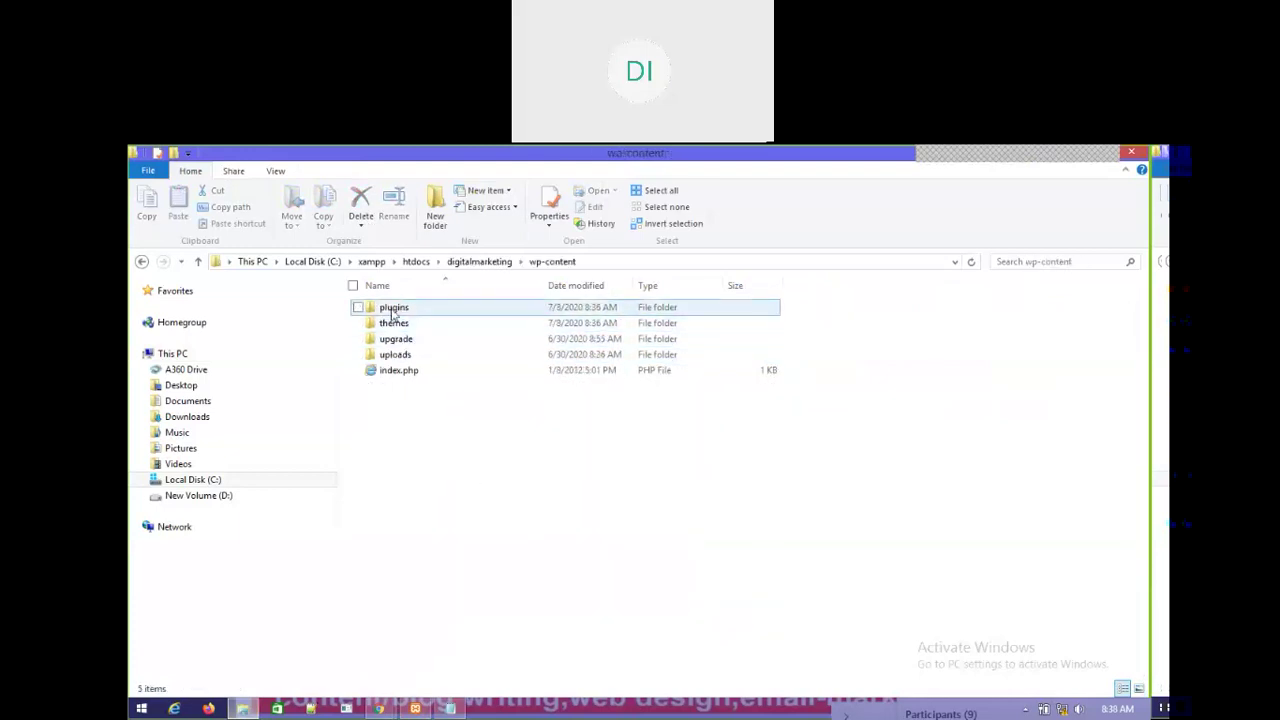
{"action": "double_click", "coordinate": [394, 307]}
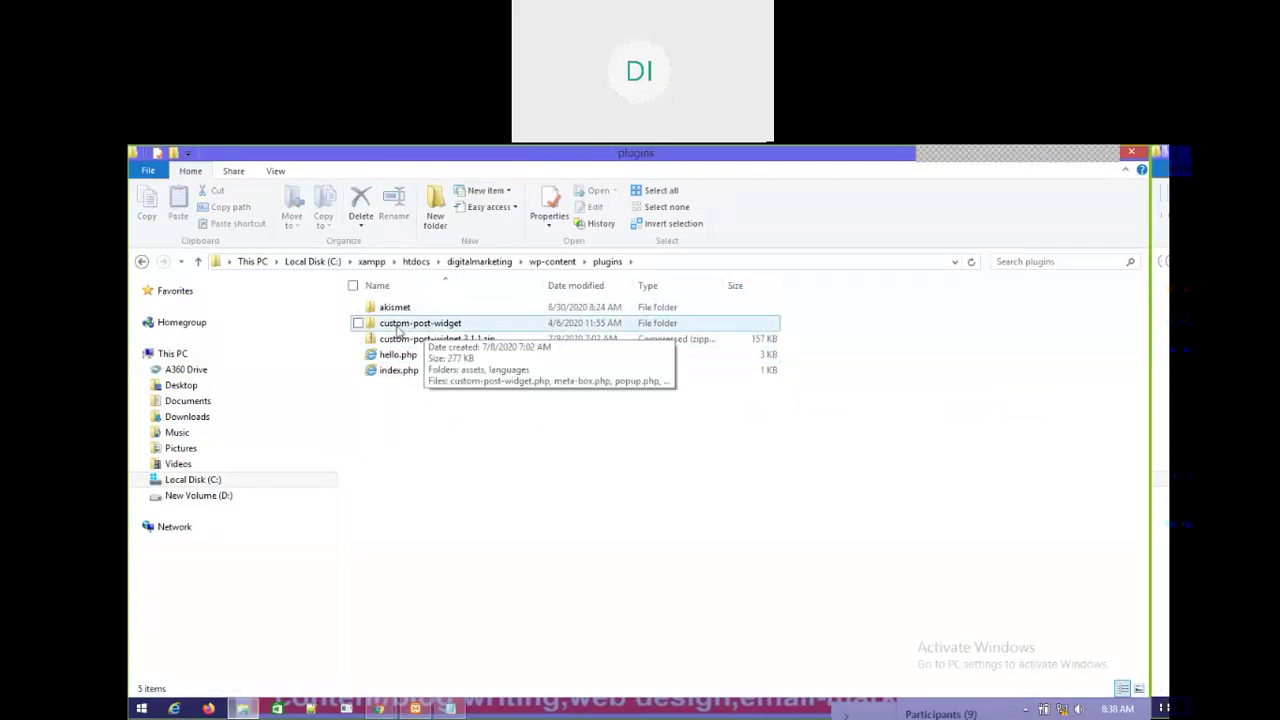
Step: Copy the name of the custom-post-widget folder to the clipboard without renaming the folder
{"action": "right_click", "coordinate": [423, 330]}
{"action": "left_click", "coordinate": [464, 653]}
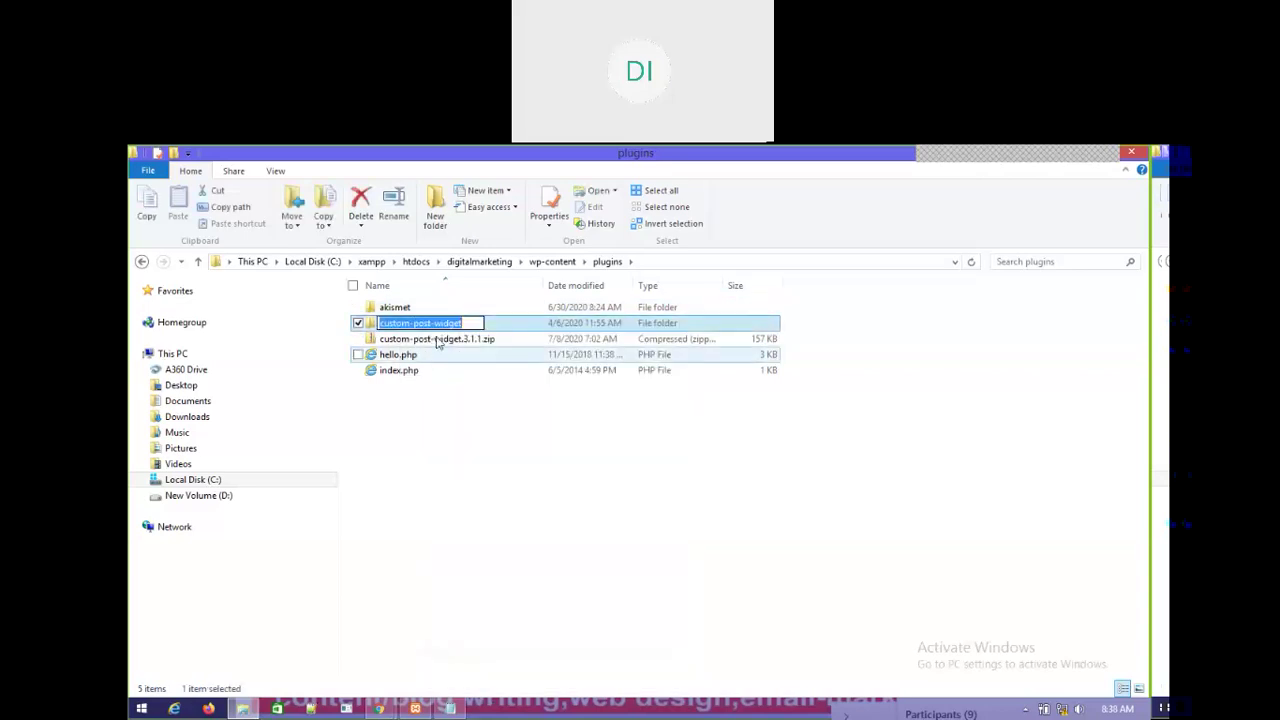
{"action": "right_click", "coordinate": [442, 325]}
{"action": "left_click", "coordinate": [478, 371]}
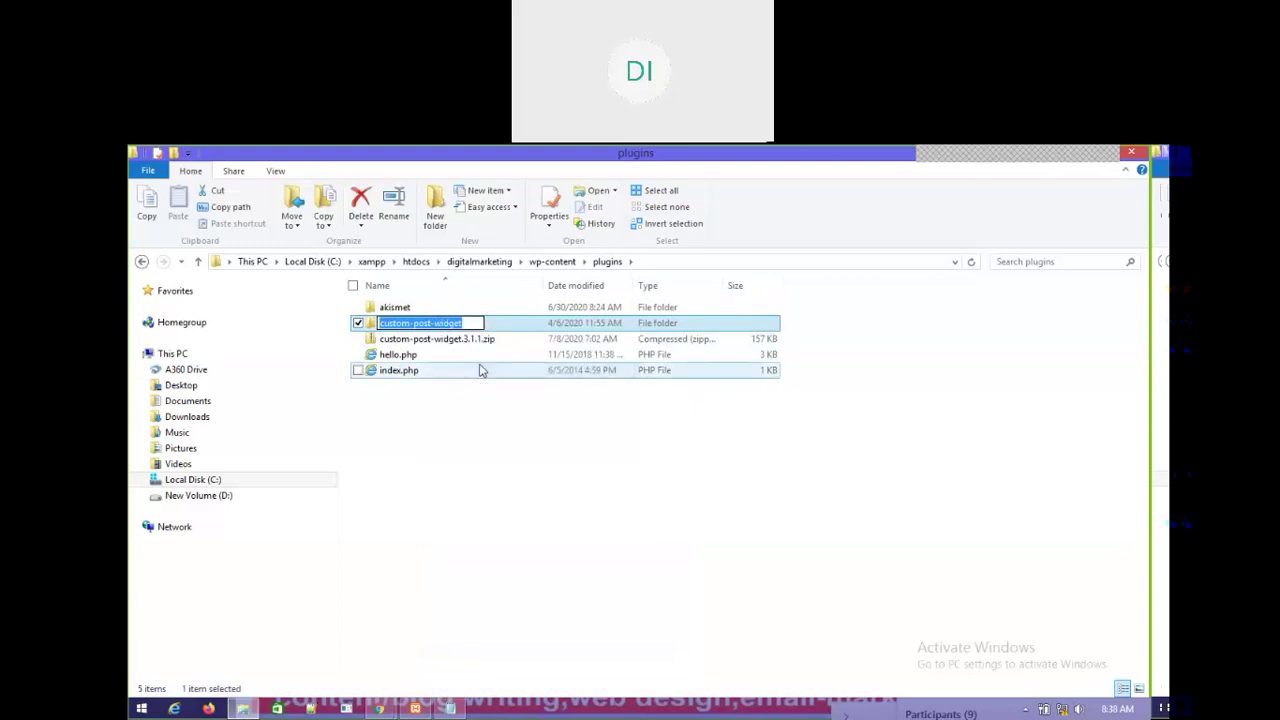
{"action": "left_click", "coordinate": [534, 414]}
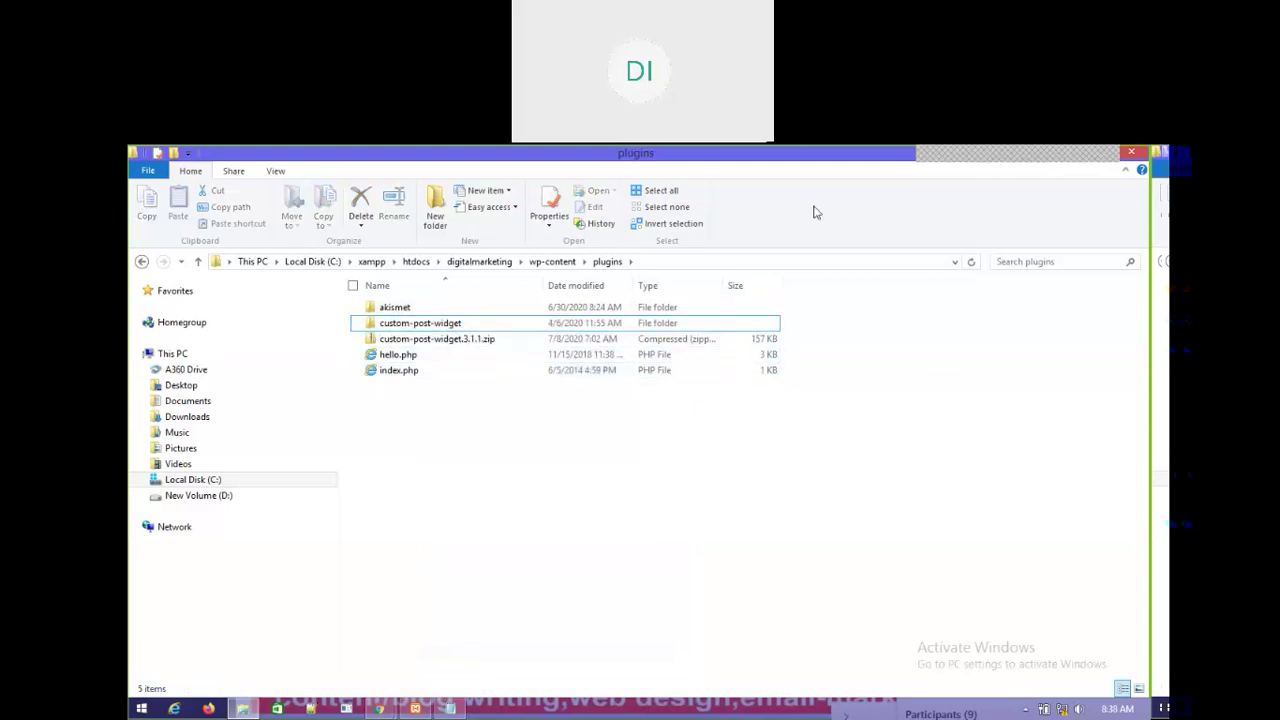
Step: Switch to Chrome, open Google in a new tab and search for "custom post widget wordpress plugin"
{"action": "mouse_move", "coordinate": [378, 710]}
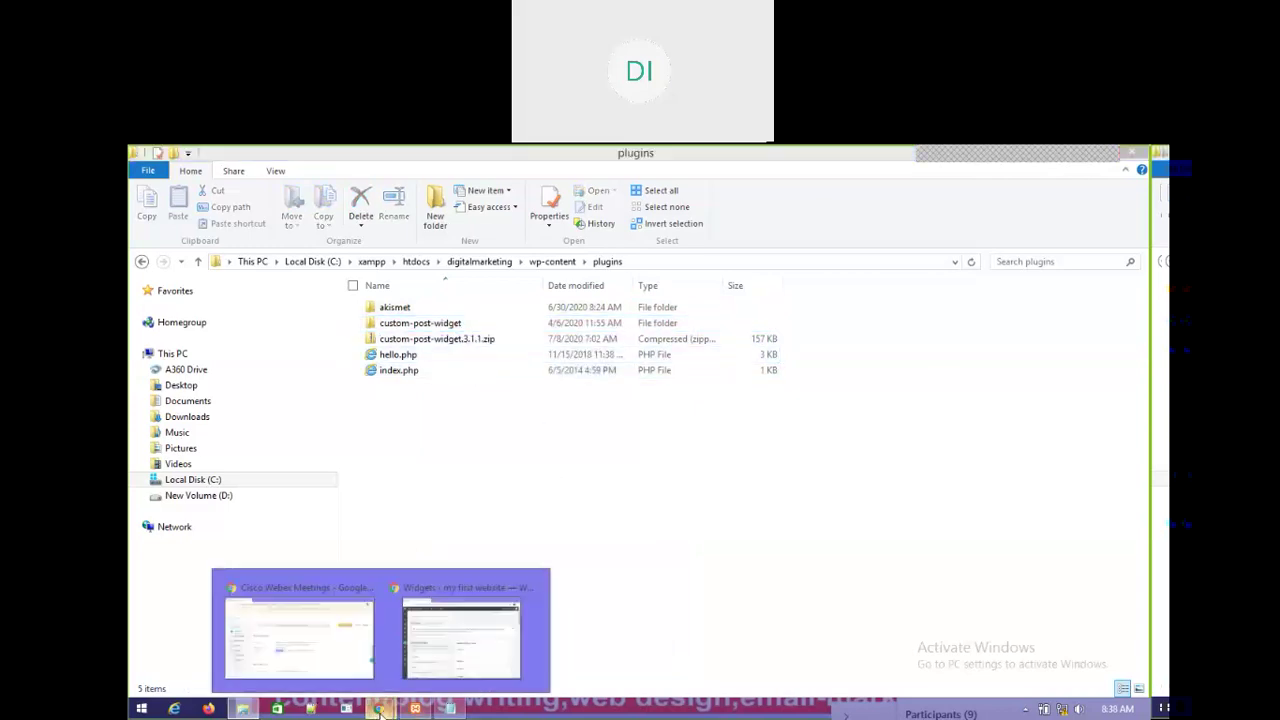
{"action": "left_click", "coordinate": [443, 590]}
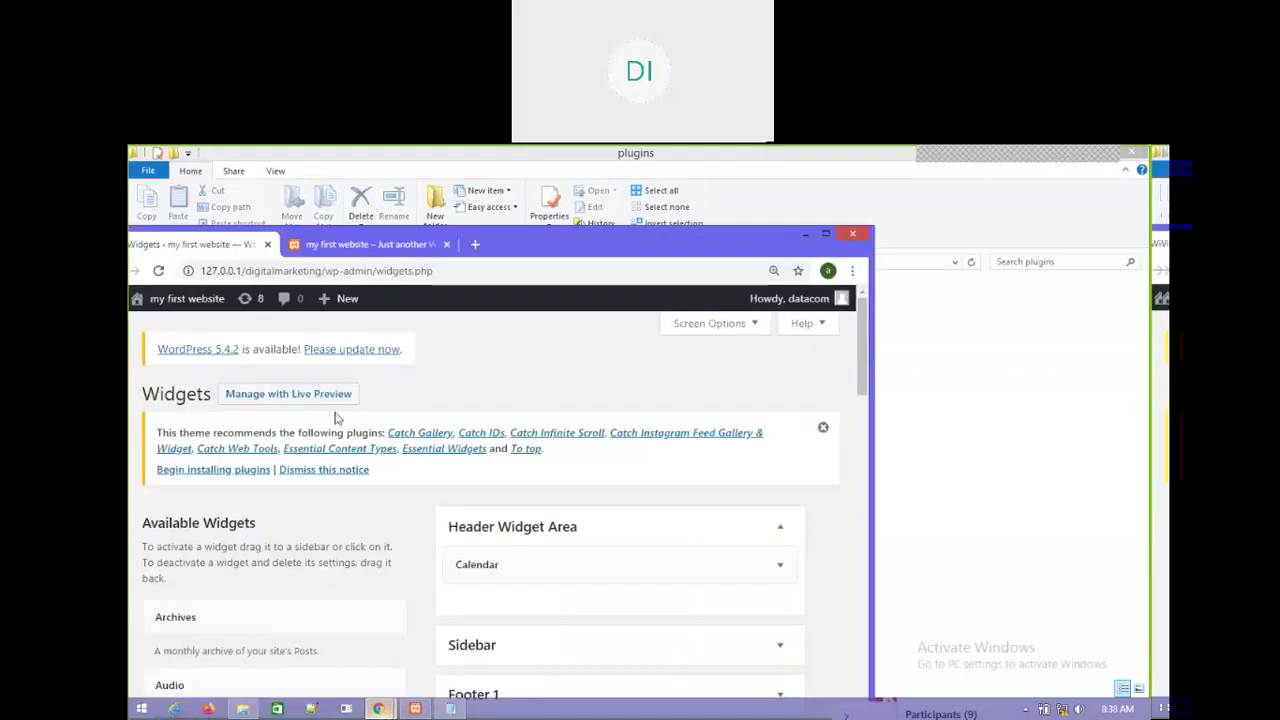
{"action": "double_click", "coordinate": [610, 238]}
{"action": "left_click", "coordinate": [510, 160]}
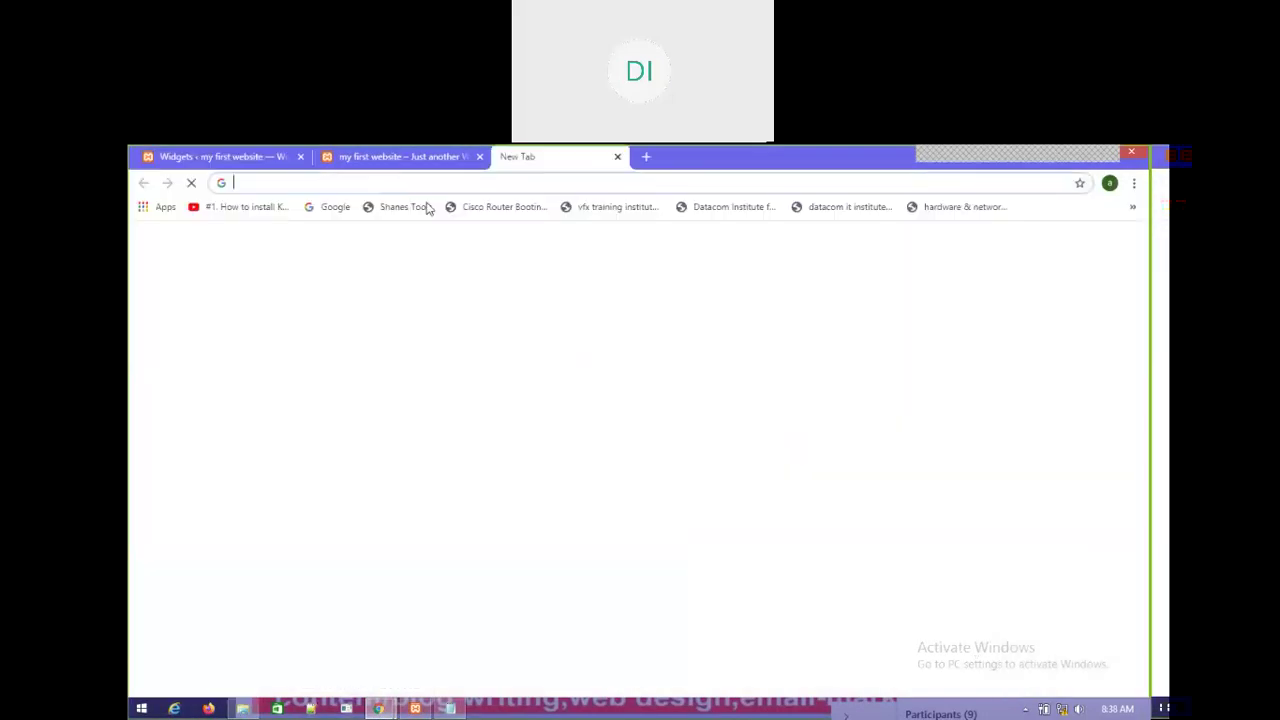
{"action": "left_click", "coordinate": [318, 210]}
{"action": "right_click", "coordinate": [479, 421]}
{"action": "left_click", "coordinate": [514, 507]}
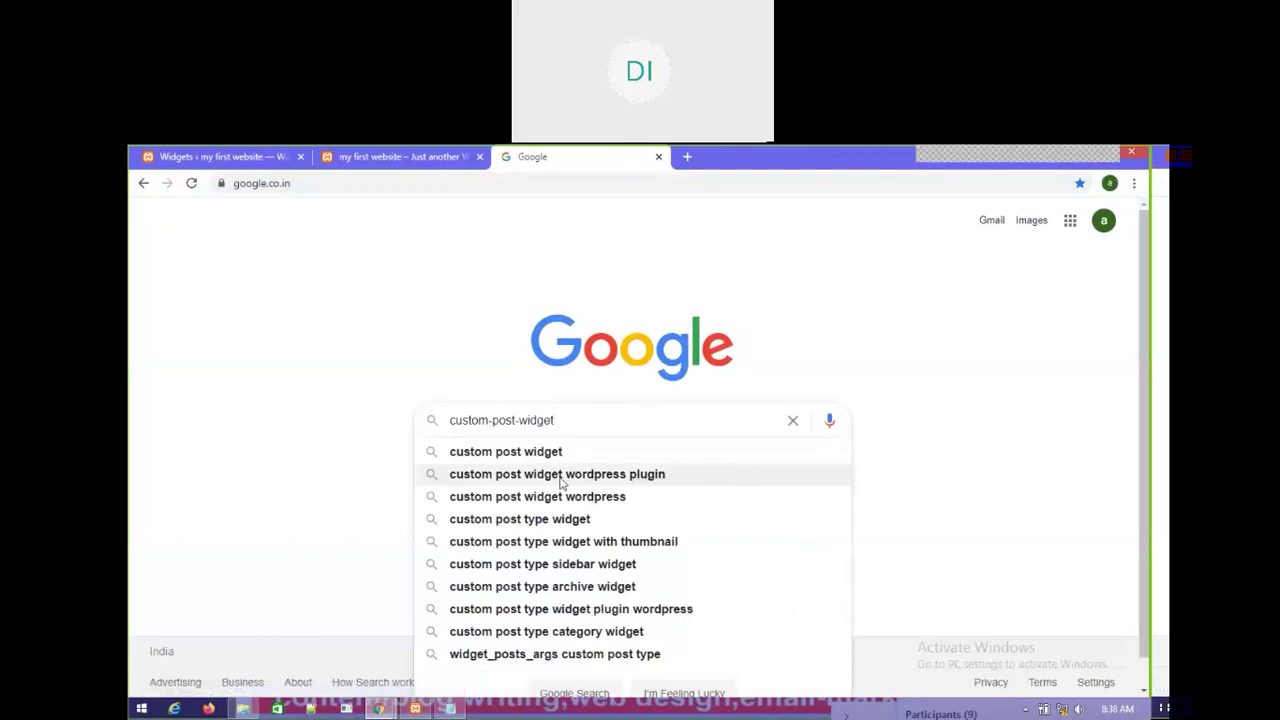
{"action": "key", "text": "Down"}
{"action": "key", "text": "Down"}
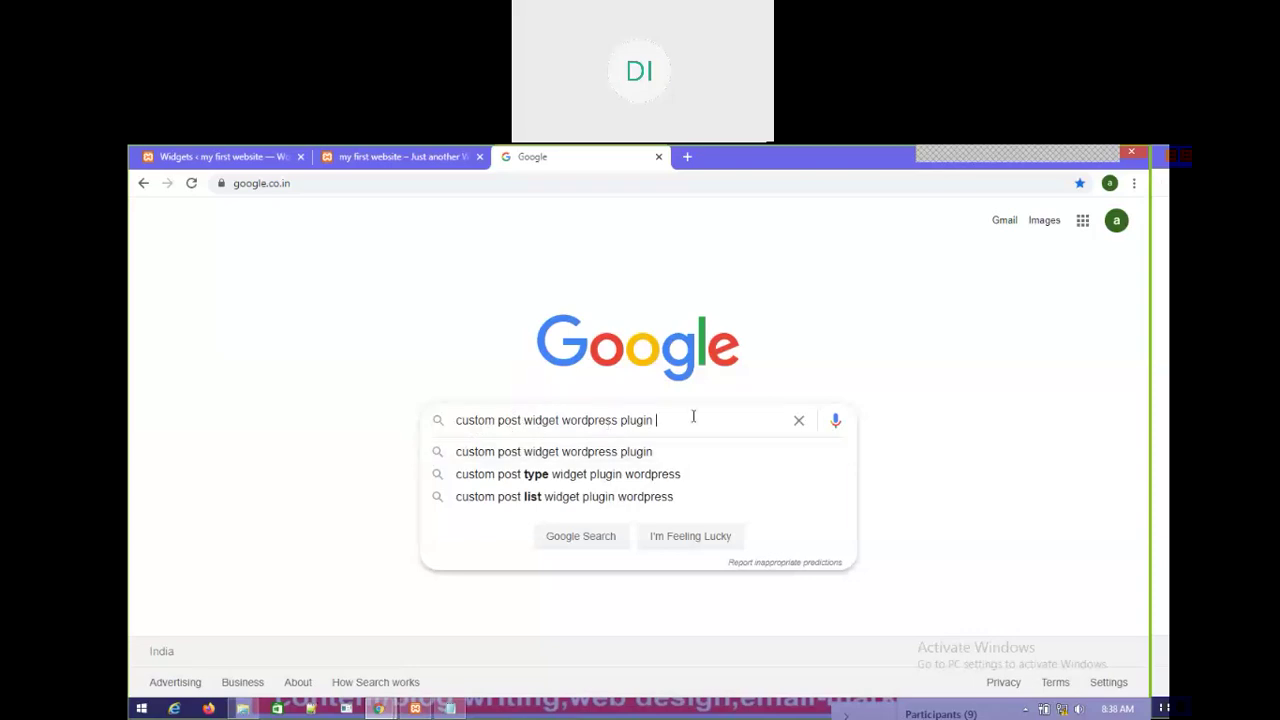
{"action": "key", "text": "Return"}
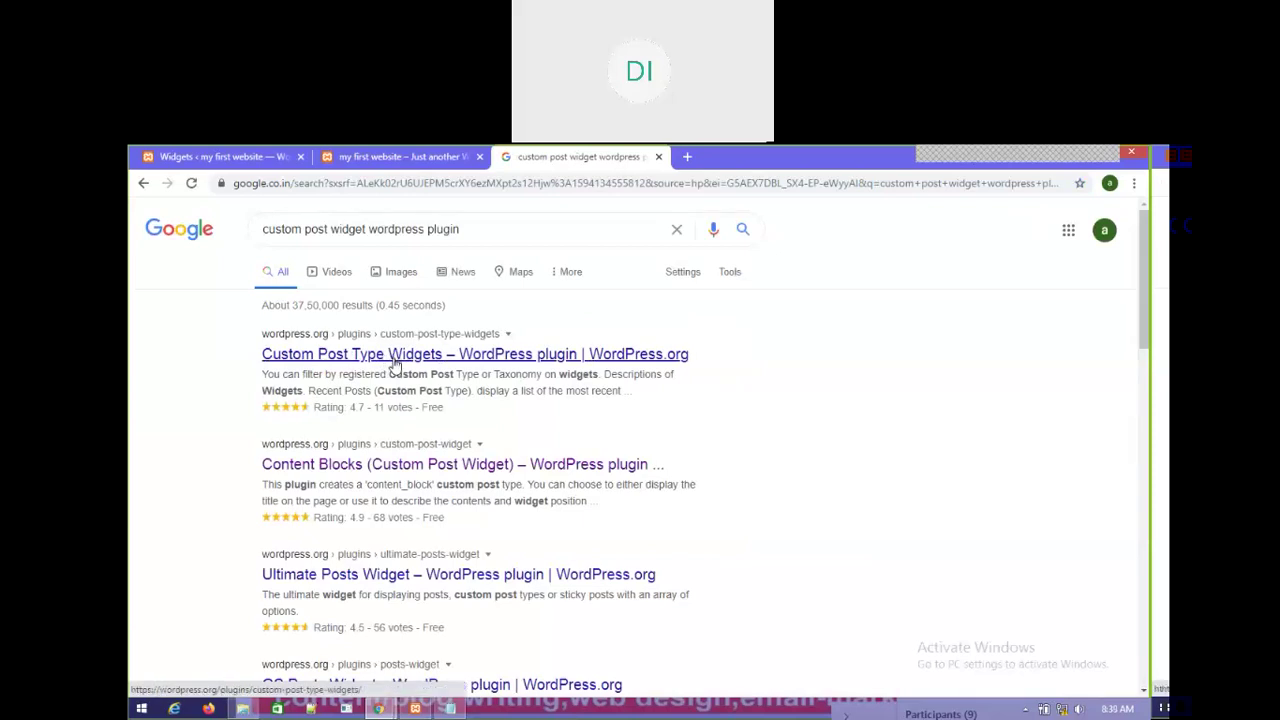
Step: Return to the Google home page and search for "custom post widget wordpress plugin download"
{"action": "left_click", "coordinate": [143, 183]}
{"action": "right_click", "coordinate": [497, 419]}
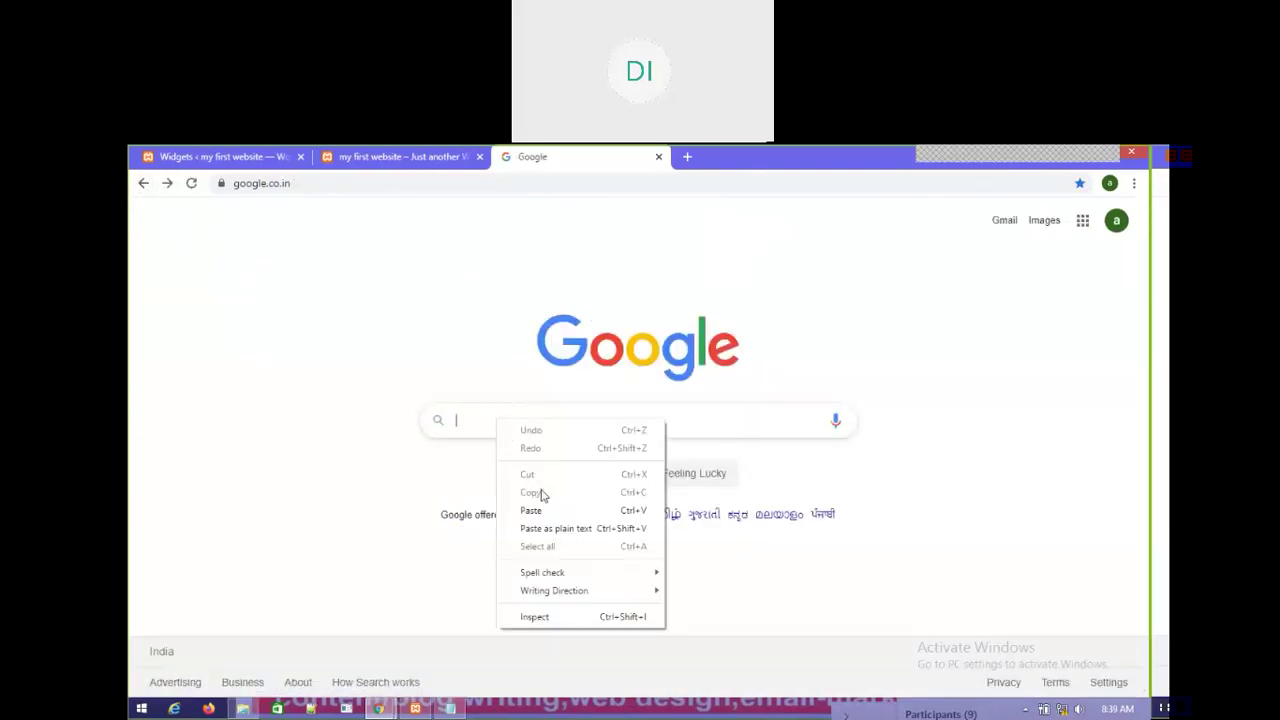
{"action": "left_click", "coordinate": [547, 508]}
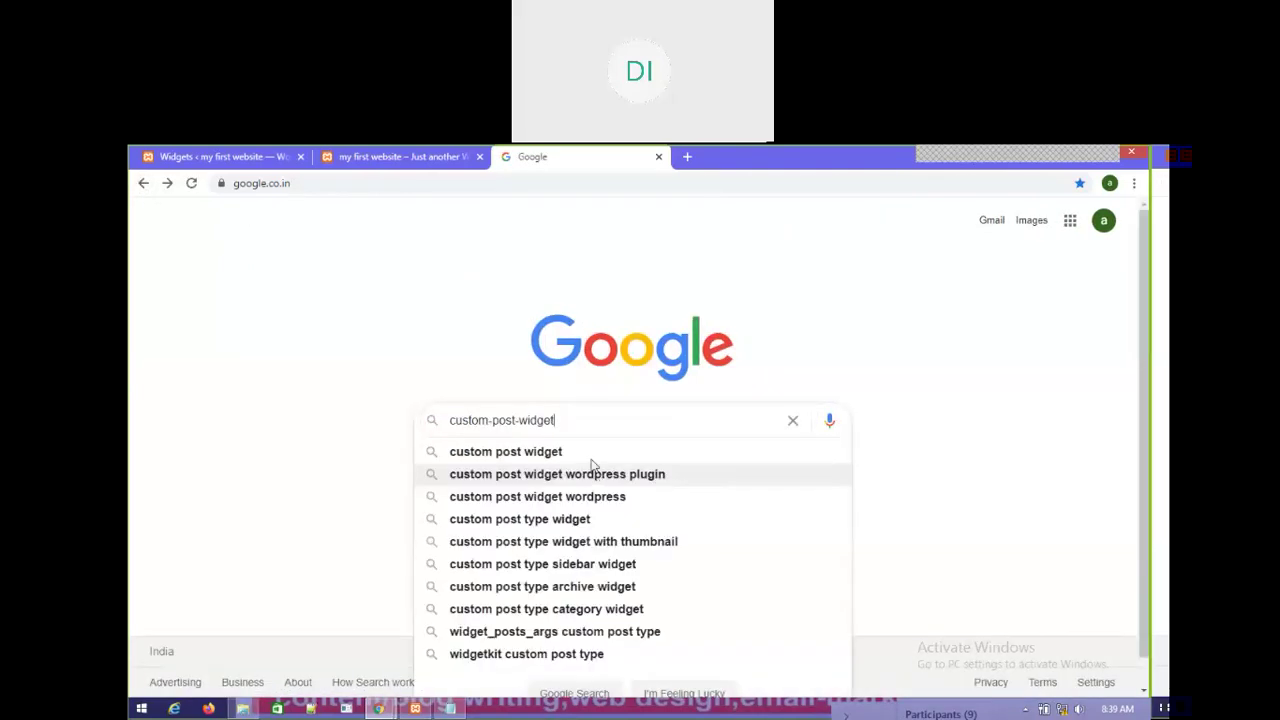
{"action": "key", "text": "Down"}
{"action": "key", "text": "Up"}
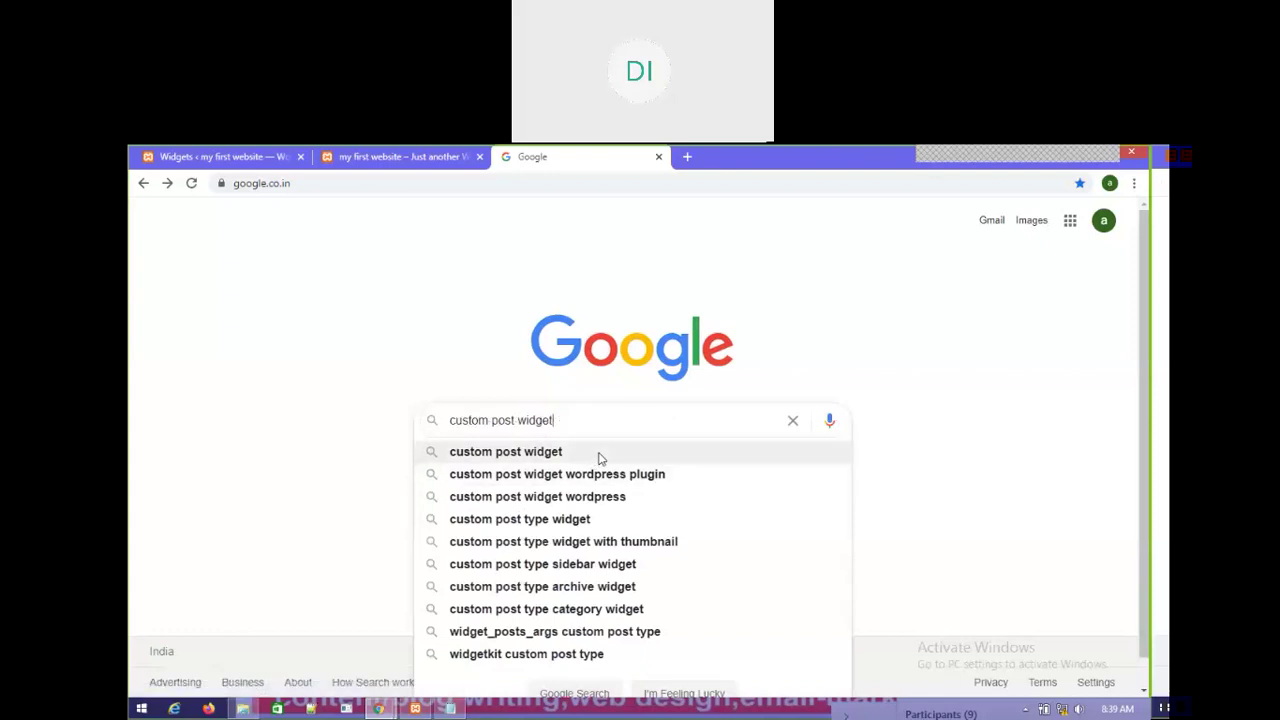
{"action": "key", "text": "Down"}
{"action": "key", "text": "Up"}
{"action": "type", "text": "download"}
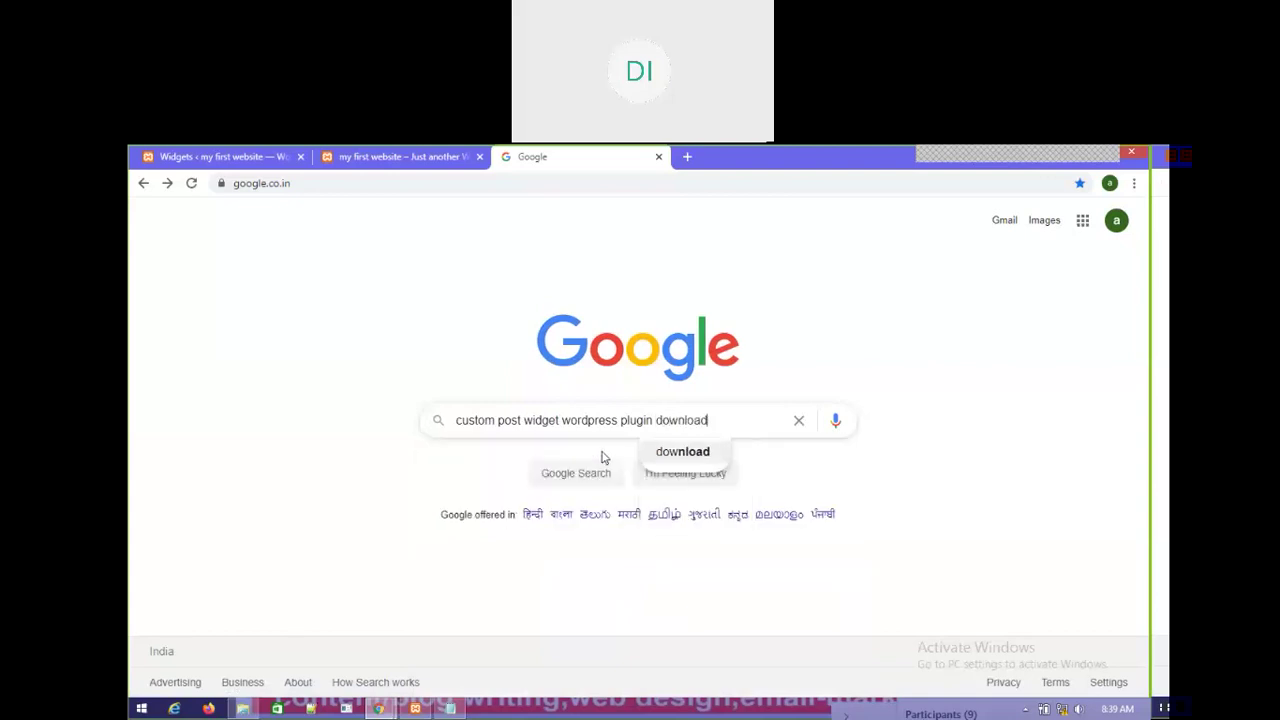
{"action": "key", "text": "Return"}
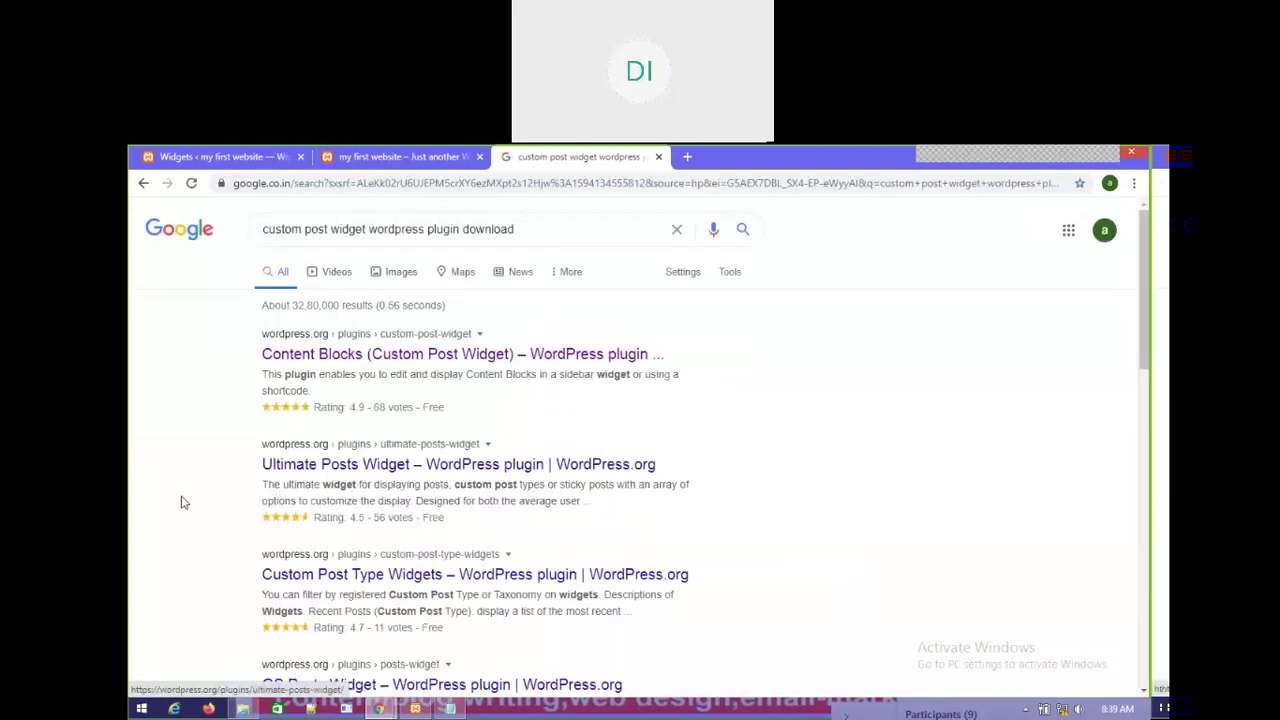
Step: Open the WordPress.org page of the Content Blocks (Custom Post Widget) plugin and view its download option
{"action": "left_click", "coordinate": [385, 360]}
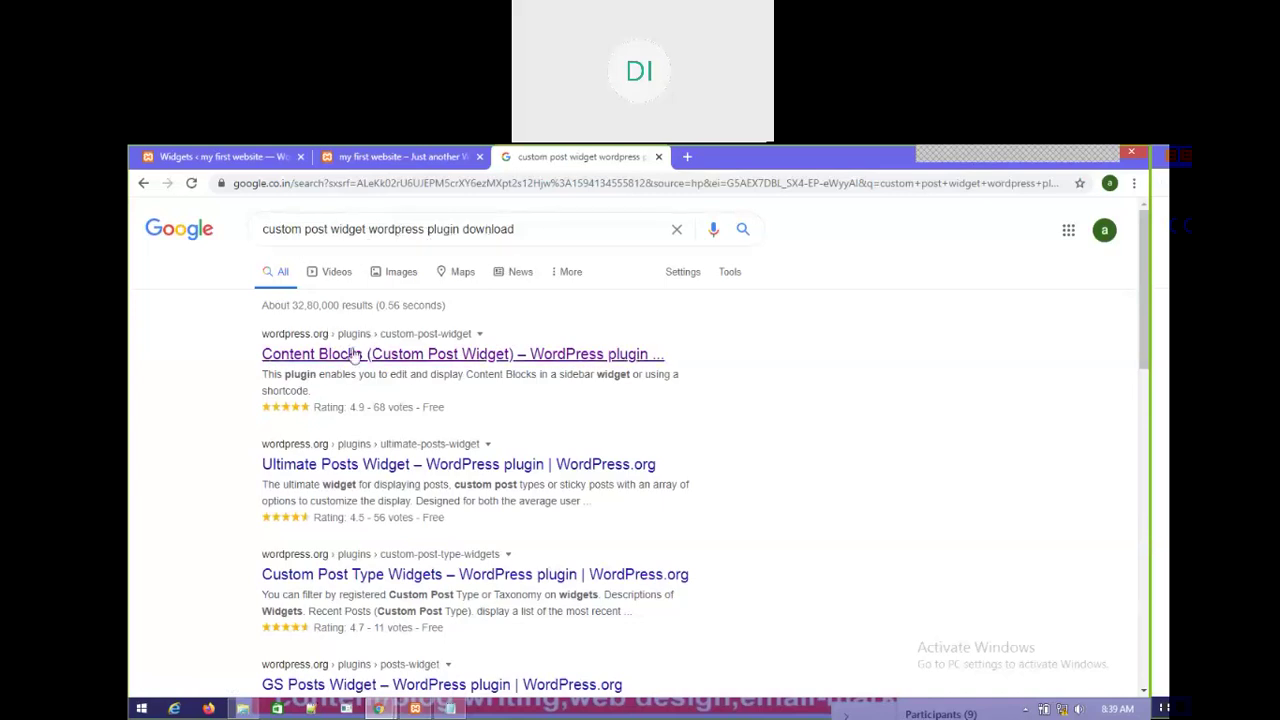
{"action": "left_click", "coordinate": [379, 368]}
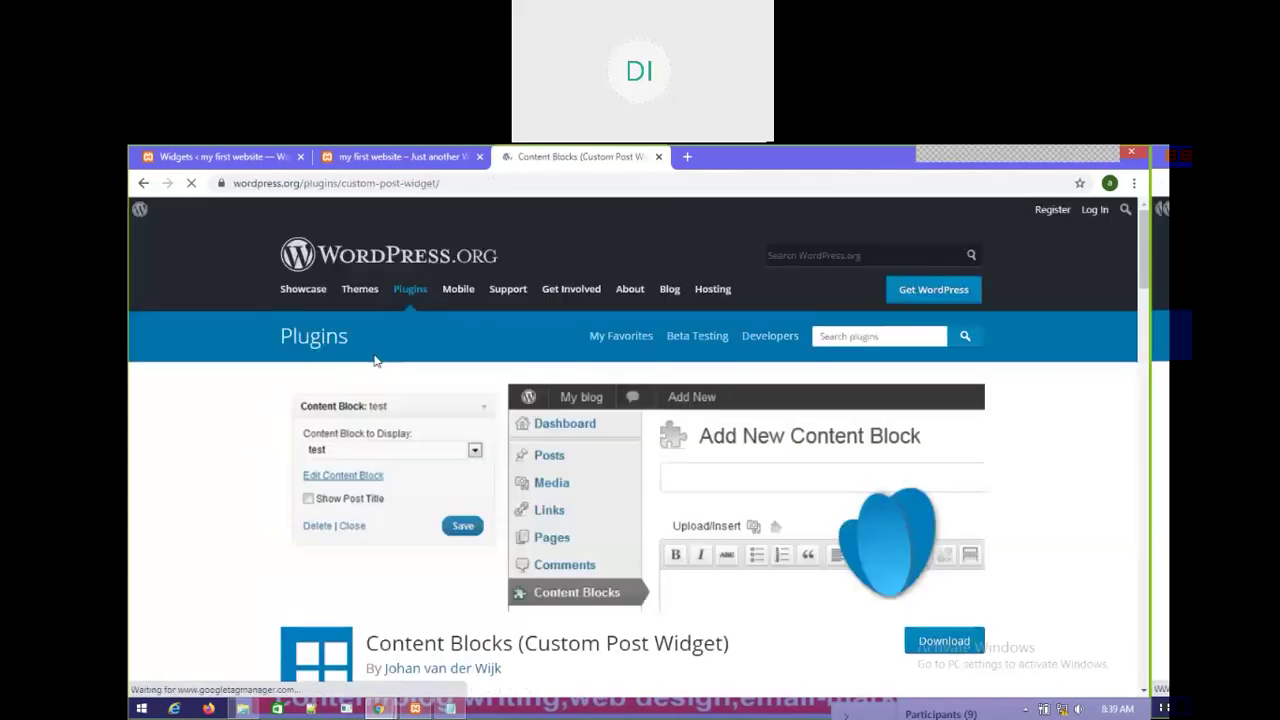
{"action": "scroll", "coordinate": [465, 520], "scroll_direction": "down", "scroll_amount": 2}
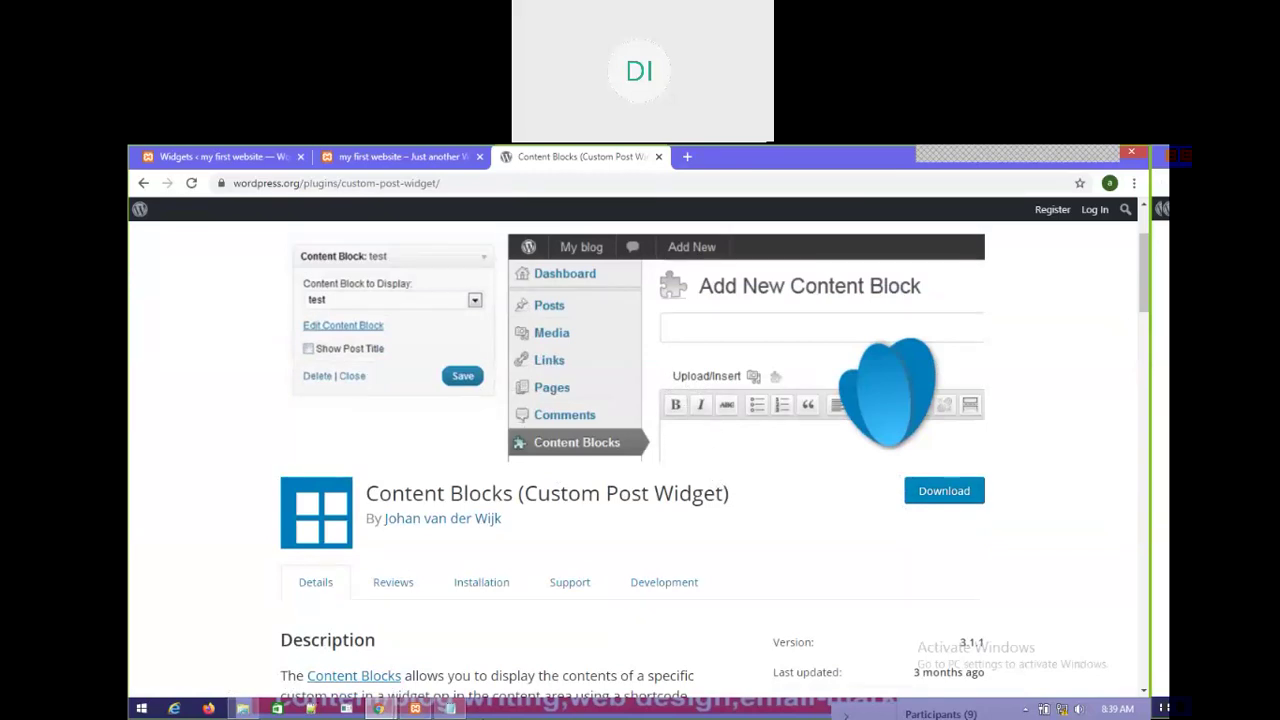
Step: Switch to File Explorer, review the extraction options of custom-post-widget.3.1.1.zip without extracting, and select the custom-post-widget folder
{"action": "left_click", "coordinate": [243, 708]}
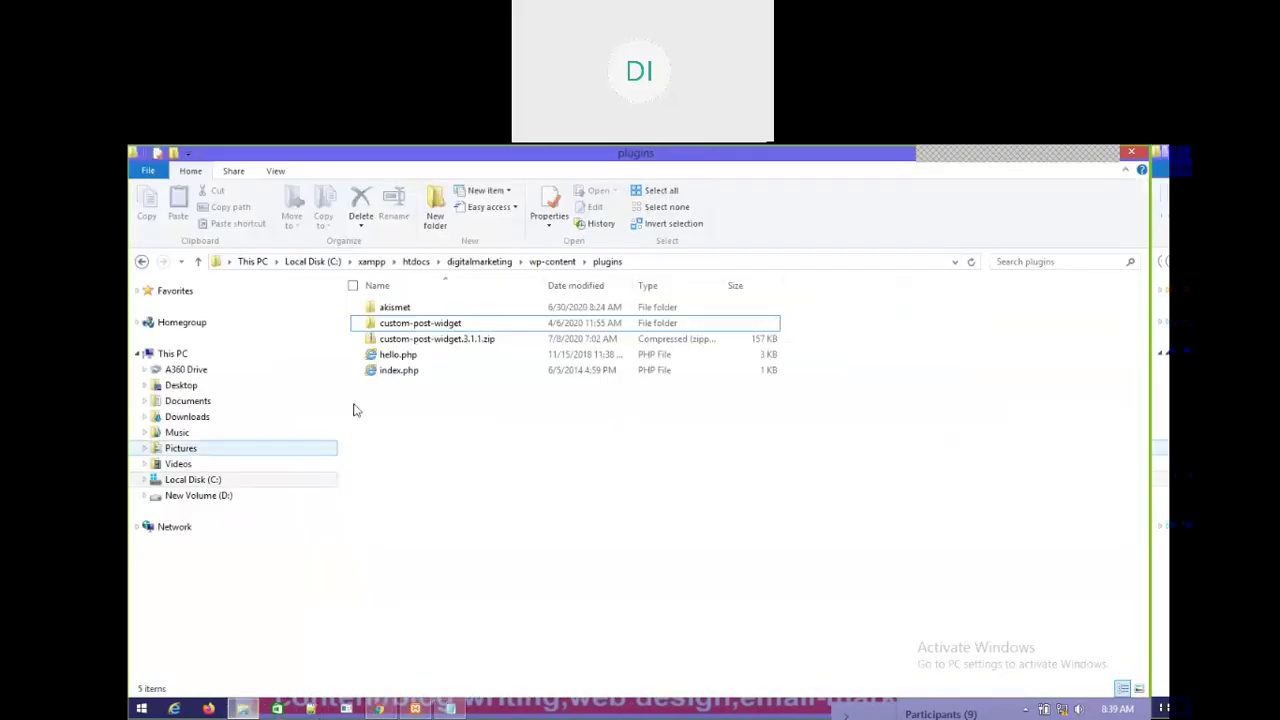
{"action": "left_click", "coordinate": [383, 344]}
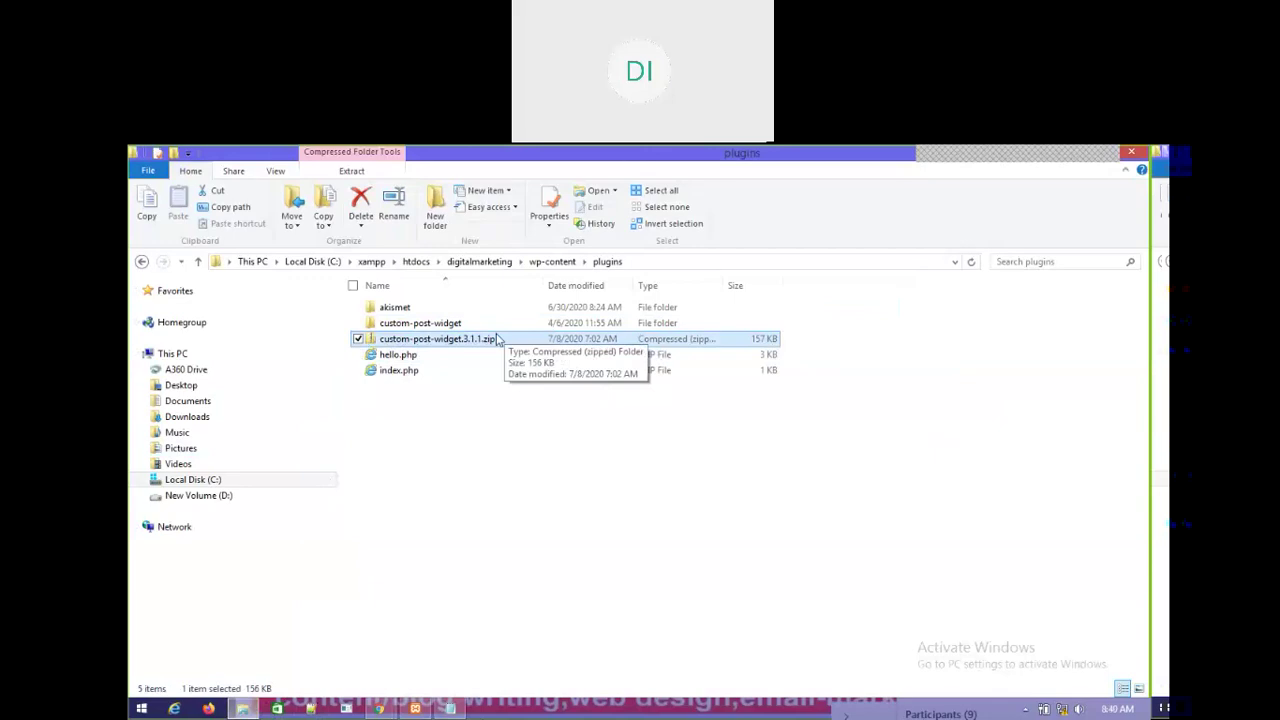
{"action": "left_click", "coordinate": [380, 528]}
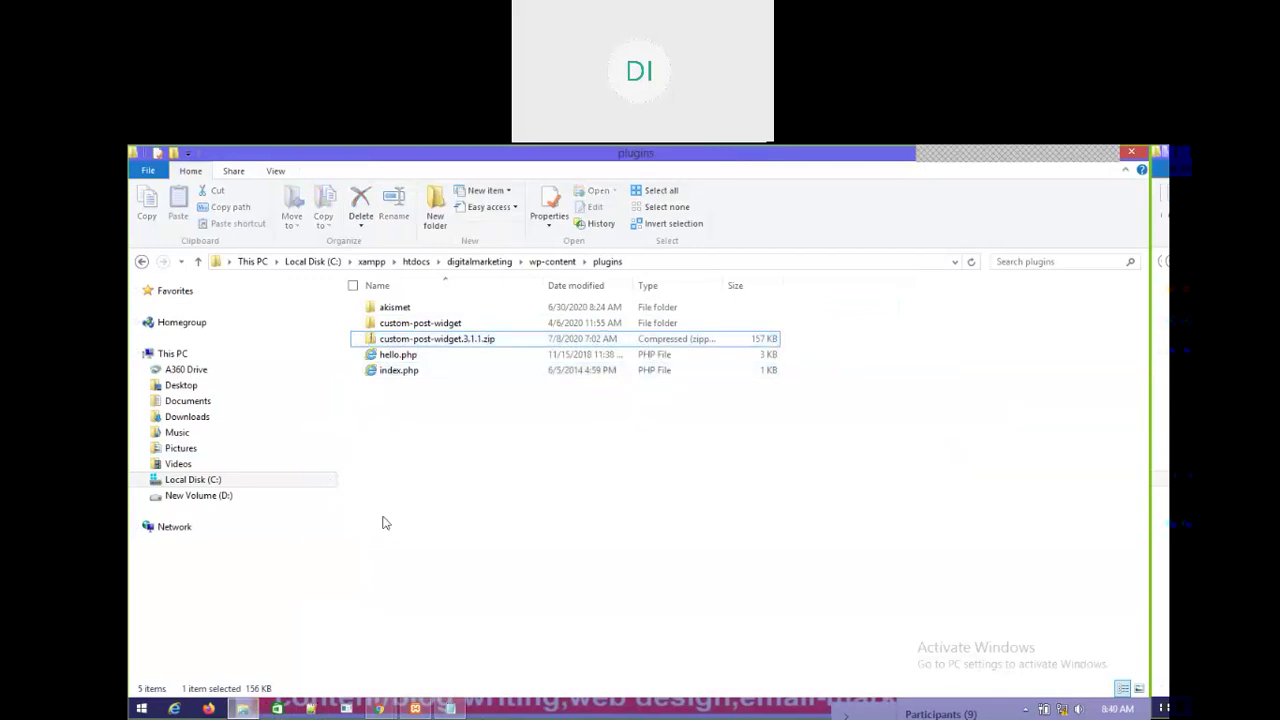
{"action": "right_click", "coordinate": [403, 343]}
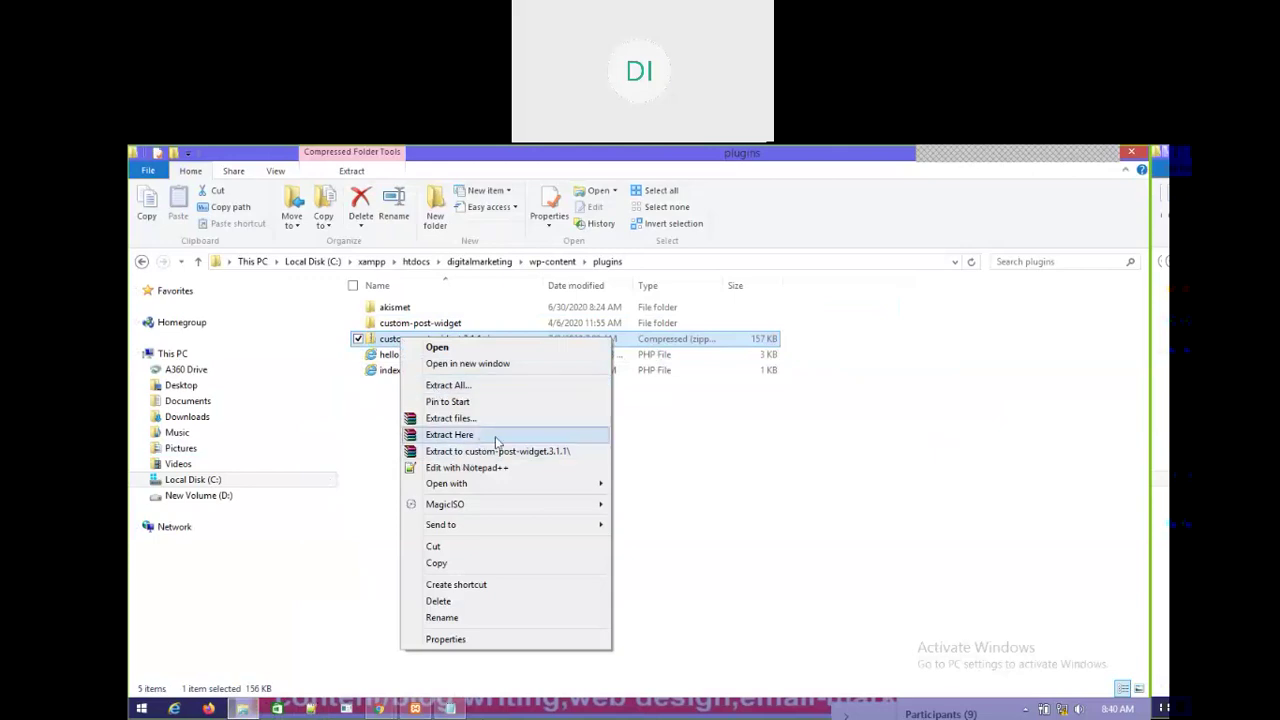
{"action": "left_click", "coordinate": [766, 442]}
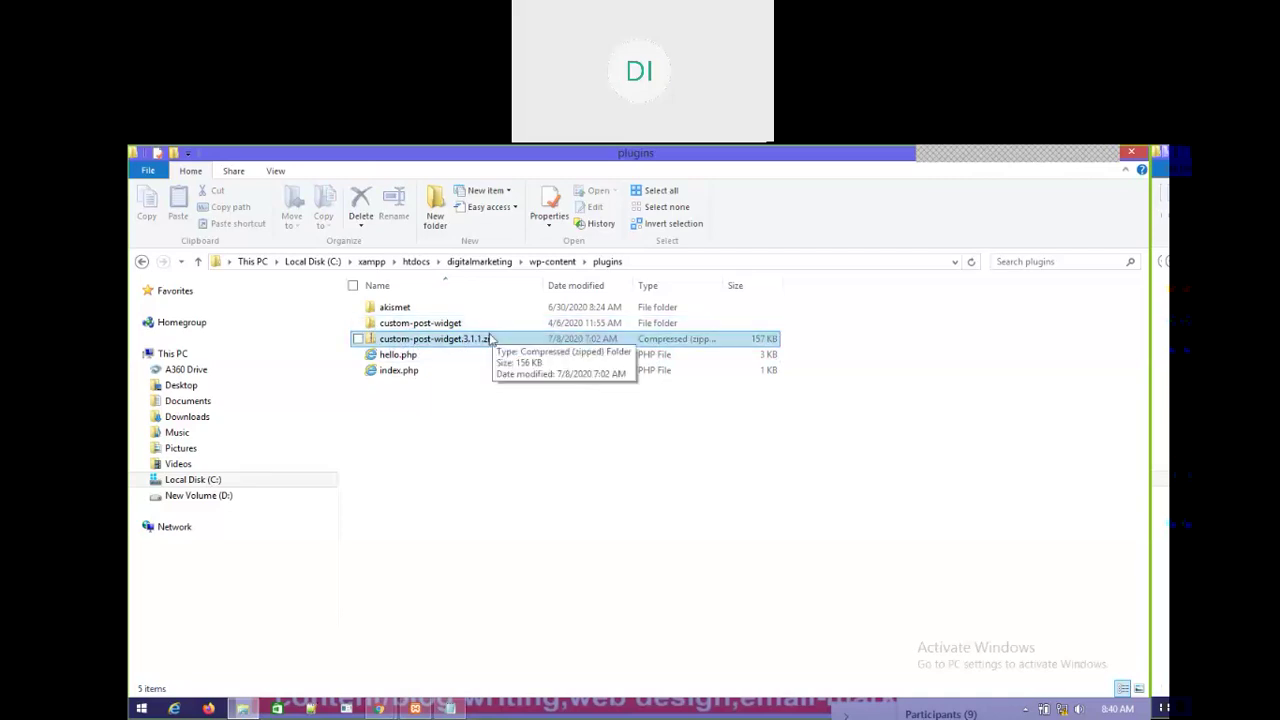
{"action": "left_click", "coordinate": [440, 325]}
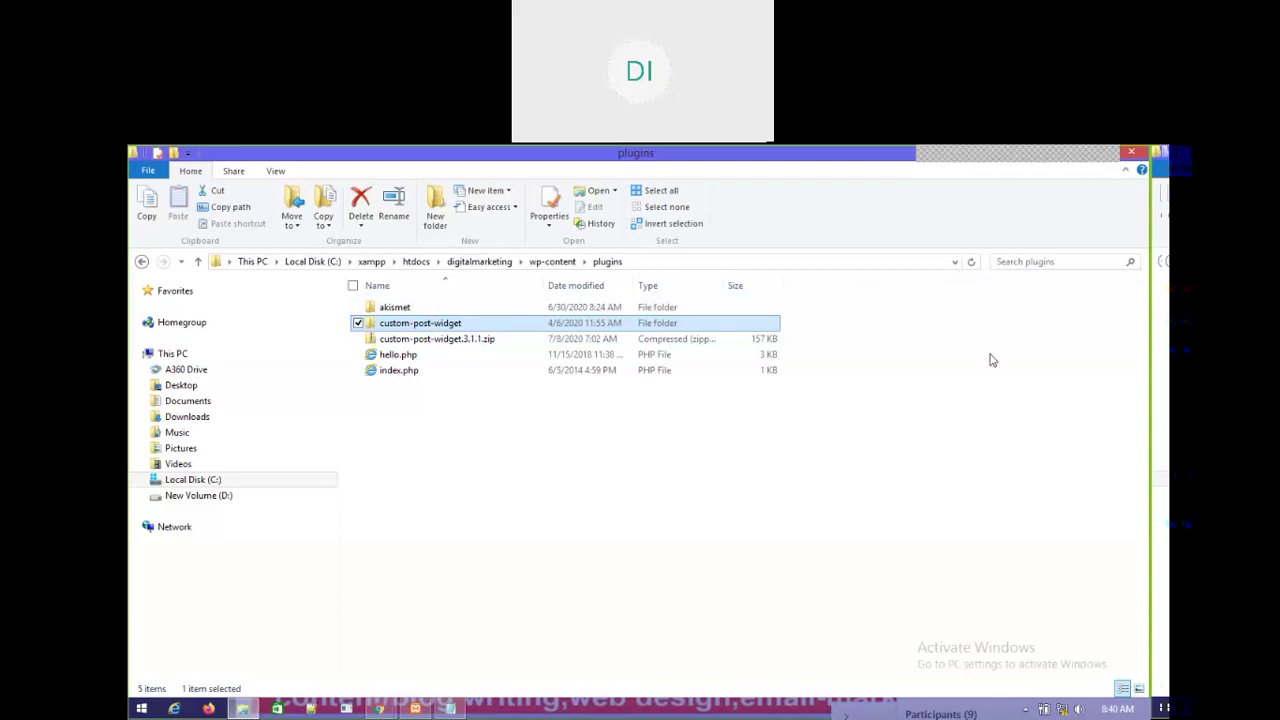
Step: Open the htdocs folder inside xampp, starting again from Local Disk (C:), to review the plugin's location
{"action": "left_click", "coordinate": [224, 483]}
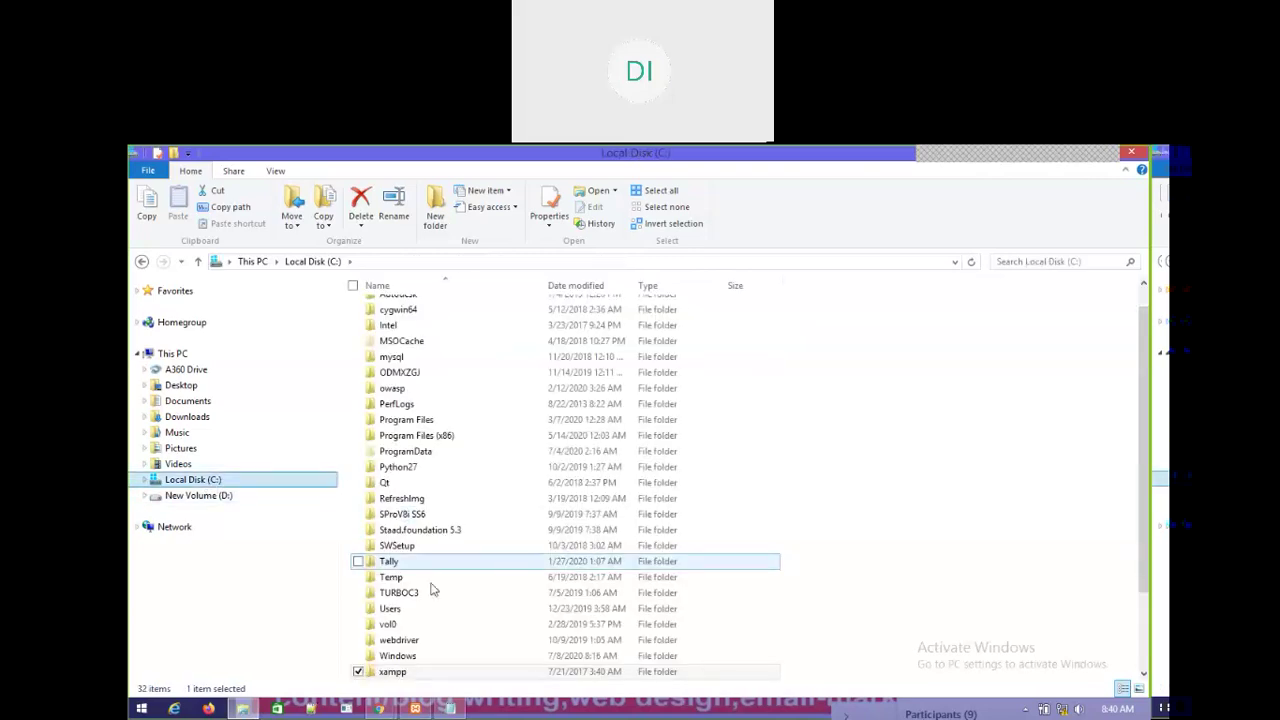
{"action": "double_click", "coordinate": [410, 675]}
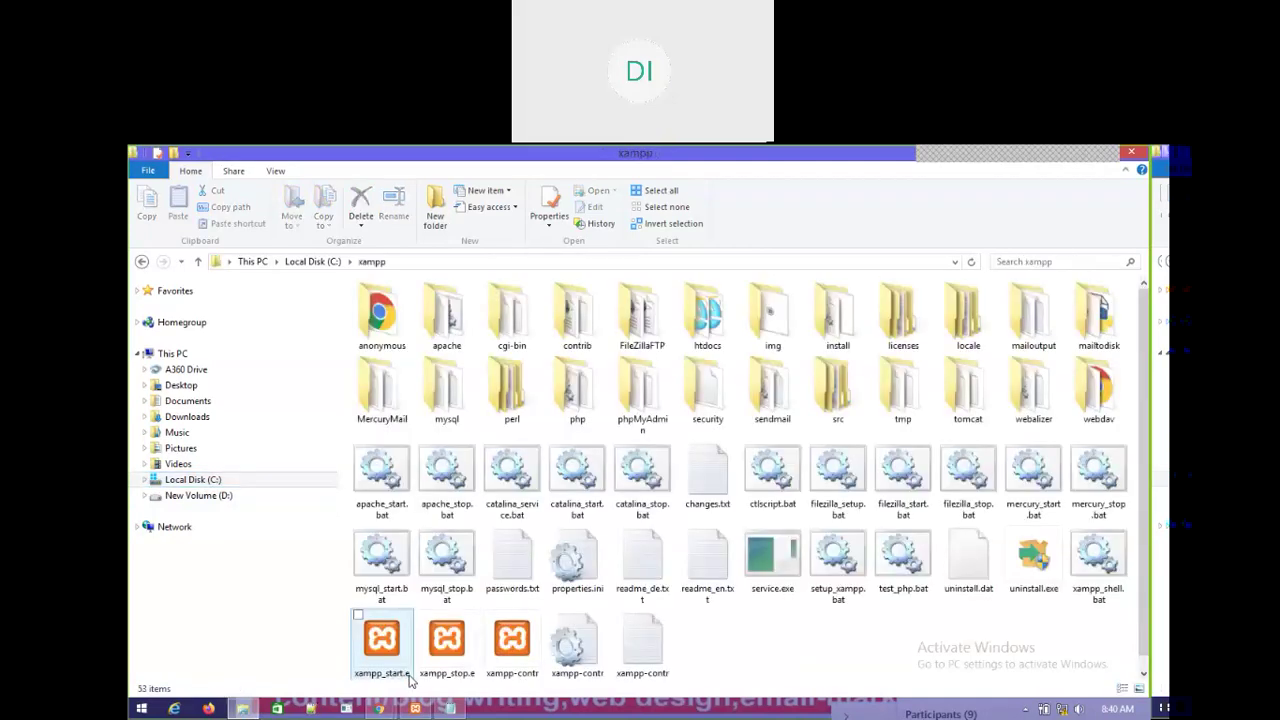
{"action": "double_click", "coordinate": [702, 316]}
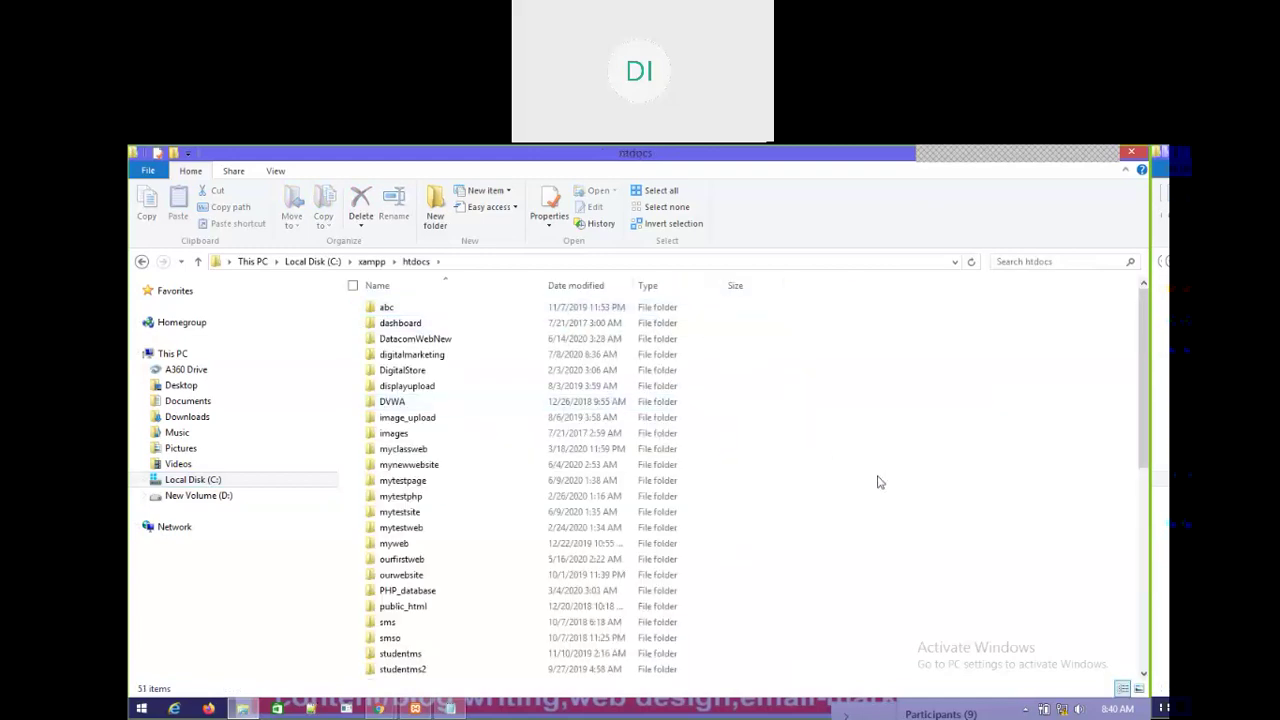
Step: Open digitalmarketing > wp-content > plugins to review the custom-post-widget folder, and close File Explorer and the plugin's WordPress.org page
{"action": "double_click", "coordinate": [420, 357]}
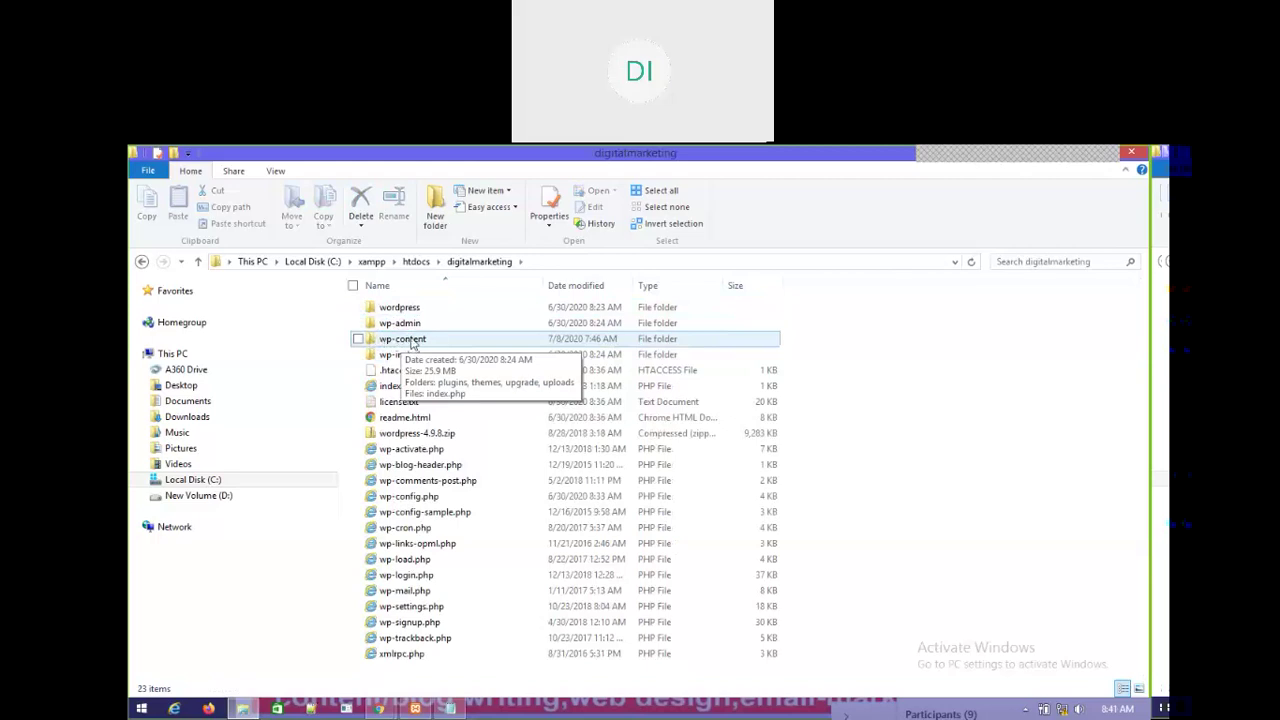
{"action": "double_click", "coordinate": [407, 342]}
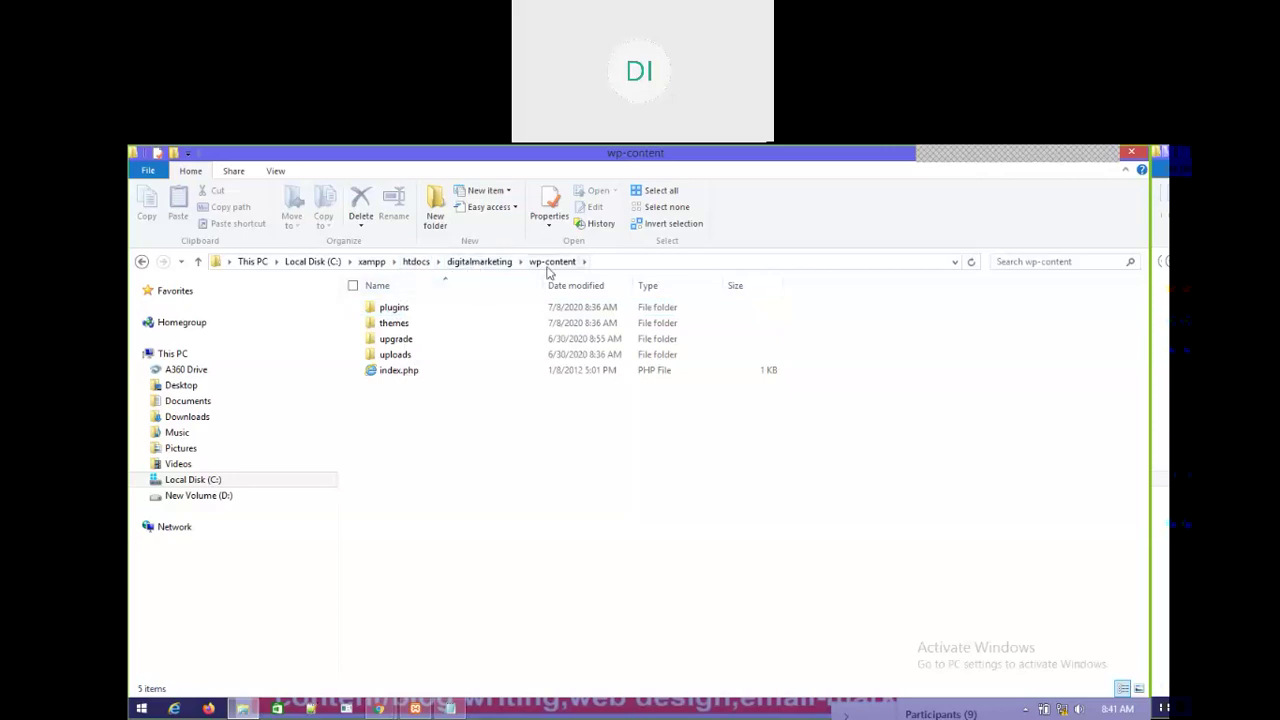
{"action": "double_click", "coordinate": [407, 310]}
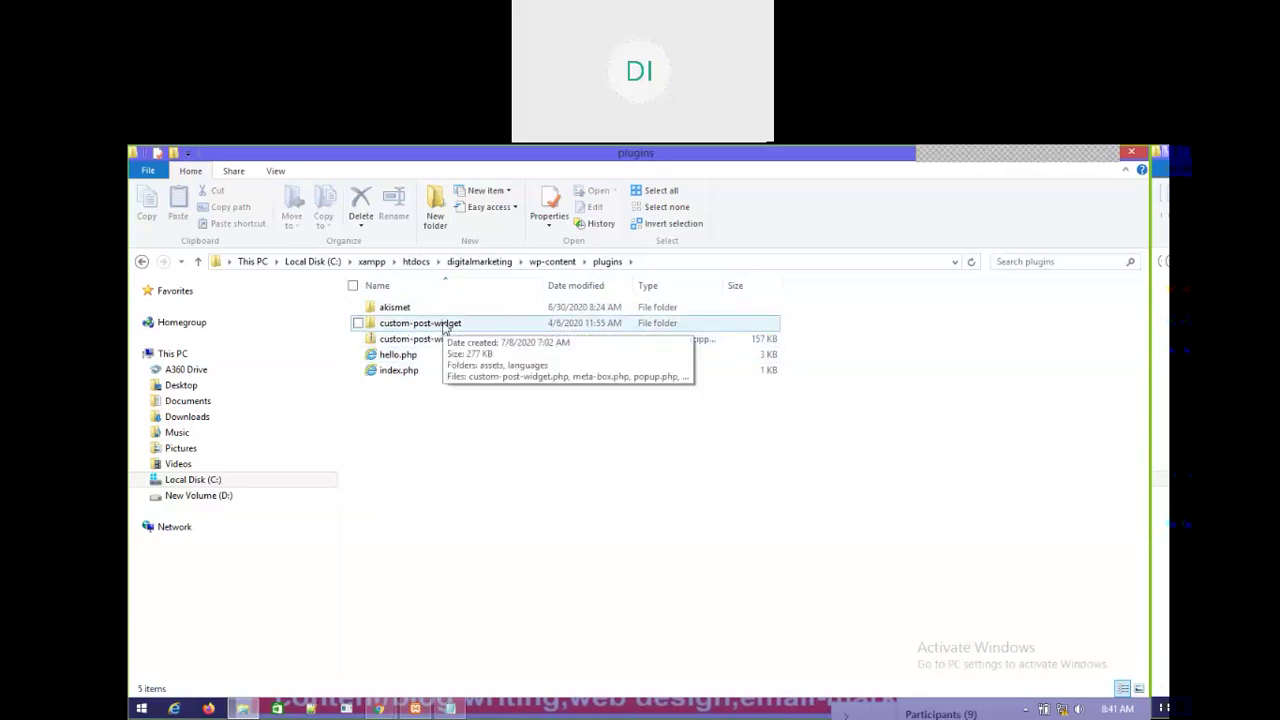
{"action": "double_click", "coordinate": [547, 156]}
{"action": "left_click", "coordinate": [979, 212]}
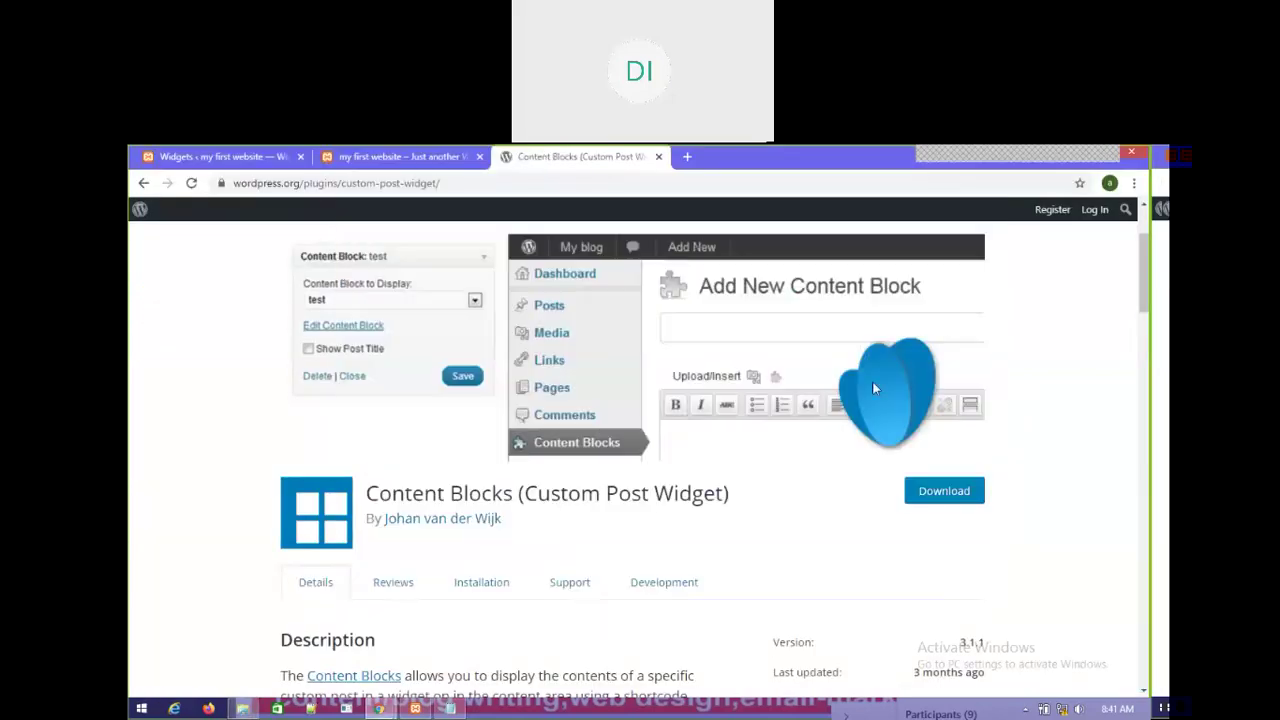
{"action": "left_click", "coordinate": [657, 157]}
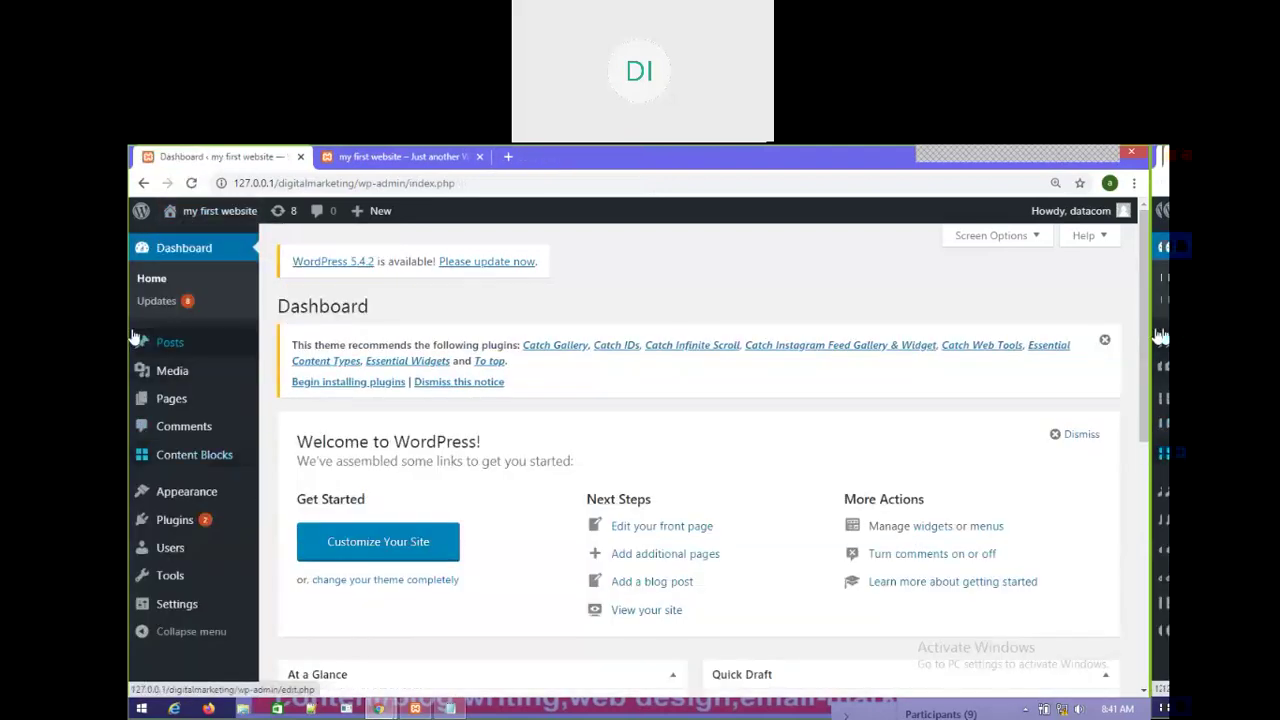
Step: Open the site's installed plugins list and deactivate the Content Blocks (Custom Post Widget) plugin
{"action": "mouse_move", "coordinate": [180, 527]}
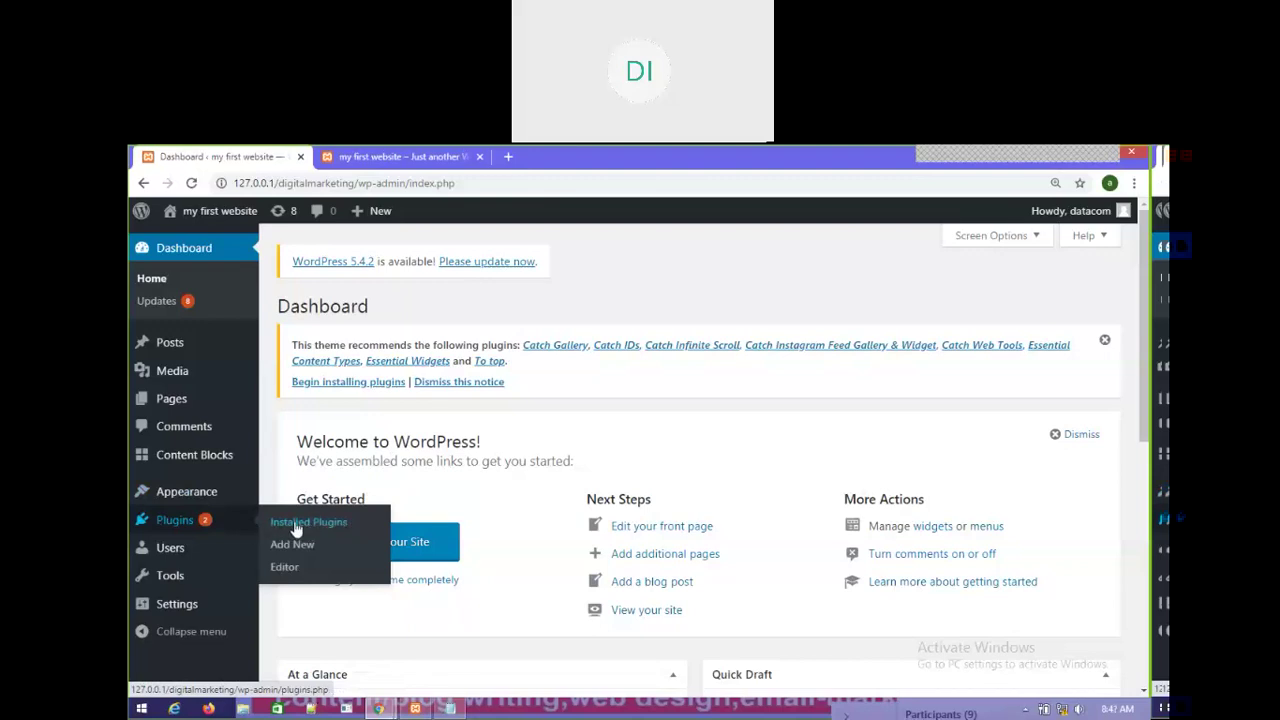
{"action": "left_click", "coordinate": [311, 520]}
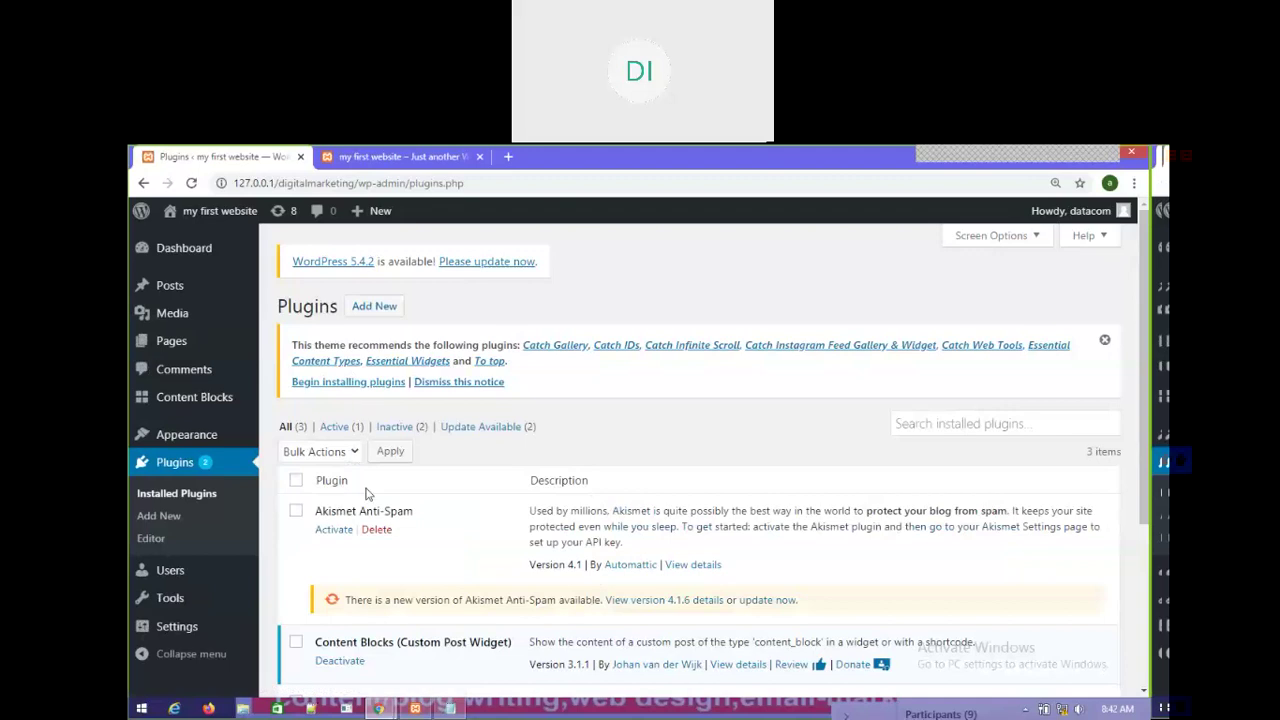
{"action": "scroll", "coordinate": [362, 495], "scroll_direction": "down", "scroll_amount": 3}
{"action": "scroll", "coordinate": [355, 474], "scroll_direction": "up", "scroll_amount": 3}
{"action": "scroll", "coordinate": [375, 505], "scroll_direction": "down", "scroll_amount": 3}
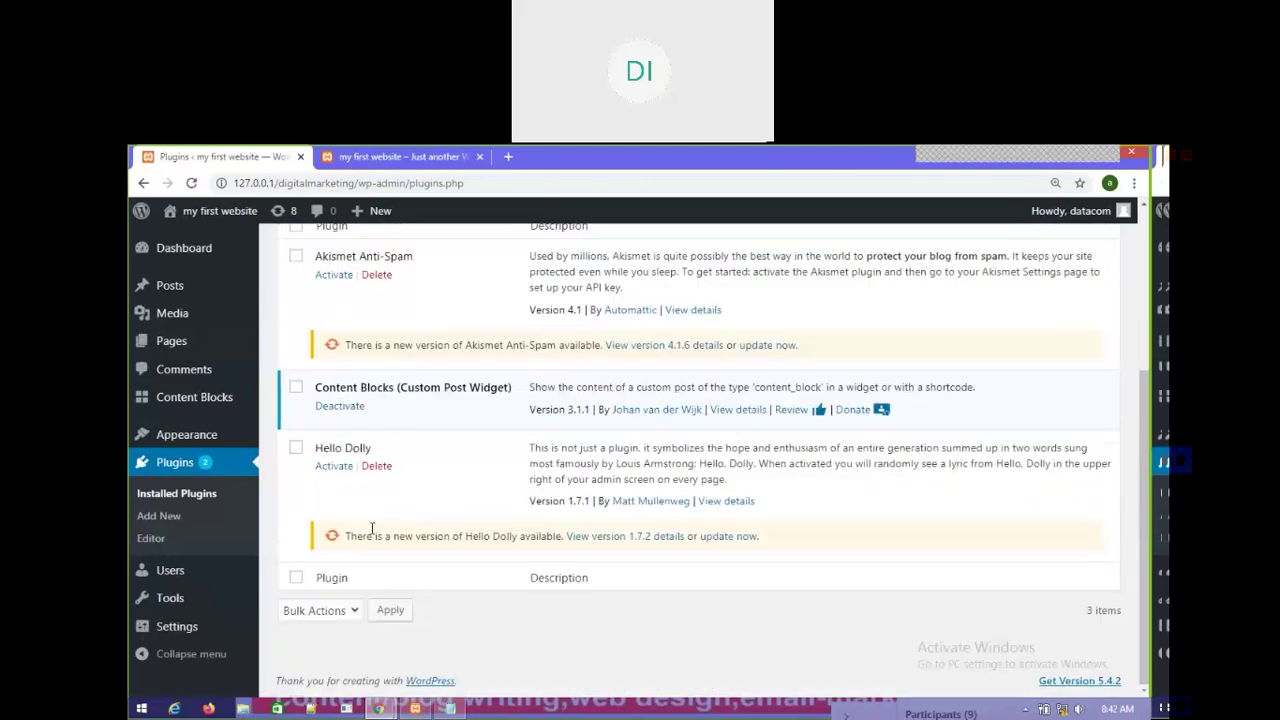
{"action": "left_click", "coordinate": [340, 407]}
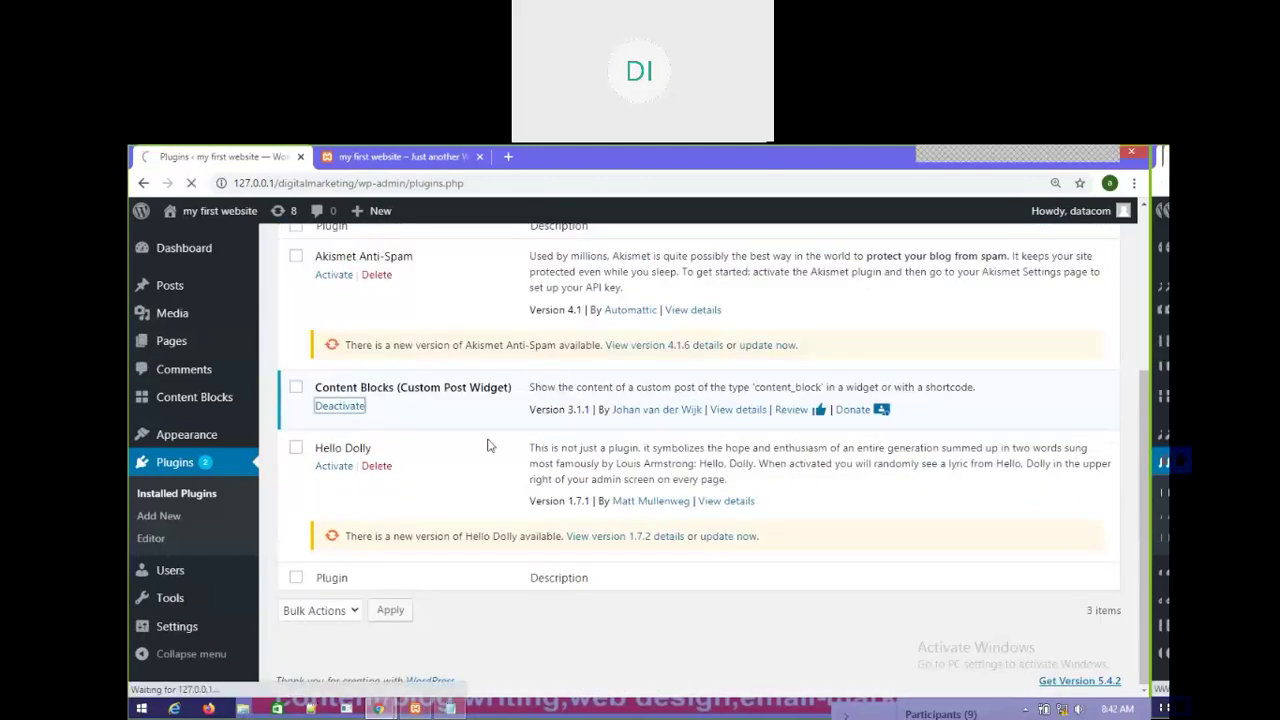
{"action": "scroll", "coordinate": [471, 417], "scroll_direction": "down", "scroll_amount": 2}
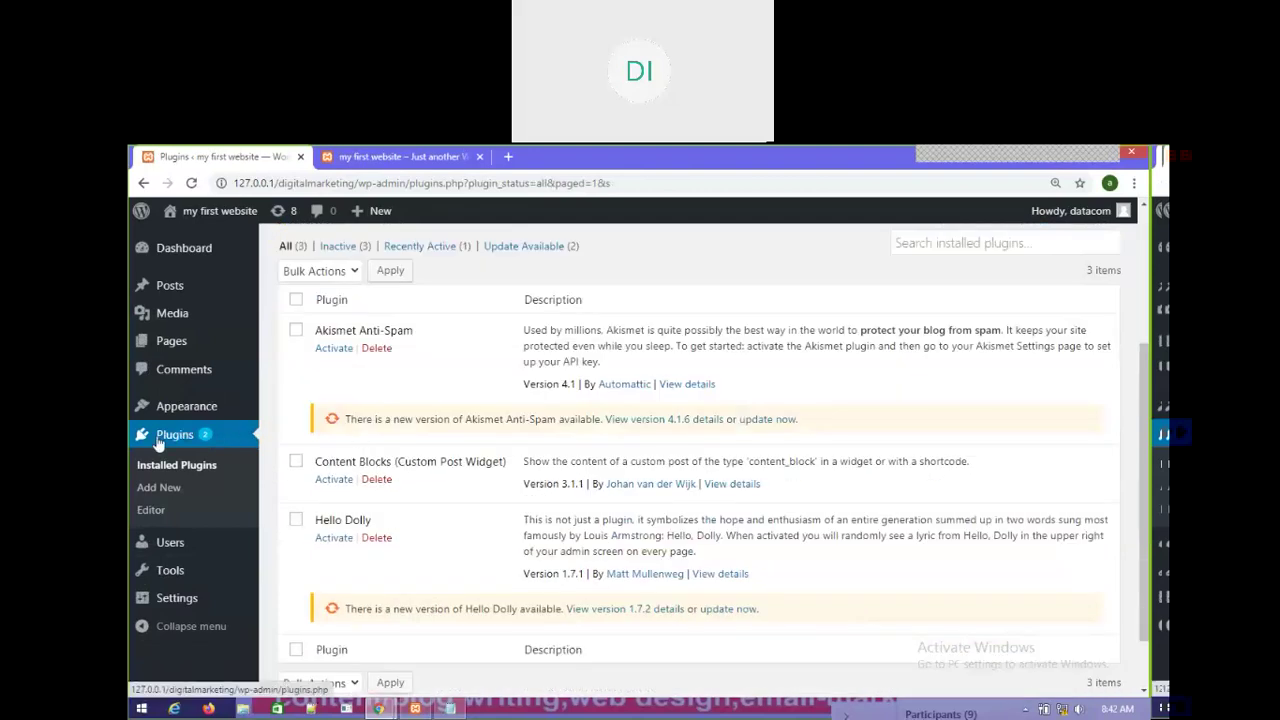
Step: Reload the installed plugins list and examine the Content Blocks (Custom Post Widget) entry by highlighting its name
{"action": "left_click", "coordinate": [170, 468]}
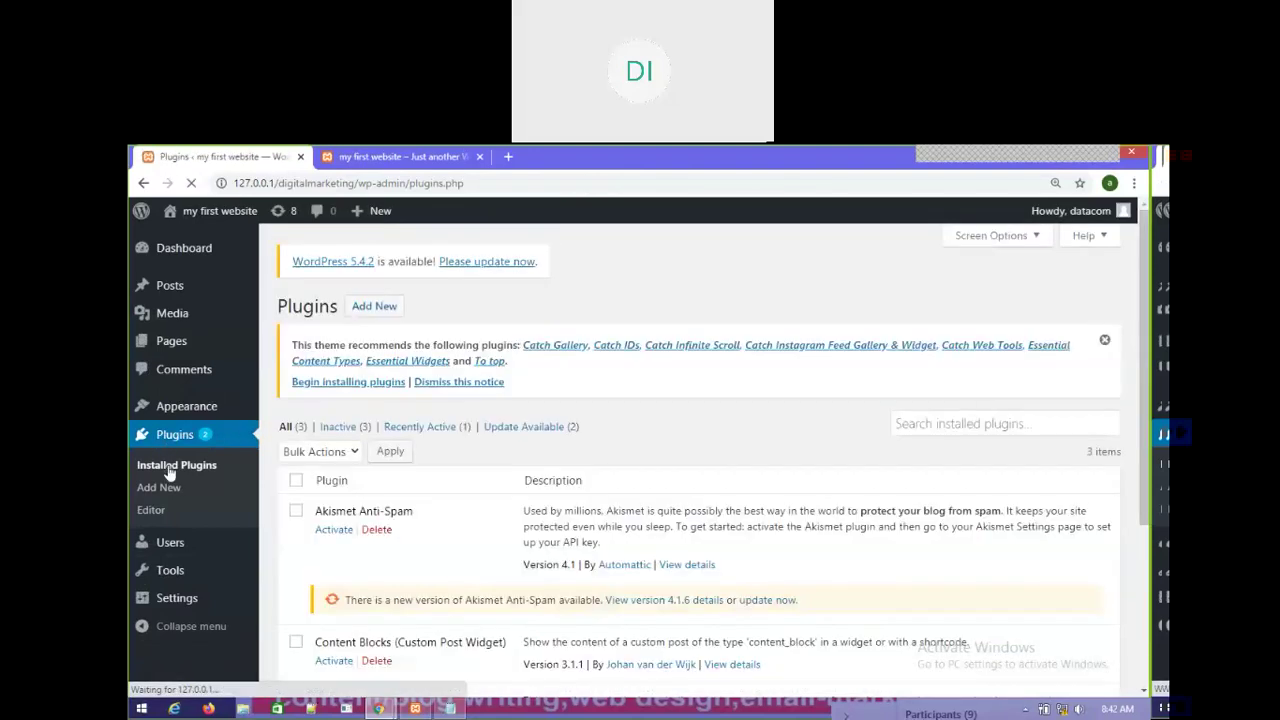
{"action": "scroll", "coordinate": [413, 400], "scroll_direction": "down", "scroll_amount": 3}
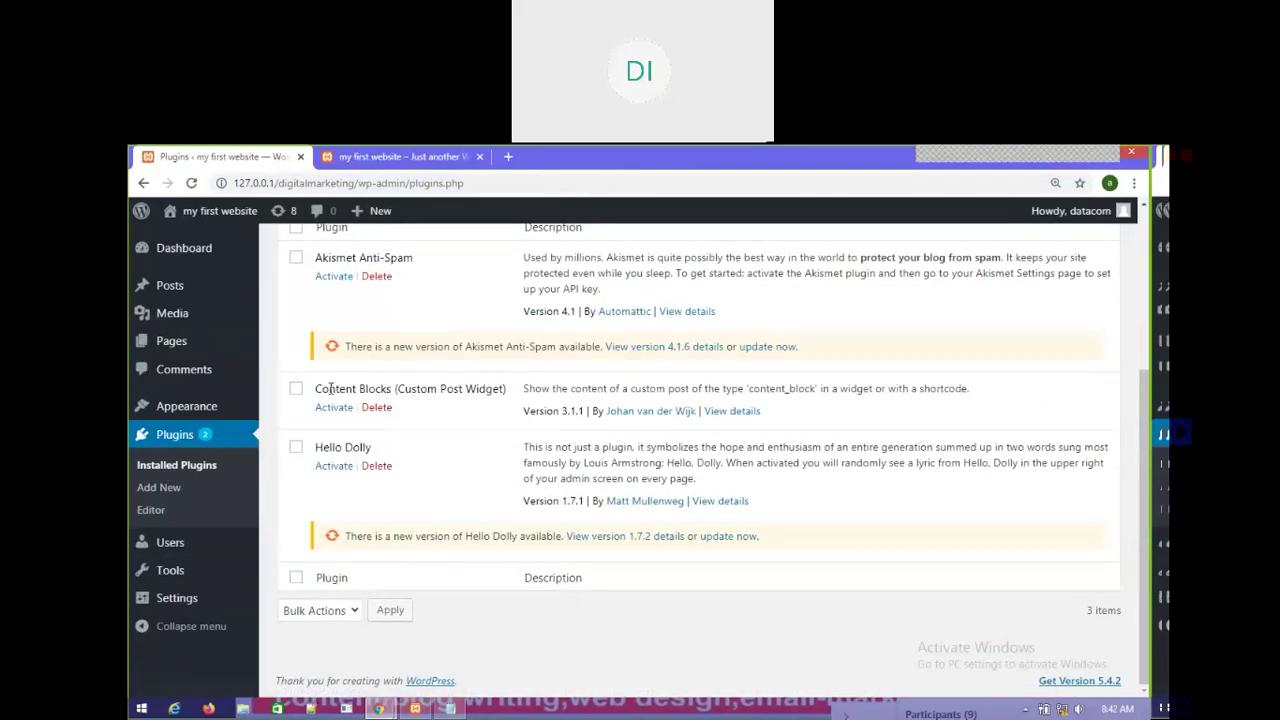
{"action": "left_click_drag", "start_coordinate": [413, 391], "coordinate": [500, 391]}
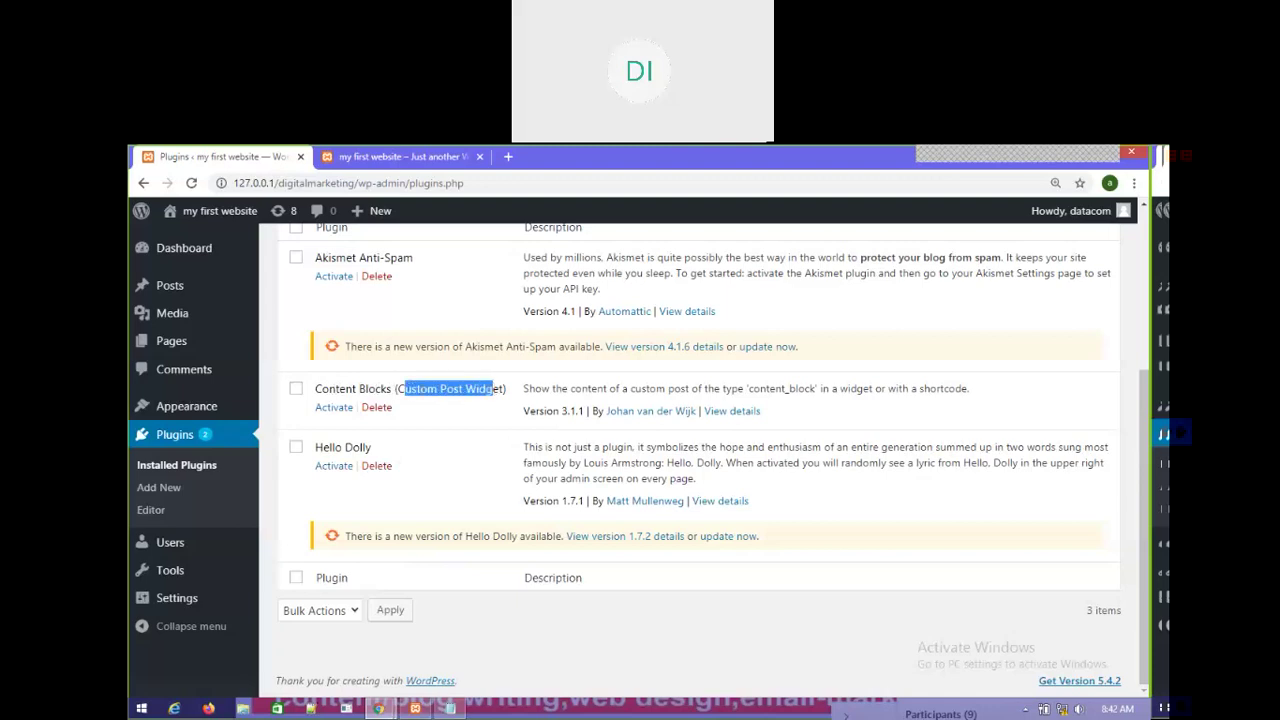
{"action": "left_click_drag", "start_coordinate": [330, 389], "coordinate": [395, 390]}
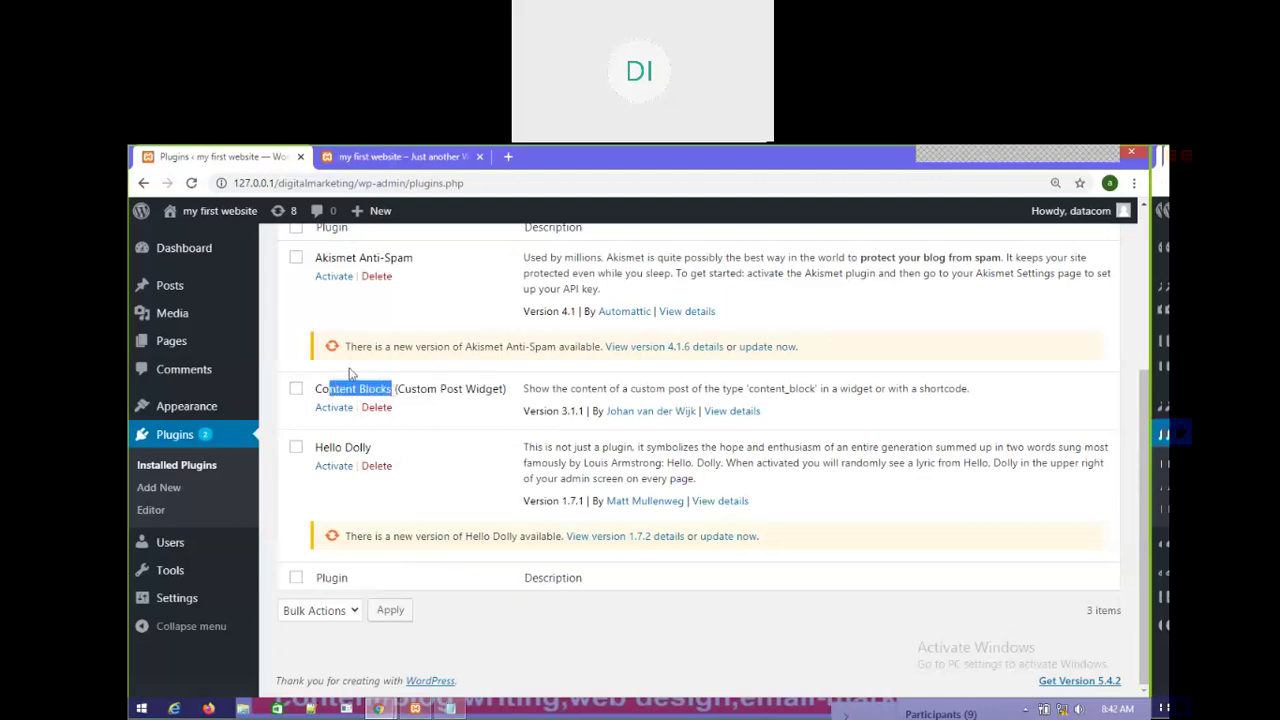
{"action": "left_click", "coordinate": [426, 420]}
{"action": "left_click_drag", "start_coordinate": [316, 389], "coordinate": [508, 389]}
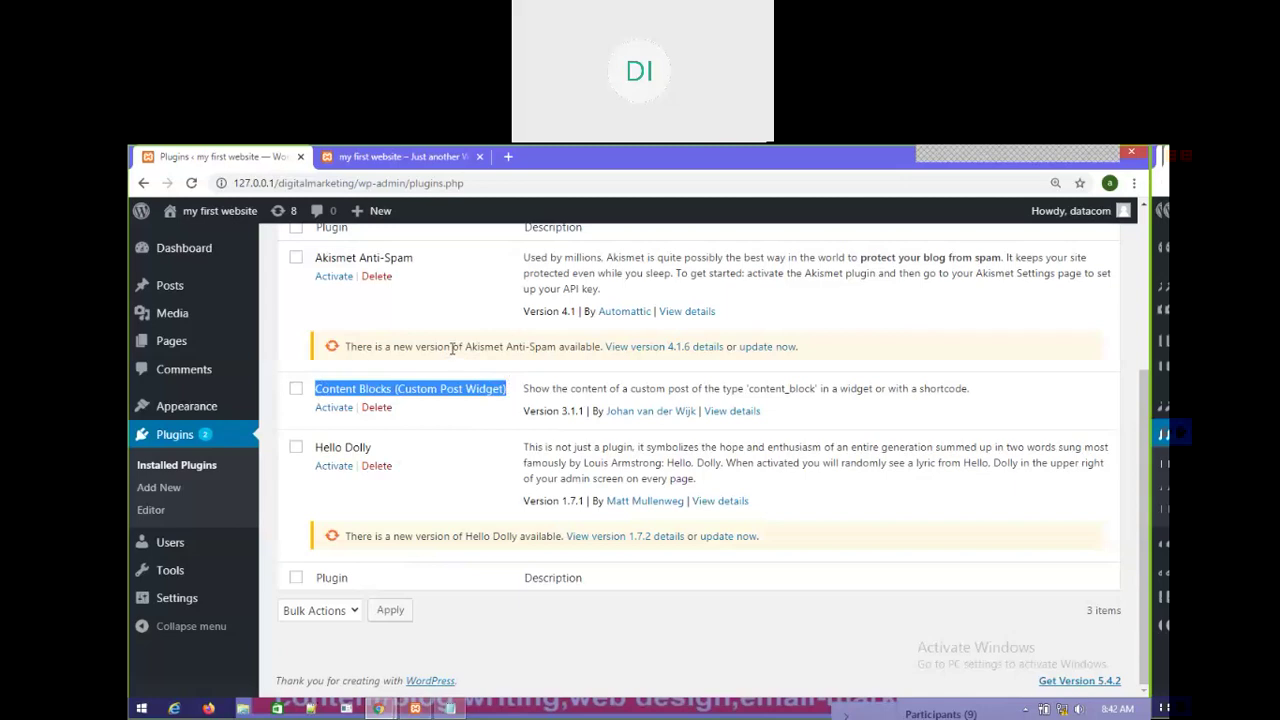
{"action": "left_click", "coordinate": [426, 424]}
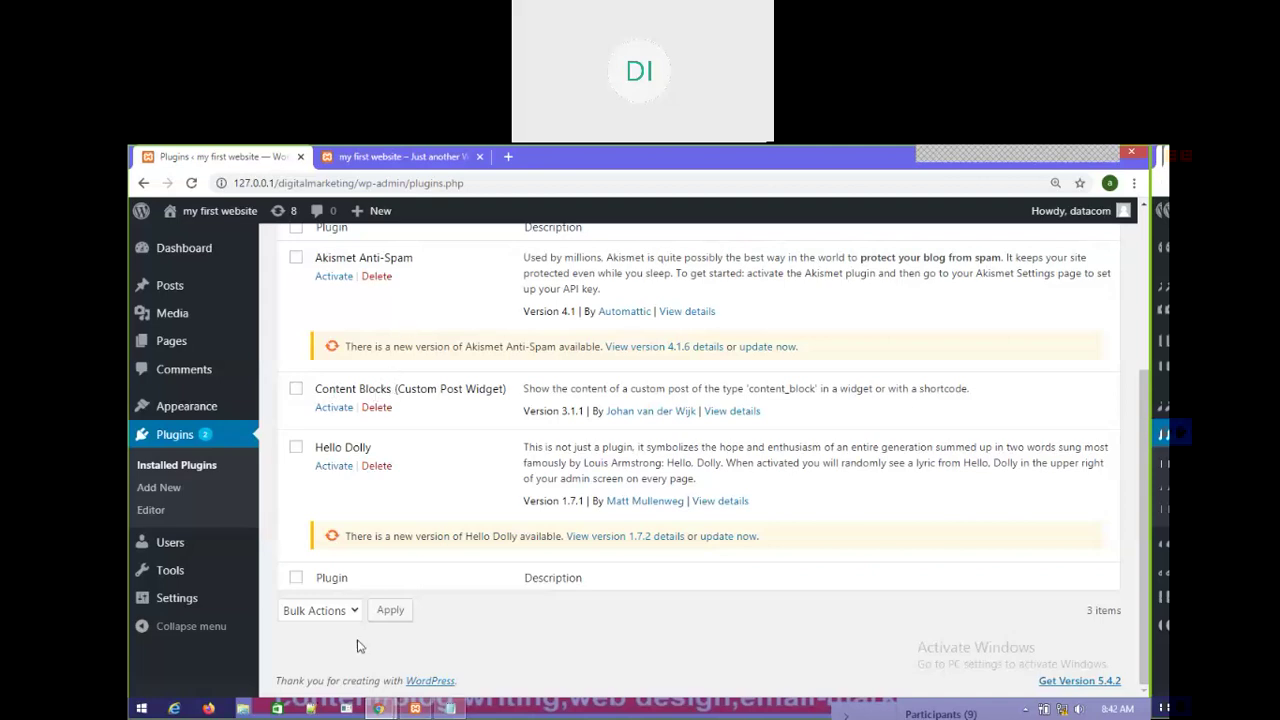
Step: Switch to File Explorer and open C:\xampp\htdocs\digitalmarketing\wp-content\plugins to review where the custom-post-widget folder is stored
{"action": "left_click", "coordinate": [243, 709]}
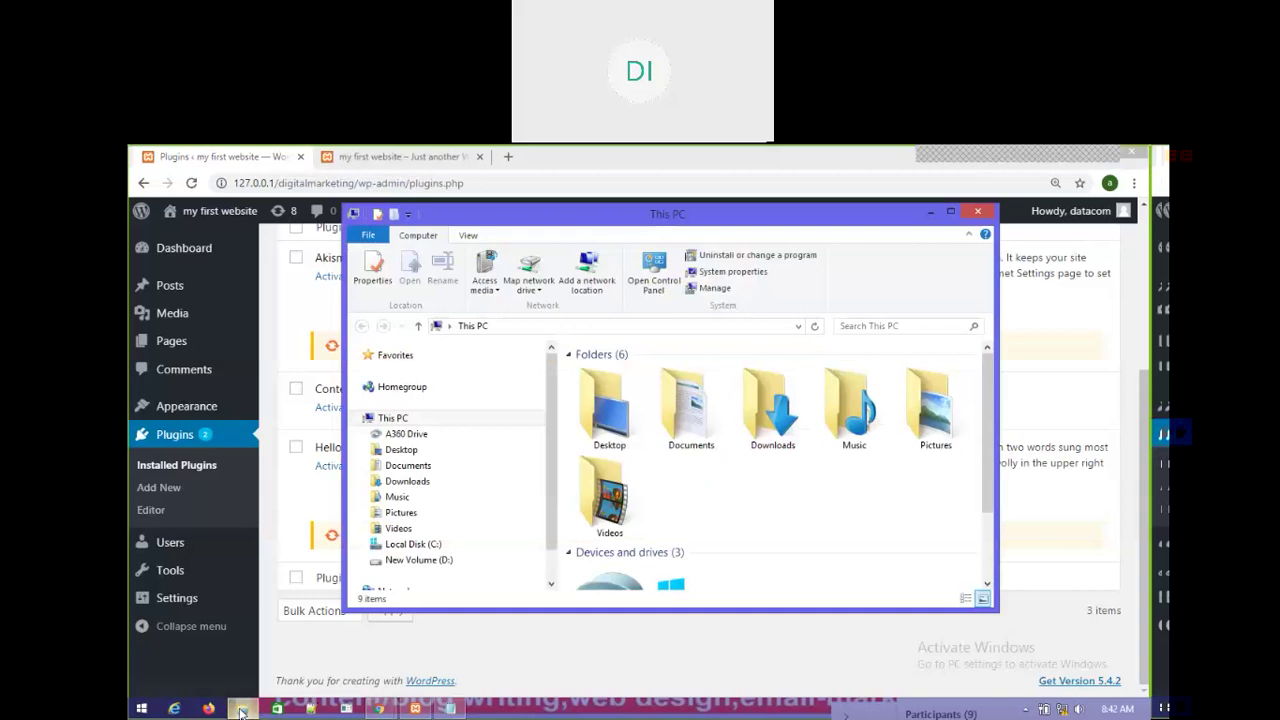
{"action": "double_click", "coordinate": [533, 220]}
{"action": "double_click", "coordinate": [488, 476]}
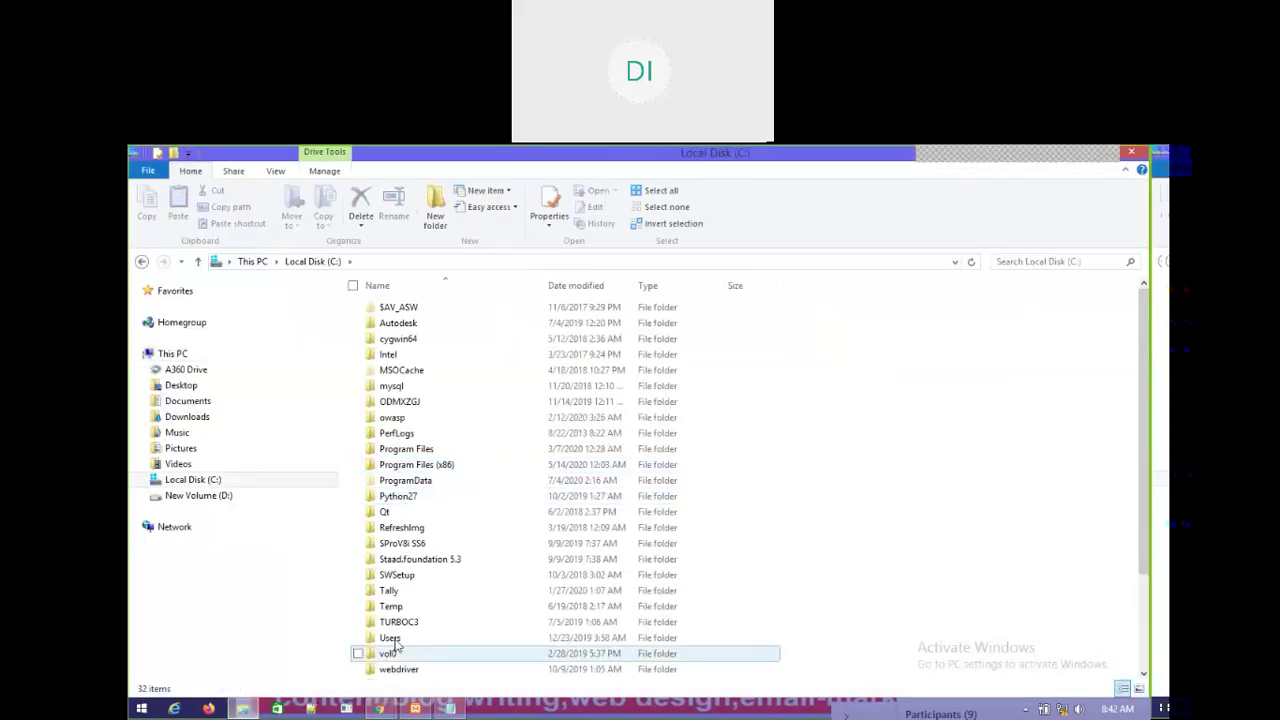
{"action": "scroll", "coordinate": [393, 610], "scroll_direction": "down", "scroll_amount": 3}
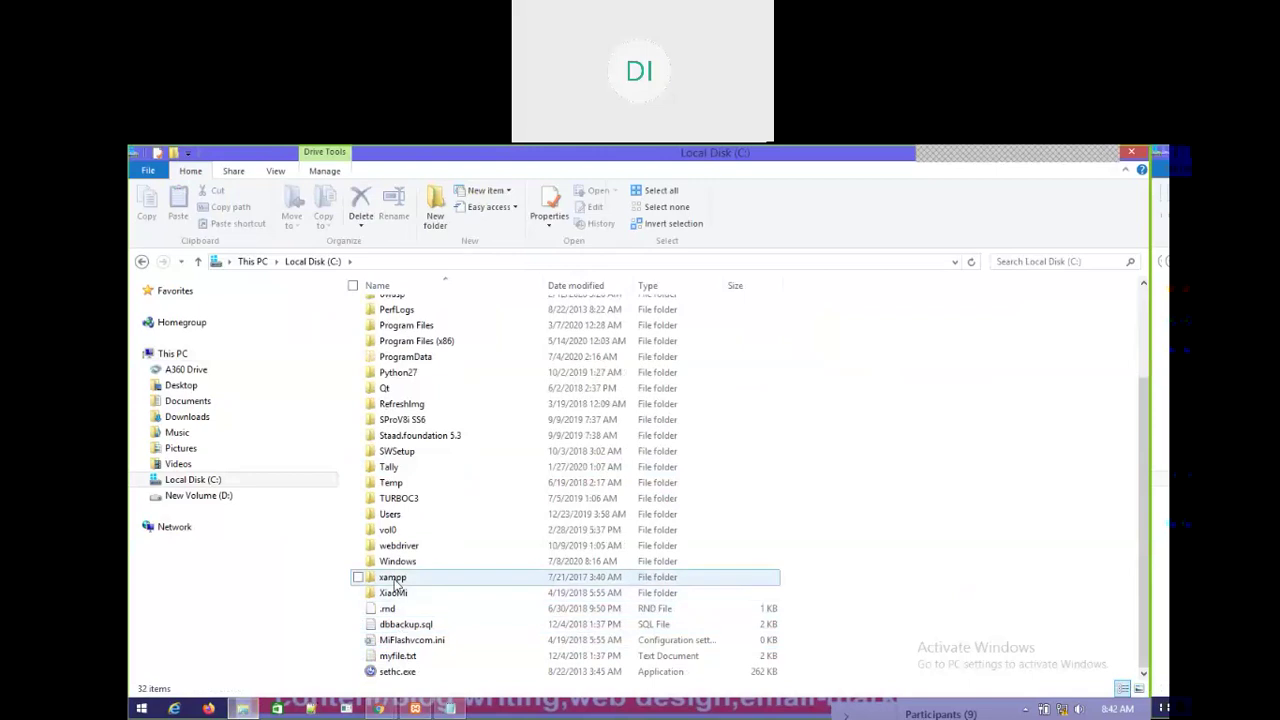
{"action": "double_click", "coordinate": [393, 578]}
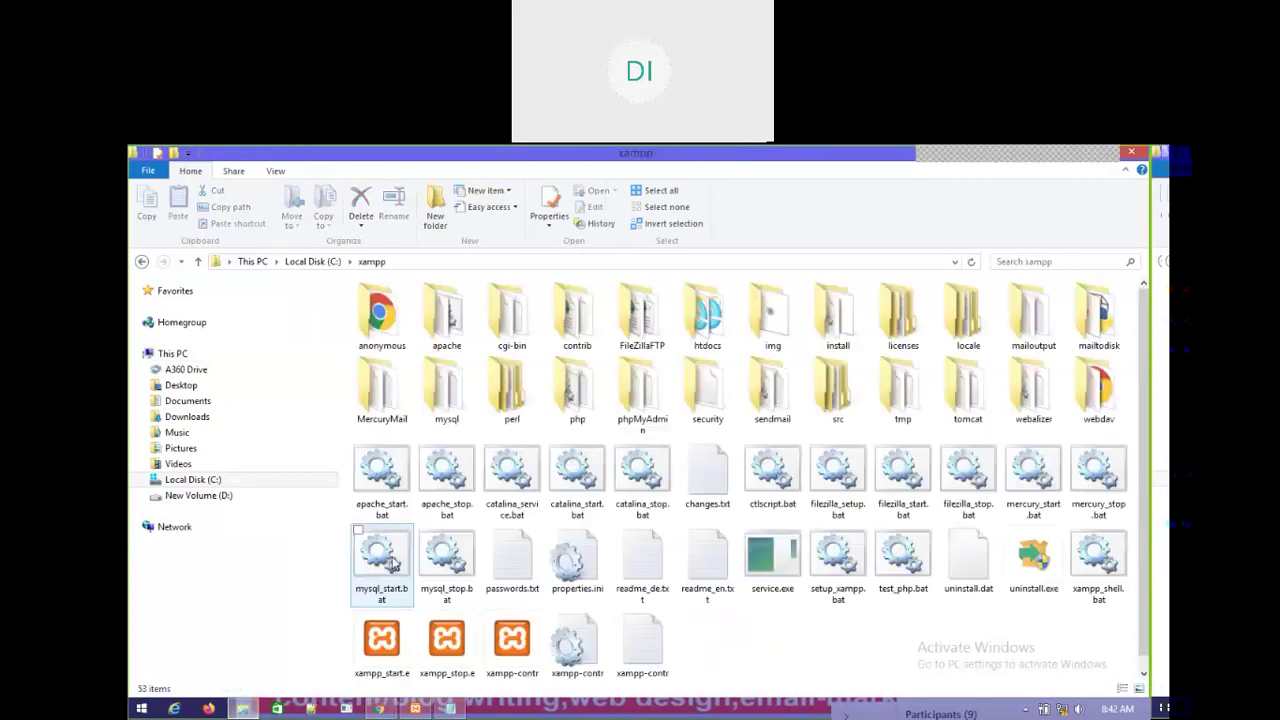
{"action": "double_click", "coordinate": [688, 316]}
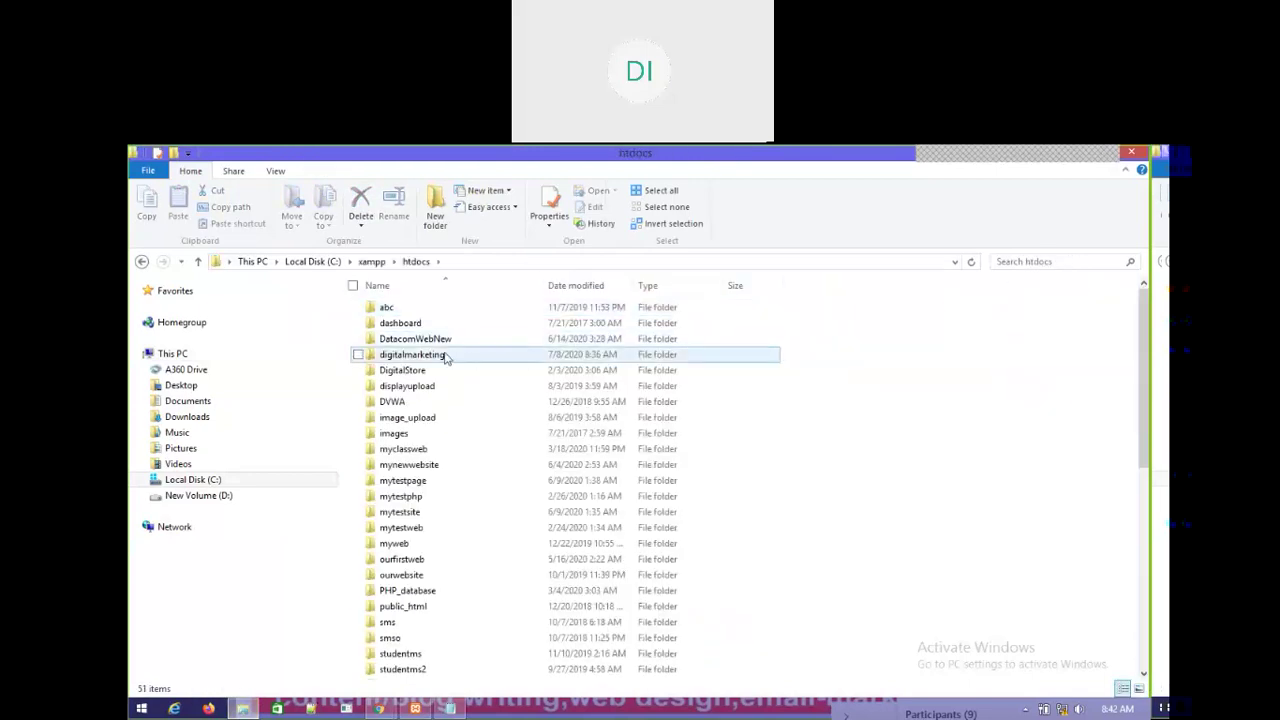
{"action": "double_click", "coordinate": [416, 357]}
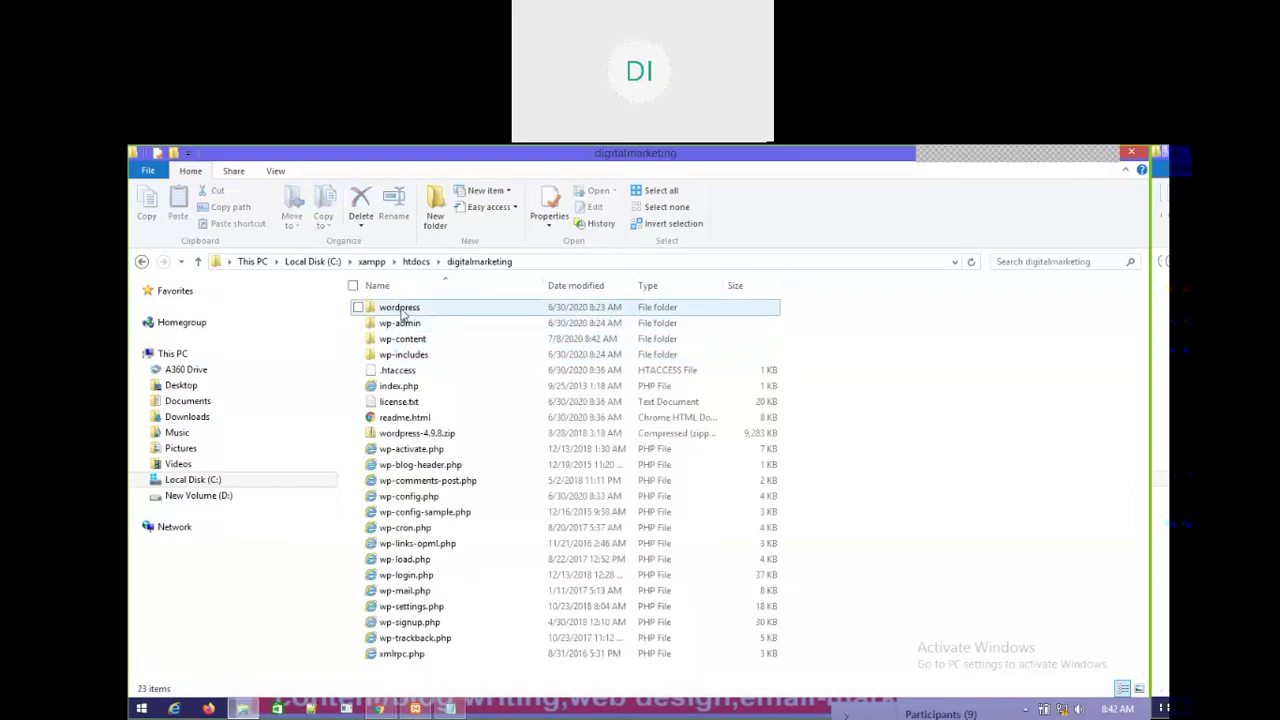
{"action": "double_click", "coordinate": [406, 341]}
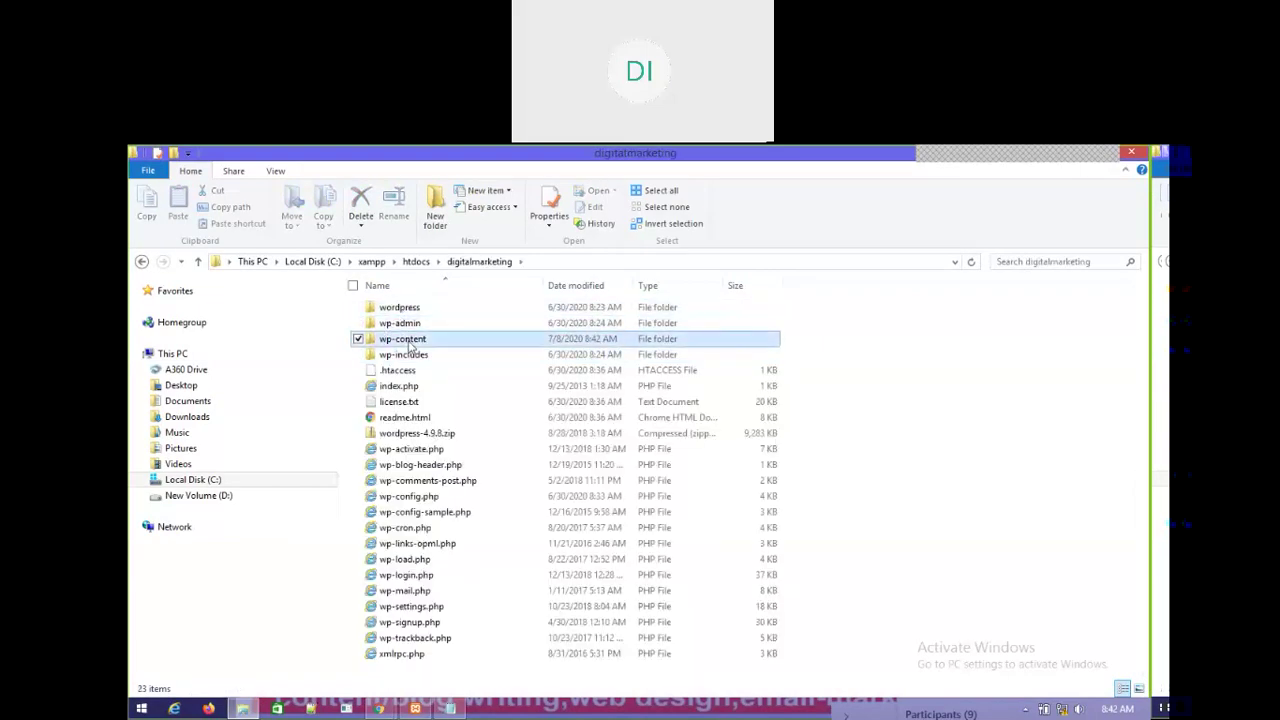
{"action": "double_click", "coordinate": [393, 309]}
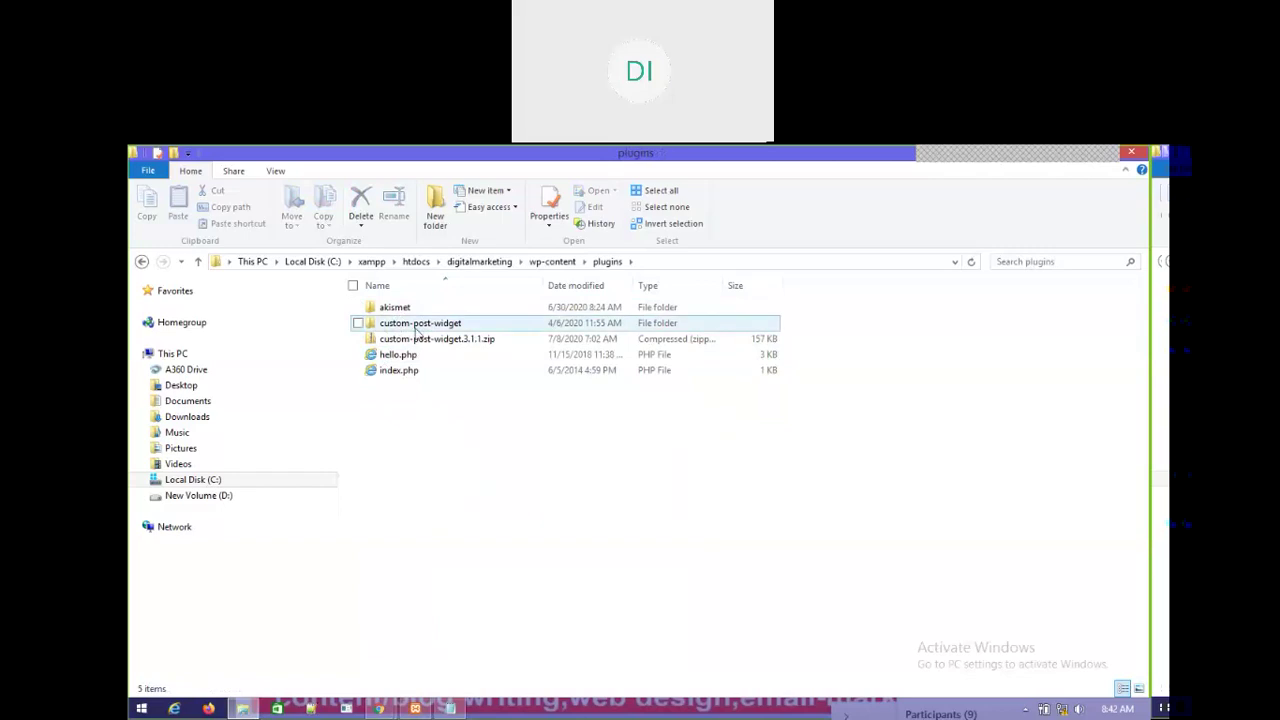
Step: Switch back to the WordPress plugins page in the browser and activate Content Blocks (Custom Post Widget)
{"action": "key", "text": "alt+Tab"}
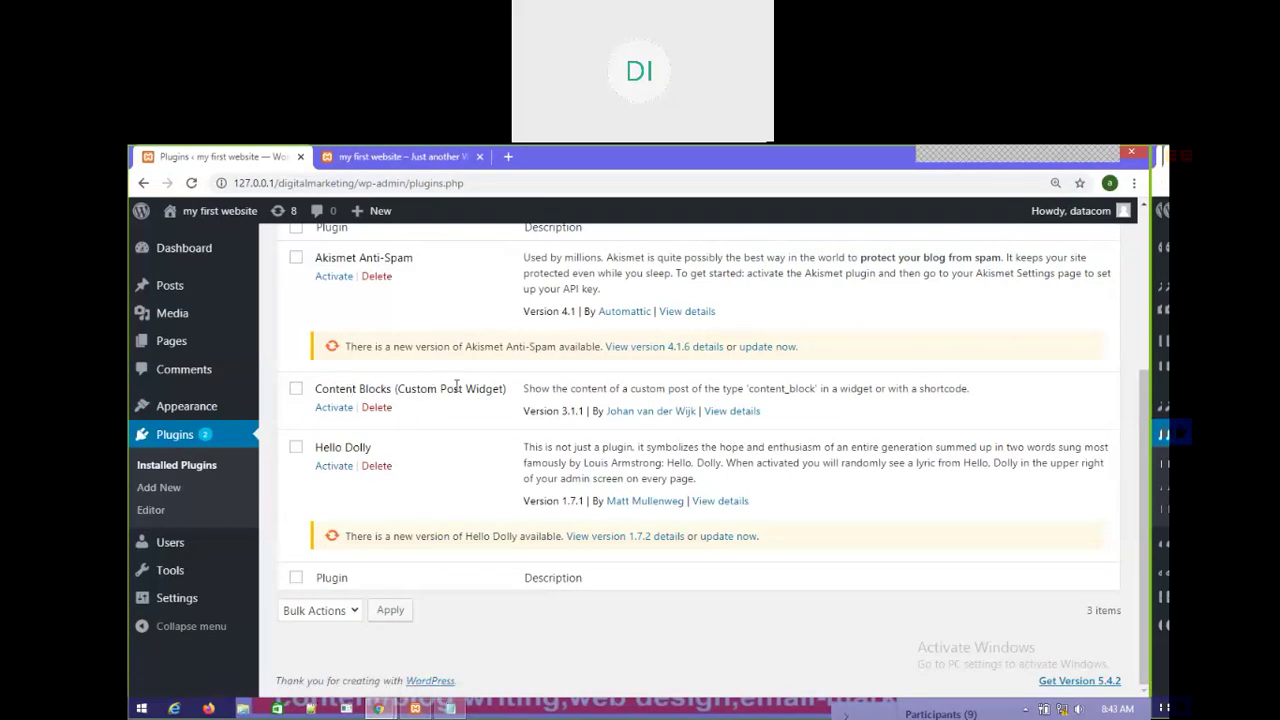
{"action": "left_click", "coordinate": [334, 408]}
{"action": "scroll", "coordinate": [400, 500], "scroll_direction": "down", "scroll_amount": 2}
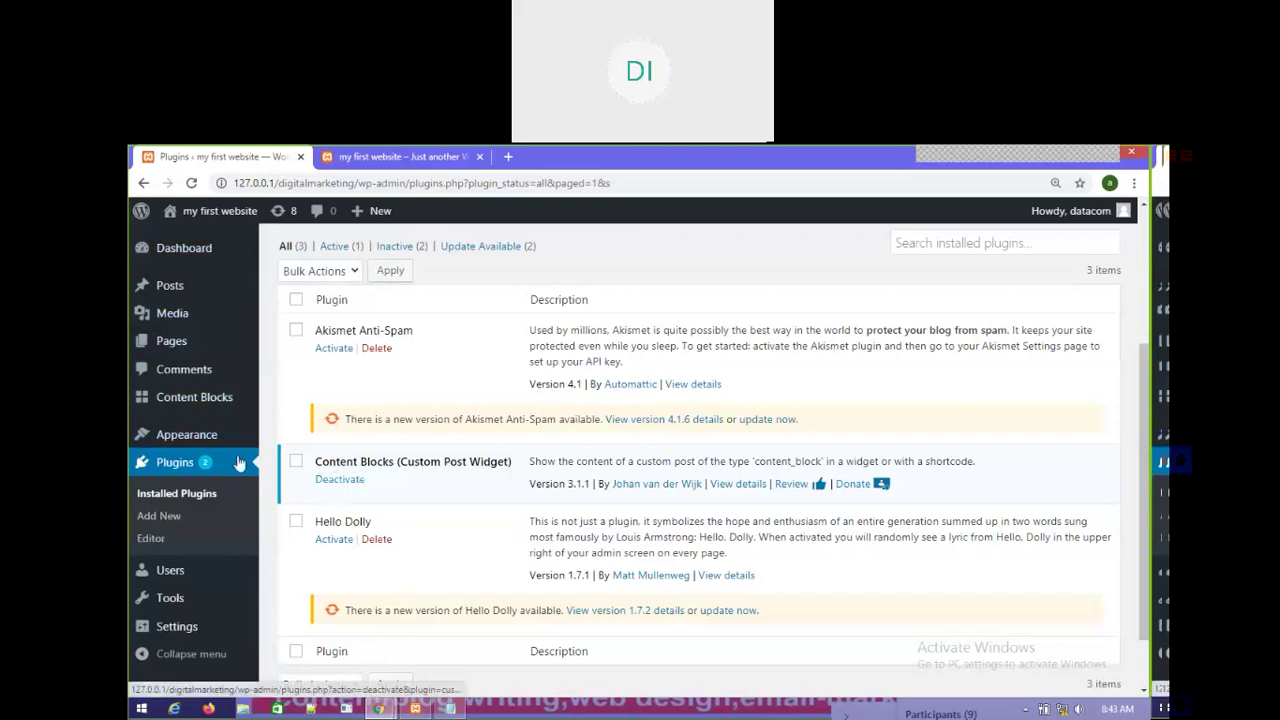
Step: Create a new content block and title it "my block"
{"action": "mouse_move", "coordinate": [147, 402]}
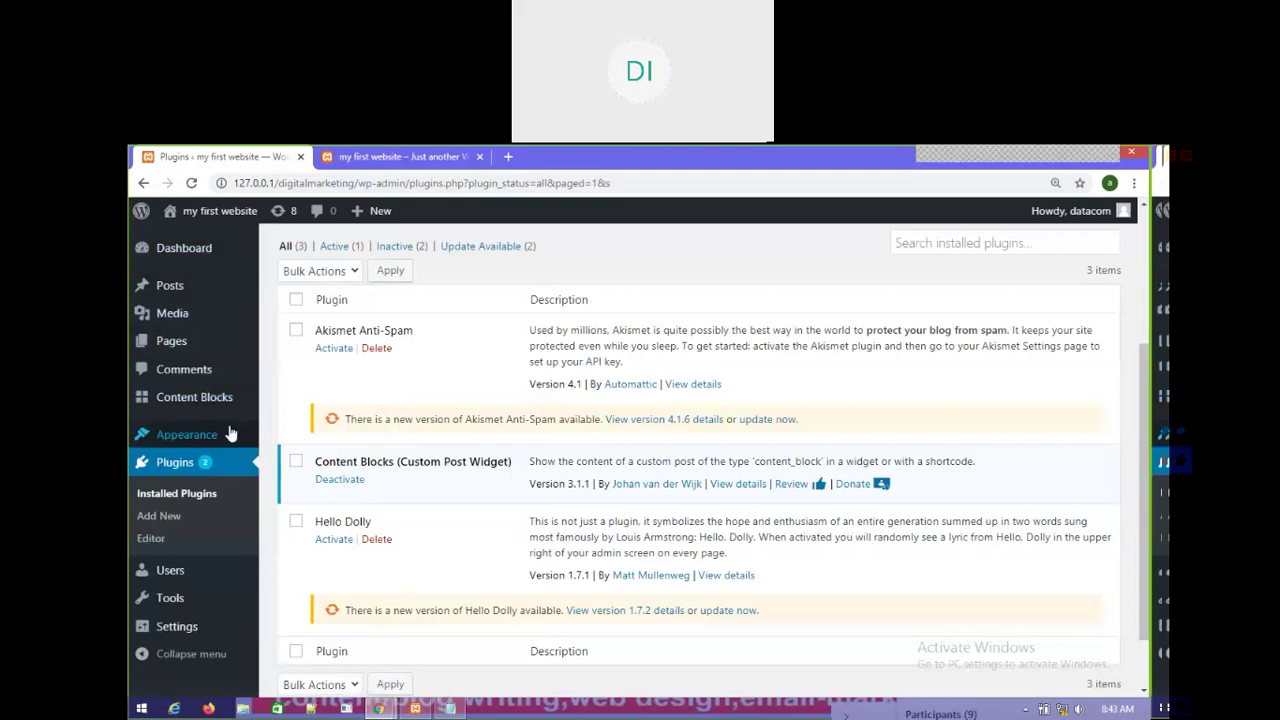
{"action": "mouse_move", "coordinate": [205, 400]}
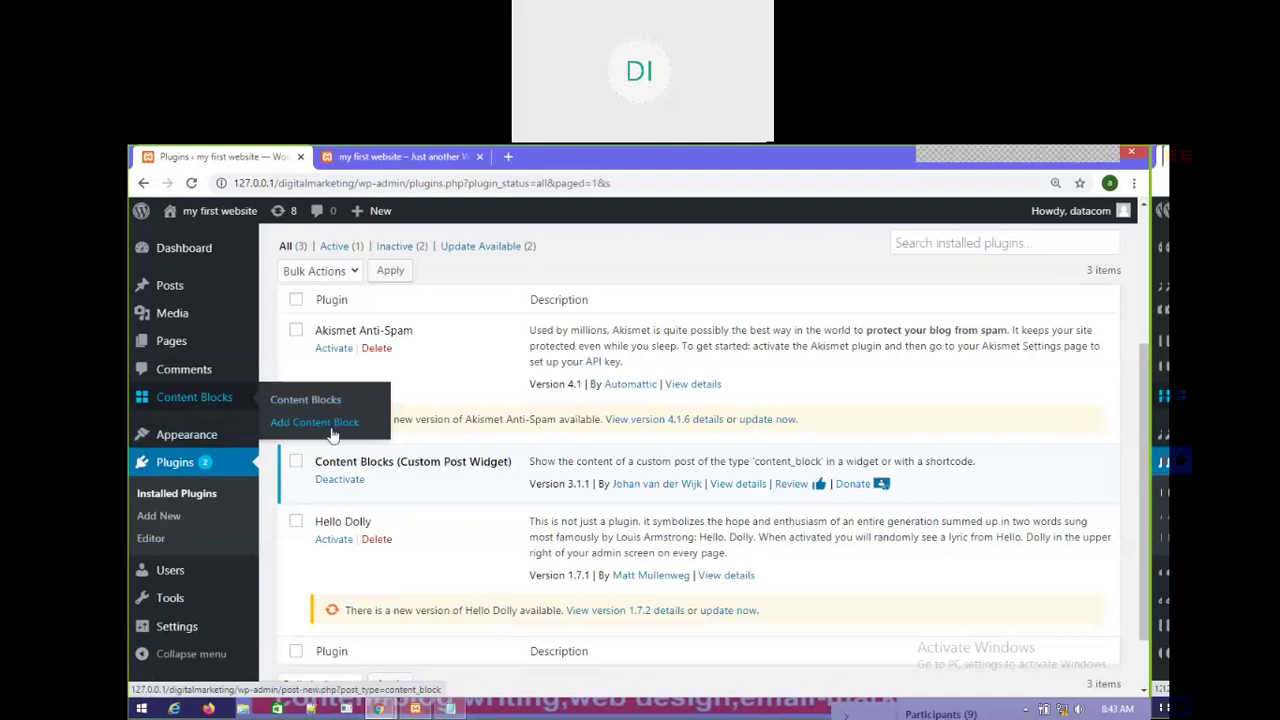
{"action": "left_click", "coordinate": [314, 422]}
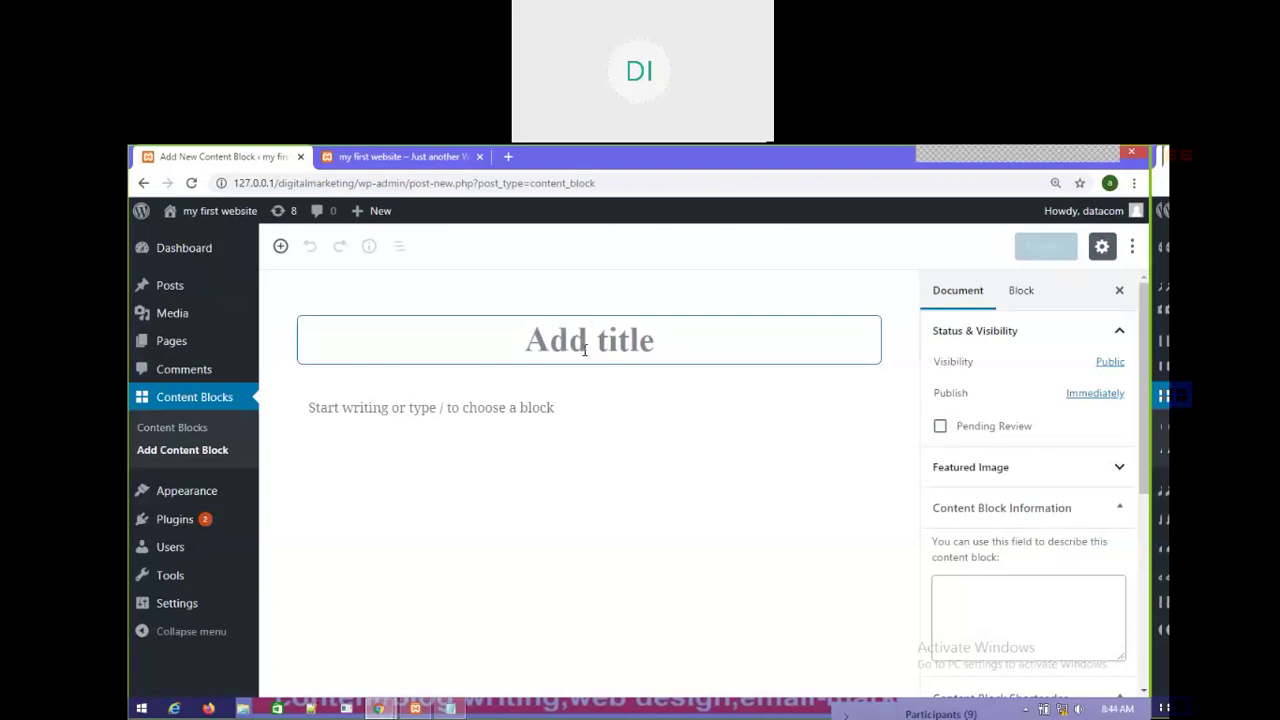
{"action": "type", "text": "my "}
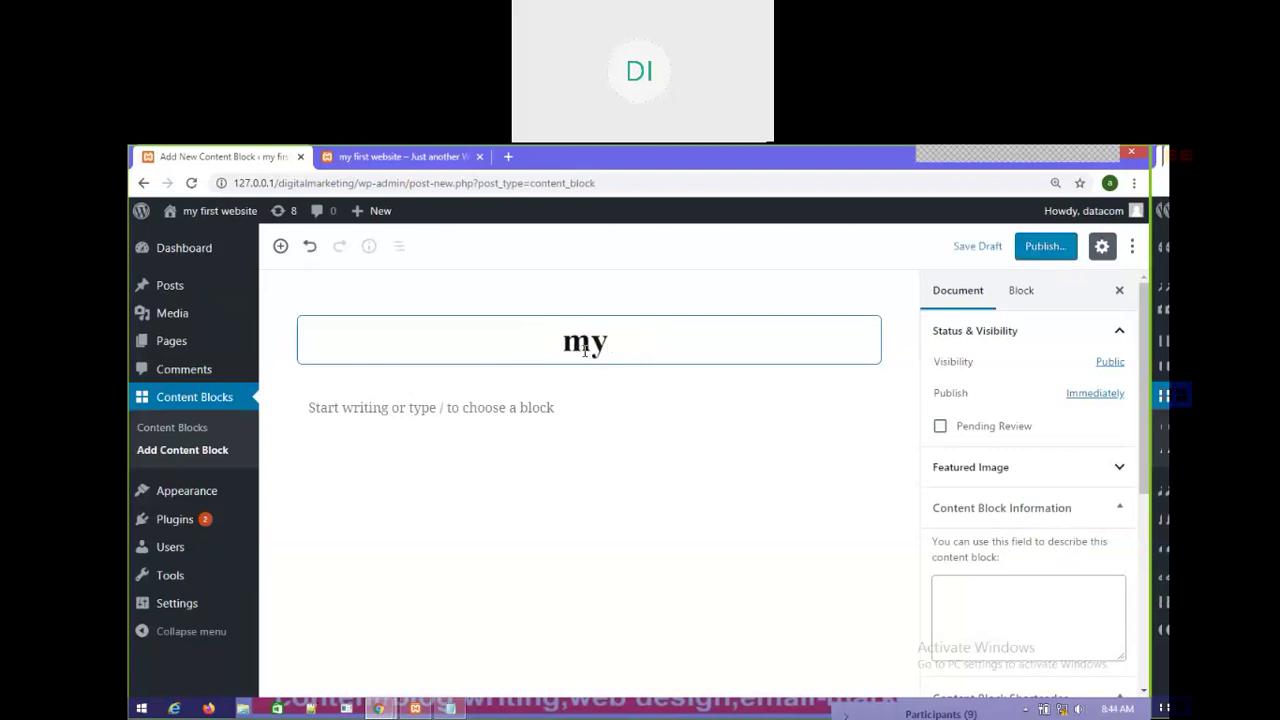
{"action": "type", "text": "block"}
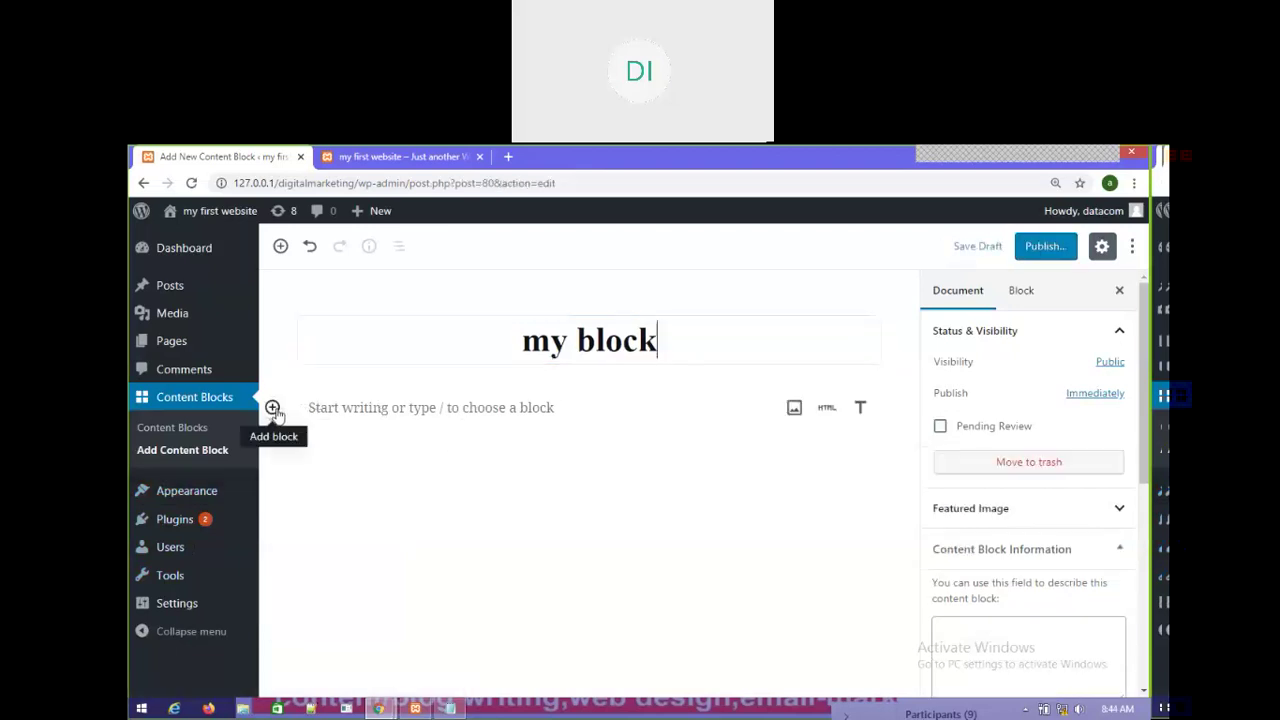
Step: Insert an Image block below the title of the content block
{"action": "left_click", "coordinate": [273, 409]}
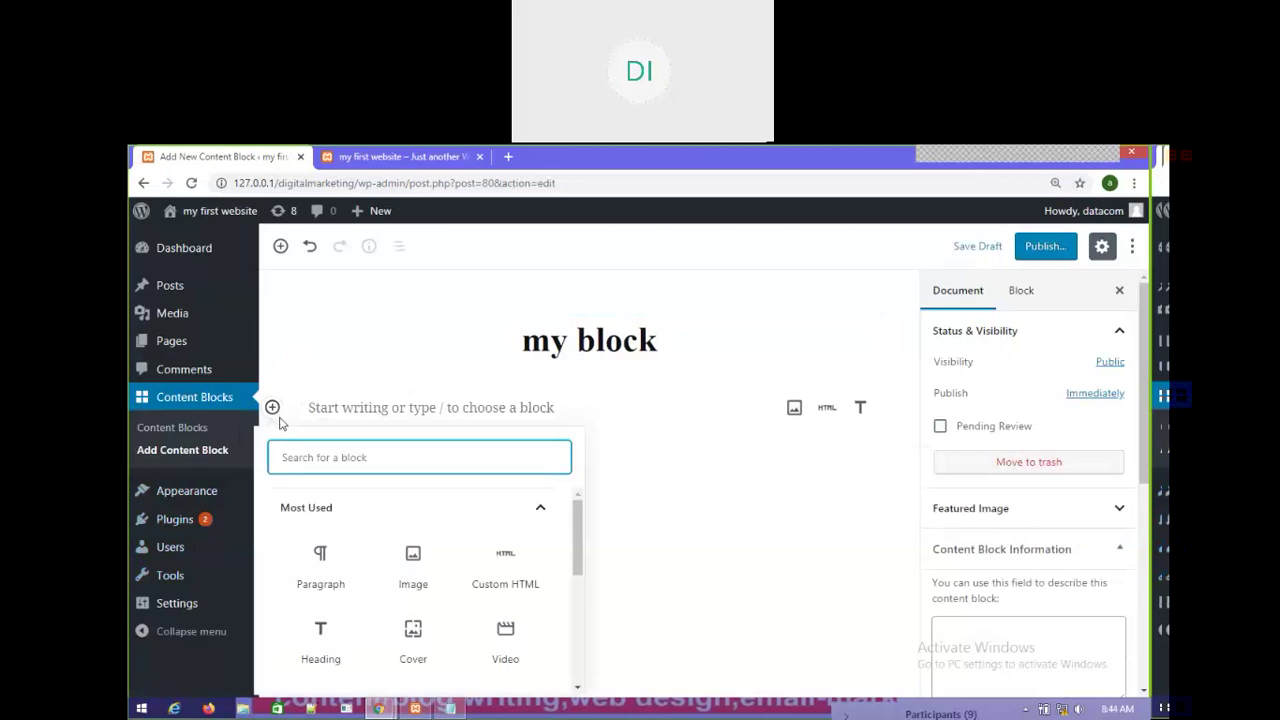
{"action": "left_click", "coordinate": [683, 449]}
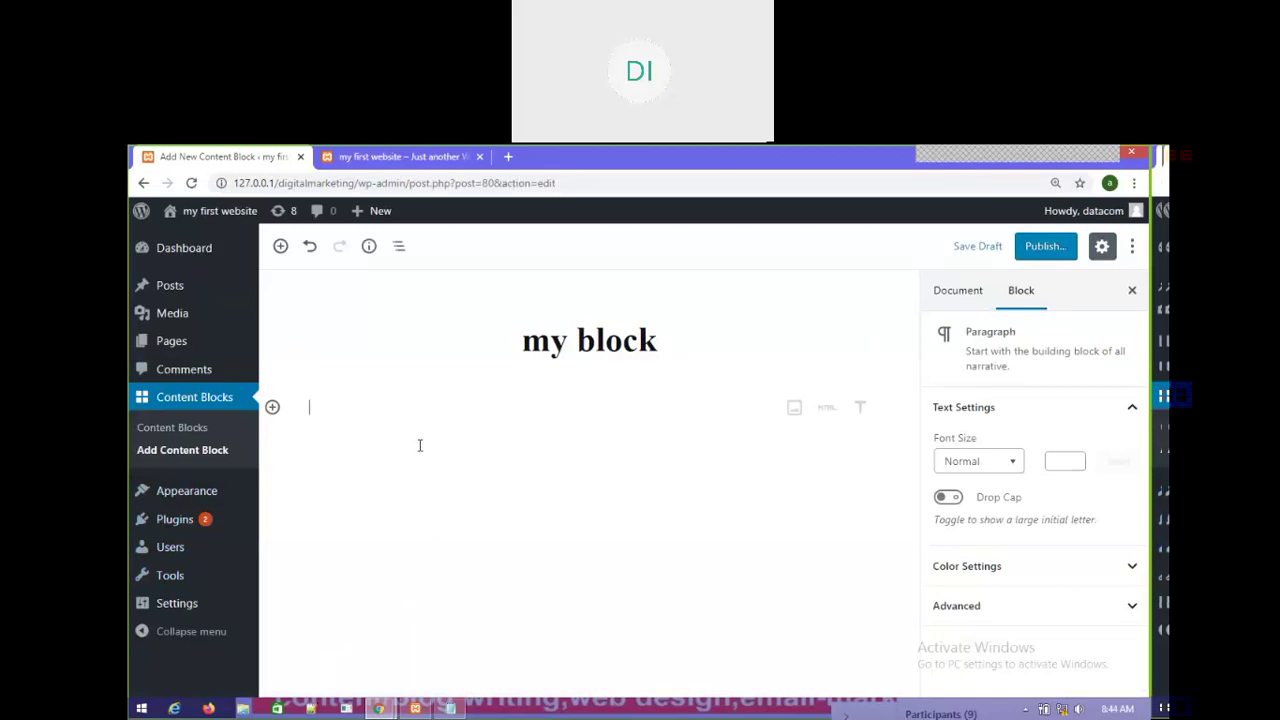
{"action": "left_click", "coordinate": [273, 408]}
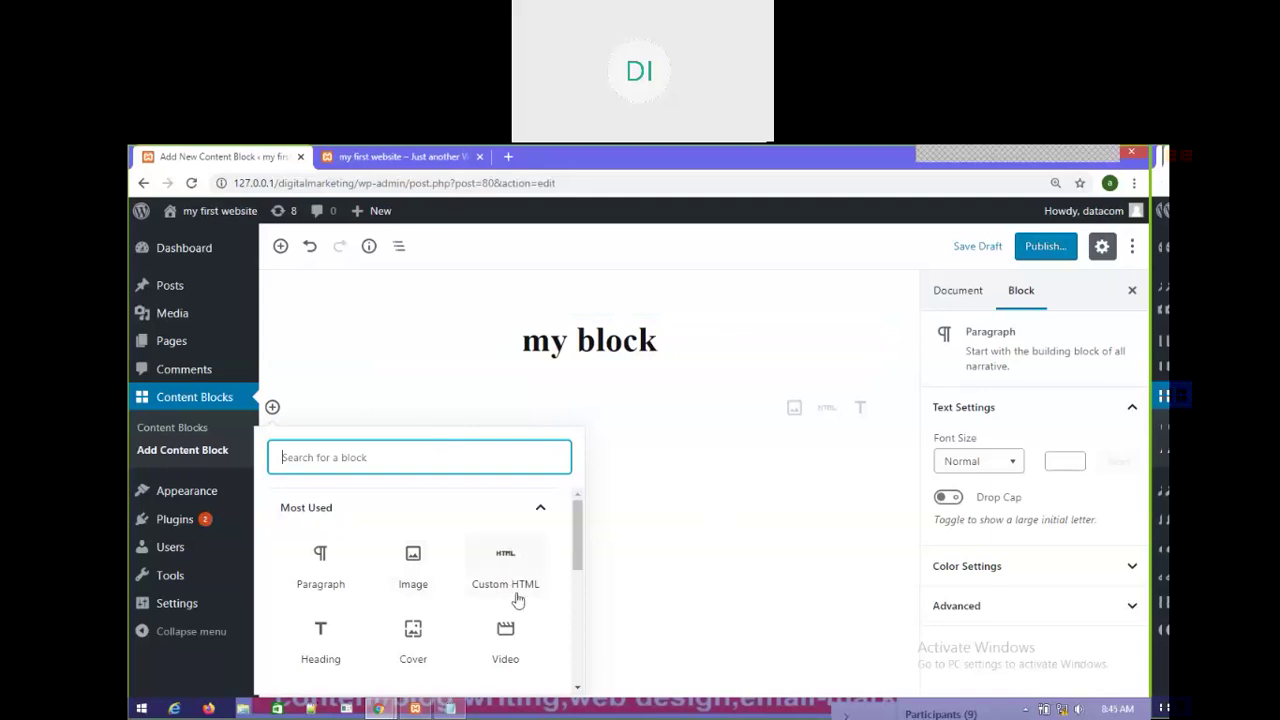
{"action": "left_click", "coordinate": [420, 567]}
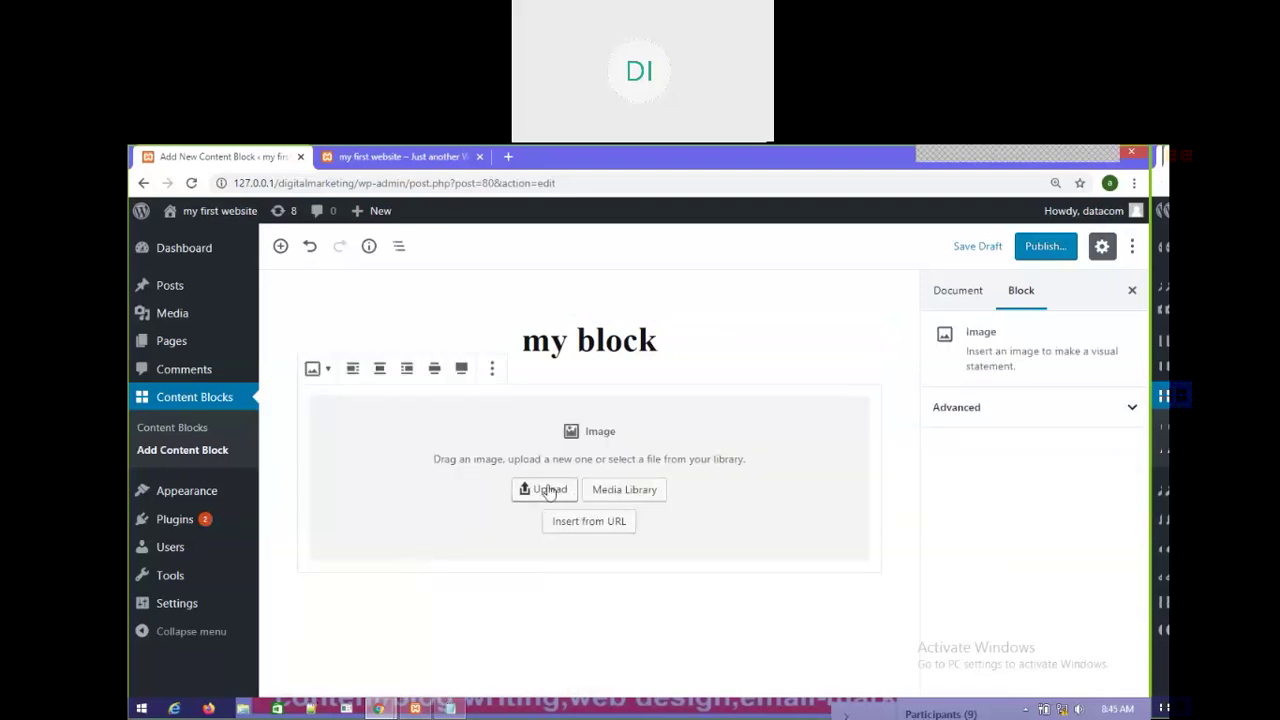
Step: Fill the Image block with the picture rsz_e1400.jpg from the media library
{"action": "left_click", "coordinate": [624, 494]}
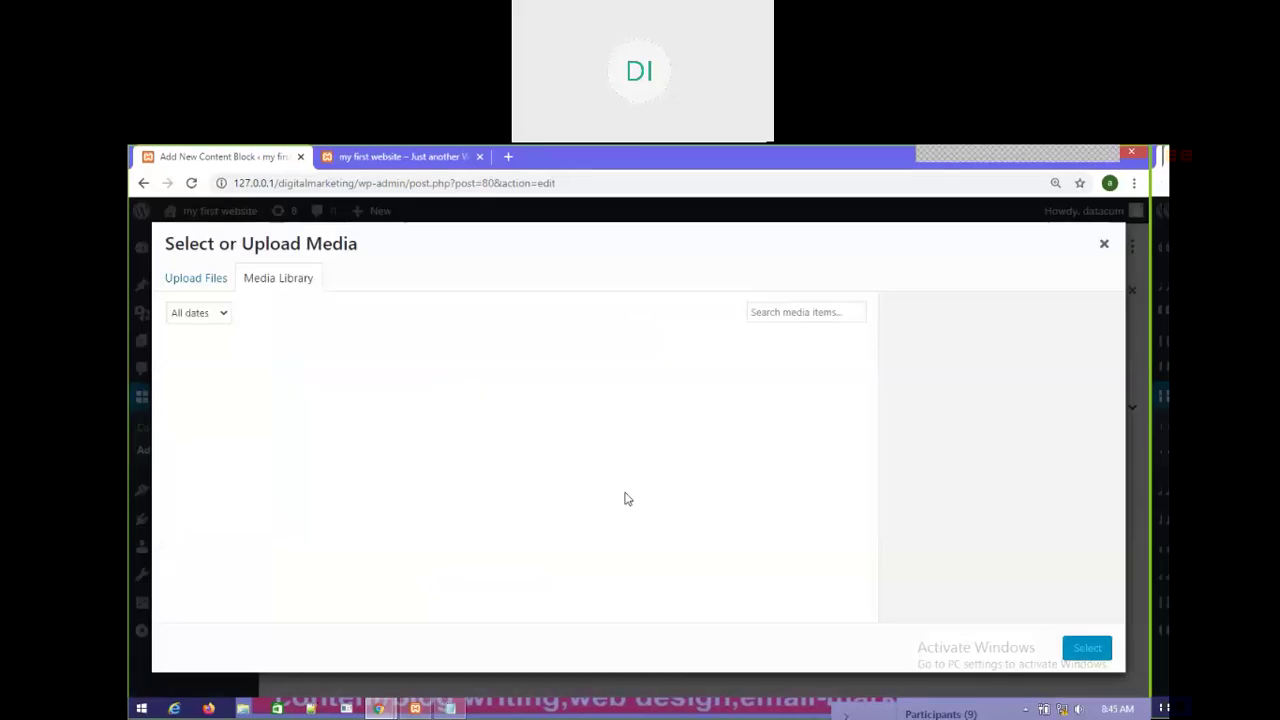
{"action": "left_click", "coordinate": [207, 396]}
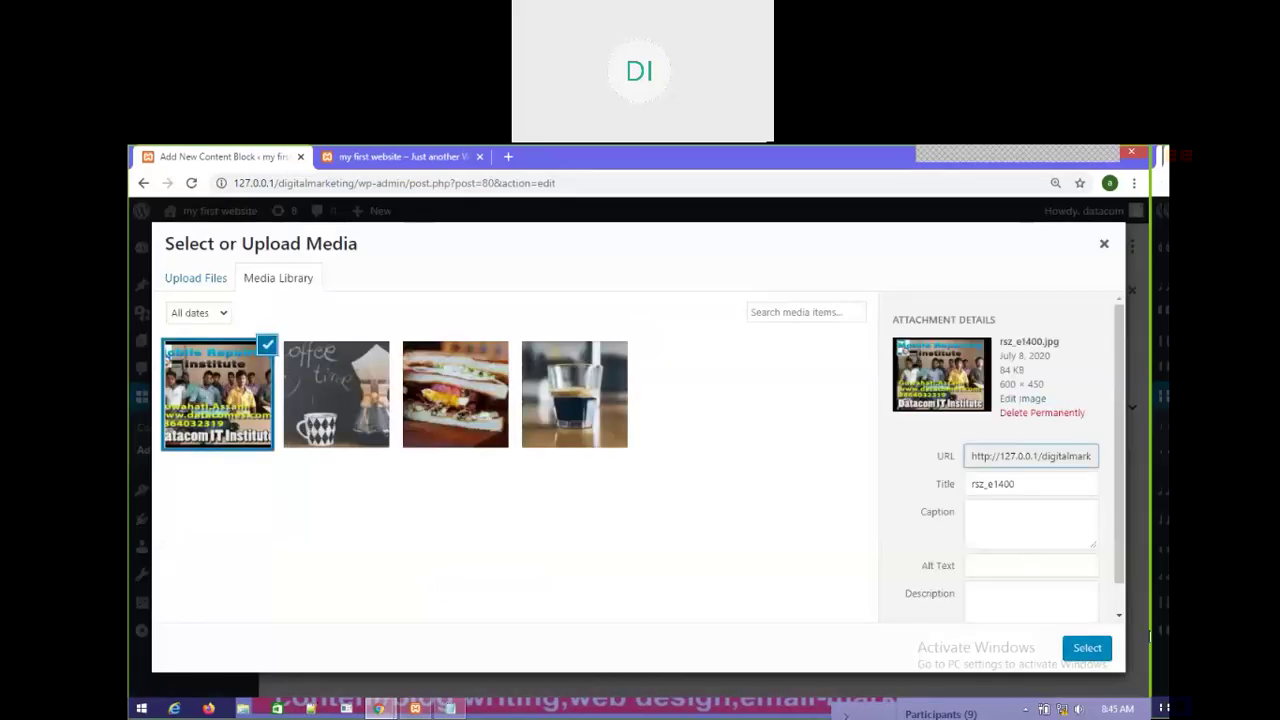
{"action": "left_click", "coordinate": [1087, 648]}
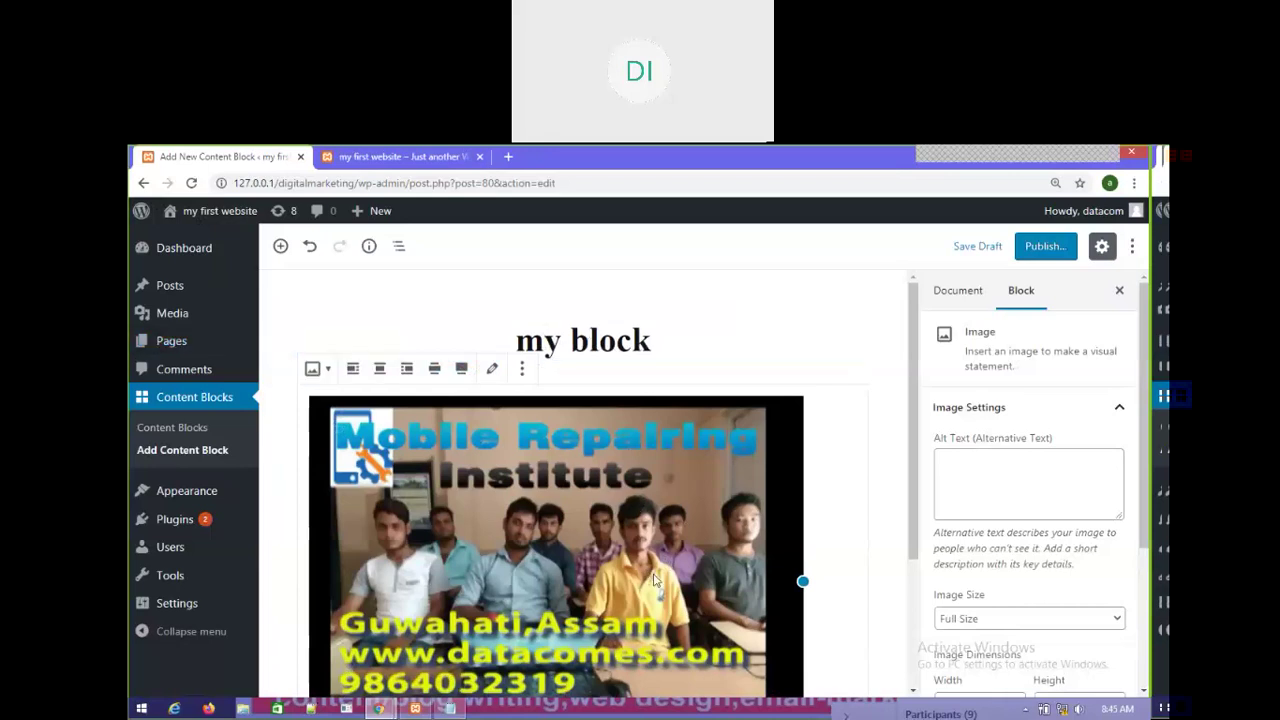
{"action": "scroll", "coordinate": [655, 595], "scroll_direction": "down", "scroll_amount": 1}
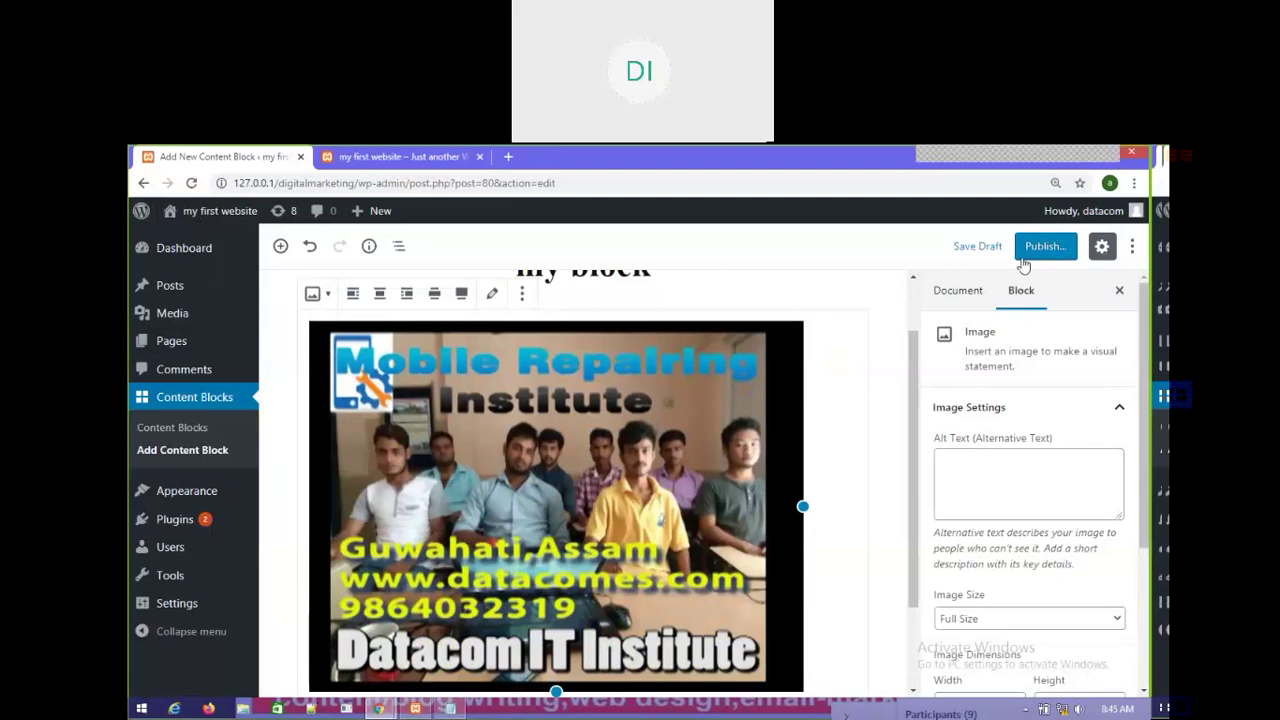
{"action": "scroll", "coordinate": [320, 415], "scroll_direction": "down", "scroll_amount": 2}
{"action": "scroll", "coordinate": [320, 415], "scroll_direction": "up", "scroll_amount": 3}
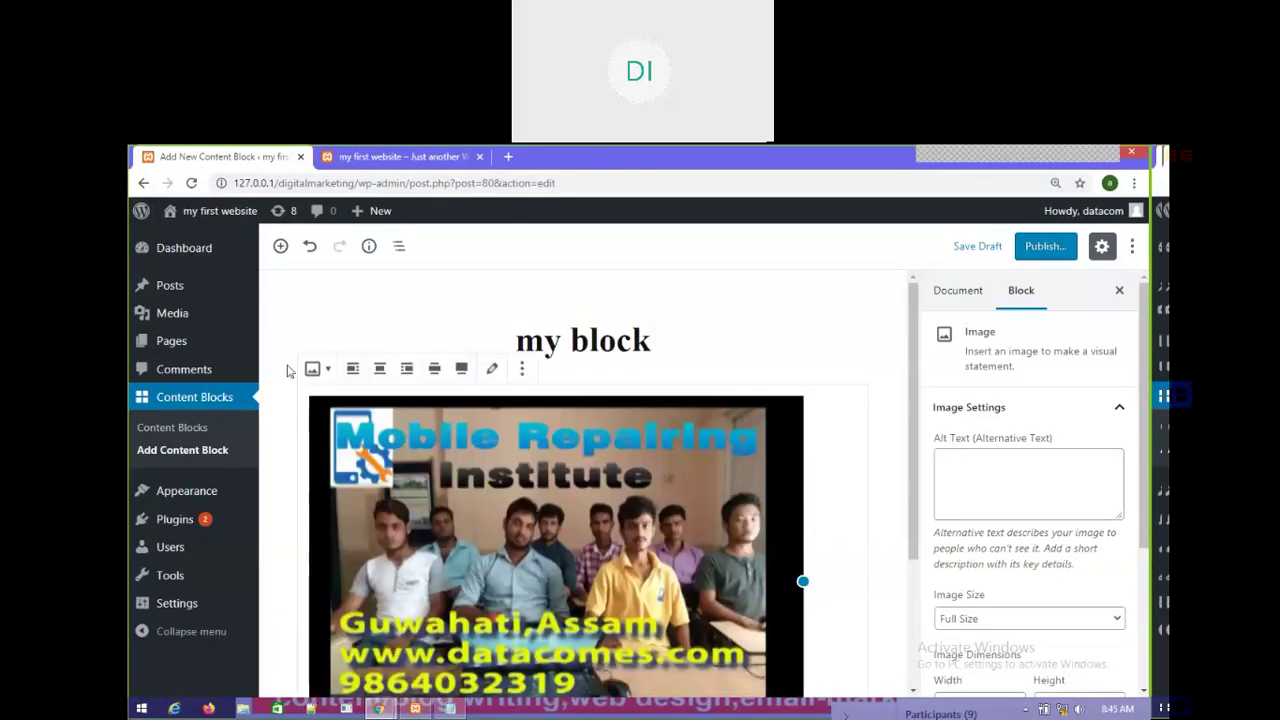
Step: Publish the "my block" content block with public visibility
{"action": "left_click", "coordinate": [280, 246]}
{"action": "scroll", "coordinate": [455, 483], "scroll_direction": "down", "scroll_amount": 3}
{"action": "left_click", "coordinate": [783, 257]}
{"action": "left_click", "coordinate": [1048, 247]}
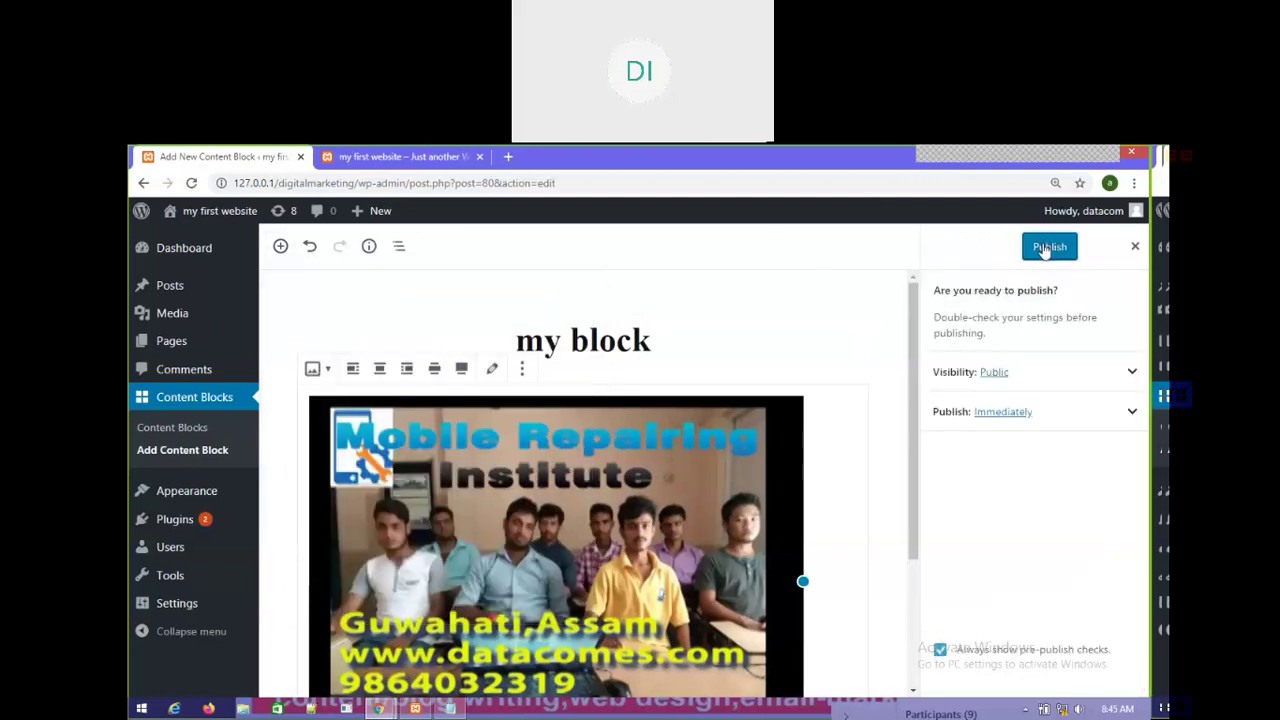
{"action": "left_click", "coordinate": [1048, 247]}
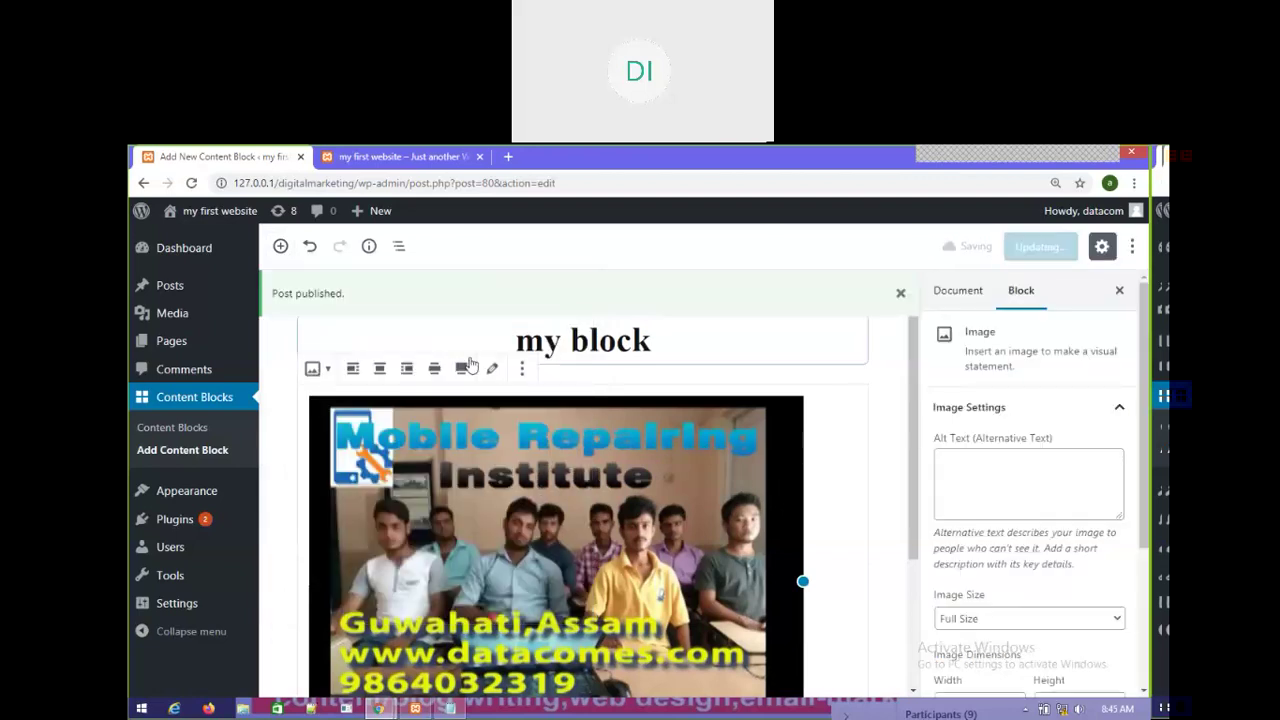
Step: Switch to the website's homepage and reload it to check how the site looks
{"action": "left_click", "coordinate": [406, 155]}
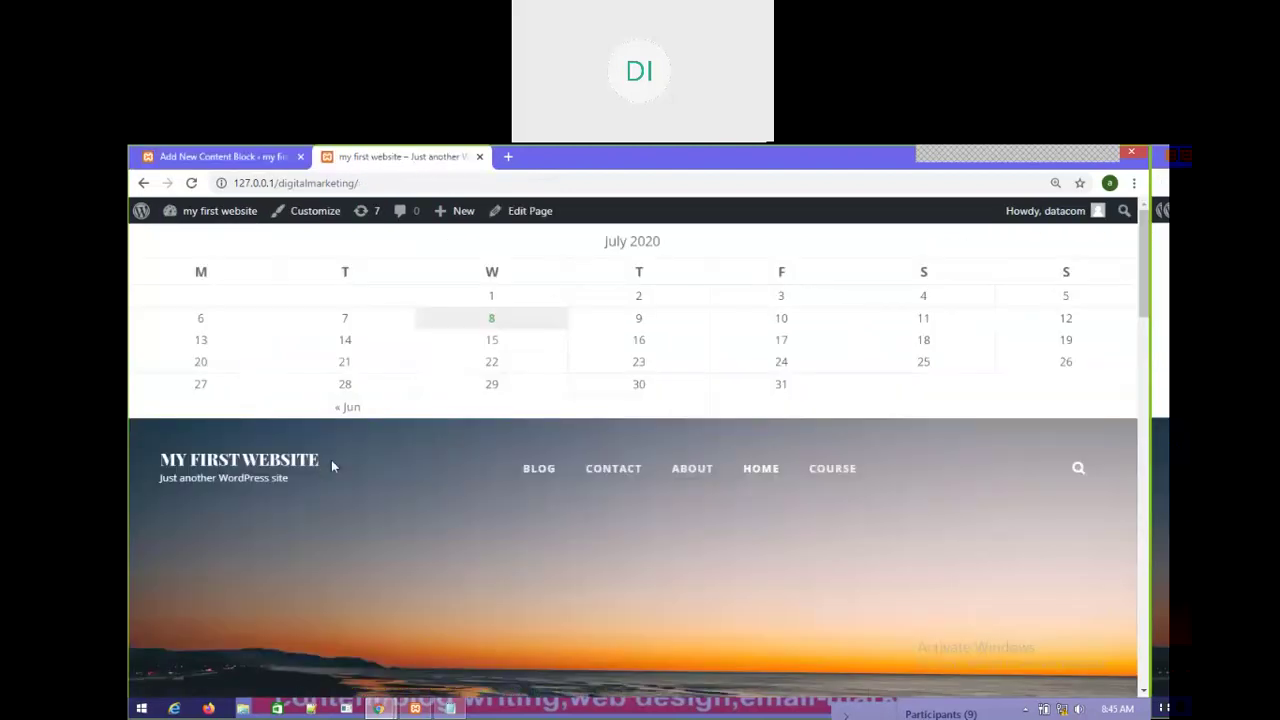
{"action": "right_click", "coordinate": [446, 518]}
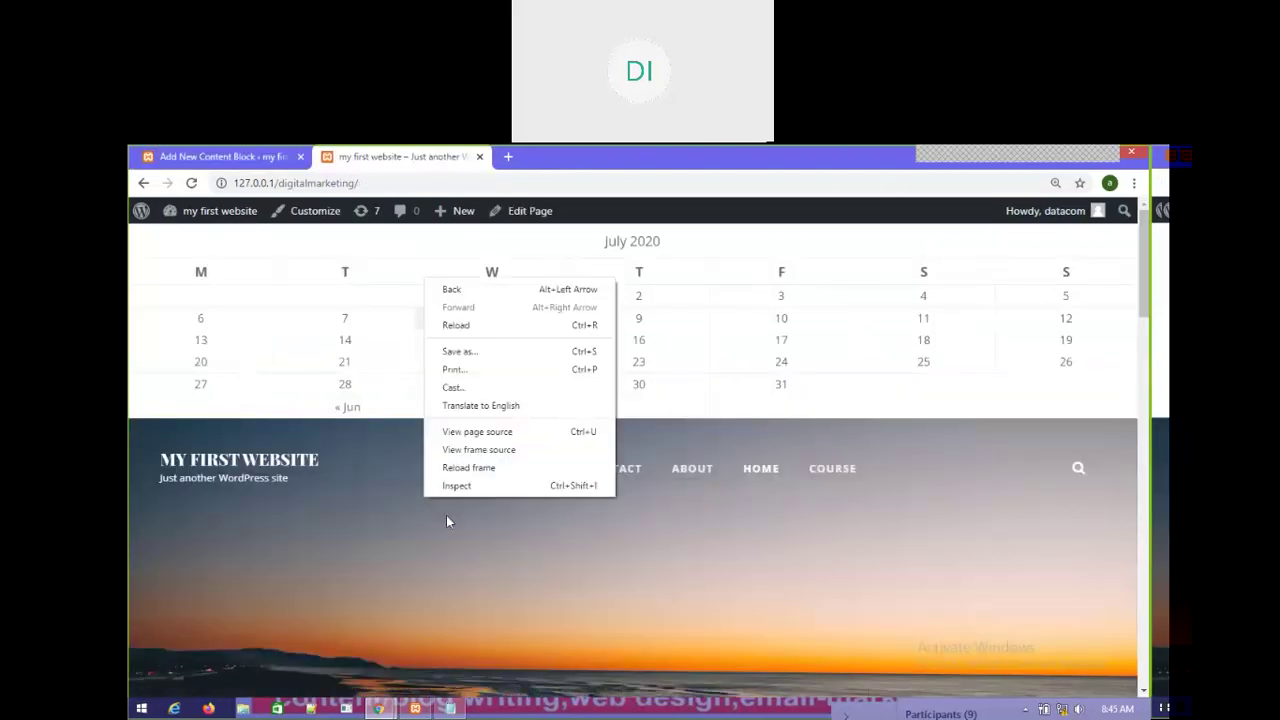
{"action": "left_click", "coordinate": [480, 324]}
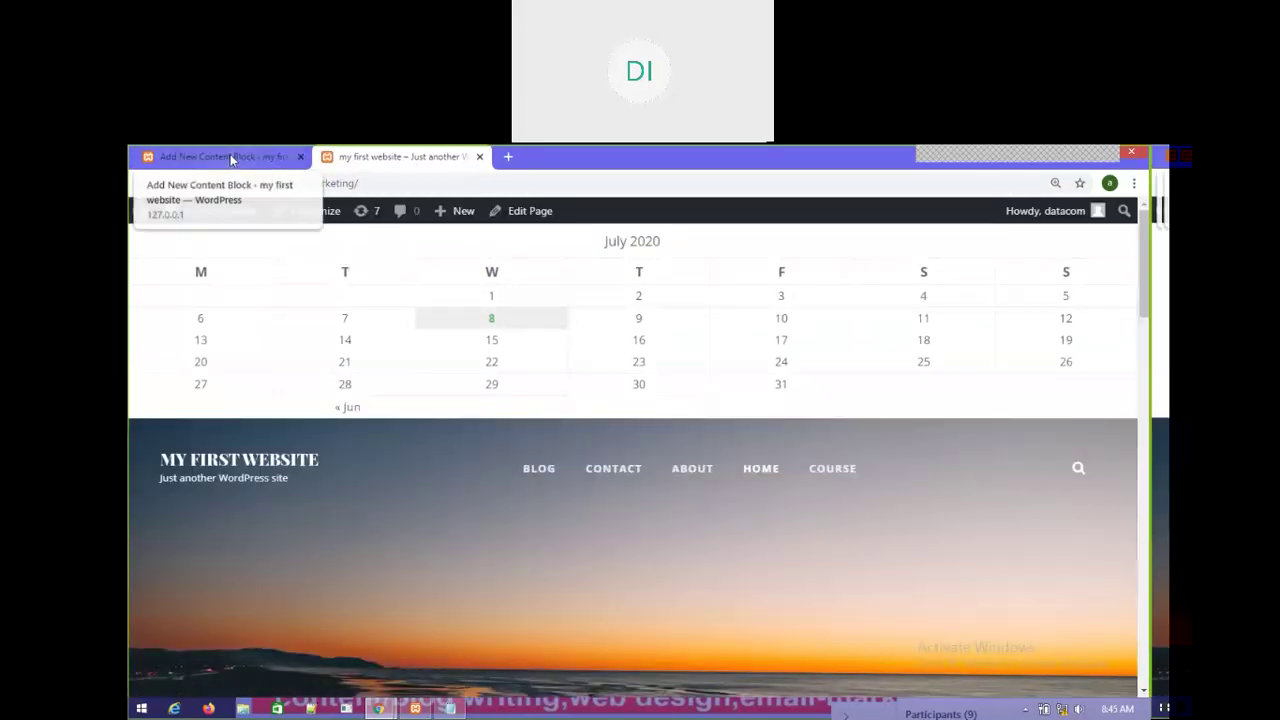
Step: Return to the WordPress admin, examine the available widgets on the Widgets page, and view the areas where a Content Block widget can be placed
{"action": "left_click", "coordinate": [232, 158]}
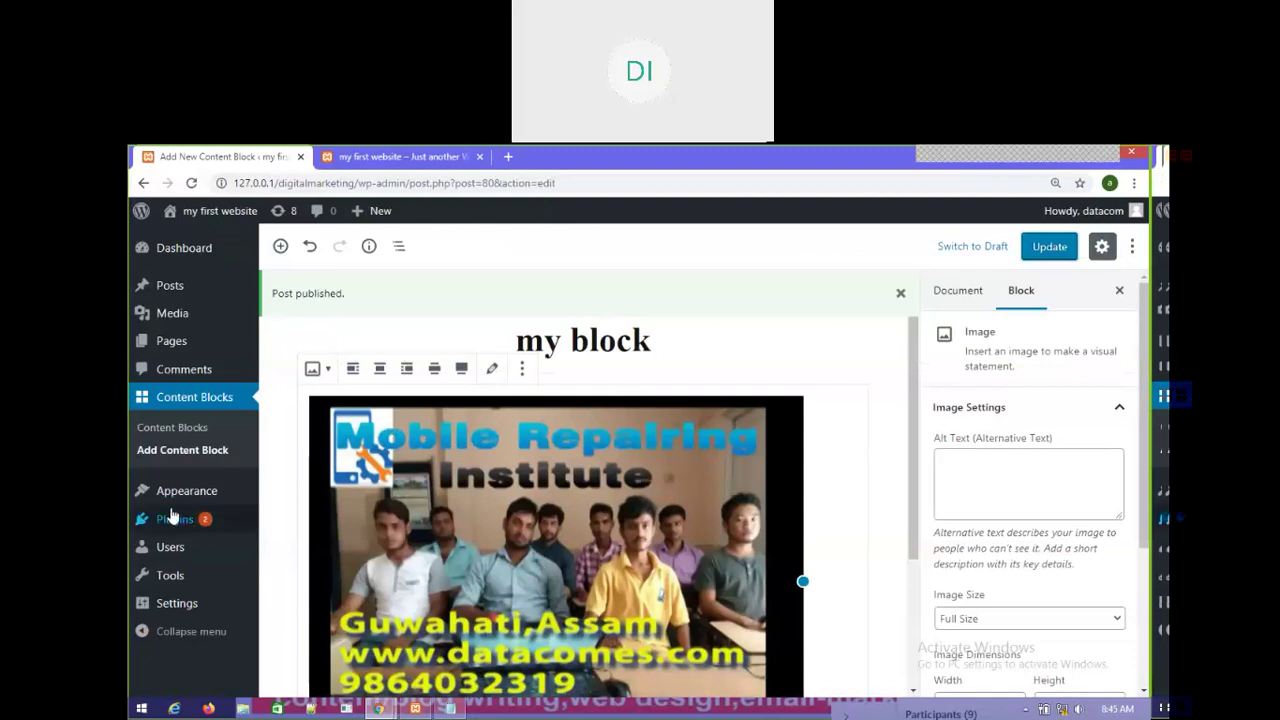
{"action": "left_click", "coordinate": [176, 253]}
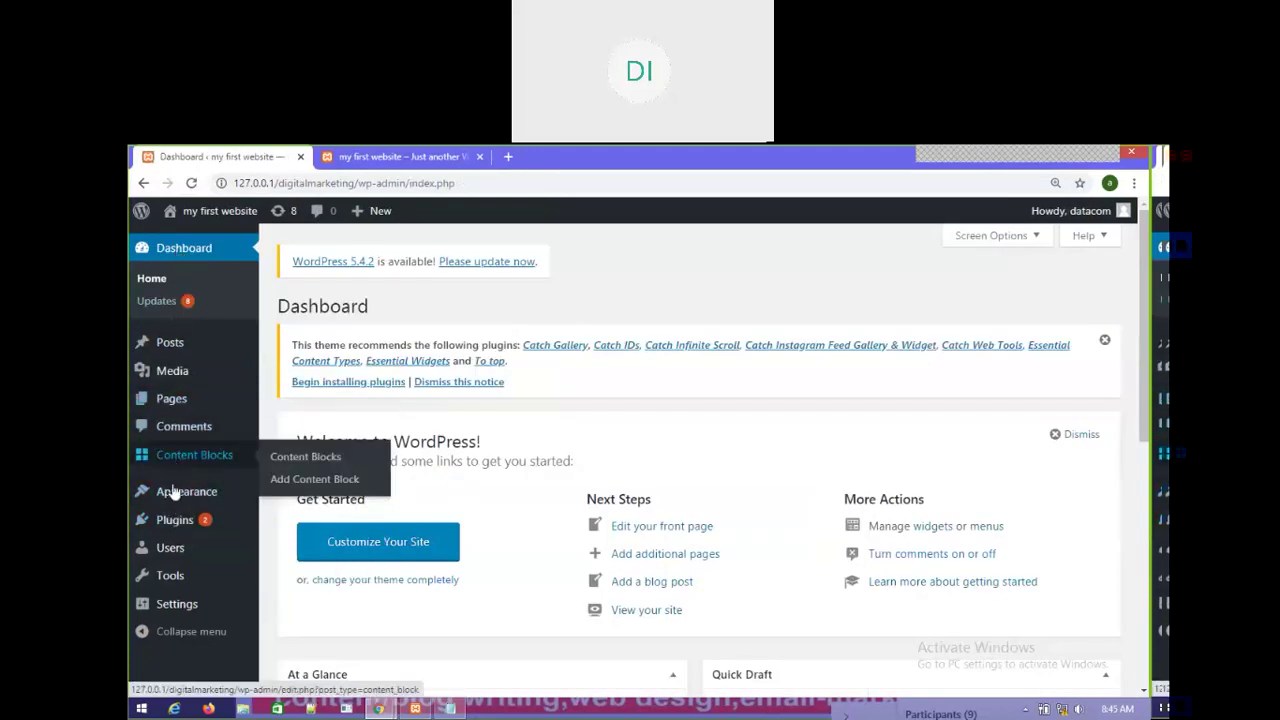
{"action": "mouse_move", "coordinate": [180, 494]}
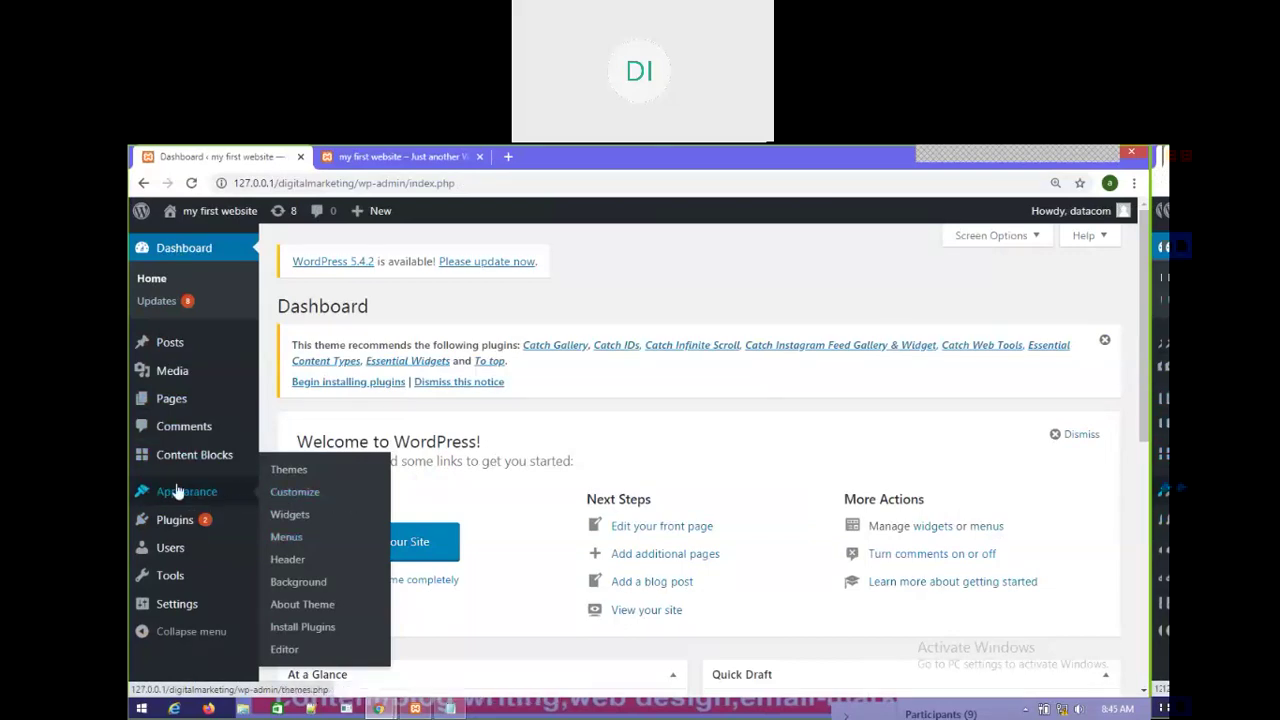
{"action": "left_click", "coordinate": [292, 516]}
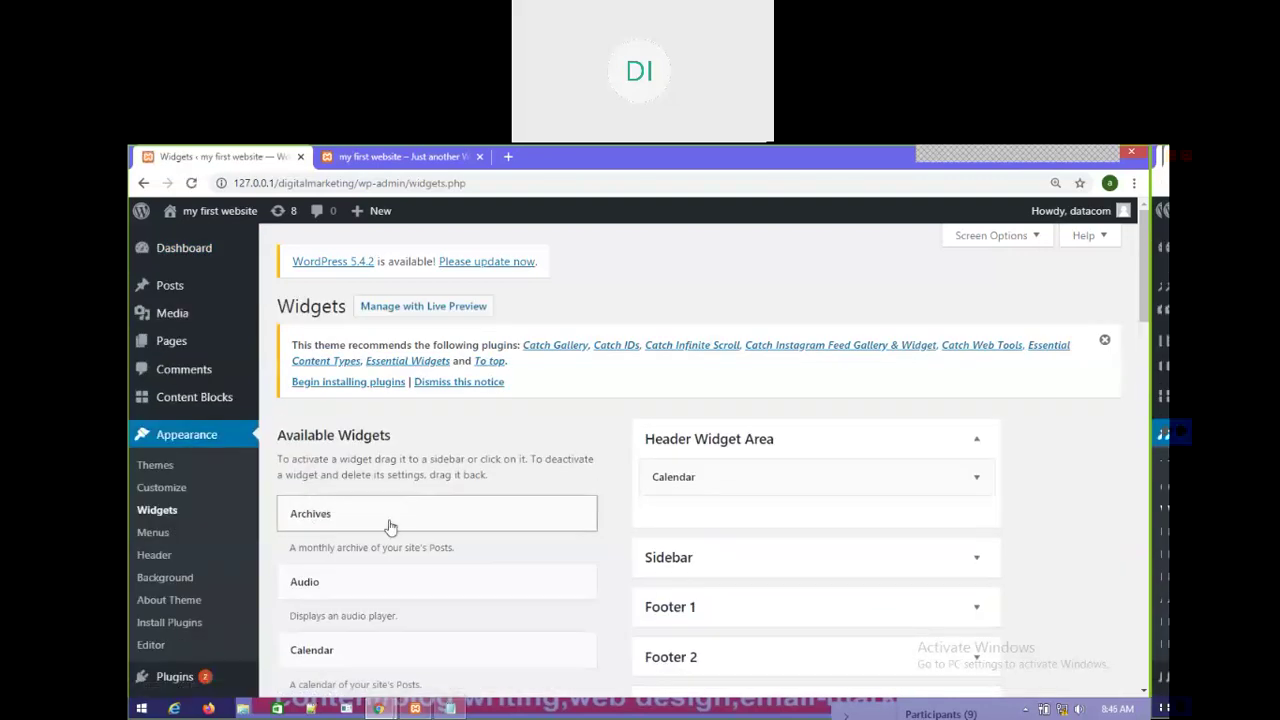
{"action": "scroll", "coordinate": [445, 565], "scroll_direction": "down", "scroll_amount": 3}
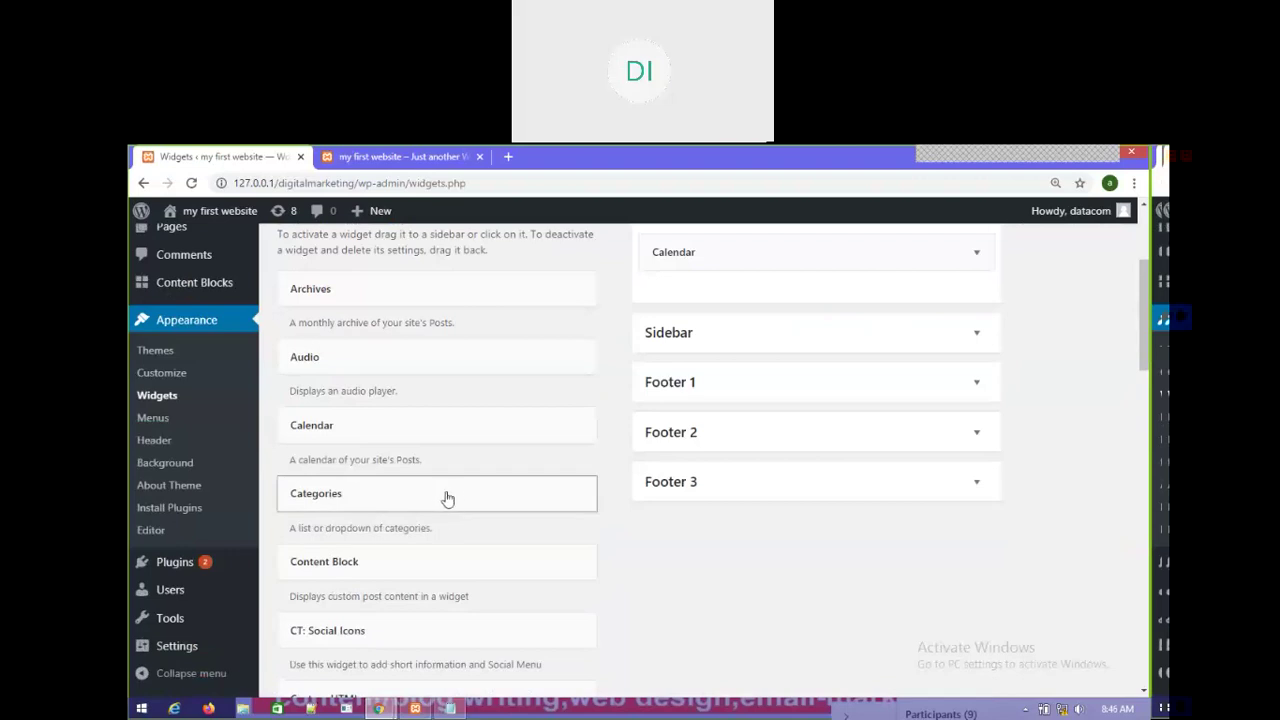
{"action": "scroll", "coordinate": [443, 492], "scroll_direction": "down", "scroll_amount": 2}
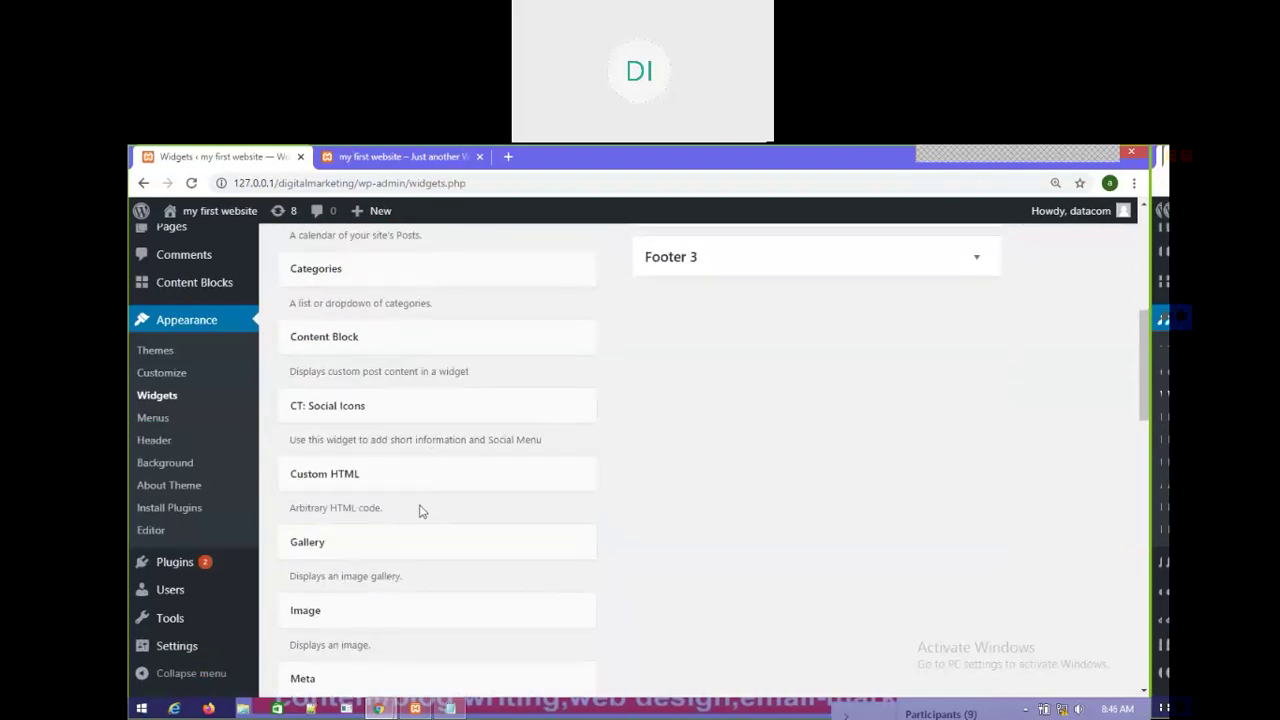
{"action": "scroll", "coordinate": [405, 545], "scroll_direction": "down", "scroll_amount": 2}
{"action": "scroll", "coordinate": [420, 600], "scroll_direction": "down", "scroll_amount": 3}
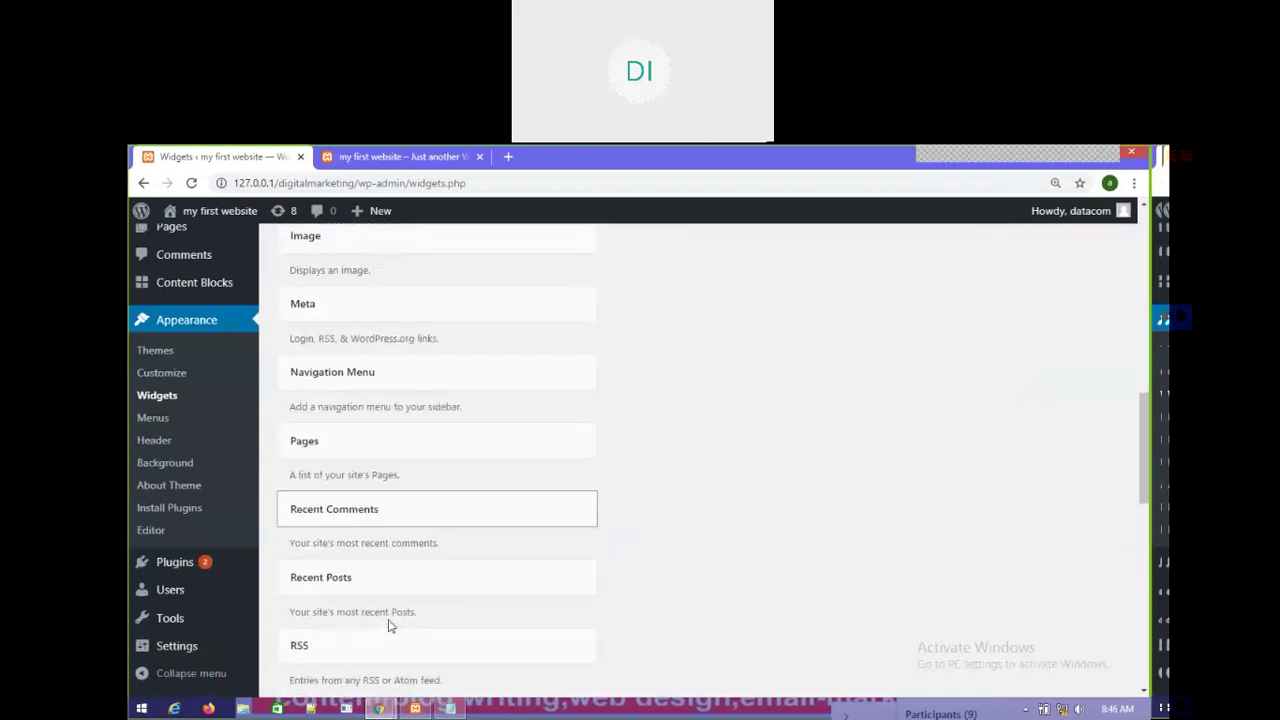
{"action": "scroll", "coordinate": [388, 624], "scroll_direction": "down", "scroll_amount": 2}
{"action": "scroll", "coordinate": [380, 606], "scroll_direction": "up", "scroll_amount": 6}
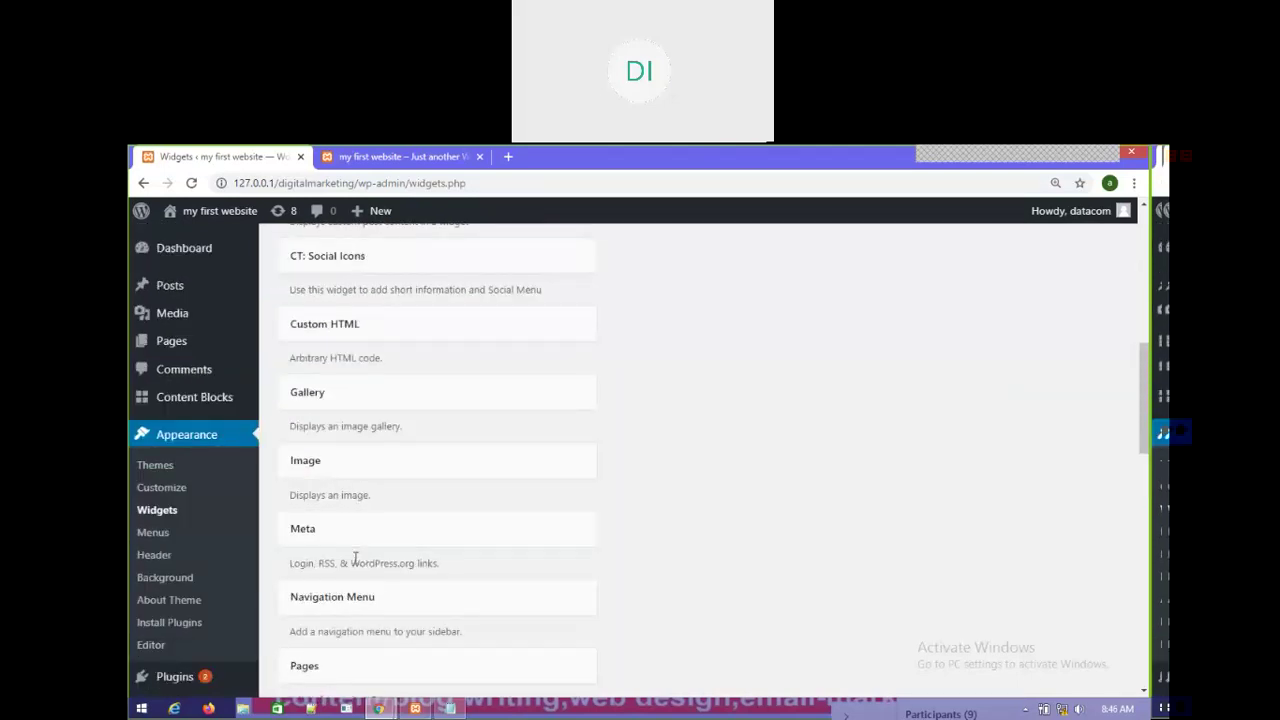
{"action": "scroll", "coordinate": [340, 420], "scroll_direction": "up", "scroll_amount": 1}
{"action": "left_click", "coordinate": [349, 270]}
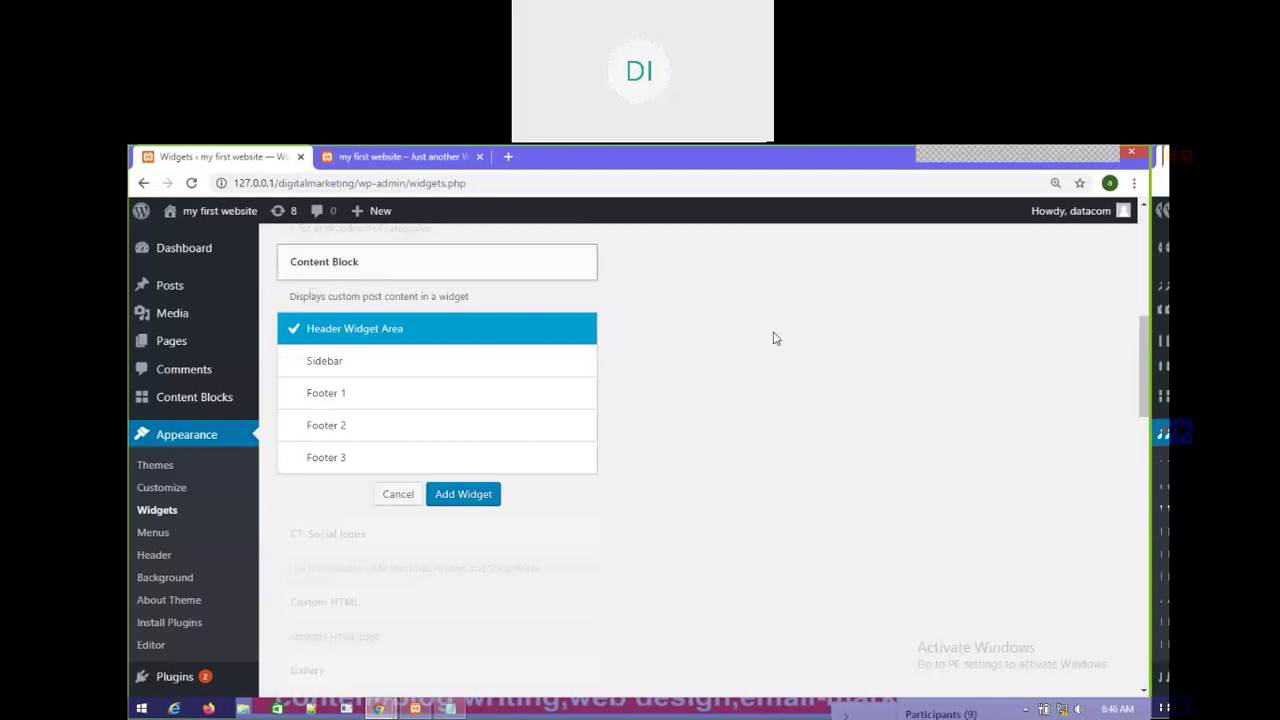
{"action": "left_click", "coordinate": [400, 500]}
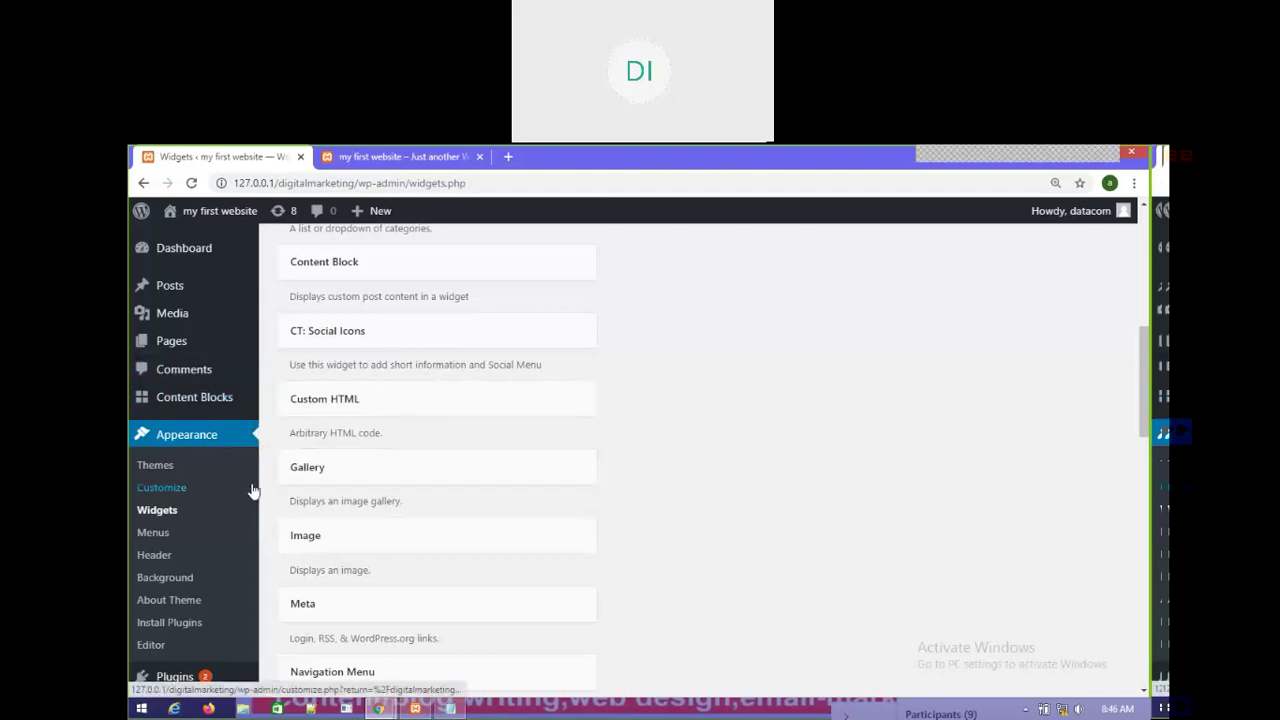
Step: Dismiss the meeting notice and open the "my block" content block from the Content Blocks list for editing
{"action": "mouse_move", "coordinate": [190, 404]}
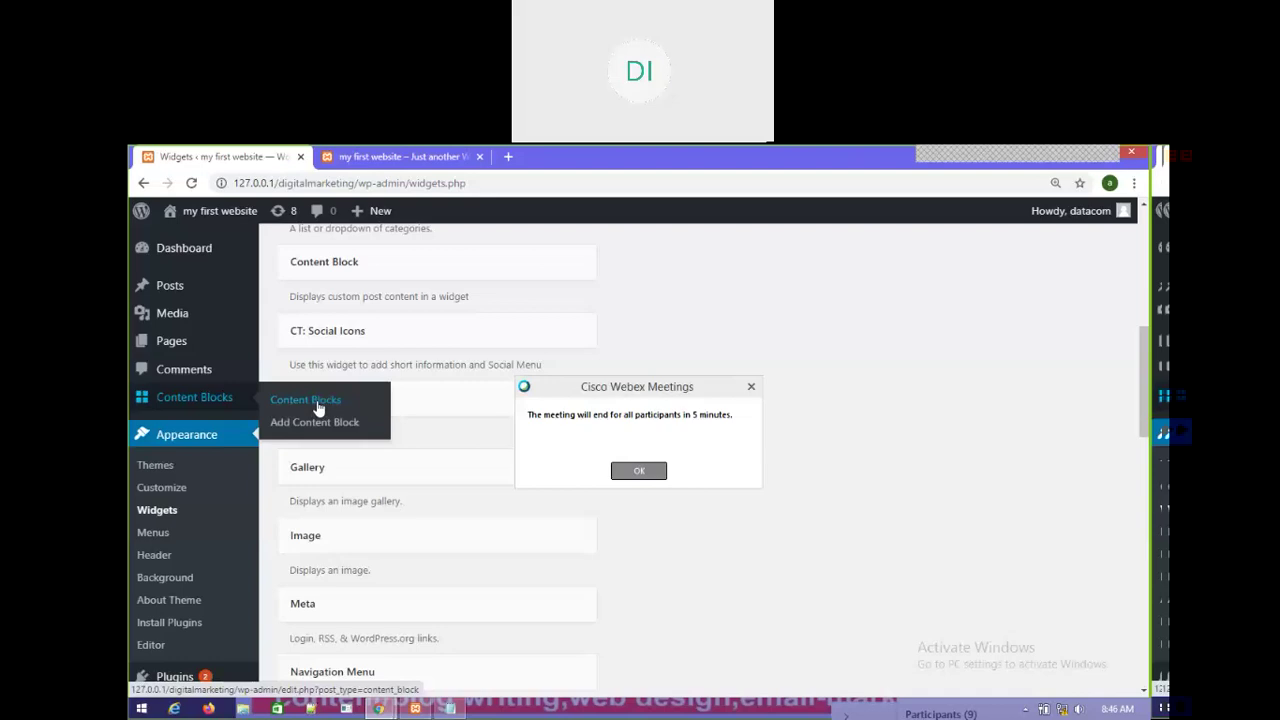
{"action": "left_click", "coordinate": [318, 408]}
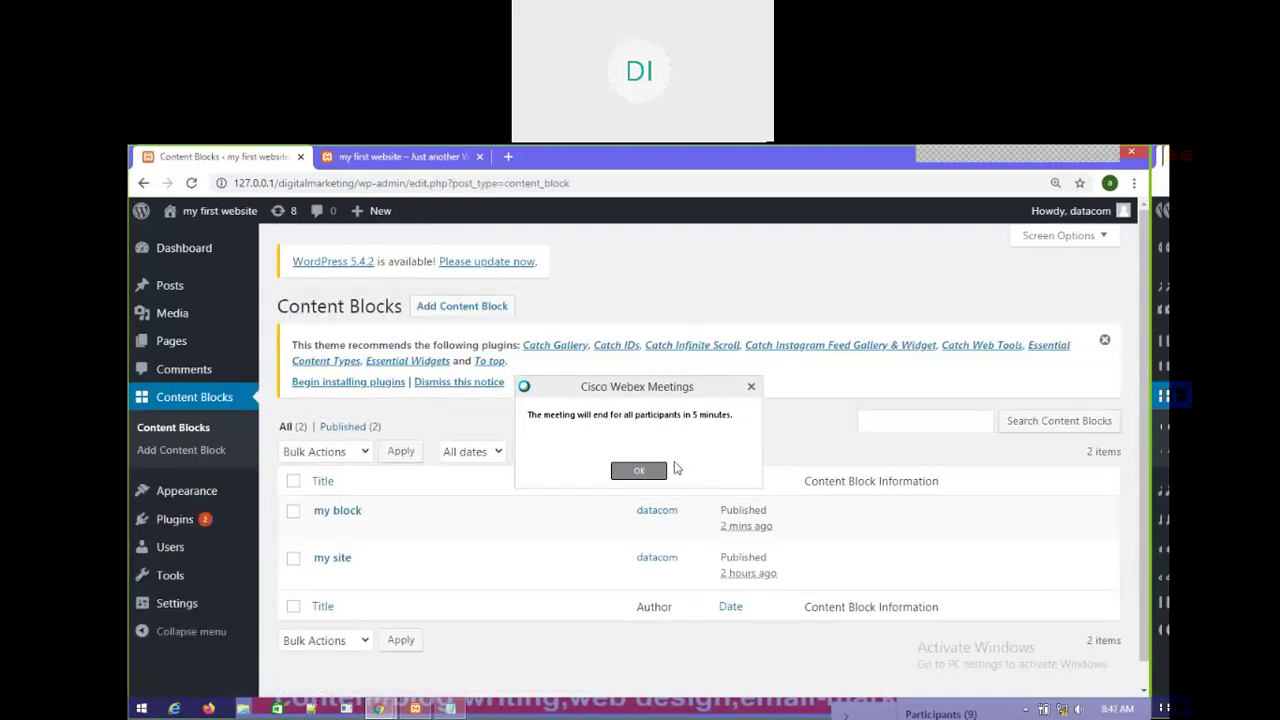
{"action": "left_click", "coordinate": [649, 472]}
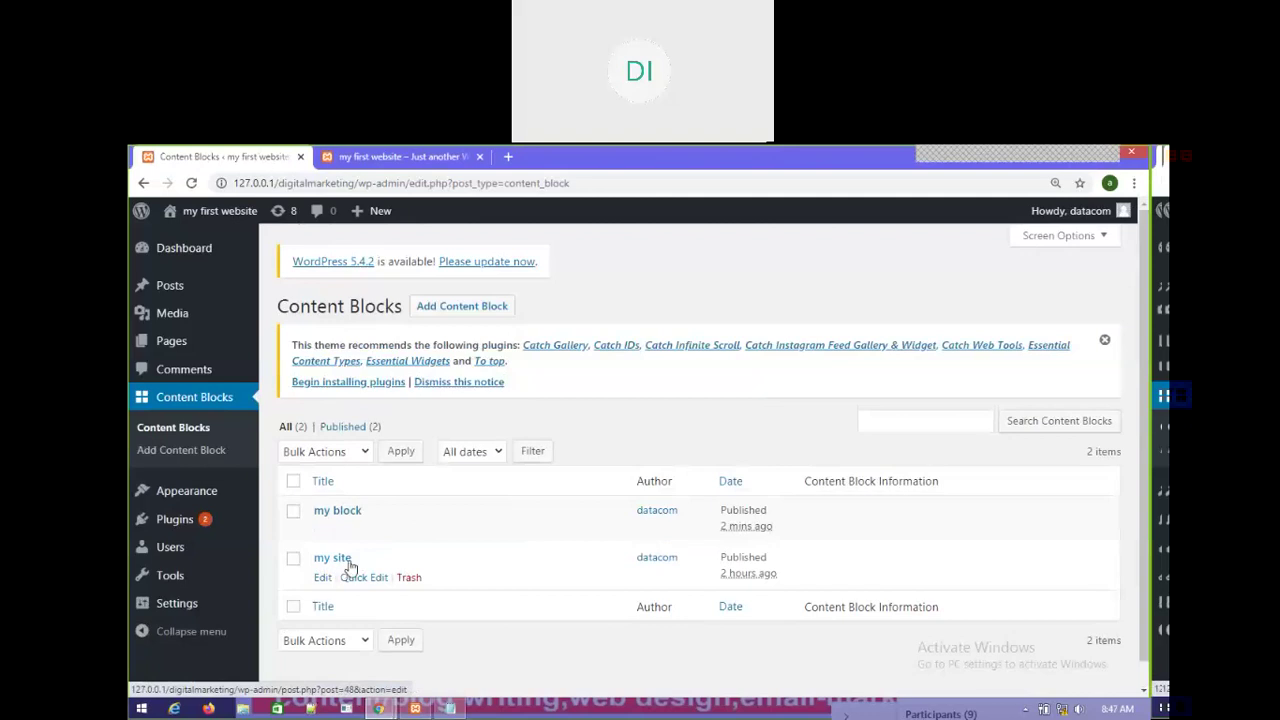
{"action": "left_click", "coordinate": [337, 512]}
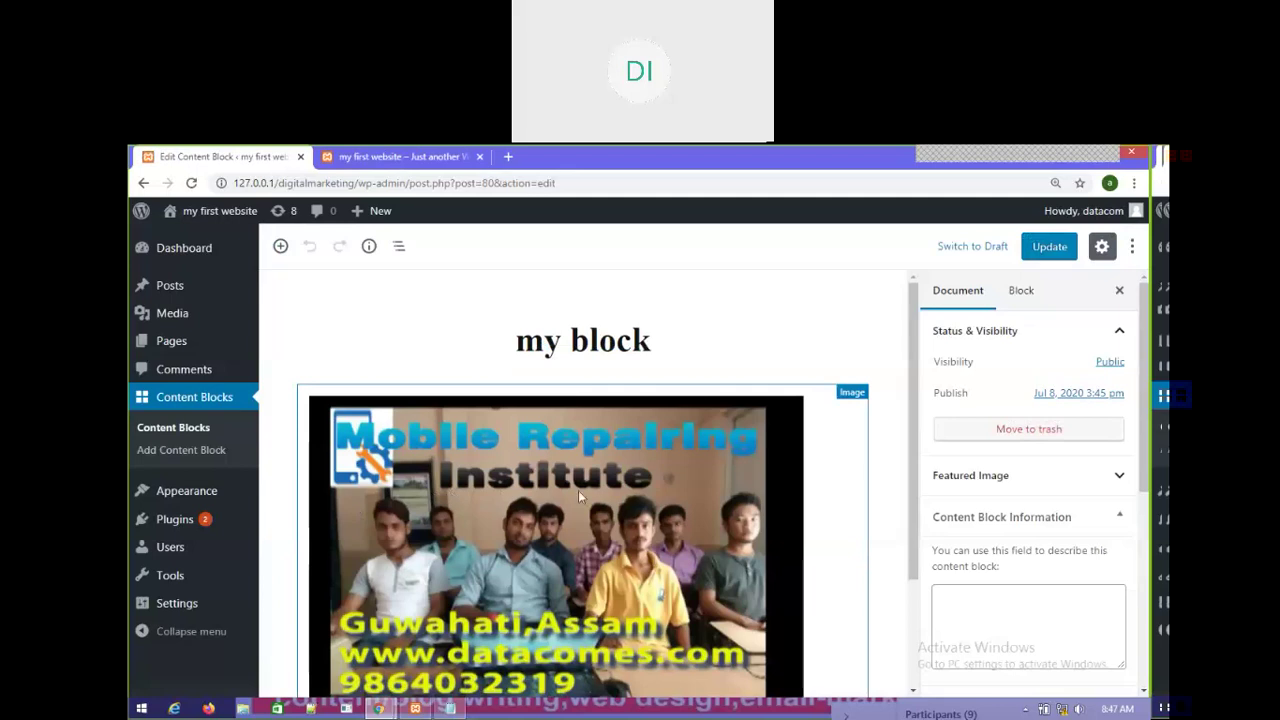
Step: Copy the content block's shortcode [content_block id=80] from its document settings
{"action": "left_click_drag", "start_coordinate": [1146, 343], "coordinate": [1150, 553]}
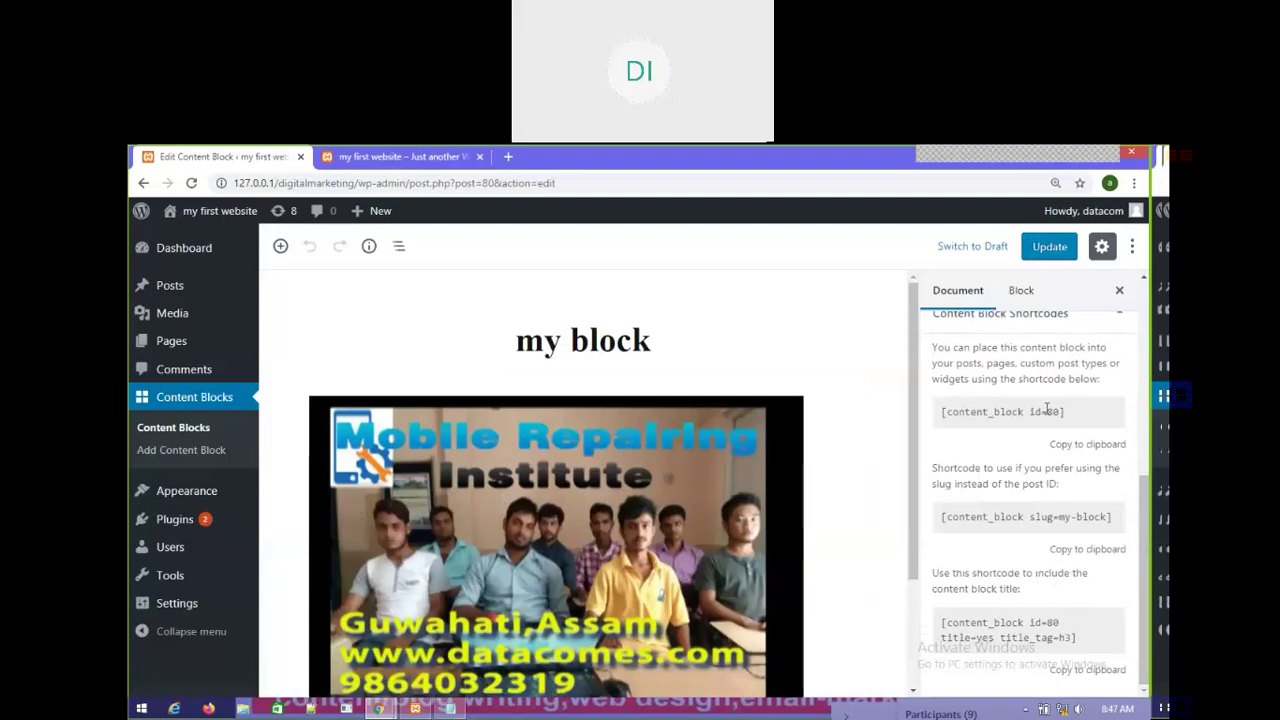
{"action": "left_click_drag", "start_coordinate": [941, 418], "coordinate": [1072, 414]}
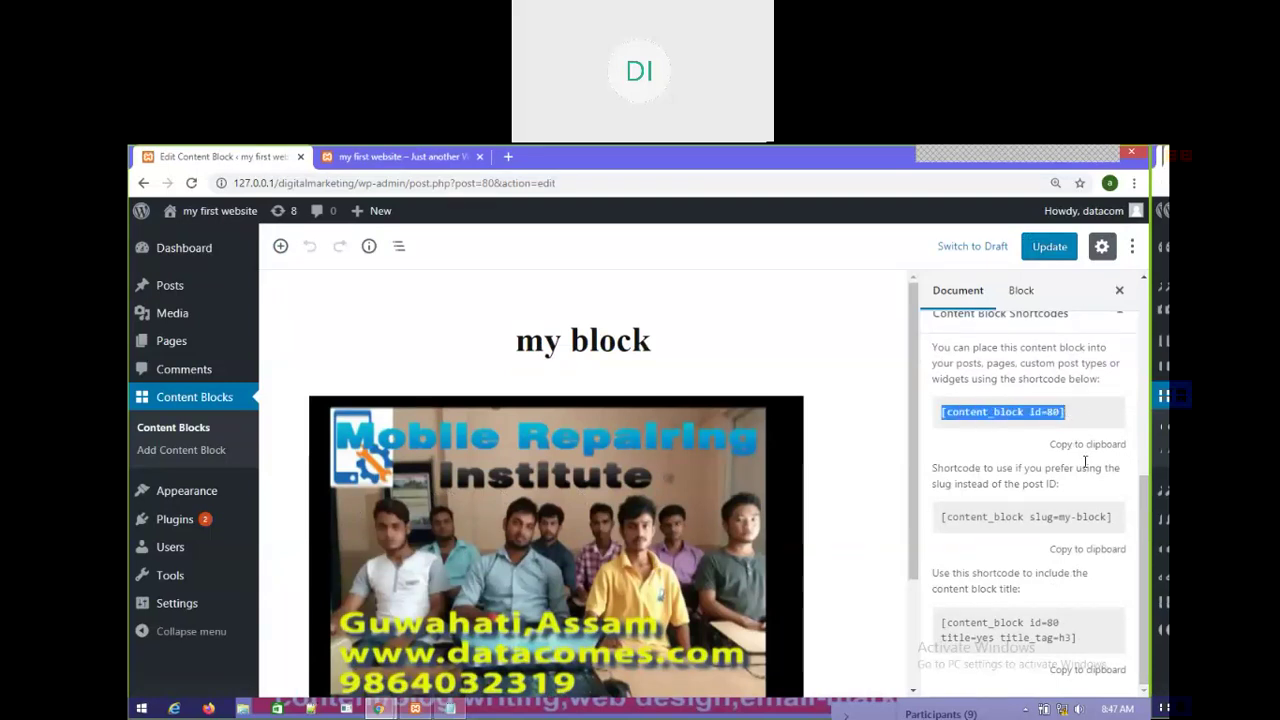
{"action": "right_click", "coordinate": [1036, 410]}
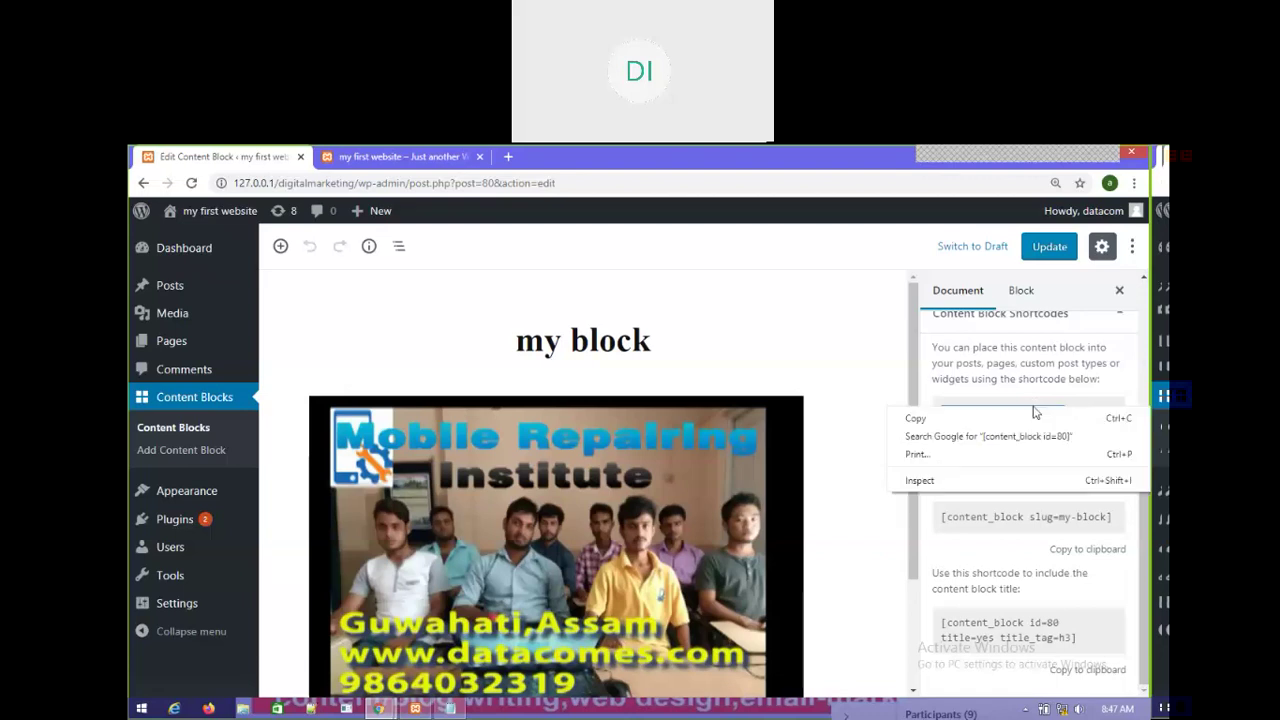
{"action": "left_click", "coordinate": [953, 420]}
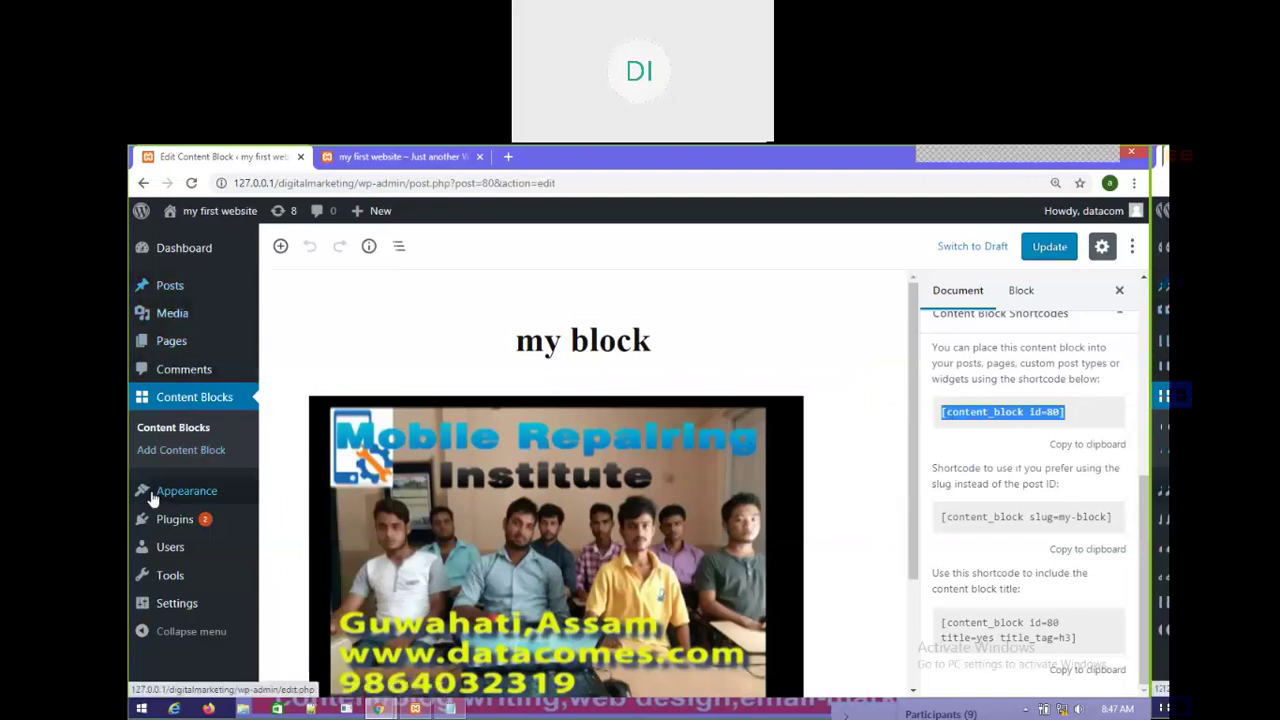
Step: Return to the dashboard, switch to the live website to look over the homepage, and open the Course page
{"action": "left_click", "coordinate": [179, 260]}
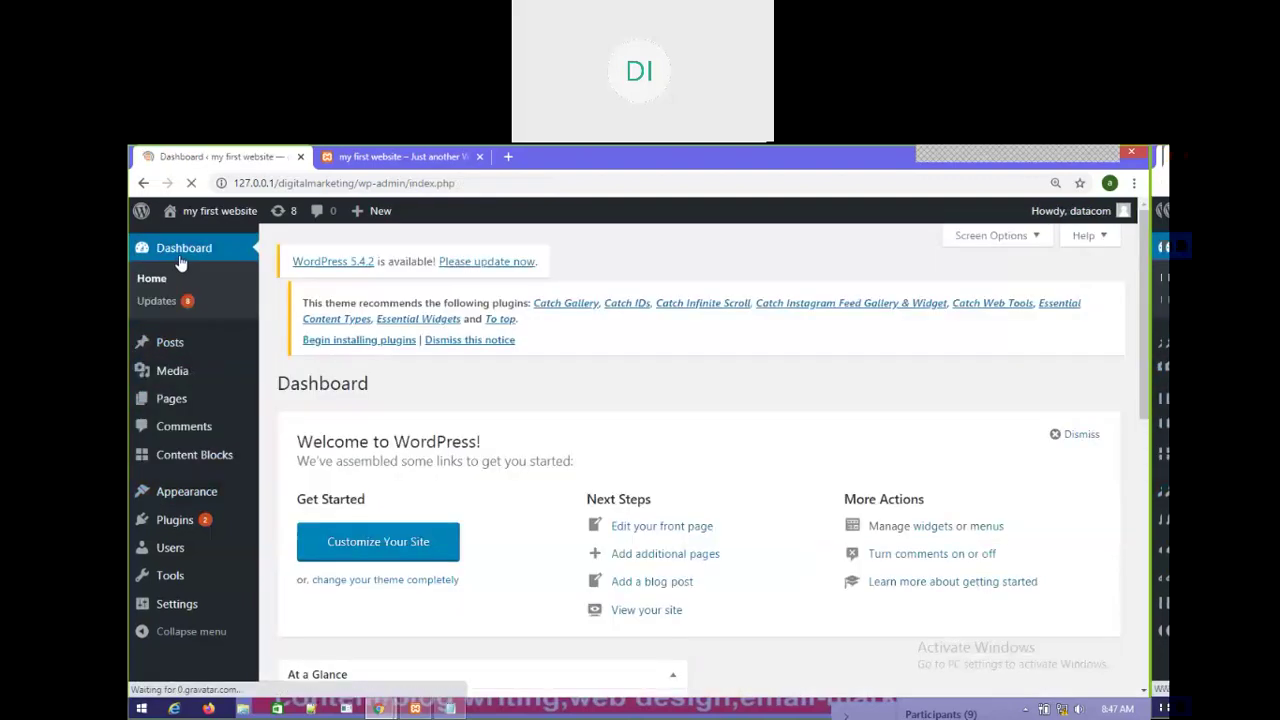
{"action": "left_click", "coordinate": [395, 156]}
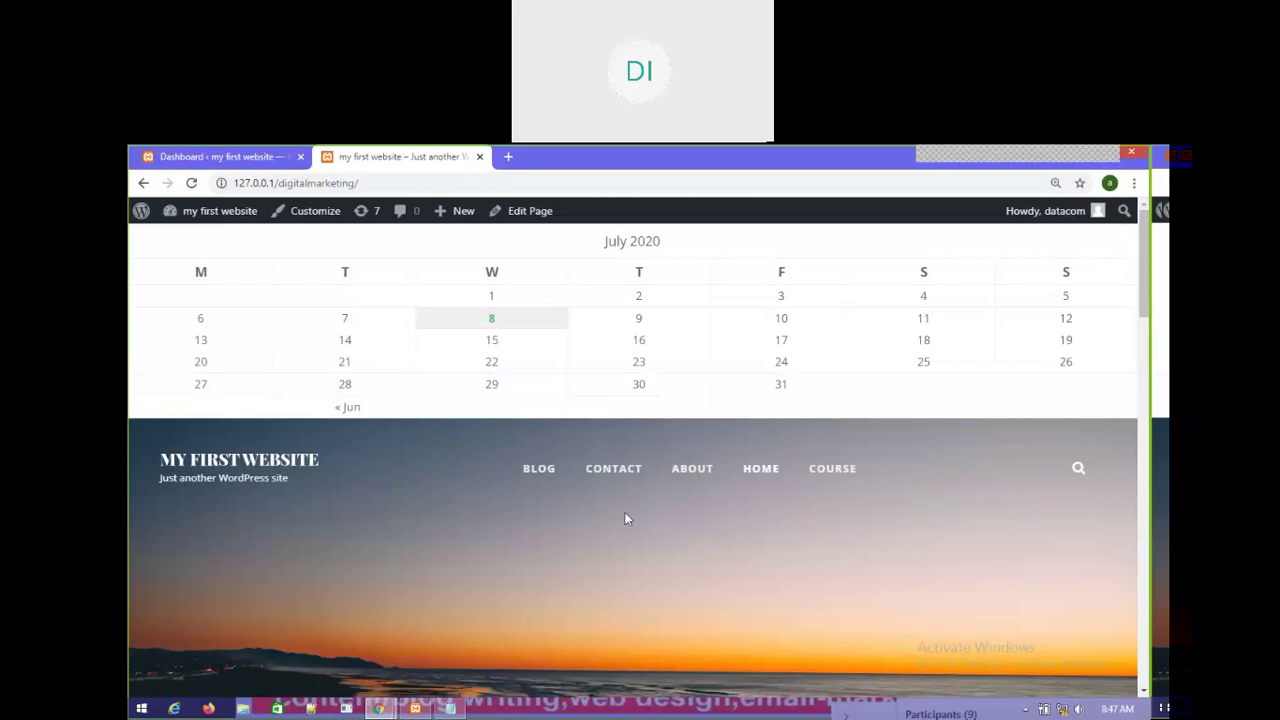
{"action": "scroll", "coordinate": [911, 560], "scroll_direction": "down", "scroll_amount": 8}
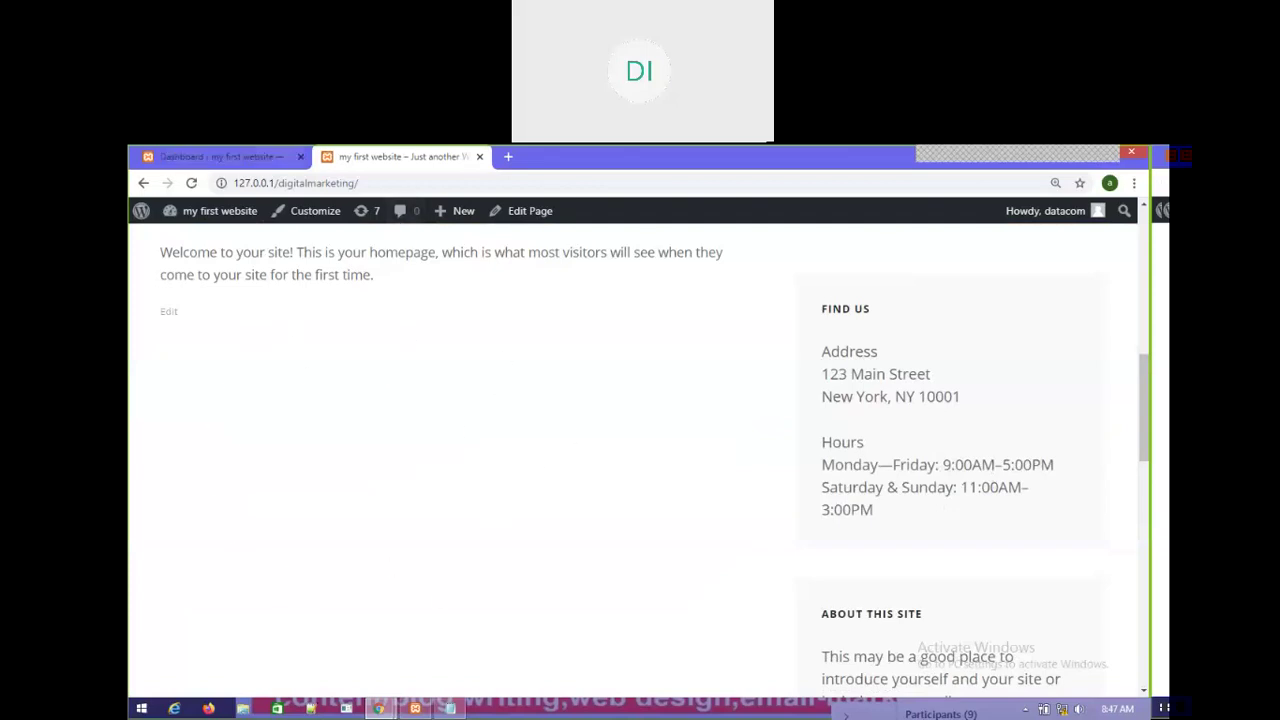
{"action": "scroll", "coordinate": [455, 467], "scroll_direction": "up", "scroll_amount": 1}
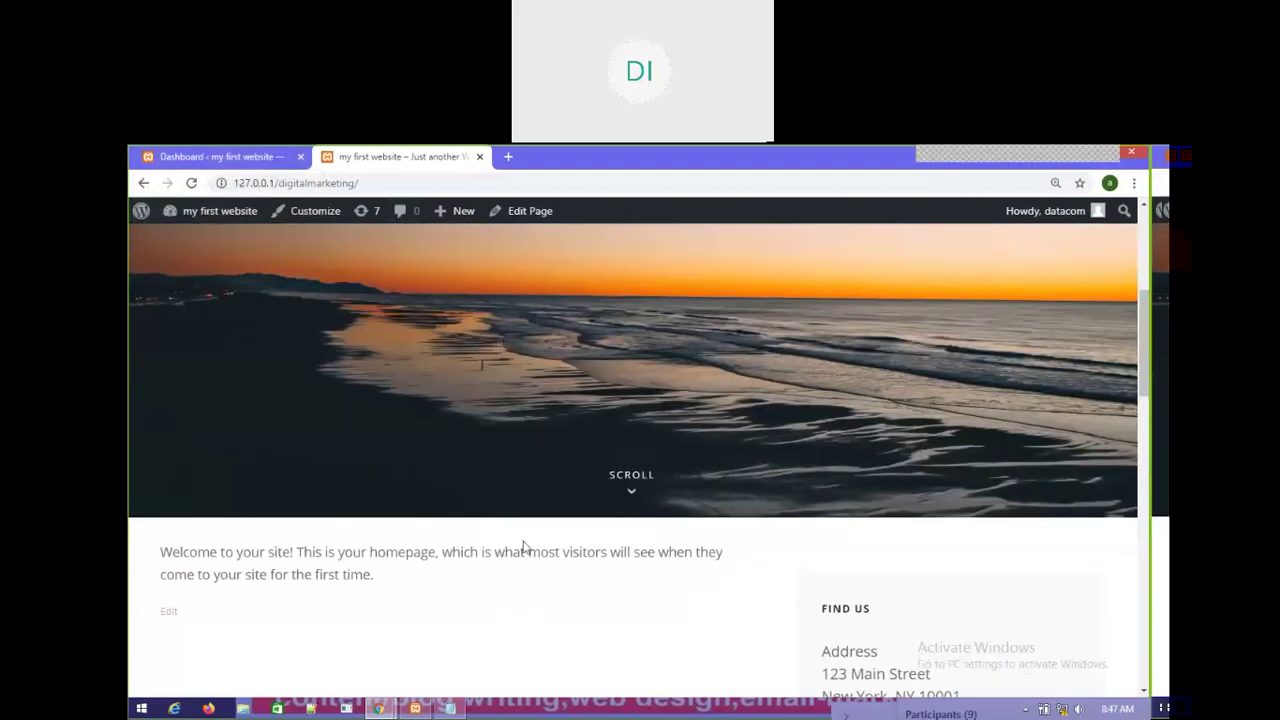
{"action": "scroll", "coordinate": [437, 609], "scroll_direction": "down", "scroll_amount": 3}
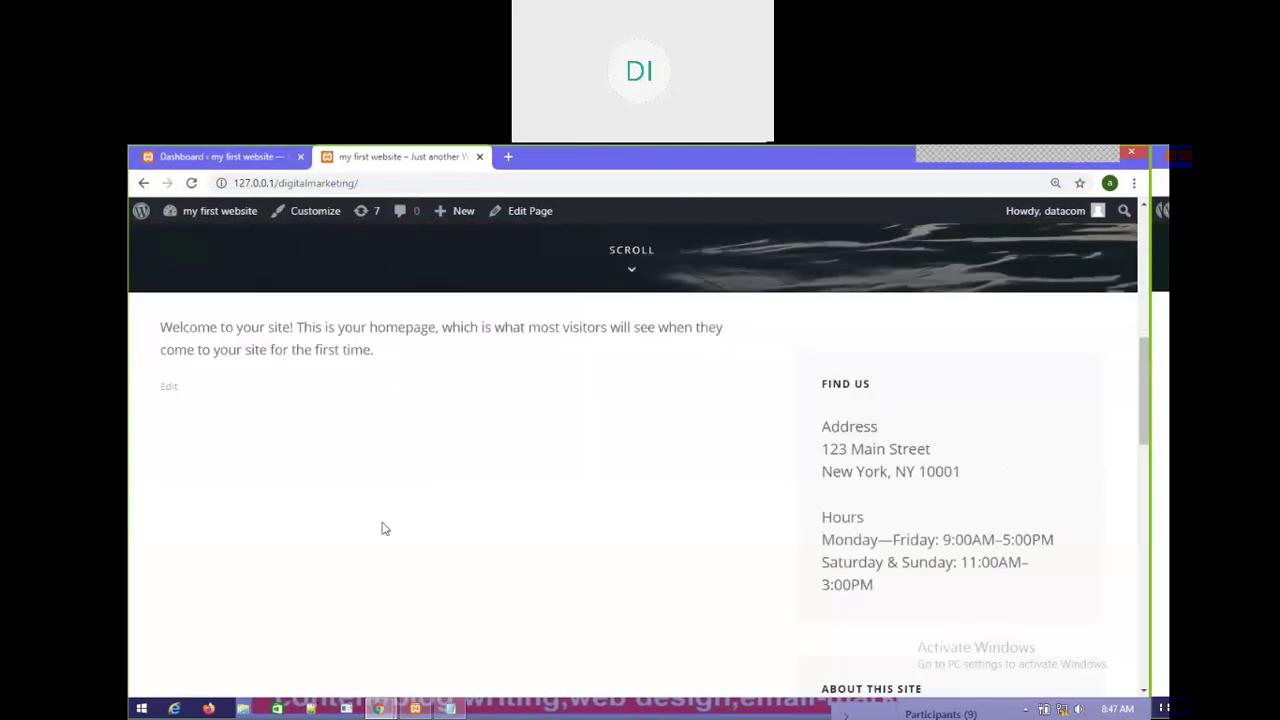
{"action": "scroll", "coordinate": [740, 480], "scroll_direction": "up", "scroll_amount": 4}
{"action": "scroll", "coordinate": [780, 460], "scroll_direction": "up", "scroll_amount": 2}
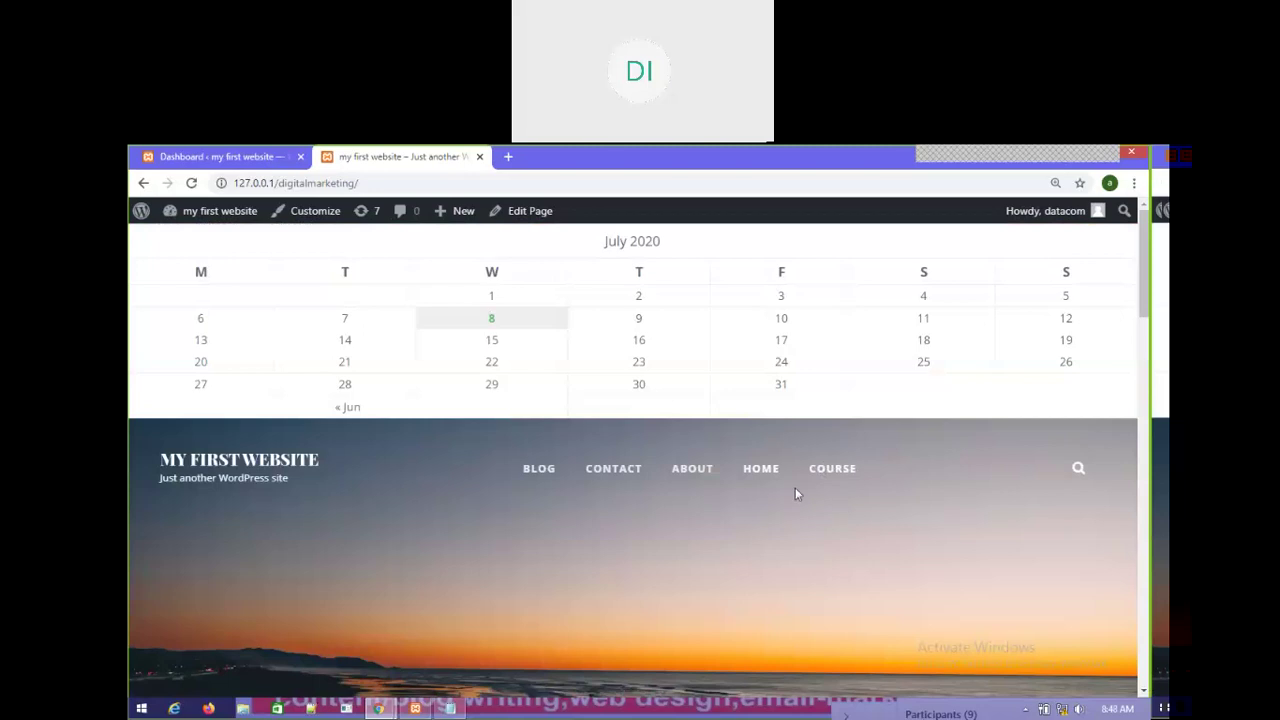
{"action": "scroll", "coordinate": [834, 510], "scroll_direction": "down", "scroll_amount": 1}
{"action": "left_click", "coordinate": [831, 320]}
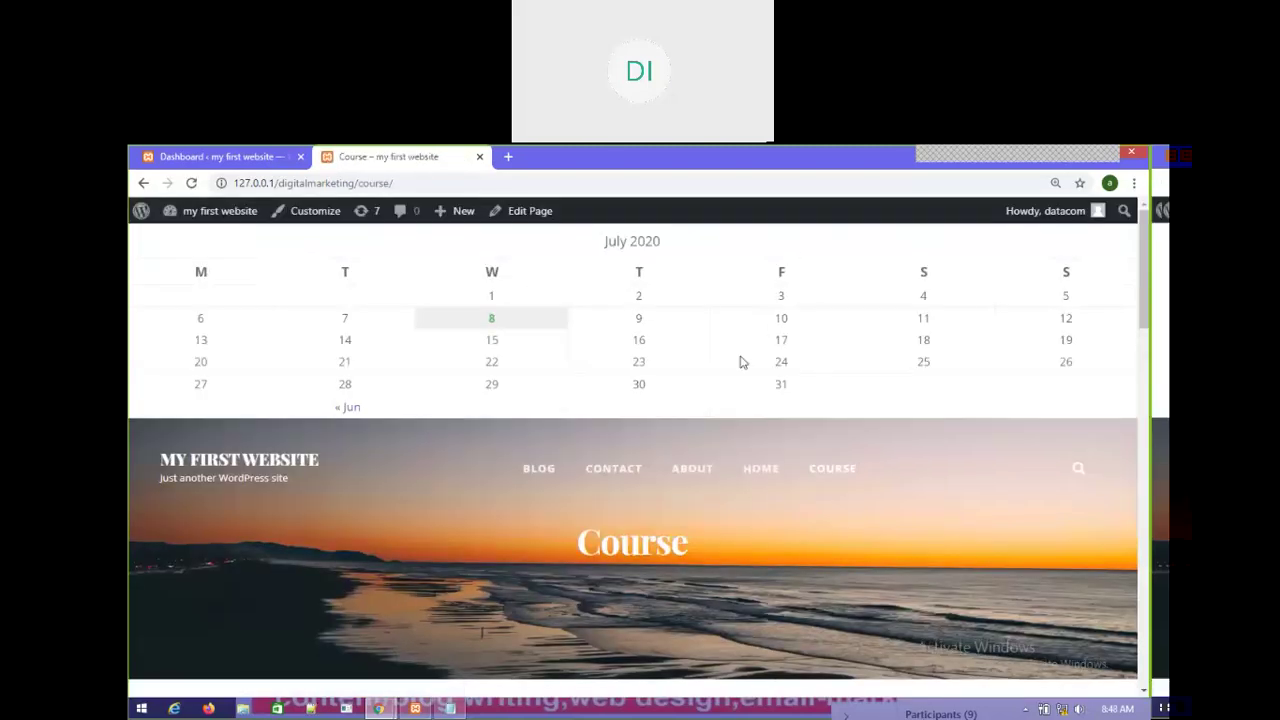
Step: Look over the live Course page's content and open the Course page for editing from the WordPress admin's page list
{"action": "scroll", "coordinate": [511, 553], "scroll_direction": "down", "scroll_amount": 5}
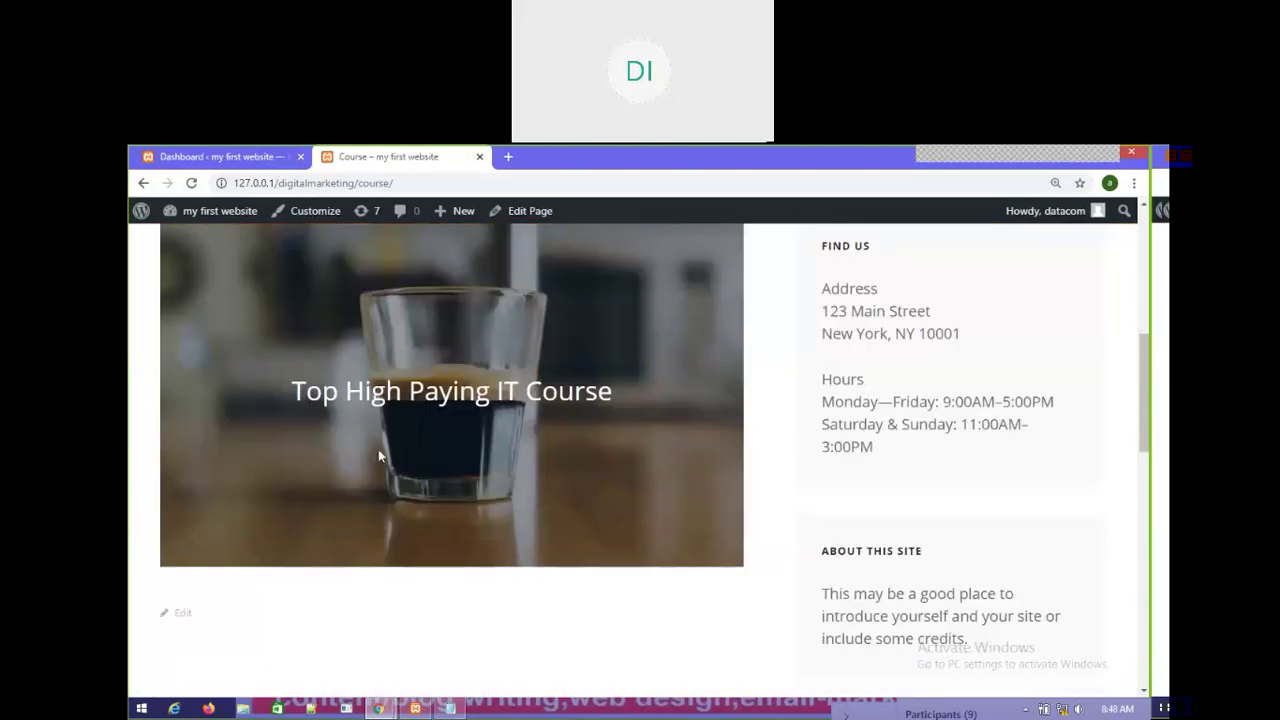
{"action": "scroll", "coordinate": [452, 465], "scroll_direction": "down", "scroll_amount": 2}
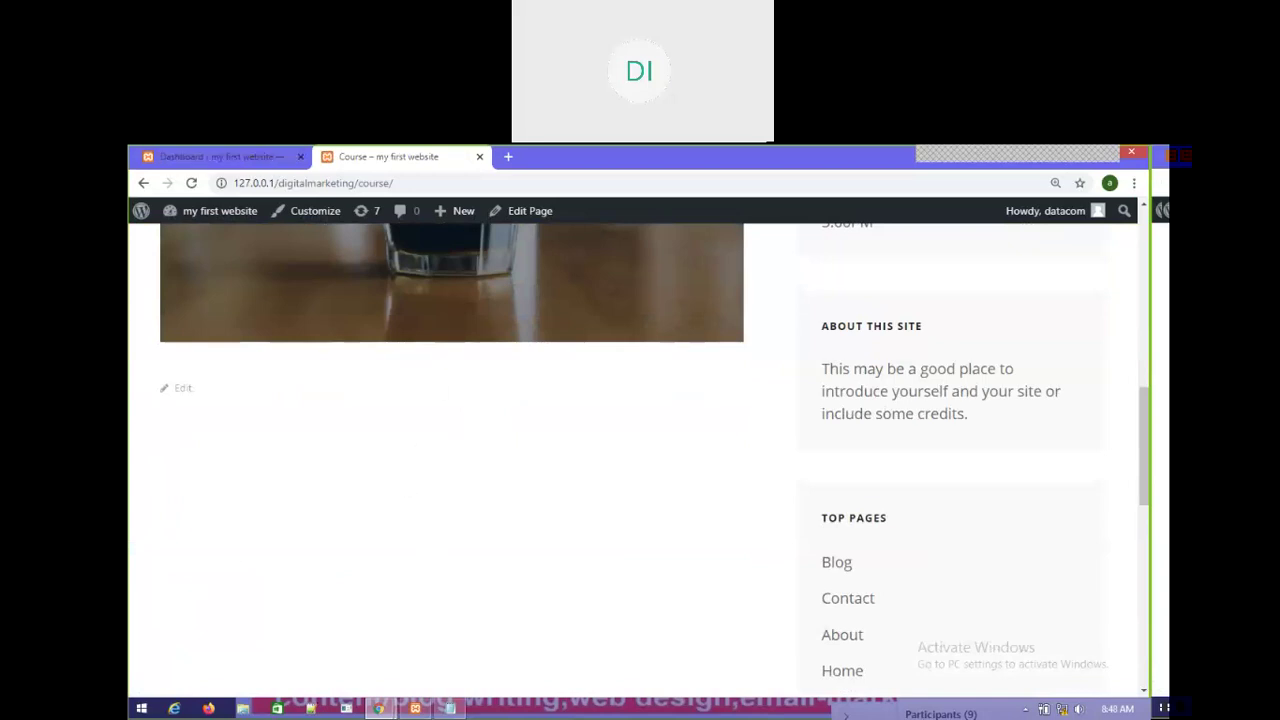
{"action": "left_click", "coordinate": [181, 162]}
{"action": "left_click", "coordinate": [173, 253]}
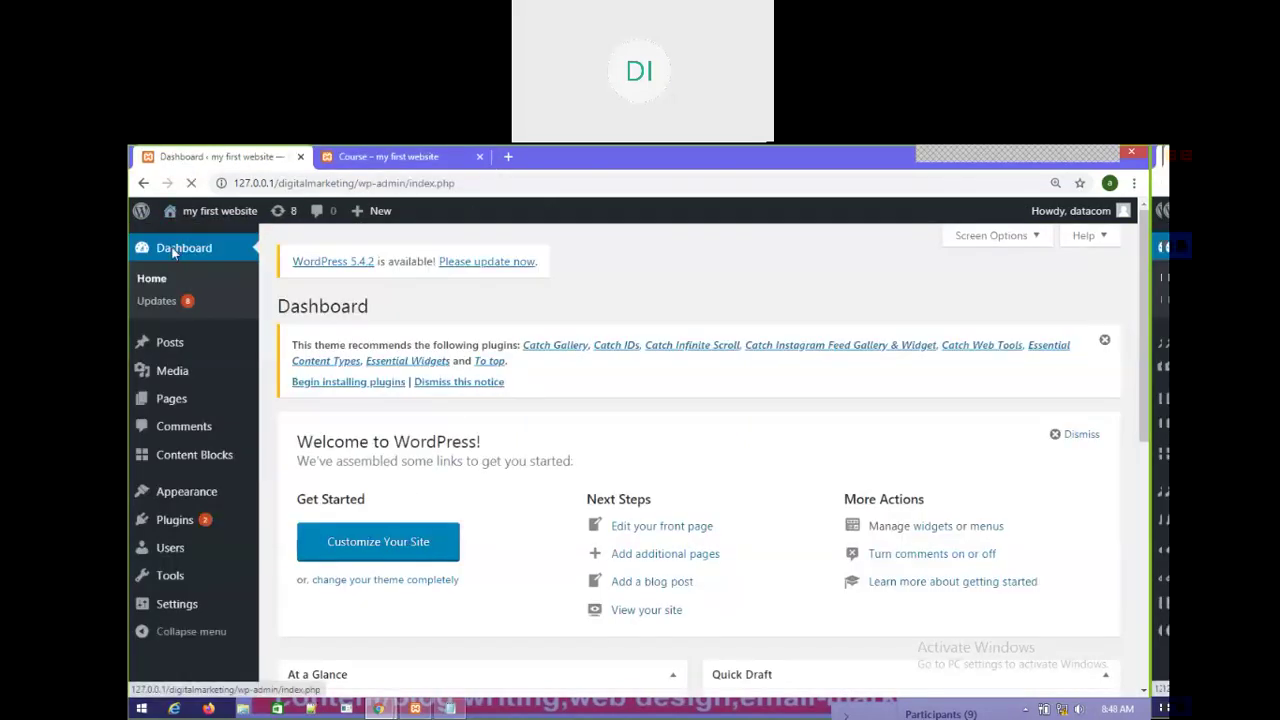
{"action": "mouse_move", "coordinate": [174, 399]}
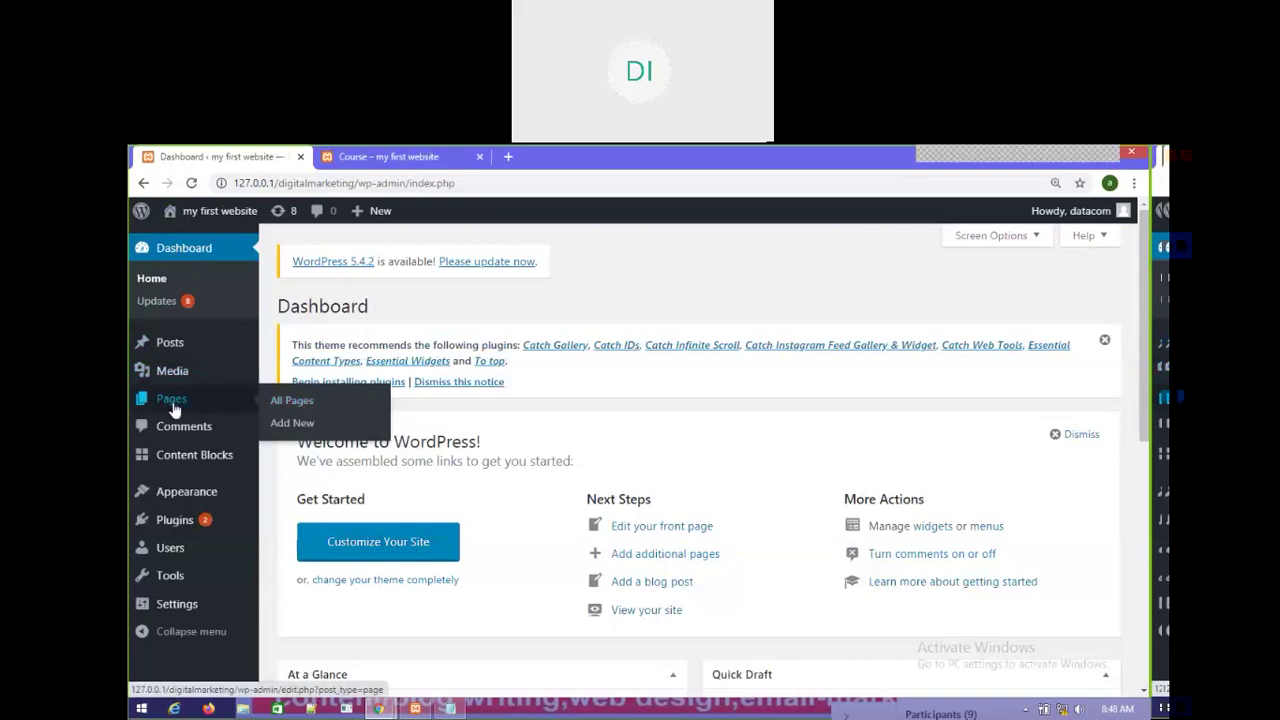
{"action": "left_click", "coordinate": [310, 402]}
{"action": "scroll", "coordinate": [330, 450], "scroll_direction": "down", "scroll_amount": 3}
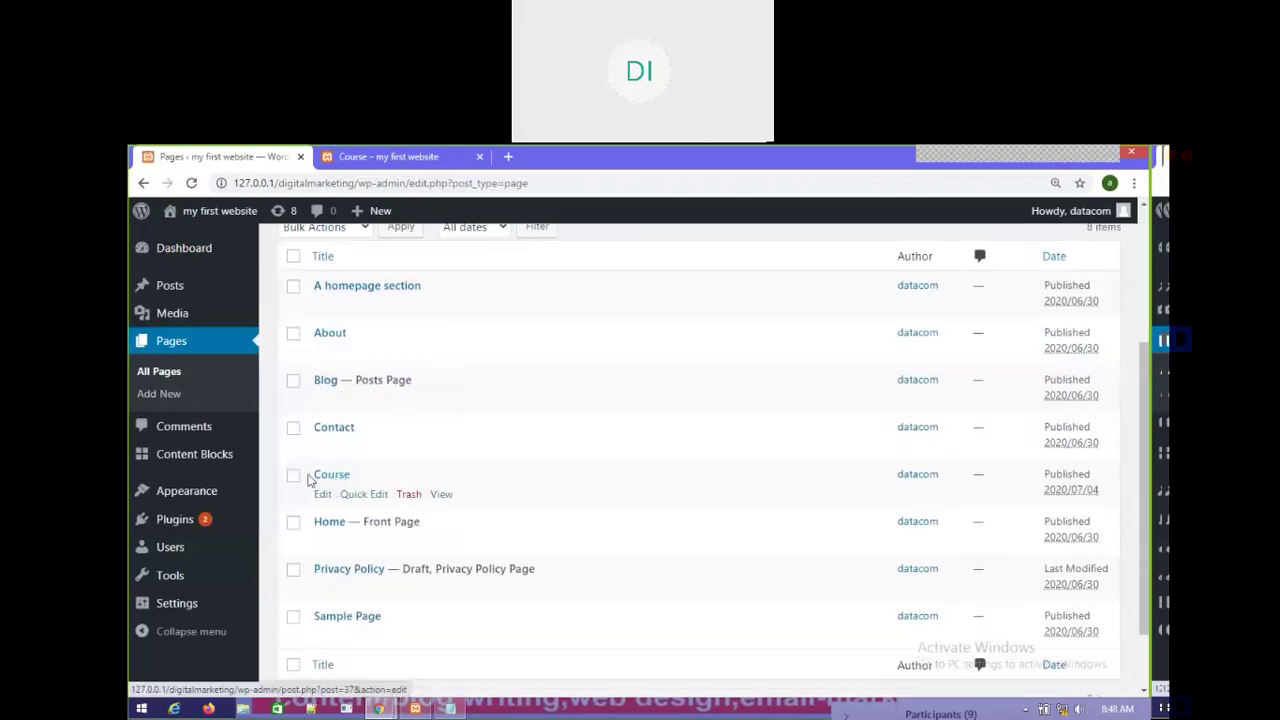
{"action": "left_click", "coordinate": [322, 496]}
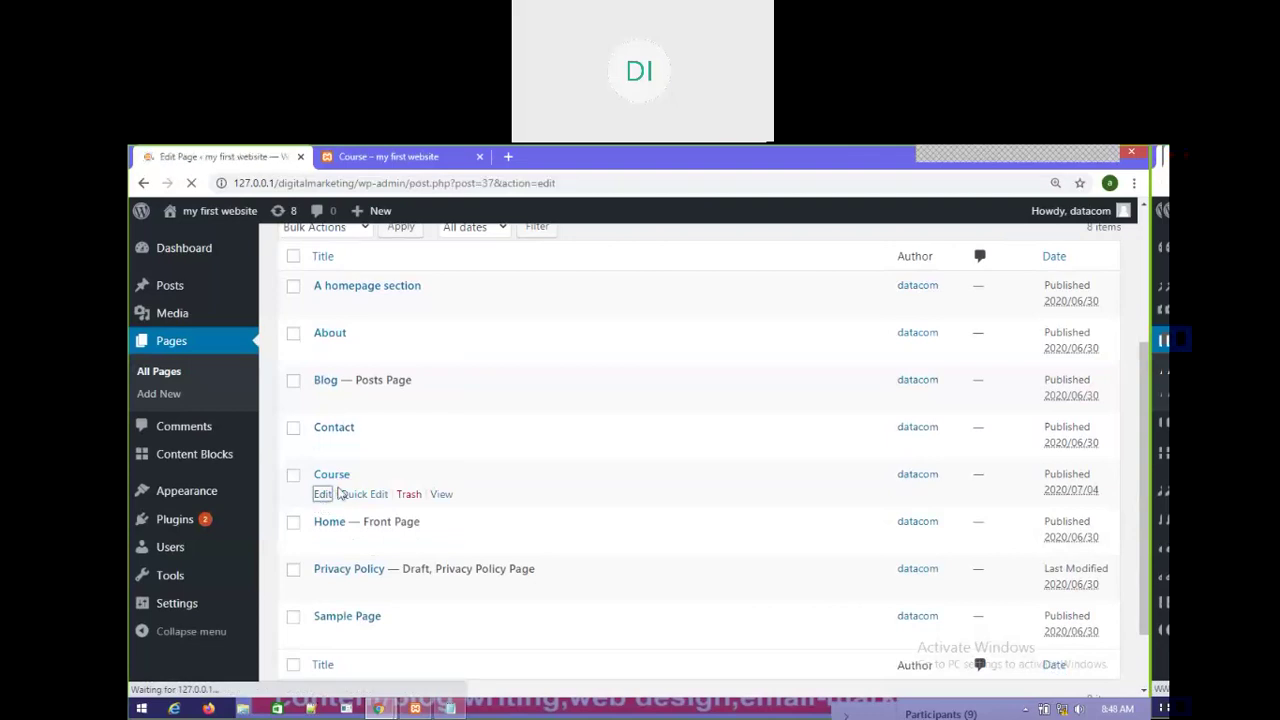
Step: Paste the shortcode [content_block id=80] into a new paragraph below the cover image and update the Course page
{"action": "scroll", "coordinate": [434, 470], "scroll_direction": "down", "scroll_amount": 2}
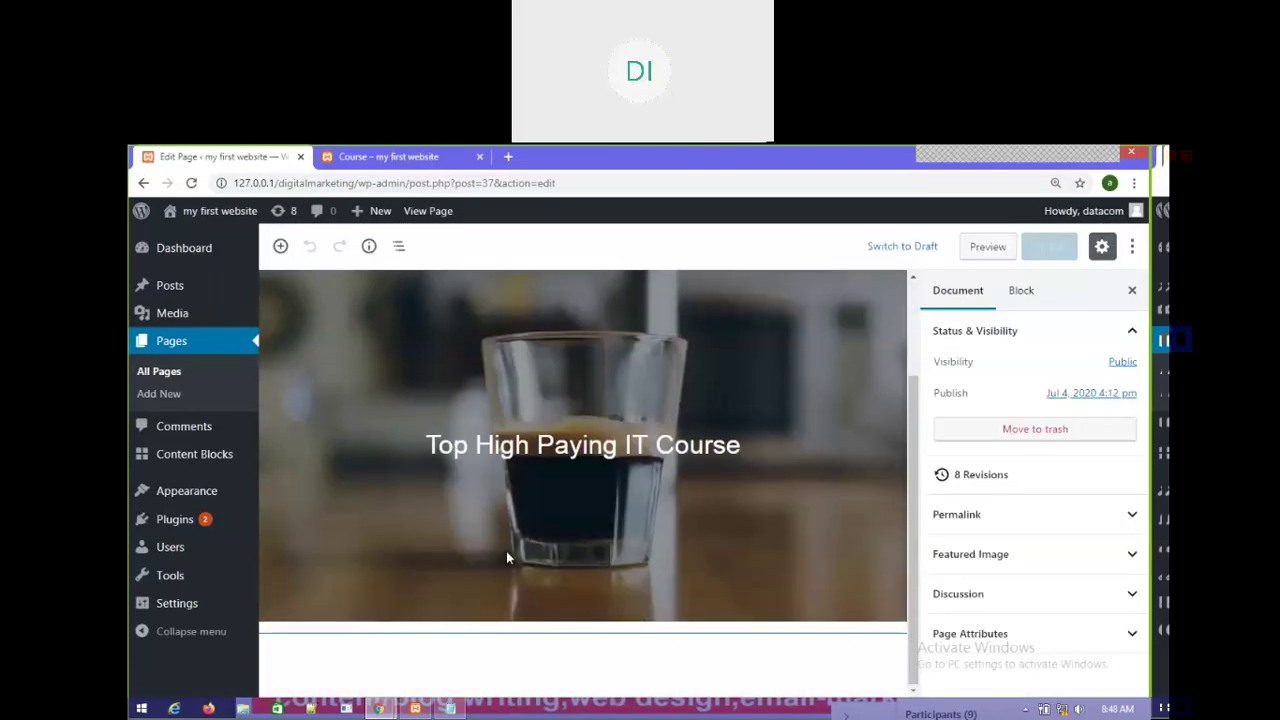
{"action": "scroll", "coordinate": [562, 575], "scroll_direction": "up", "scroll_amount": 2}
{"action": "scroll", "coordinate": [483, 648], "scroll_direction": "down", "scroll_amount": 2}
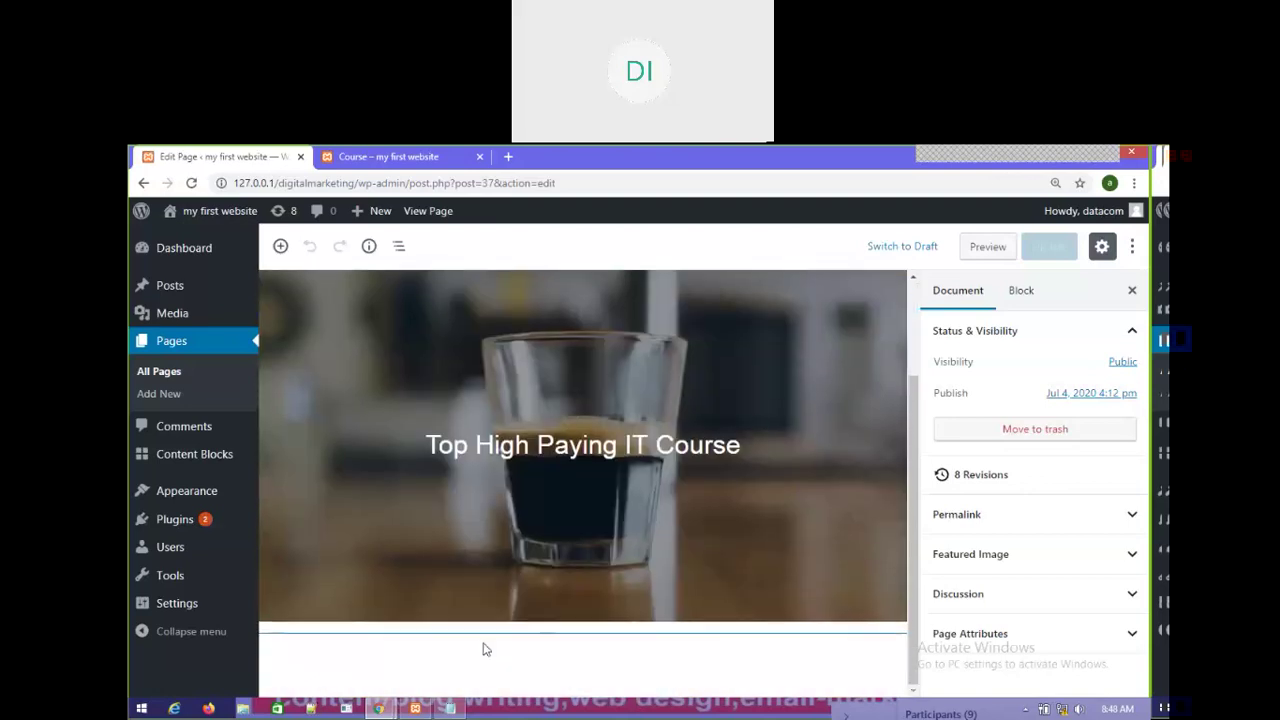
{"action": "left_click", "coordinate": [306, 657]}
{"action": "right_click", "coordinate": [313, 659]}
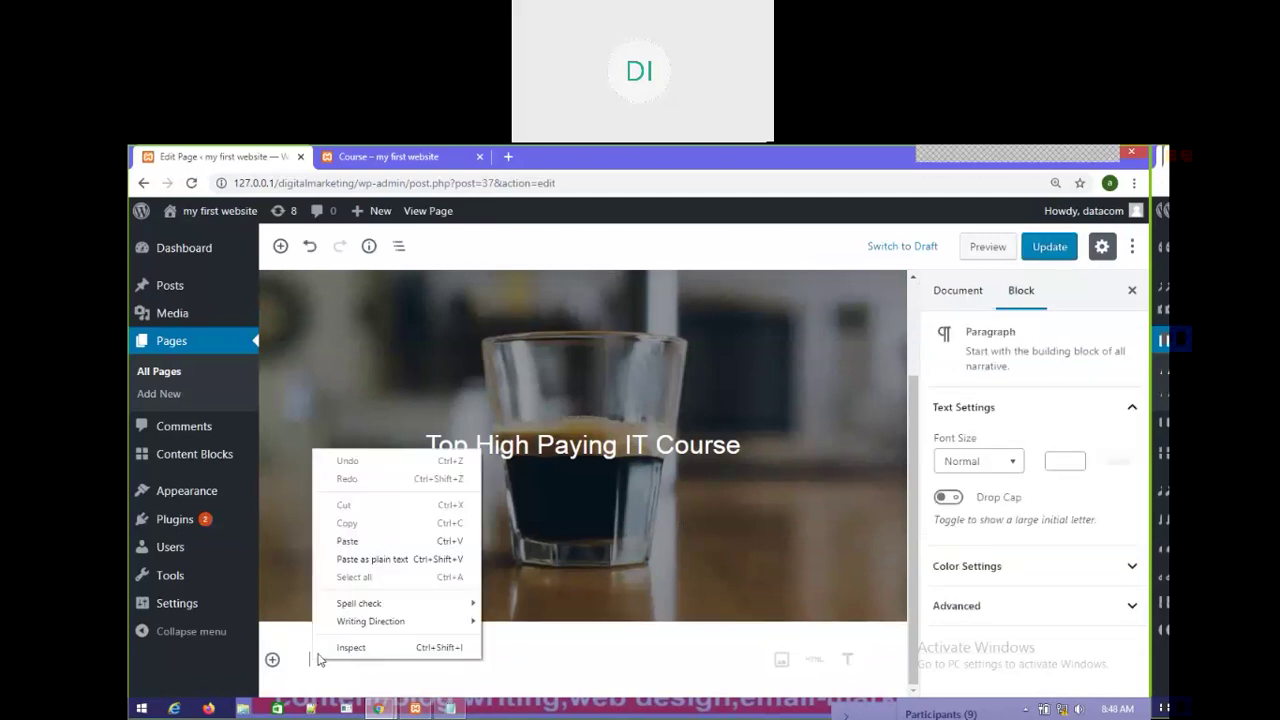
{"action": "left_click", "coordinate": [347, 541]}
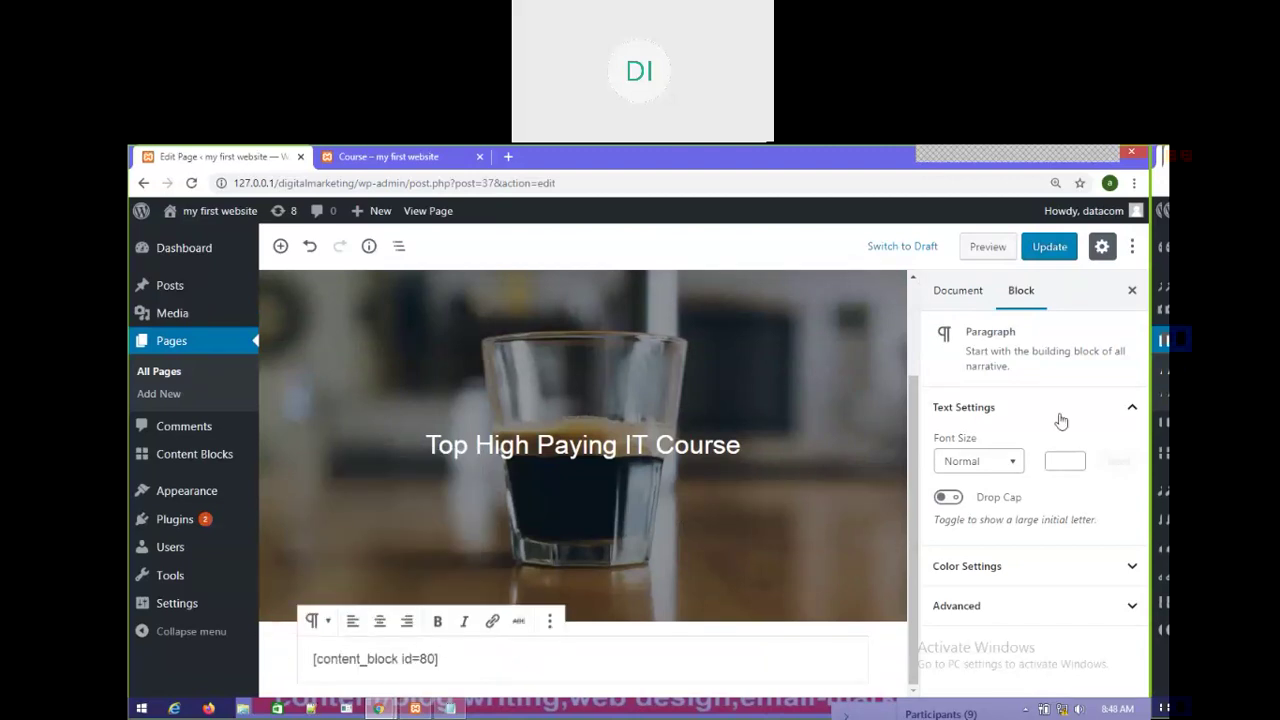
{"action": "left_click", "coordinate": [1055, 252]}
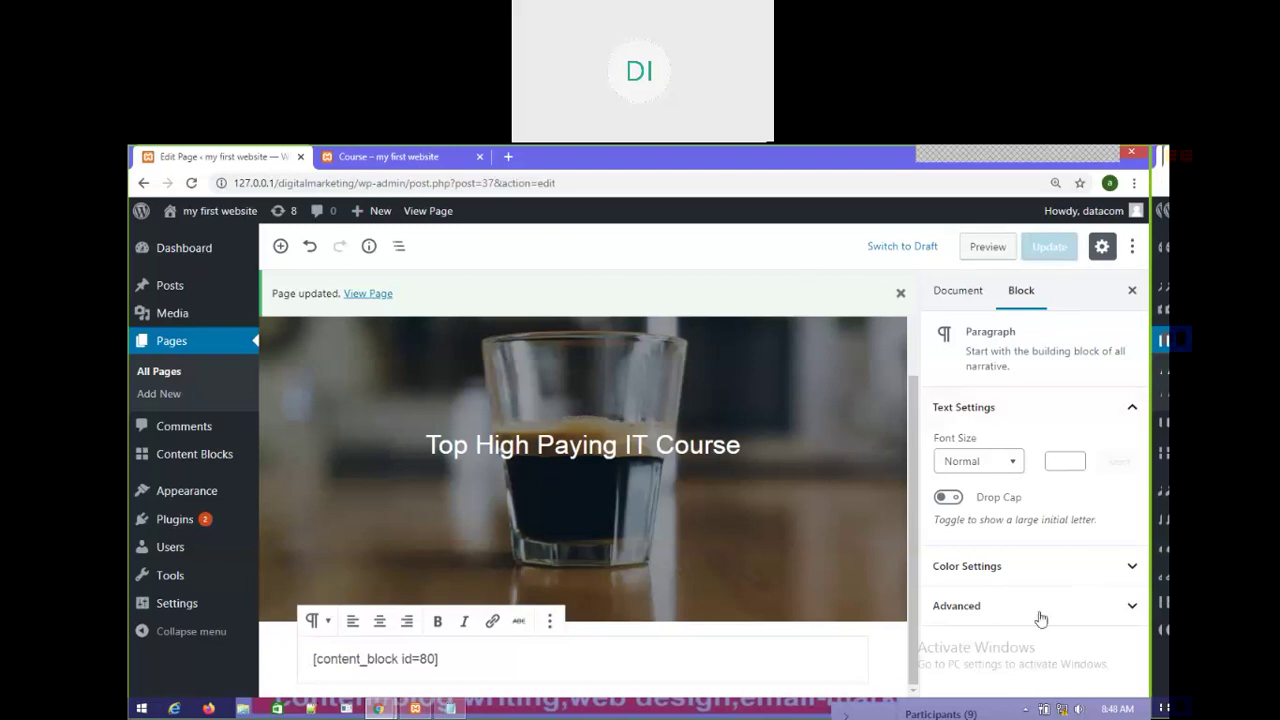
Step: Reload the live Course page and examine the area below the cover image and the sidebar
{"action": "left_click", "coordinate": [407, 160]}
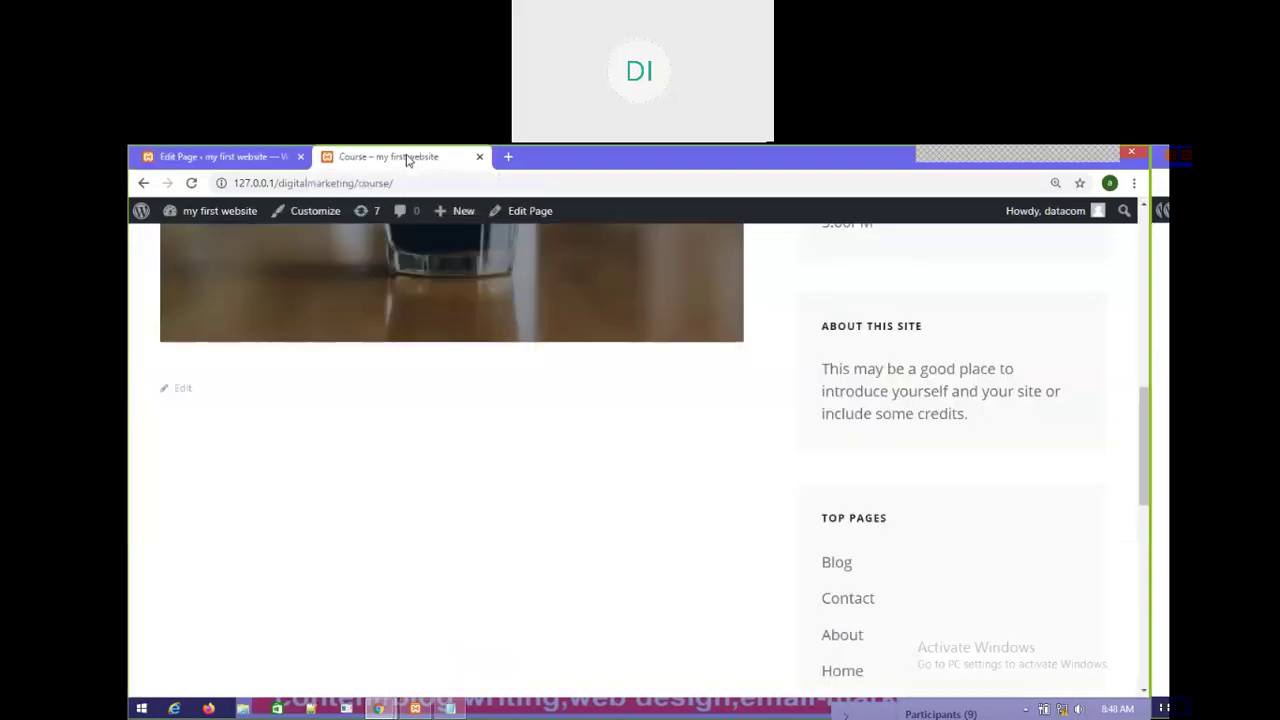
{"action": "right_click", "coordinate": [475, 510]}
{"action": "left_click", "coordinate": [491, 333]}
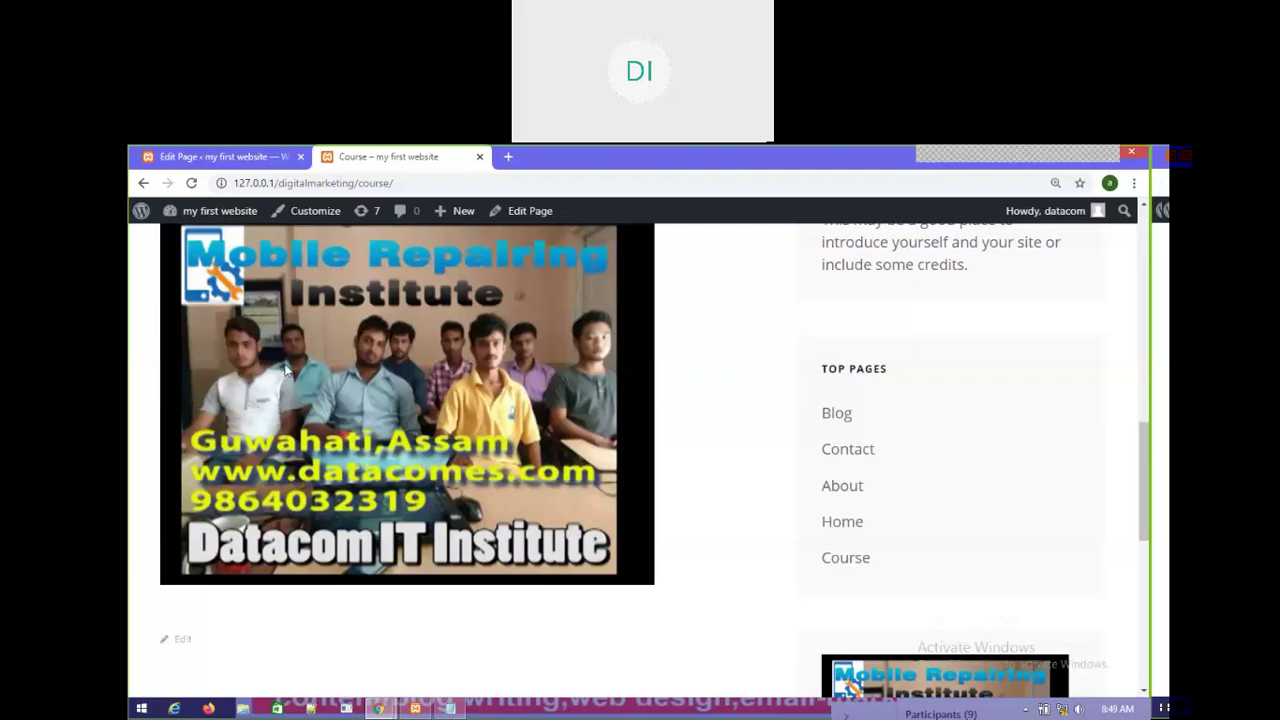
{"action": "scroll", "coordinate": [325, 416], "scroll_direction": "up", "scroll_amount": 3}
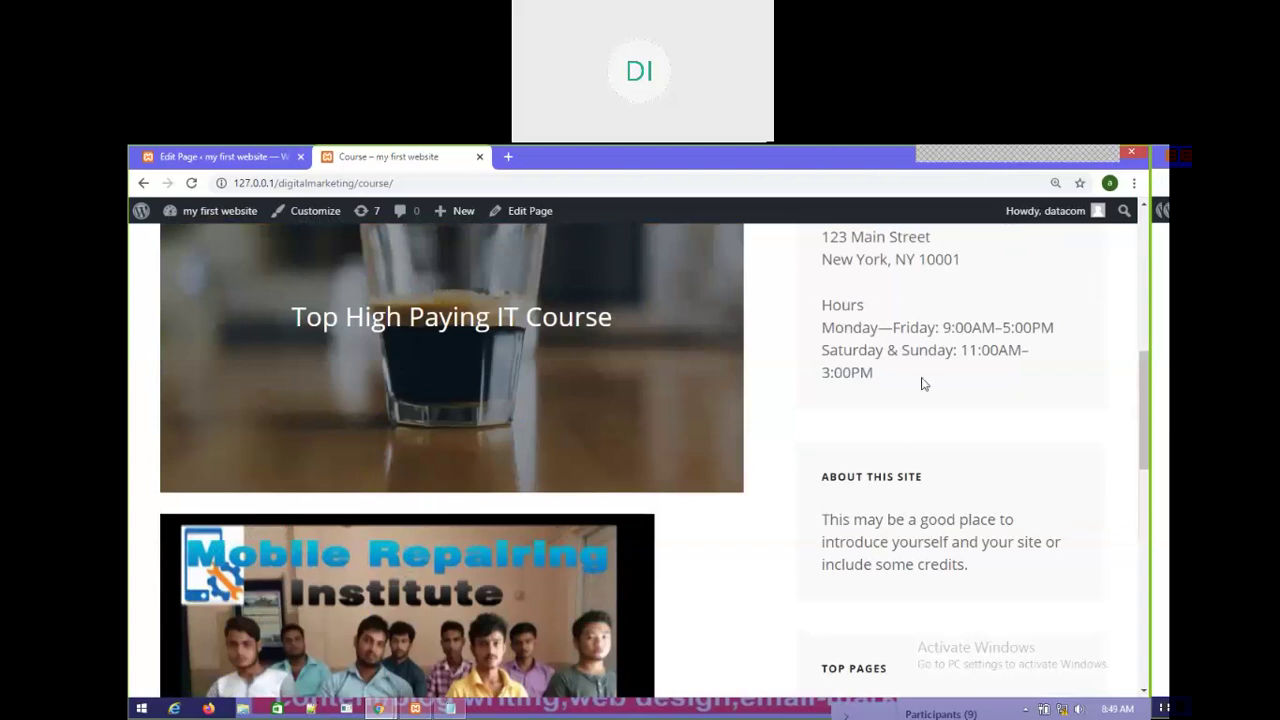
{"action": "scroll", "coordinate": [924, 384], "scroll_direction": "down", "scroll_amount": 3}
{"action": "scroll", "coordinate": [879, 502], "scroll_direction": "down", "scroll_amount": 4}
{"action": "scroll", "coordinate": [680, 583], "scroll_direction": "up", "scroll_amount": 4}
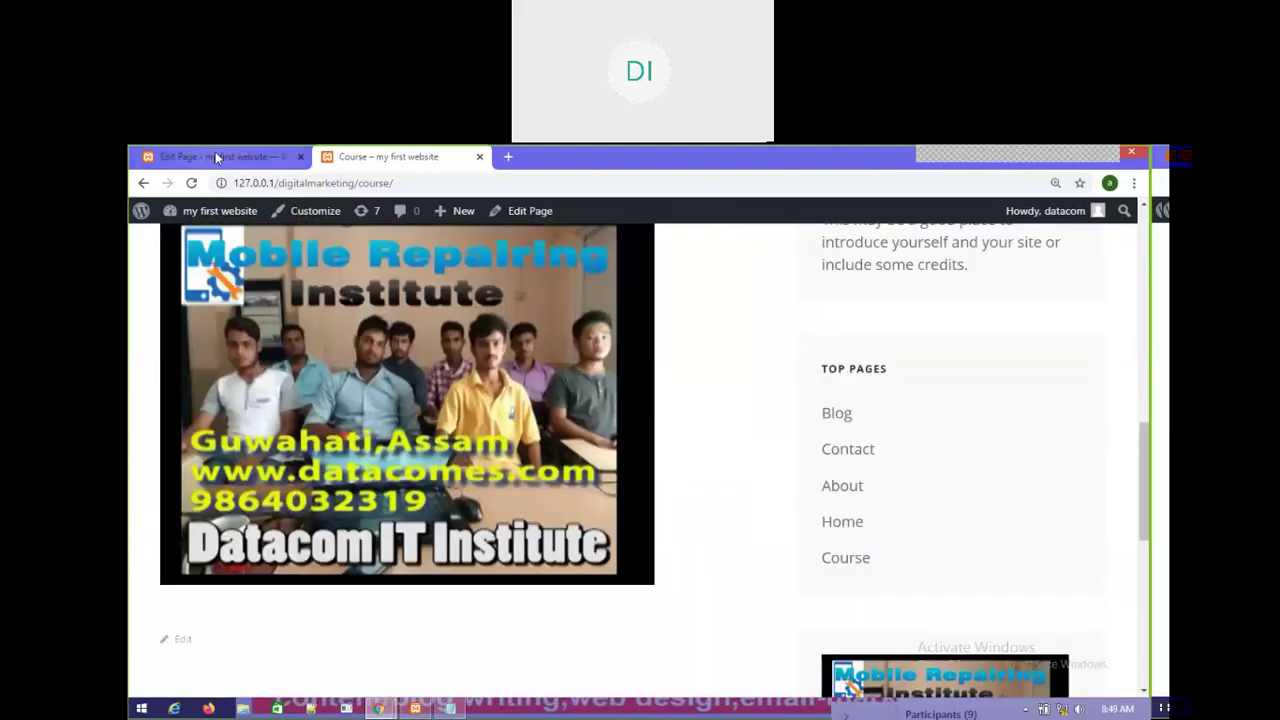
Step: Go to the Widgets page in the WordPress admin and add a Text widget to the Sidebar area
{"action": "left_click", "coordinate": [215, 156]}
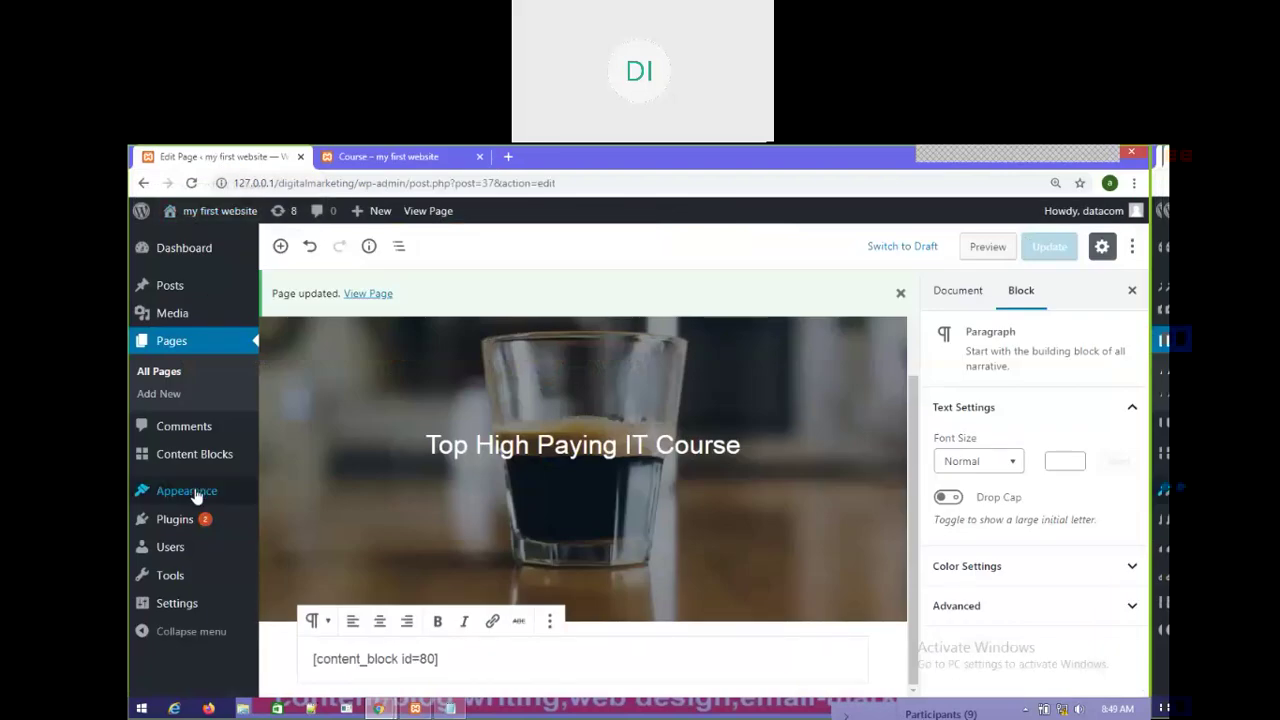
{"action": "mouse_move", "coordinate": [197, 497]}
{"action": "left_click", "coordinate": [290, 481]}
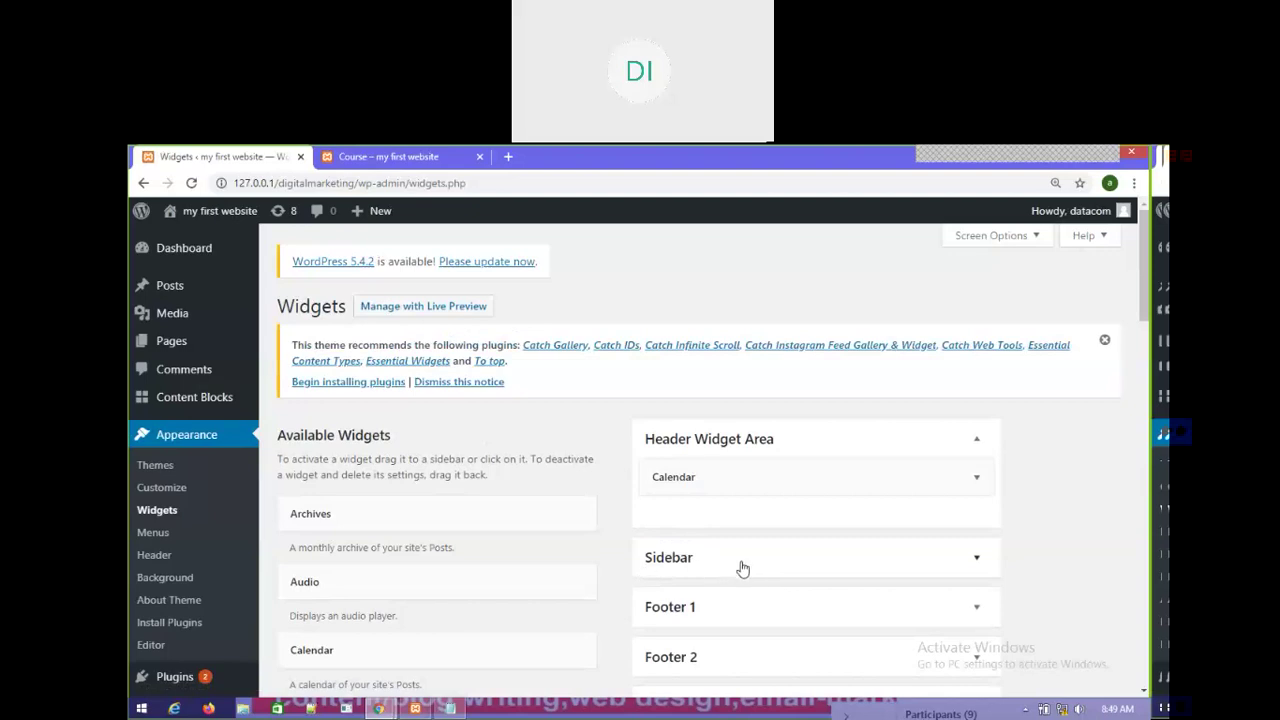
{"action": "scroll", "coordinate": [740, 560], "scroll_direction": "down", "scroll_amount": 3}
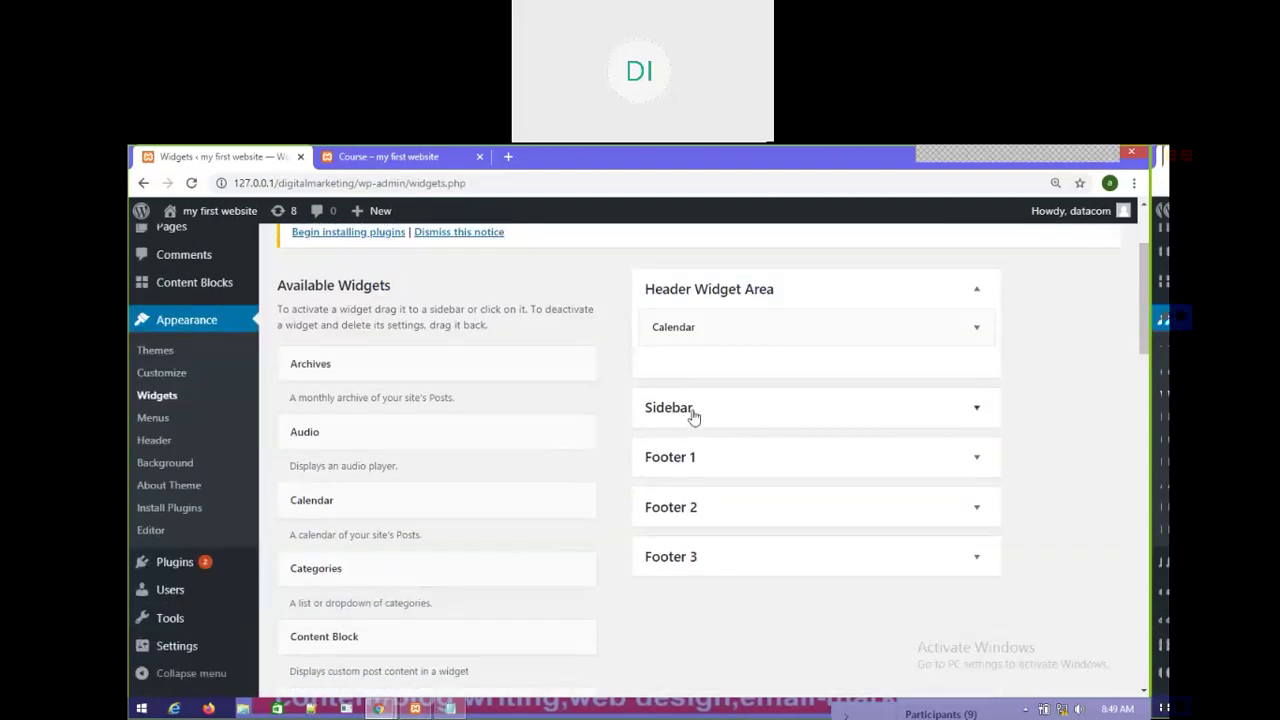
{"action": "scroll", "coordinate": [420, 509], "scroll_direction": "down", "scroll_amount": 3}
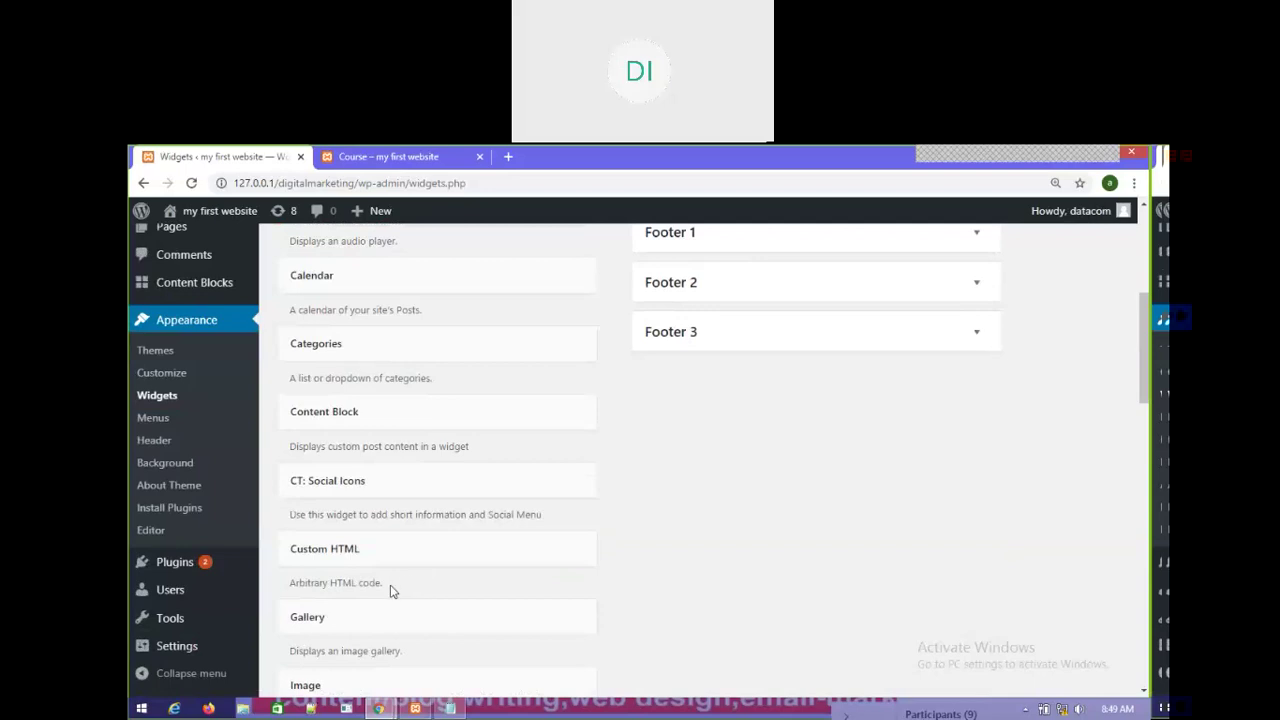
{"action": "scroll", "coordinate": [340, 565], "scroll_direction": "down", "scroll_amount": 1}
{"action": "scroll", "coordinate": [357, 537], "scroll_direction": "down", "scroll_amount": 2}
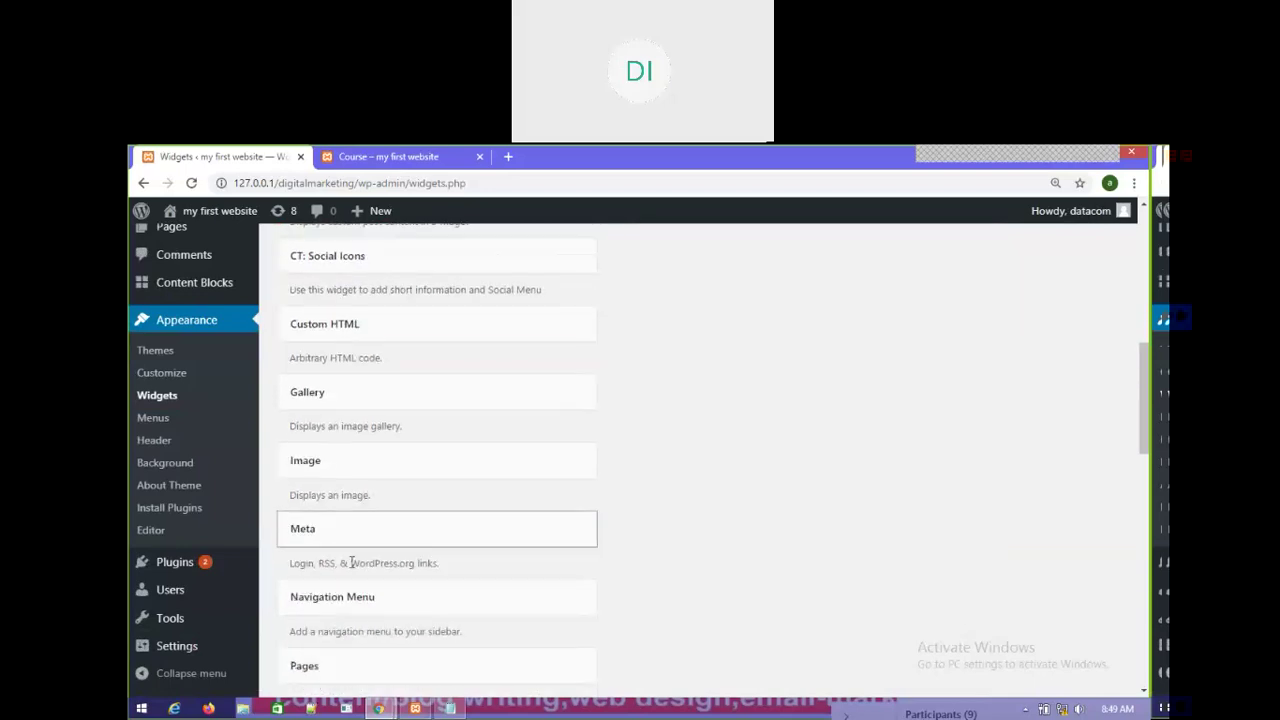
{"action": "scroll", "coordinate": [334, 609], "scroll_direction": "down", "scroll_amount": 2}
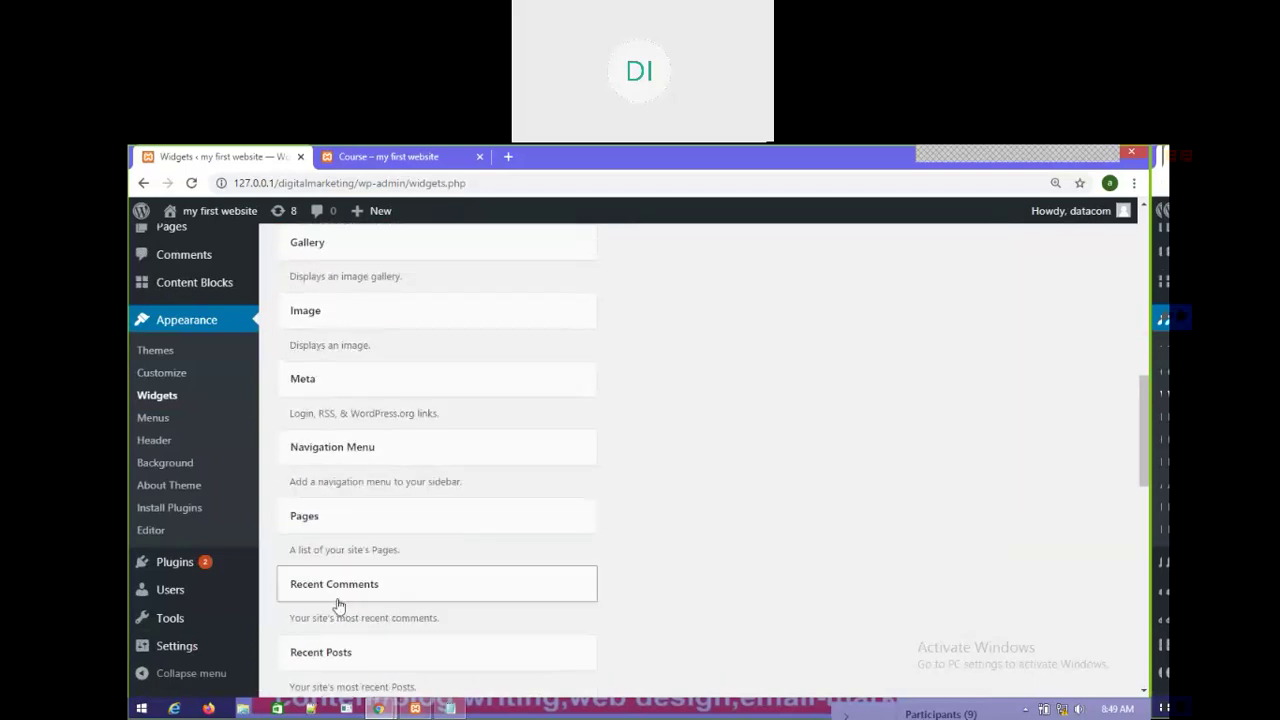
{"action": "scroll", "coordinate": [338, 602], "scroll_direction": "down", "scroll_amount": 2}
{"action": "scroll", "coordinate": [323, 551], "scroll_direction": "down", "scroll_amount": 3}
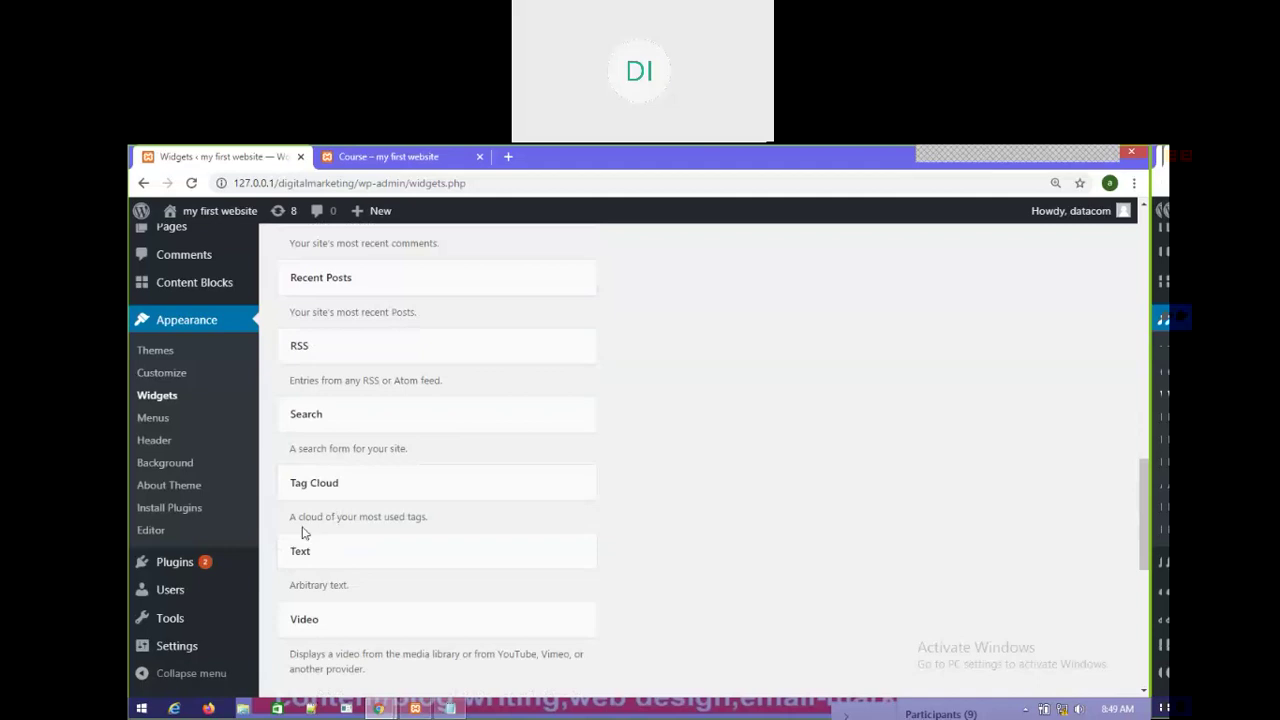
{"action": "left_click", "coordinate": [355, 560]}
{"action": "left_click", "coordinate": [325, 430]}
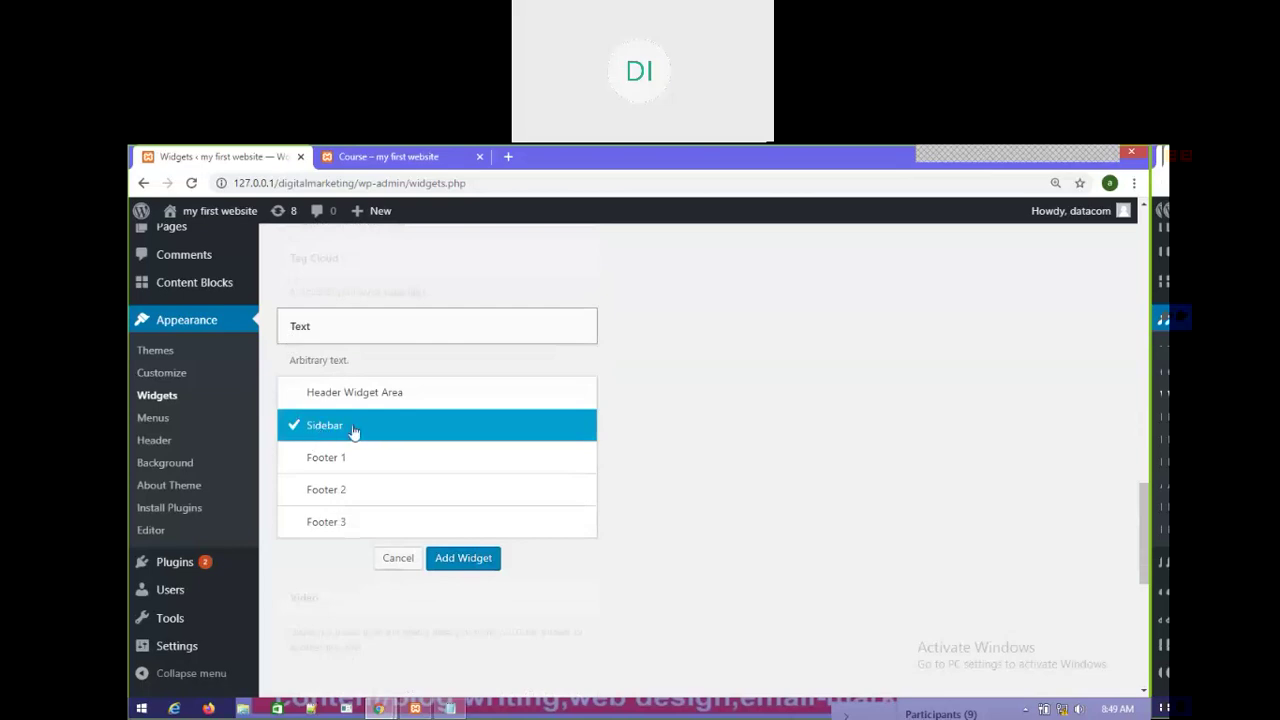
{"action": "left_click", "coordinate": [469, 563]}
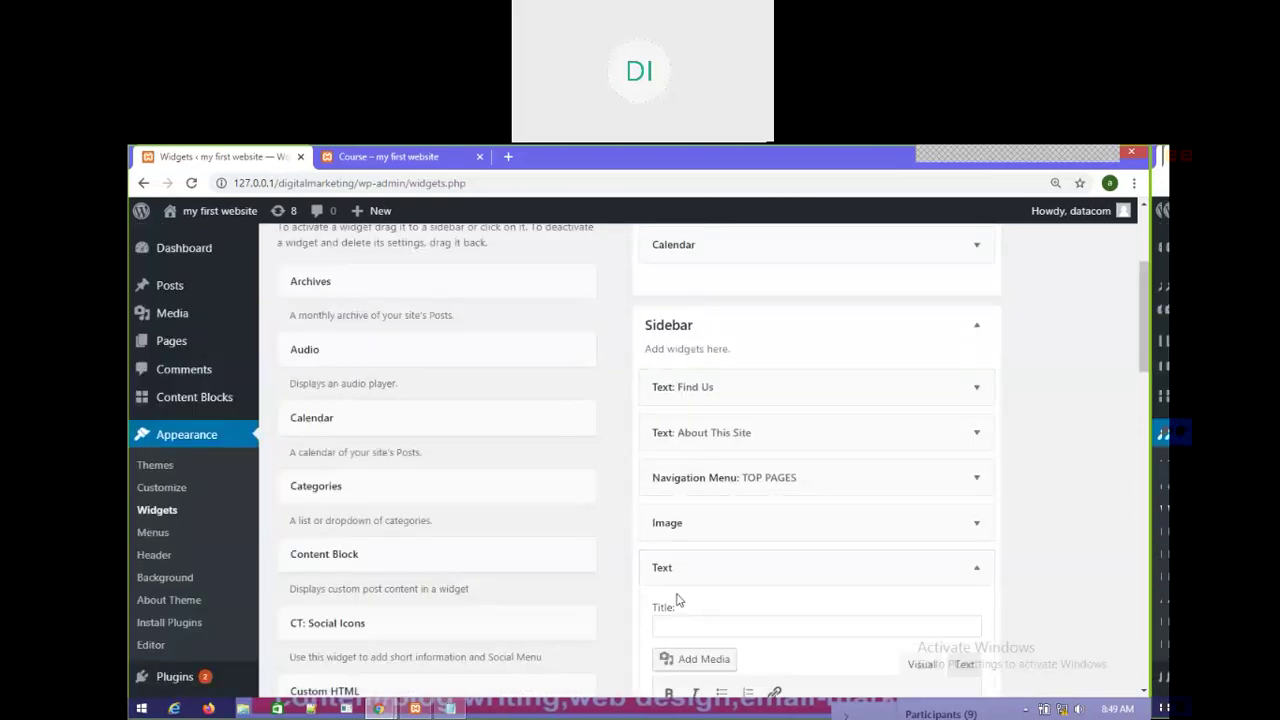
Step: Paste the shortcode [content_block id=80] into the new sidebar Text widget's content, then save and collapse the widget
{"action": "scroll", "coordinate": [660, 560], "scroll_direction": "down", "scroll_amount": 2}
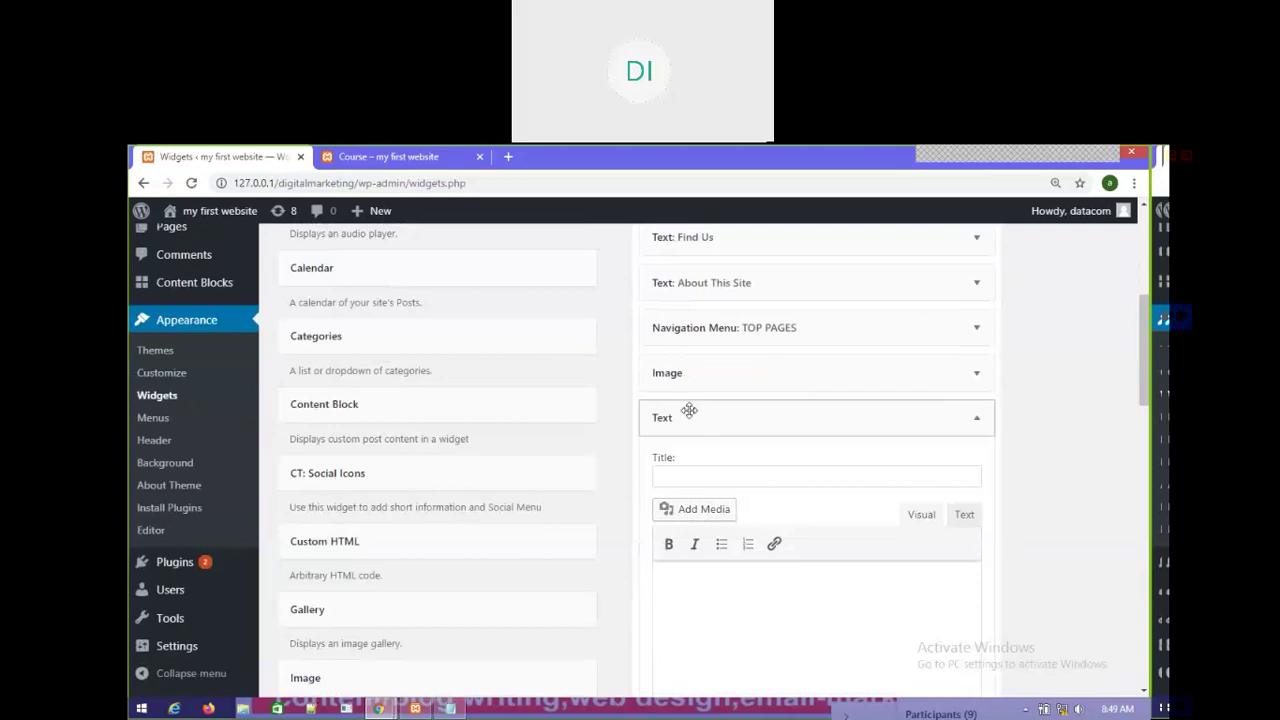
{"action": "right_click", "coordinate": [709, 601]}
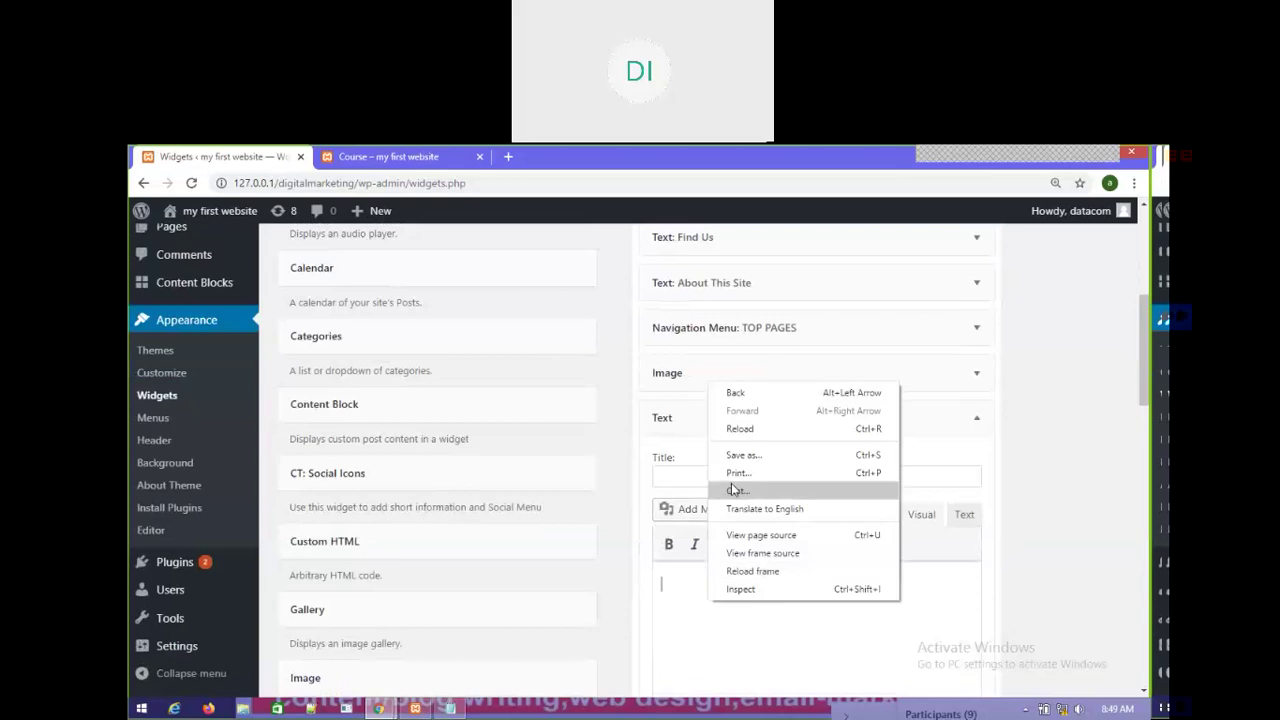
{"action": "left_click", "coordinate": [688, 618]}
{"action": "right_click", "coordinate": [678, 596]}
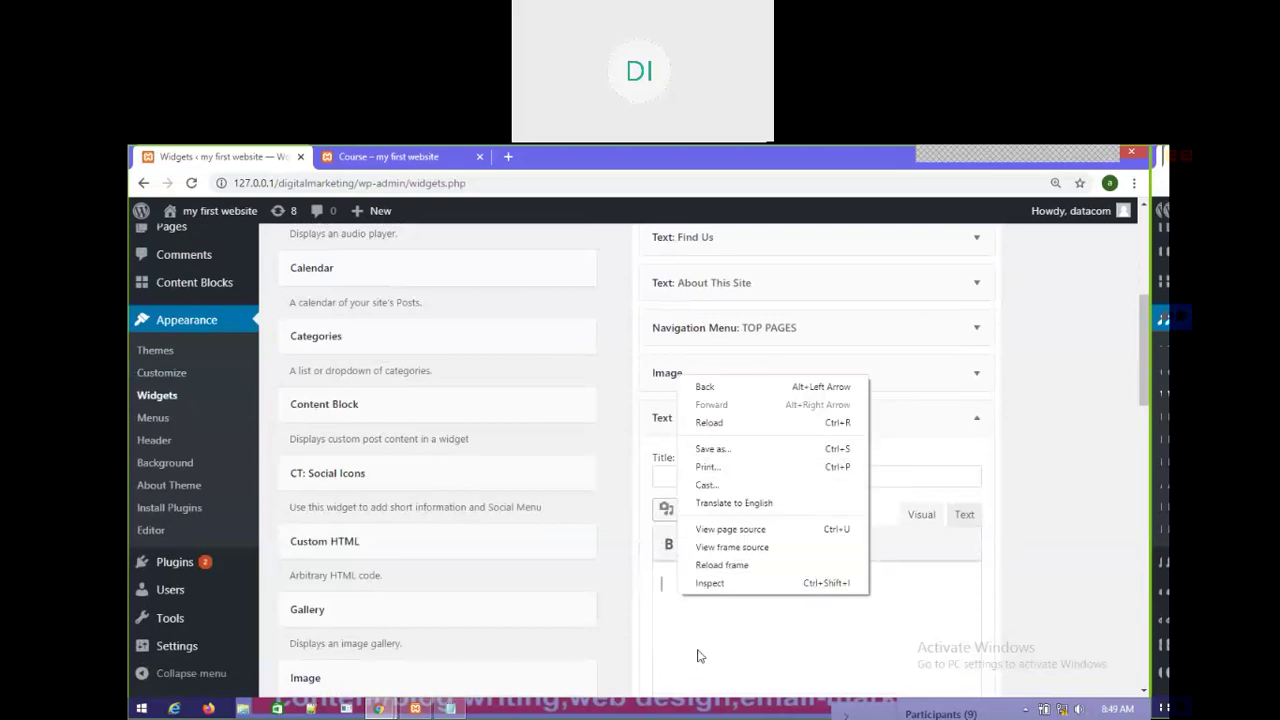
{"action": "left_click", "coordinate": [691, 638]}
{"action": "type", "text": "[content_block id=80]"}
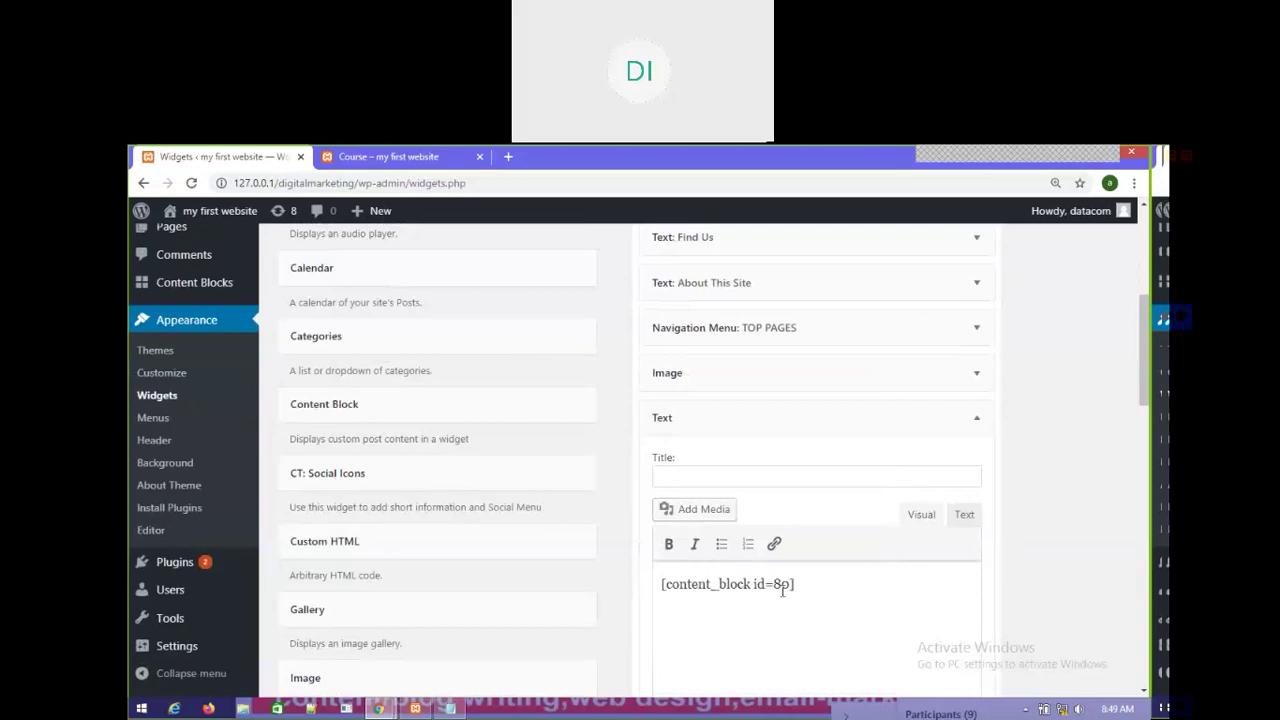
{"action": "scroll", "coordinate": [900, 535], "scroll_direction": "down", "scroll_amount": 2}
{"action": "left_click", "coordinate": [960, 617]}
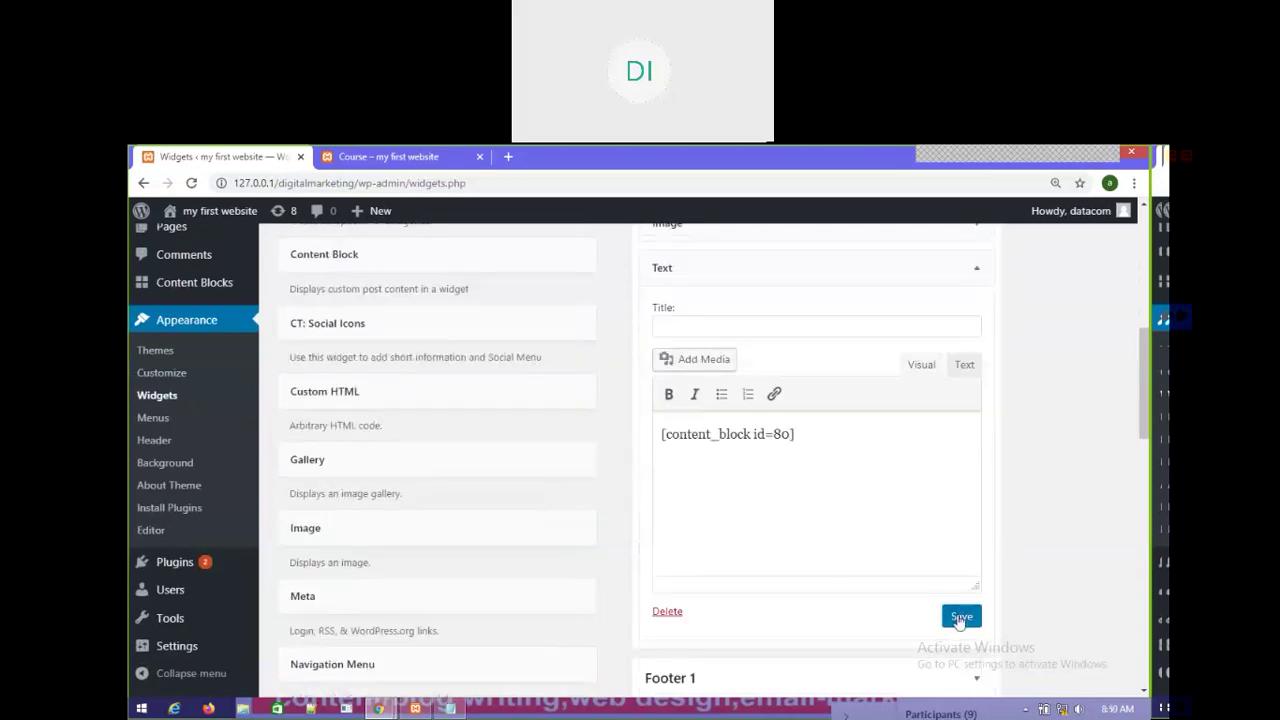
{"action": "left_click", "coordinate": [703, 612]}
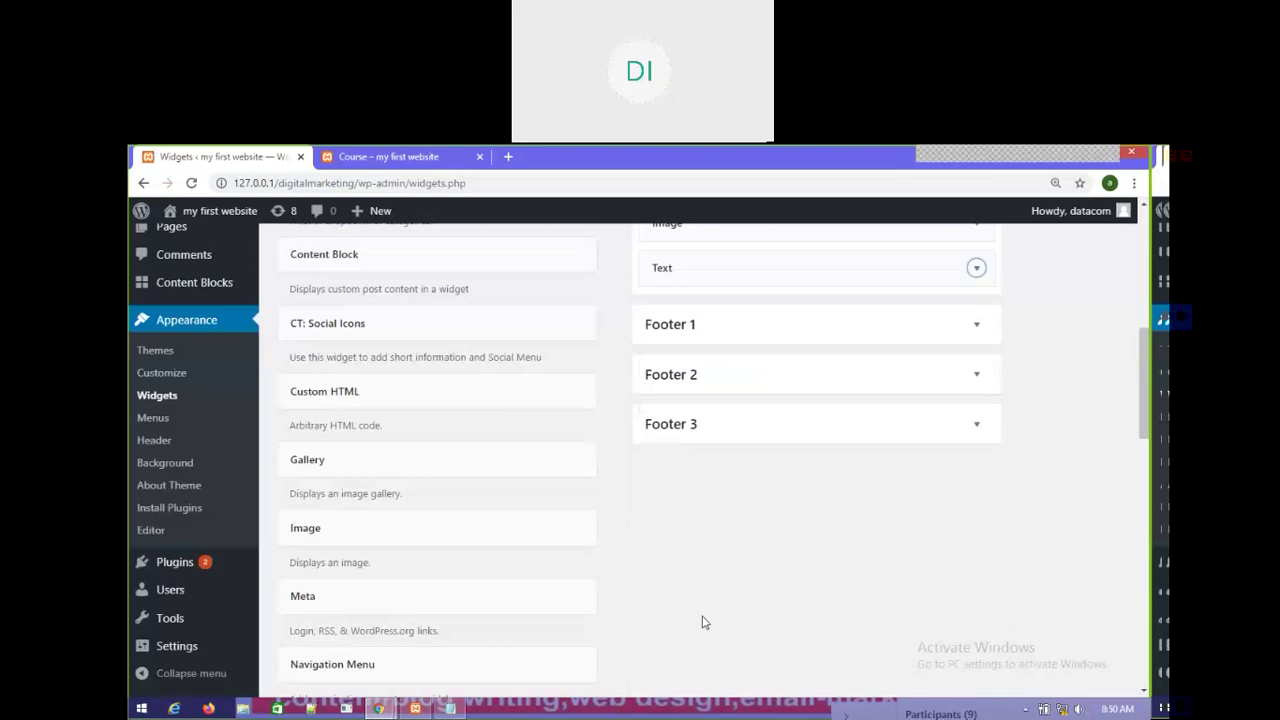
Step: Reload the live Course page and check the end of its sidebar for the content block
{"action": "left_click", "coordinate": [385, 158]}
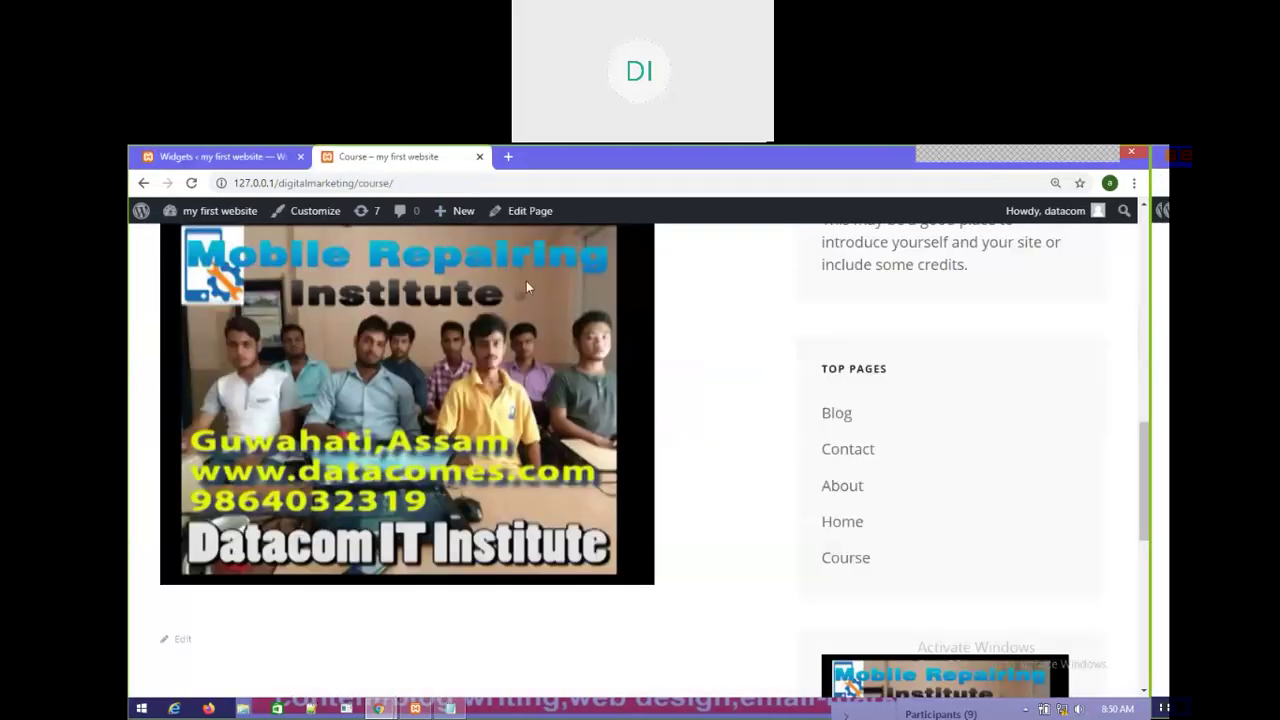
{"action": "scroll", "coordinate": [526, 287], "scroll_direction": "down", "scroll_amount": 4}
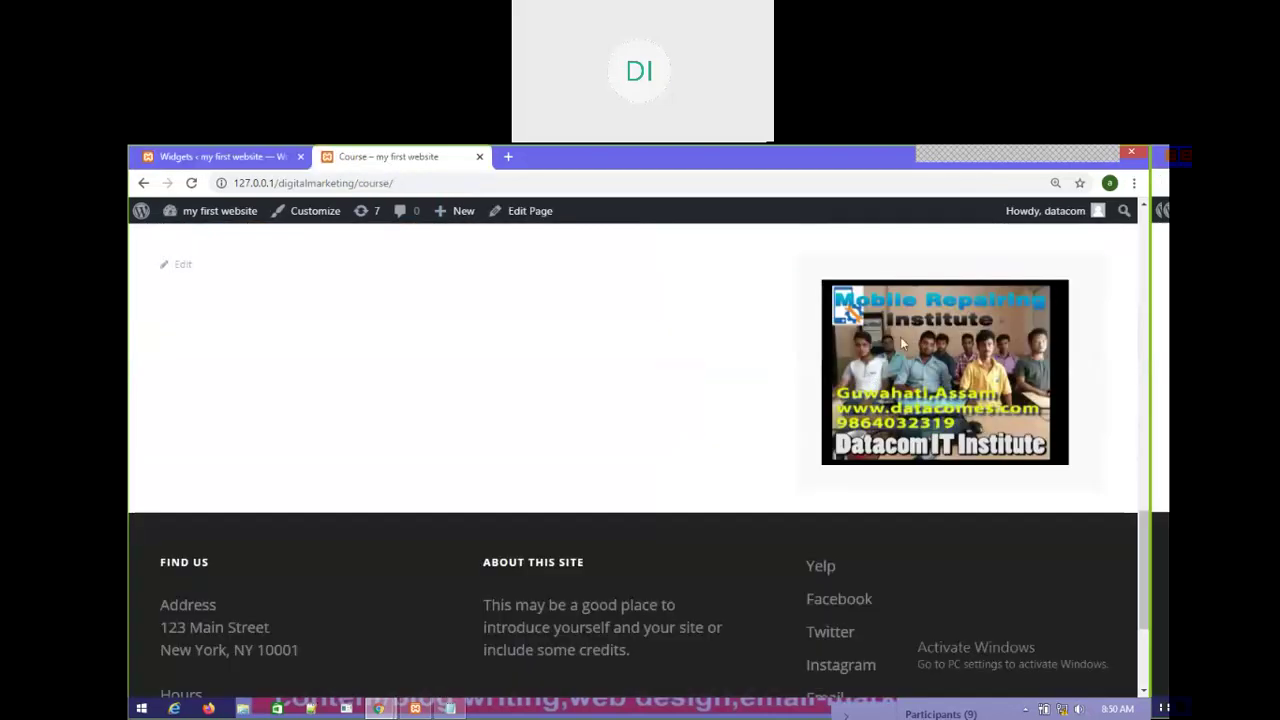
{"action": "right_click", "coordinate": [574, 372]}
{"action": "left_click", "coordinate": [616, 410]}
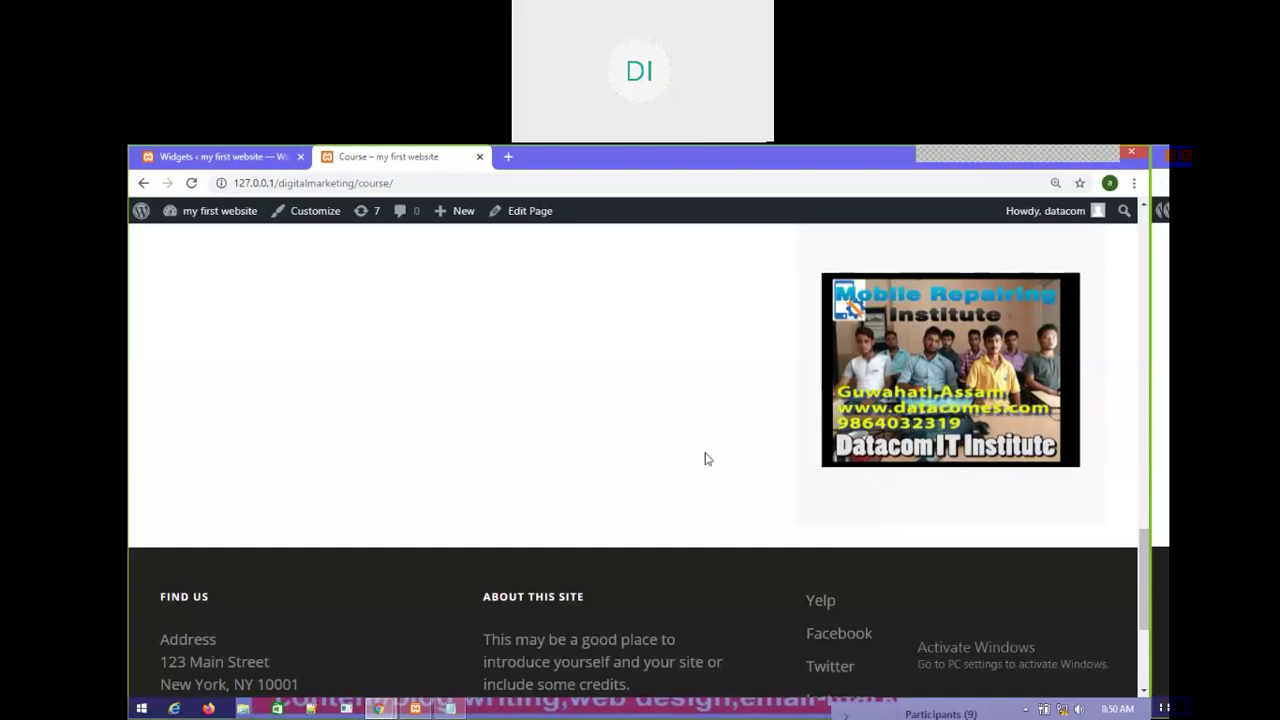
{"action": "scroll", "coordinate": [705, 440], "scroll_direction": "up", "scroll_amount": 5}
{"action": "scroll", "coordinate": [889, 540], "scroll_direction": "down", "scroll_amount": 5}
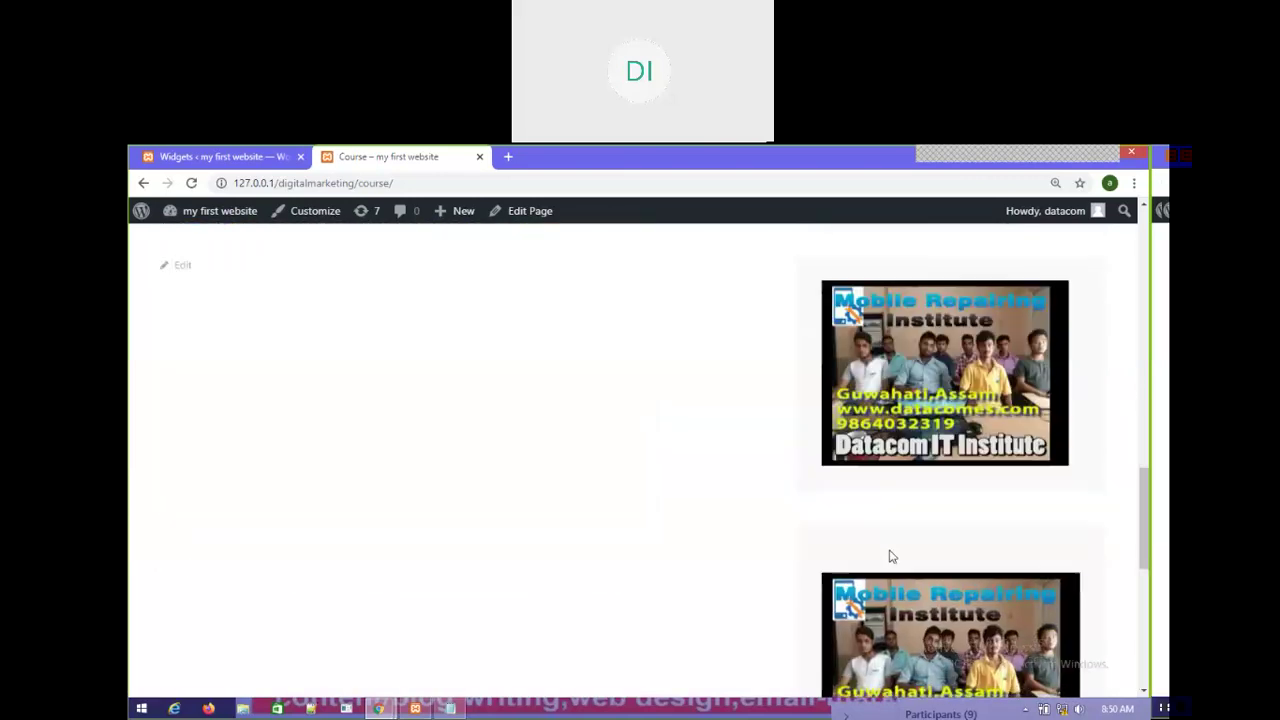
{"action": "scroll", "coordinate": [409, 429], "scroll_direction": "up", "scroll_amount": 6}
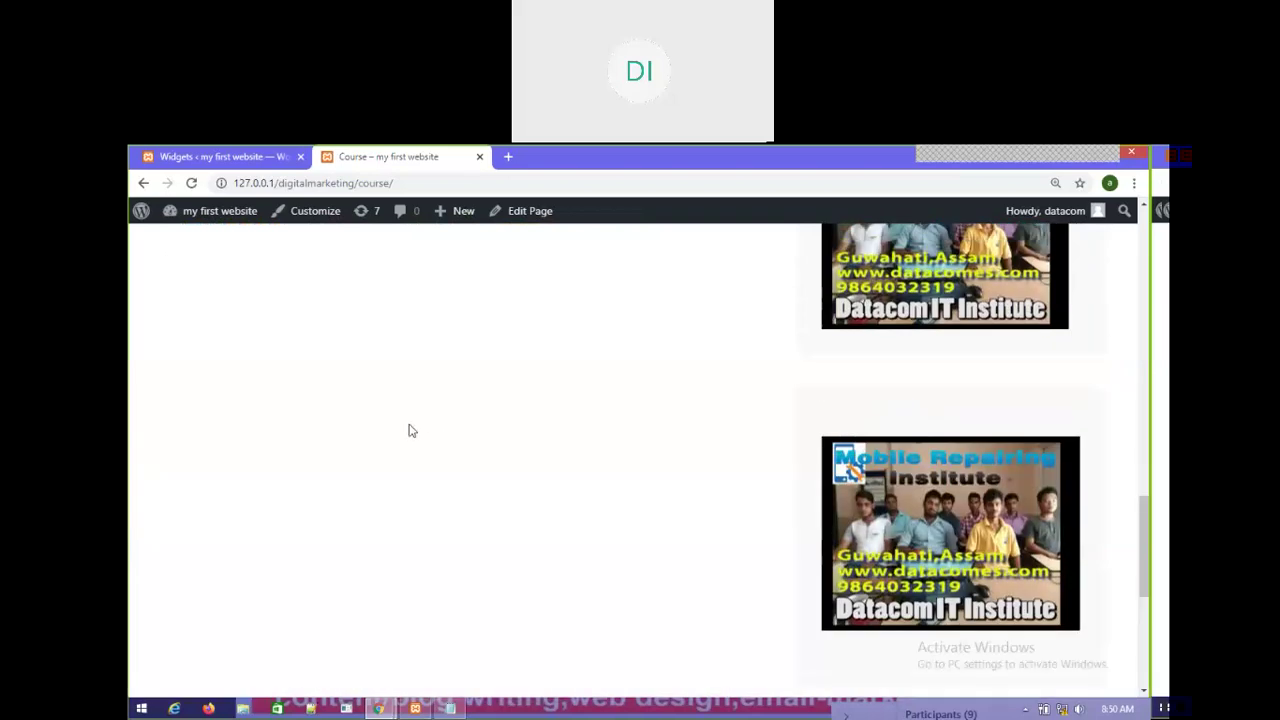
{"action": "scroll", "coordinate": [543, 514], "scroll_direction": "up", "scroll_amount": 8}
{"action": "scroll", "coordinate": [632, 445], "scroll_direction": "up", "scroll_amount": 2}
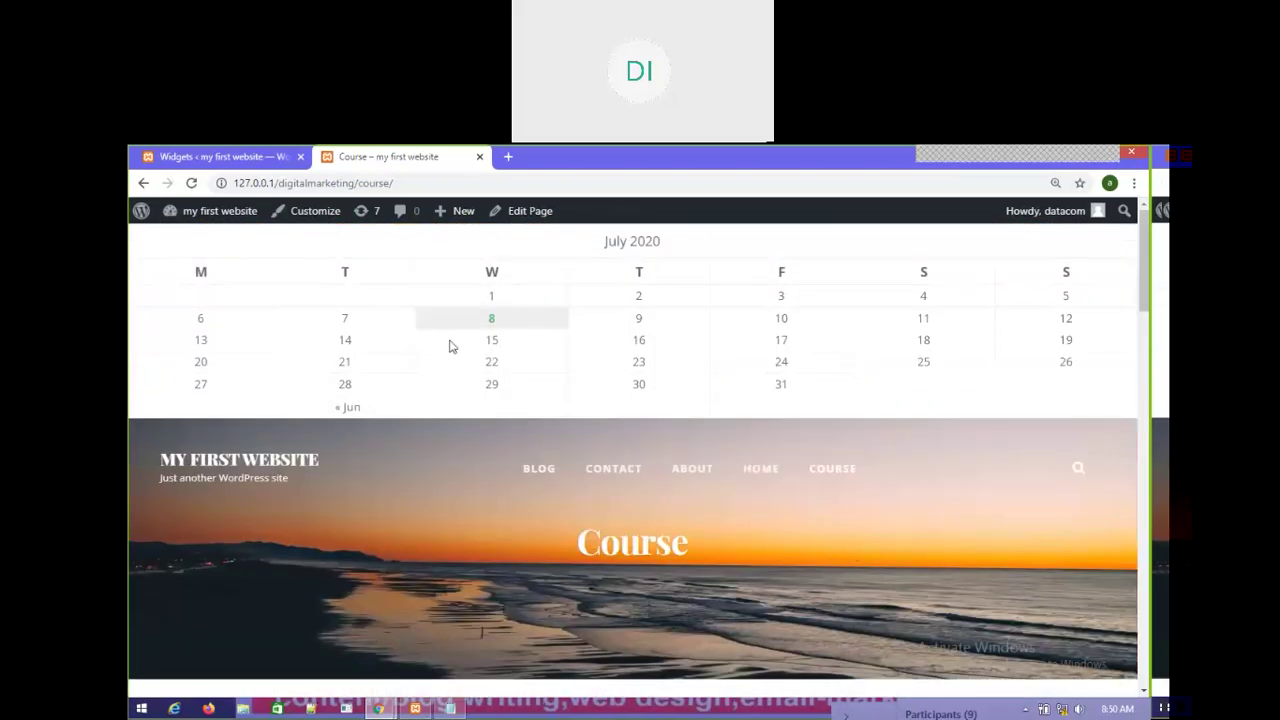
Step: Return to the Widgets page and look over the available widgets and the Sidebar area's widgets
{"action": "left_click", "coordinate": [220, 156]}
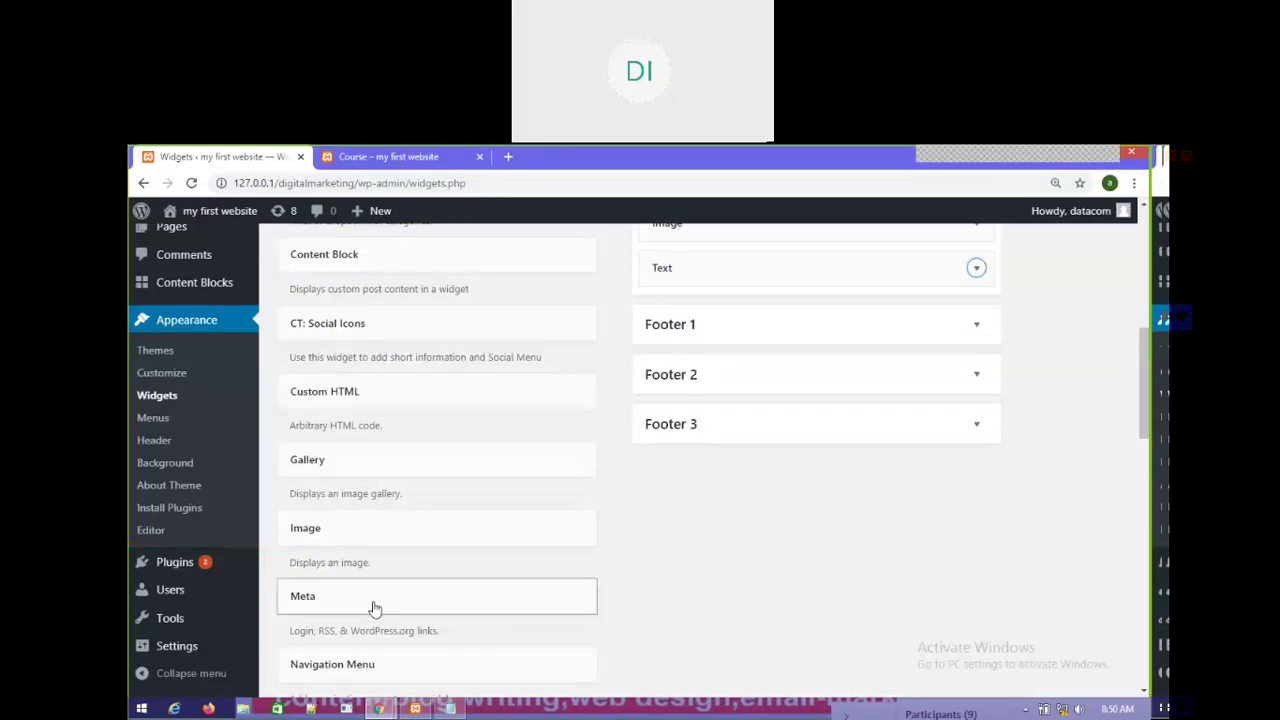
{"action": "scroll", "coordinate": [375, 600], "scroll_direction": "down", "scroll_amount": 3}
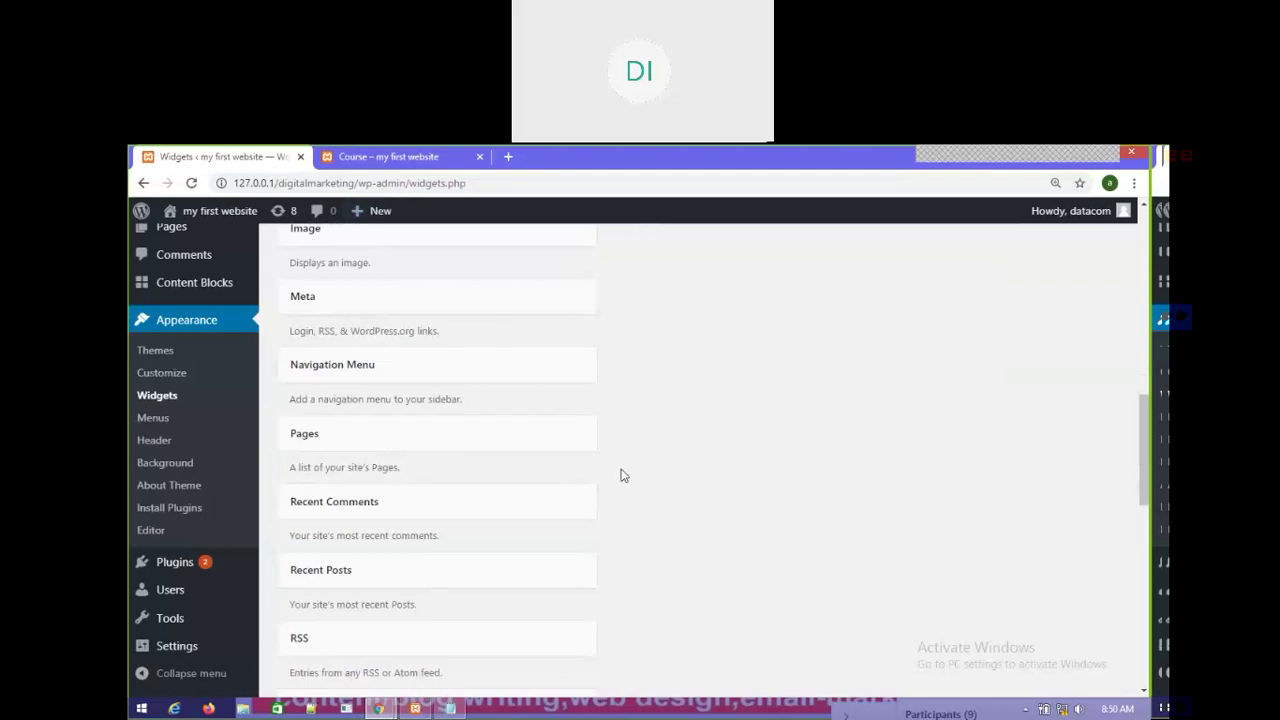
{"action": "left_click", "coordinate": [385, 158]}
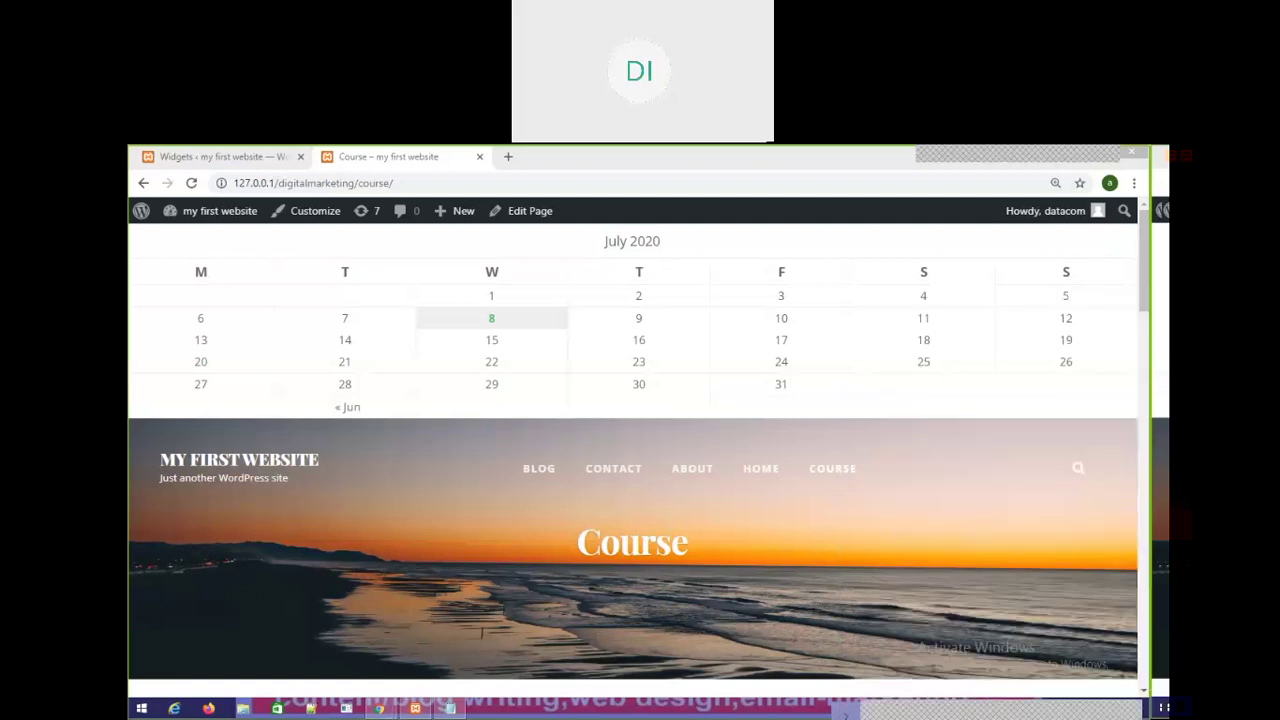
{"action": "left_click", "coordinate": [199, 155]}
{"action": "scroll", "coordinate": [1123, 554], "scroll_direction": "up", "scroll_amount": 10}
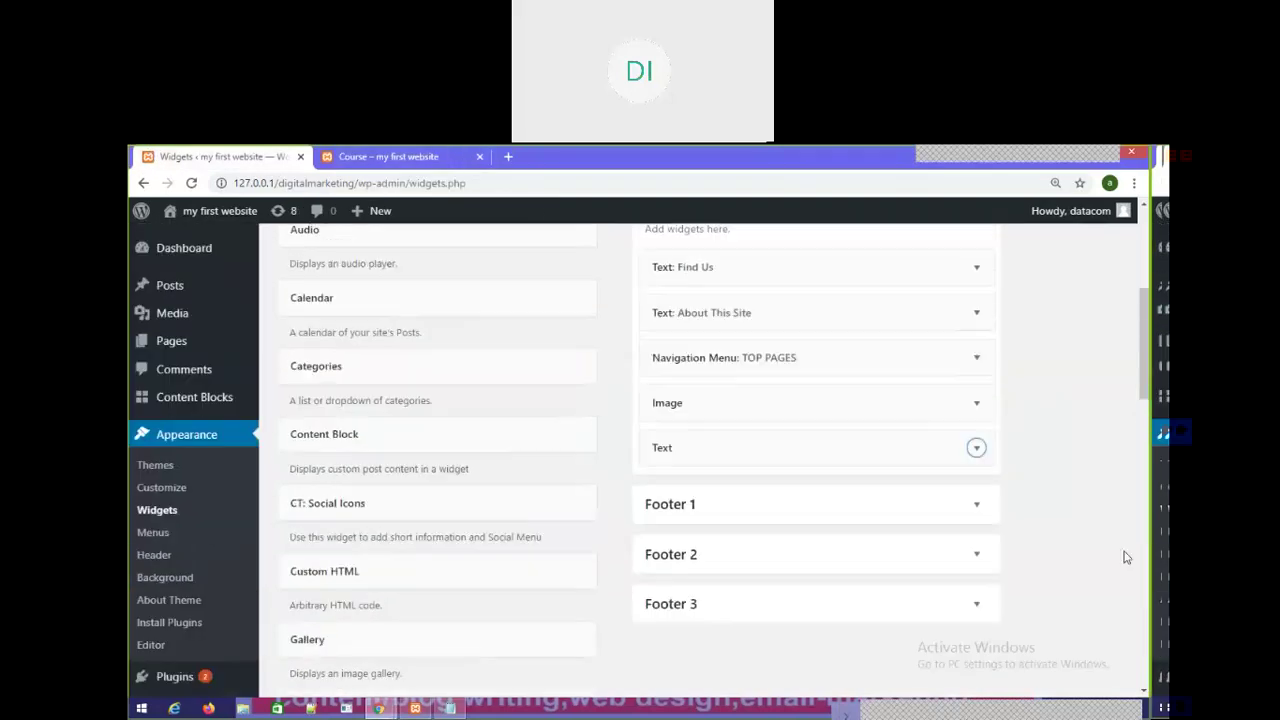